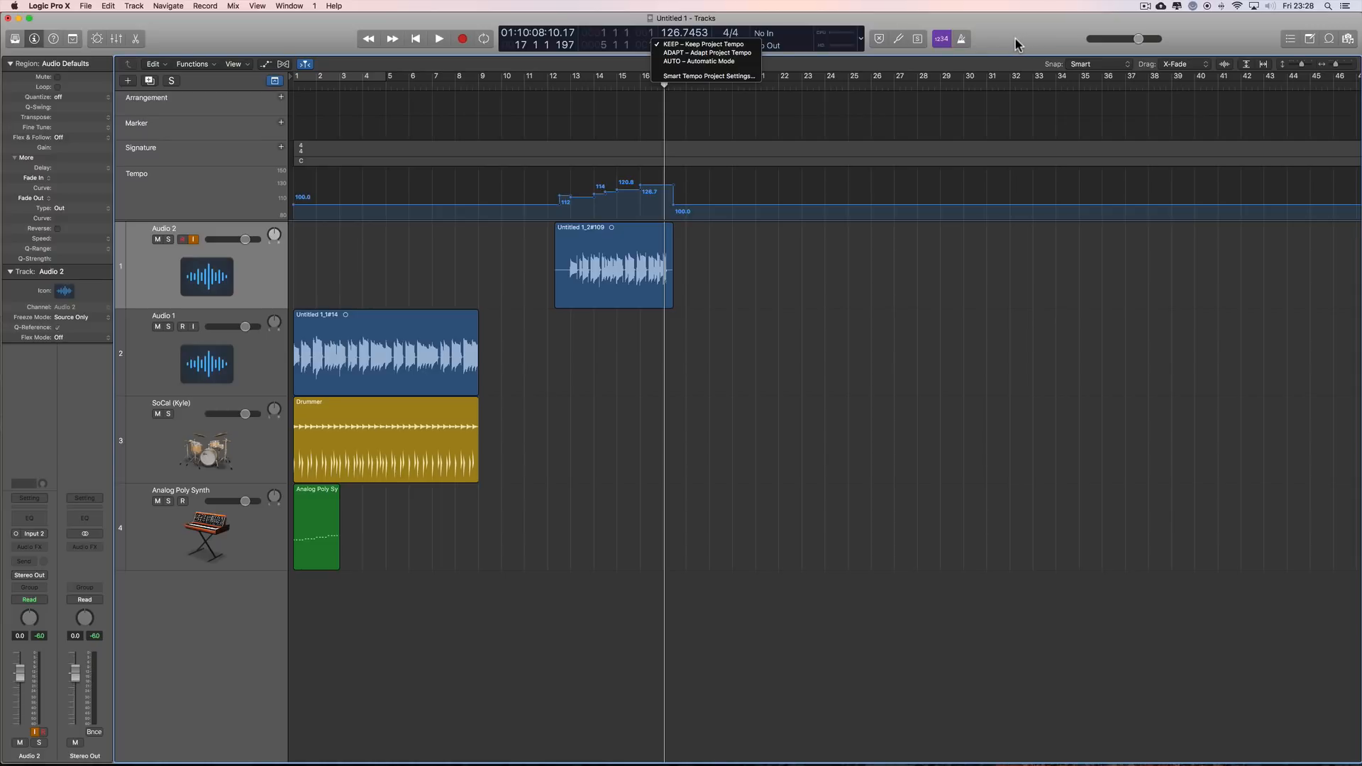
Step: Inspect the recorded Audio 2 region's tempo markers in the File Tempo editor and the project tempo mode options, then close the editor
{"action": "left_click", "coordinate": [1016, 39]}
{"action": "double_click", "coordinate": [628, 253]}
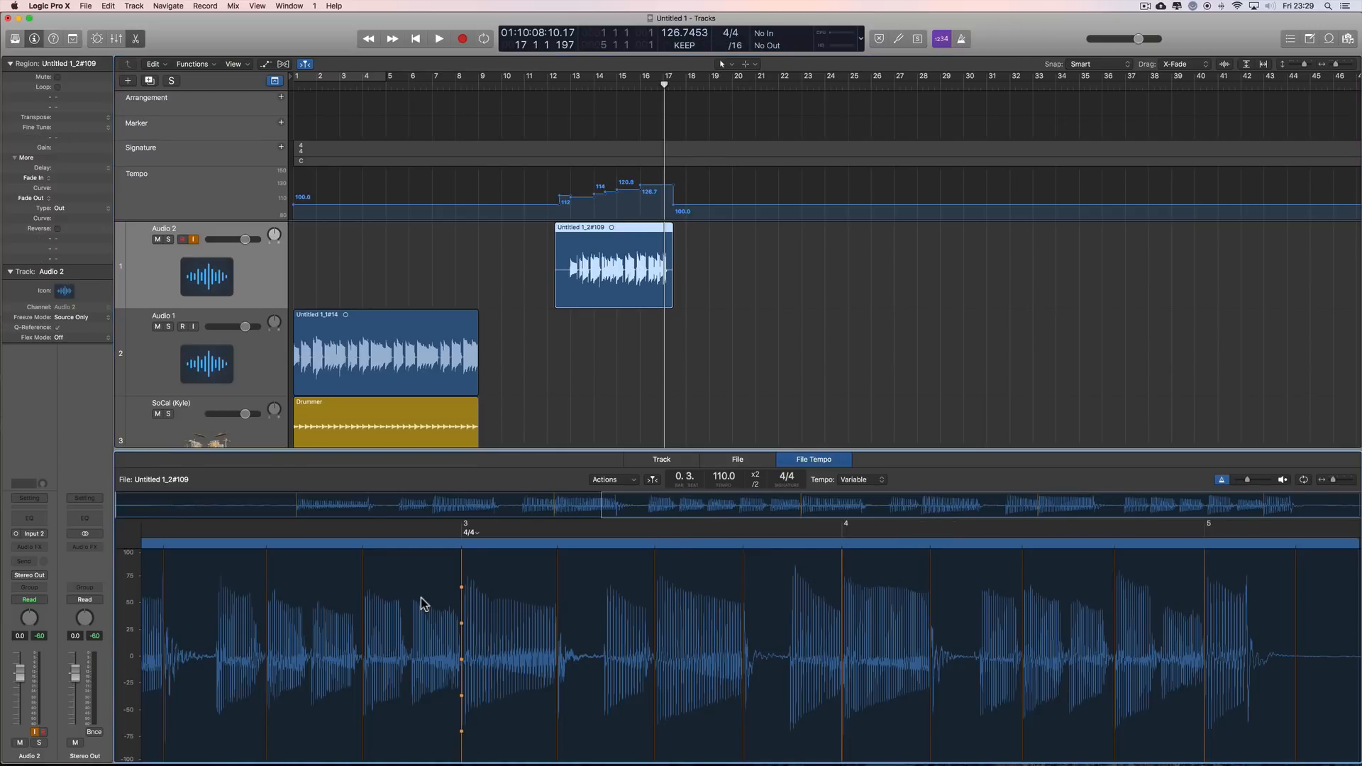
{"action": "scroll", "coordinate": [432, 605], "scroll_direction": "left", "scroll_amount": 1}
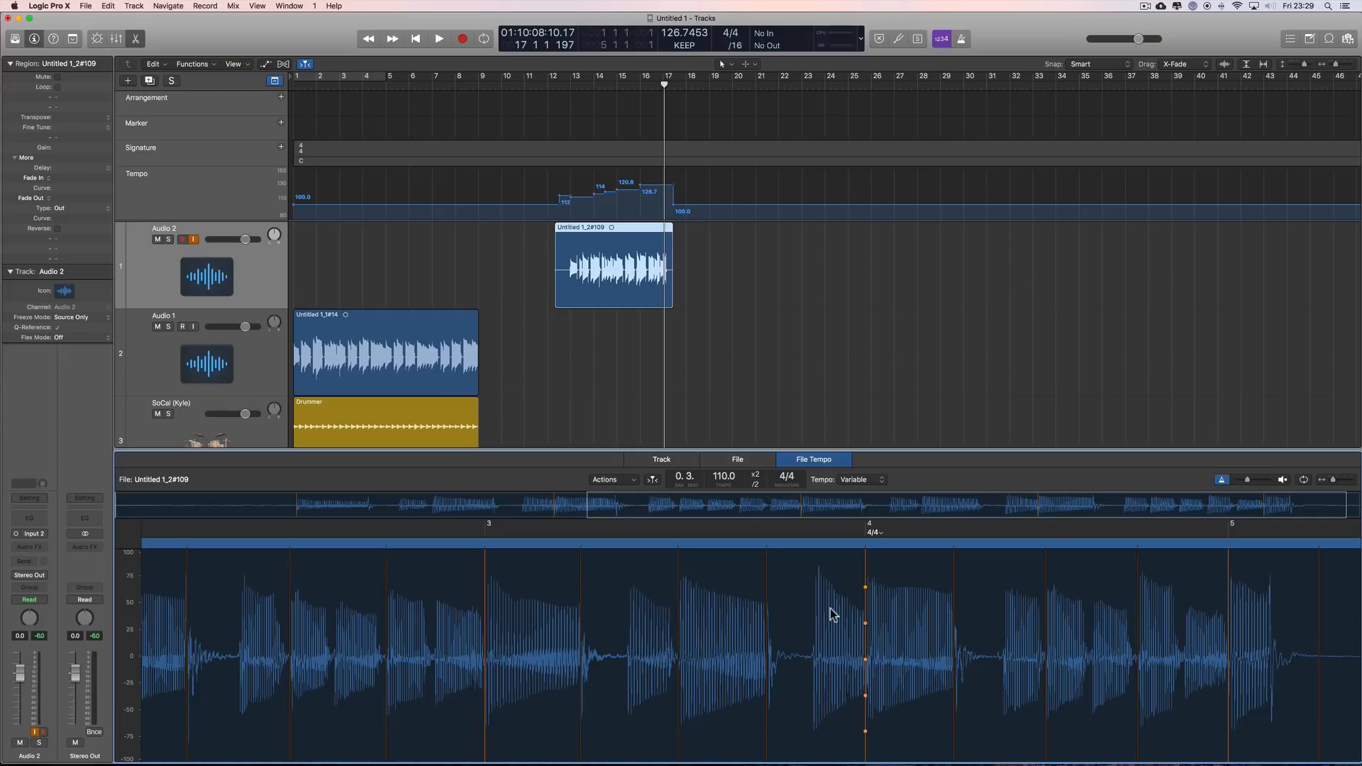
{"action": "left_click", "coordinate": [685, 46]}
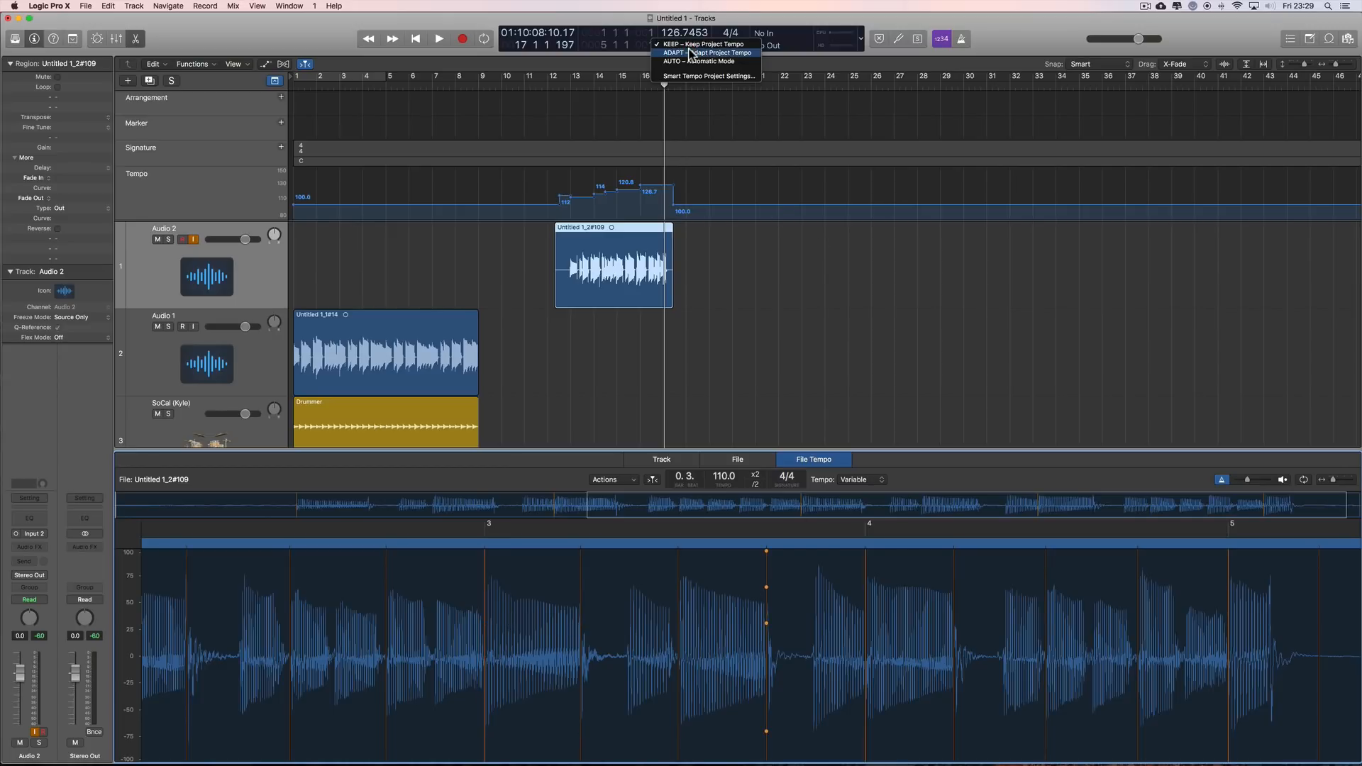
{"action": "left_click", "coordinate": [991, 47]}
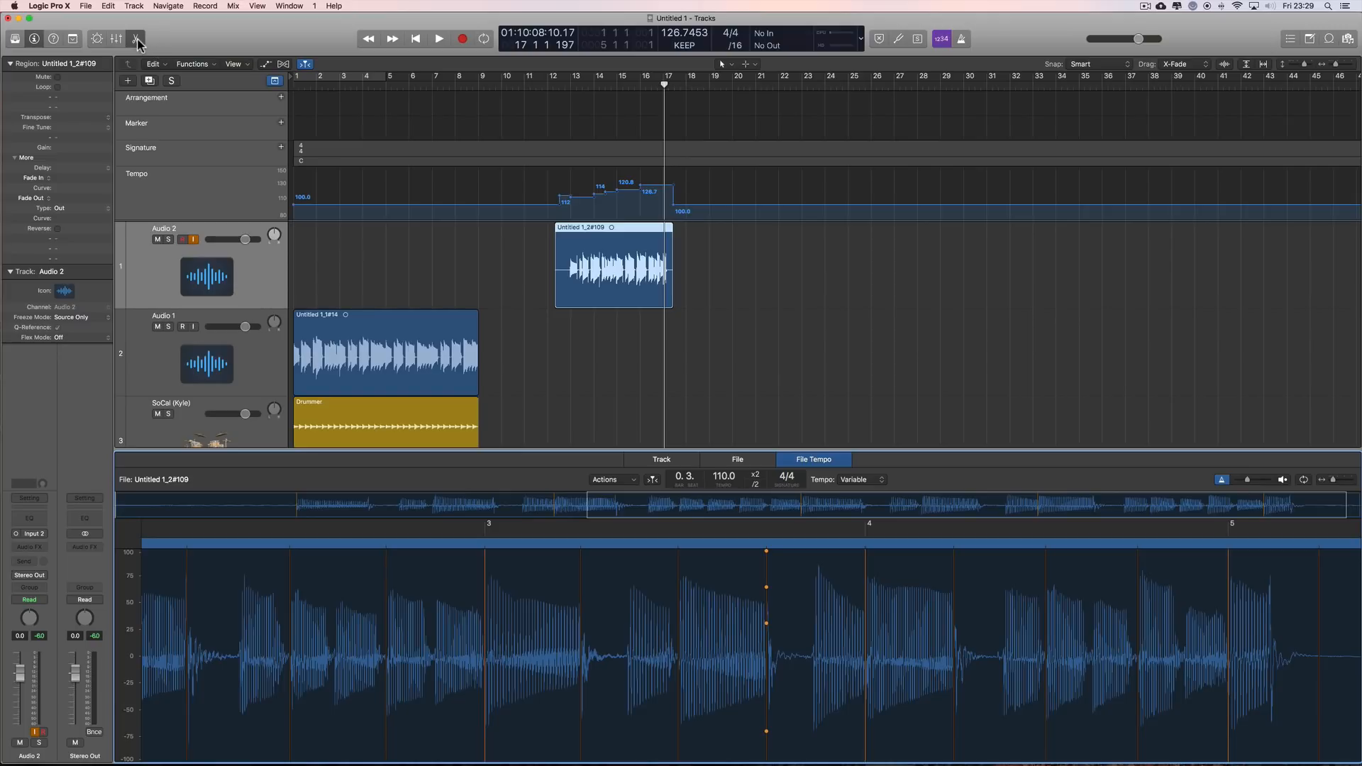
{"action": "key", "text": "e"}
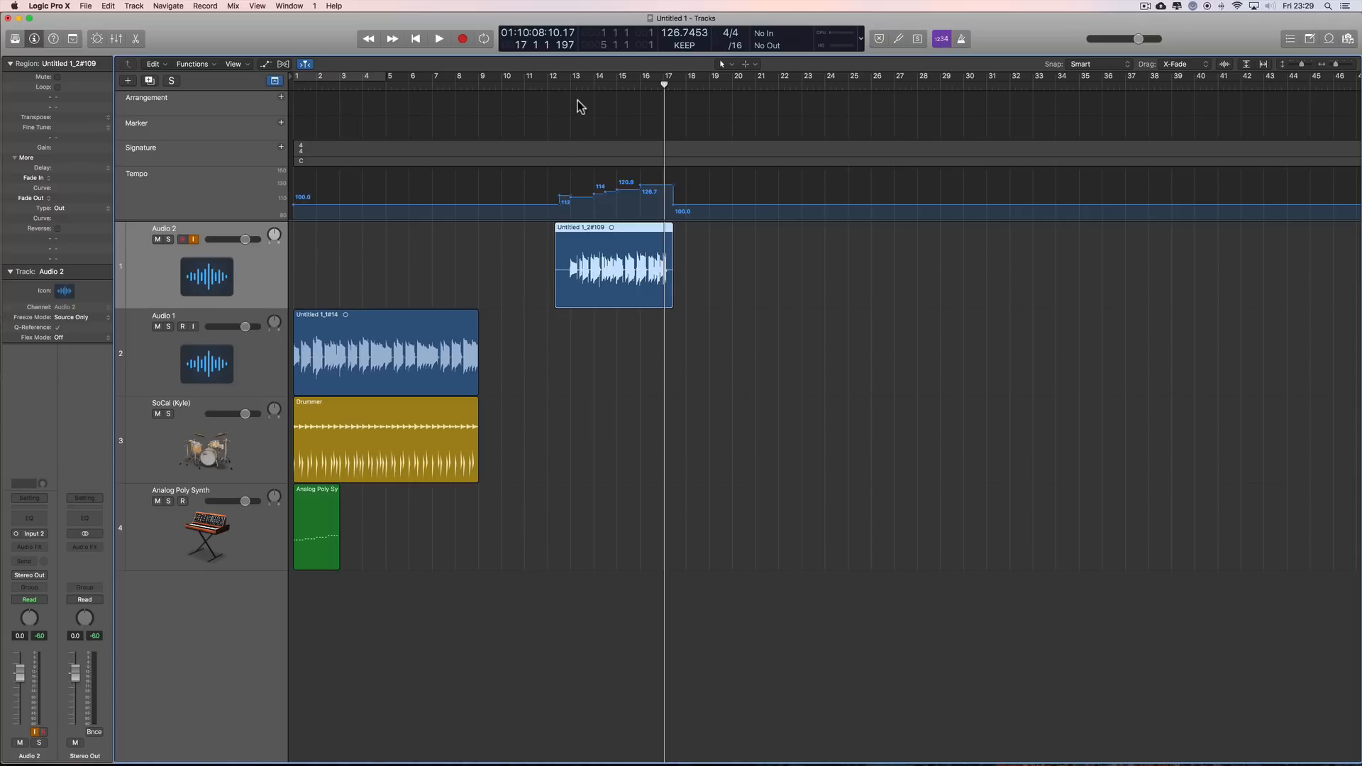
Step: Turn on the metronome click and play the recorded Audio 2 region from bar 13
{"action": "left_click", "coordinate": [571, 83]}
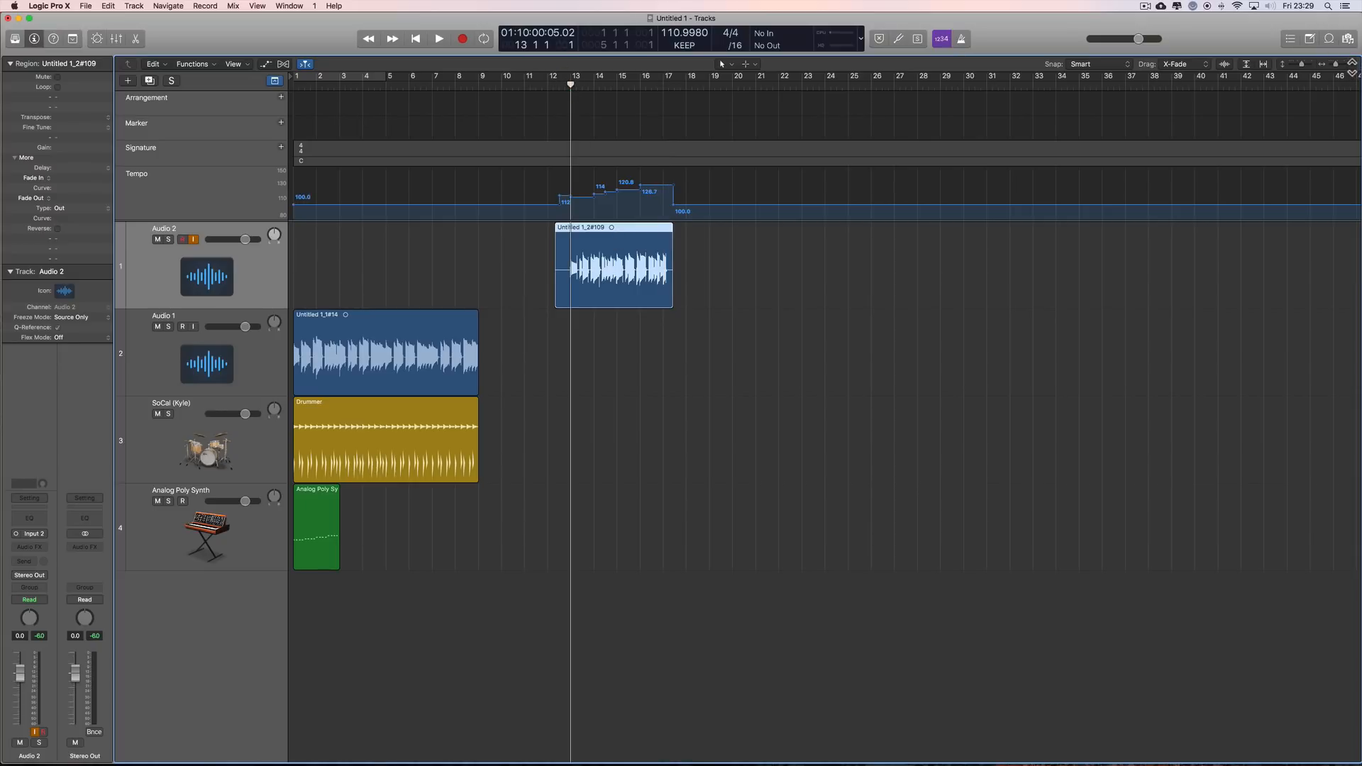
{"action": "left_click", "coordinate": [1351, 65]}
{"action": "left_click", "coordinate": [1351, 65]}
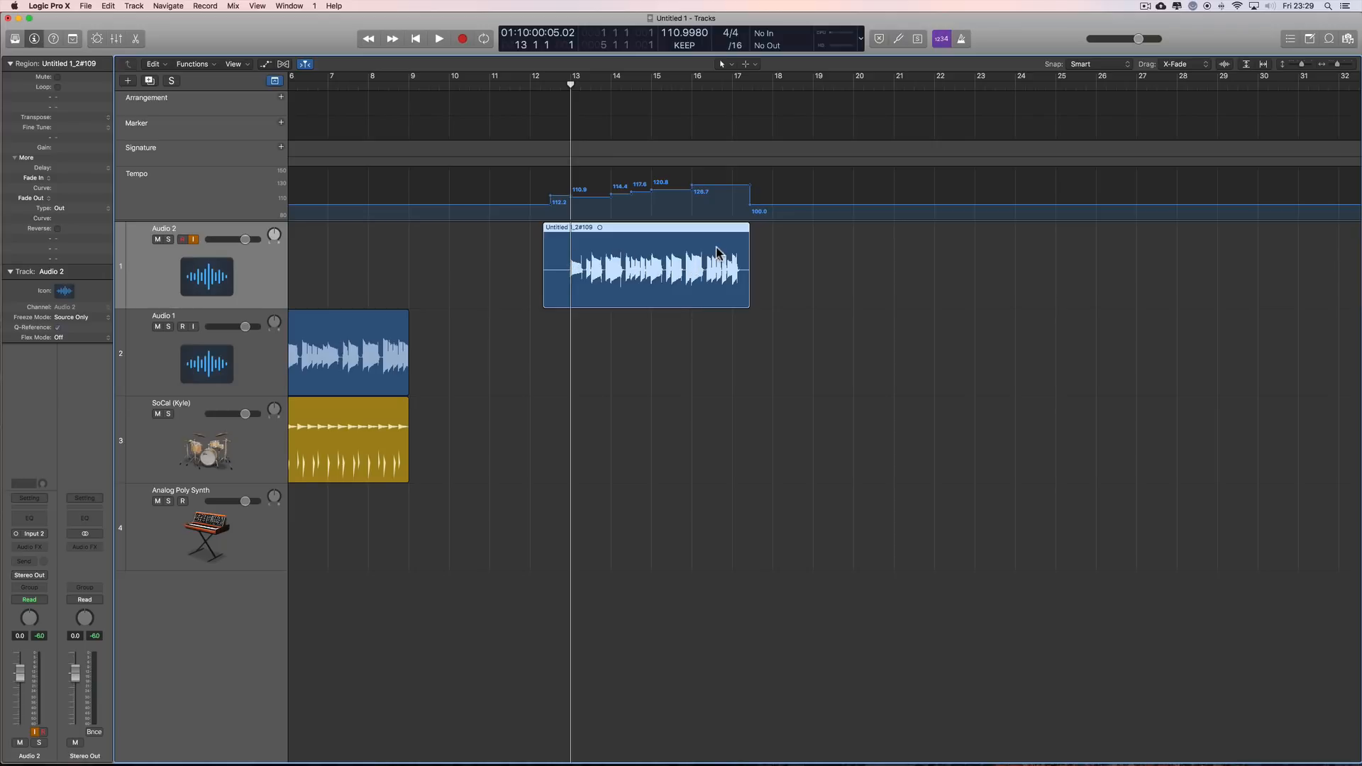
{"action": "scroll", "coordinate": [716, 250], "scroll_direction": "left", "scroll_amount": 1}
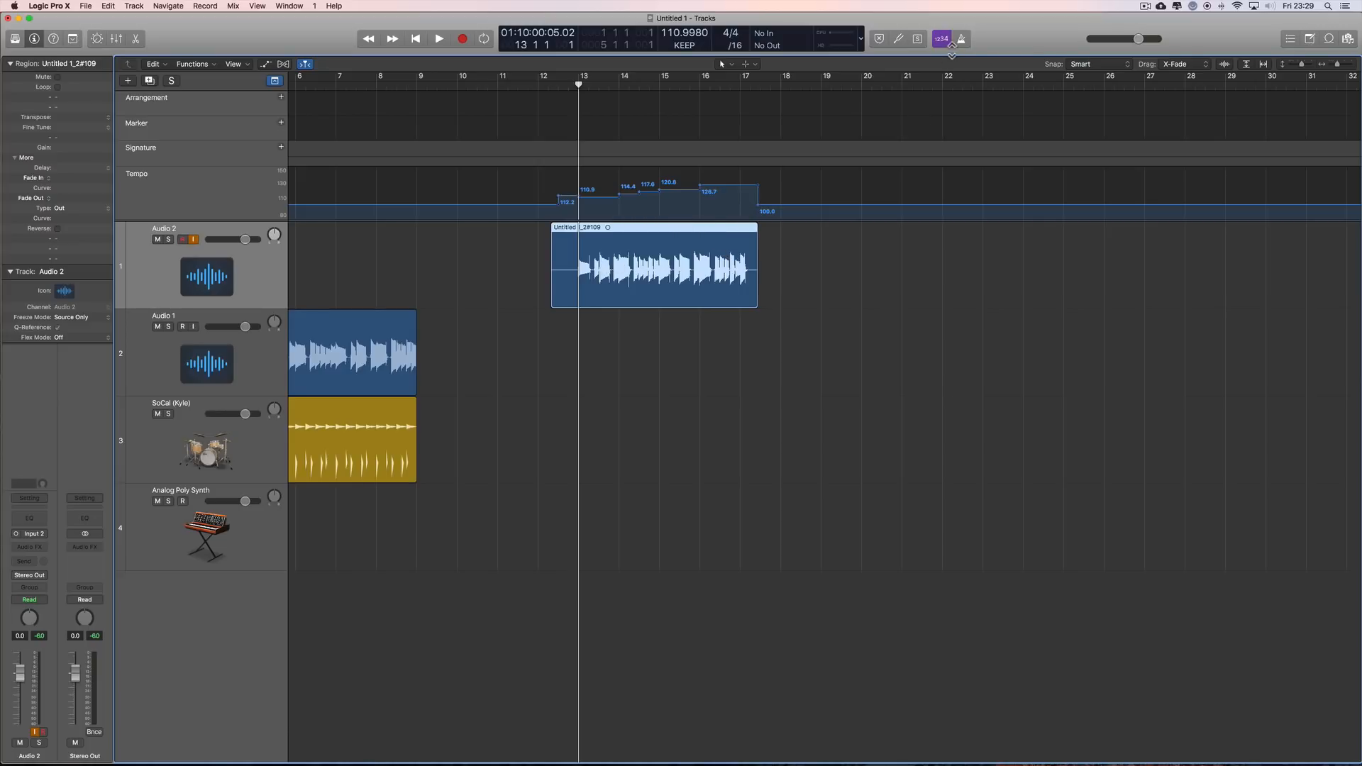
{"action": "left_click", "coordinate": [963, 39]}
{"action": "key", "text": "space"}
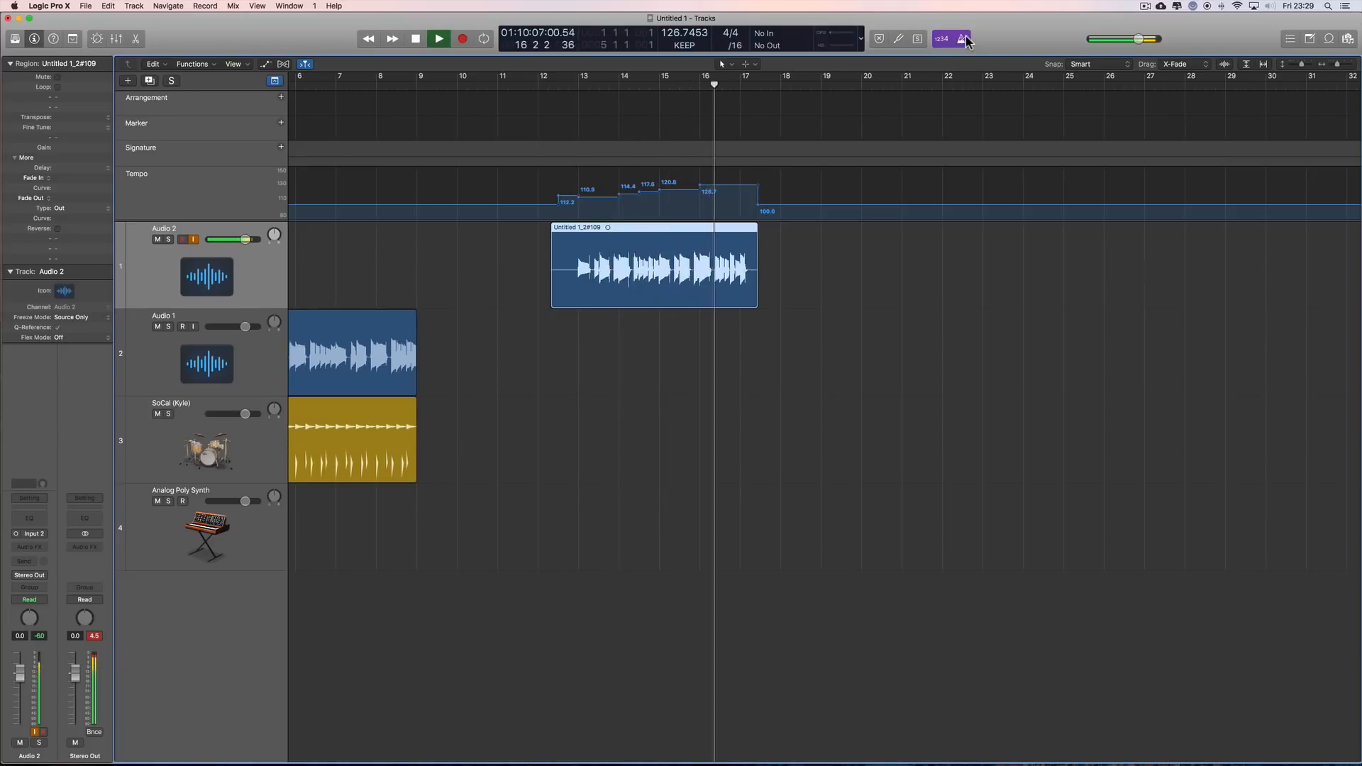
{"action": "key", "text": "space"}
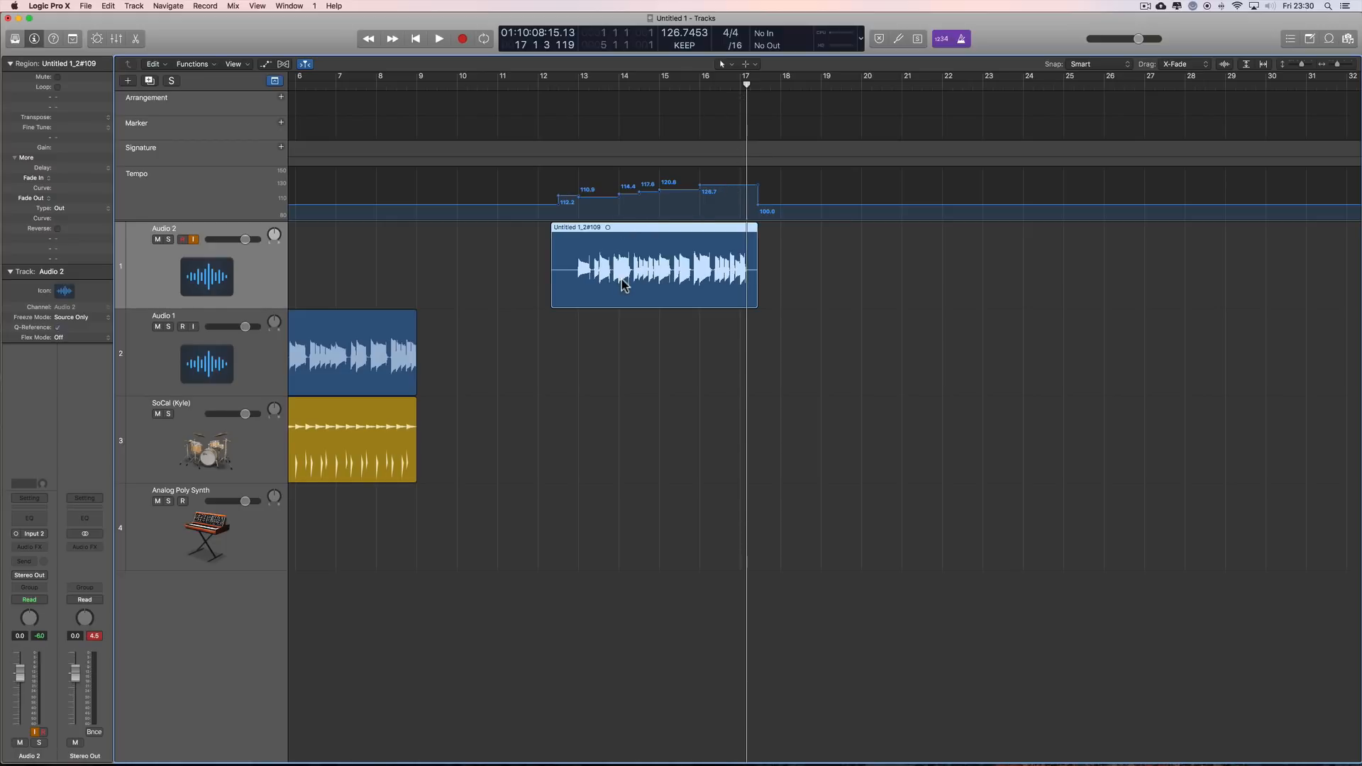
Step: Copy the Audio 2 region along its track to about bar 19 and play the copy from bar 20
{"action": "scroll", "coordinate": [632, 280], "scroll_direction": "left", "scroll_amount": 1}
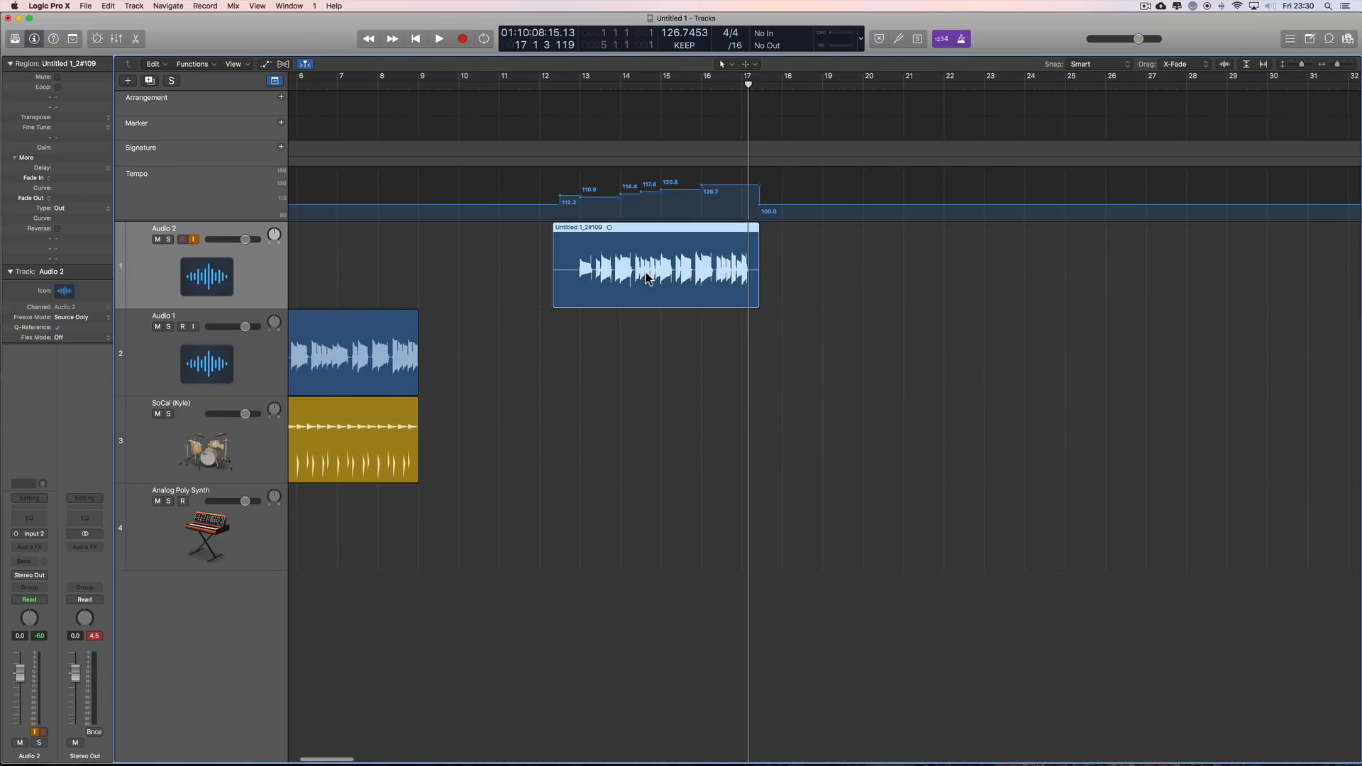
{"action": "left_click_drag", "start_coordinate": [636, 228], "coordinate": [921, 240]}
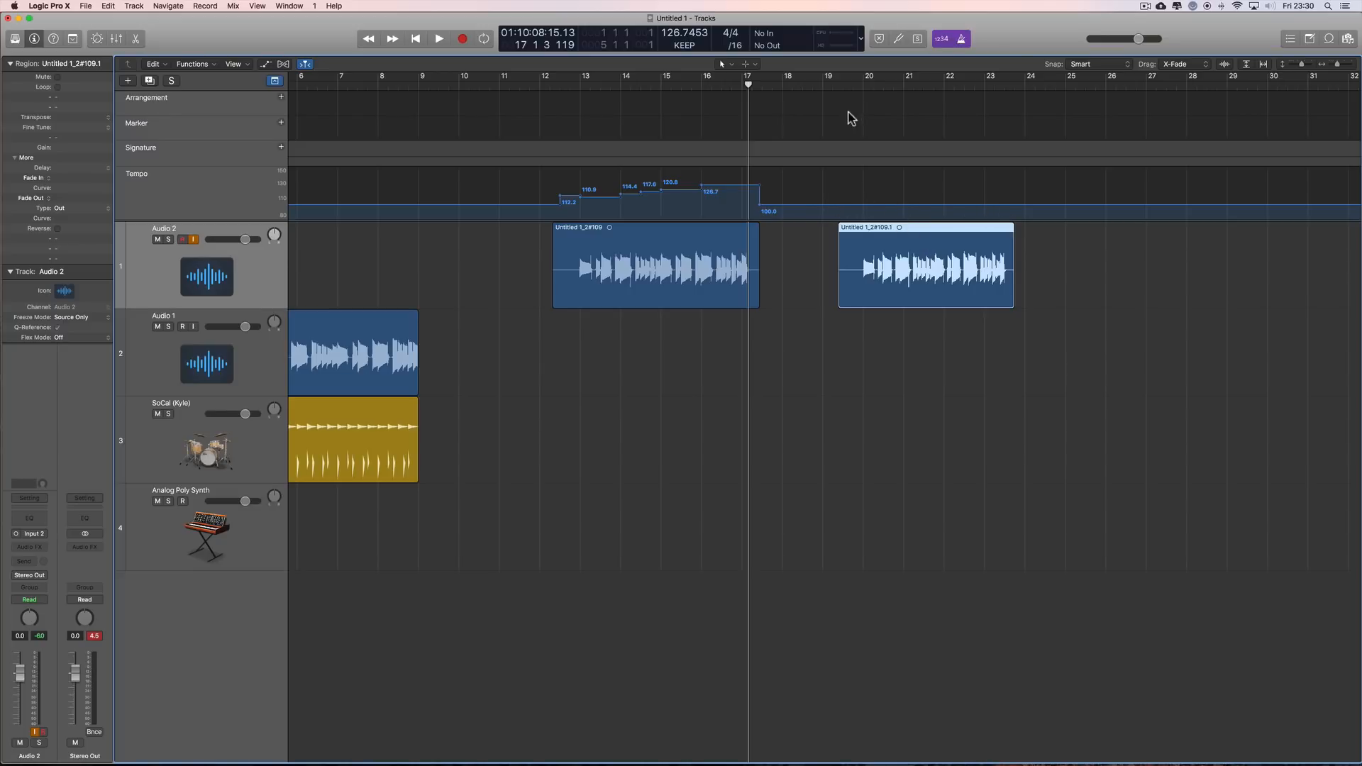
{"action": "left_click", "coordinate": [861, 88]}
{"action": "left_click_drag", "start_coordinate": [864, 88], "coordinate": [863, 86]}
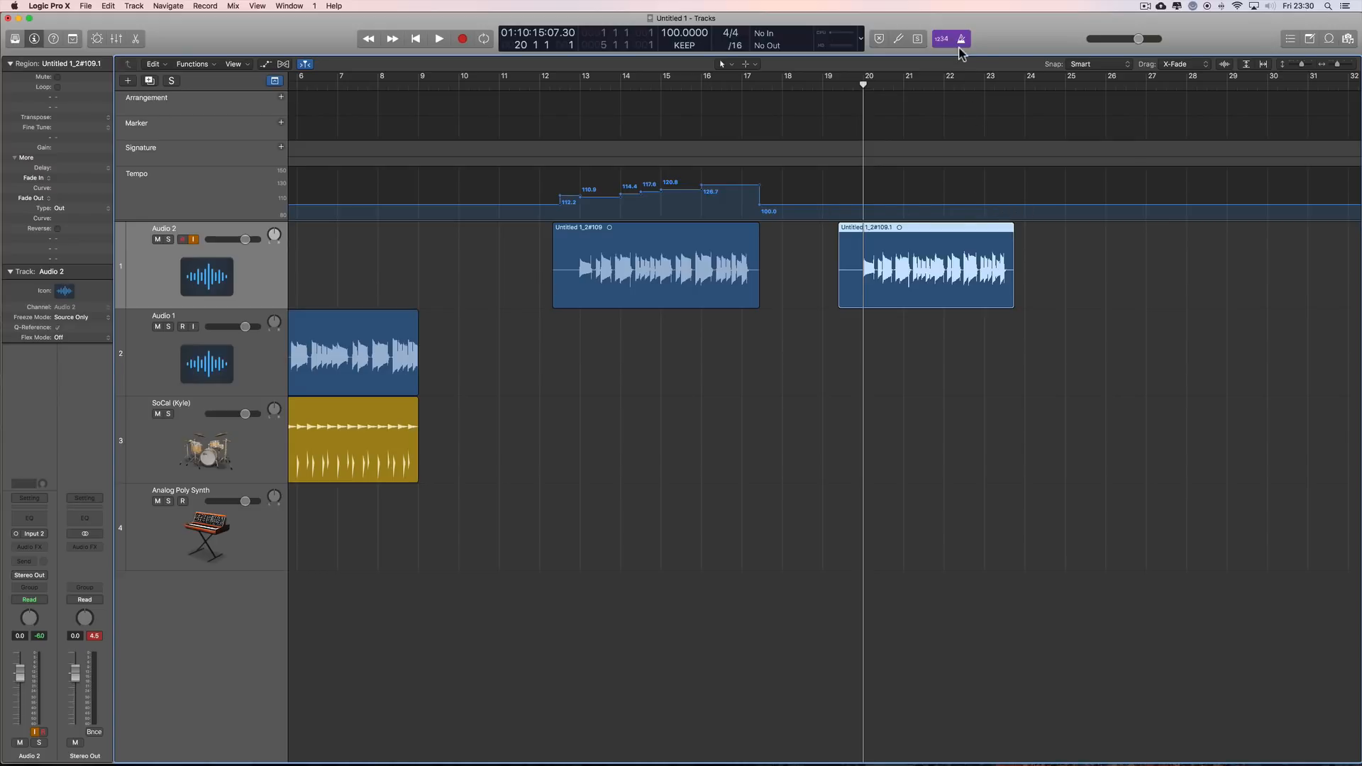
{"action": "key", "text": "space"}
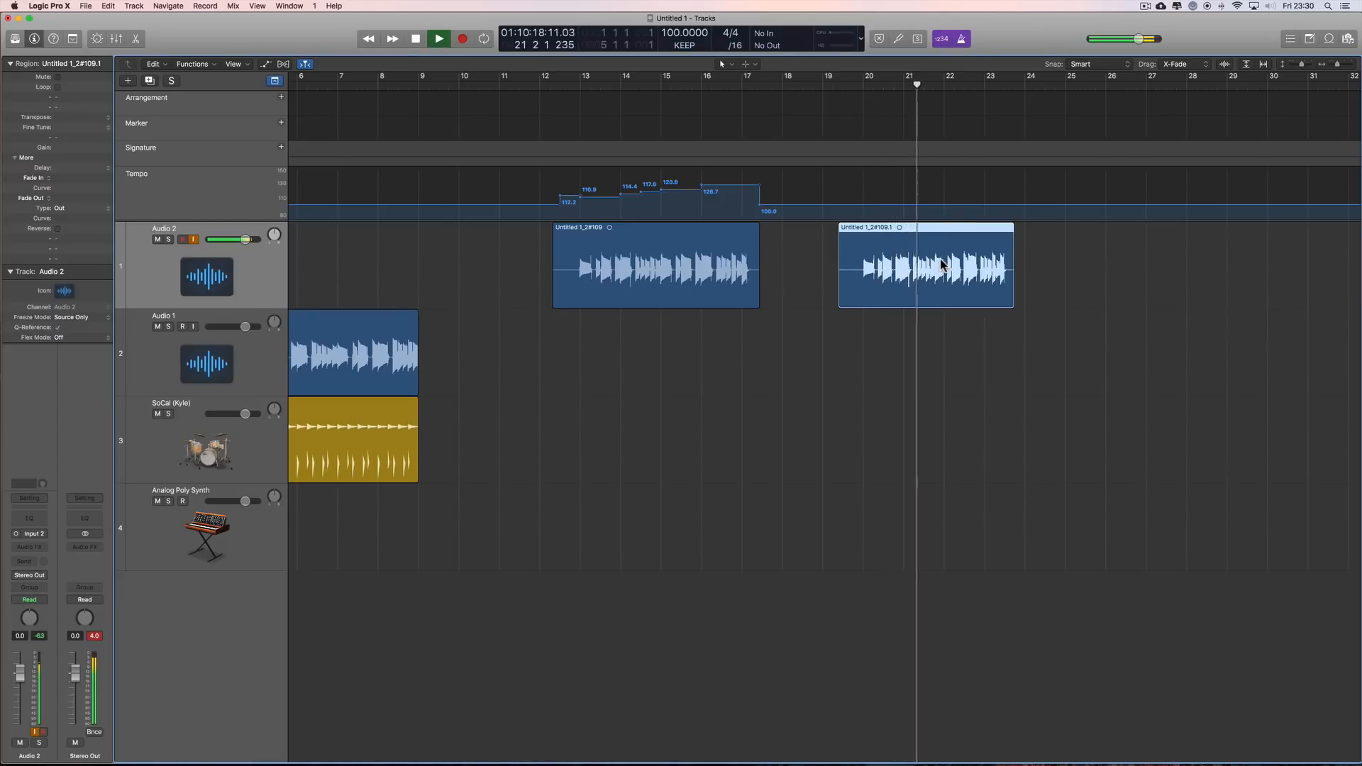
{"action": "key", "text": "space"}
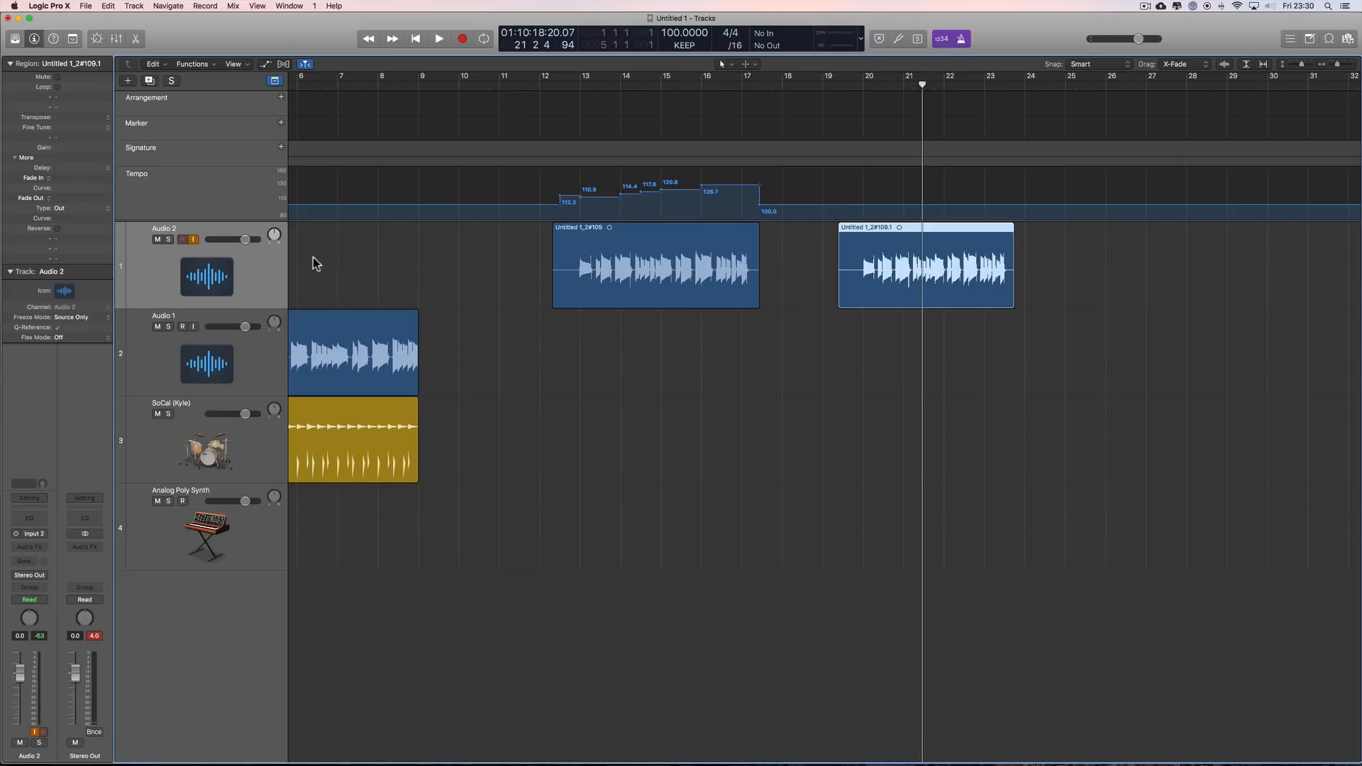
Step: Examine the Flex & Follow options in the audio region defaults
{"action": "left_click", "coordinate": [790, 287]}
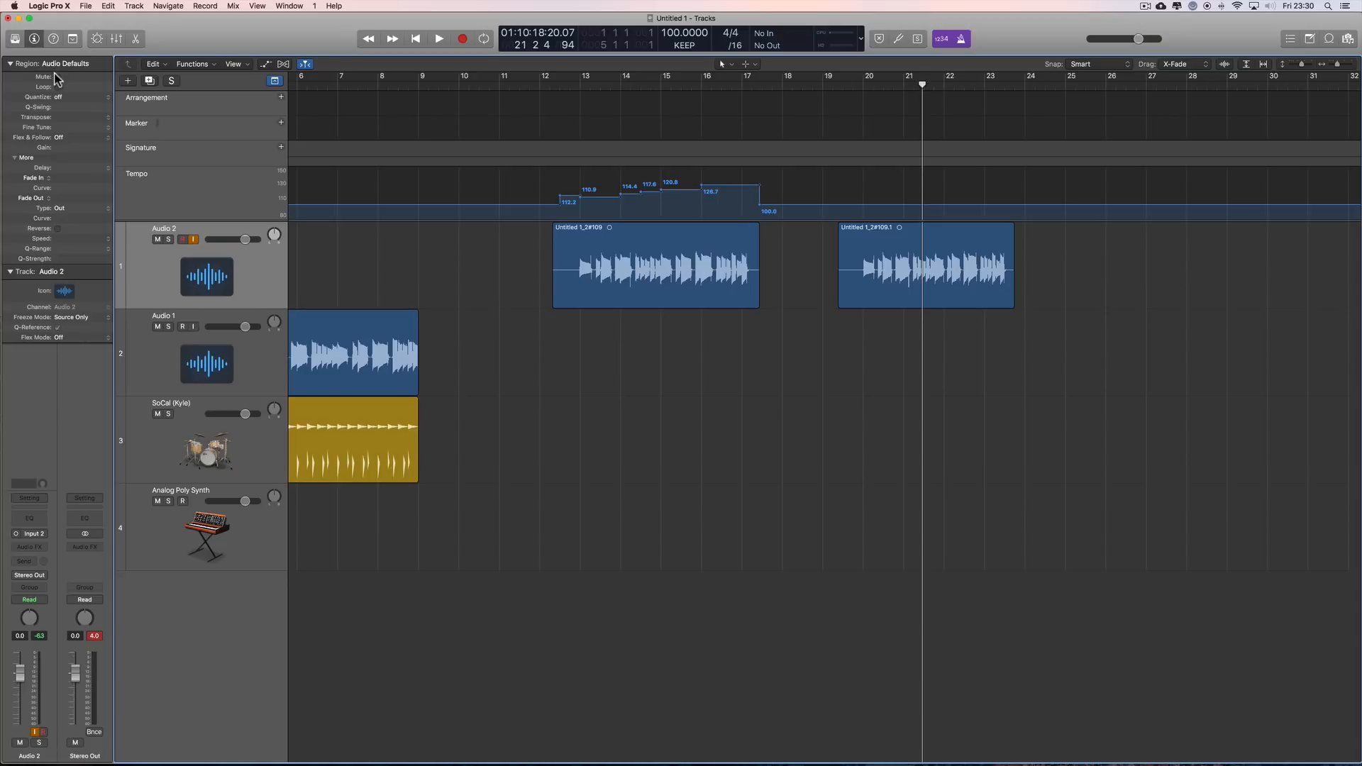
{"action": "left_click", "coordinate": [9, 64]}
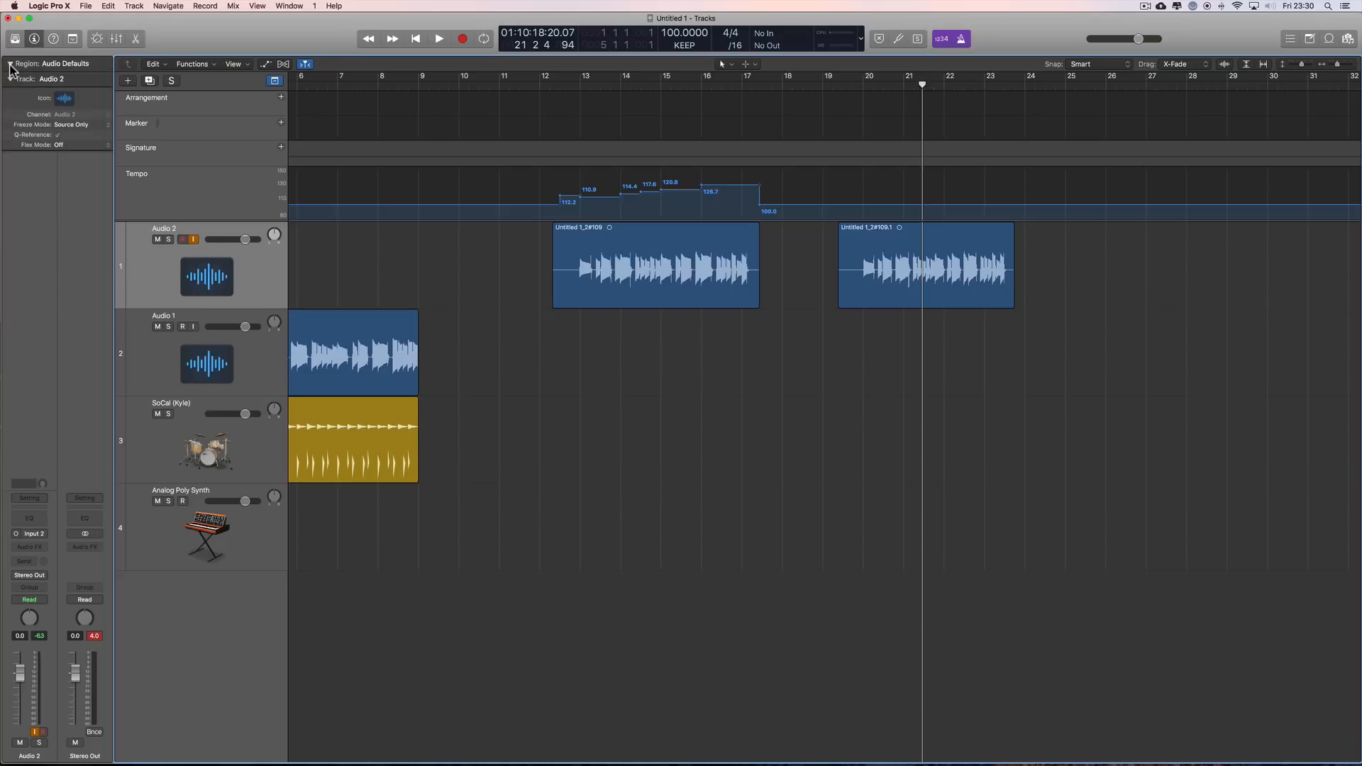
{"action": "left_click", "coordinate": [10, 66]}
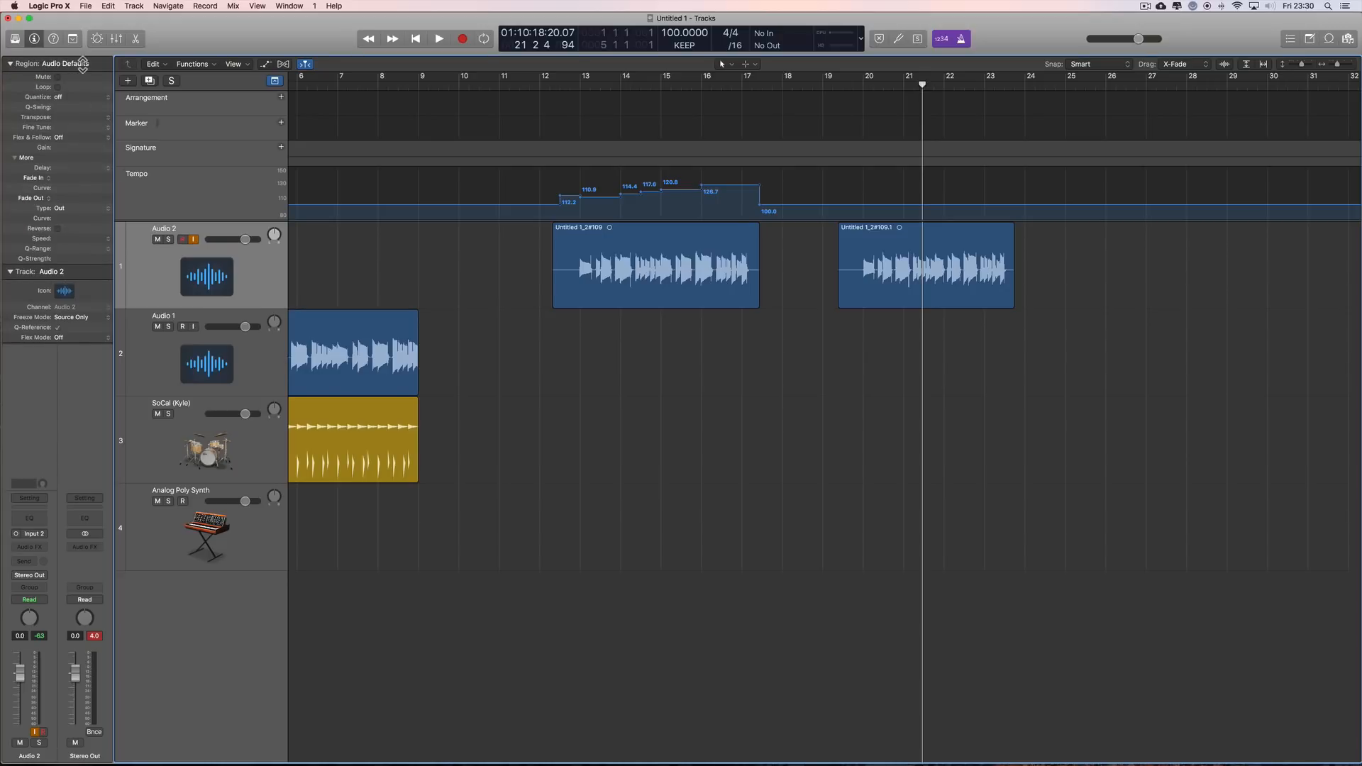
{"action": "left_click", "coordinate": [58, 137]}
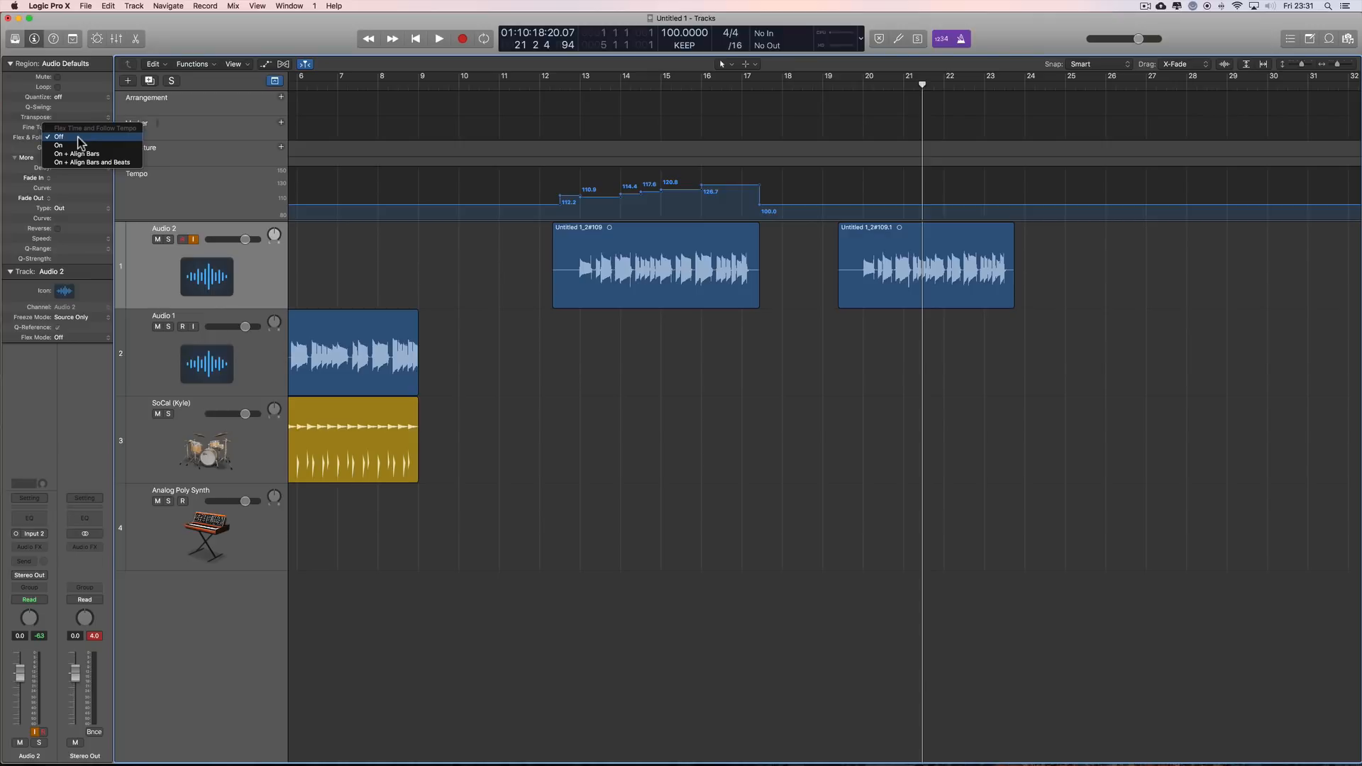
{"action": "left_click", "coordinate": [456, 266]}
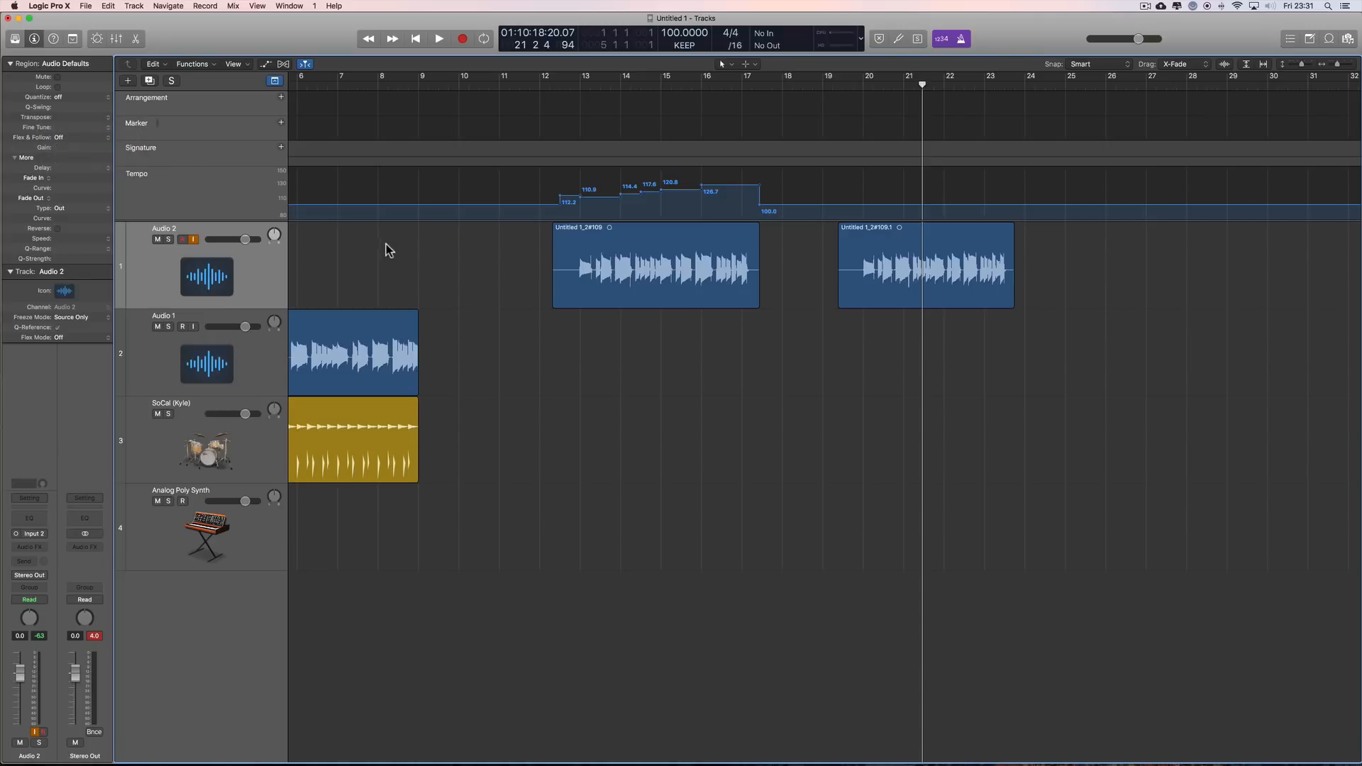
Step: Enable Polyphonic flex on the Audio 2 track and set Flex & Follow to Off for its original region
{"action": "left_click", "coordinate": [283, 65]}
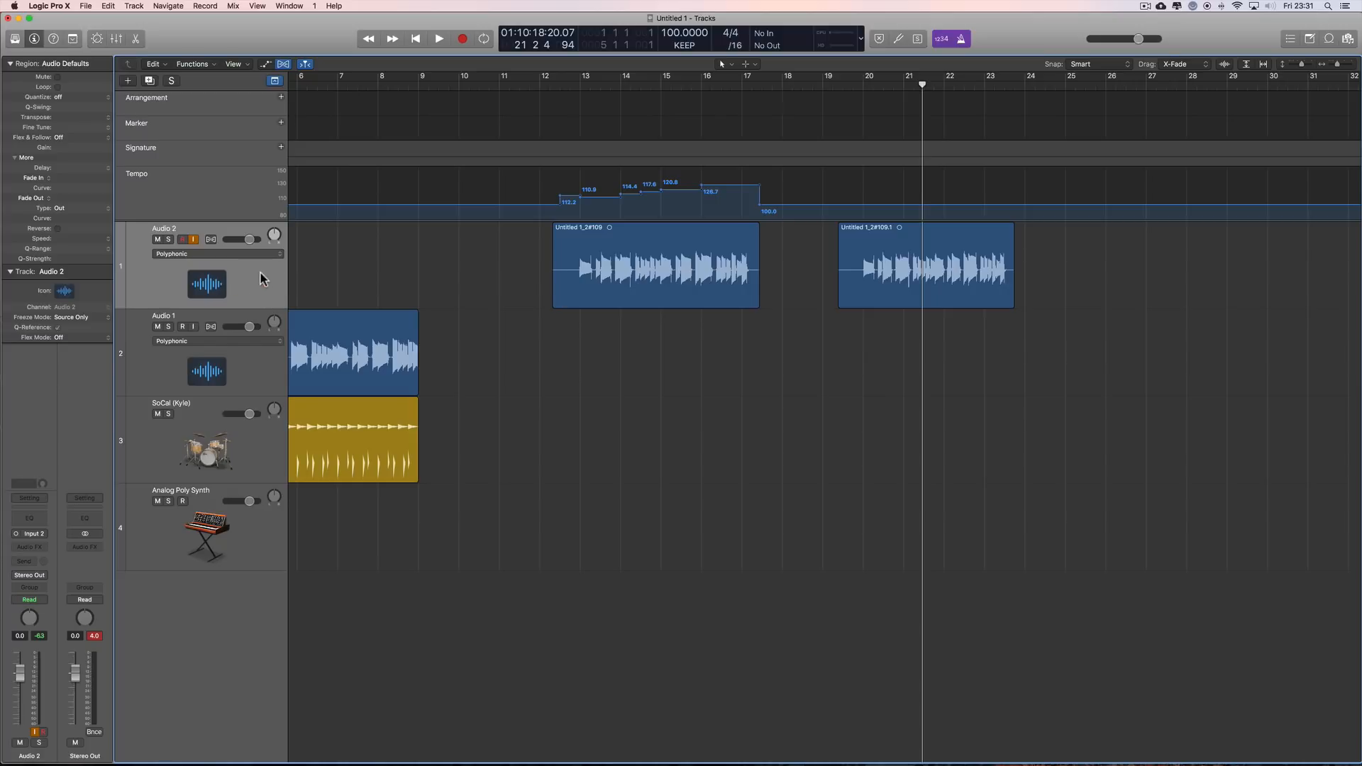
{"action": "left_click", "coordinate": [212, 241]}
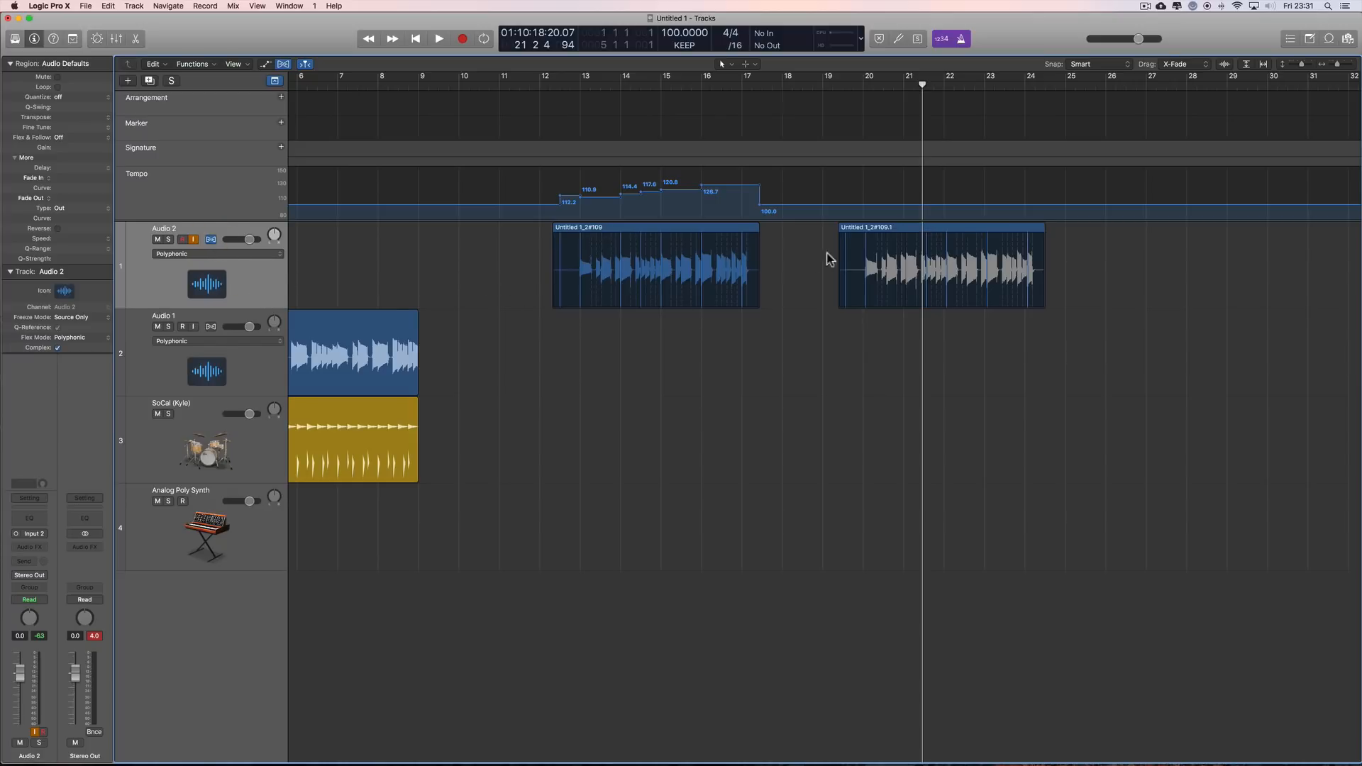
{"action": "left_click", "coordinate": [636, 226]}
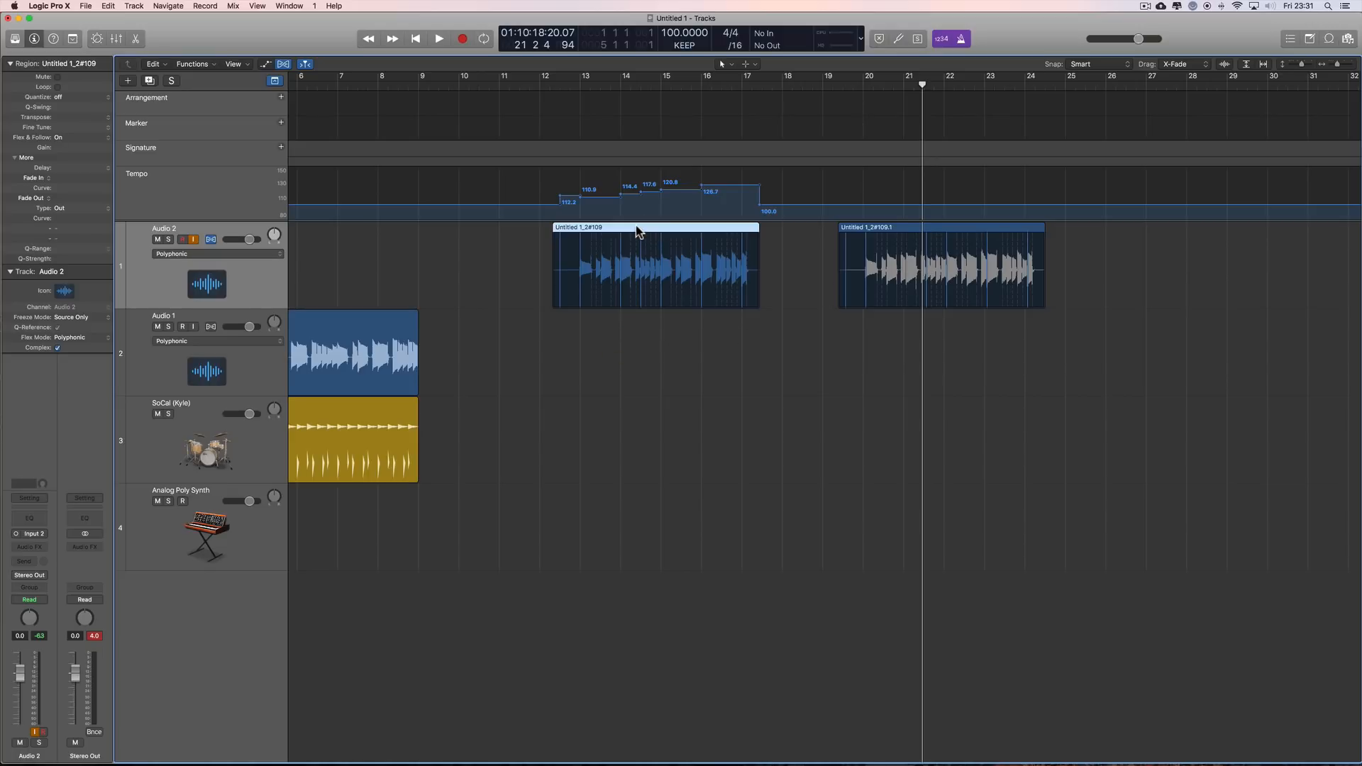
{"action": "left_click", "coordinate": [59, 137]}
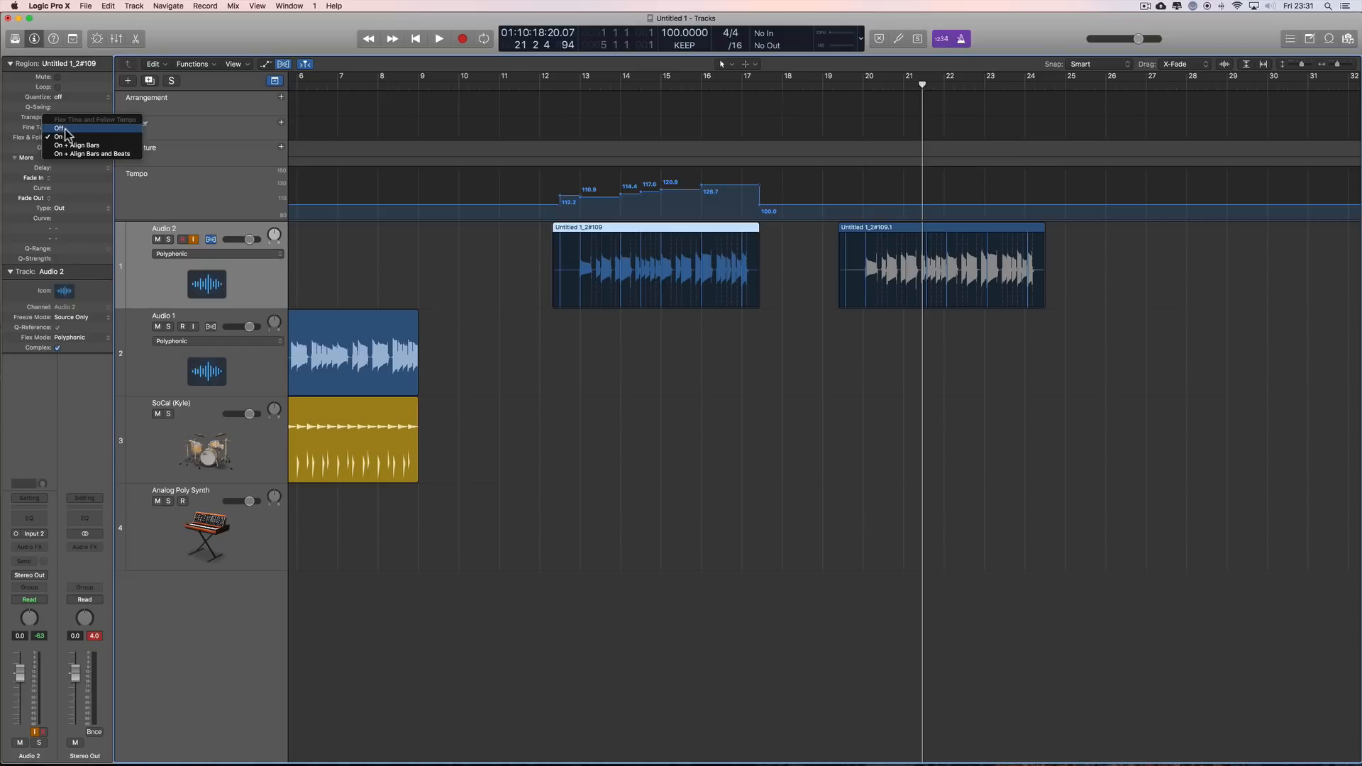
{"action": "left_click", "coordinate": [64, 129]}
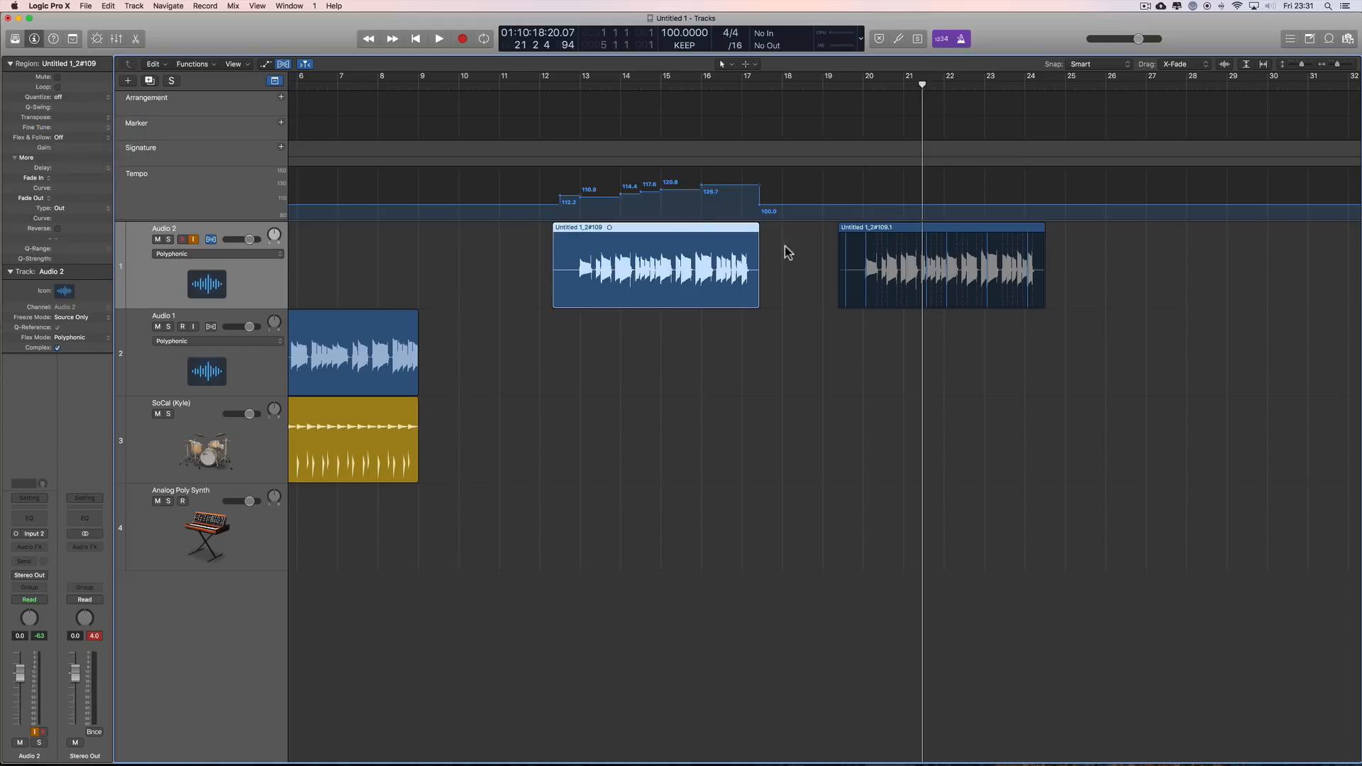
Step: Set Flex & Follow to On + Align Bars for the copied Audio 2 region
{"action": "left_click", "coordinate": [912, 232]}
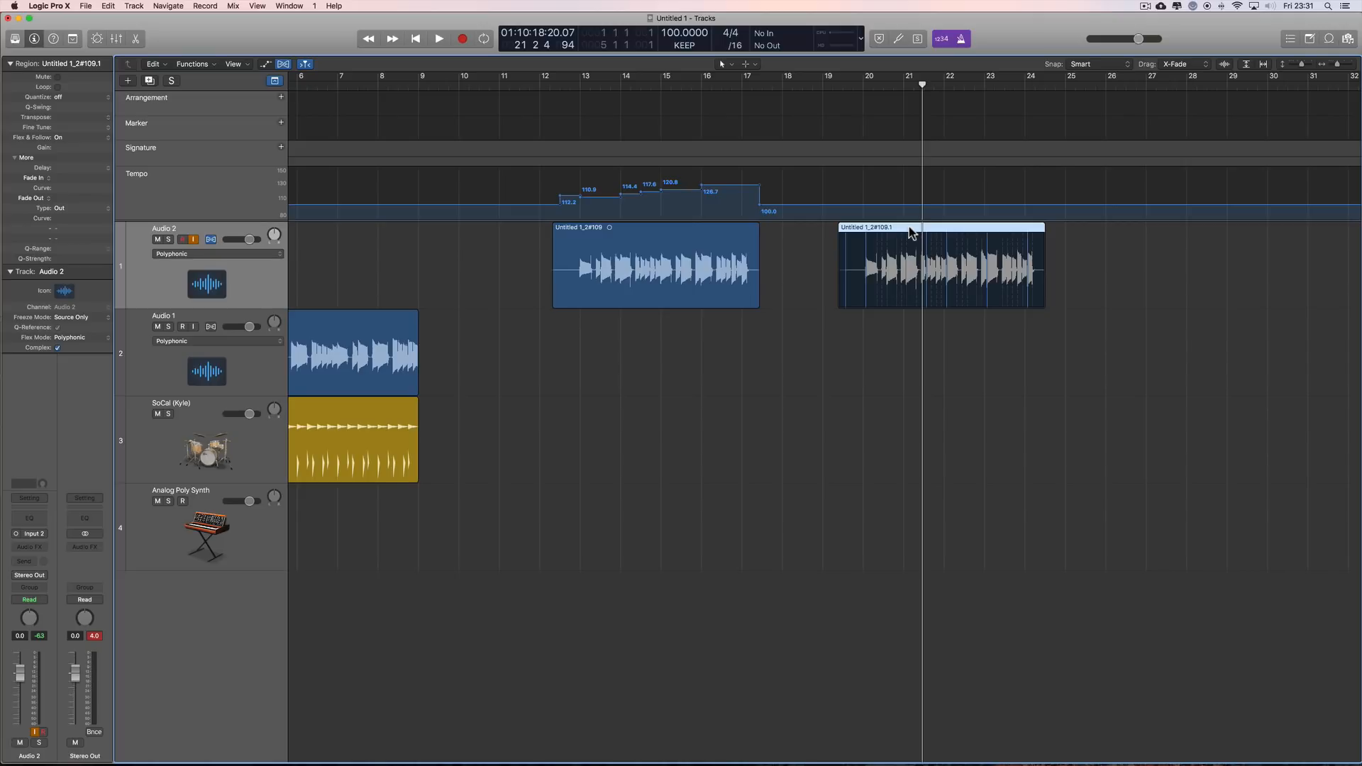
{"action": "left_click", "coordinate": [58, 137]}
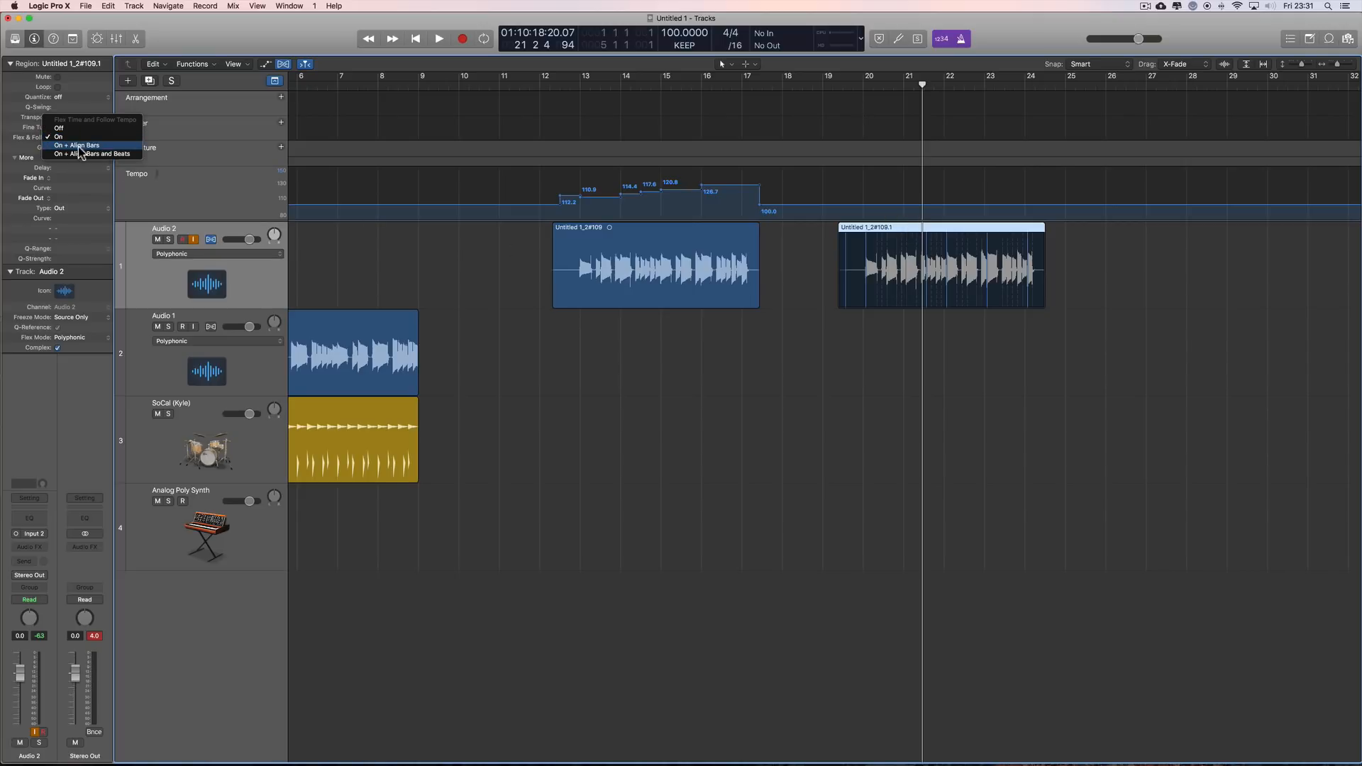
{"action": "left_click", "coordinate": [79, 145]}
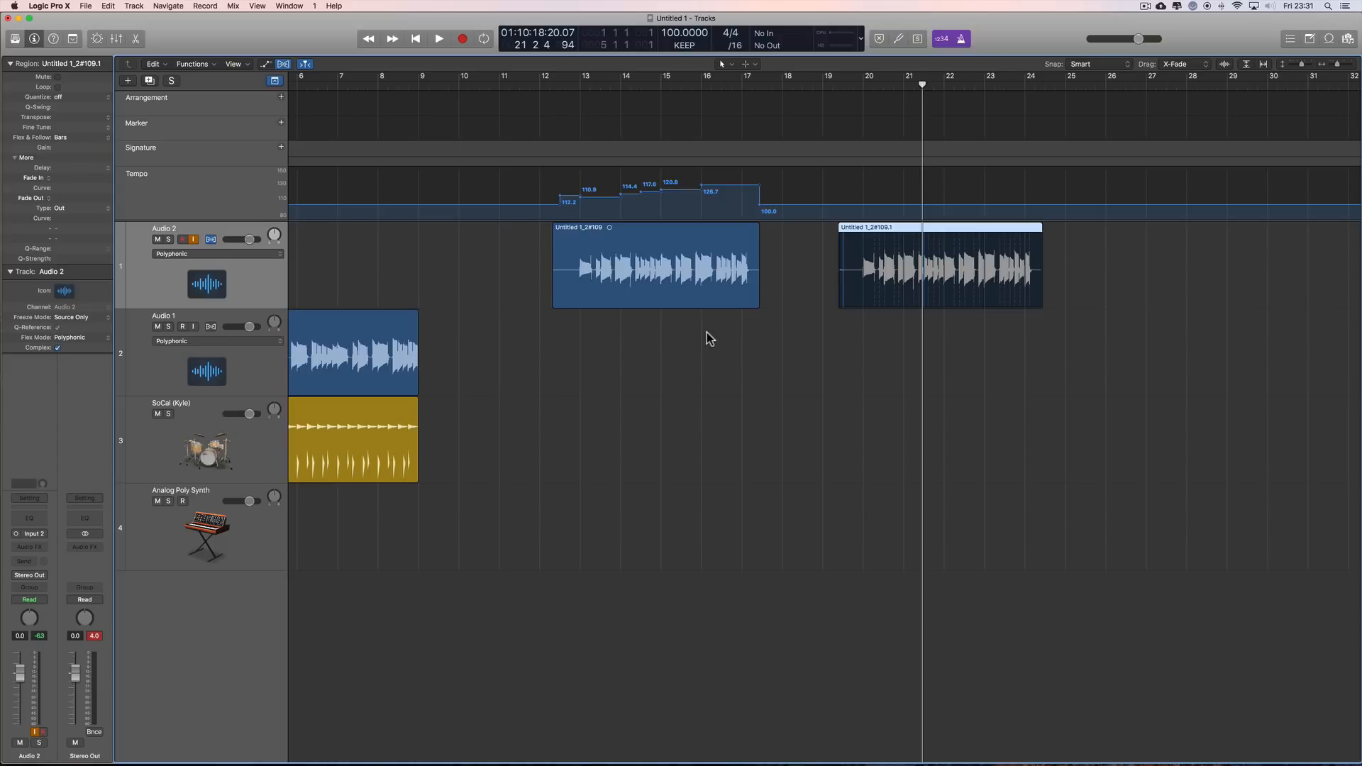
Step: Play the copied region from bar 20 against the metronome and reselect the original region
{"action": "left_click", "coordinate": [661, 227]}
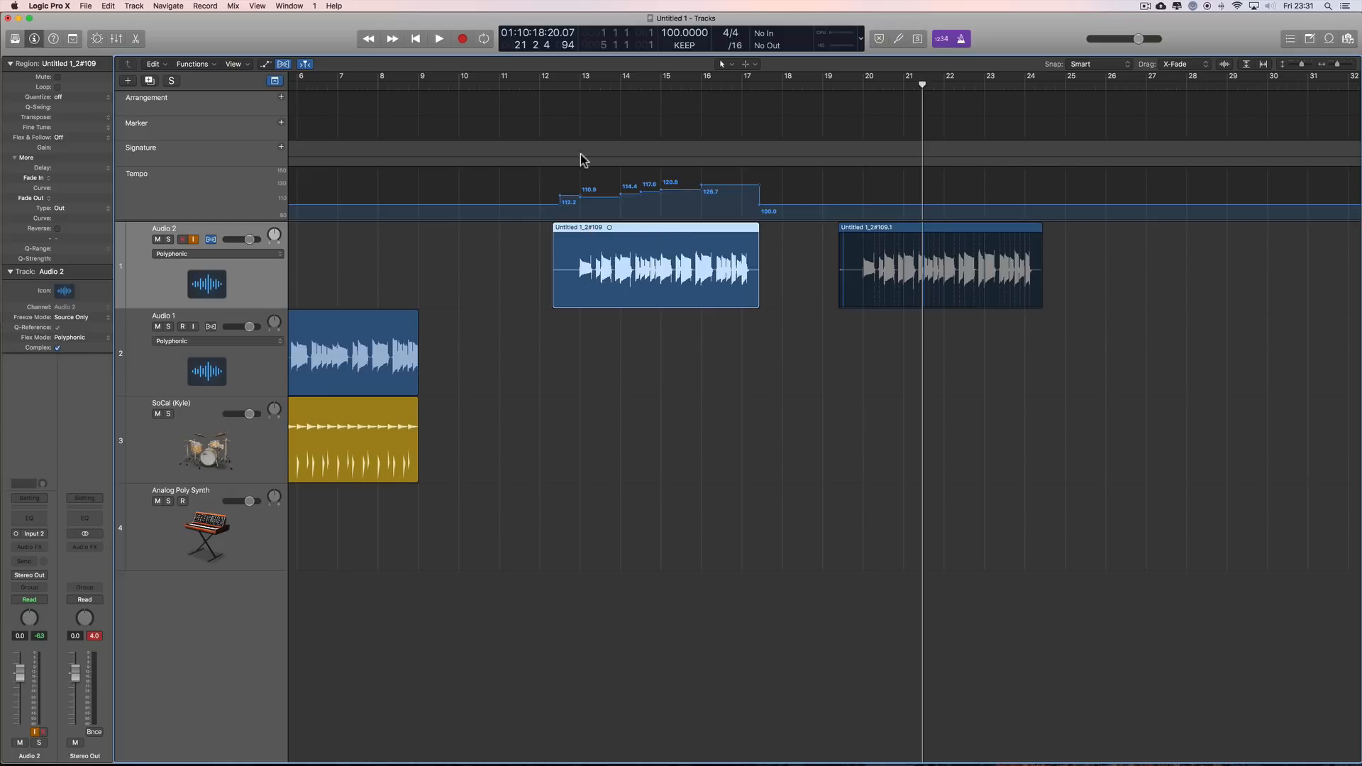
{"action": "left_click", "coordinate": [579, 88]}
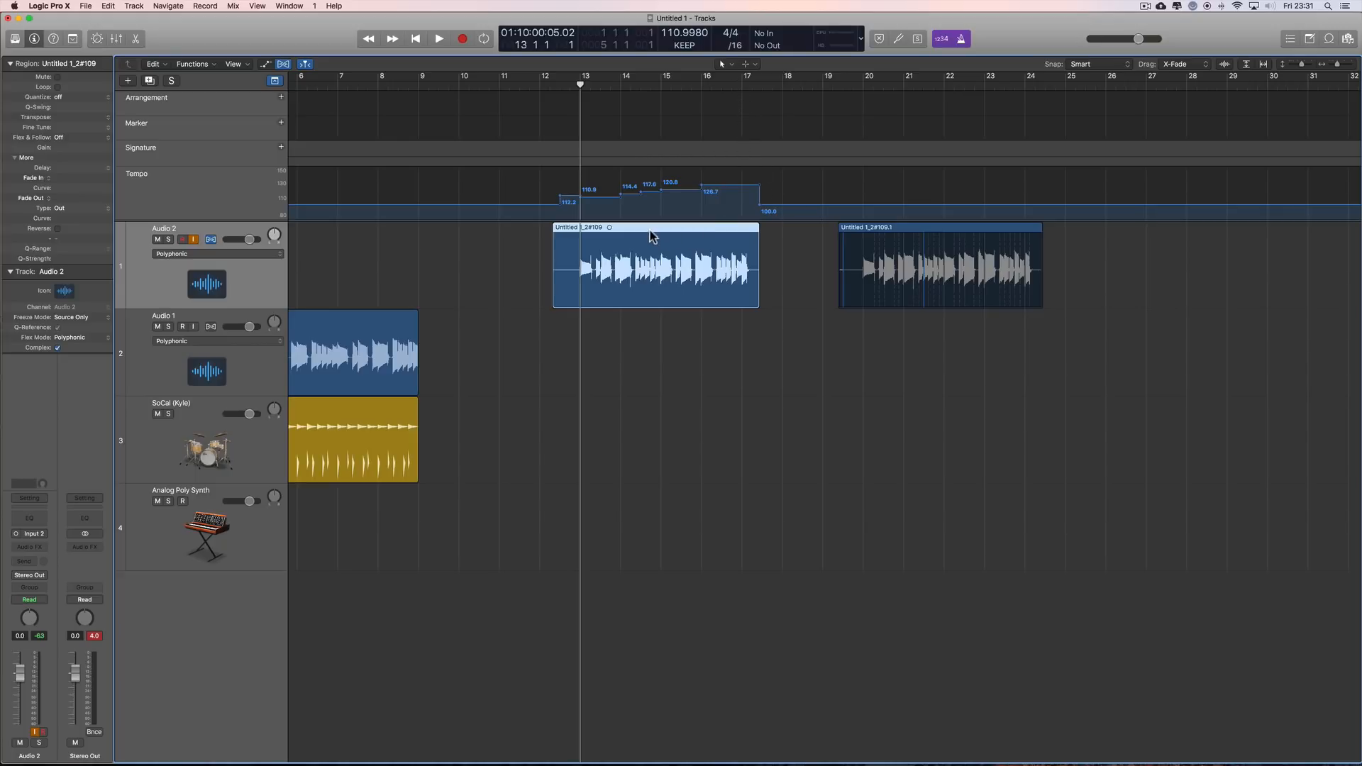
{"action": "left_click", "coordinate": [908, 227]}
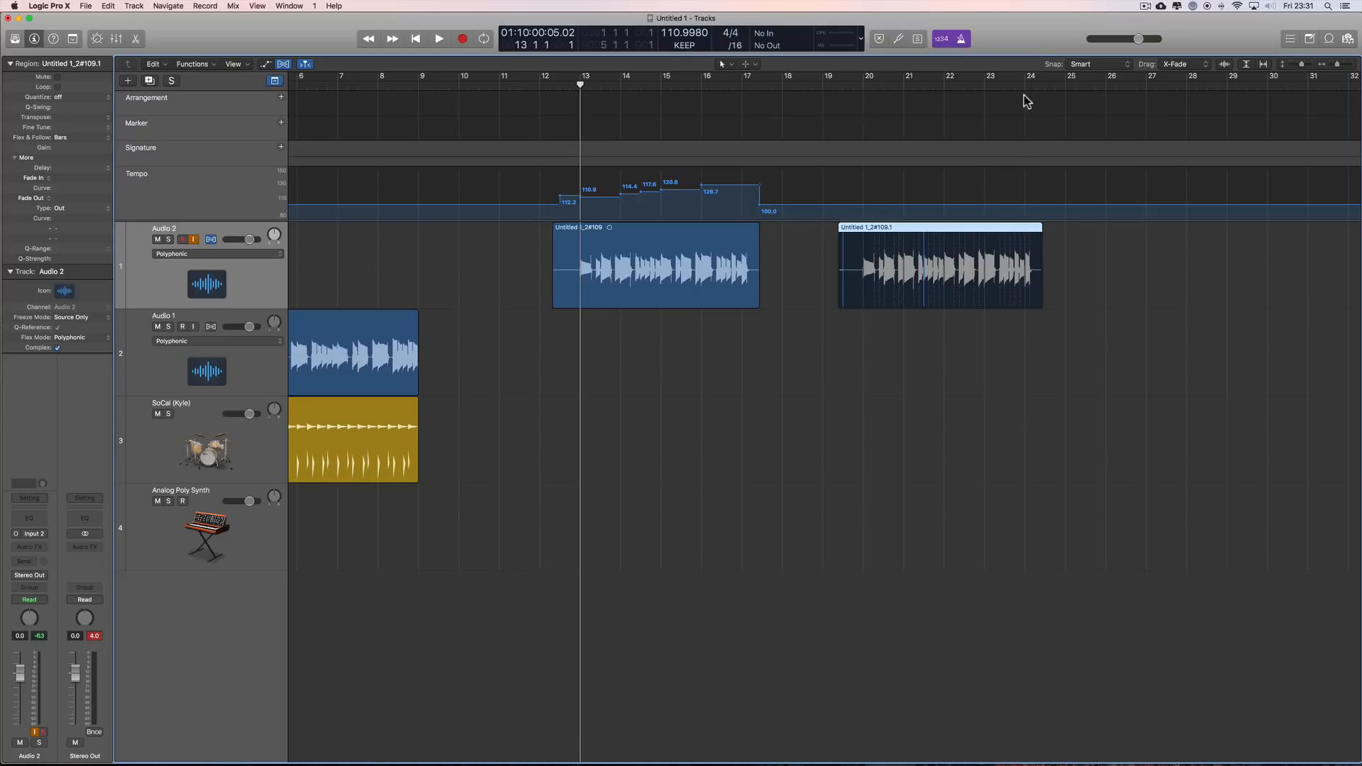
{"action": "left_click", "coordinate": [866, 82]}
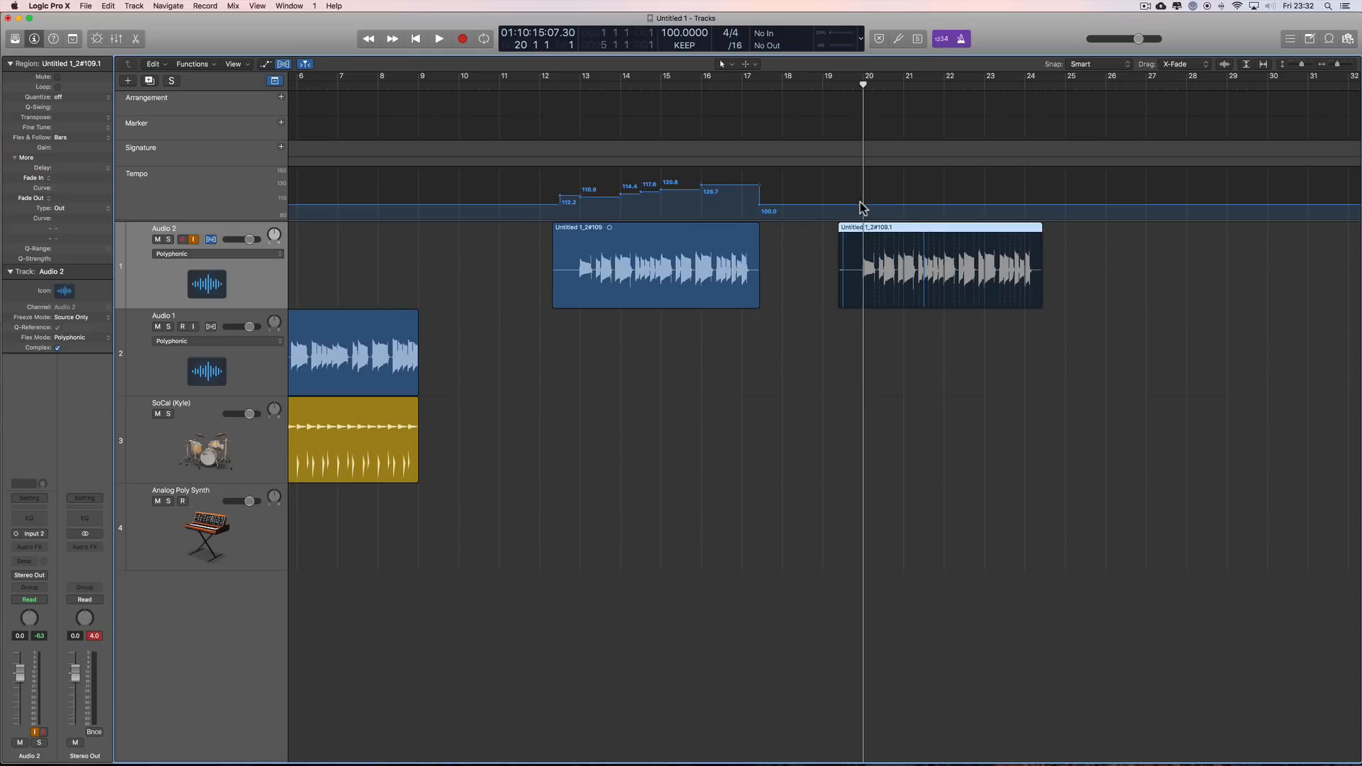
{"action": "key", "text": "space"}
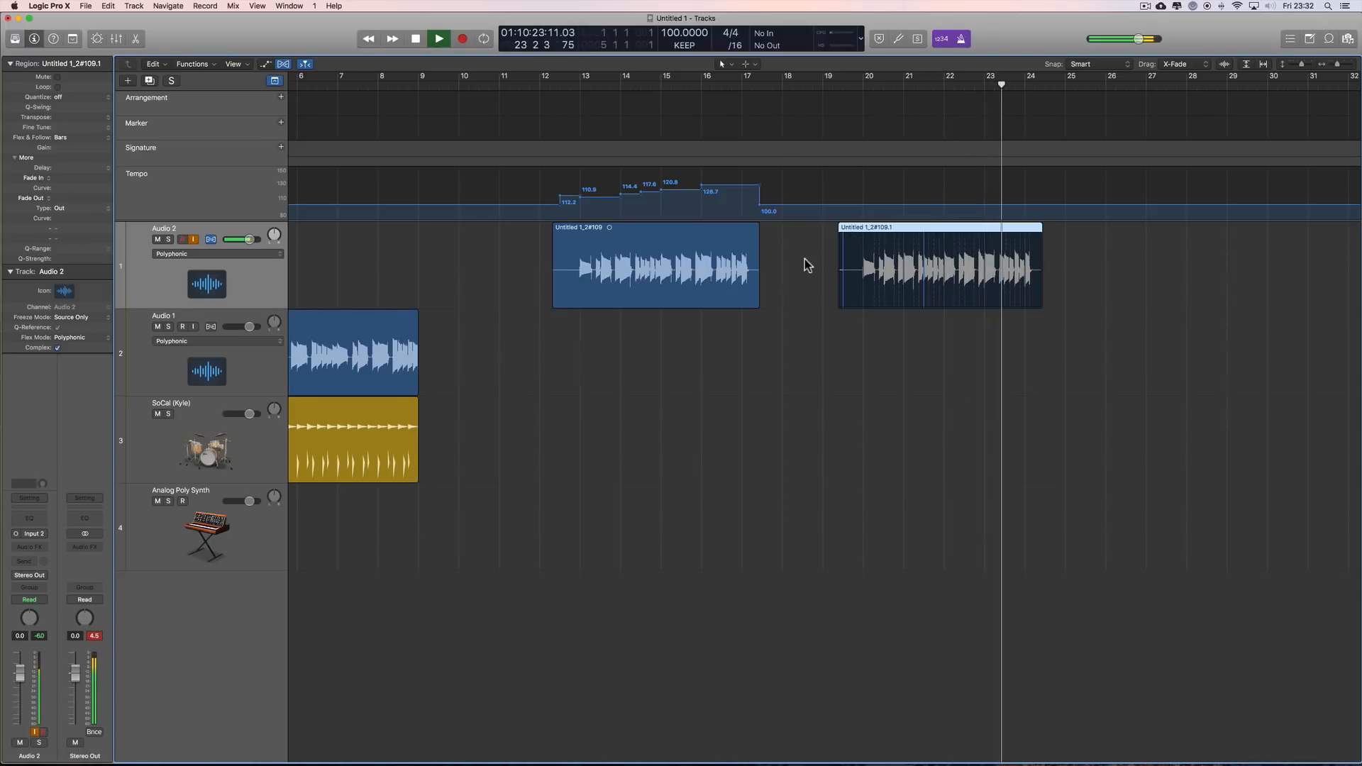
{"action": "key", "text": "space"}
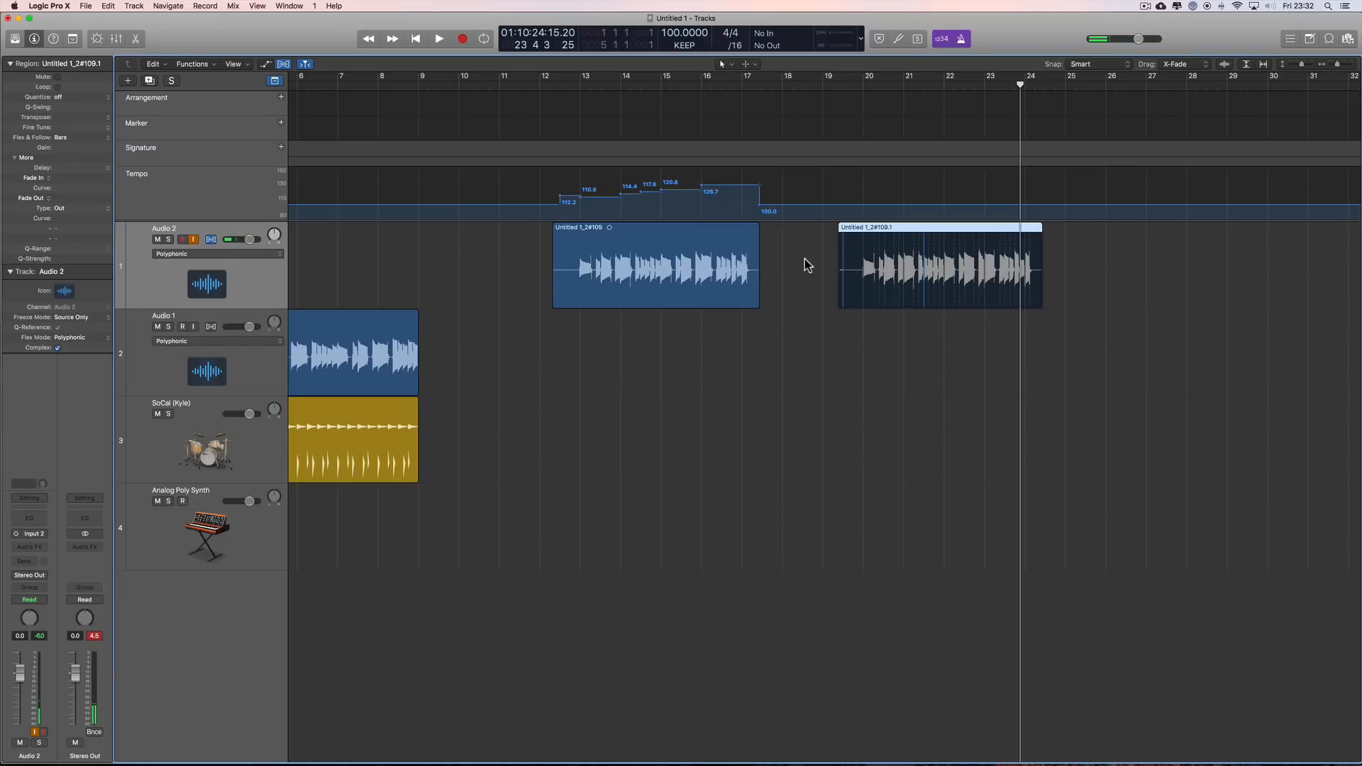
{"action": "left_click", "coordinate": [705, 238]}
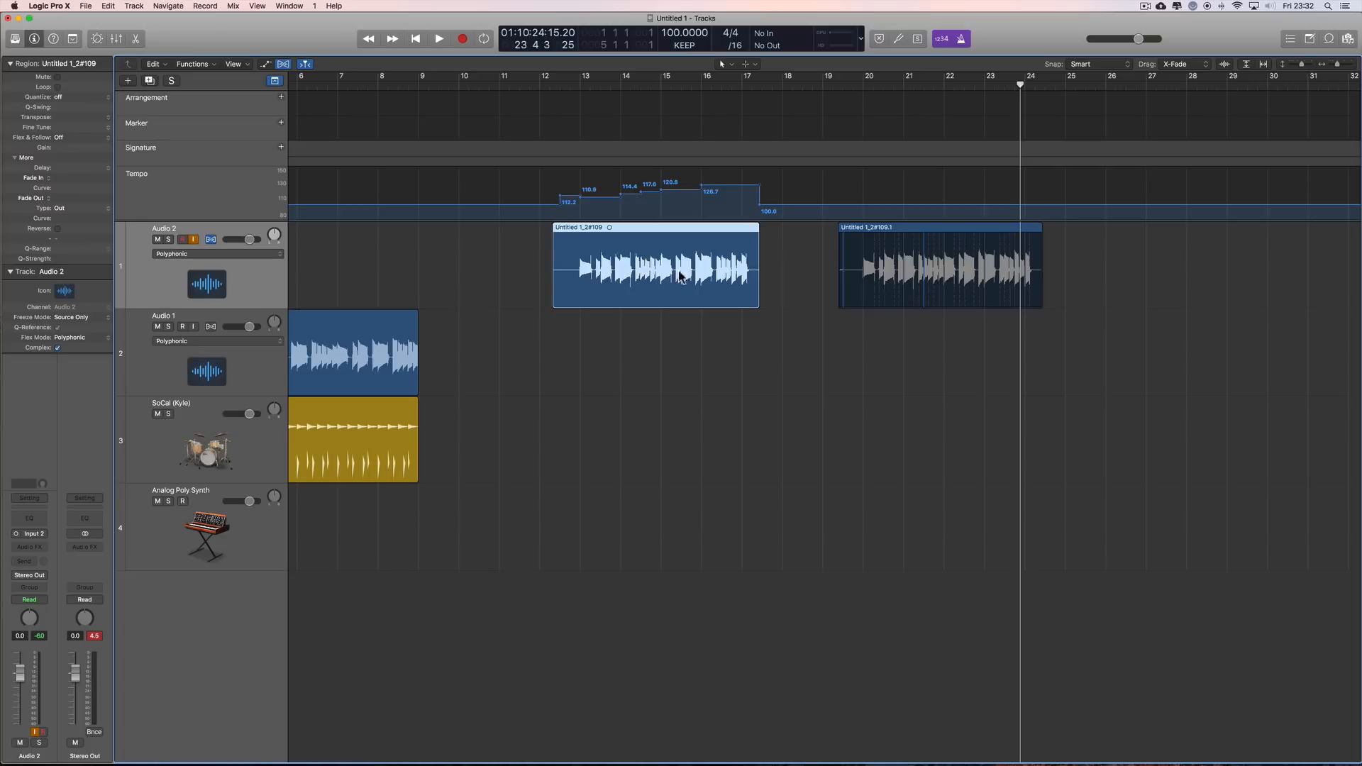
{"action": "left_click", "coordinate": [933, 229]}
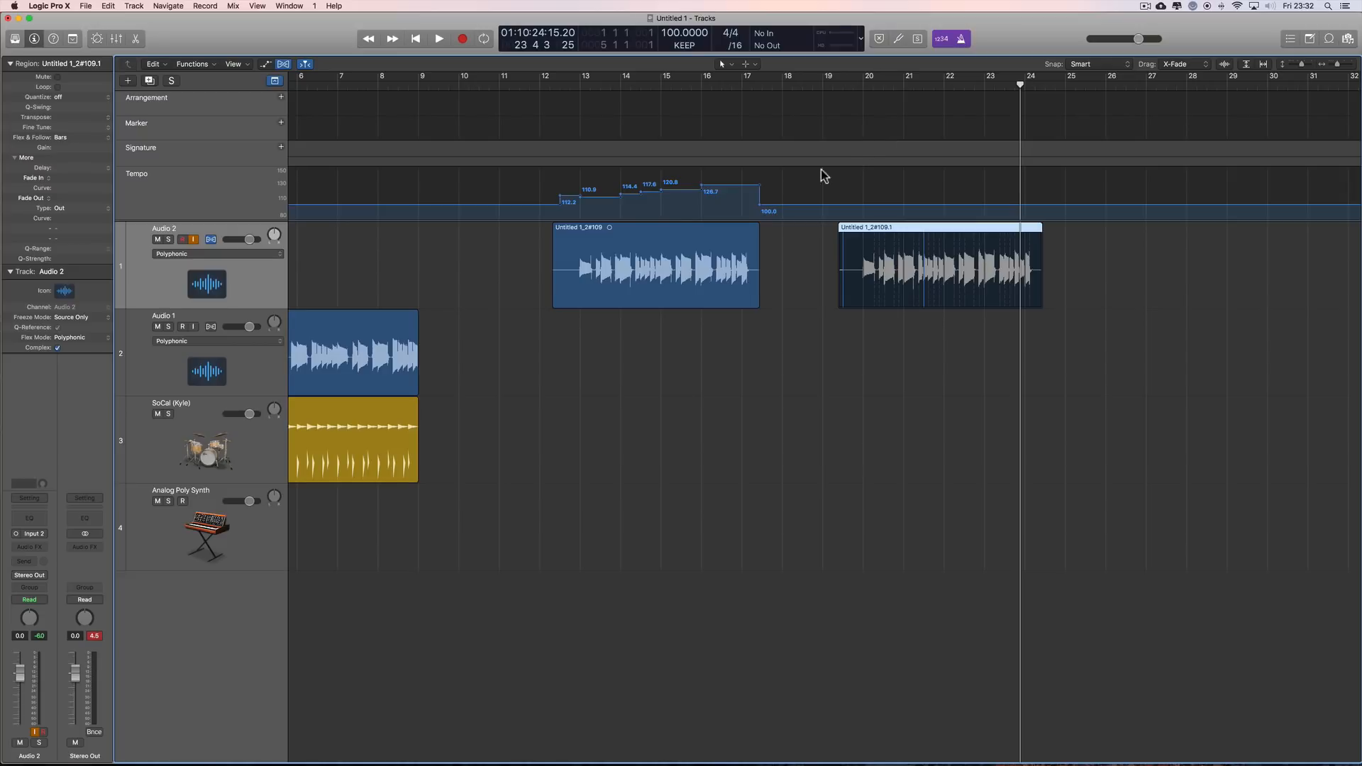
{"action": "left_click", "coordinate": [801, 236]}
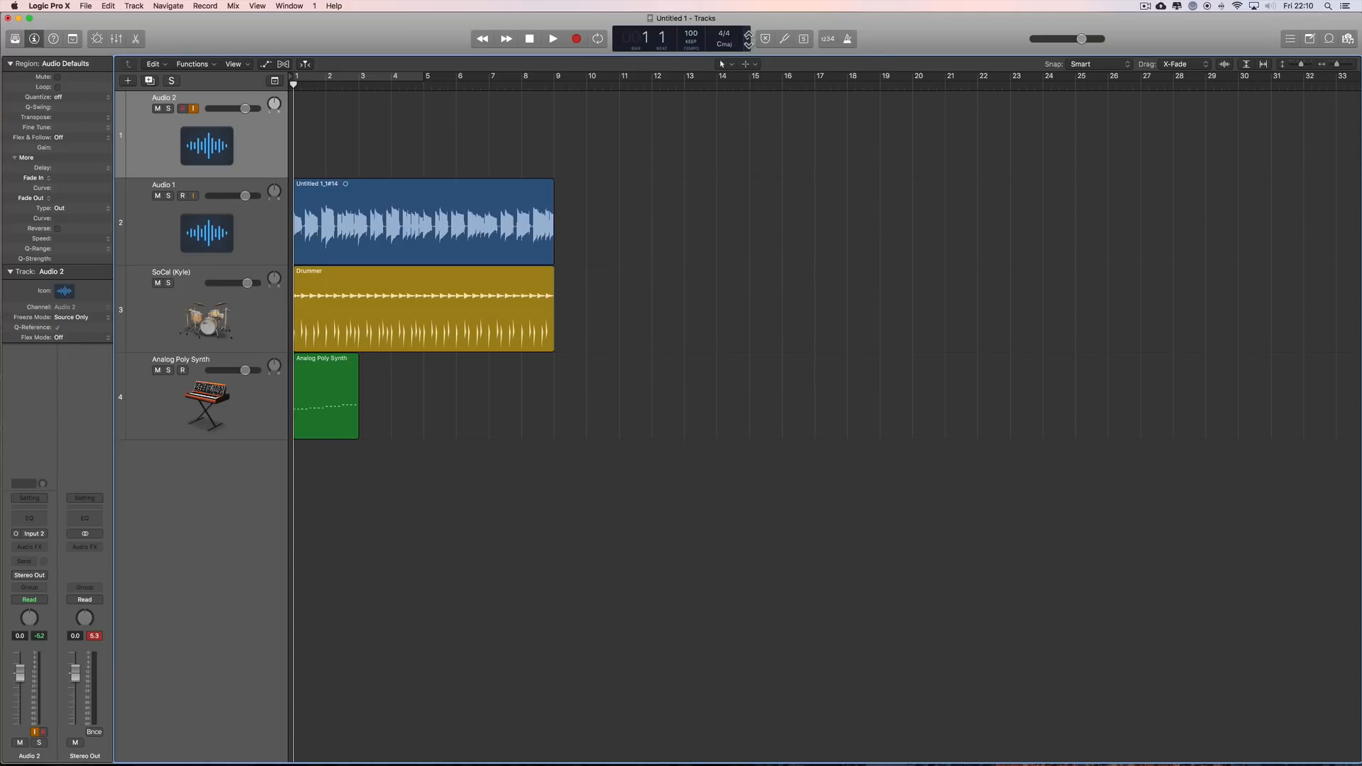
Step: Switch the control bar display to the detailed custom layout and examine the available project tempo modes
{"action": "left_click", "coordinate": [748, 39]}
{"action": "left_click", "coordinate": [776, 111]}
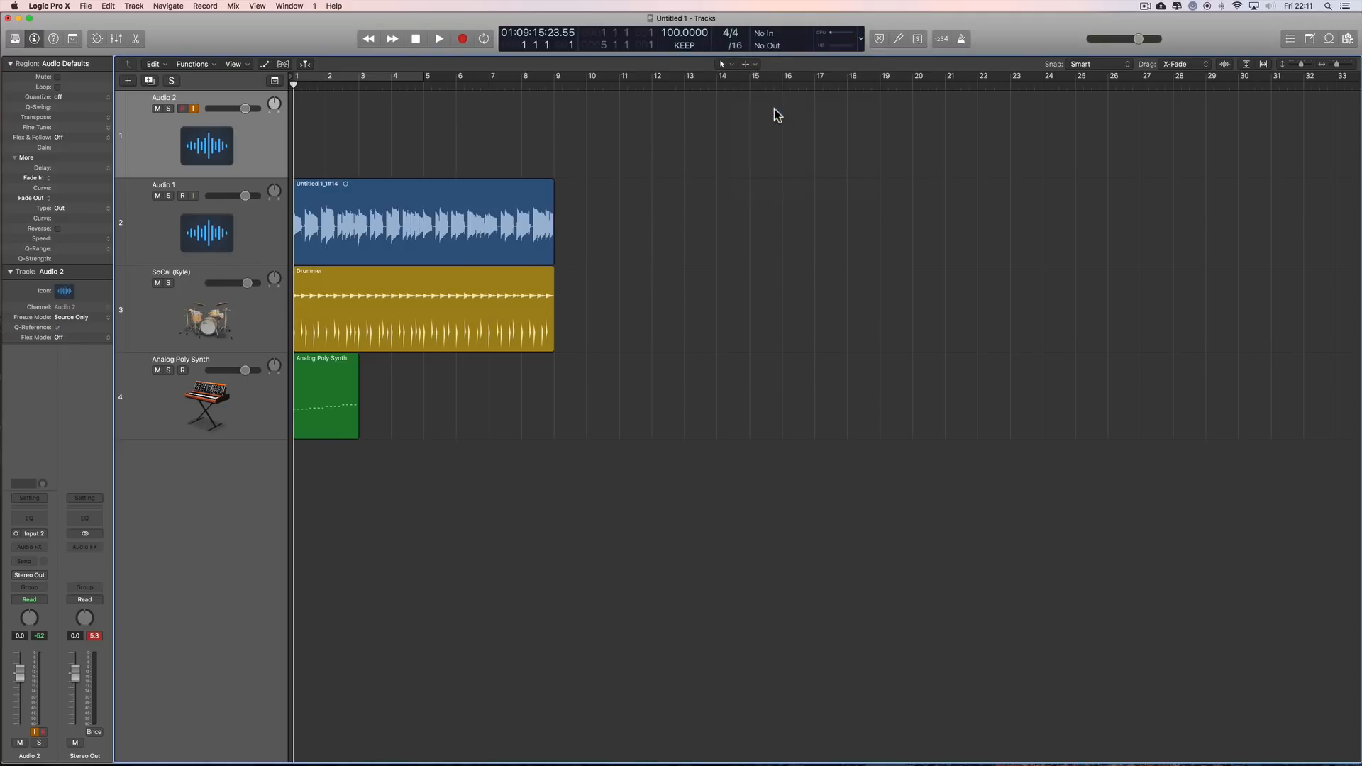
{"action": "left_click", "coordinate": [685, 45]}
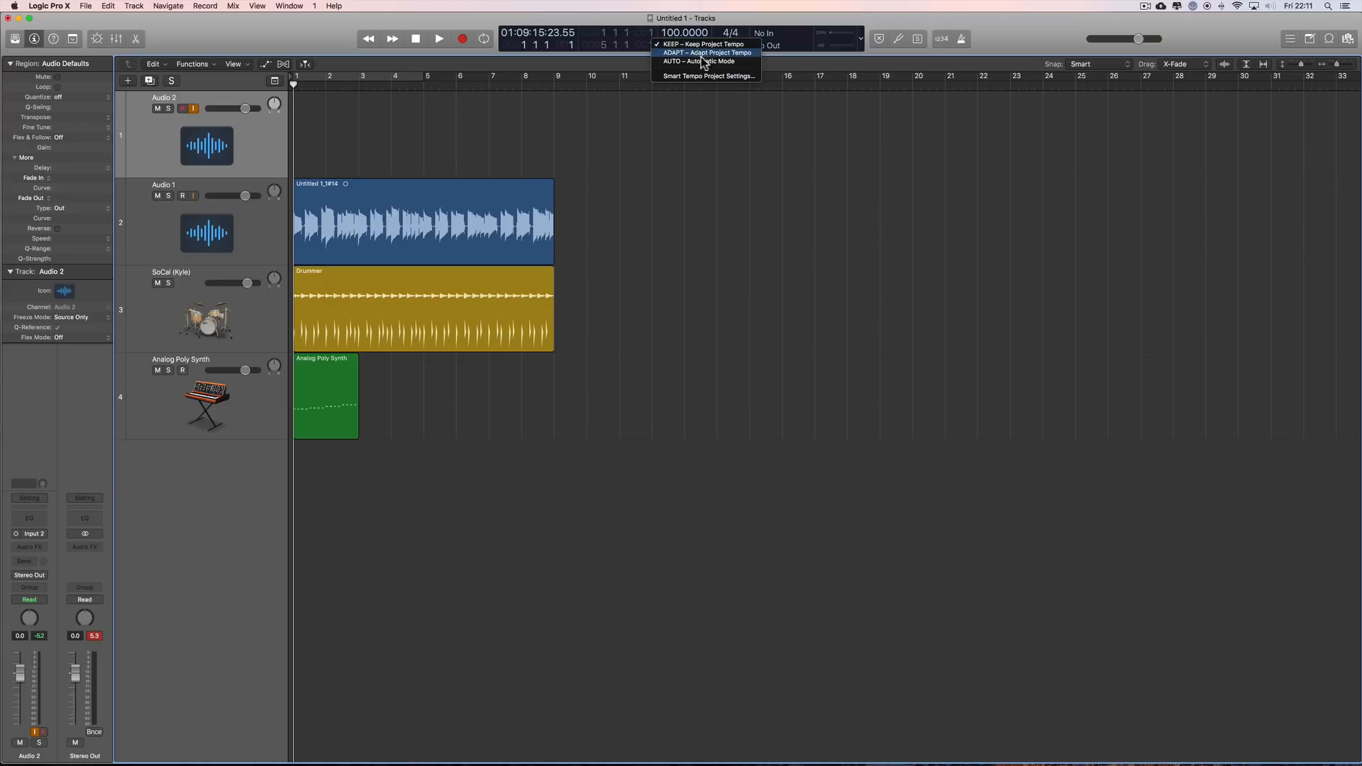
{"action": "left_click", "coordinate": [1004, 37]}
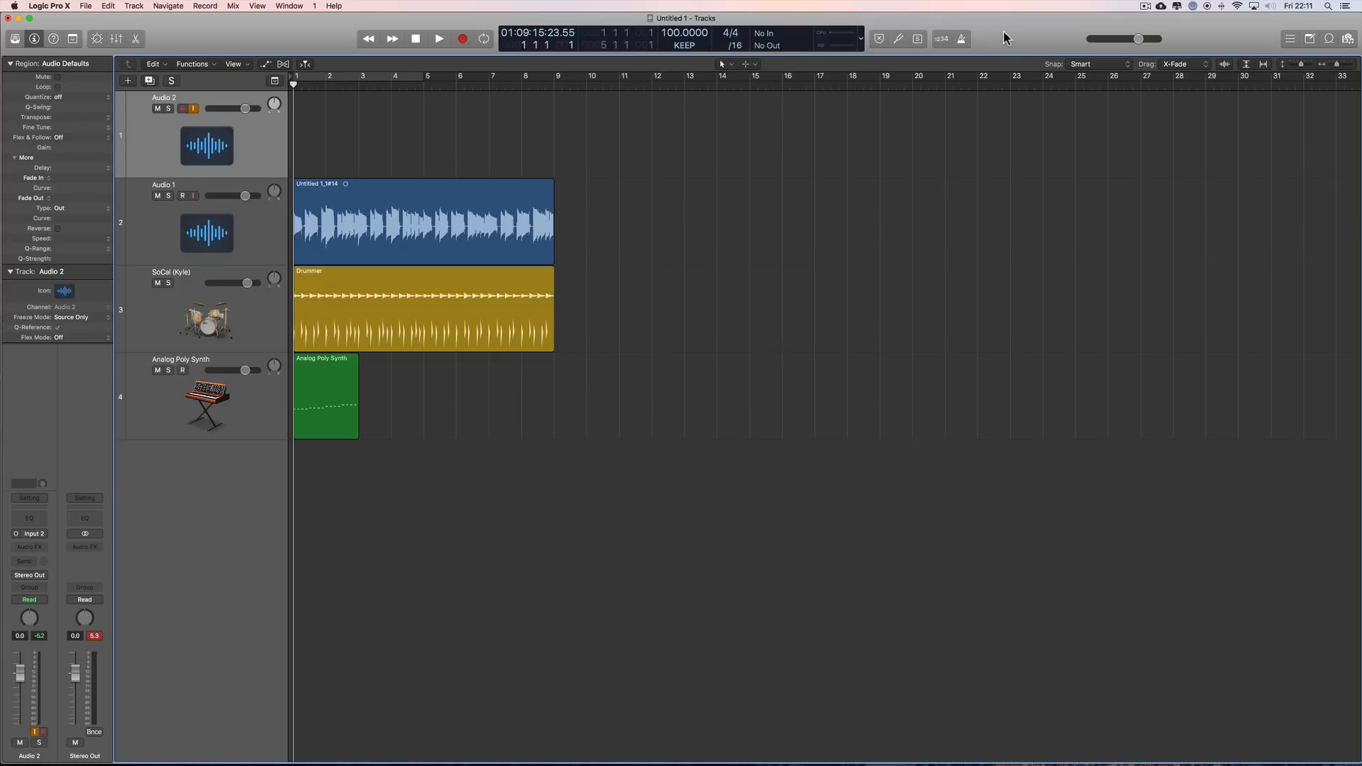
Step: Show the global tracks above the track area and check which ones are enabled
{"action": "left_click", "coordinate": [275, 81]}
{"action": "left_click", "coordinate": [275, 81]}
{"action": "left_click", "coordinate": [275, 81]}
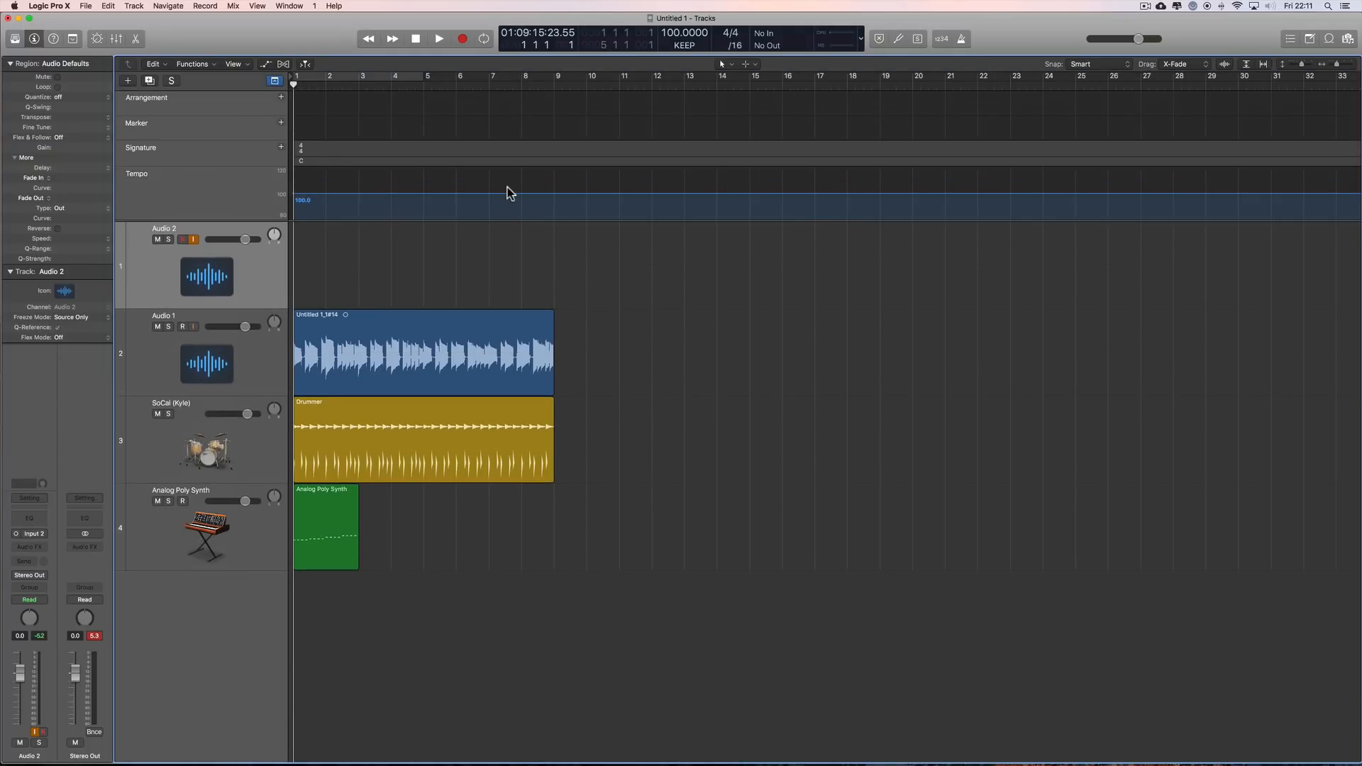
{"action": "right_click", "coordinate": [210, 127]}
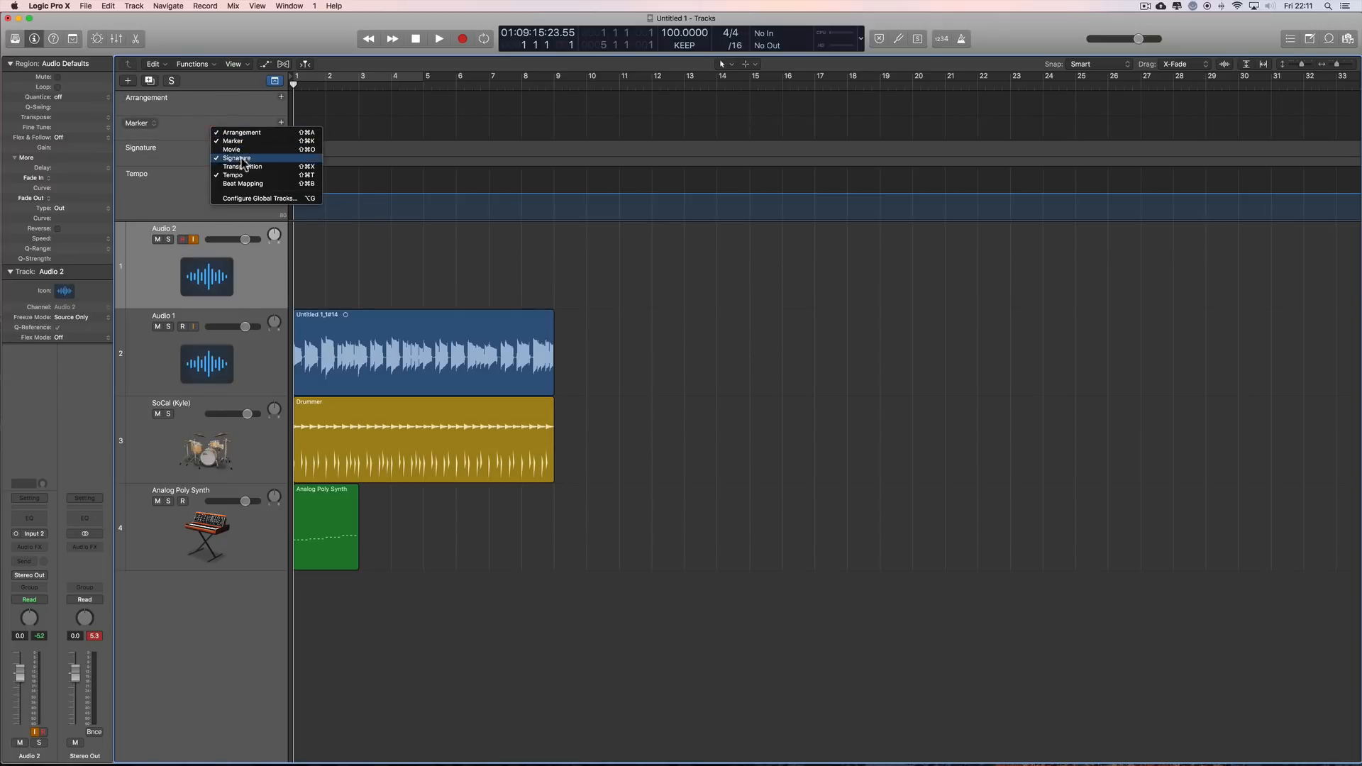
{"action": "left_click", "coordinate": [258, 32]}
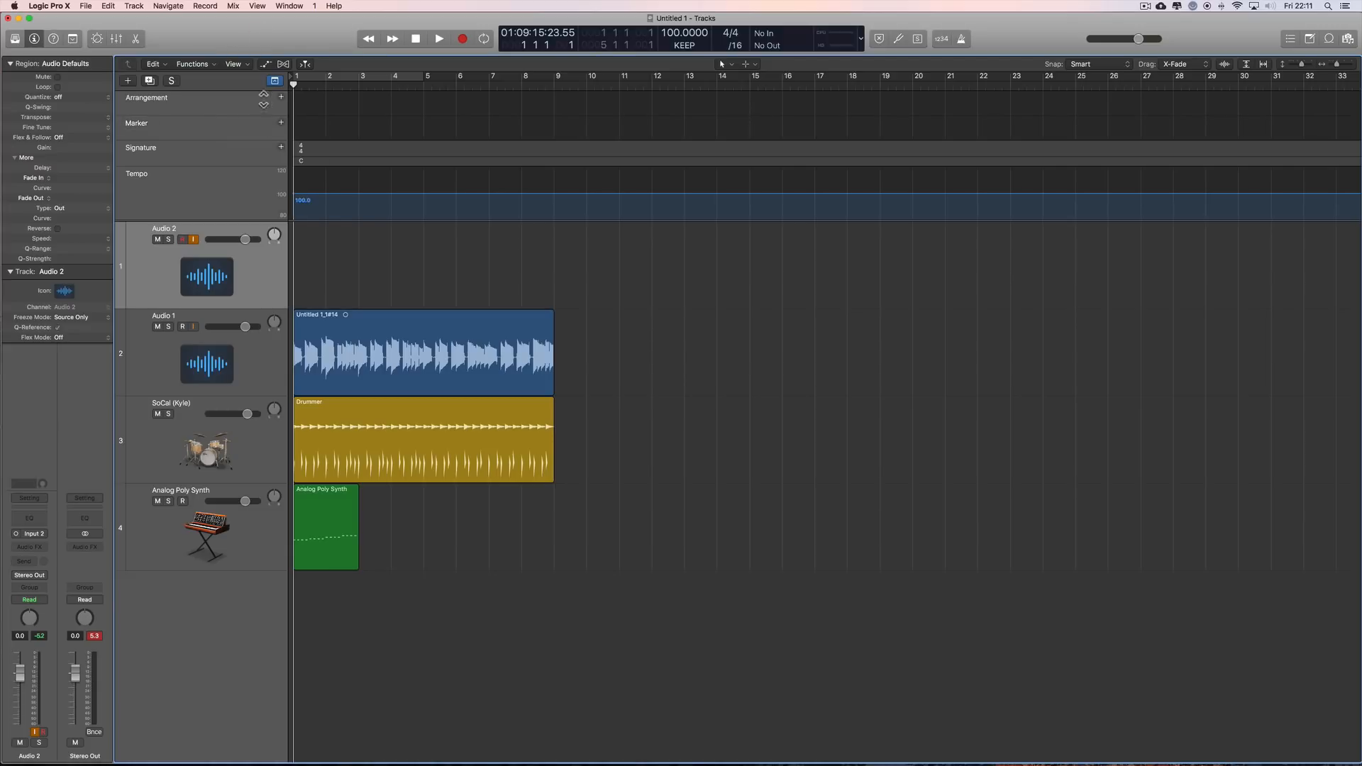
Step: Move the playhead to bar 2 and choose KEEP – Keep Project Tempo as the project tempo mode
{"action": "left_click_drag", "start_coordinate": [291, 83], "coordinate": [325, 83]}
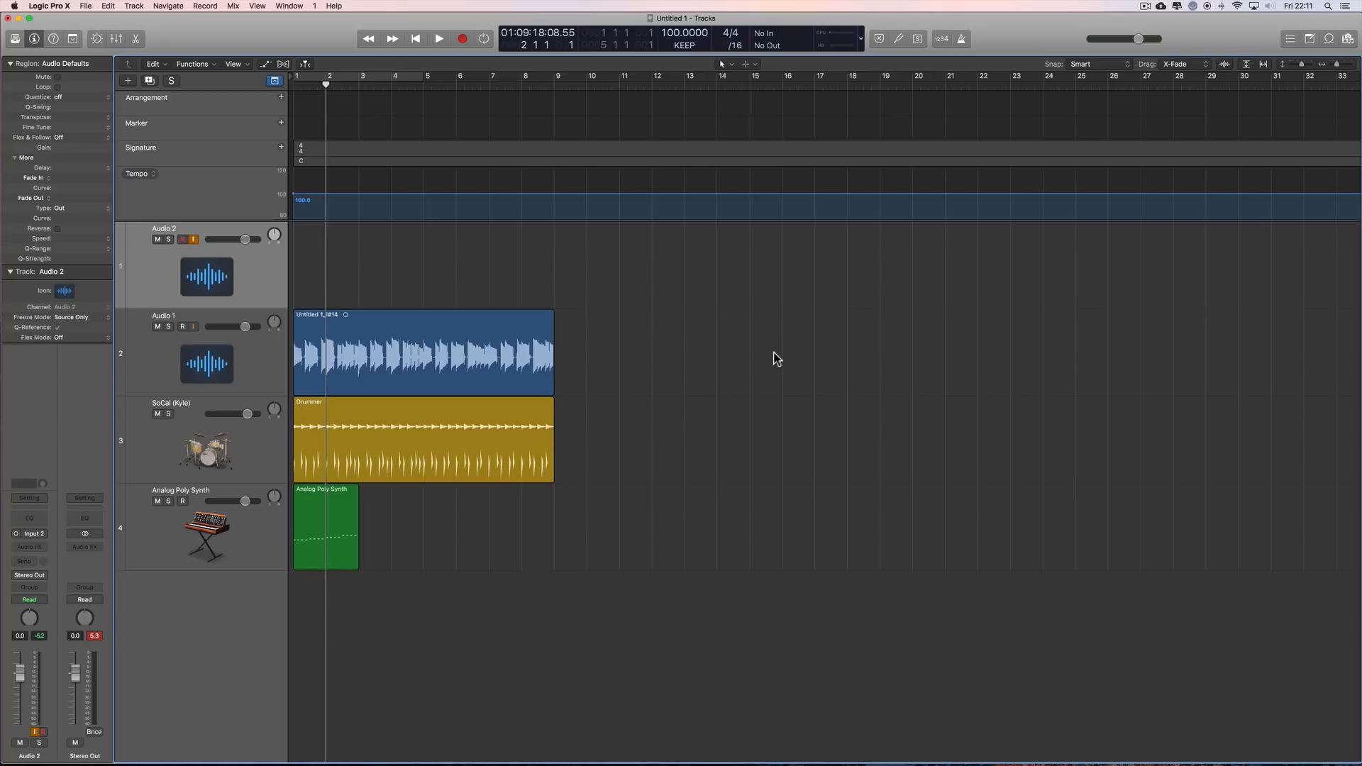
{"action": "left_click", "coordinate": [684, 45]}
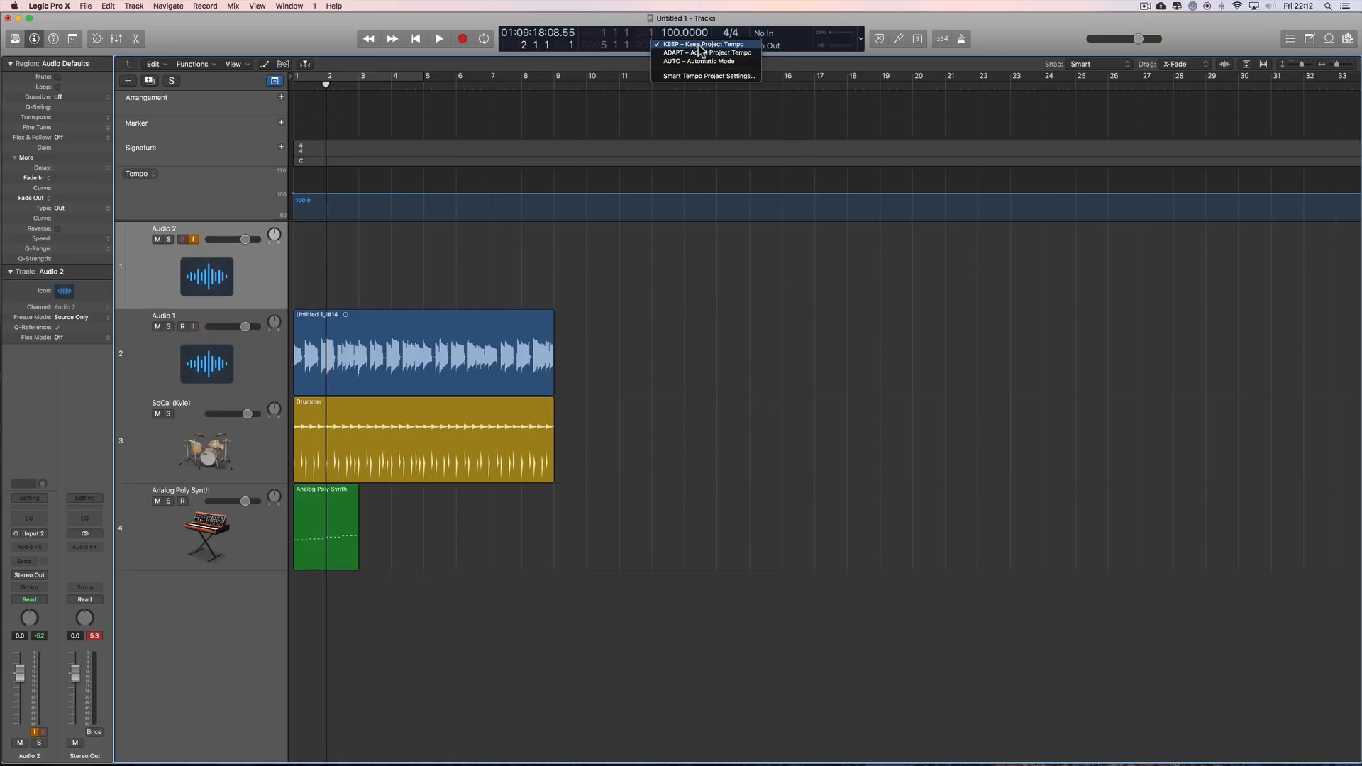
{"action": "left_click", "coordinate": [700, 45]}
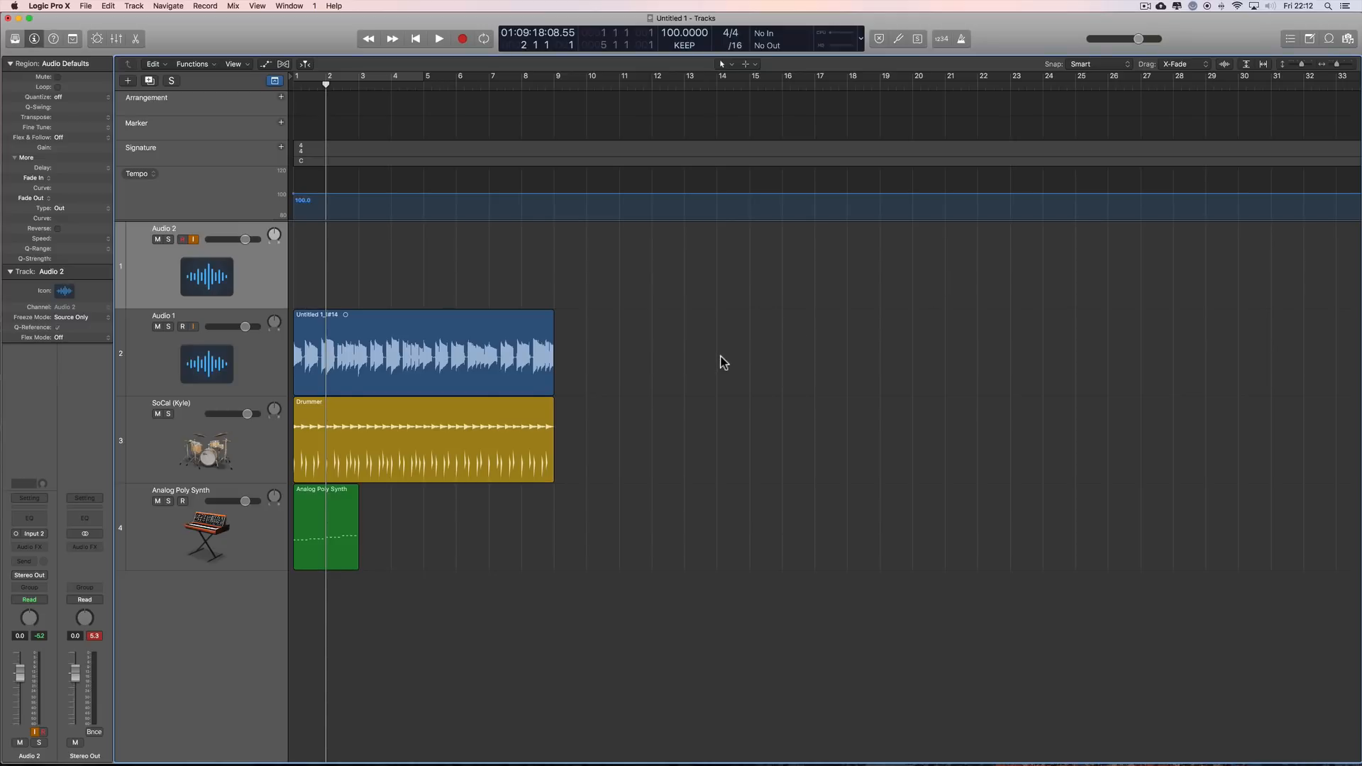
Step: Inspect the Audio 1, Drummer and Analog Poly Synth regions individually and together, and review the Keep Project Tempo mode
{"action": "left_click", "coordinate": [481, 345]}
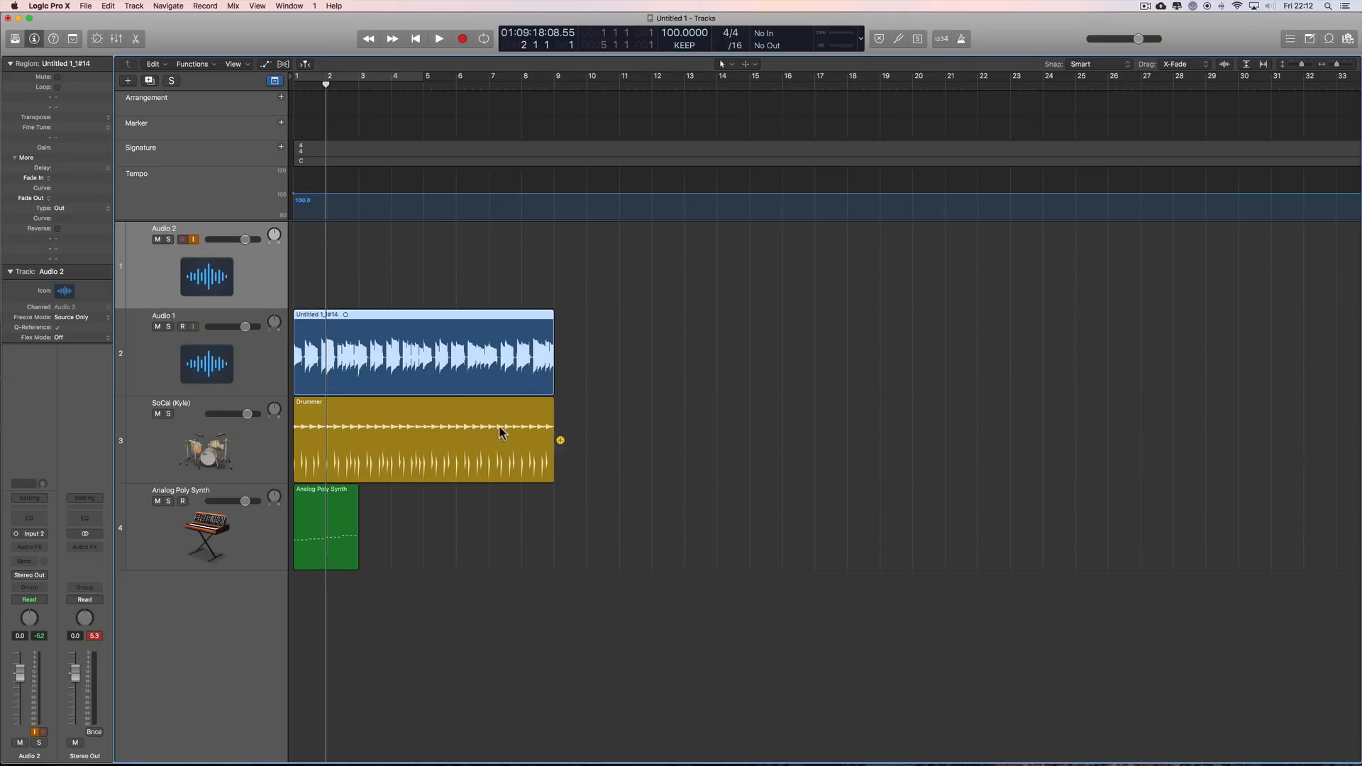
{"action": "left_click", "coordinate": [427, 416]}
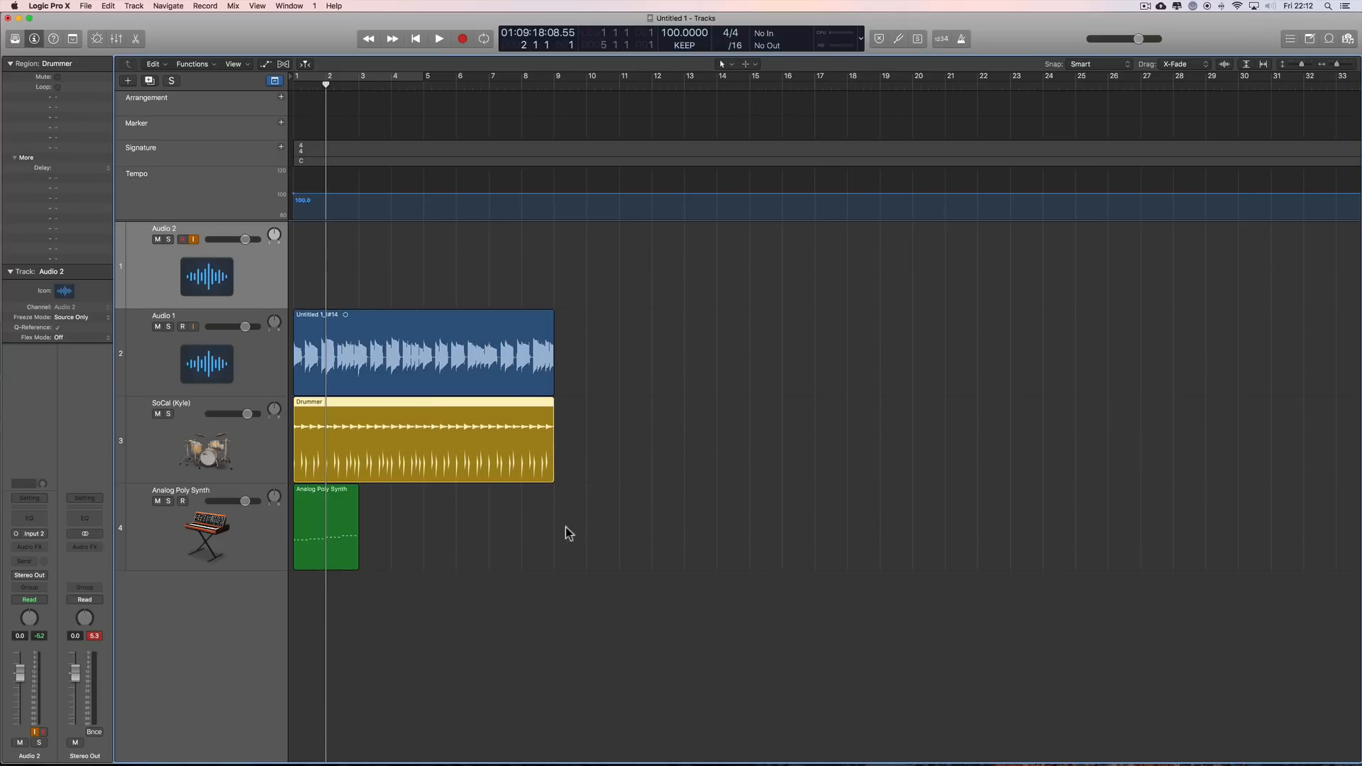
{"action": "left_click", "coordinate": [338, 516]}
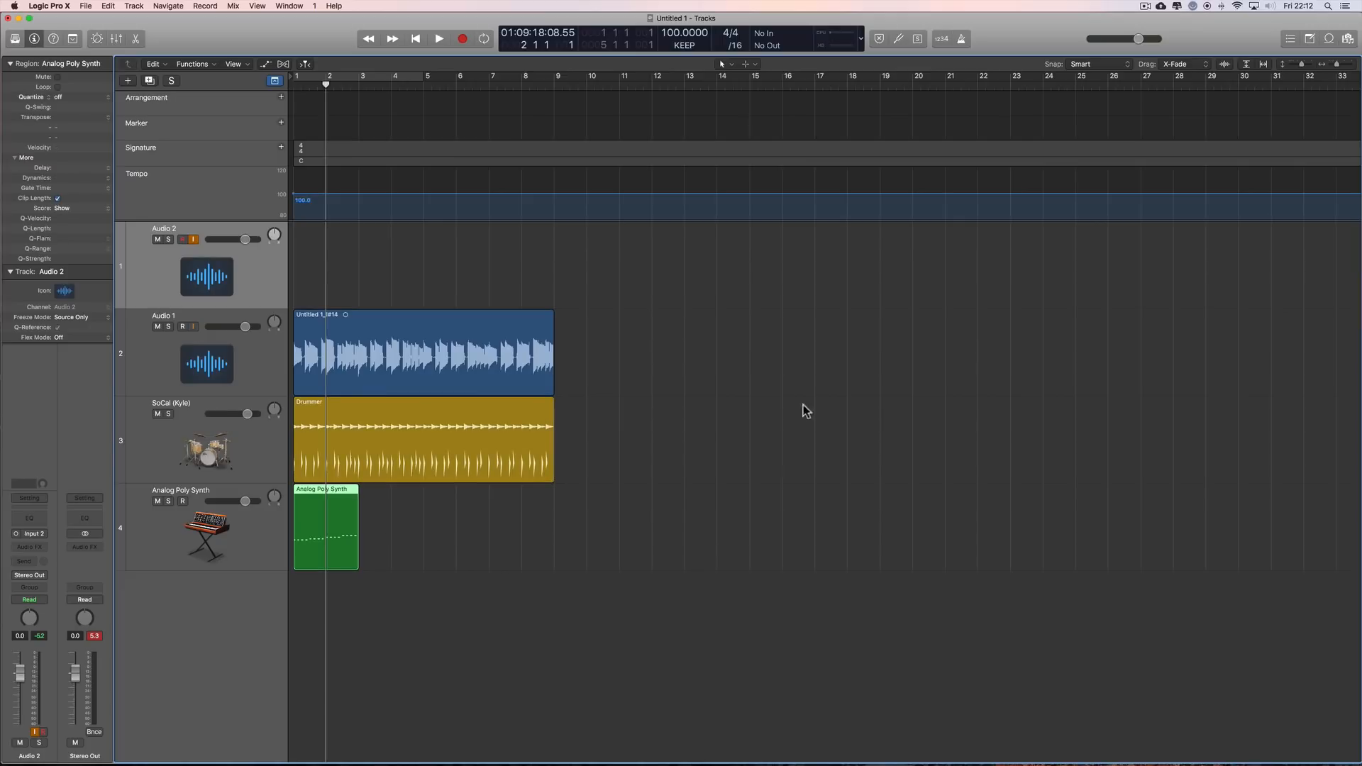
{"action": "left_click", "coordinate": [962, 40]}
{"action": "left_click", "coordinate": [963, 39]}
{"action": "left_click", "coordinate": [692, 46]}
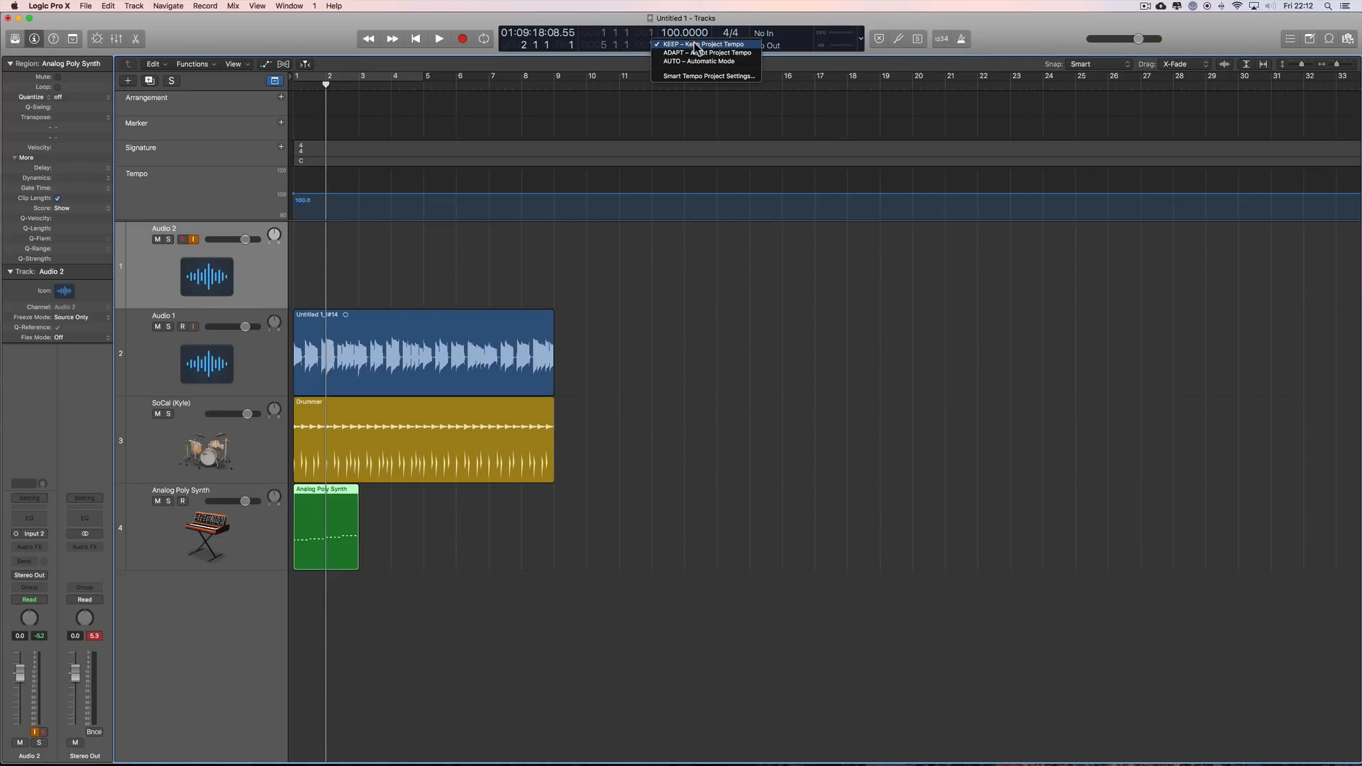
{"action": "left_click", "coordinate": [695, 45]}
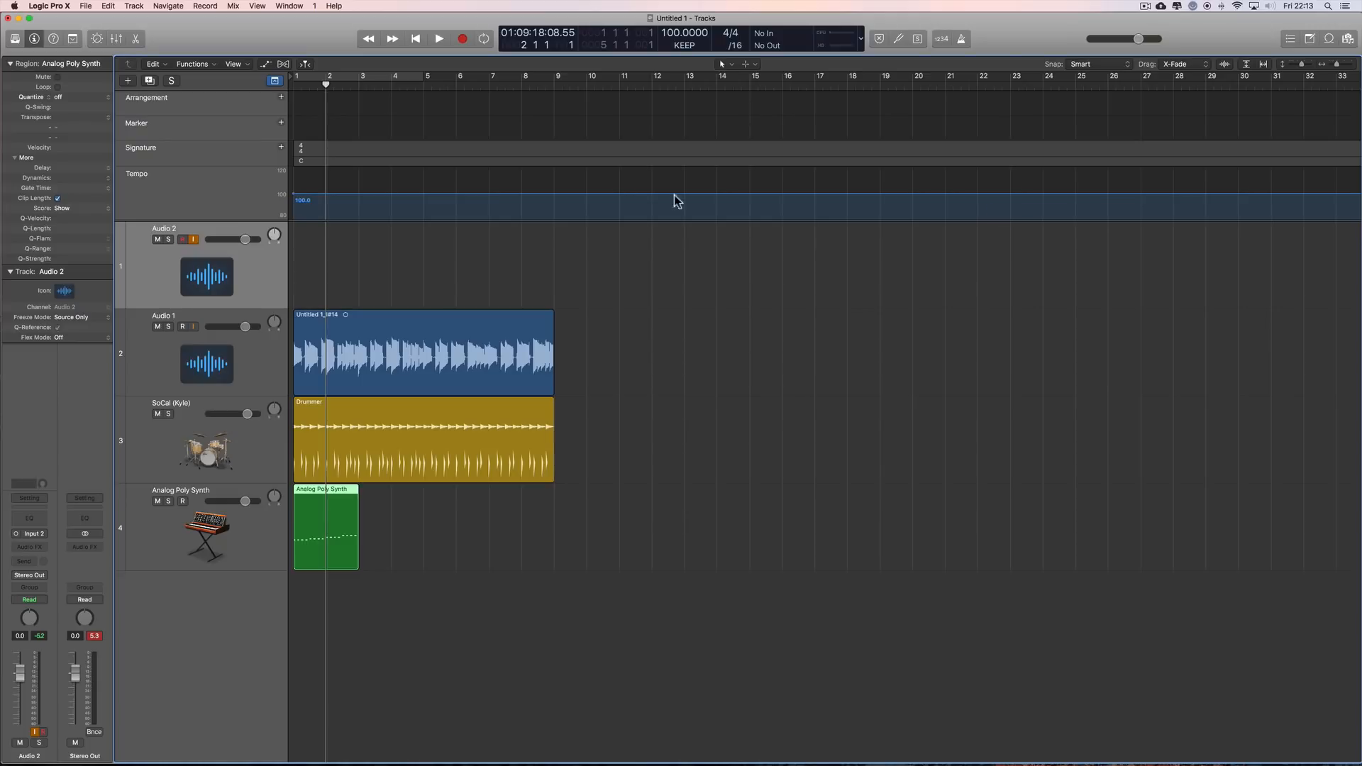
{"action": "left_click_drag", "start_coordinate": [625, 330], "coordinate": [338, 562]}
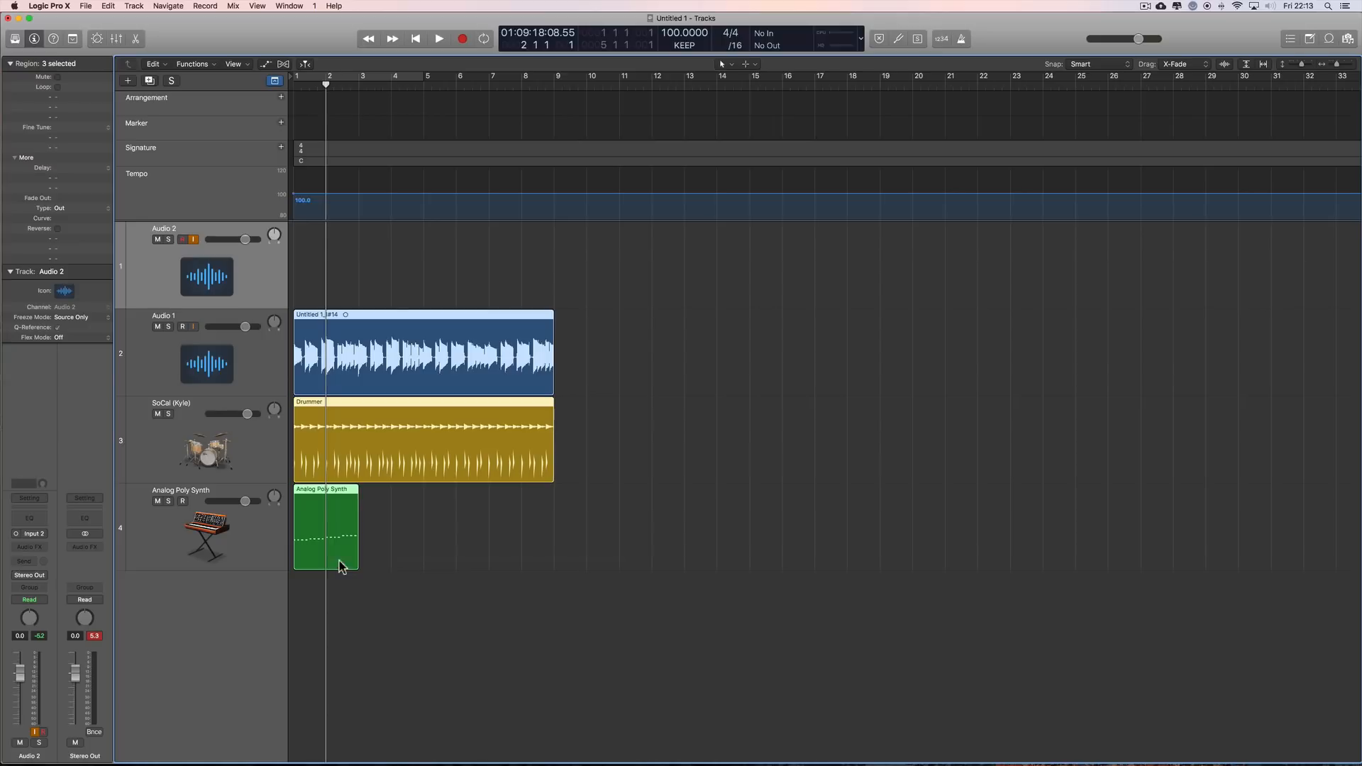
{"action": "left_click", "coordinate": [524, 293]}
Step: Record a freely played take on Audio 2 from bar 12 to about bar 17 with the metronome off
{"action": "left_click_drag", "start_coordinate": [322, 84], "coordinate": [654, 130]}
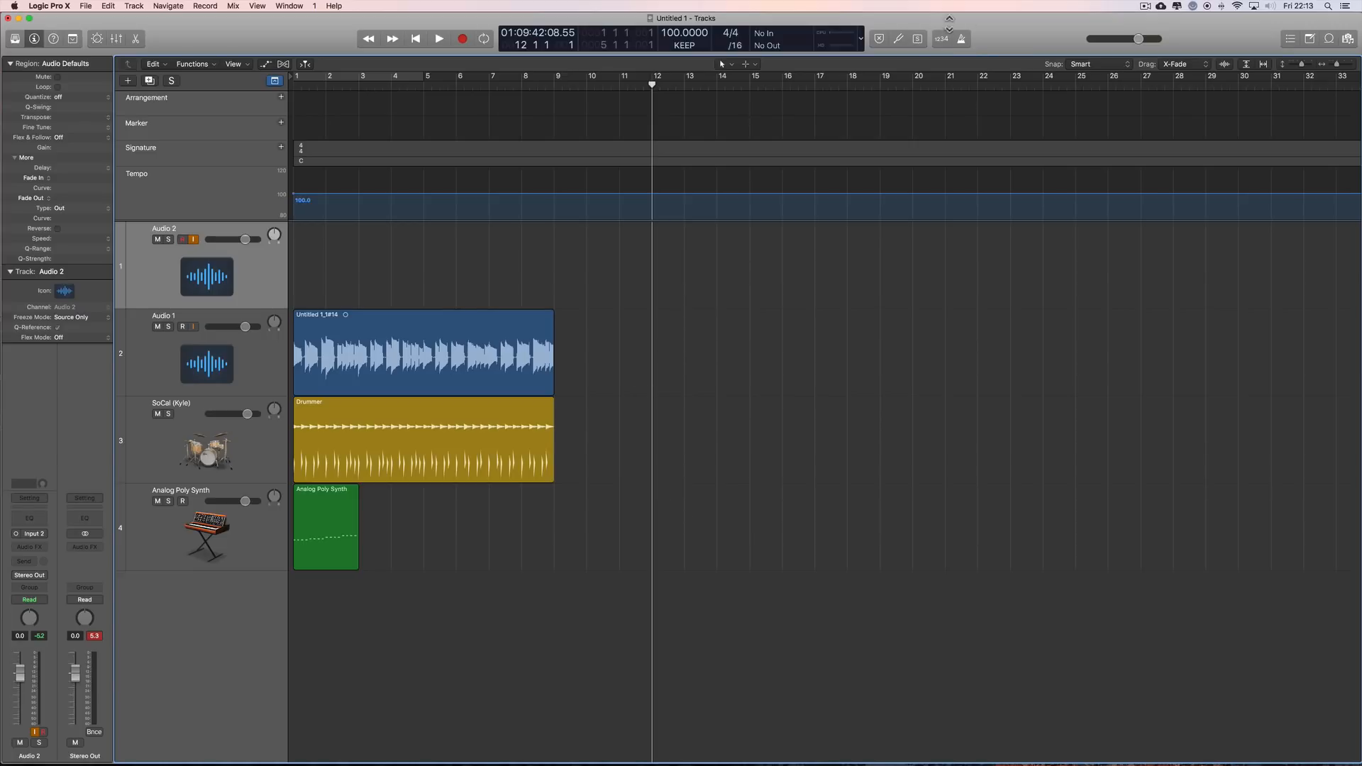
{"action": "left_click", "coordinate": [957, 39]}
{"action": "left_click", "coordinate": [962, 39]}
{"action": "left_click", "coordinate": [461, 41]}
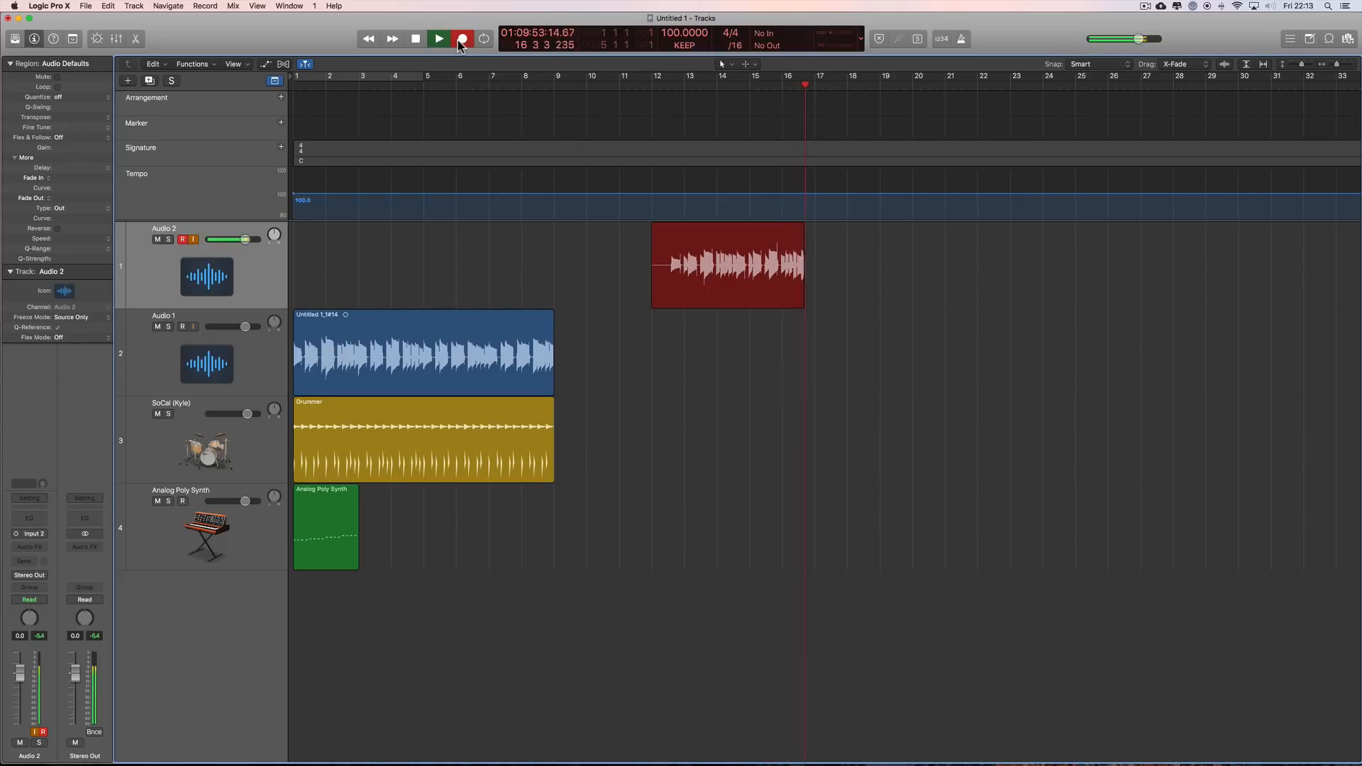
{"action": "key", "text": "space"}
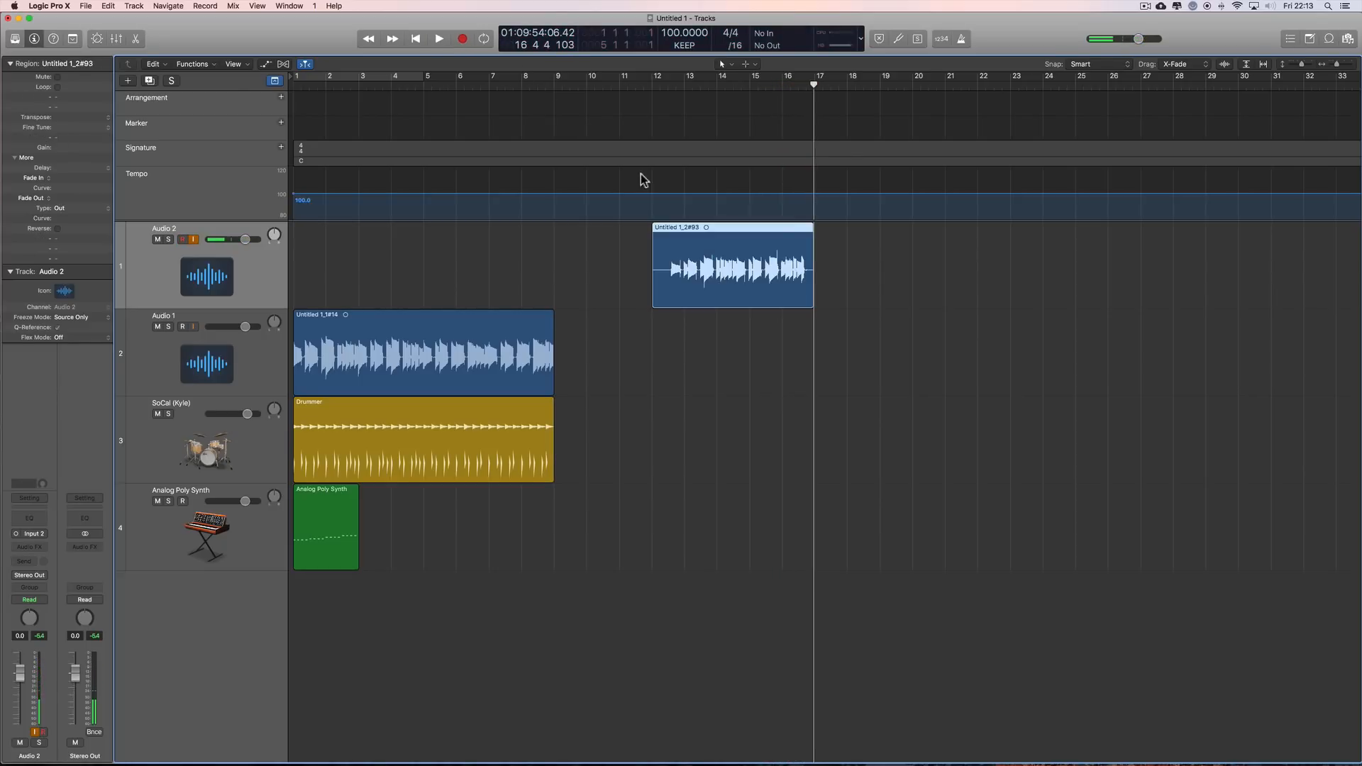
Step: Delete the newly recorded Audio 2 region together with its audio file on disk
{"action": "left_click", "coordinate": [709, 235]}
{"action": "key", "text": "Delete"}
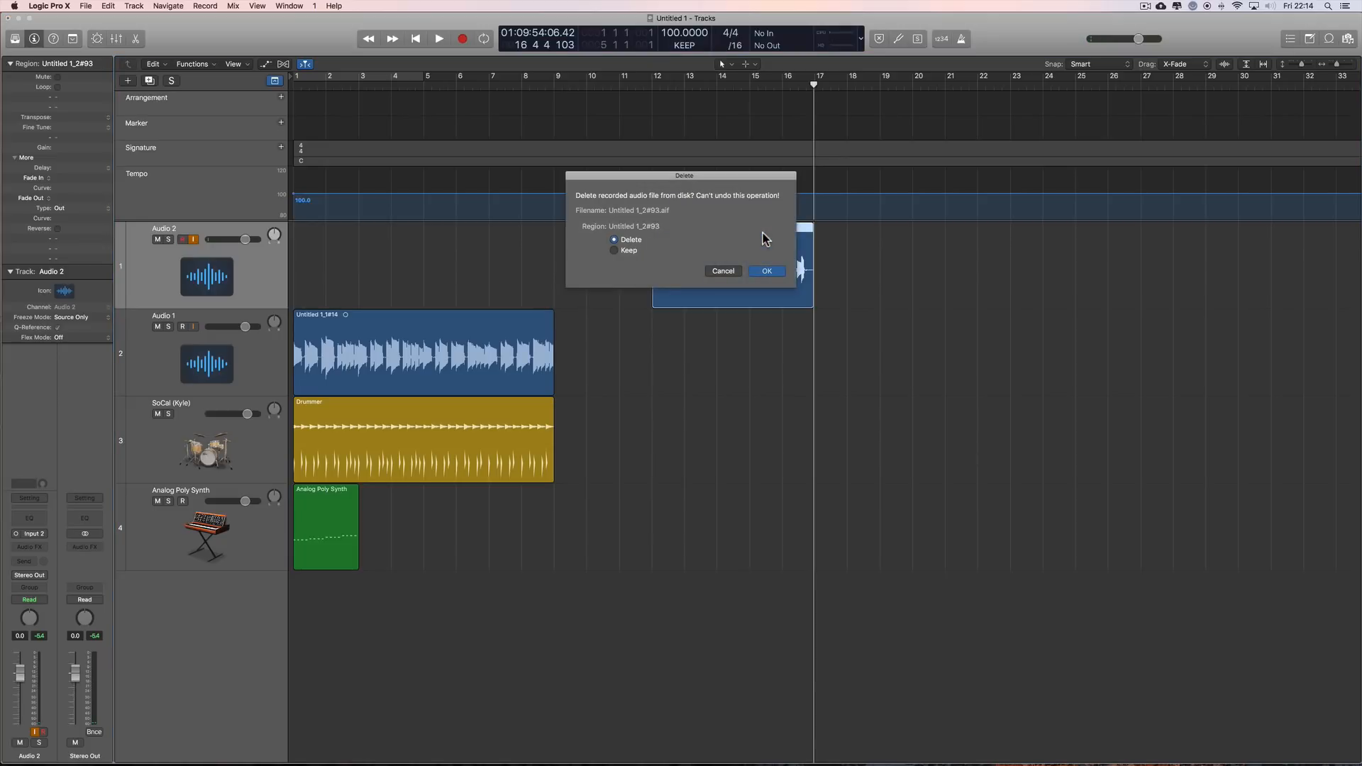
{"action": "left_click", "coordinate": [767, 271]}
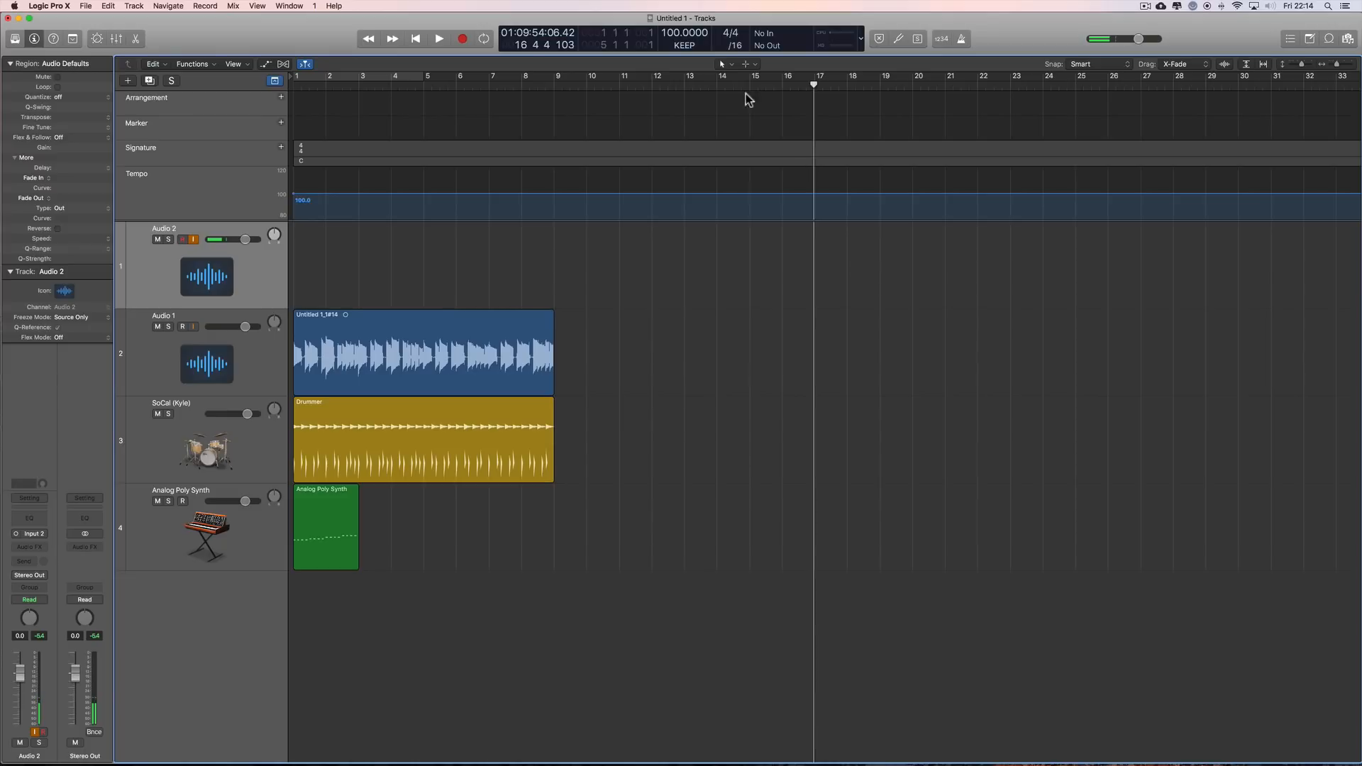
Step: Set the project tempo mode to ADAPT, place the playhead at bar 4 and select the three existing regions
{"action": "left_click", "coordinate": [685, 45]}
{"action": "left_click", "coordinate": [688, 52]}
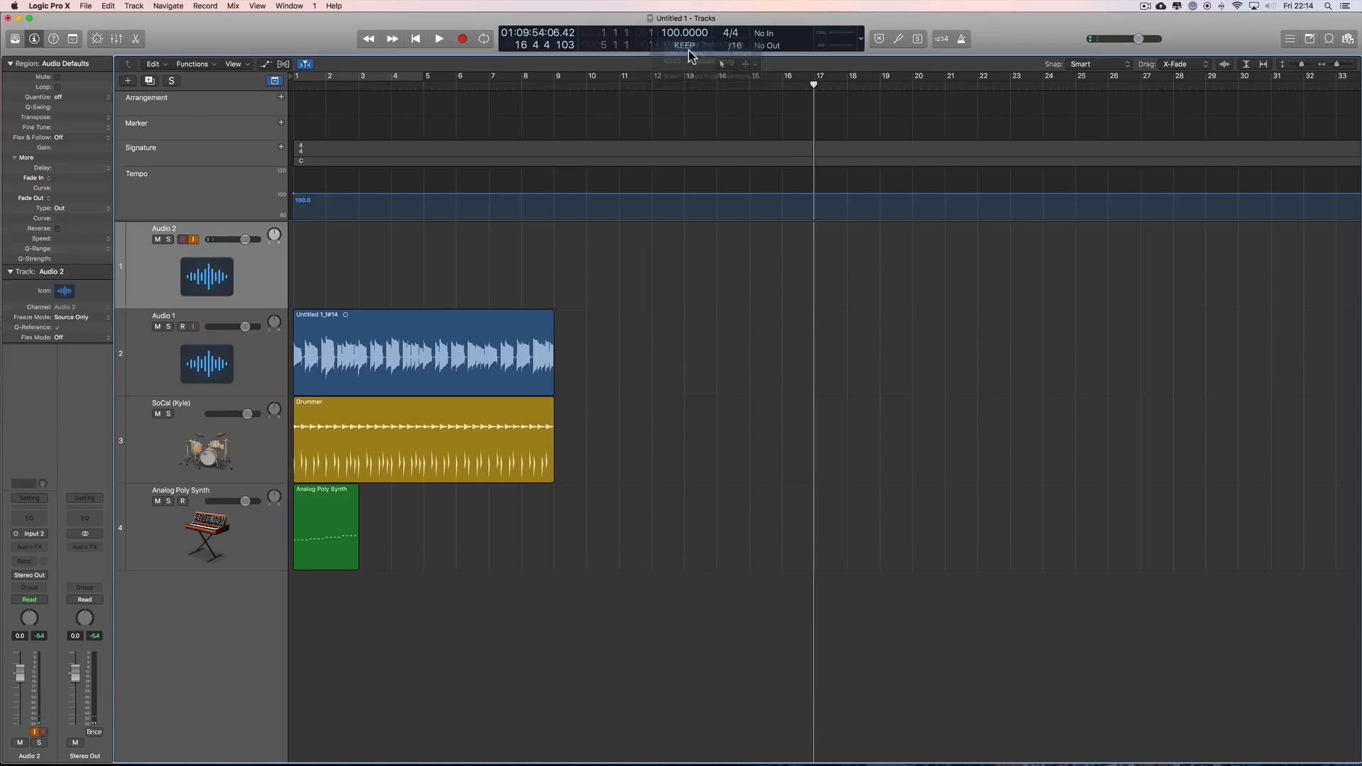
{"action": "left_click_drag", "start_coordinate": [814, 84], "coordinate": [396, 207]}
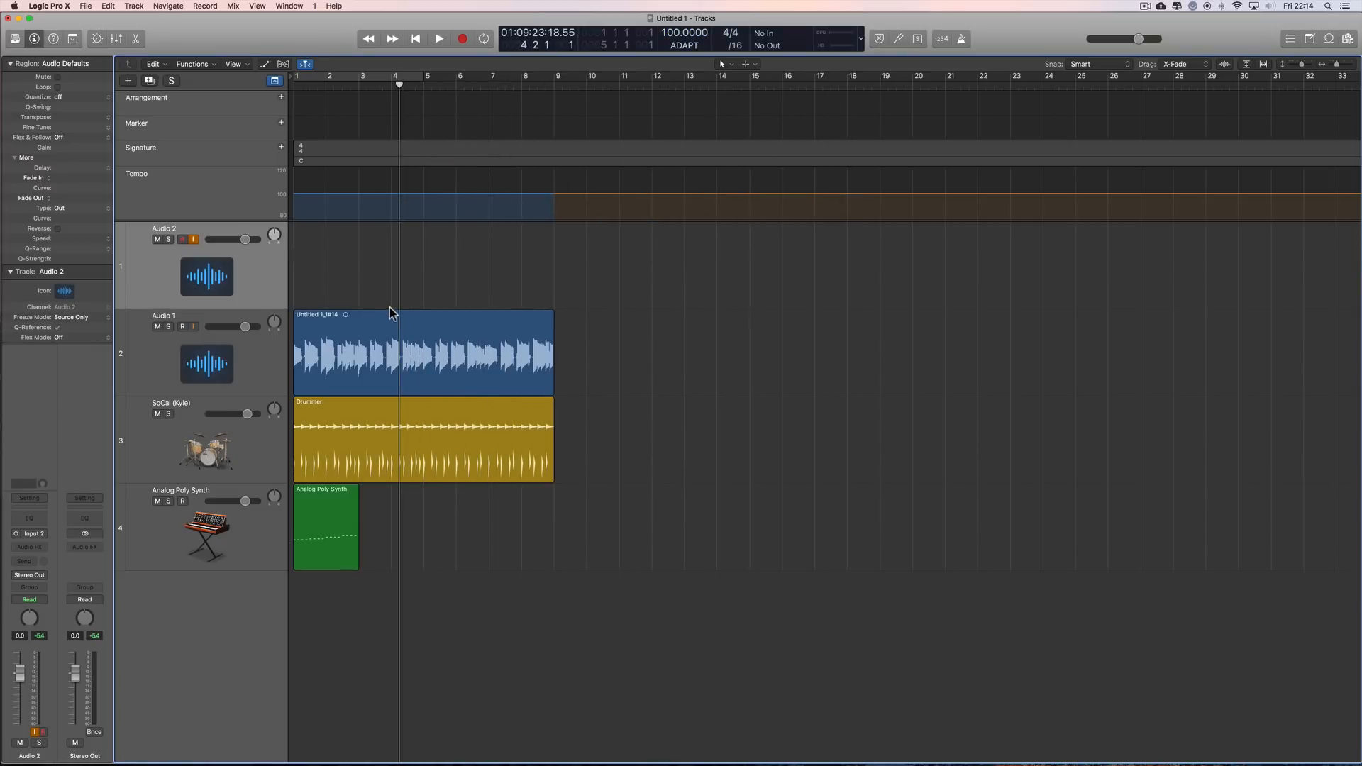
{"action": "left_click_drag", "start_coordinate": [328, 303], "coordinate": [444, 547]}
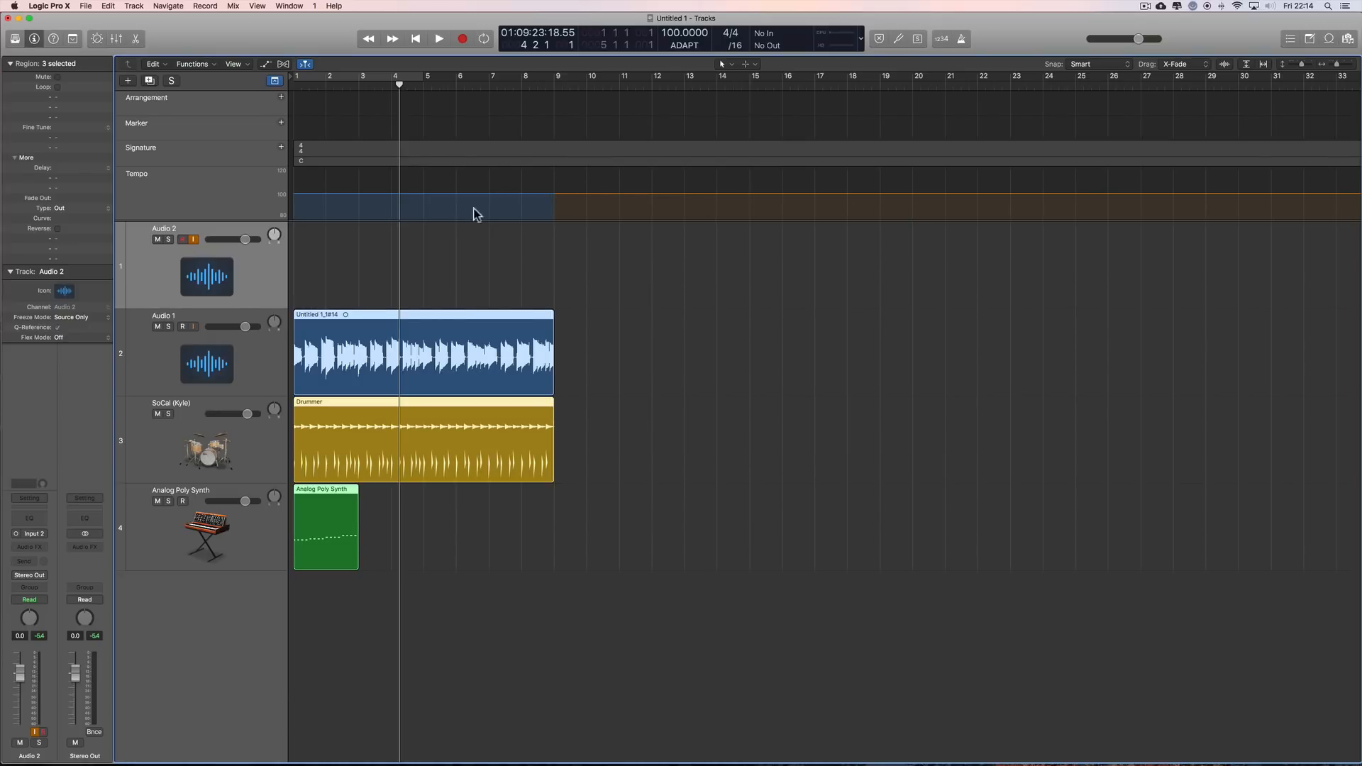
{"action": "left_click_drag", "start_coordinate": [401, 85], "coordinate": [393, 86]}
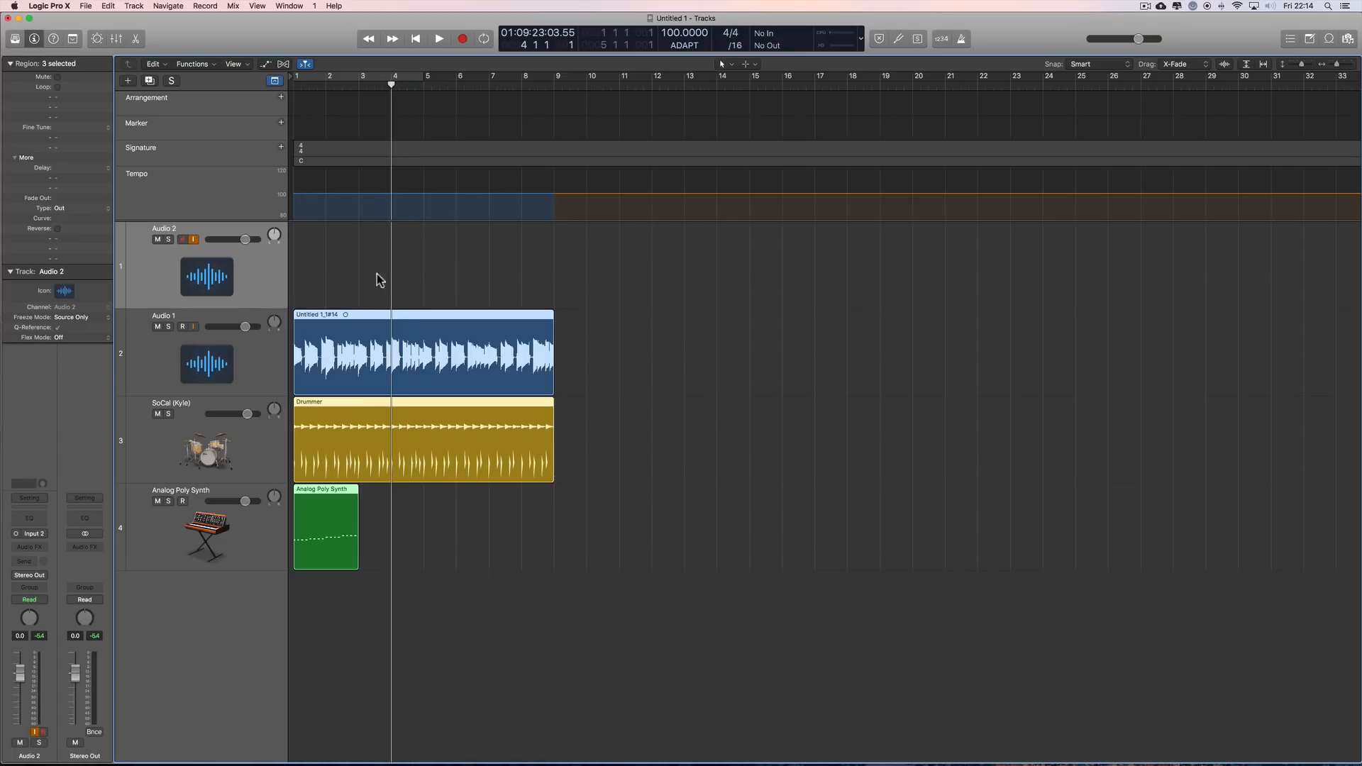
{"action": "left_click_drag", "start_coordinate": [328, 259], "coordinate": [515, 593]}
Step: Record a freely played take on Audio 2 from bar 13 to about bar 18 with the metronome off
{"action": "left_click_drag", "start_coordinate": [391, 85], "coordinate": [554, 84]}
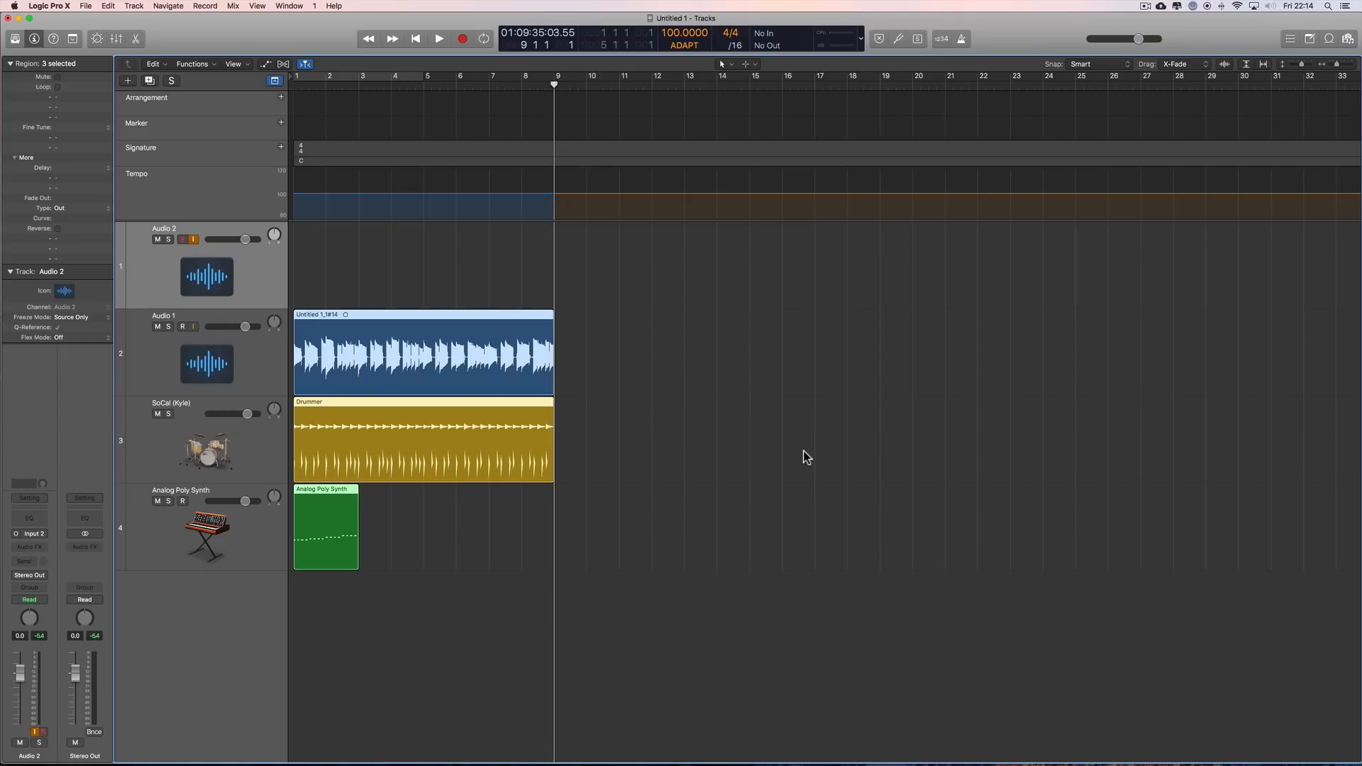
{"action": "left_click_drag", "start_coordinate": [556, 91], "coordinate": [683, 178]}
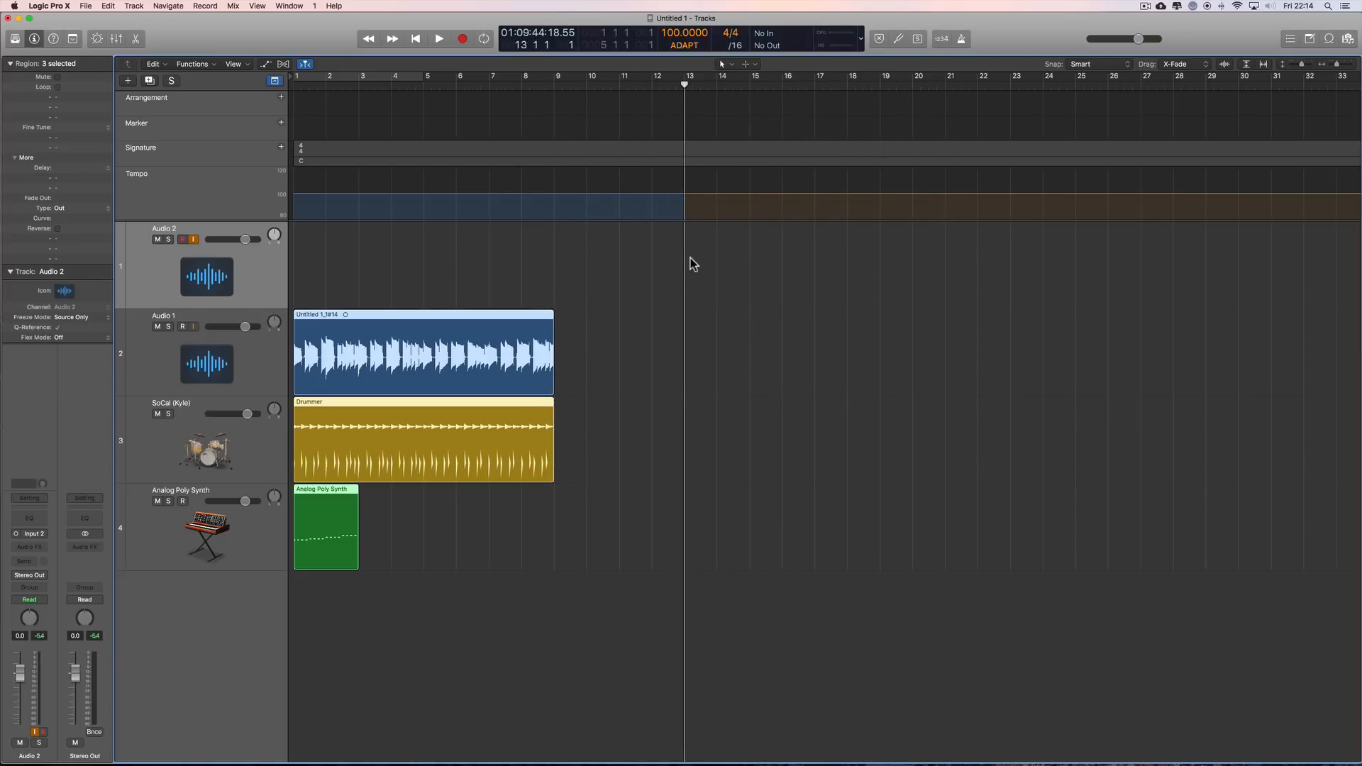
{"action": "left_click", "coordinate": [961, 40]}
{"action": "left_click", "coordinate": [961, 41]}
{"action": "mouse_move", "coordinate": [688, 90]}
{"action": "left_mouse_down"}
{"action": "mouse_move", "coordinate": [529, 96]}
{"action": "mouse_move", "coordinate": [586, 107]}
{"action": "mouse_move", "coordinate": [501, 113]}
{"action": "mouse_move", "coordinate": [675, 125]}
{"action": "mouse_move", "coordinate": [529, 134]}
{"action": "mouse_move", "coordinate": [715, 151]}
{"action": "mouse_move", "coordinate": [717, 86]}
{"action": "mouse_move", "coordinate": [686, 82]}
{"action": "mouse_move", "coordinate": [687, 100]}
{"action": "left_mouse_up"}
{"action": "left_click", "coordinate": [463, 39]}
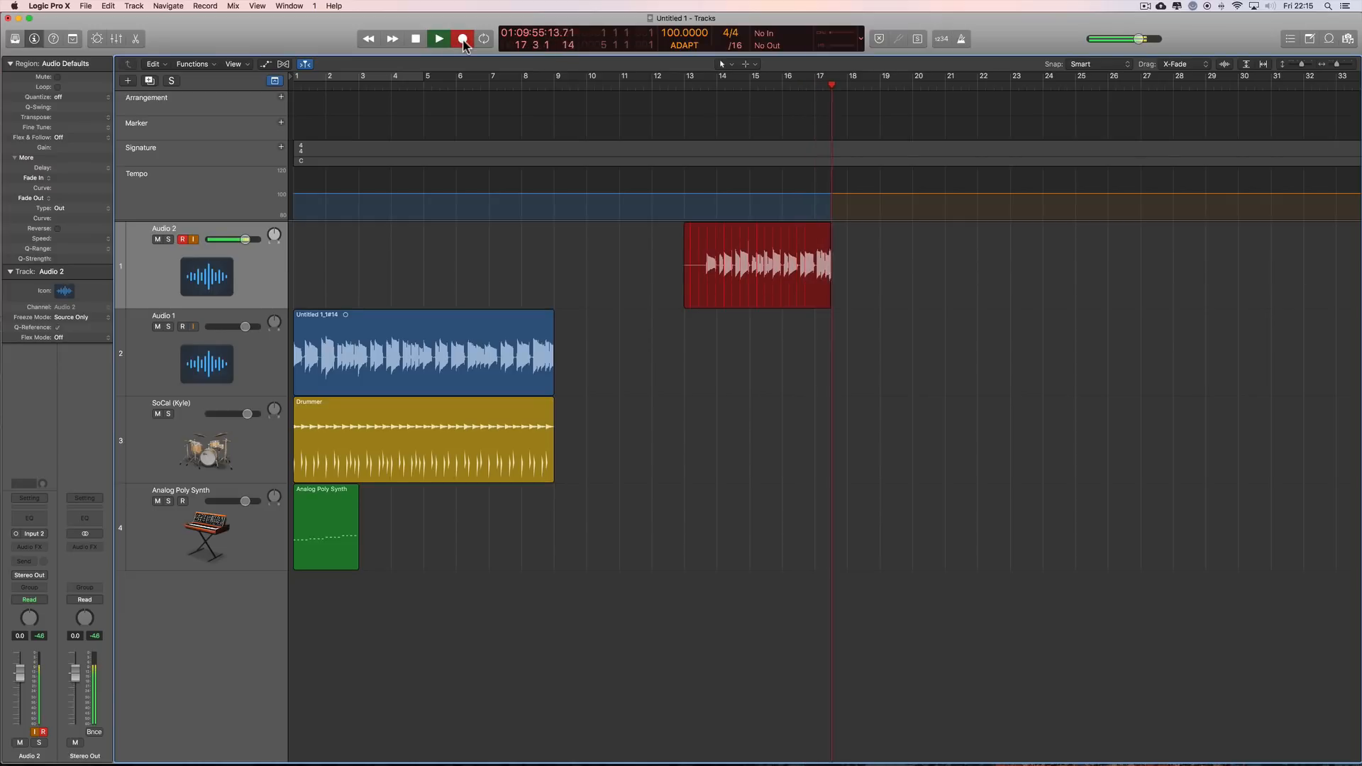
{"action": "left_click", "coordinate": [462, 39]}
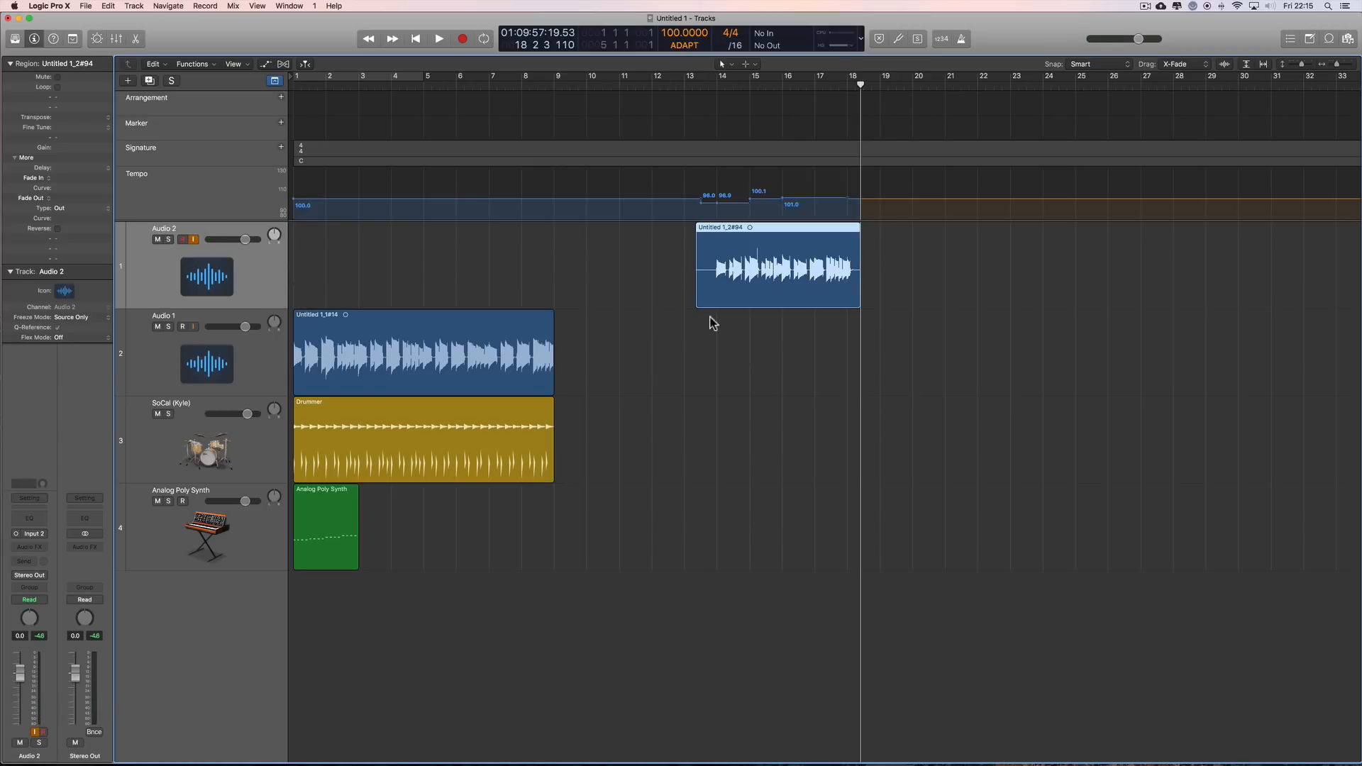
Step: Open the recorded Audio 2 region in the File Tempo editor and play it from bar 14 with the metronome on
{"action": "double_click", "coordinate": [787, 234]}
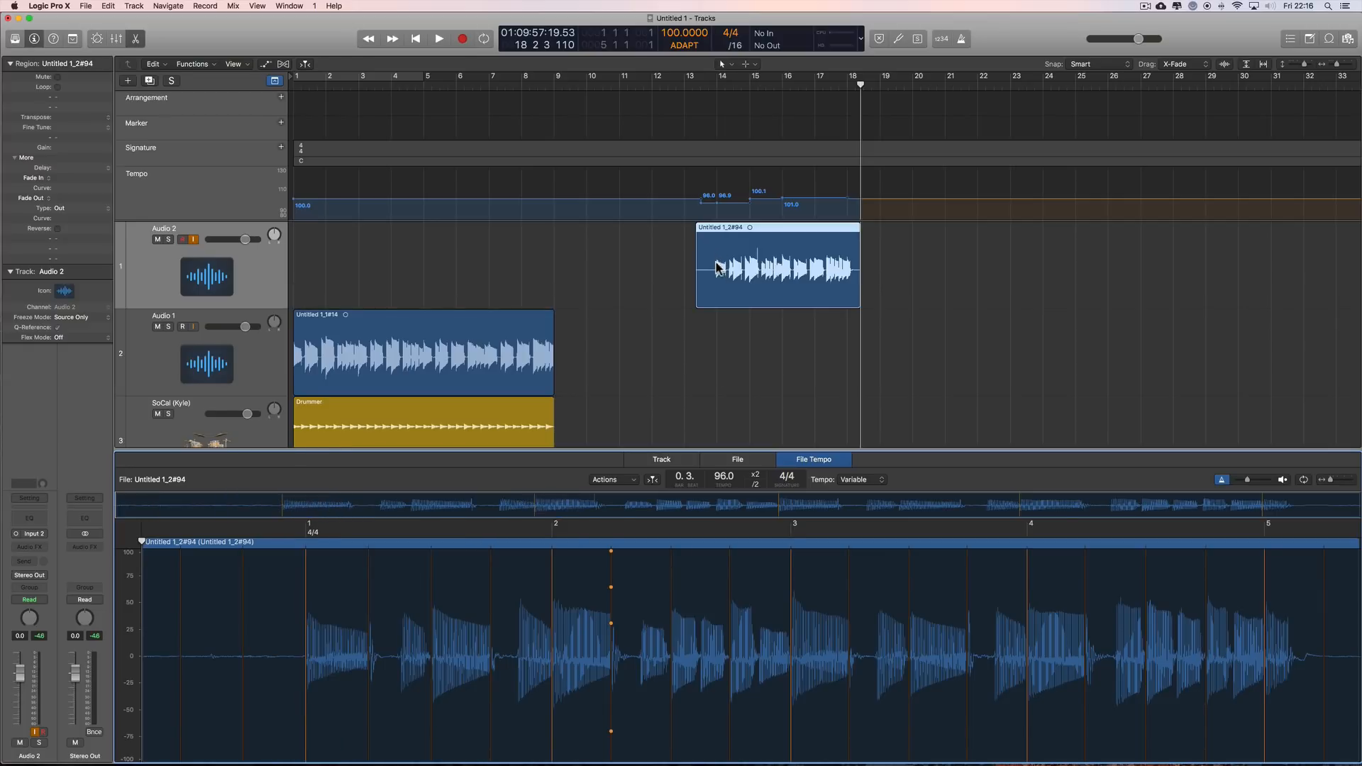
{"action": "left_click", "coordinate": [714, 90]}
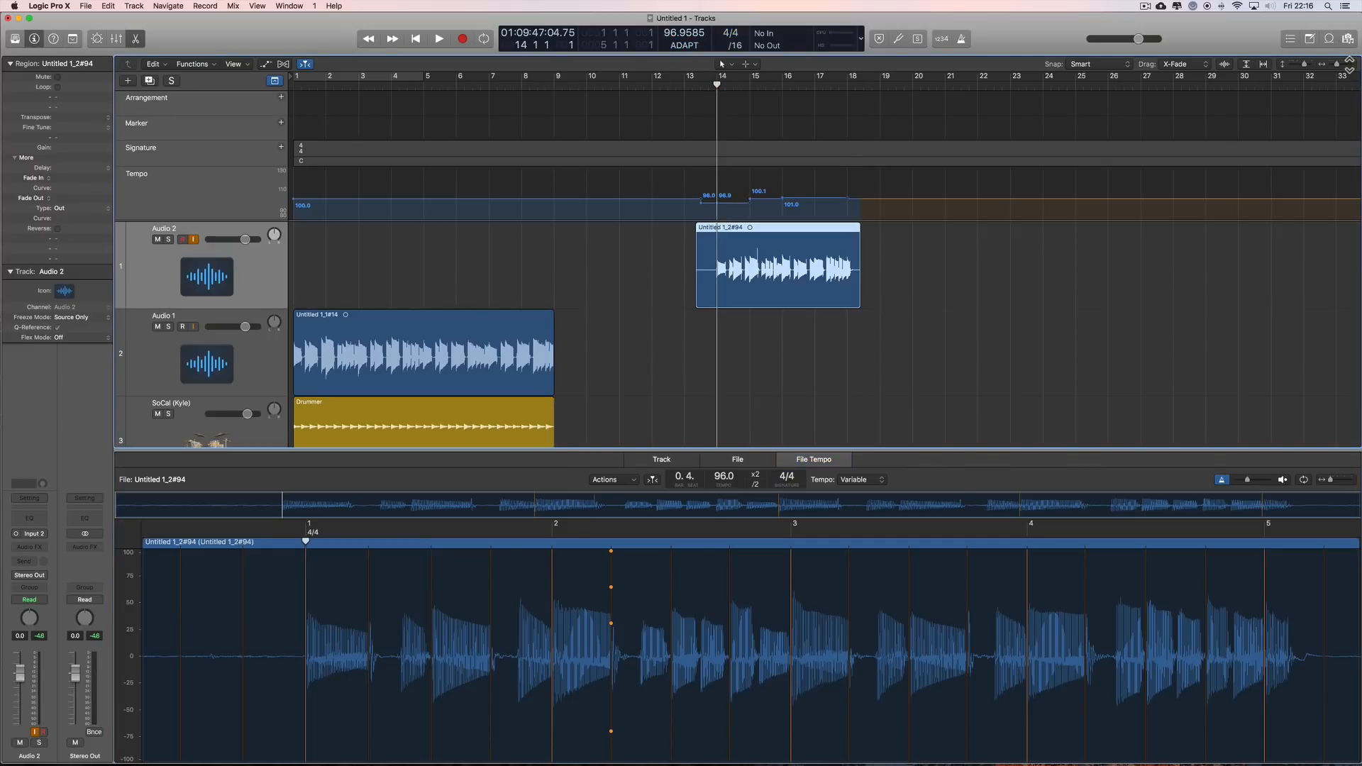
{"action": "left_click_drag", "start_coordinate": [1337, 64], "coordinate": [1339, 63]}
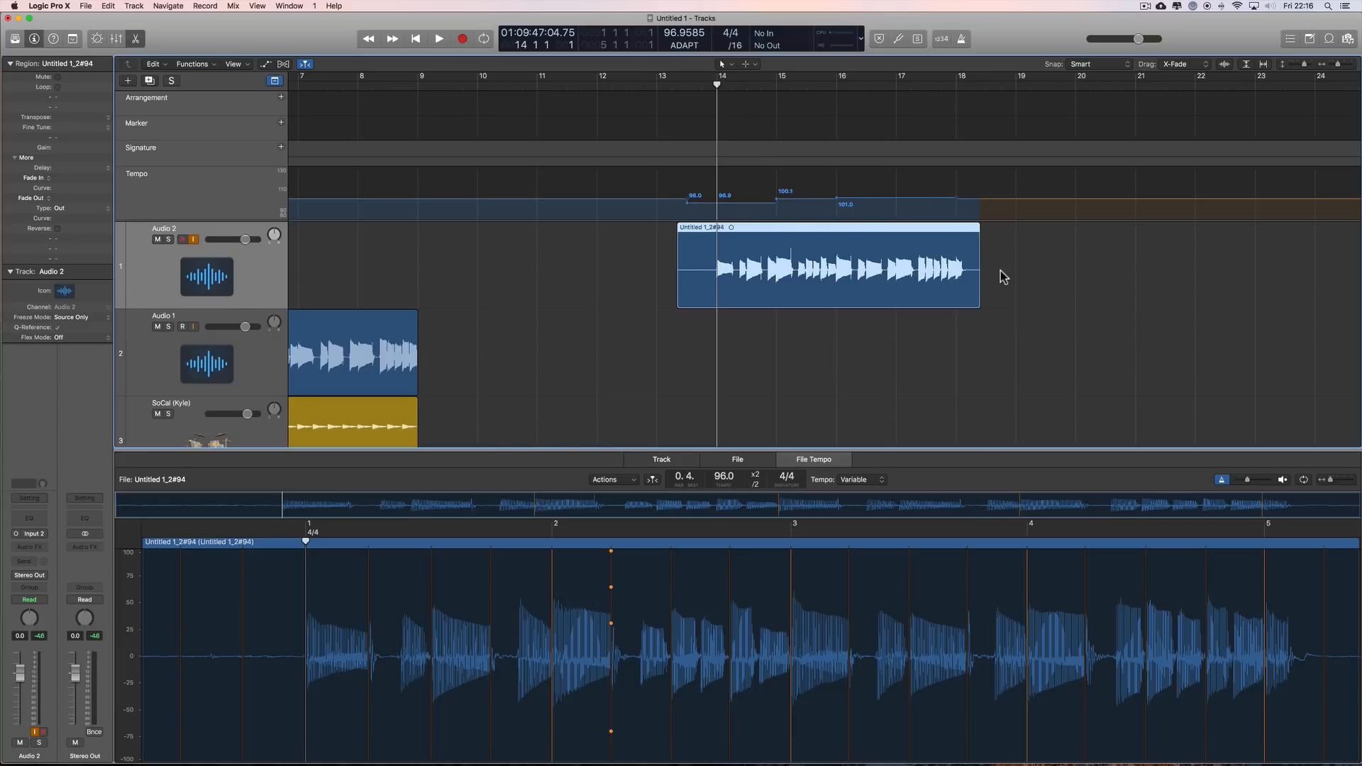
{"action": "left_click", "coordinate": [961, 38]}
{"action": "left_click", "coordinate": [440, 39]}
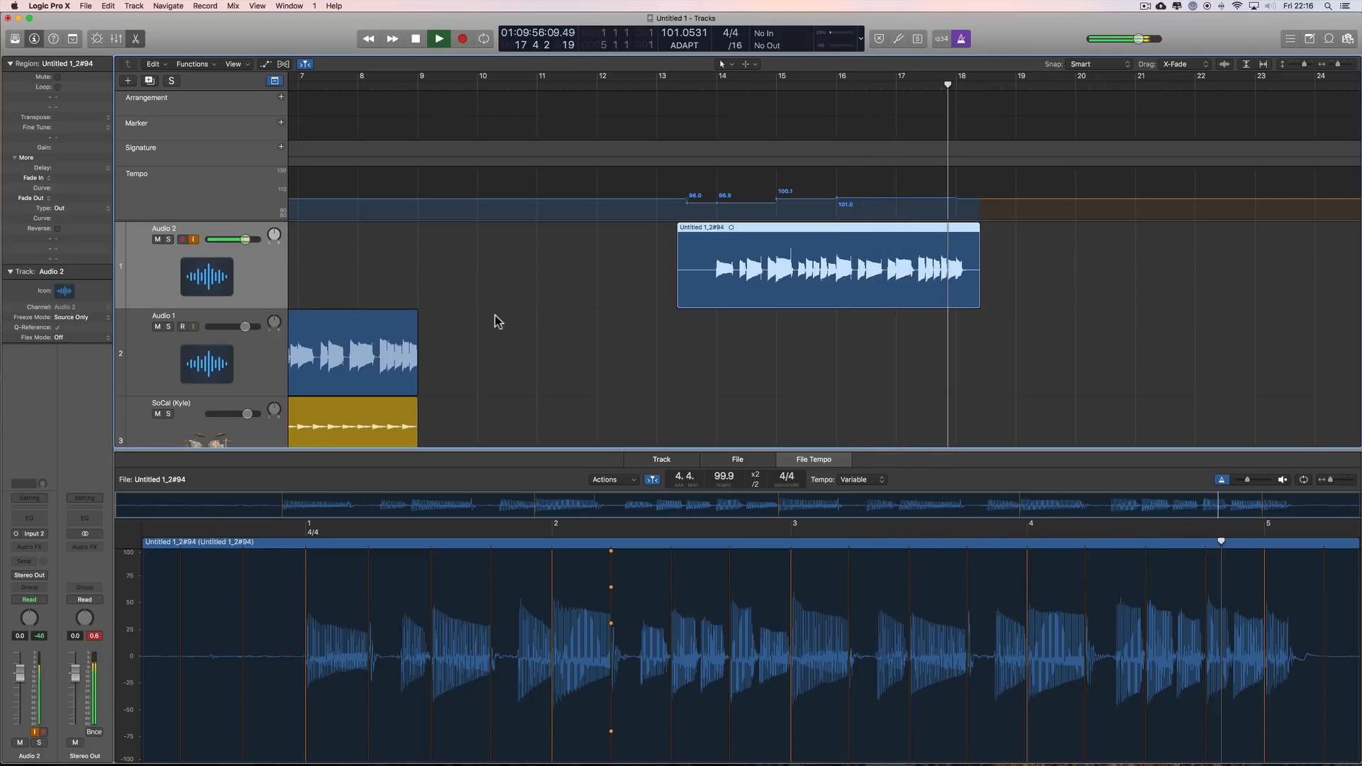
{"action": "left_click", "coordinate": [416, 41]}
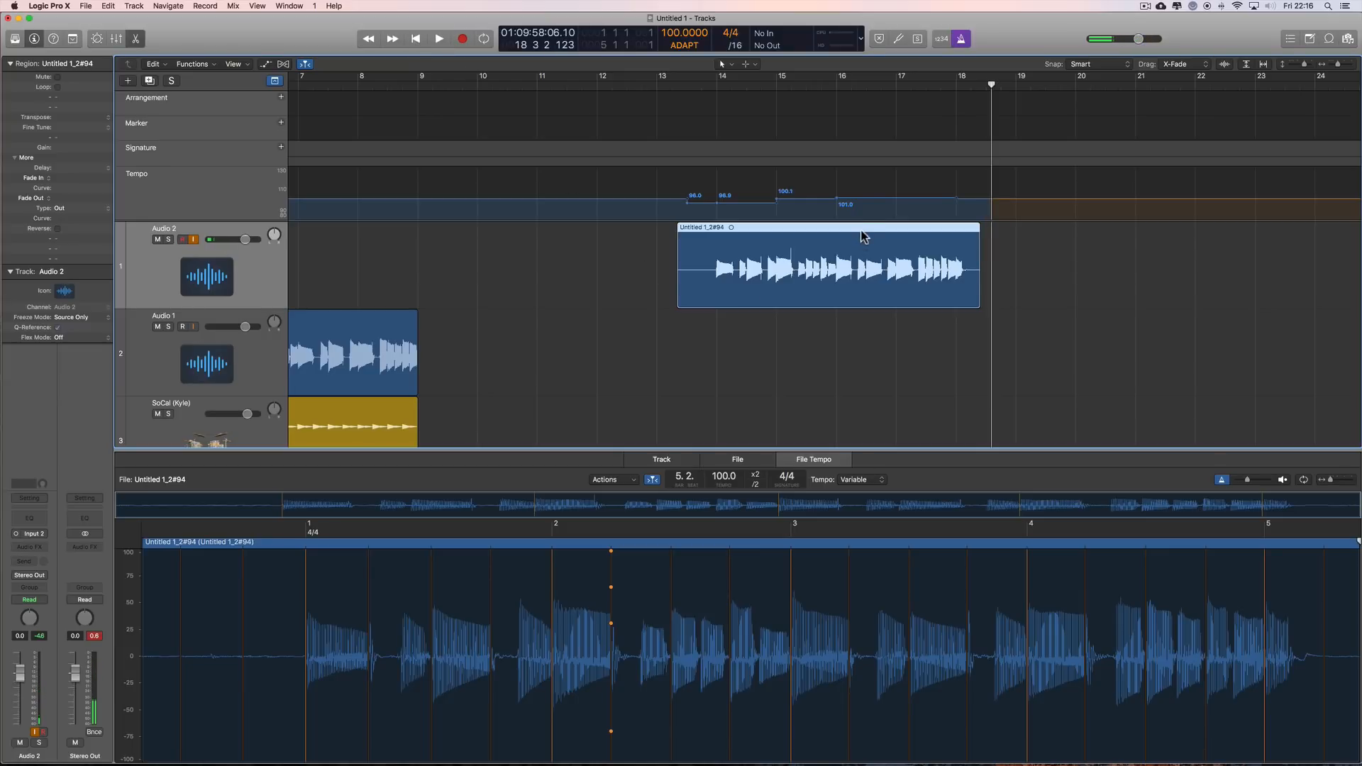
Step: Delete the freely played Audio 2 region ending near bar 18 together with its audio file on disk
{"action": "left_click", "coordinate": [862, 232]}
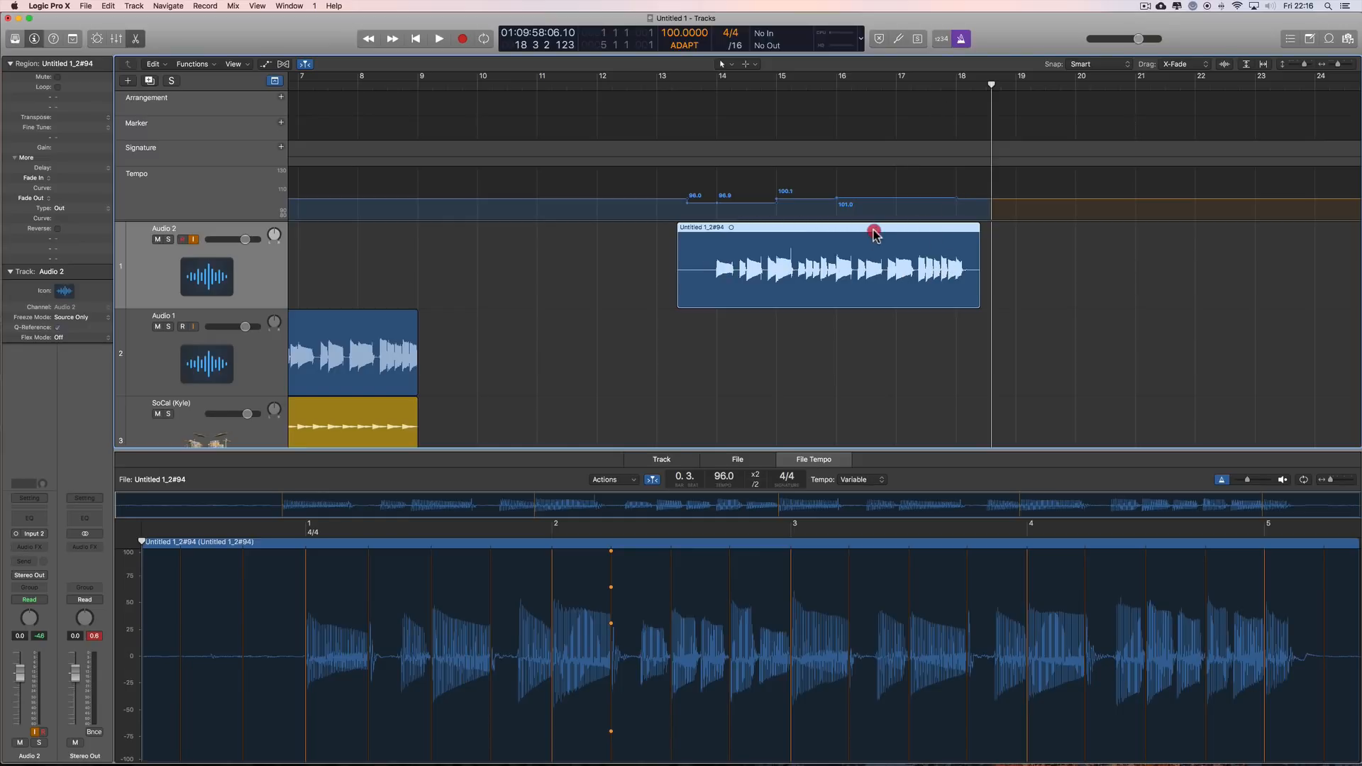
{"action": "key", "text": "Delete"}
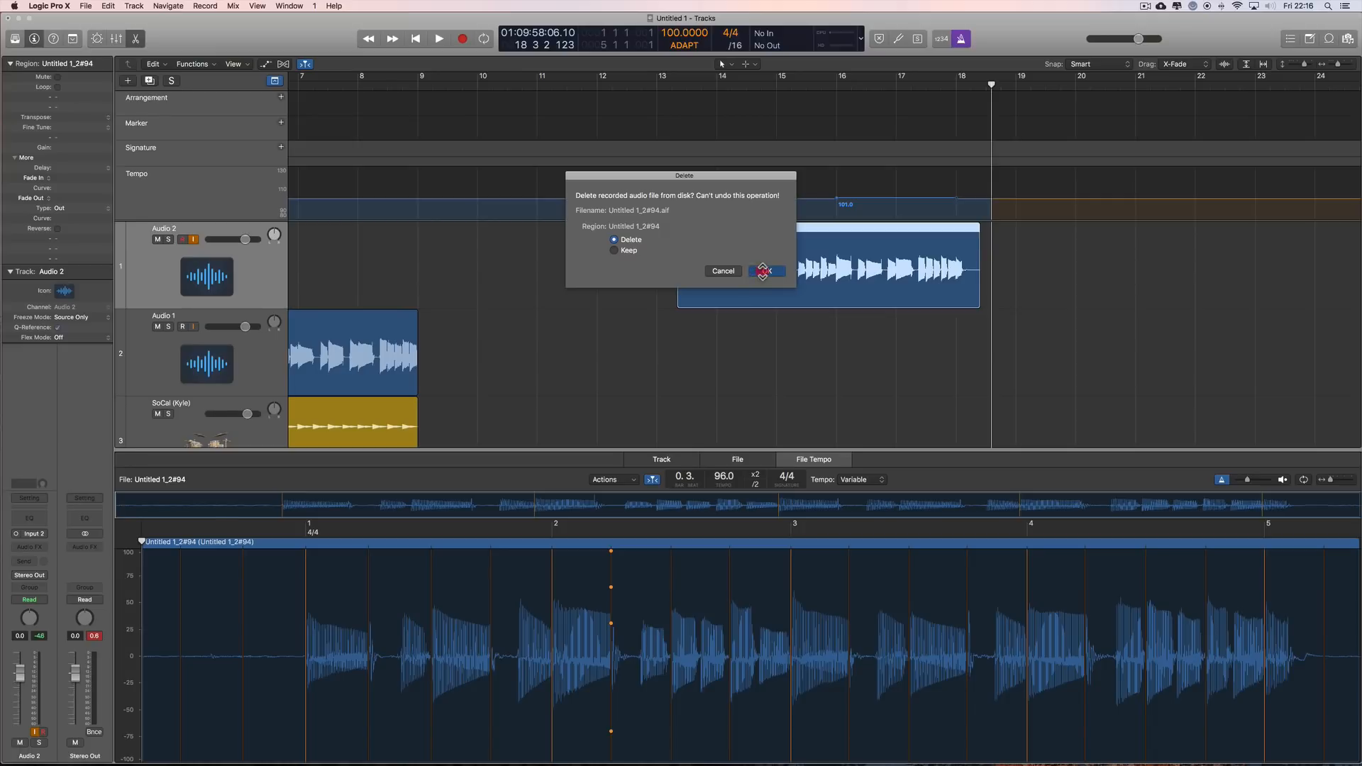
{"action": "left_click", "coordinate": [754, 271]}
Step: Record a take on Audio 2 from bar 13 to about bar 18 with metronome and count-in on, and delete it with its audio file
{"action": "left_click_drag", "start_coordinate": [991, 83], "coordinate": [654, 244]}
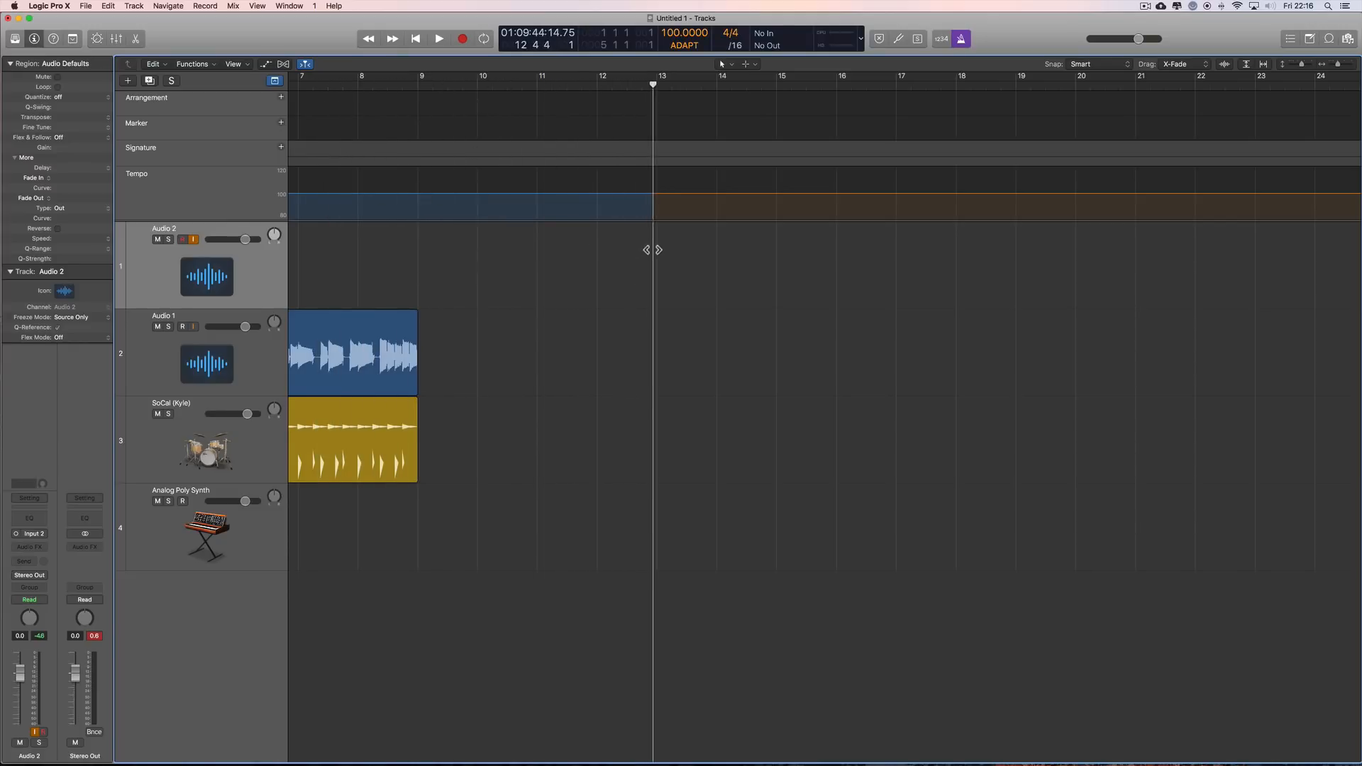
{"action": "left_click", "coordinate": [945, 39]}
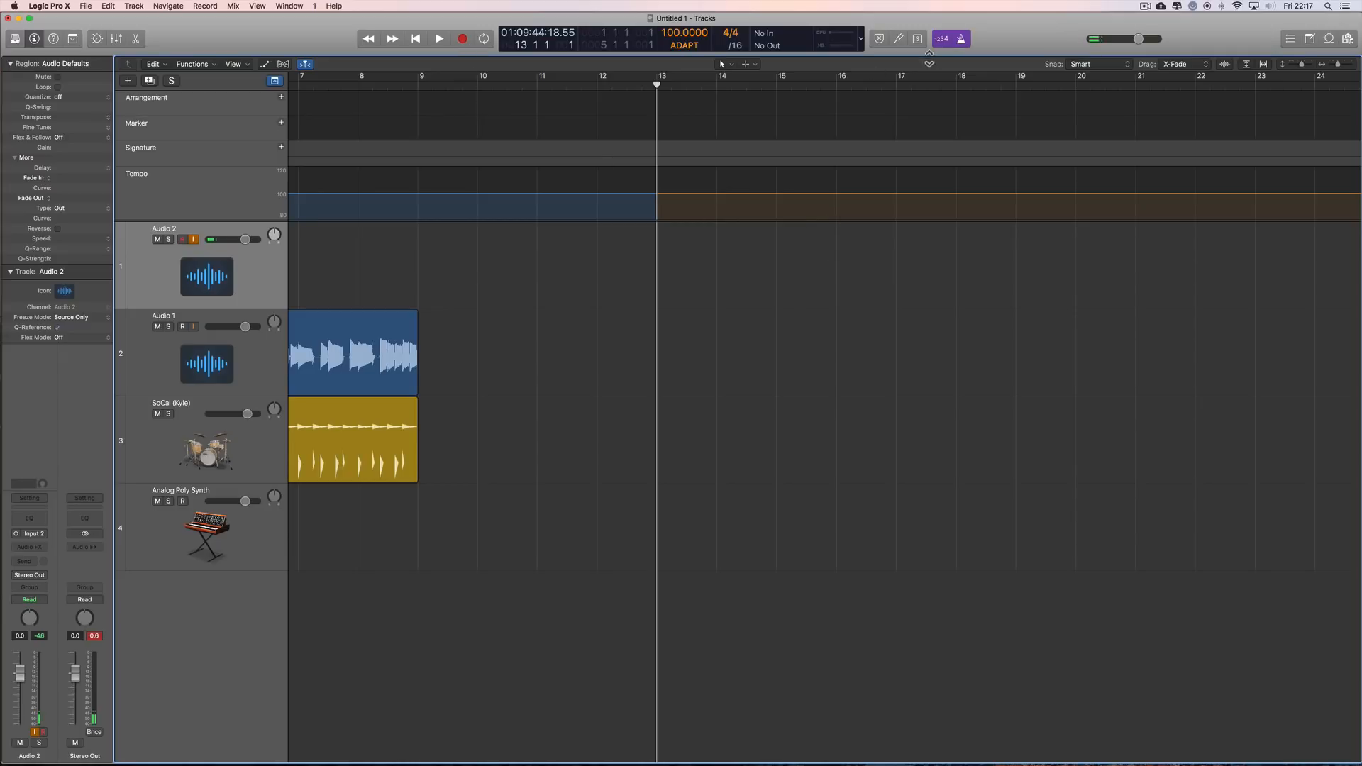
{"action": "left_click", "coordinate": [462, 39]}
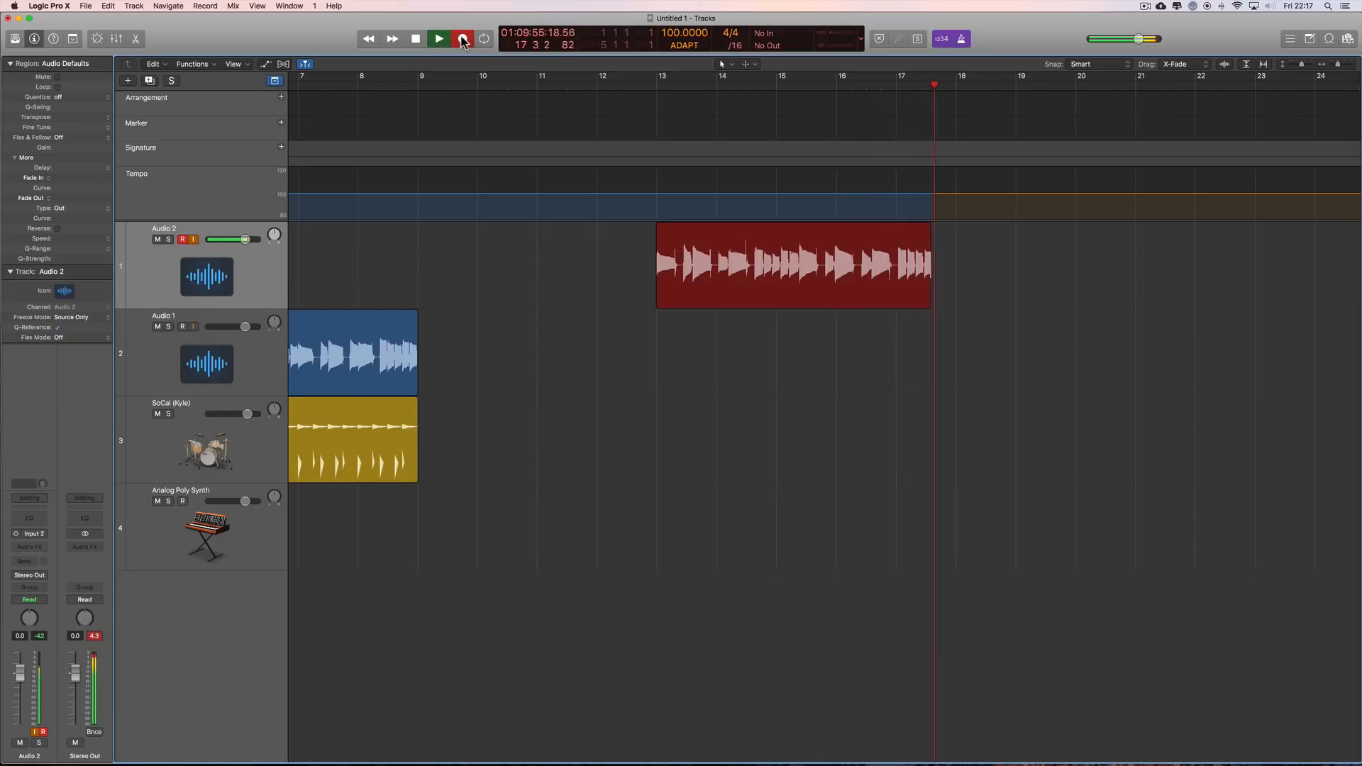
{"action": "key", "text": "space"}
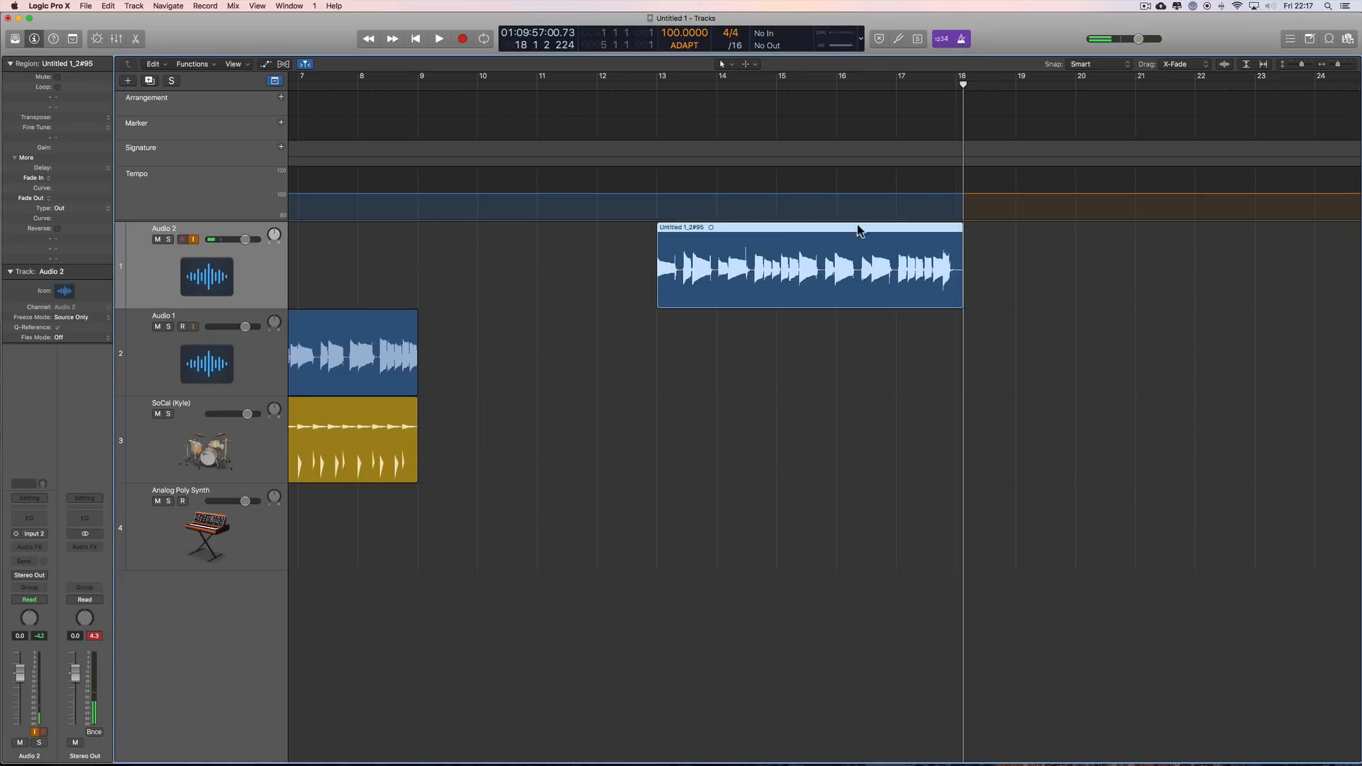
{"action": "key", "text": "BackSpace"}
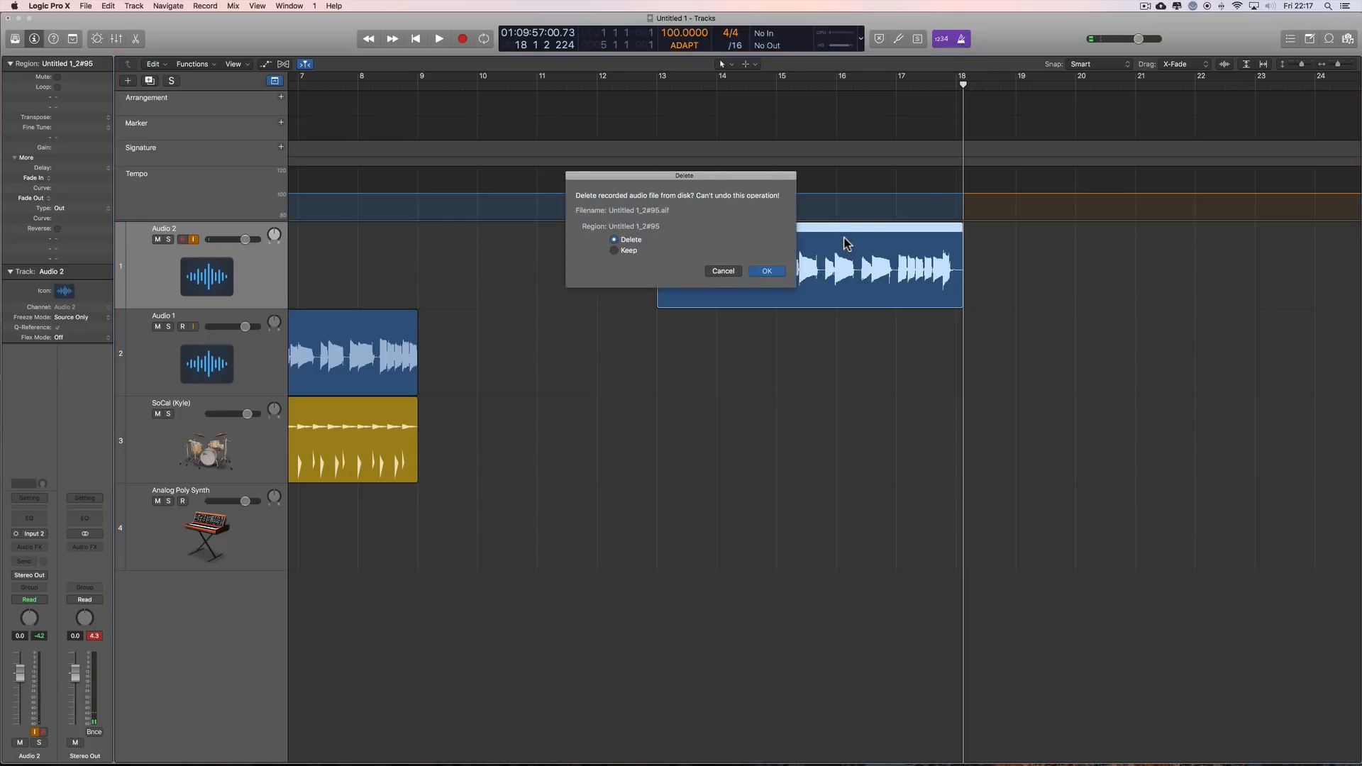
{"action": "left_click", "coordinate": [755, 273]}
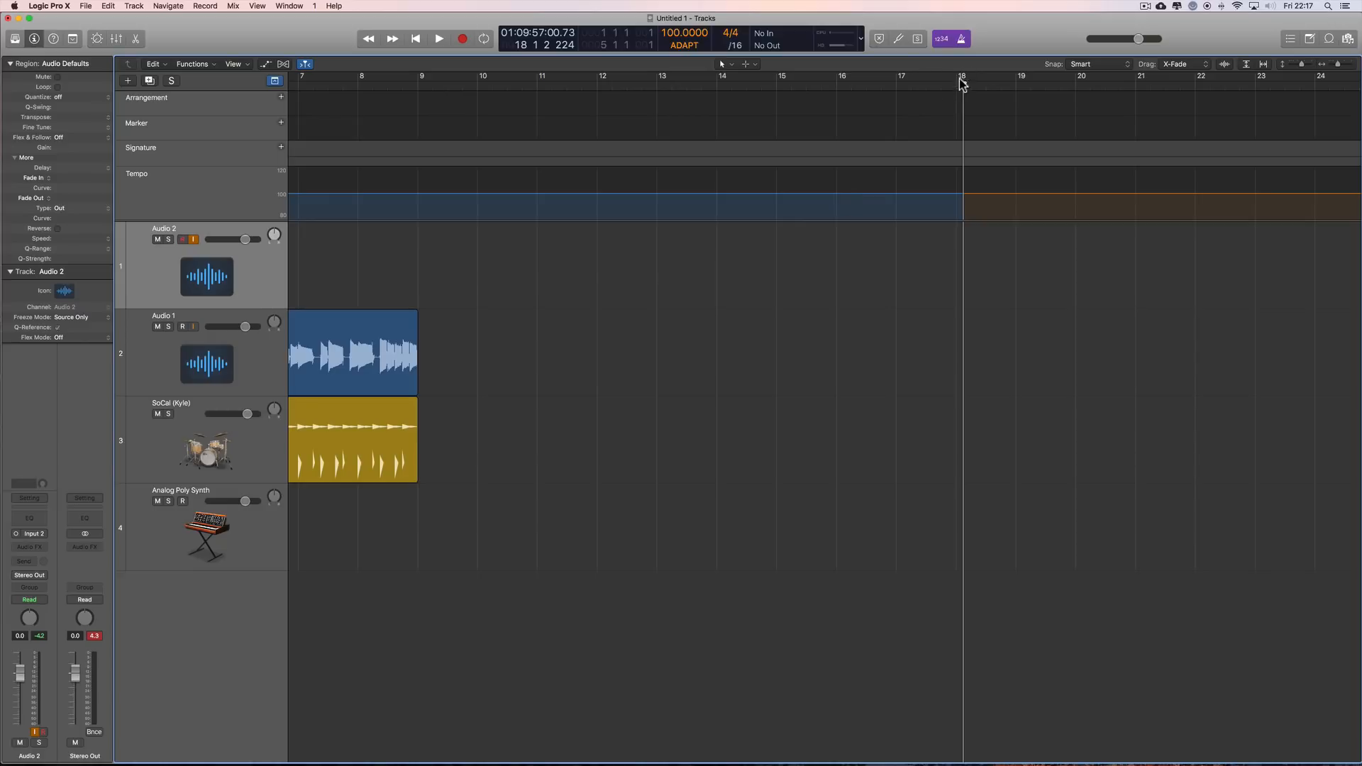
Step: Record a gradually accelerating take on Audio 2 from bar 13 to past bar 21 with the metronome off and count-in on
{"action": "left_click_drag", "start_coordinate": [963, 86], "coordinate": [389, 263]}
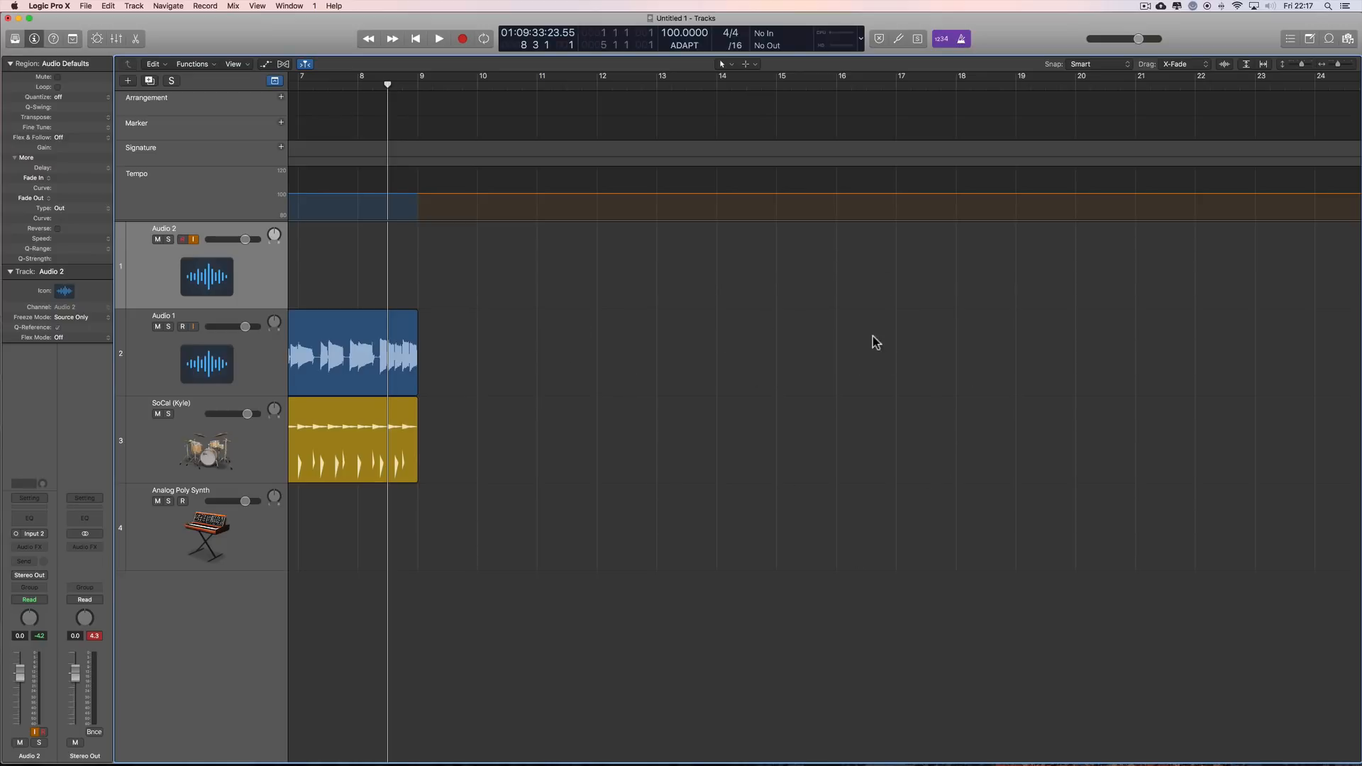
{"action": "left_click", "coordinate": [962, 39]}
{"action": "left_click_drag", "start_coordinate": [398, 89], "coordinate": [657, 124]}
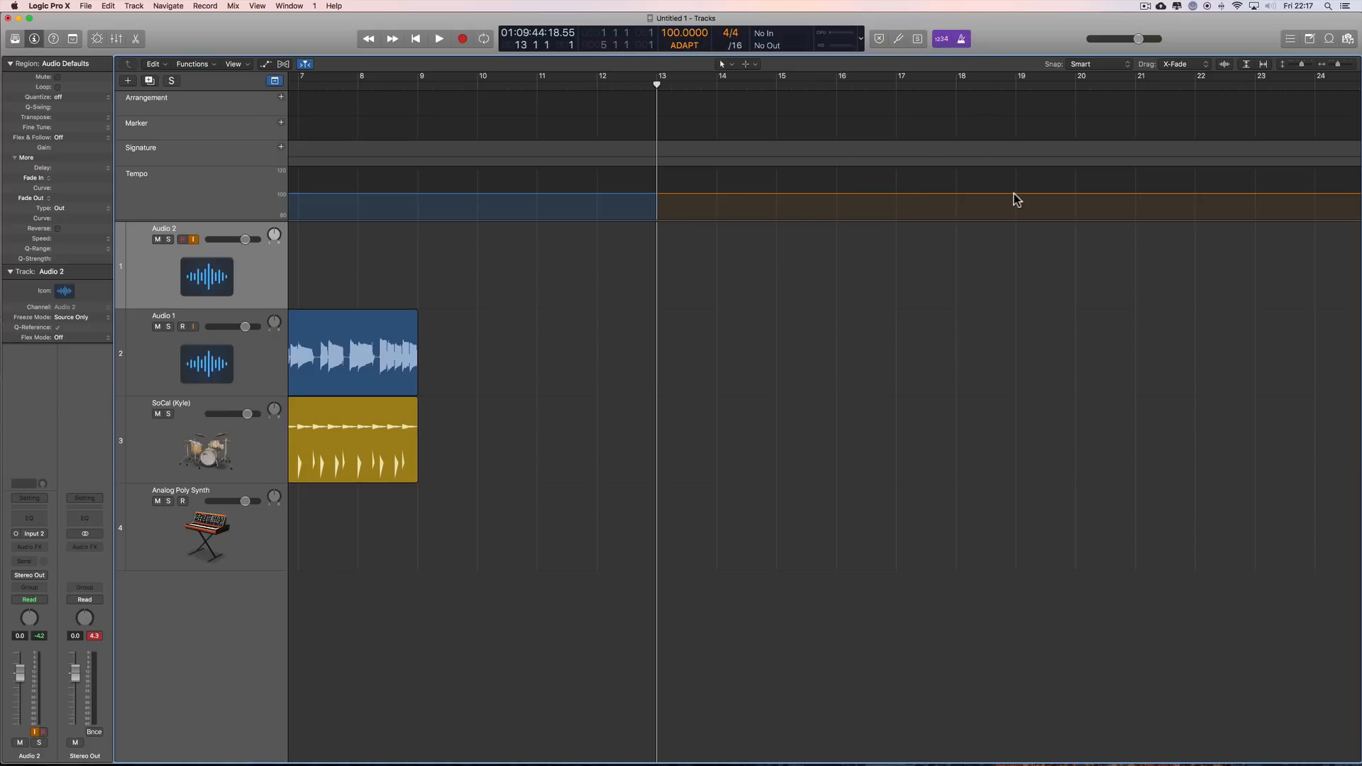
{"action": "left_click", "coordinate": [961, 39]}
{"action": "left_click", "coordinate": [465, 42]}
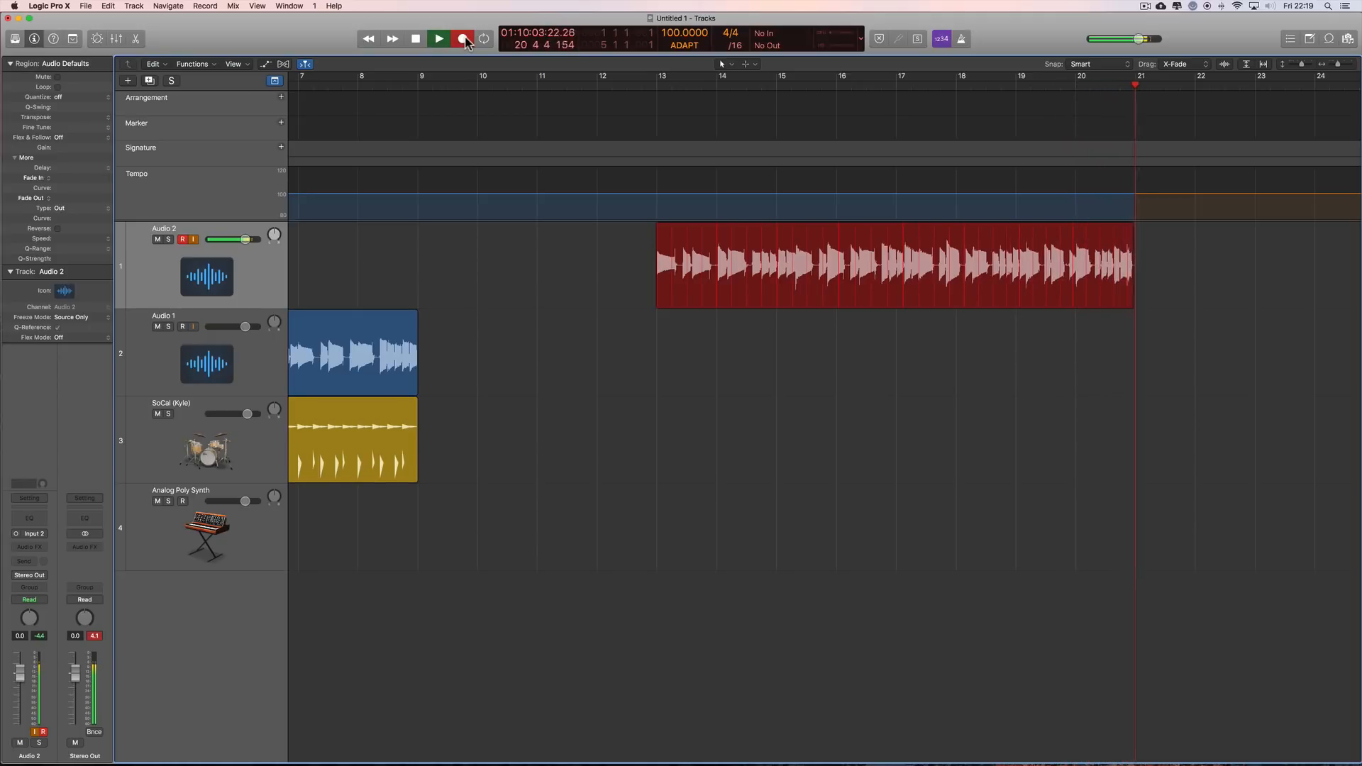
{"action": "left_click", "coordinate": [464, 39]}
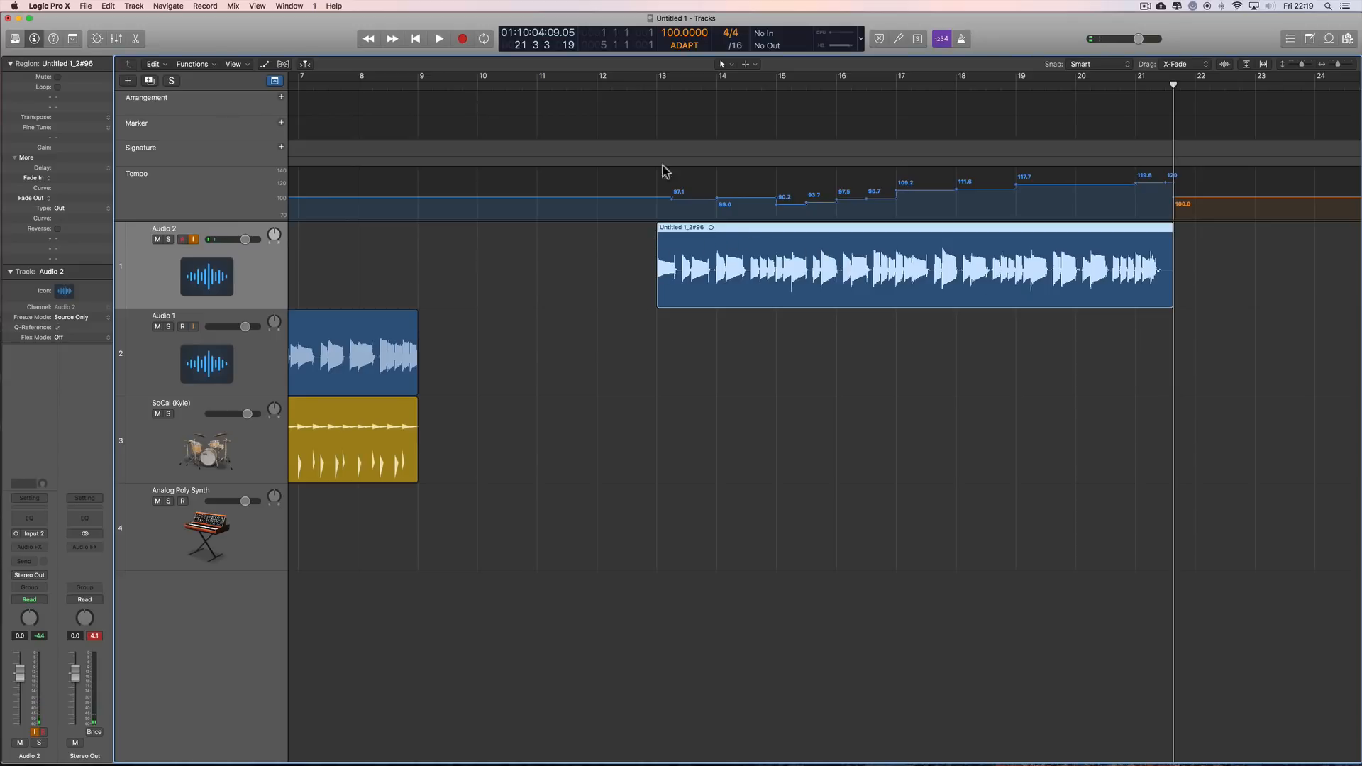
Step: Play the accelerating Audio 2 take from bar 13 to about bar 17 with the metronome on
{"action": "left_click", "coordinate": [659, 86]}
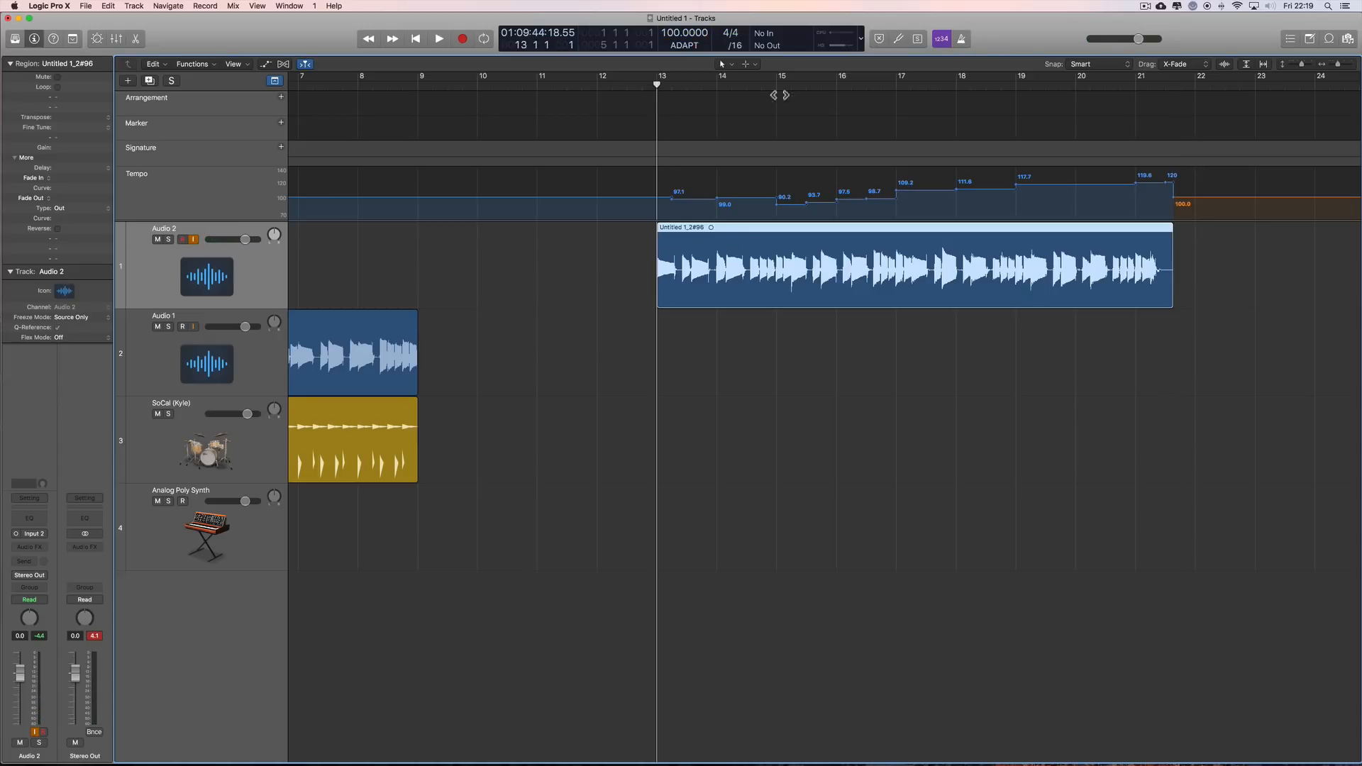
{"action": "left_click", "coordinate": [963, 40]}
{"action": "left_click", "coordinate": [439, 40]}
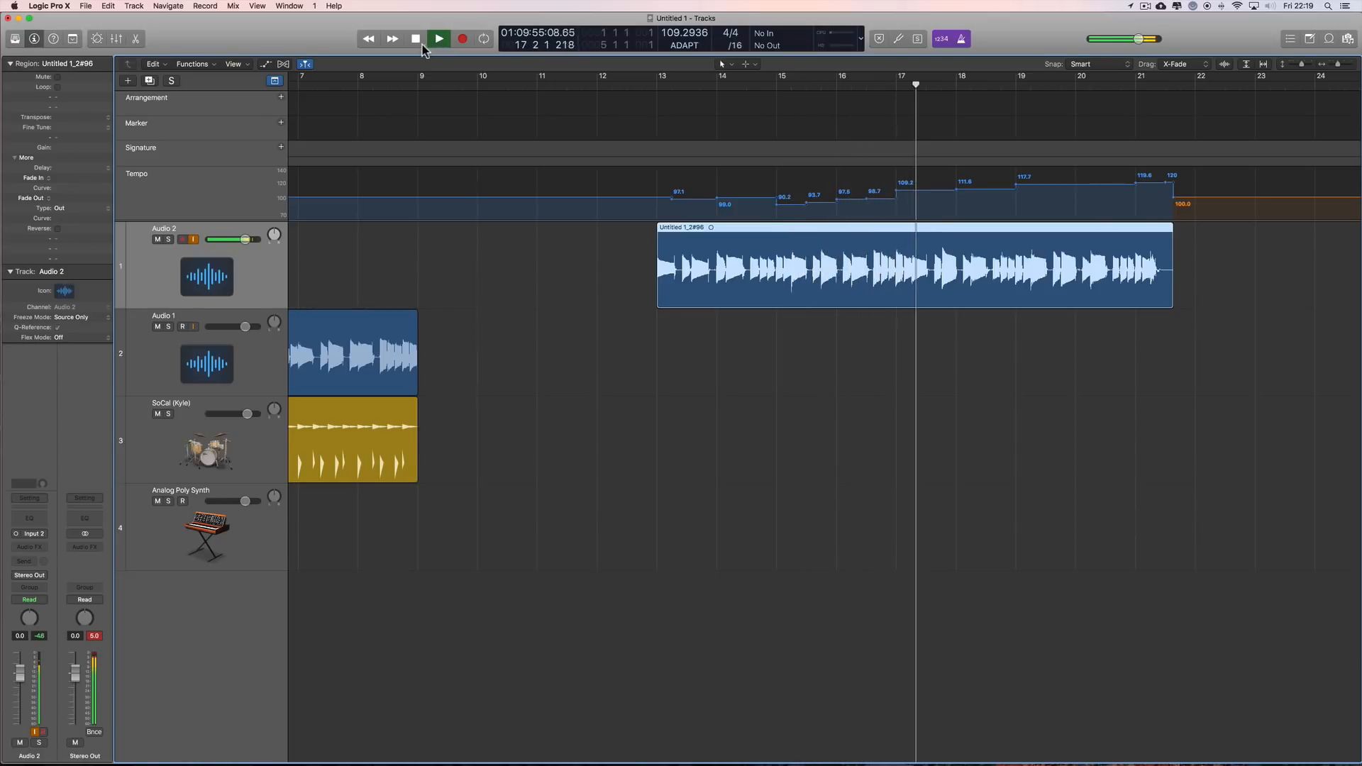
{"action": "key", "text": "space"}
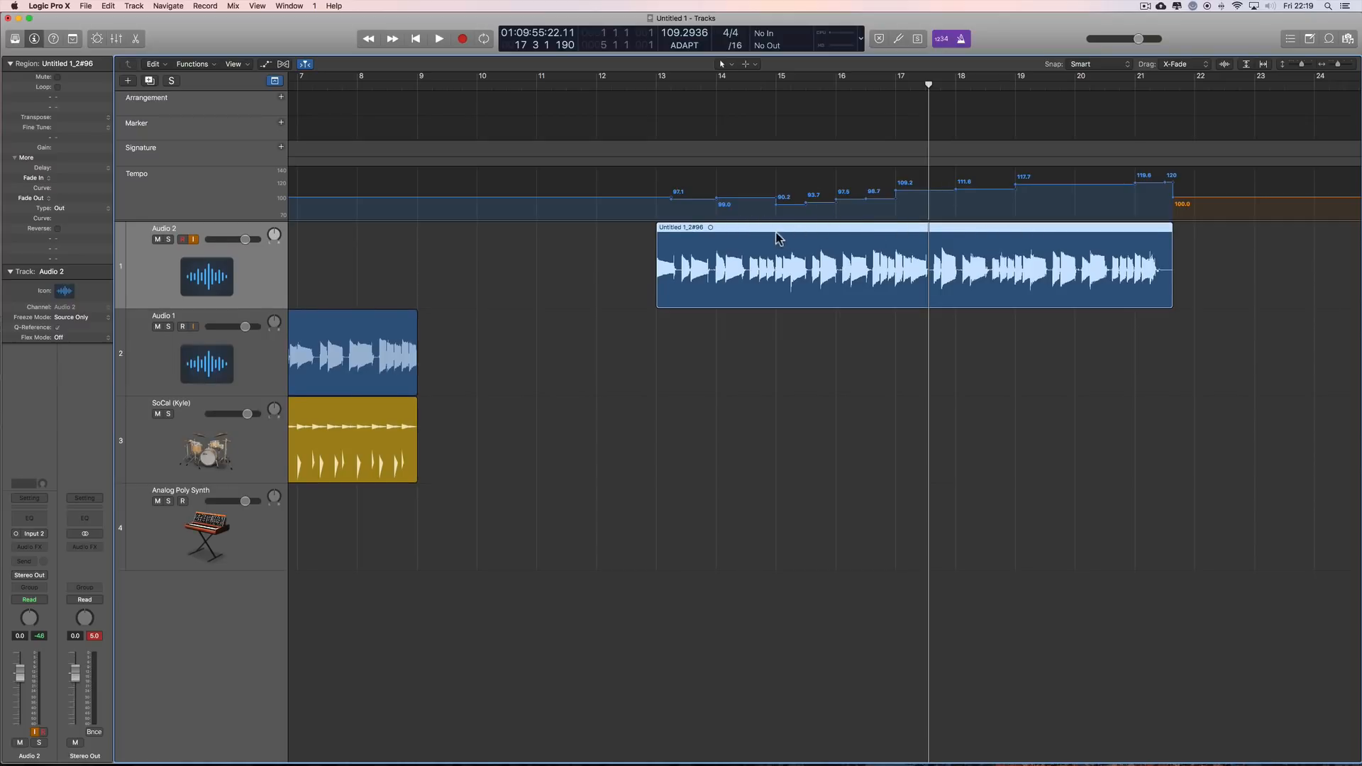
Step: Turn the metronome off and delete the accelerating Audio 2 take together with its audio file on disk
{"action": "left_click", "coordinate": [960, 41]}
{"action": "key", "text": "Delete"}
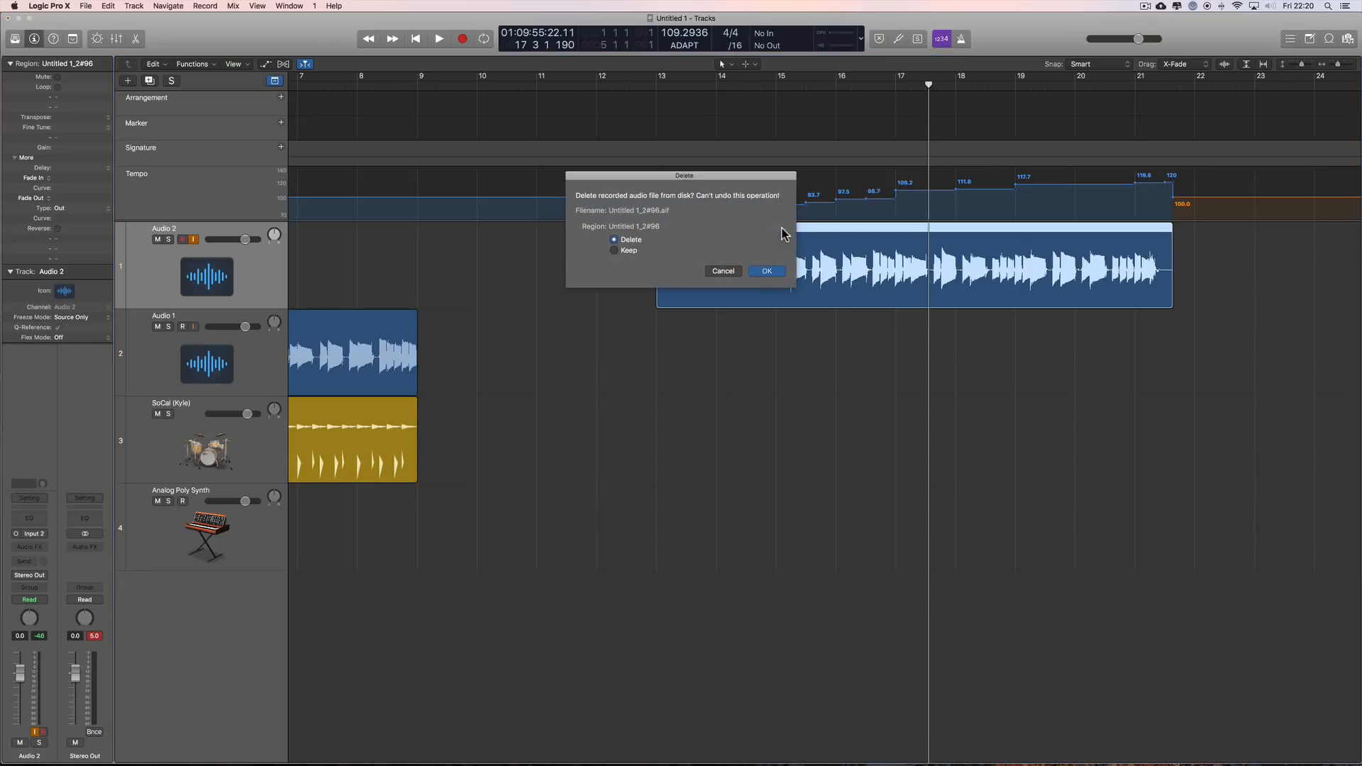
{"action": "left_click", "coordinate": [765, 268]}
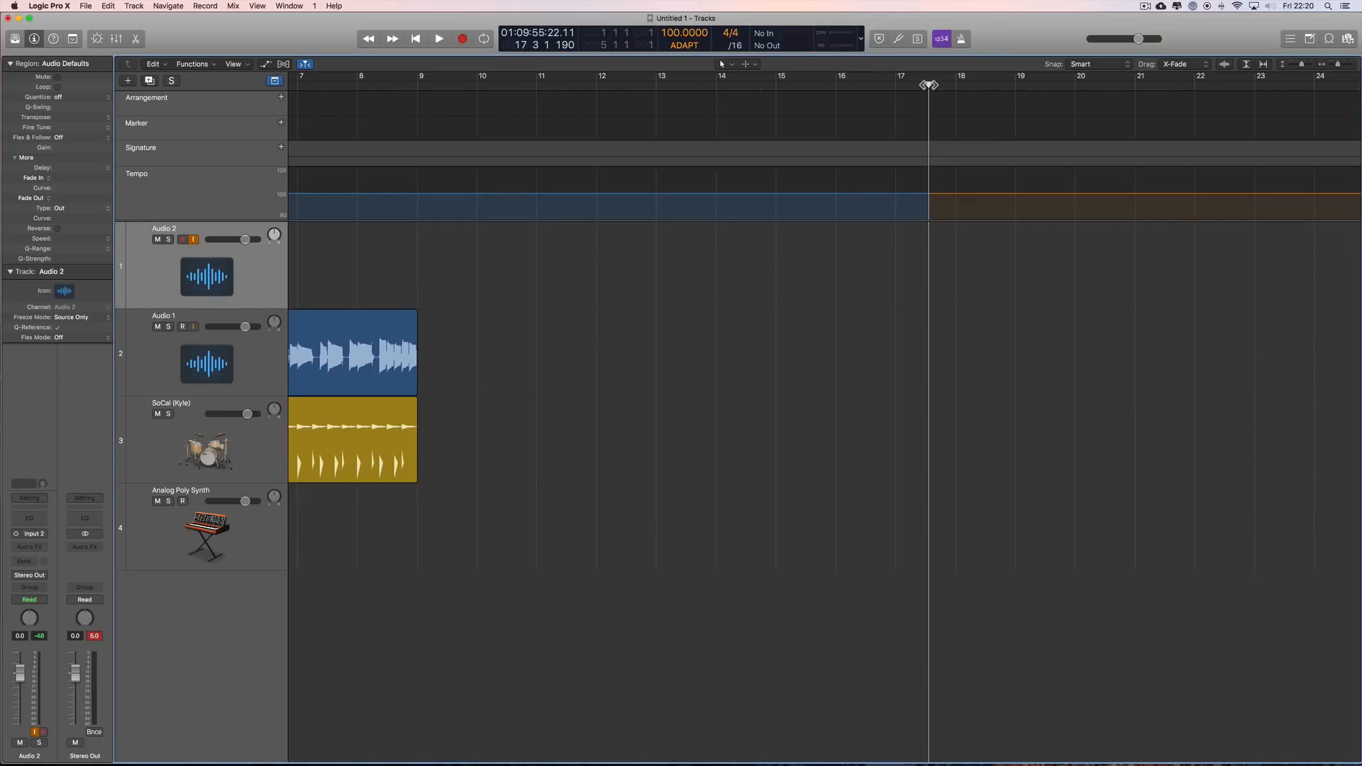
Step: Record a gradually slowing take on Audio 2 from bar 13 to about bar 21 with the metronome off
{"action": "left_click_drag", "start_coordinate": [929, 85], "coordinate": [657, 85]}
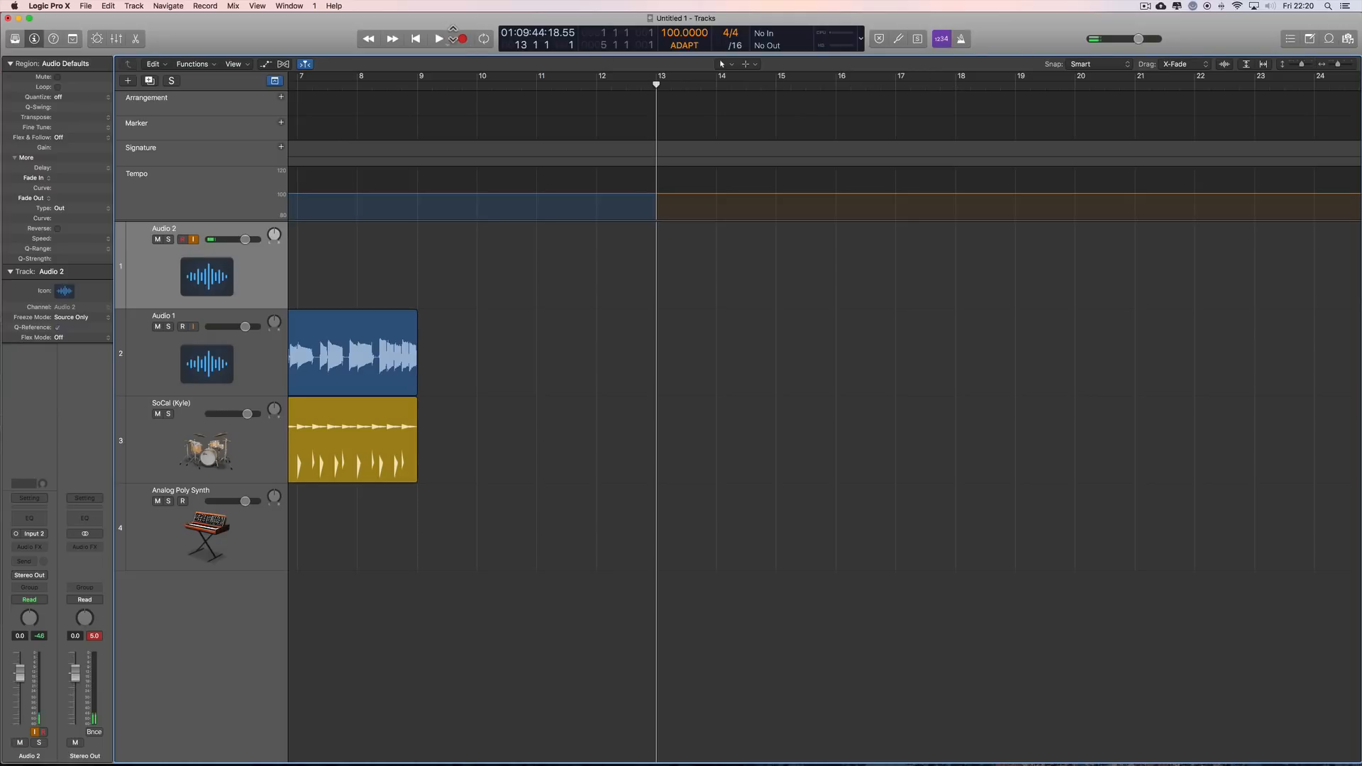
{"action": "left_click", "coordinate": [463, 39]}
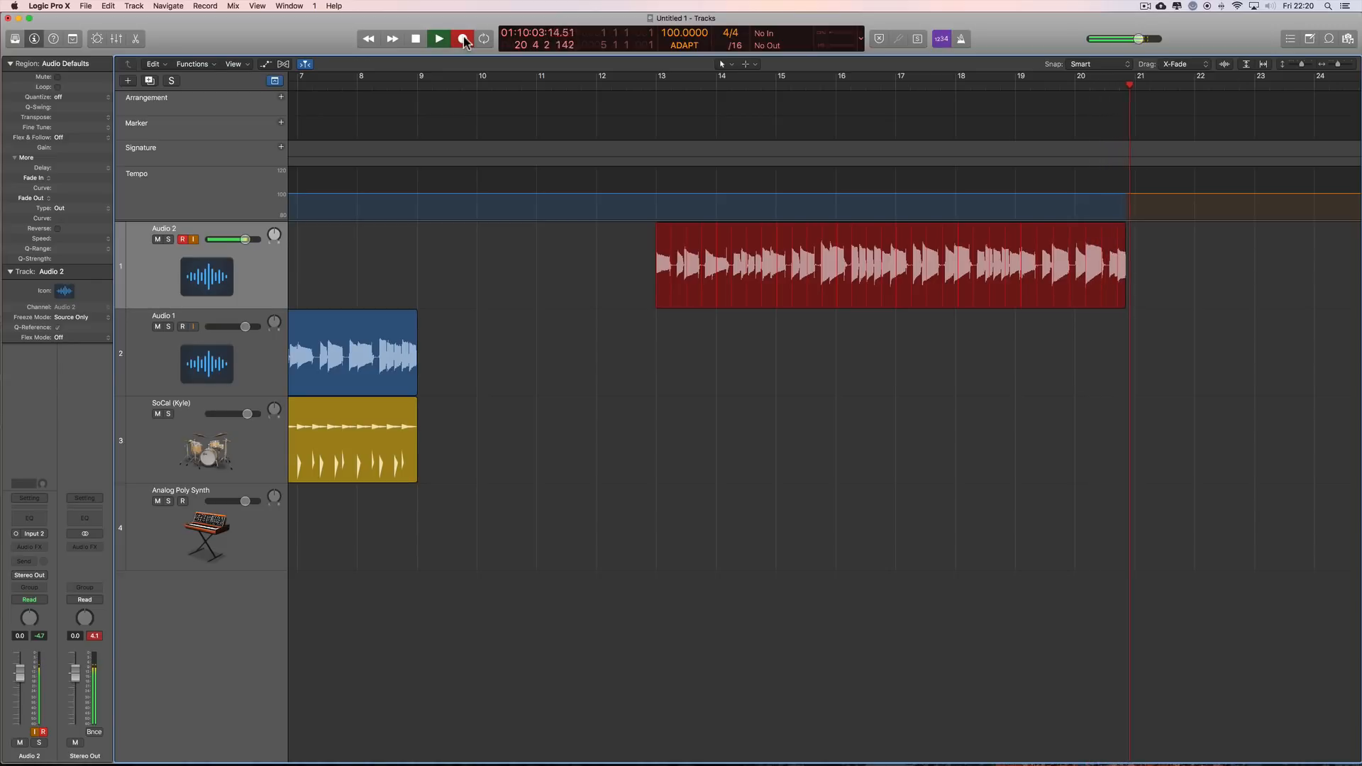
{"action": "key", "text": "space"}
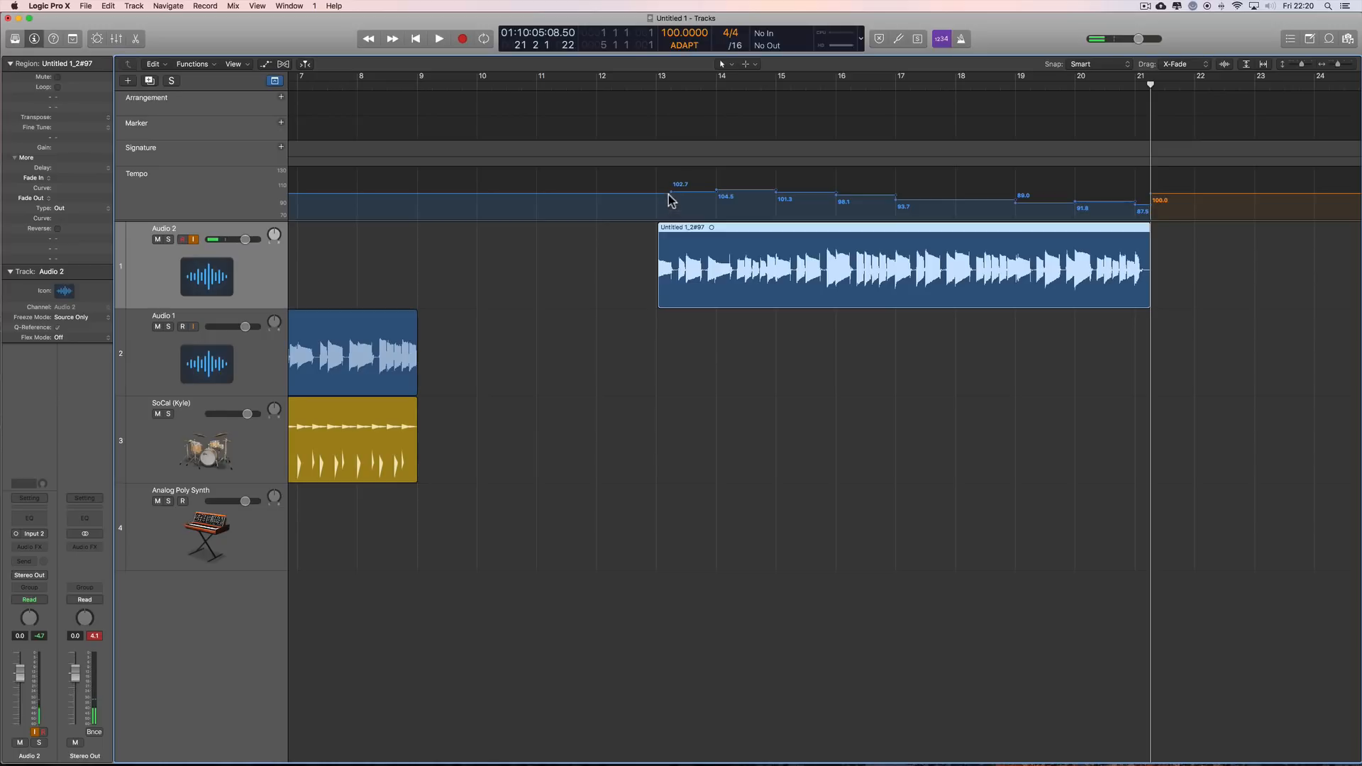
Step: Play the slowing Audio 2 take from bar 13 to about bar 19 with the metronome on
{"action": "left_click_drag", "start_coordinate": [660, 303], "coordinate": [657, 301]}
{"action": "left_click", "coordinate": [656, 85]}
{"action": "key", "text": "super+f"}
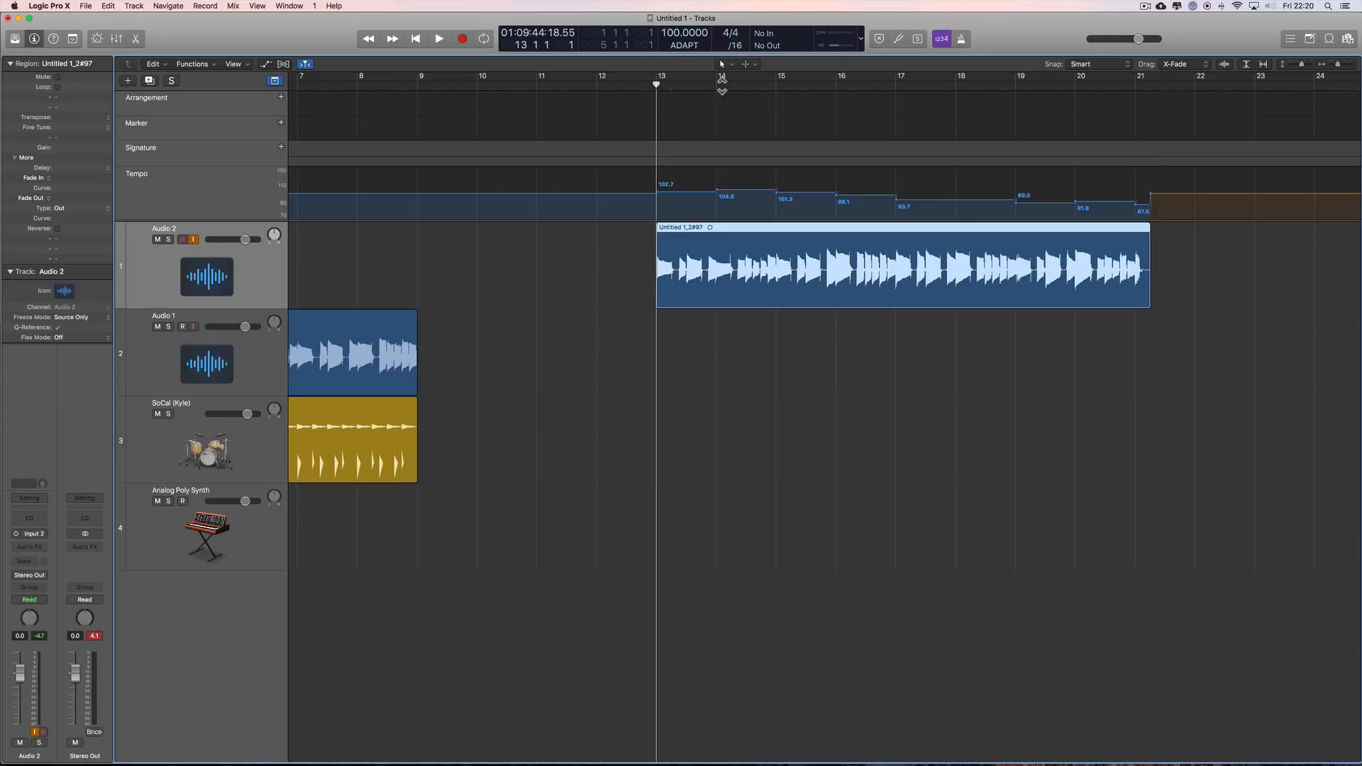
{"action": "left_click", "coordinate": [966, 41]}
{"action": "left_click", "coordinate": [440, 39]}
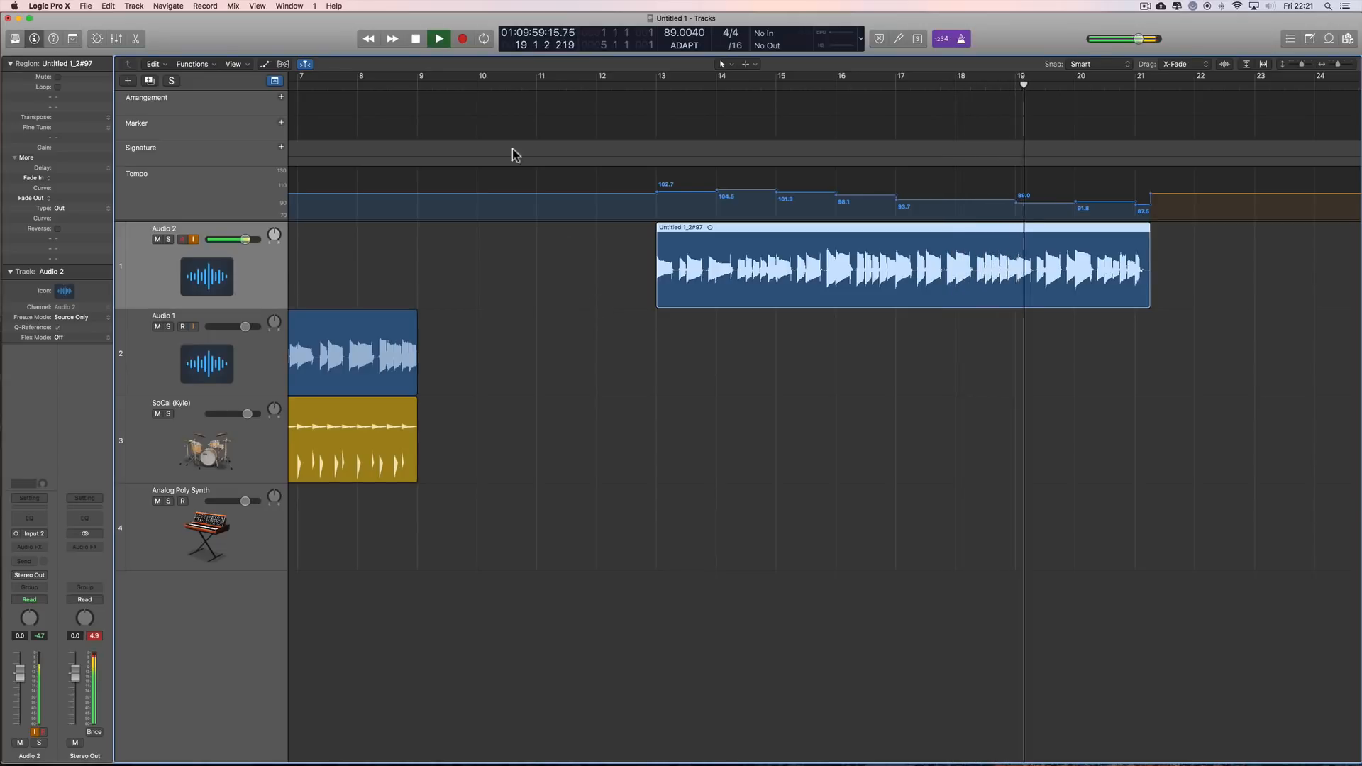
{"action": "left_click", "coordinate": [421, 44]}
Step: Delete the slowing Audio 2 take together with its audio file on disk
{"action": "left_click", "coordinate": [843, 249]}
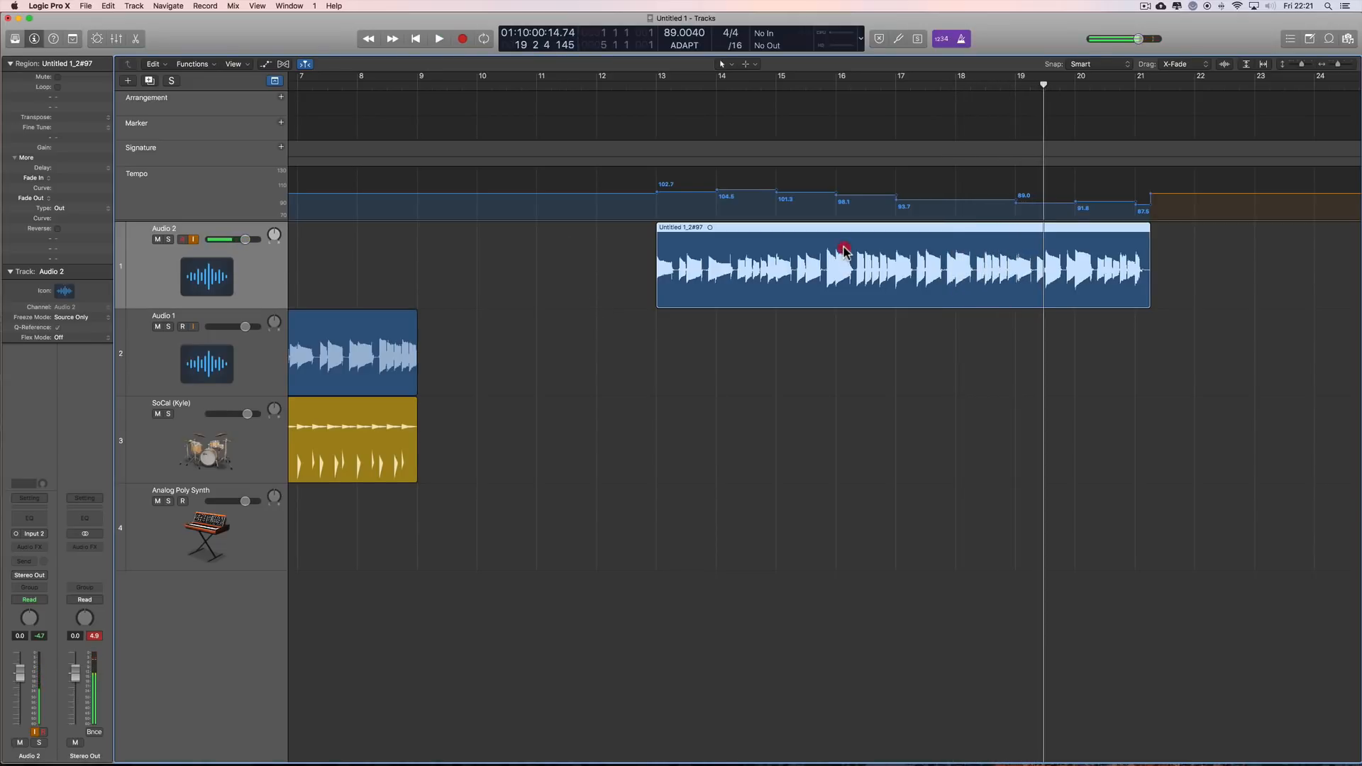
{"action": "key", "text": "Delete"}
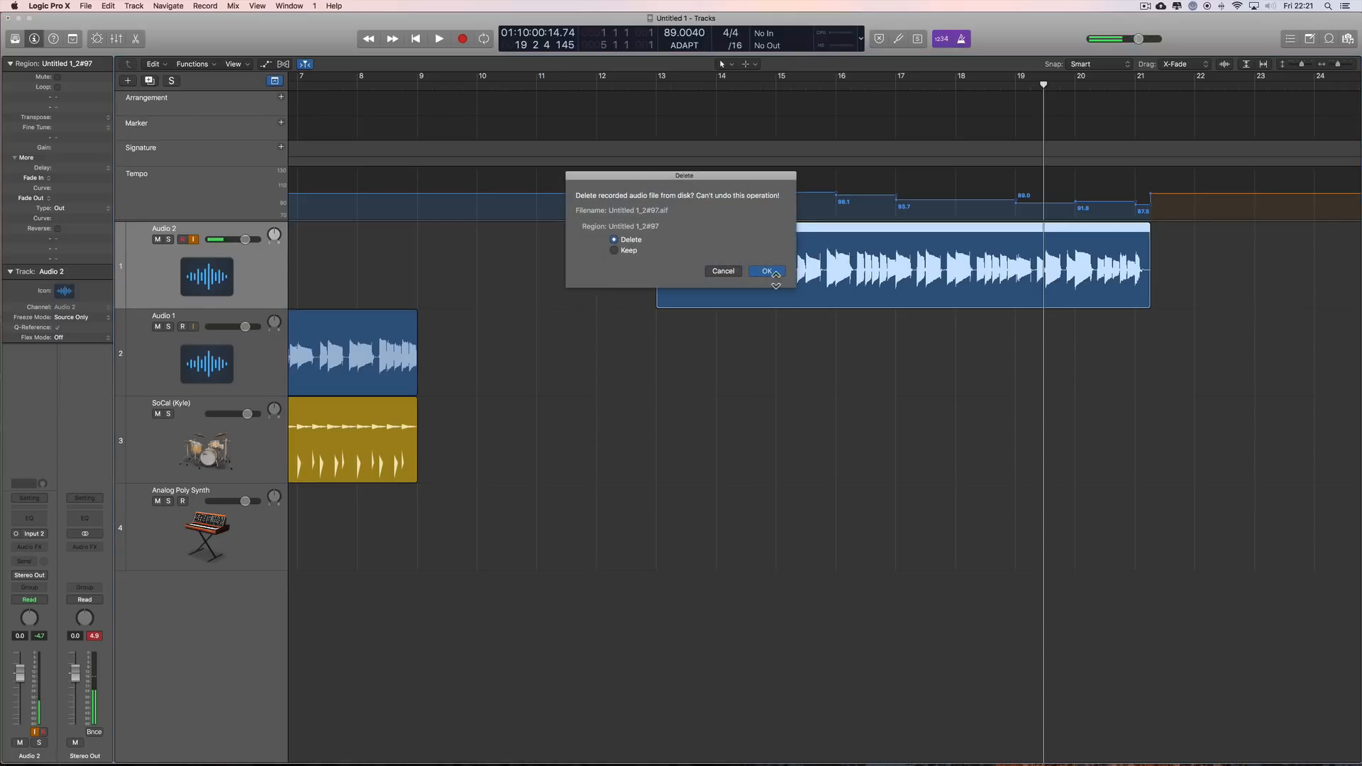
{"action": "left_click", "coordinate": [767, 271]}
Step: Place the playhead at bar 14 and turn off both the count-in and the metronome
{"action": "left_click_drag", "start_coordinate": [1042, 87], "coordinate": [443, 215]}
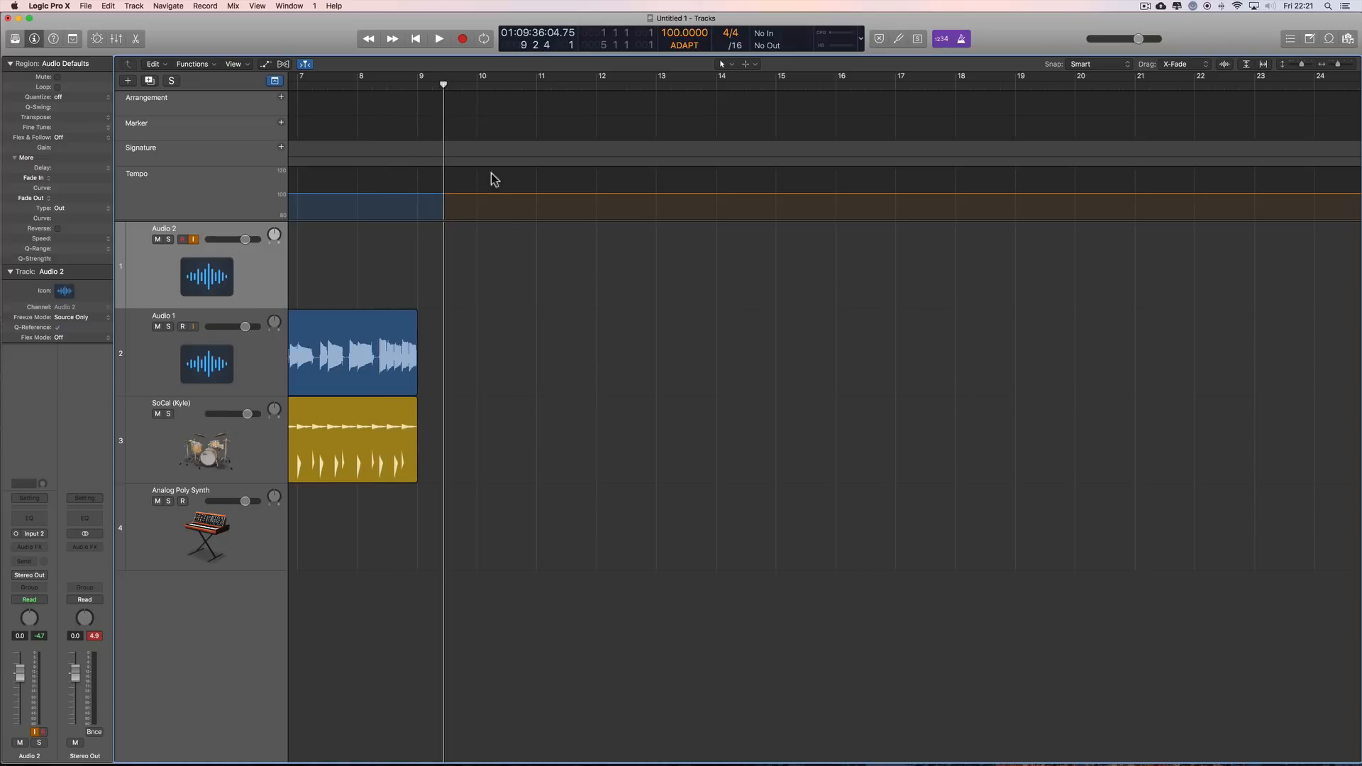
{"action": "left_click_drag", "start_coordinate": [444, 83], "coordinate": [717, 117]}
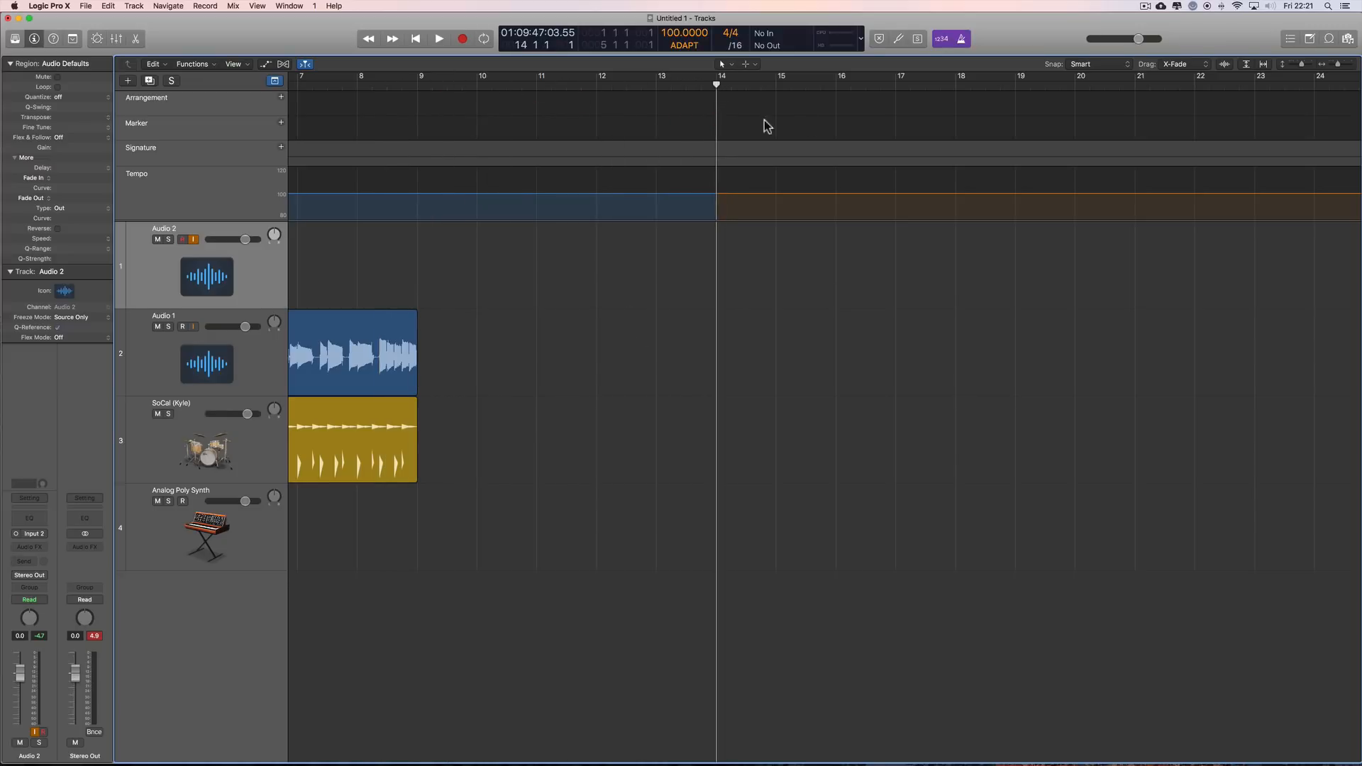
{"action": "left_click", "coordinate": [942, 39]}
{"action": "left_click", "coordinate": [961, 39]}
{"action": "left_click", "coordinate": [944, 41]}
{"action": "left_click", "coordinate": [962, 39]}
{"action": "left_click", "coordinate": [960, 40]}
{"action": "left_click", "coordinate": [943, 40]}
Step: Place the playhead at bar 3, select the existing Audio 1, Drummer and Analog Poly Synth regions, and clear the selection
{"action": "scroll", "coordinate": [696, 266], "scroll_direction": "left", "scroll_amount": 5}
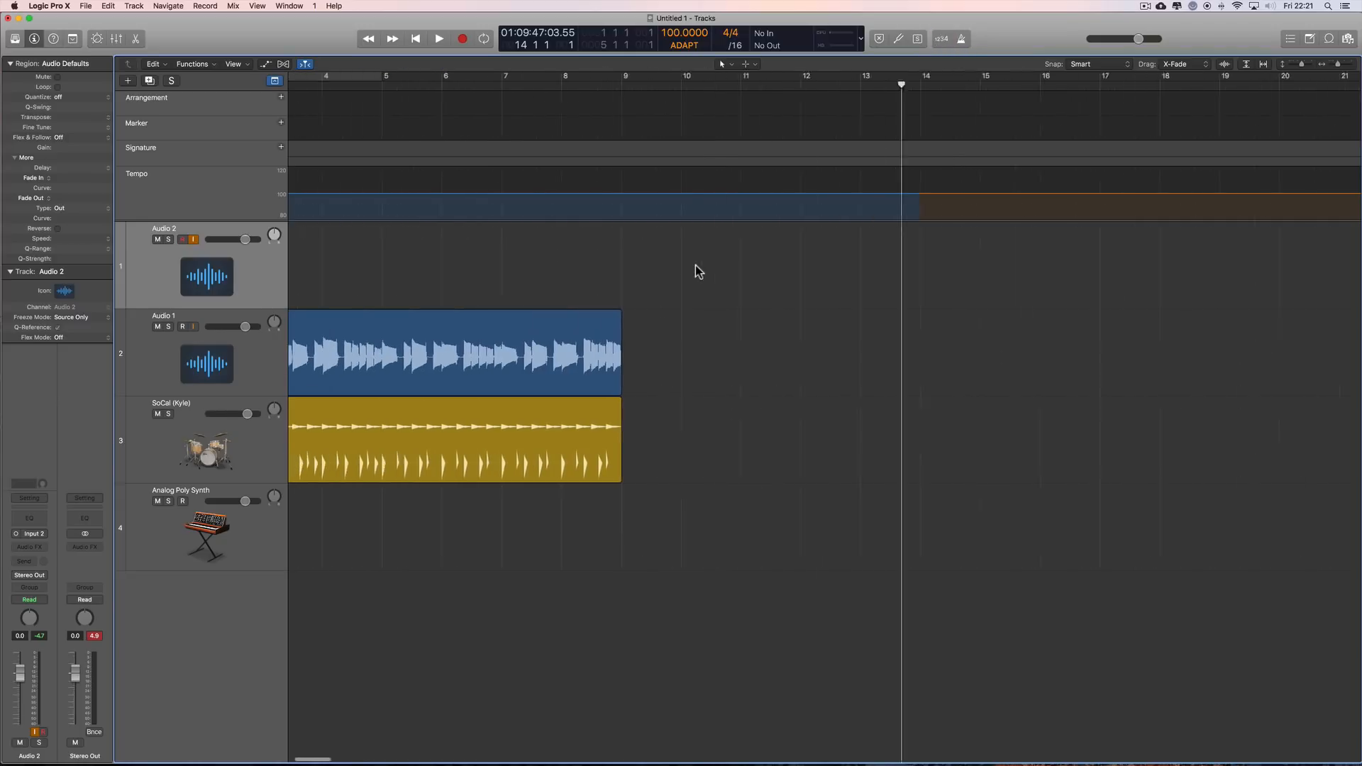
{"action": "scroll", "coordinate": [695, 265], "scroll_direction": "left", "scroll_amount": 2}
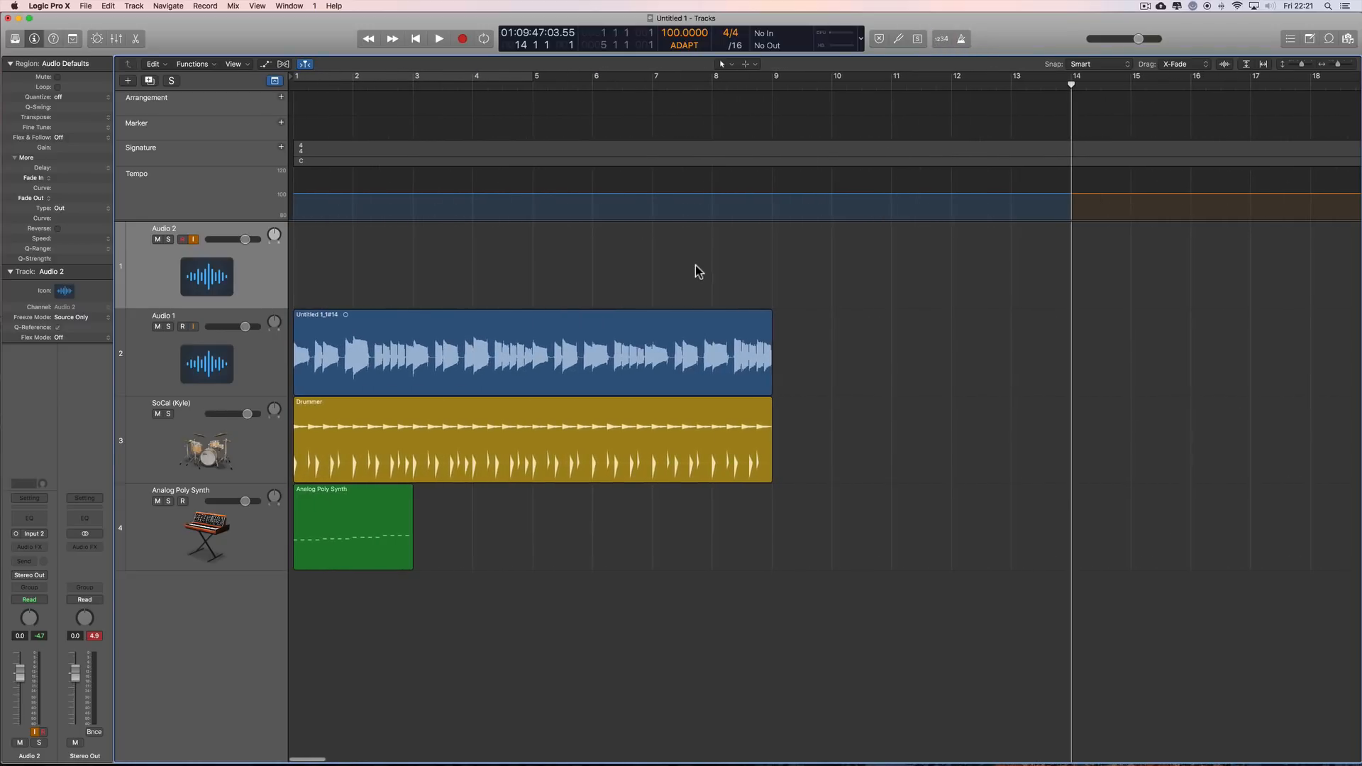
{"action": "left_click_drag", "start_coordinate": [1072, 85], "coordinate": [413, 240]}
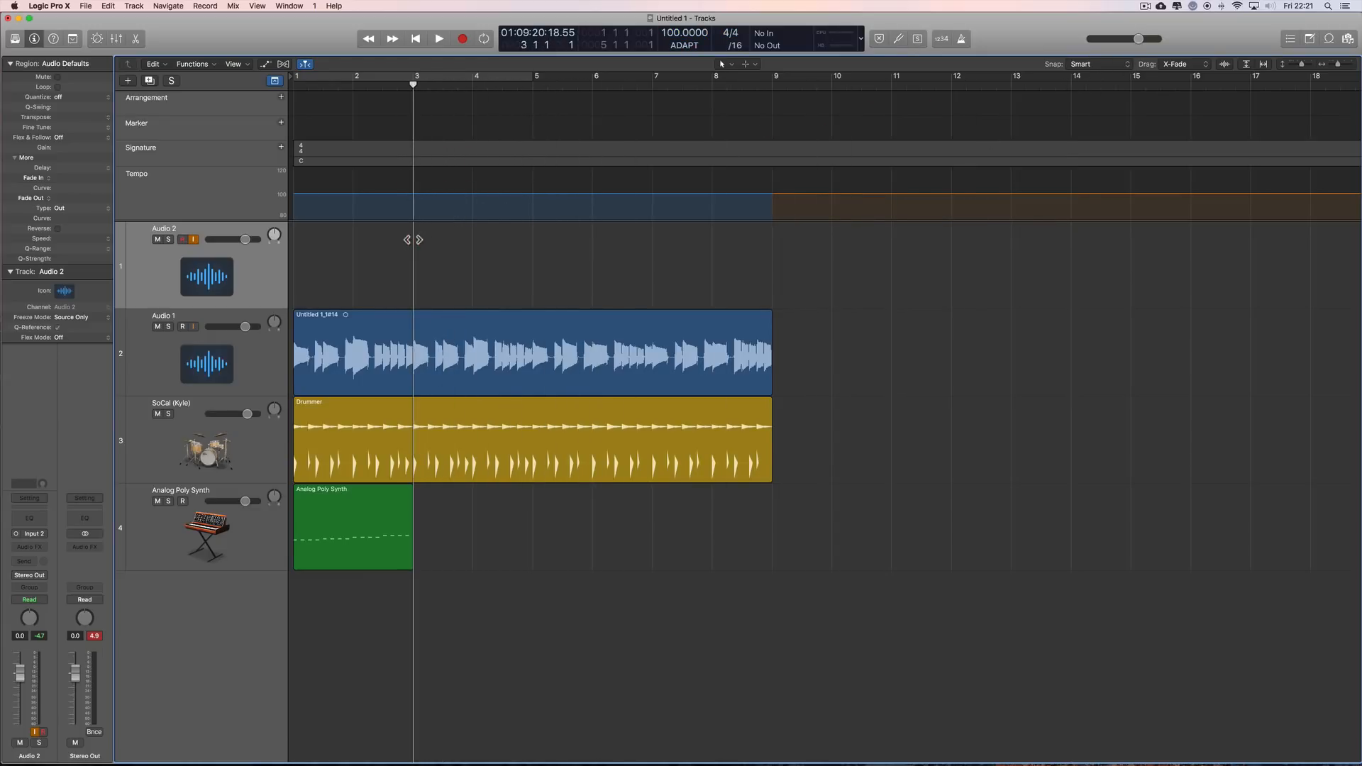
{"action": "left_click_drag", "start_coordinate": [811, 334], "coordinate": [413, 602]}
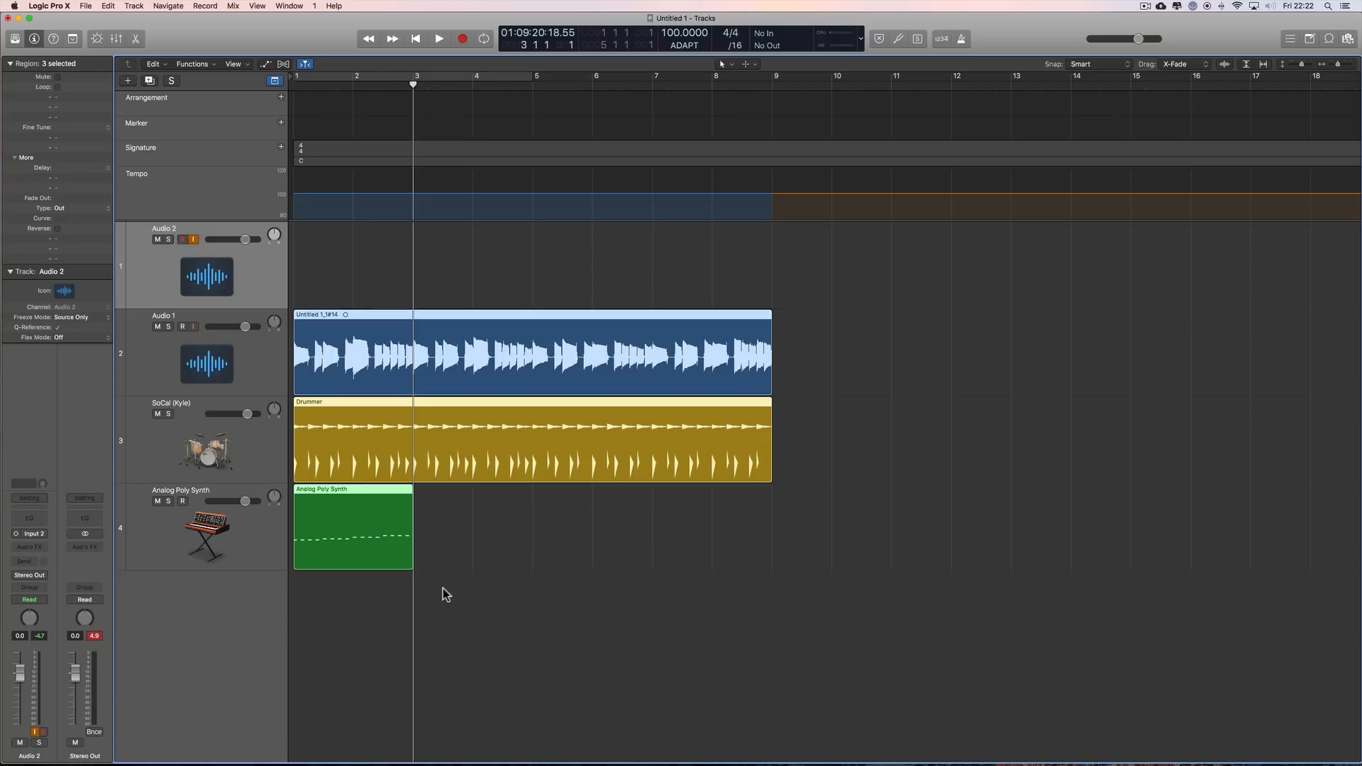
{"action": "left_click", "coordinate": [785, 377]}
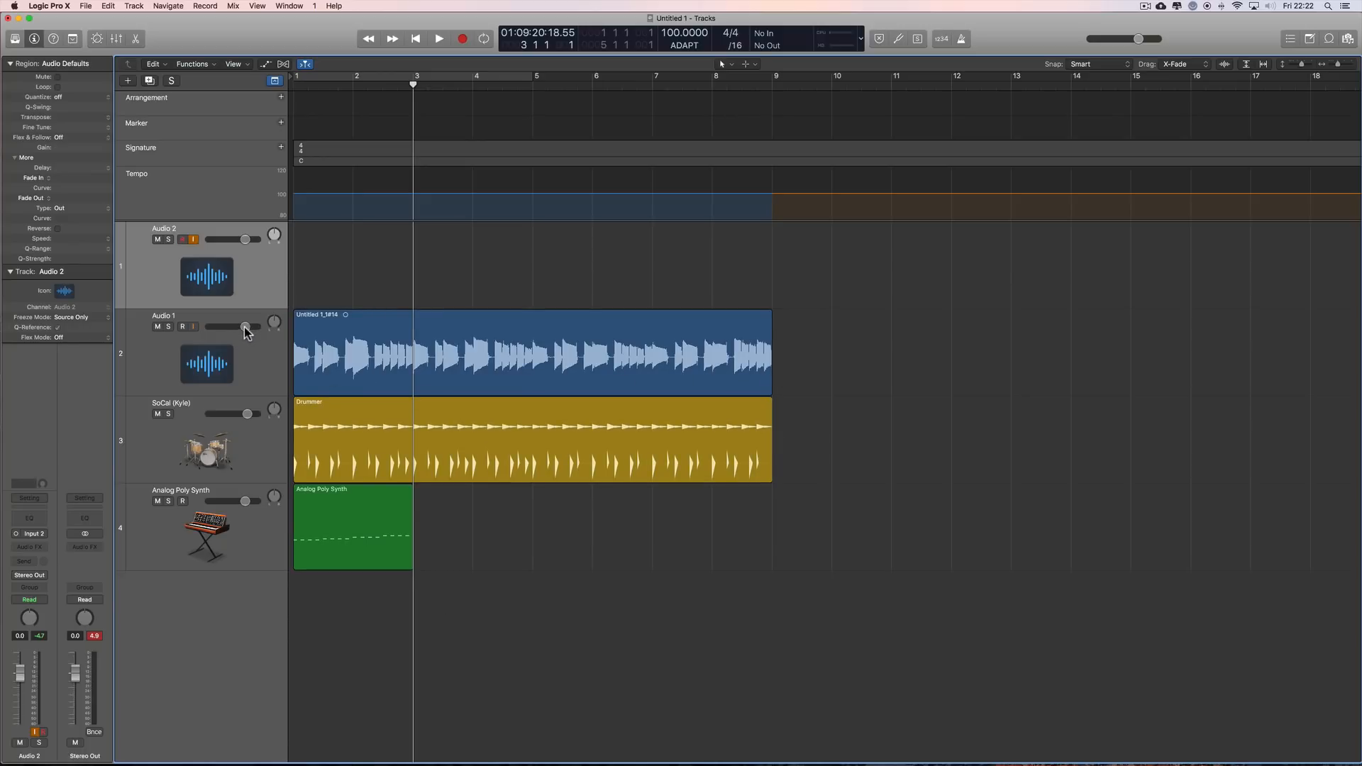
Step: Lower the volume of the Audio 1, SoCal (Kyle) and Analog Poly Synth tracks to the minimum
{"action": "left_click_drag", "start_coordinate": [246, 328], "coordinate": [205, 331]}
{"action": "left_click_drag", "start_coordinate": [247, 415], "coordinate": [206, 415]}
{"action": "left_click_drag", "start_coordinate": [245, 501], "coordinate": [168, 501]}
Step: Record a take on Audio 2 from bar 2 to about bar 7 over the existing regions, and delete it with its audio file
{"action": "left_click_drag", "start_coordinate": [390, 83], "coordinate": [353, 85]}
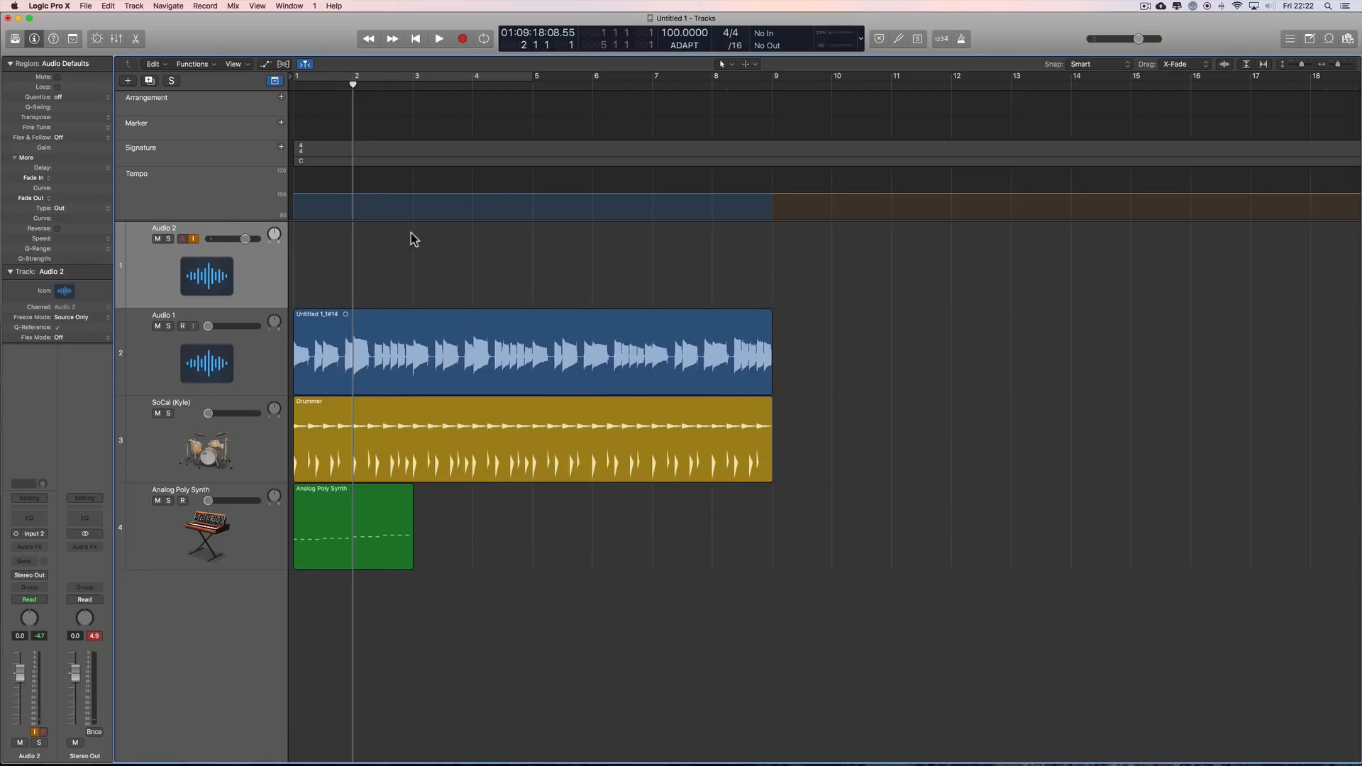
{"action": "left_click", "coordinate": [462, 41]}
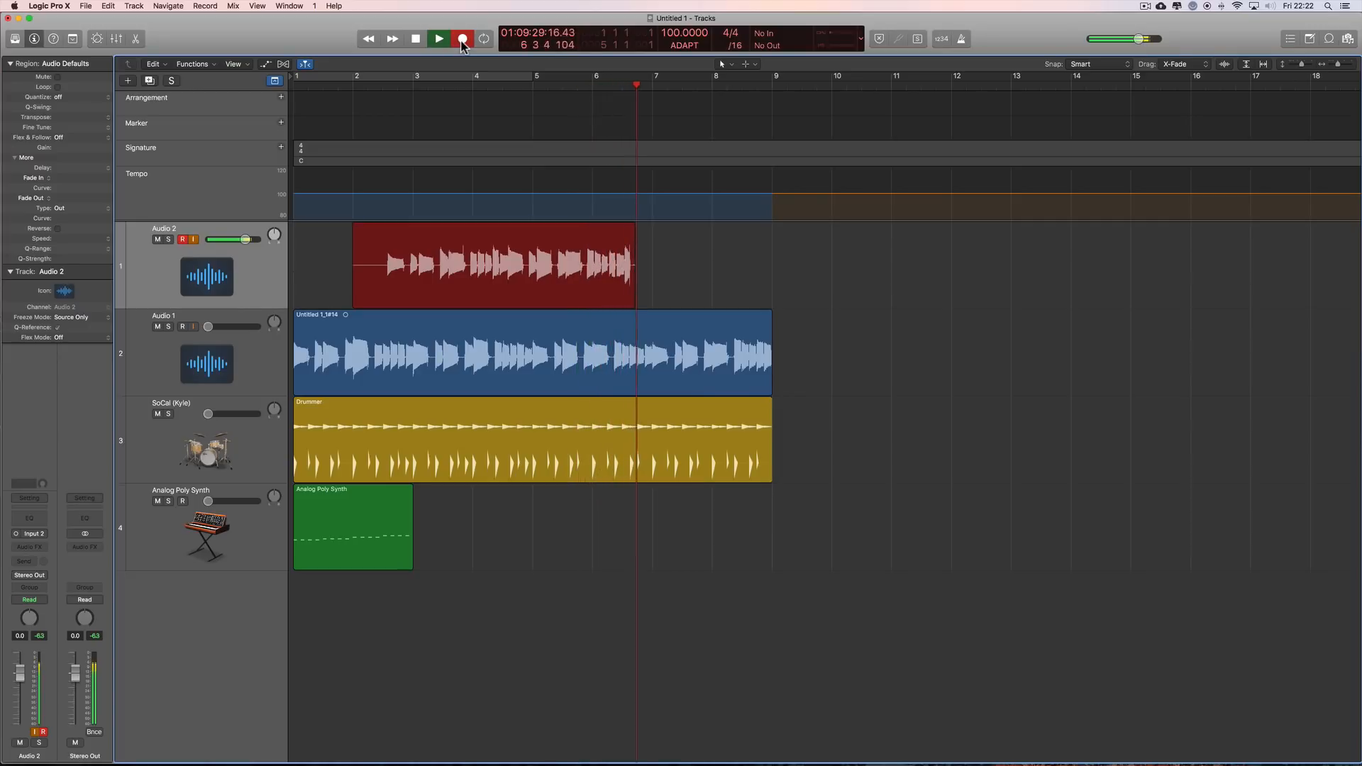
{"action": "key", "text": "space"}
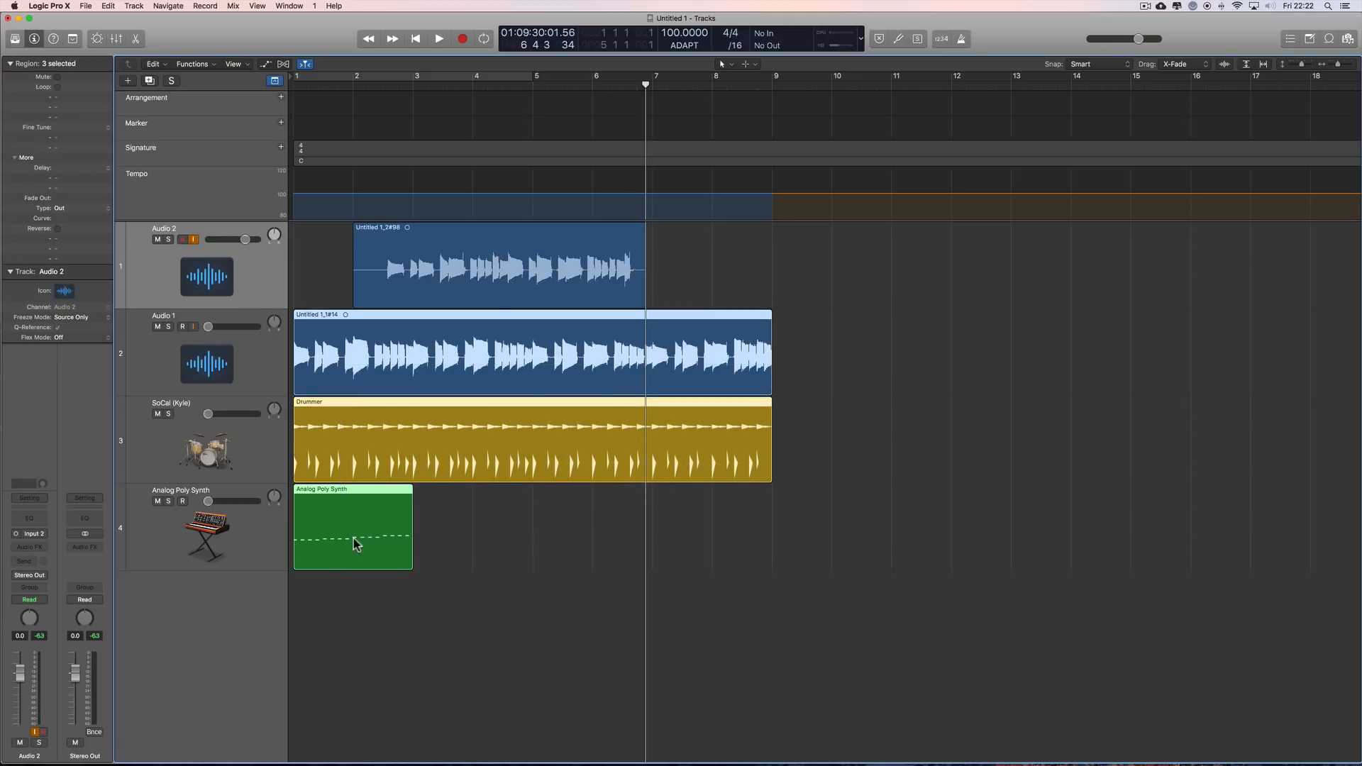
{"action": "key", "text": "Delete"}
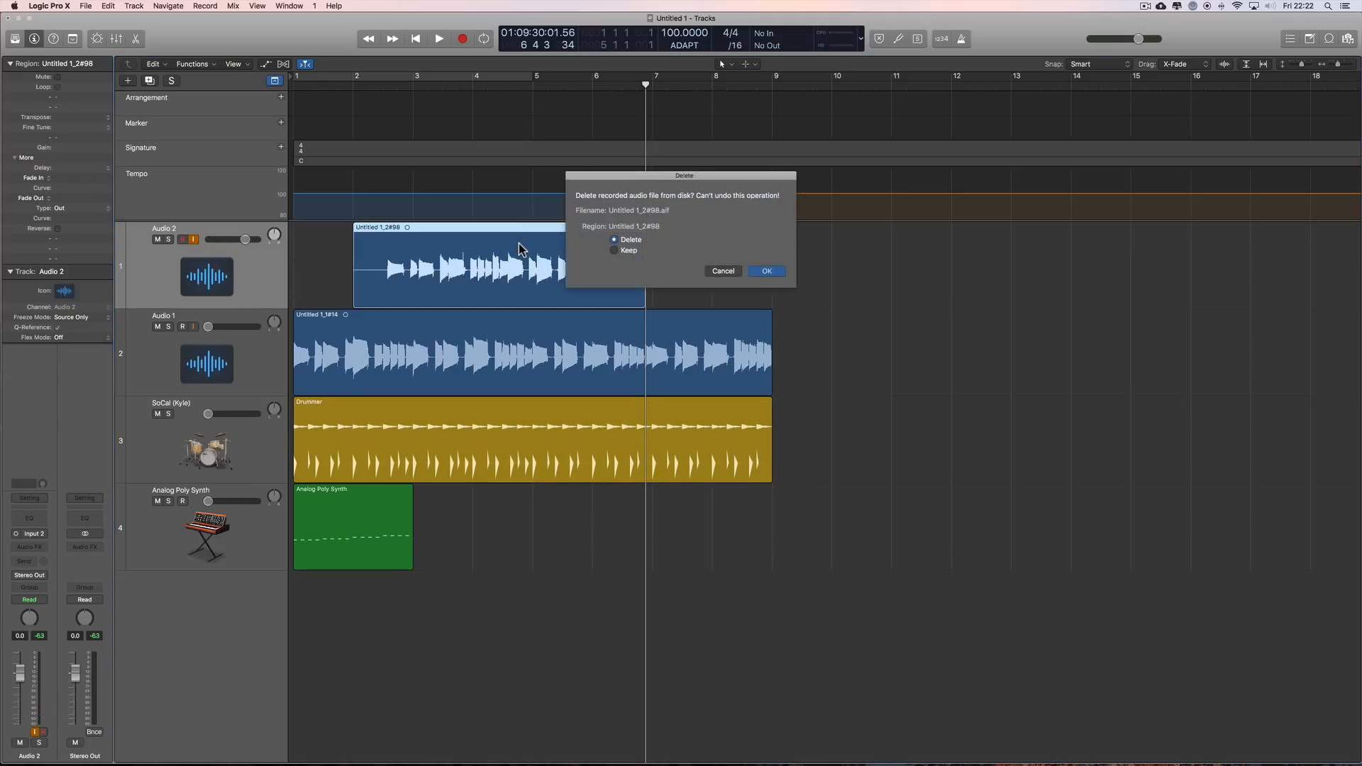
{"action": "left_click", "coordinate": [766, 271]}
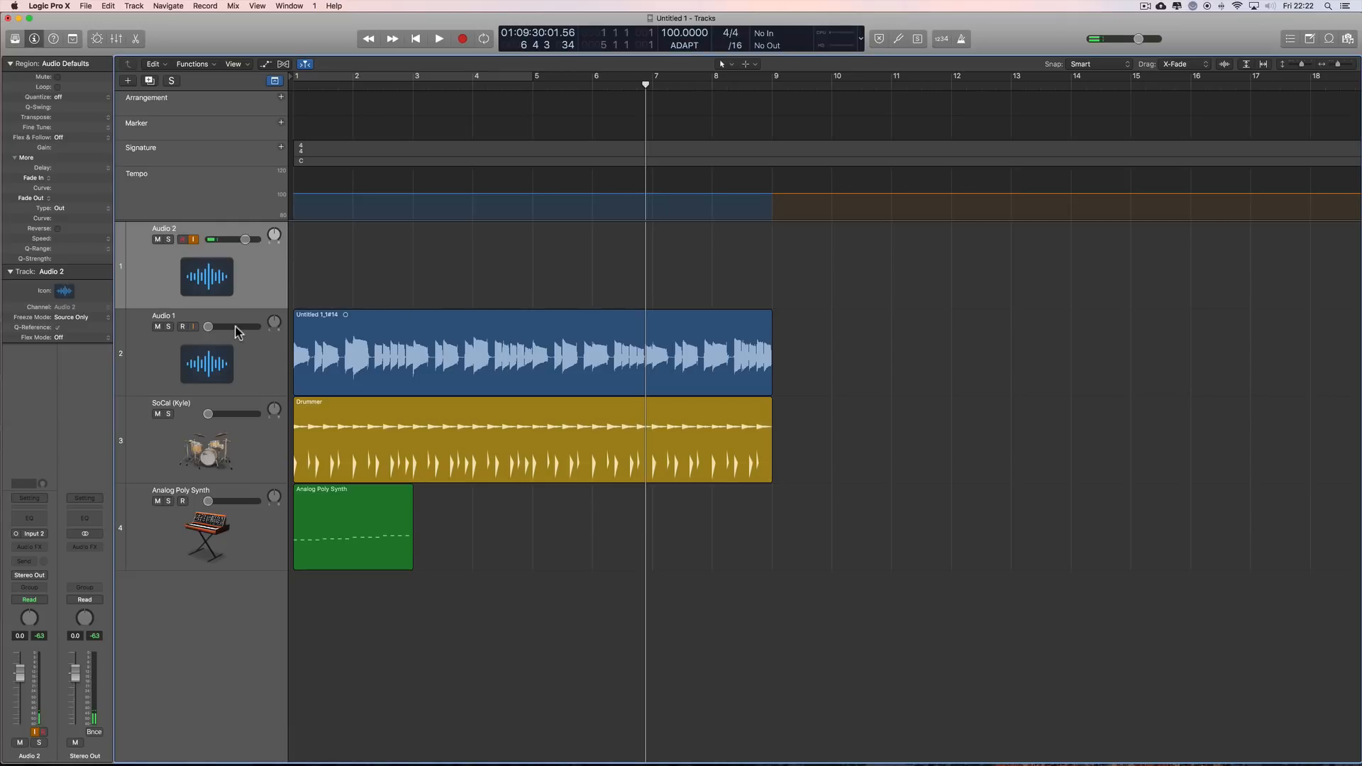
Step: Reset the volume of the Audio 1, SoCal (Kyle) and Analog Poly Synth tracks to the default level
{"action": "left_click", "coordinate": [235, 326], "text": "alt"}
{"action": "left_click", "coordinate": [235, 414], "text": "alt"}
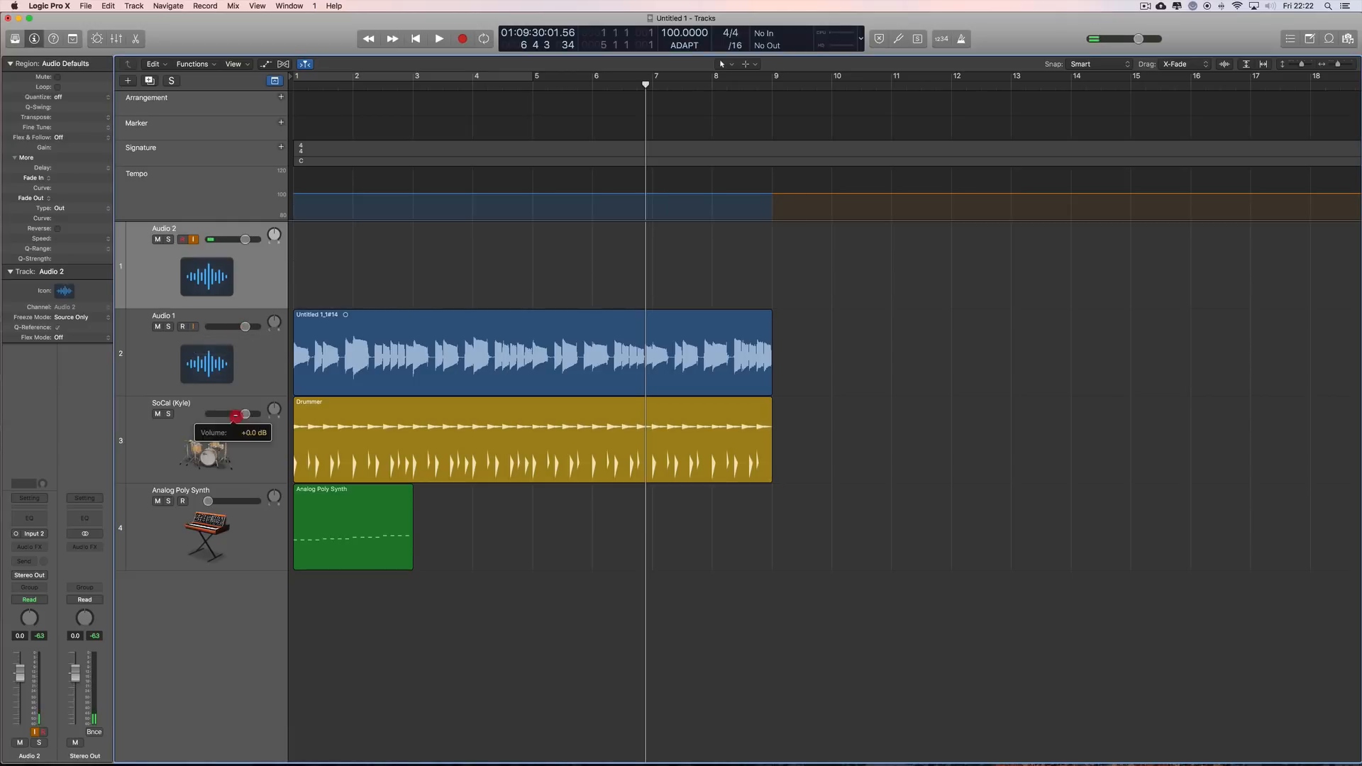
{"action": "left_click", "coordinate": [235, 501], "text": "alt"}
Step: Mute the existing Audio 1, Drummer and Analog Poly Synth regions with the Mute tool, and return to the Pointer tool
{"action": "left_click_drag", "start_coordinate": [821, 349], "coordinate": [362, 573]}
{"action": "right_click", "coordinate": [867, 423]}
{"action": "left_click", "coordinate": [896, 518]}
{"action": "left_click", "coordinate": [671, 419]}
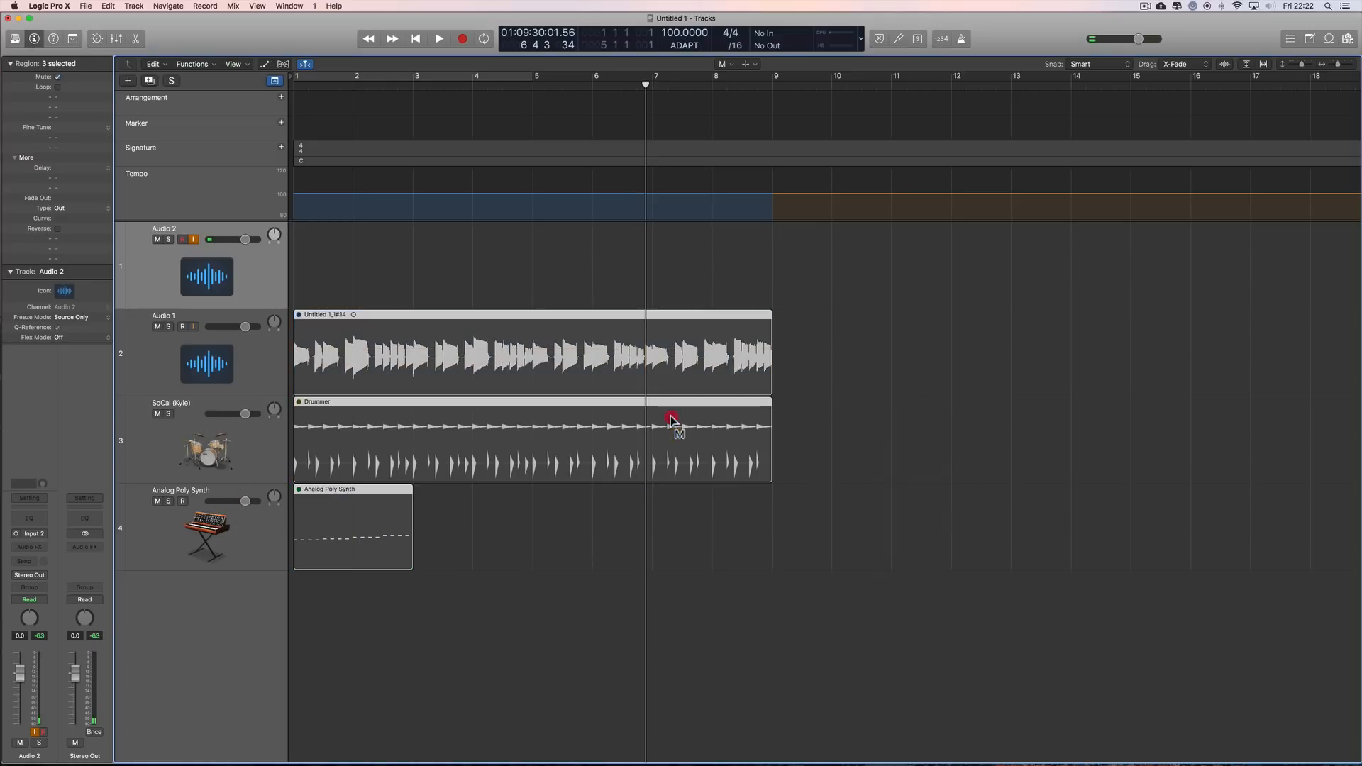
{"action": "right_click", "coordinate": [873, 370]}
{"action": "key", "text": "t"}
Step: Record a take on Audio 2 from bar 2 to about bar 7 with the metronome off
{"action": "left_click_drag", "start_coordinate": [646, 86], "coordinate": [354, 86]}
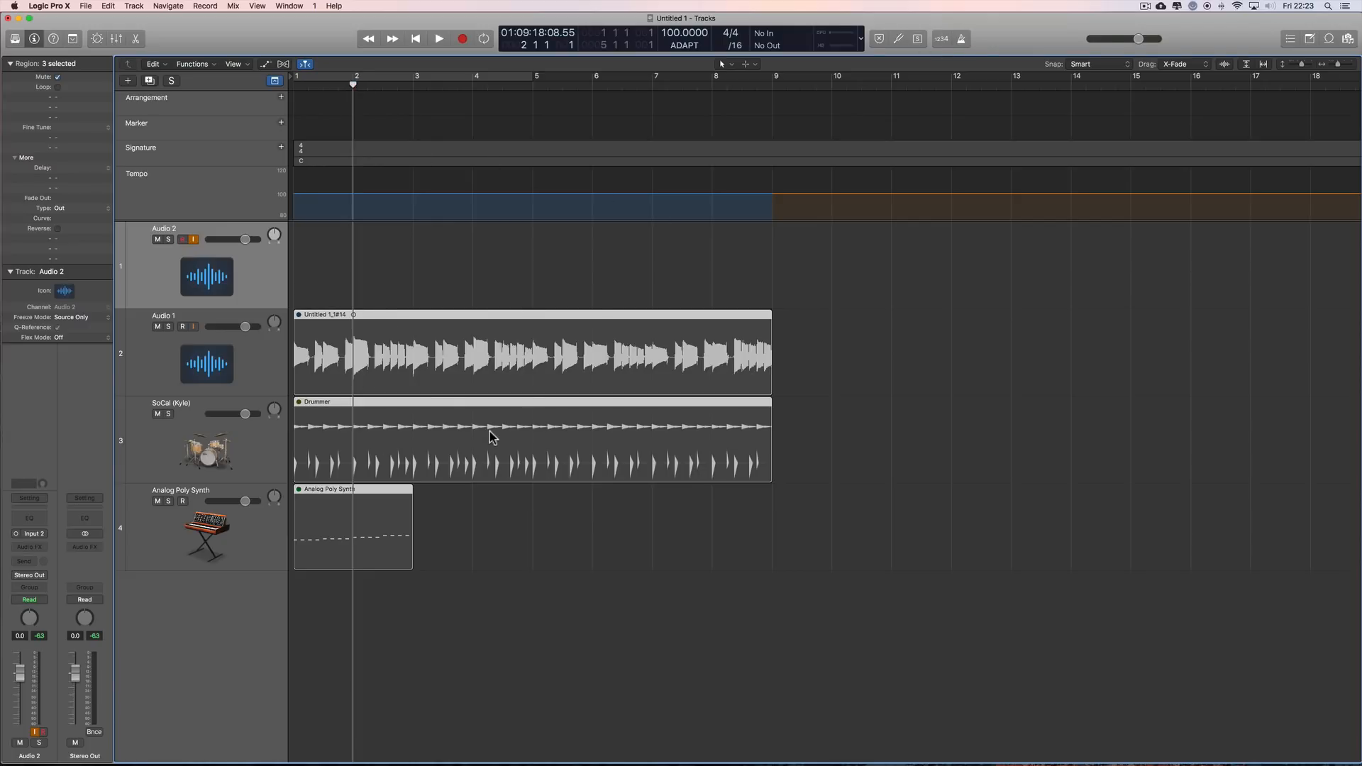
{"action": "left_click", "coordinate": [462, 41]}
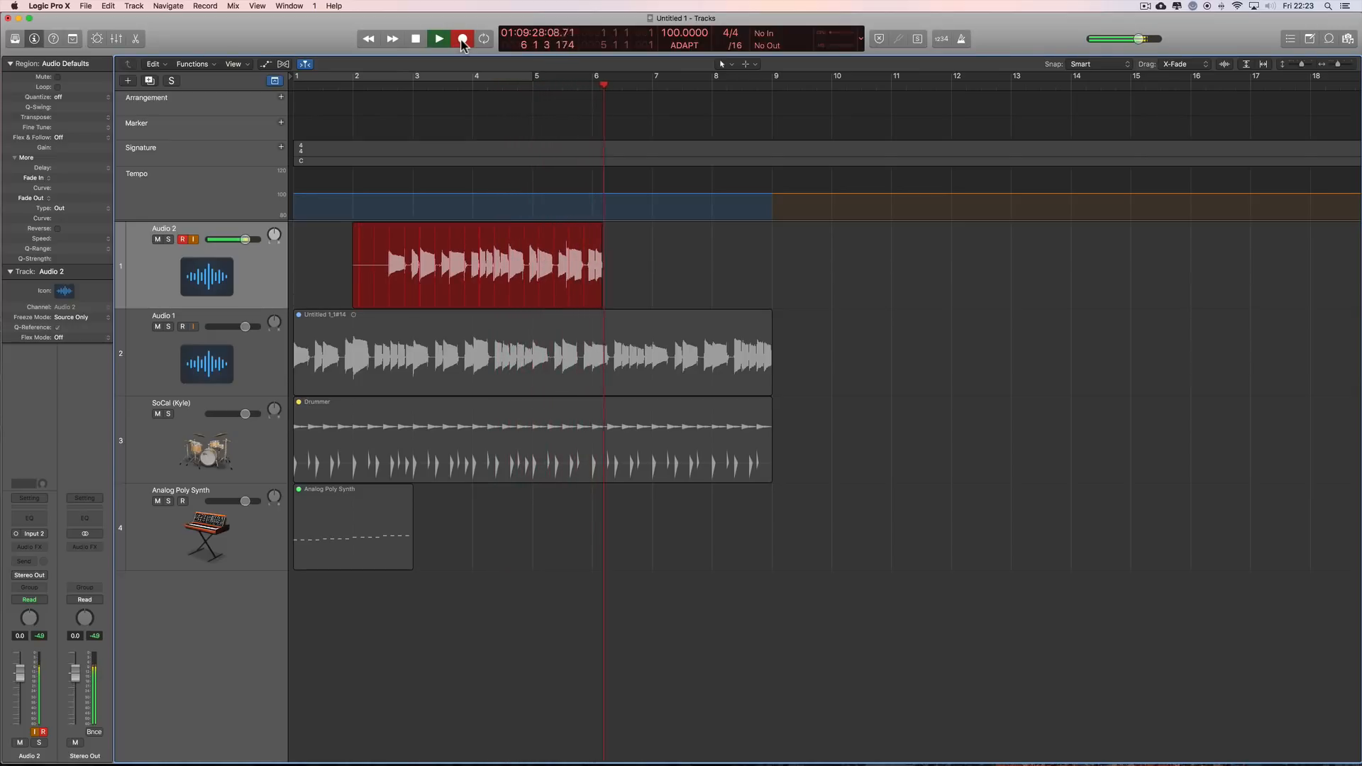
{"action": "left_click", "coordinate": [462, 41]}
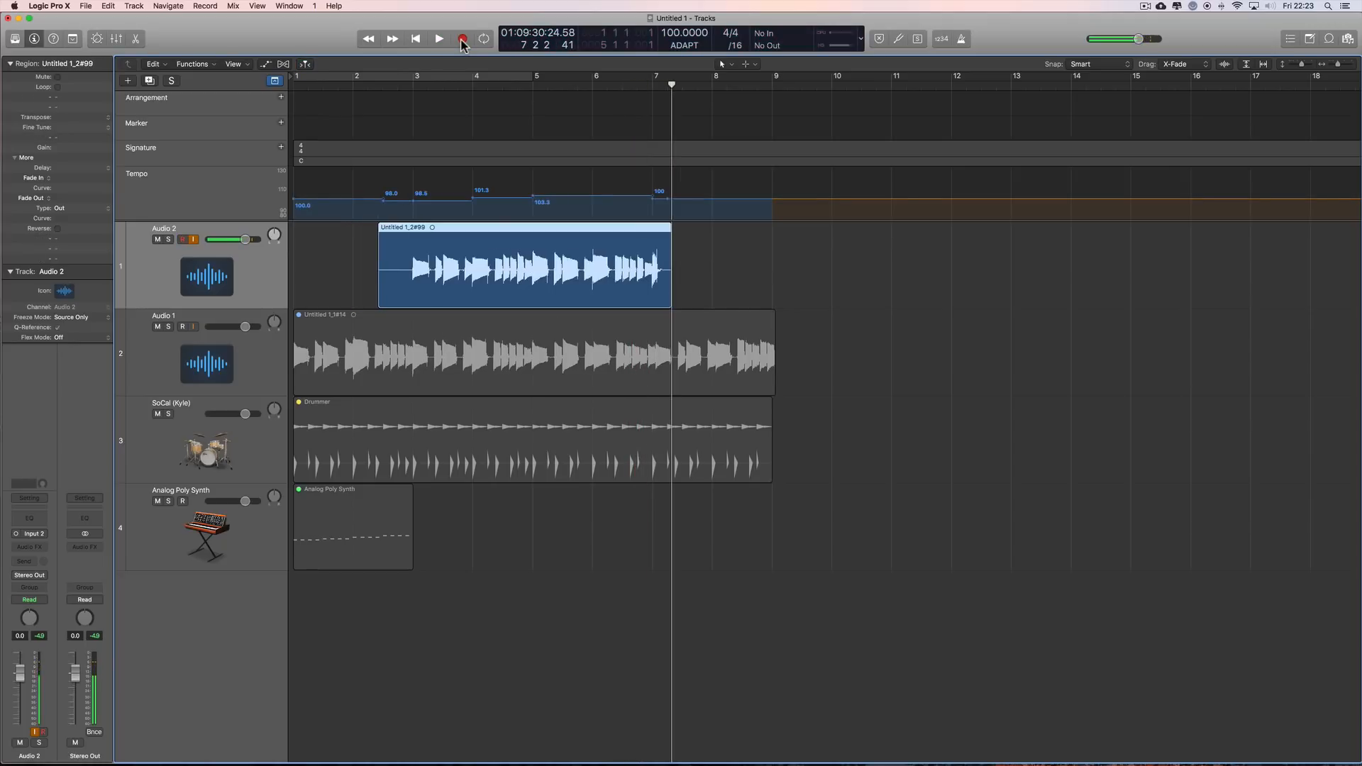
Step: Play the Audio 2 take from bar 3 to about bar 7 with the metronome on while viewing it in the File Tempo editor
{"action": "double_click", "coordinate": [417, 266]}
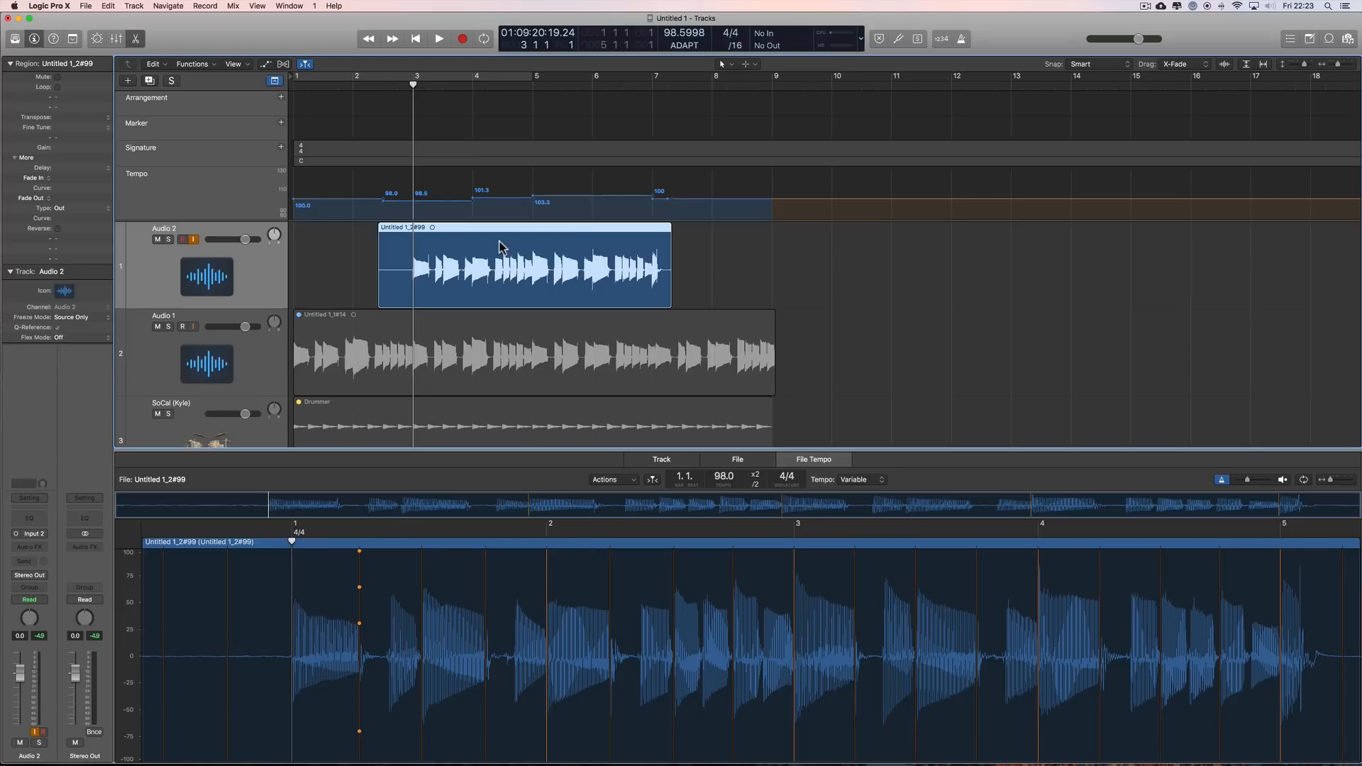
{"action": "left_click", "coordinate": [962, 39]}
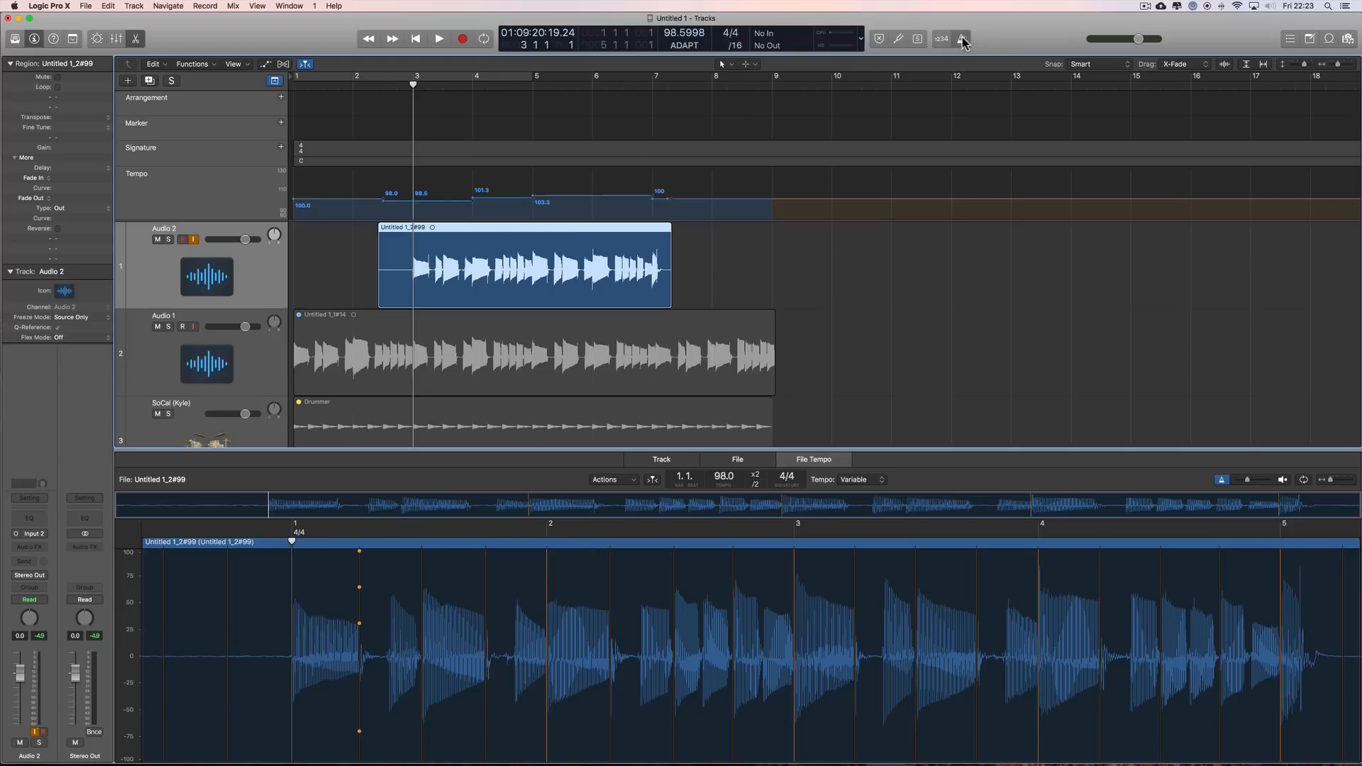
{"action": "left_click", "coordinate": [439, 39]}
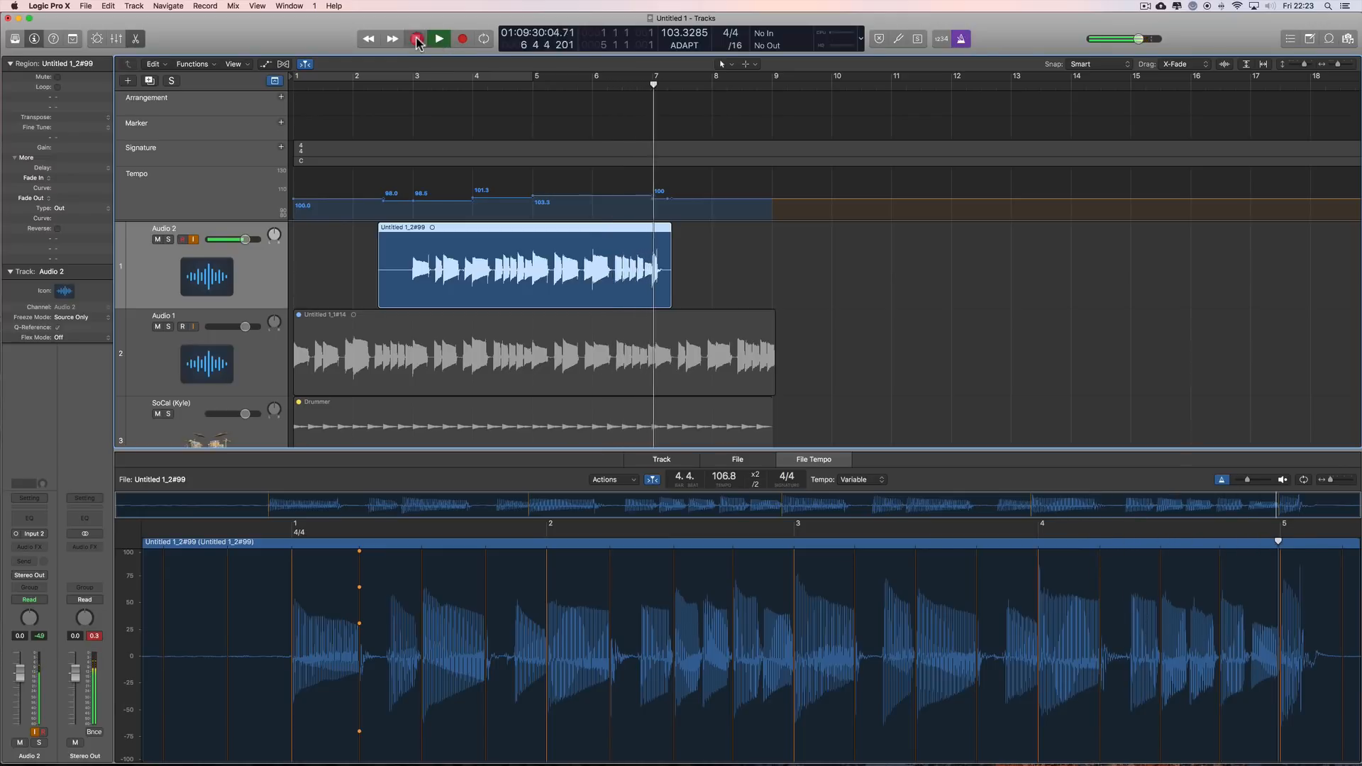
{"action": "left_click", "coordinate": [417, 41]}
{"action": "scroll", "coordinate": [832, 262], "scroll_direction": "down", "scroll_amount": 1}
{"action": "scroll", "coordinate": [832, 262], "scroll_direction": "down", "scroll_amount": 3}
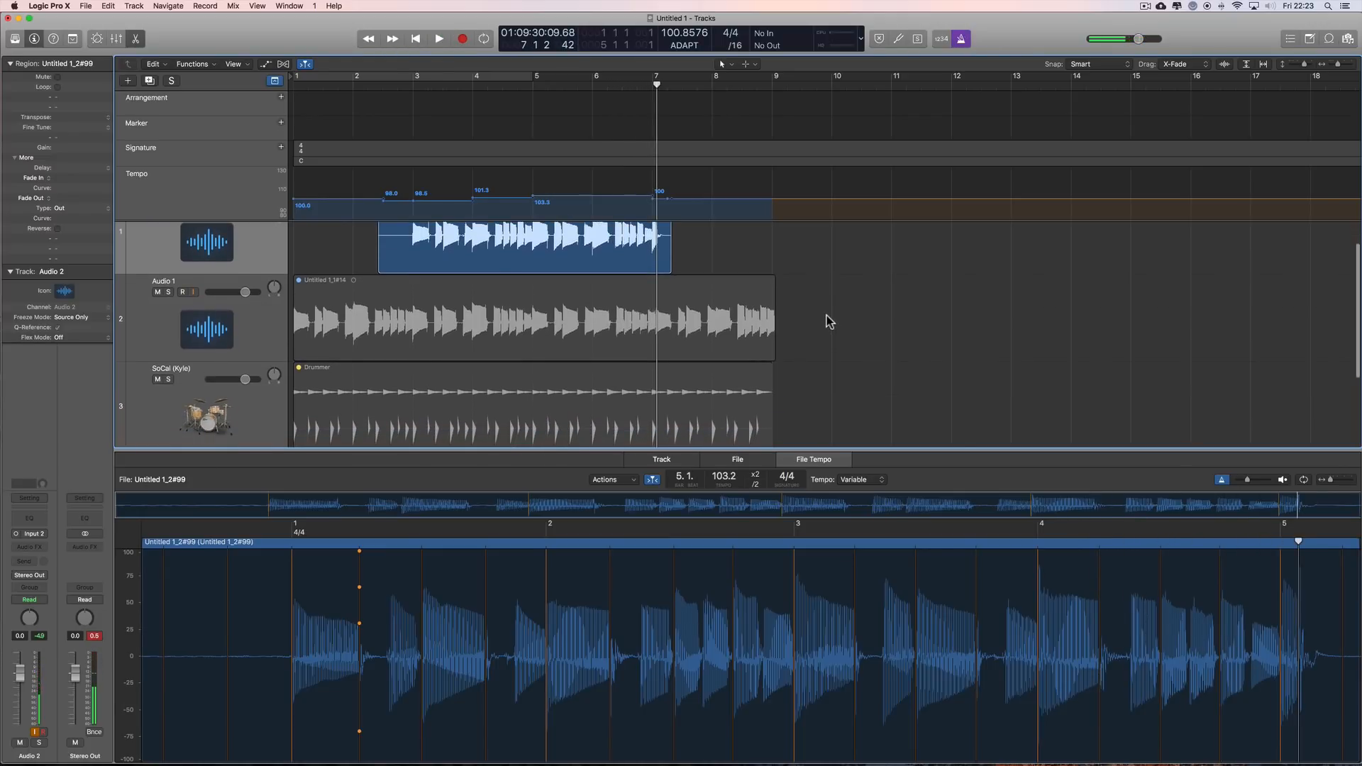
{"action": "left_click", "coordinate": [137, 42]}
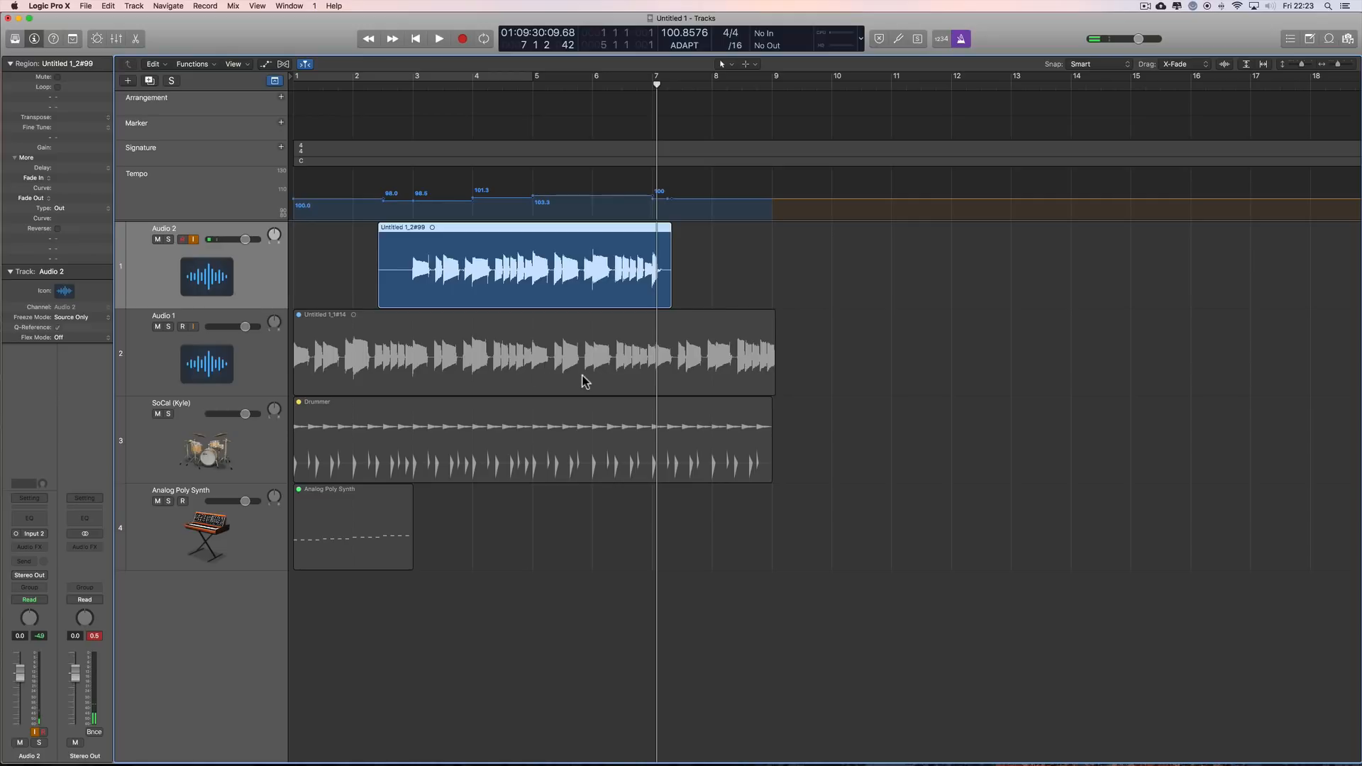
Step: Unmute the Audio 1, Drummer and Analog Poly Synth regions with the Mute tool, and return to the Pointer tool
{"action": "left_click_drag", "start_coordinate": [794, 357], "coordinate": [372, 588]}
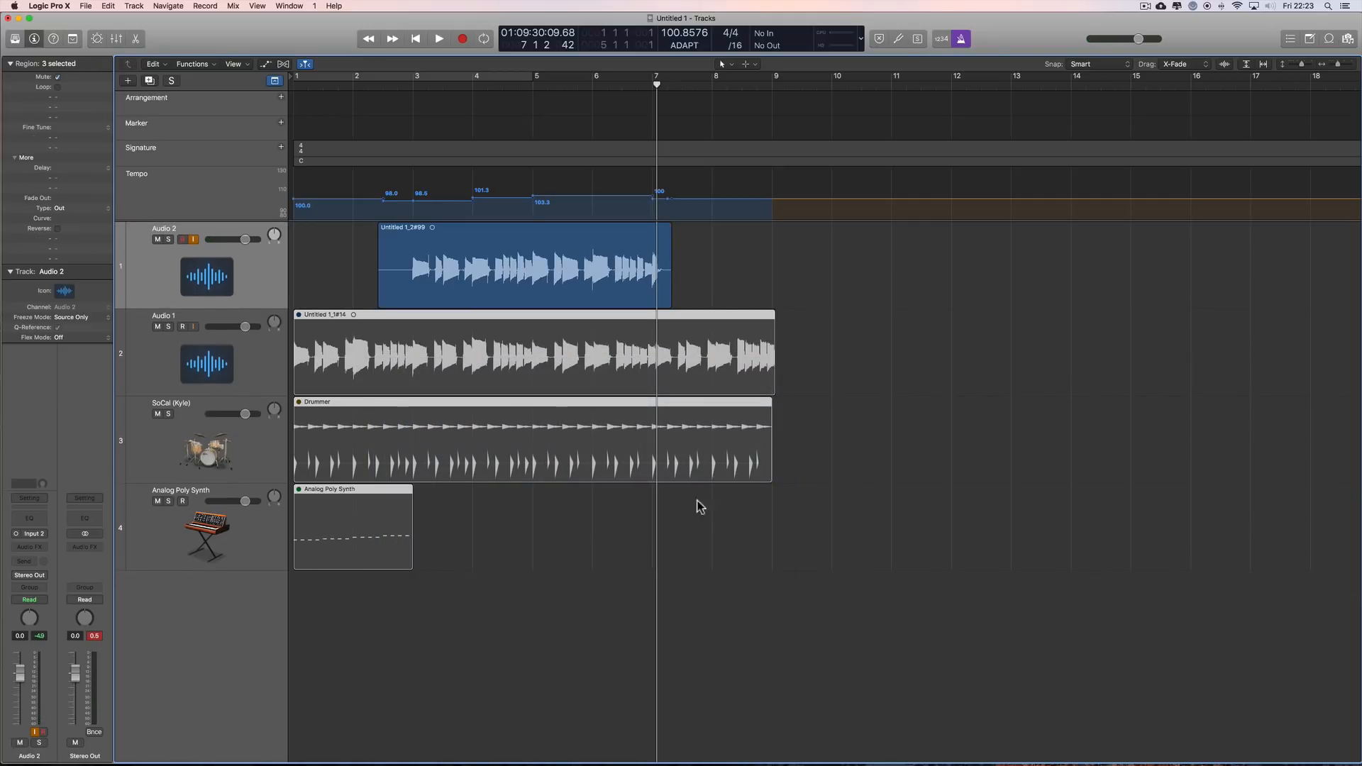
{"action": "key", "text": "t"}
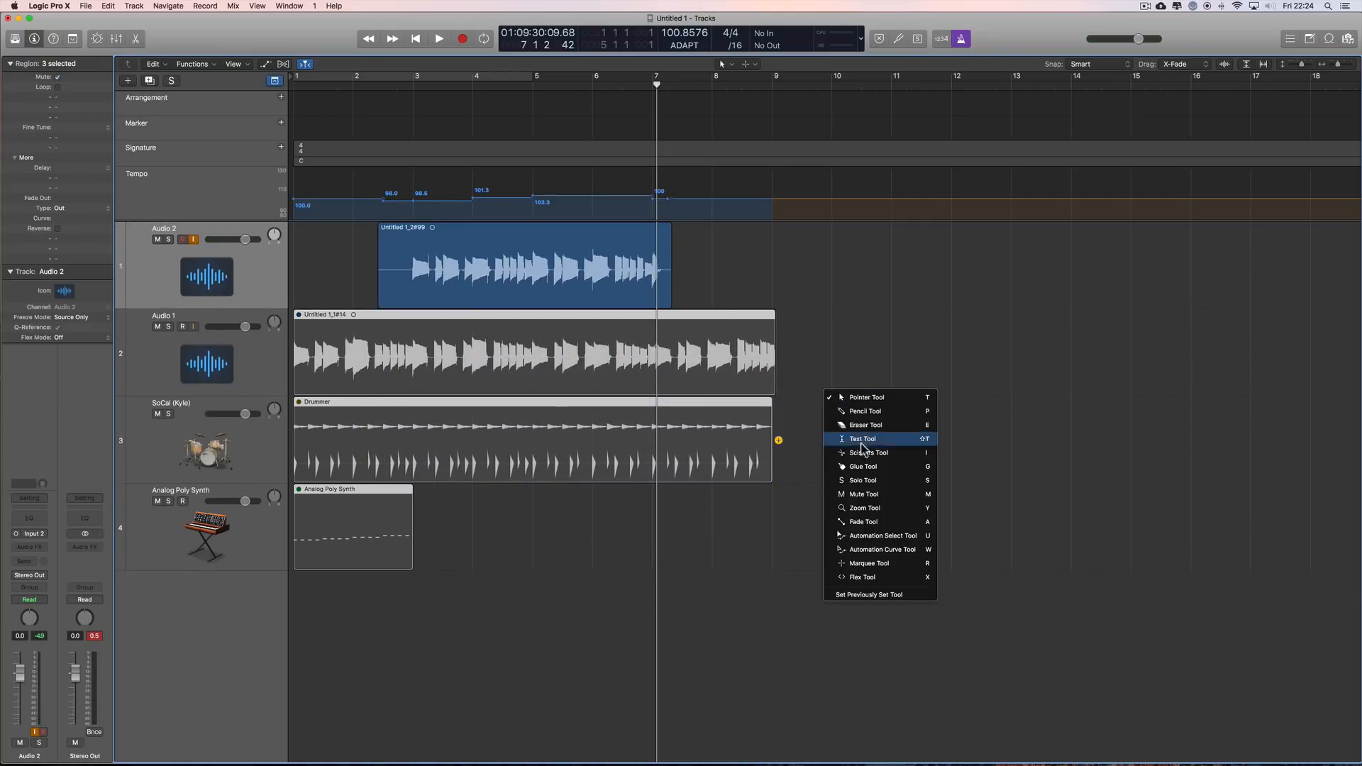
{"action": "left_click", "coordinate": [856, 493]}
{"action": "left_click", "coordinate": [693, 372]}
{"action": "key", "text": "t"}
{"action": "left_click", "coordinate": [839, 338]}
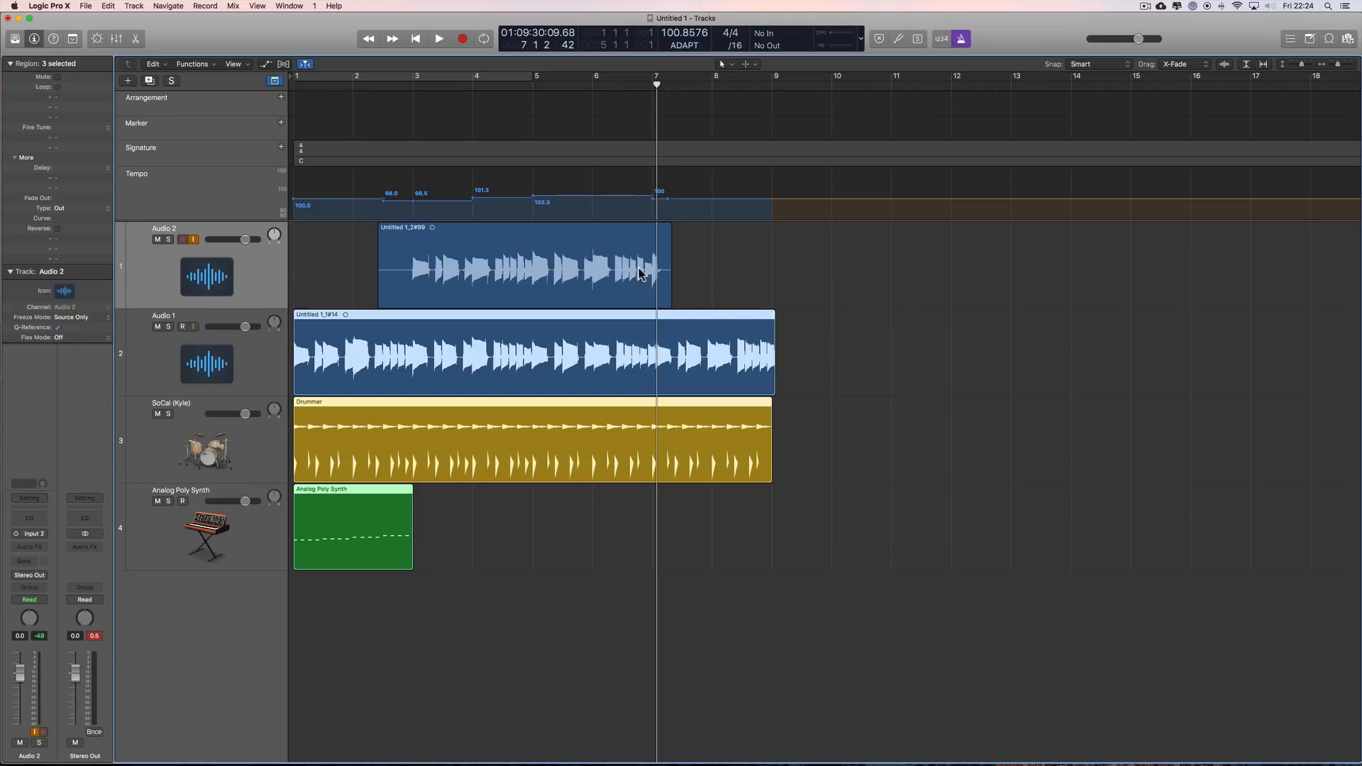
Step: Delete the Audio 2 take together with its audio file, and place the playhead at bar 4
{"action": "left_click", "coordinate": [539, 245]}
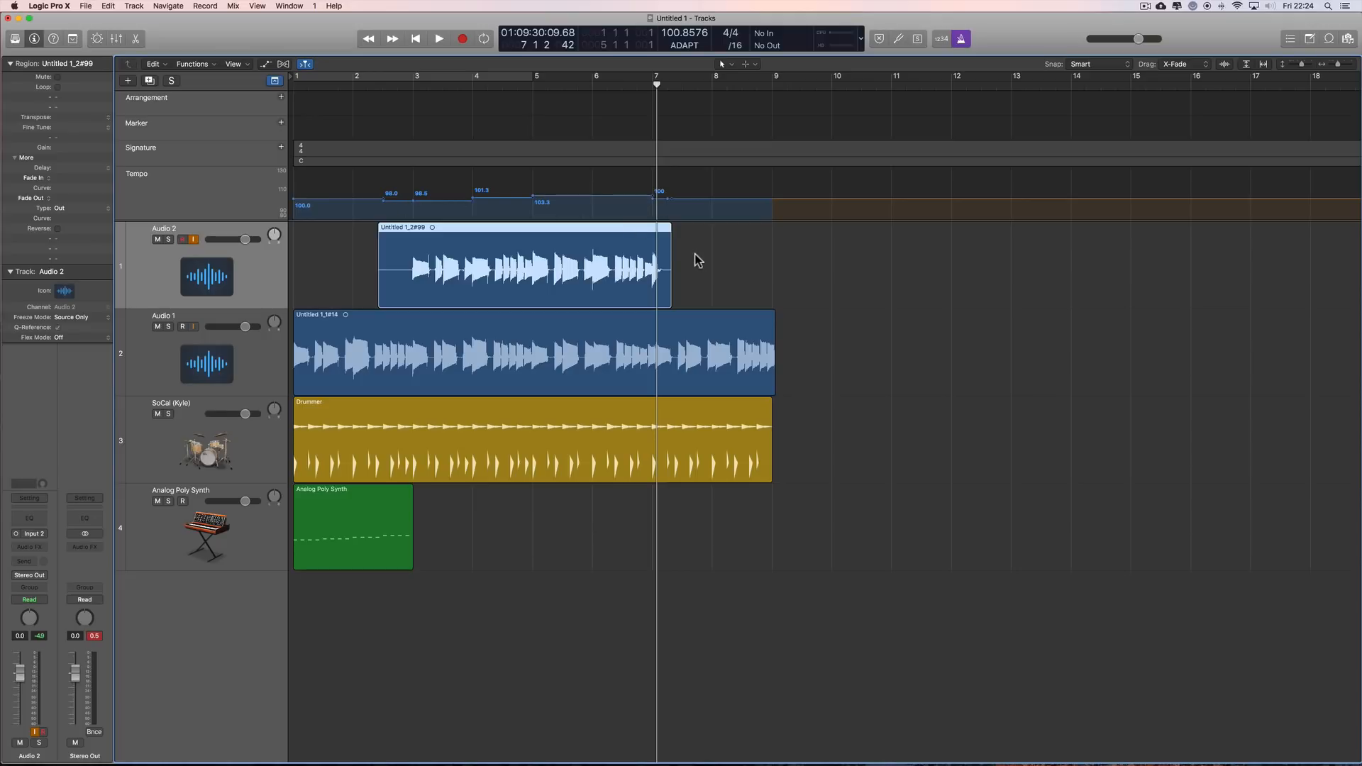
{"action": "key", "text": "BackSpace"}
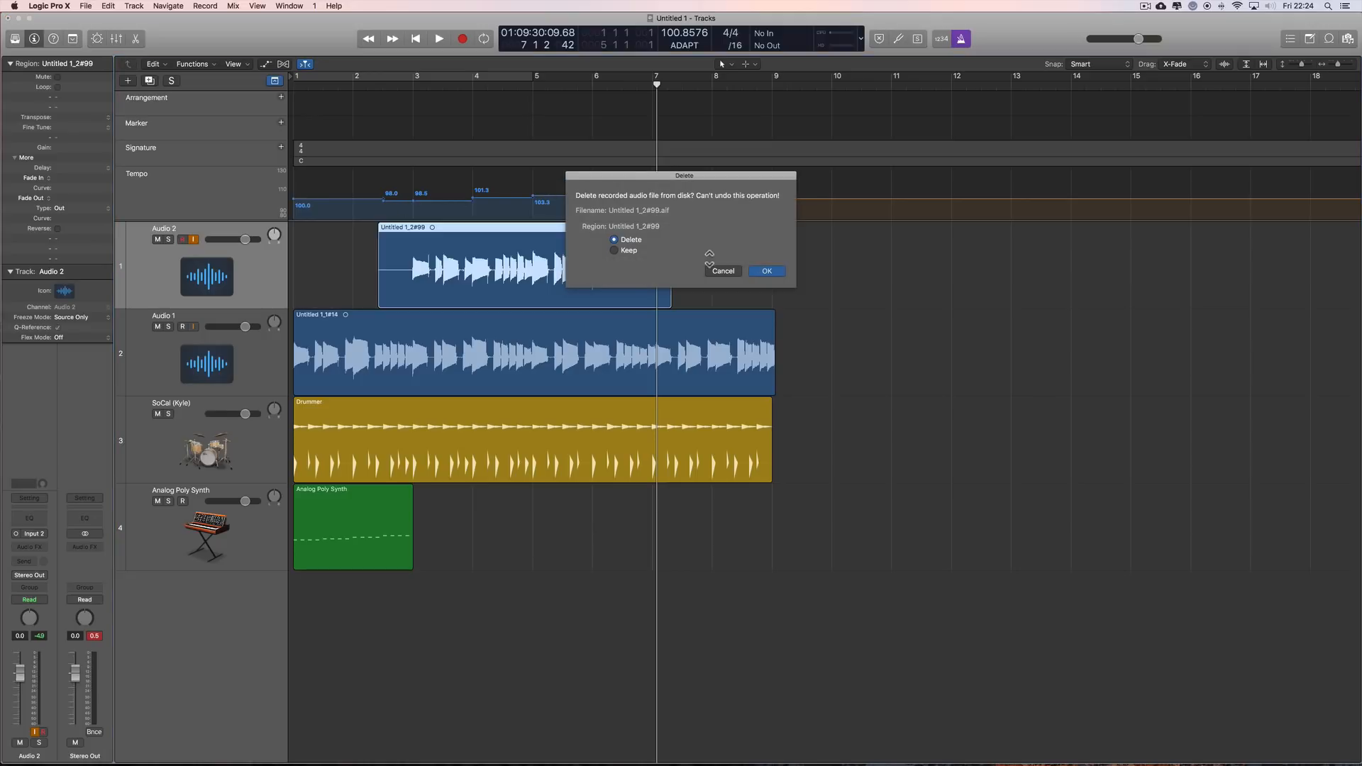
{"action": "left_click", "coordinate": [765, 273]}
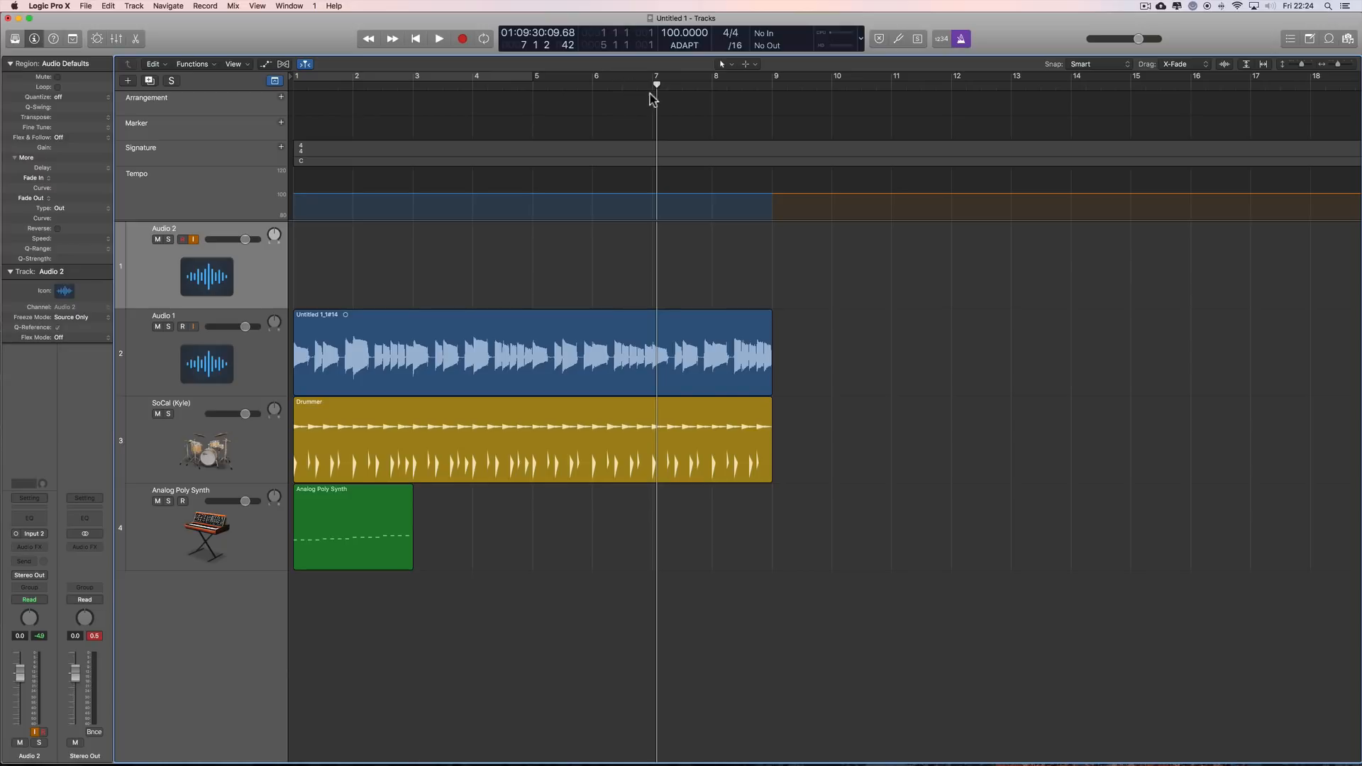
{"action": "left_click_drag", "start_coordinate": [657, 86], "coordinate": [469, 95]}
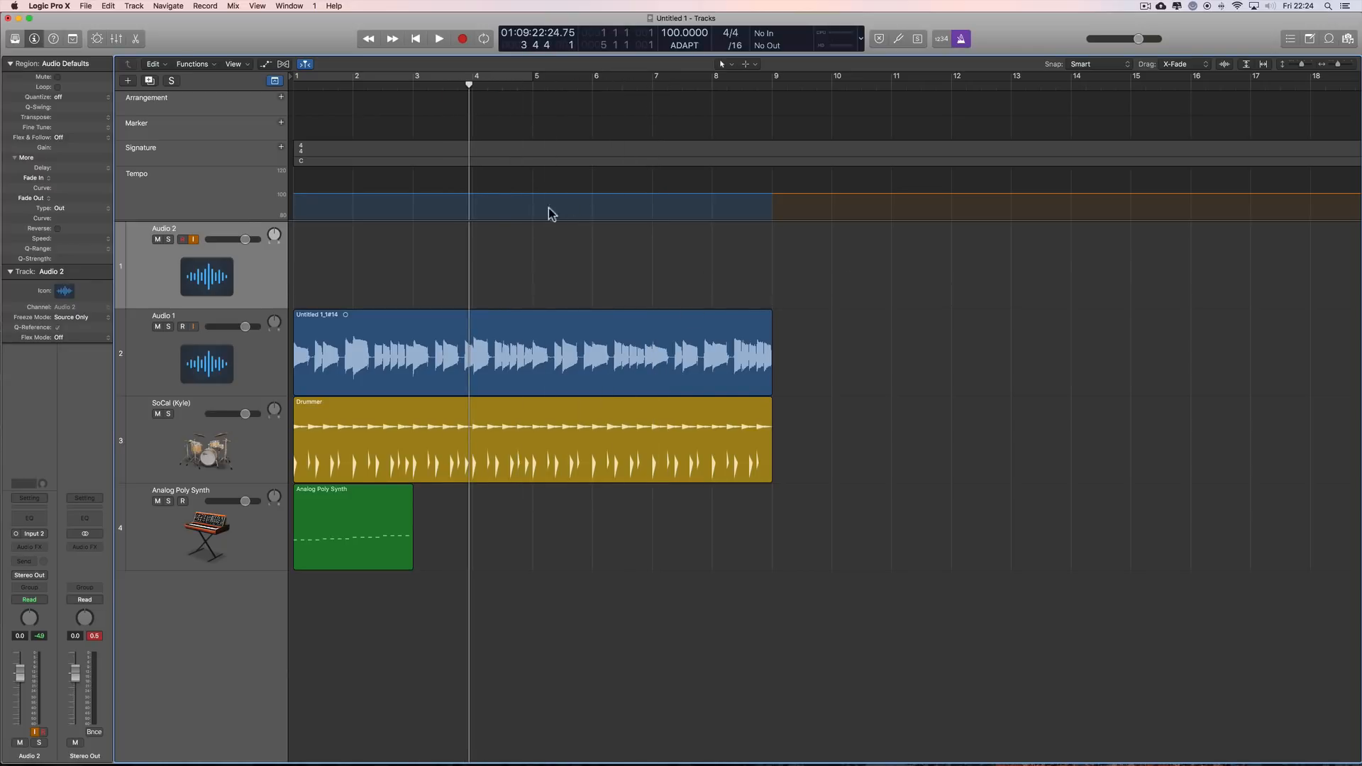
{"action": "mouse_move", "coordinate": [469, 93]}
{"action": "left_mouse_down"}
{"action": "mouse_move", "coordinate": [603, 106]}
{"action": "mouse_move", "coordinate": [462, 106]}
{"action": "mouse_move", "coordinate": [474, 108]}
{"action": "left_mouse_up"}
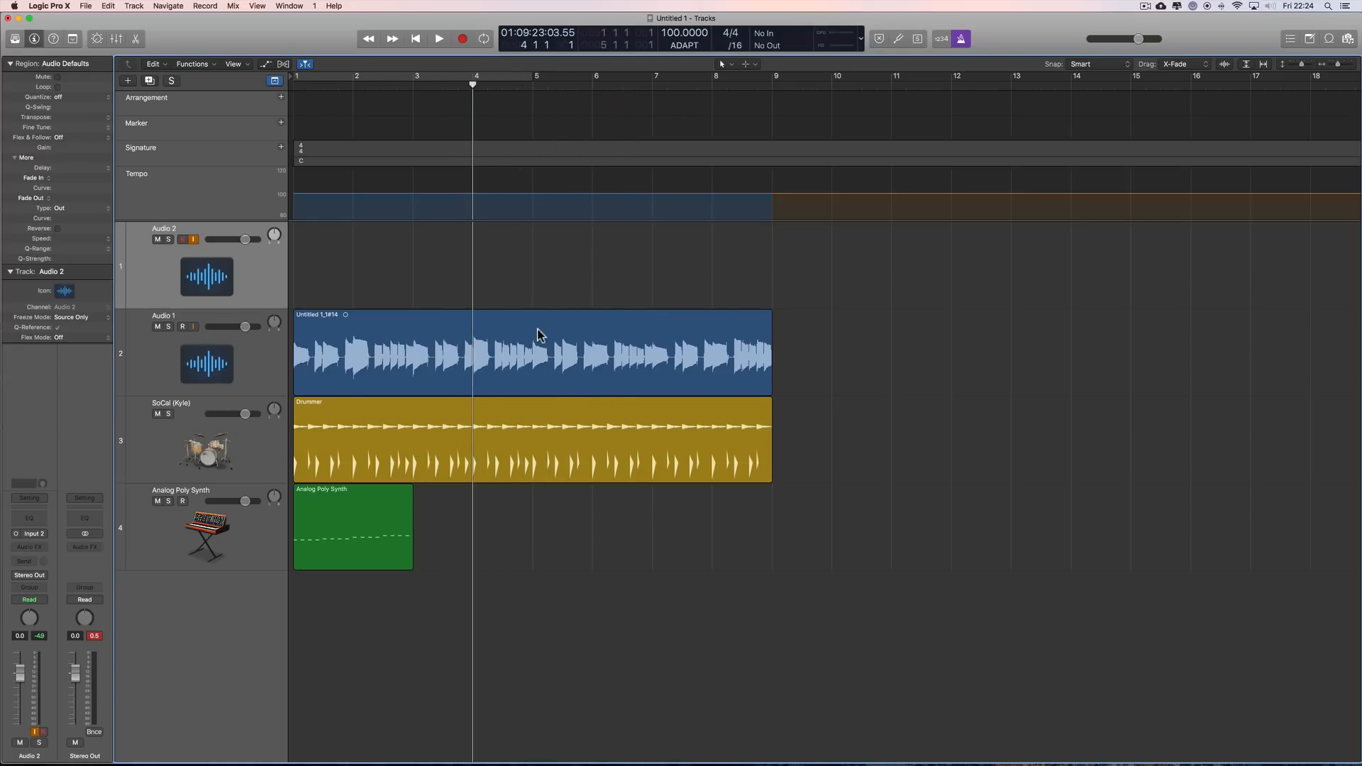
Step: Turn off the metronome and mute the Audio 1, SoCal (Kyle) and Analog Poly Synth tracks
{"action": "left_click_drag", "start_coordinate": [803, 353], "coordinate": [365, 575]}
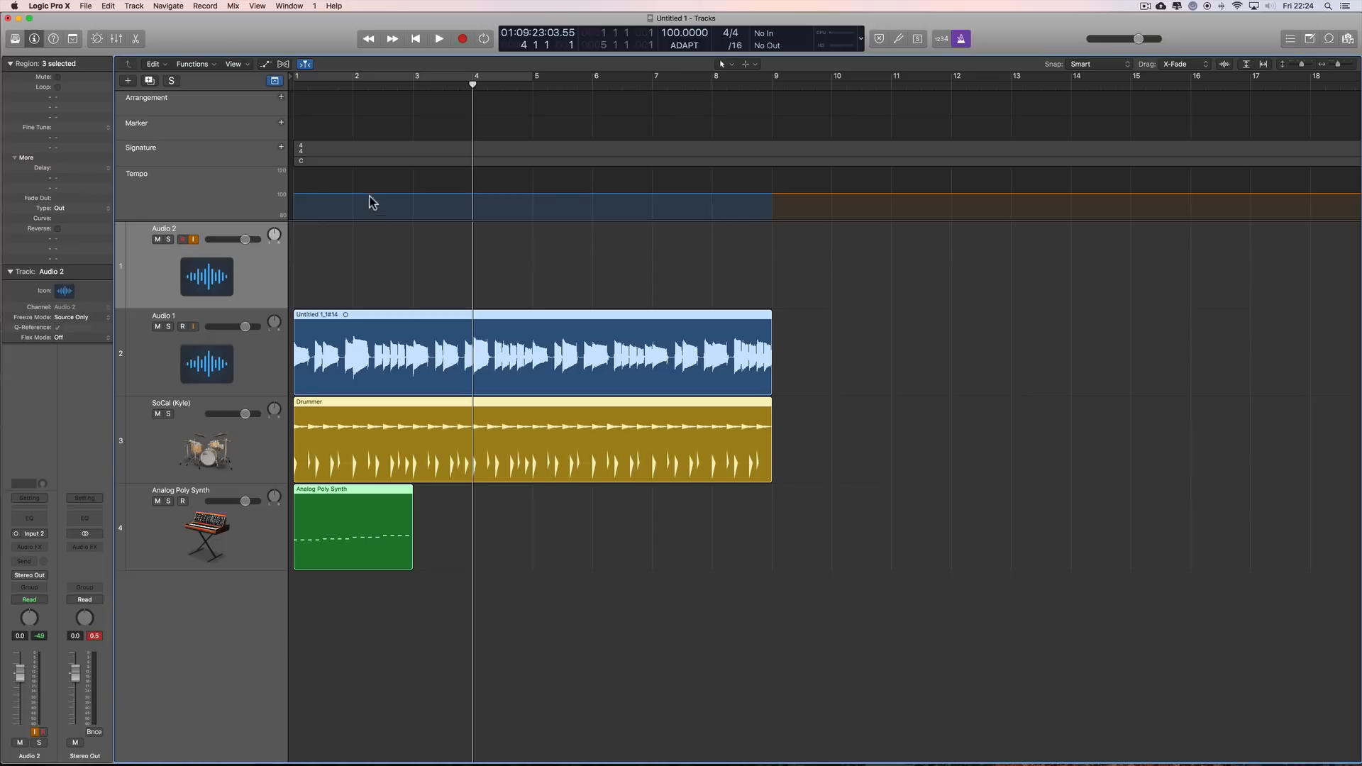
{"action": "key", "text": "k"}
{"action": "left_click_drag", "start_coordinate": [156, 327], "coordinate": [158, 501]}
Step: Record a faster take on Audio 2 starting at bar 2 while the other tracks are muted
{"action": "left_click", "coordinate": [354, 89]}
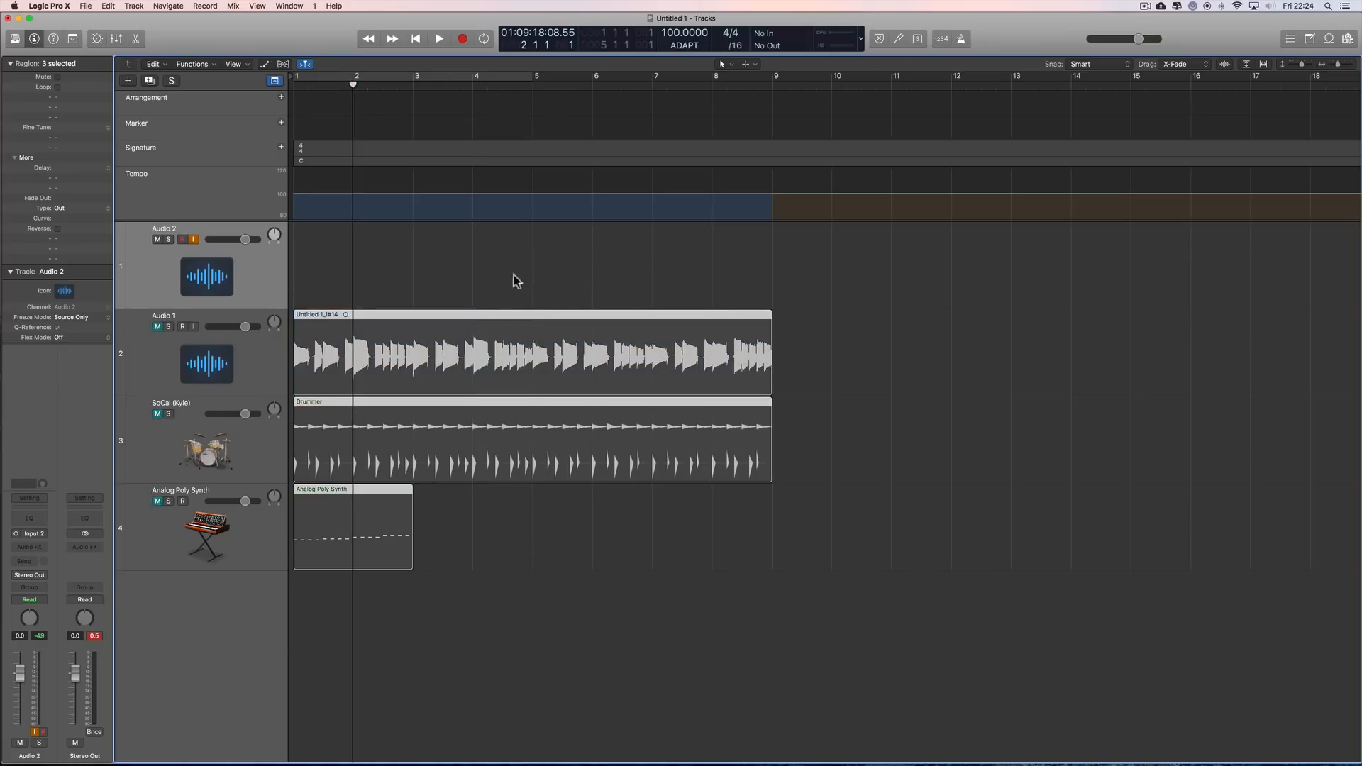
{"action": "left_click", "coordinate": [461, 42]}
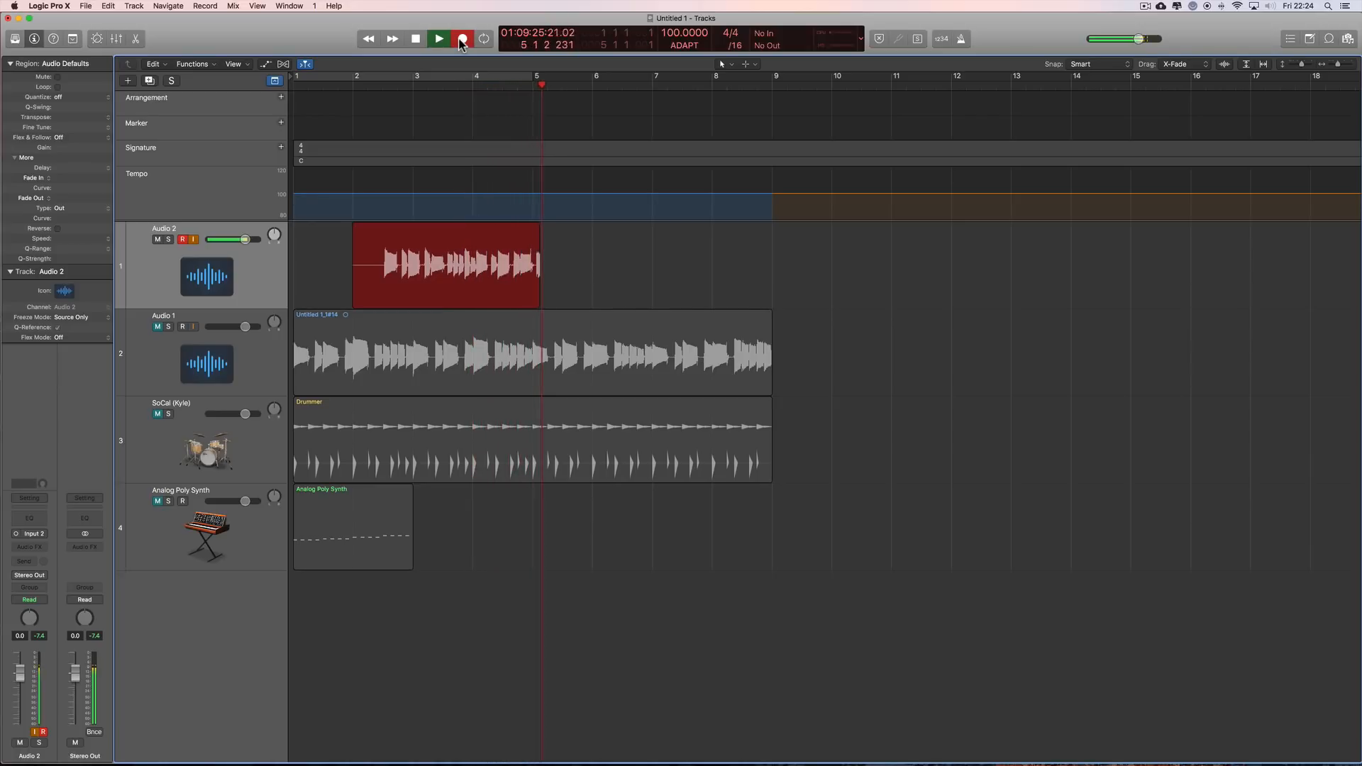
{"action": "key", "text": "space"}
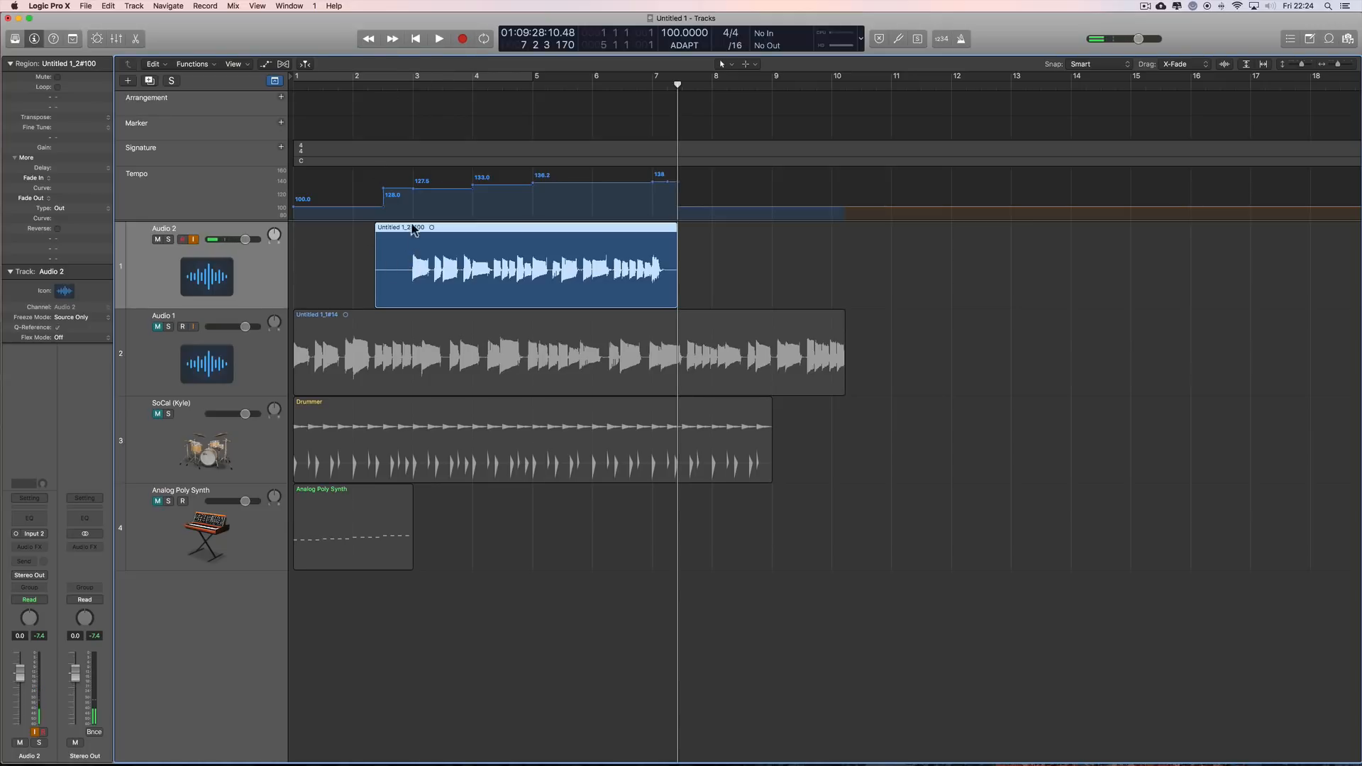
Step: Play the new Audio 2 take from bar 3 to about bar 7 with the metronome on
{"action": "left_click", "coordinate": [413, 87]}
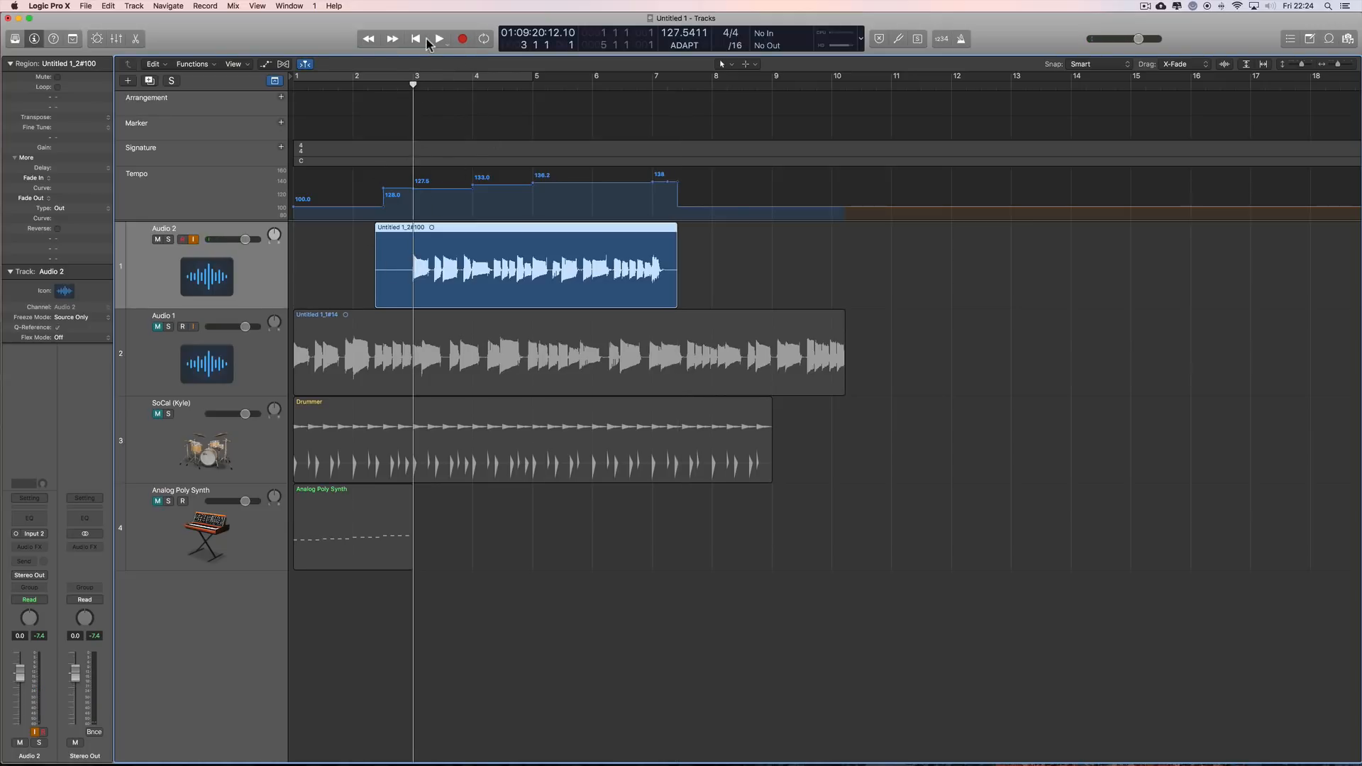
{"action": "left_click", "coordinate": [961, 40]}
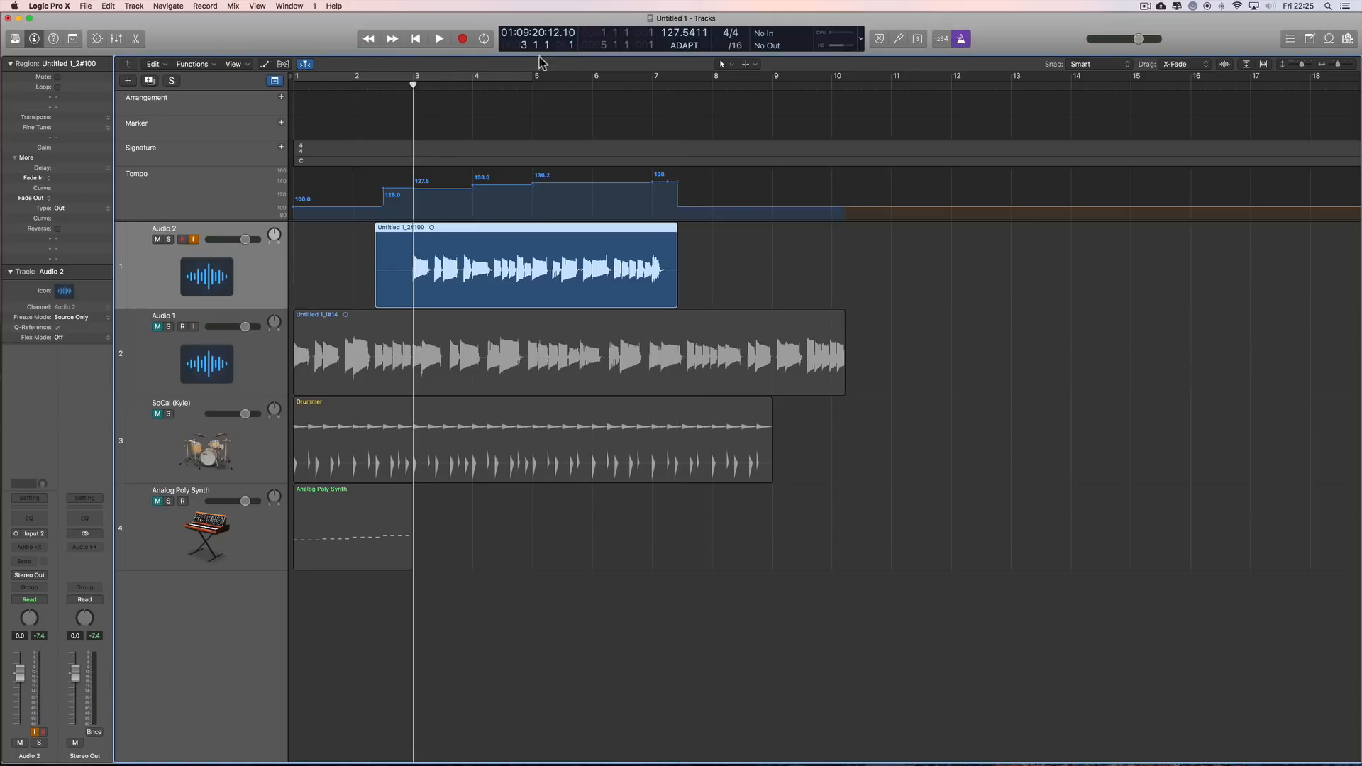
{"action": "left_click", "coordinate": [440, 39]}
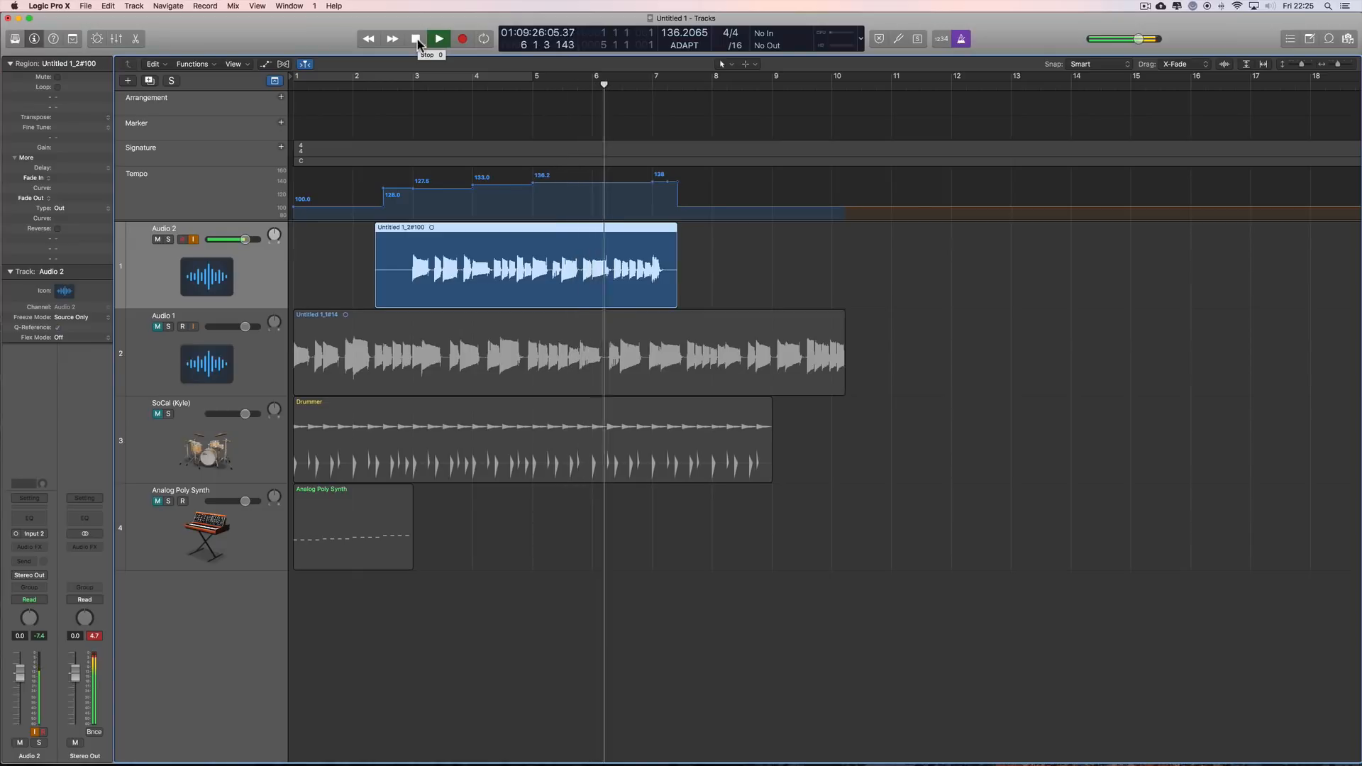
{"action": "key", "text": "space"}
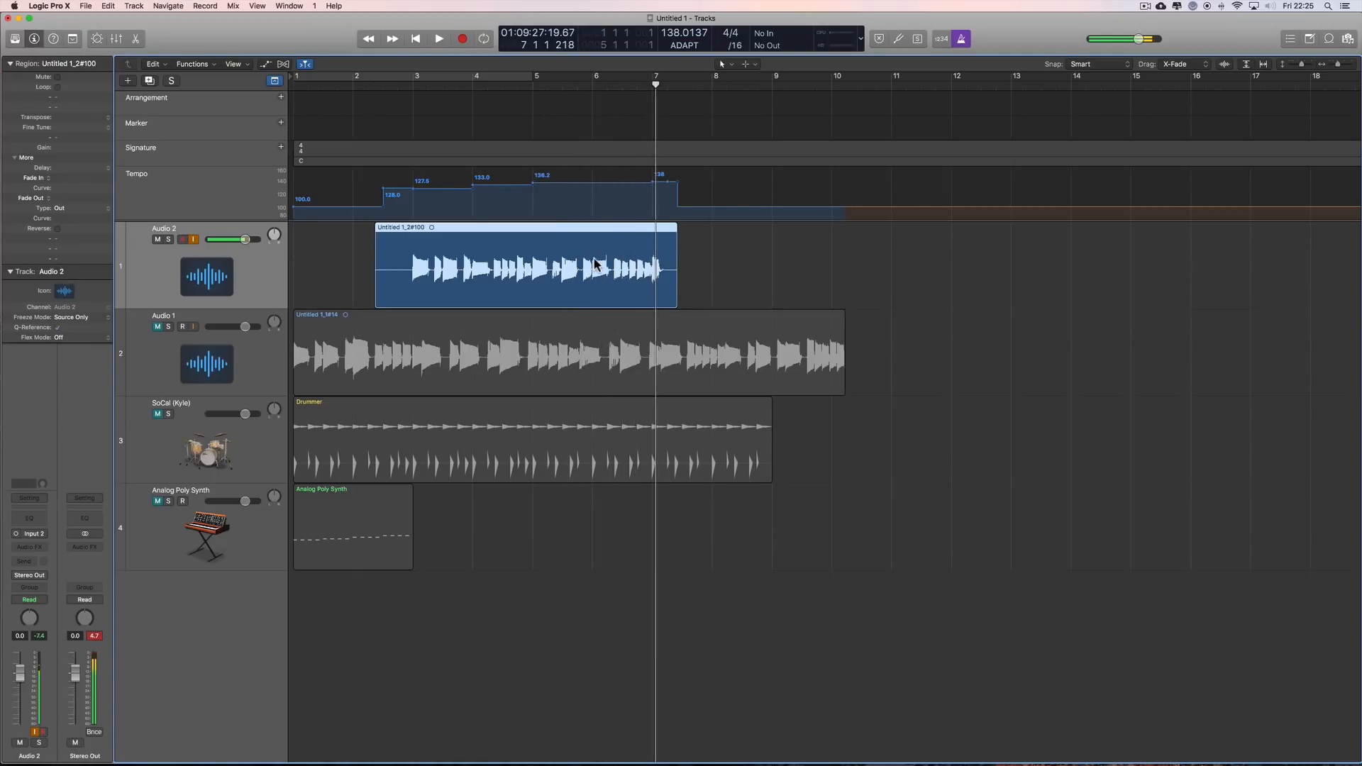
Step: Unmute the Audio 1, SoCal (Kyle) and Analog Poly Synth tracks, and delete the Audio 2 take with its audio file
{"action": "left_click", "coordinate": [161, 334], "text": "shift"}
{"action": "left_click", "coordinate": [158, 469], "text": "shift"}
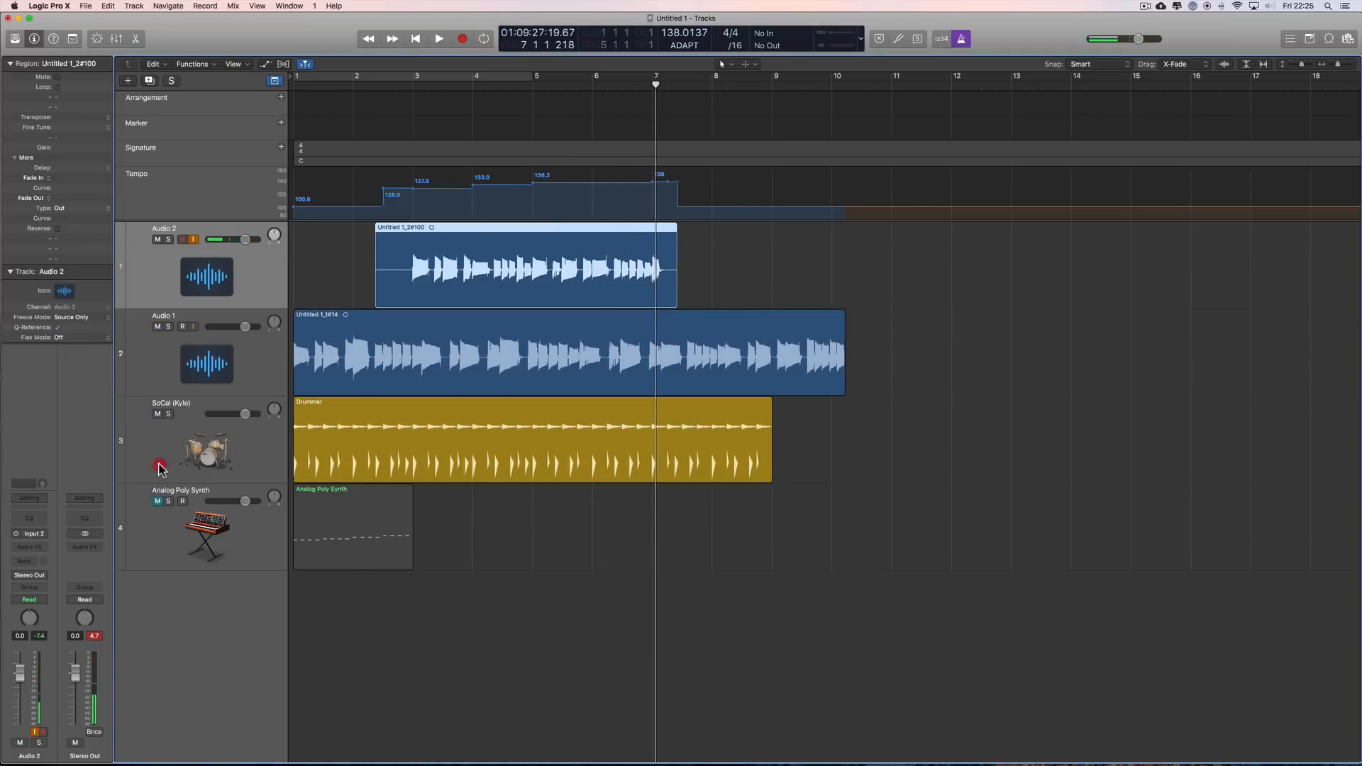
{"action": "left_click", "coordinate": [159, 499], "text": "shift"}
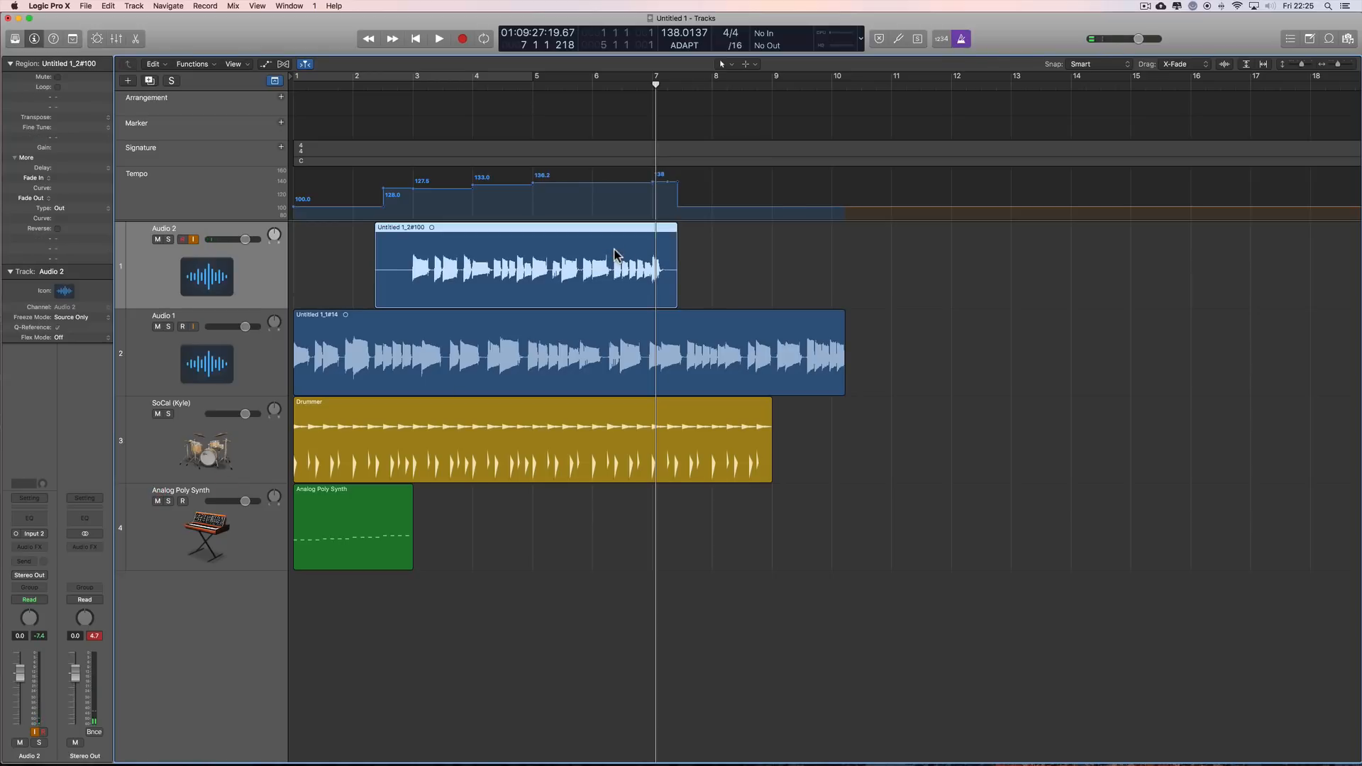
{"action": "key", "text": "Delete"}
{"action": "left_click", "coordinate": [766, 270]}
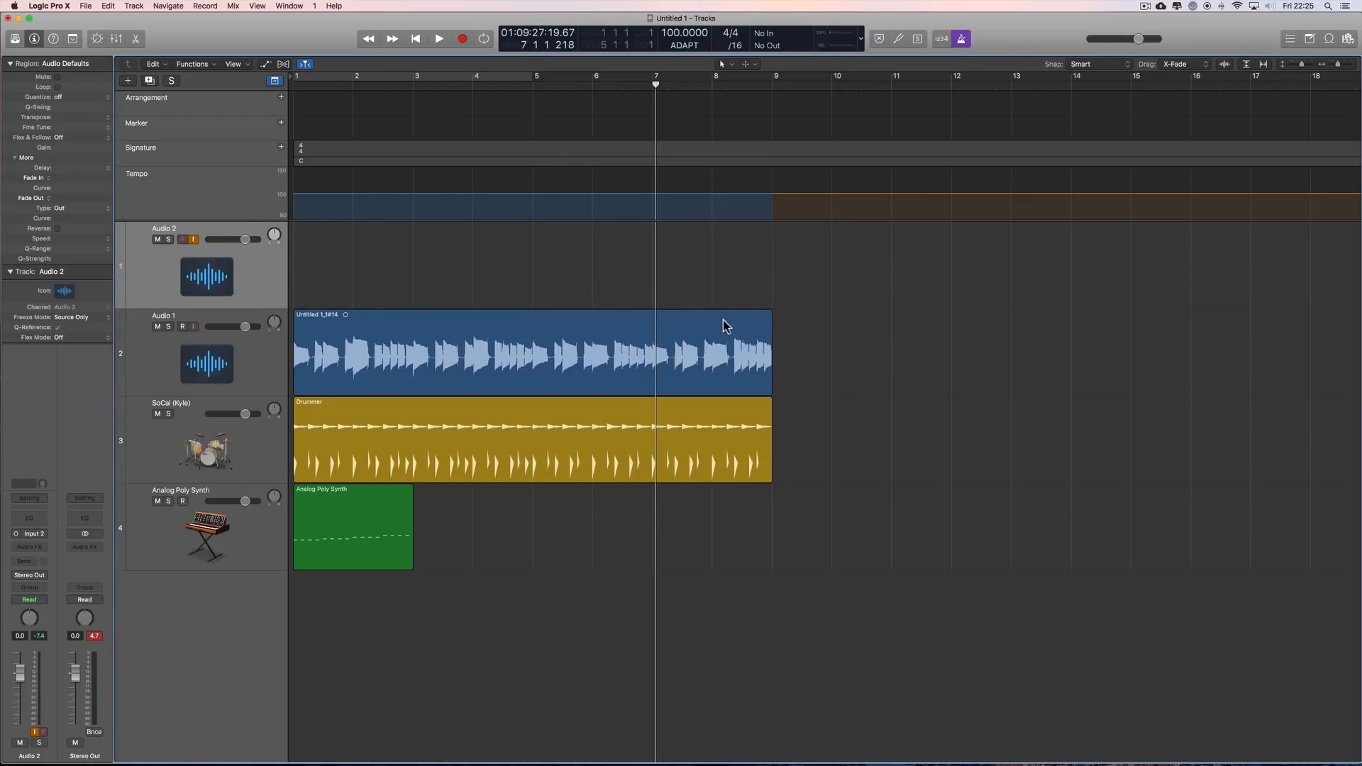
Step: Turn off the metronome and place the playhead at bar 11, past the end of the existing regions
{"action": "left_click_drag", "start_coordinate": [655, 85], "coordinate": [428, 127]}
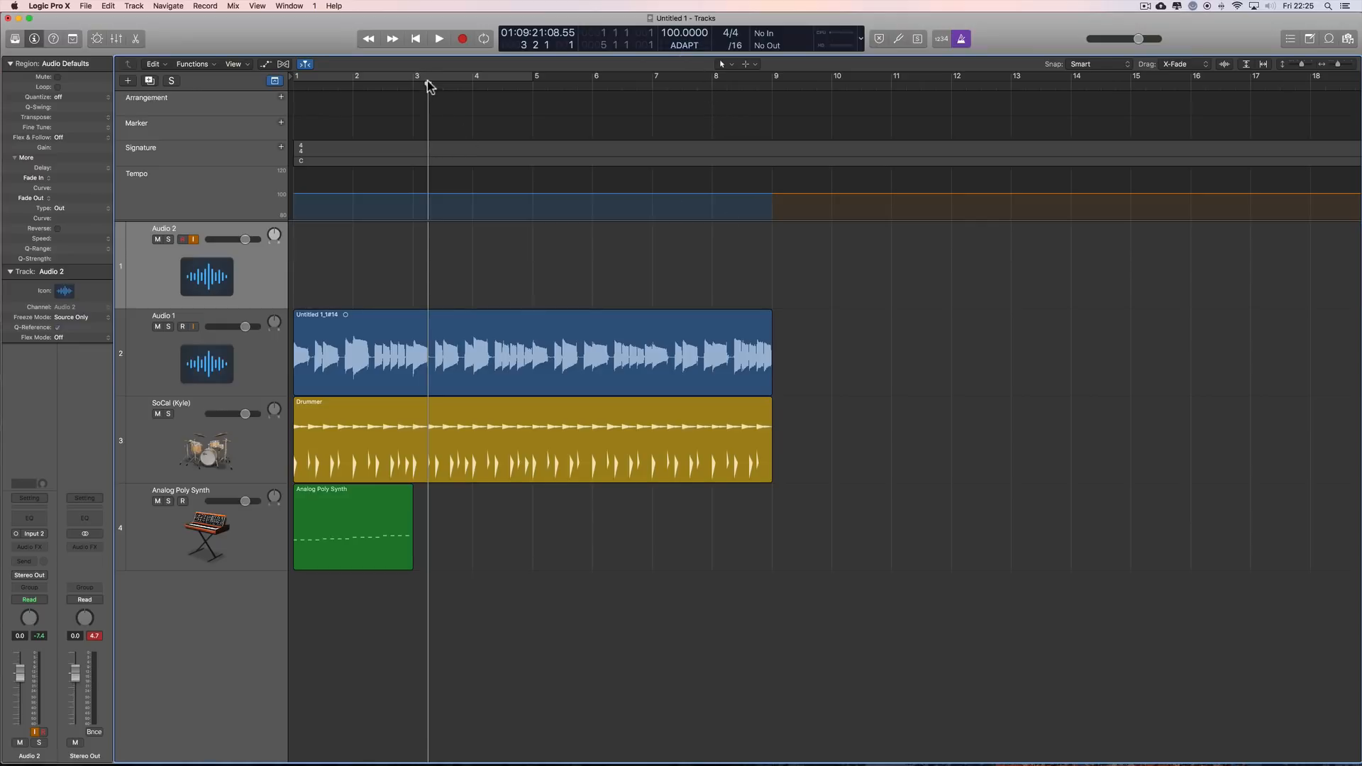
{"action": "left_click_drag", "start_coordinate": [428, 82], "coordinate": [951, 249]}
{"action": "left_click", "coordinate": [961, 38]}
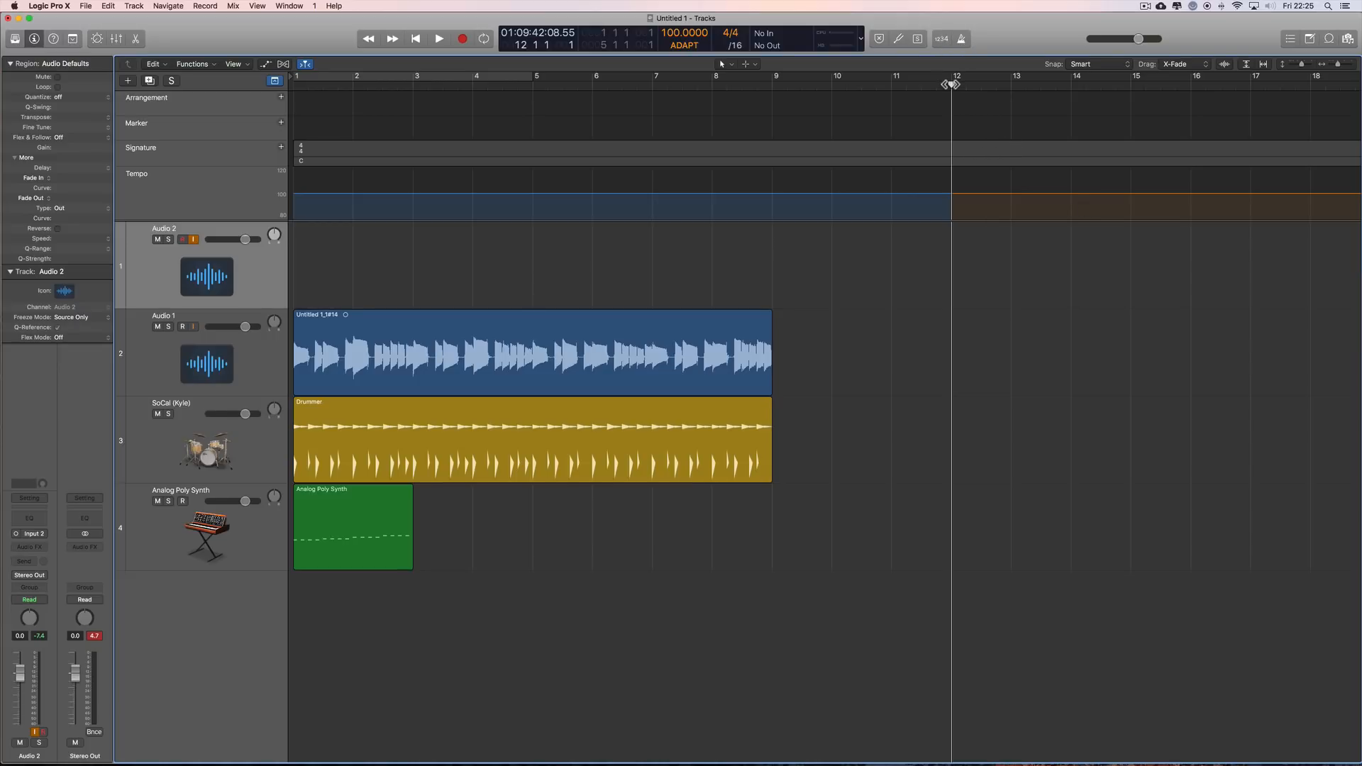
{"action": "left_click_drag", "start_coordinate": [950, 84], "coordinate": [893, 127]}
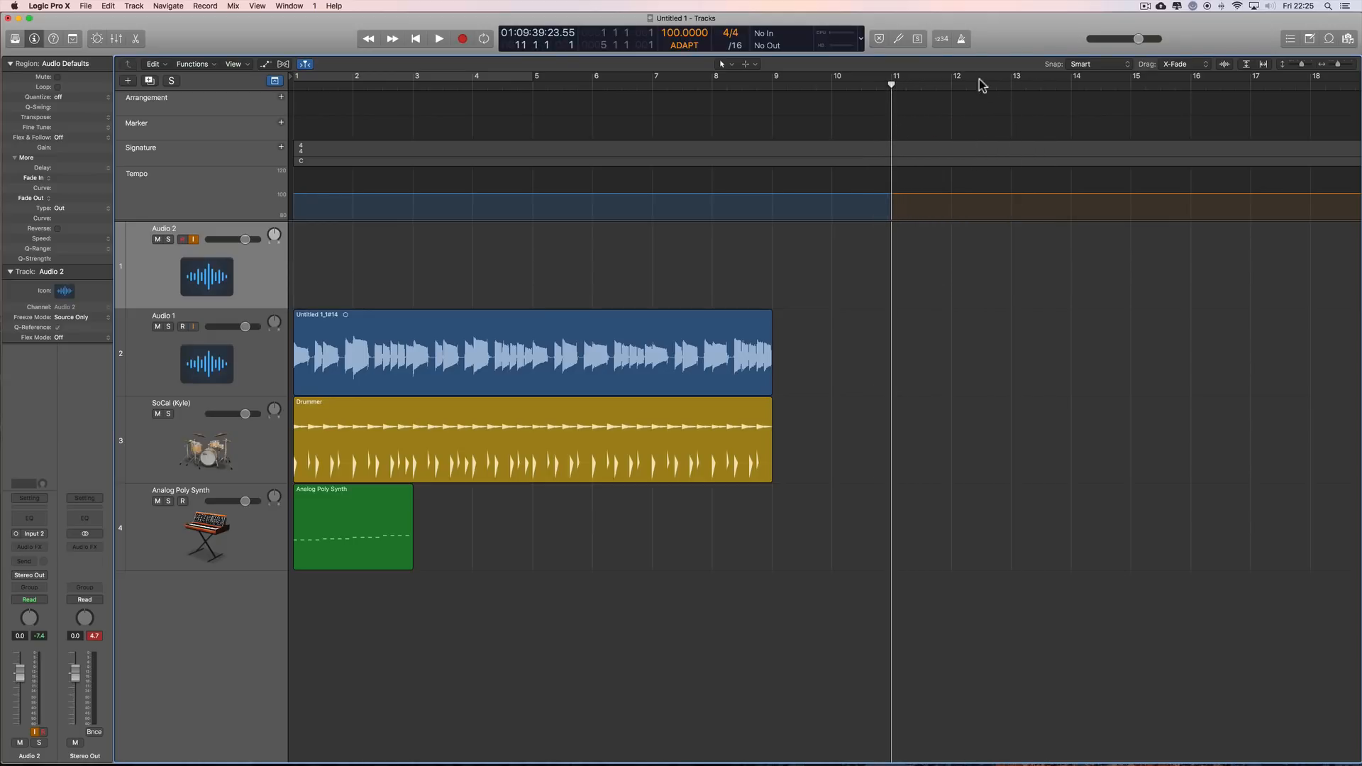
{"action": "left_click", "coordinate": [942, 39]}
{"action": "left_click", "coordinate": [942, 40]}
Step: Place the playhead at bar 3, select the three existing regions, and clear the selection
{"action": "left_click_drag", "start_coordinate": [891, 89], "coordinate": [386, 112]}
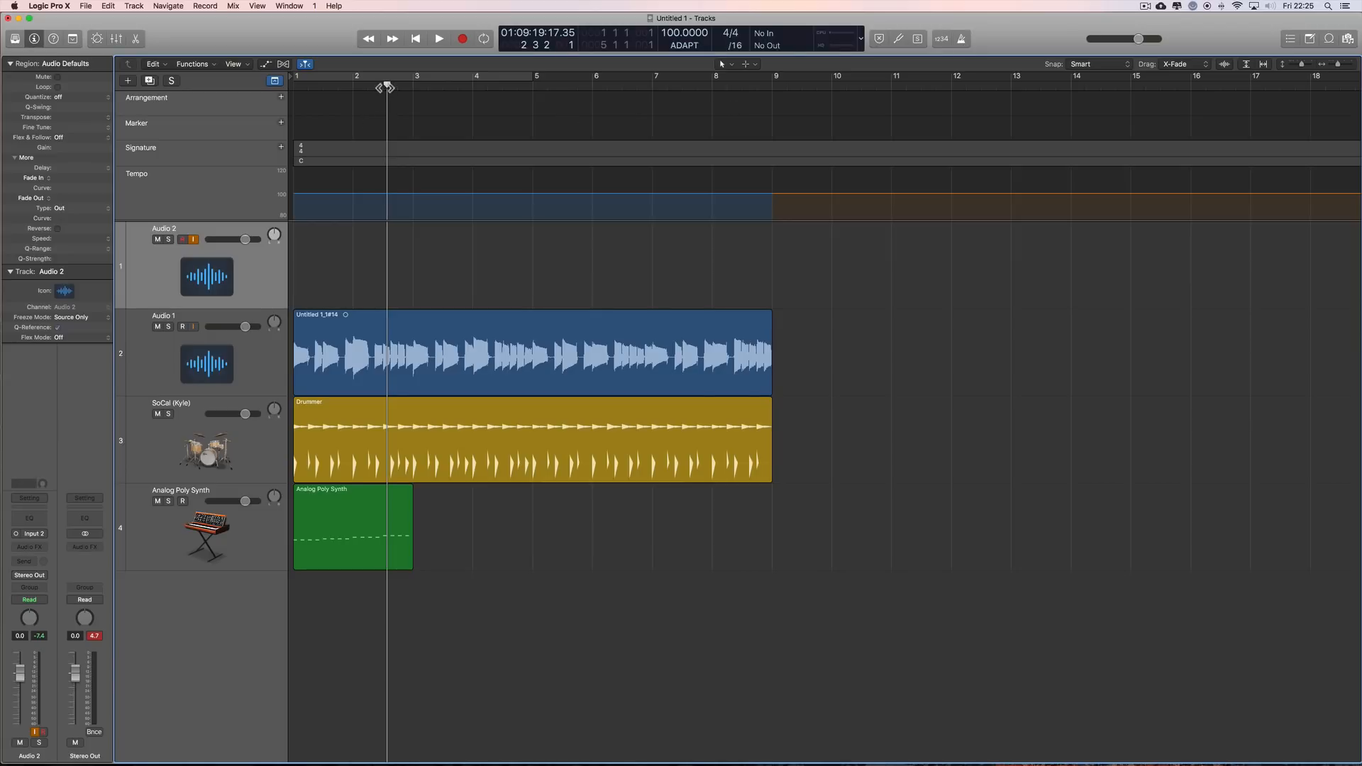
{"action": "left_click_drag", "start_coordinate": [387, 87], "coordinate": [412, 85]}
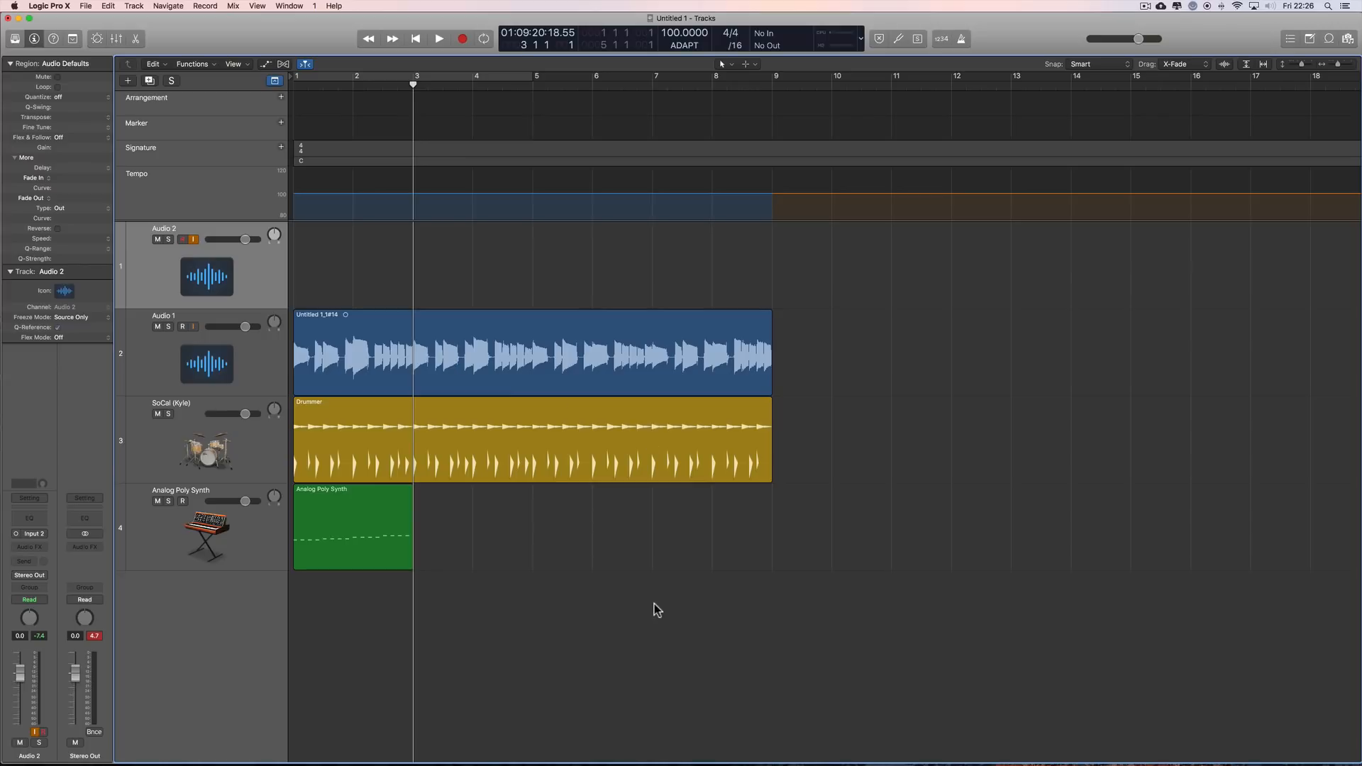
{"action": "left_click_drag", "start_coordinate": [654, 597], "coordinate": [385, 354]}
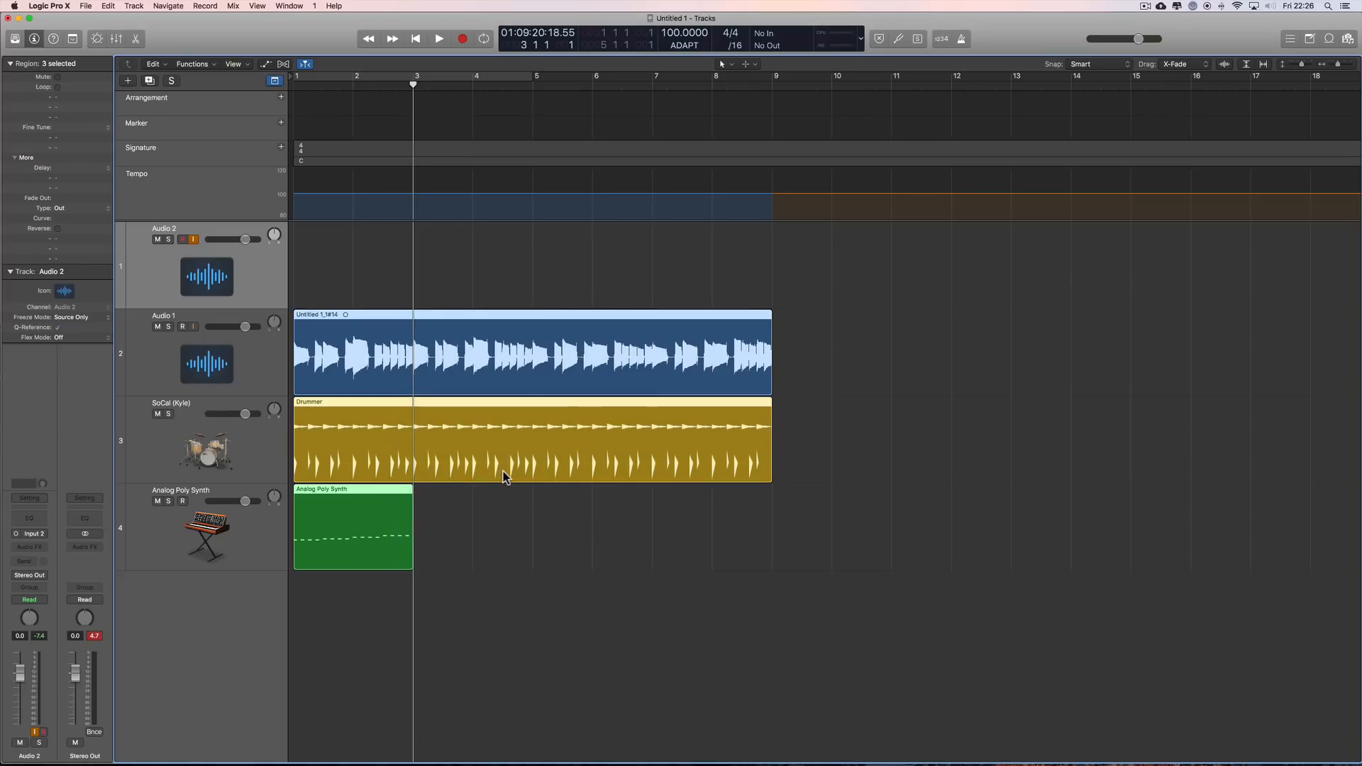
{"action": "left_click", "coordinate": [486, 286]}
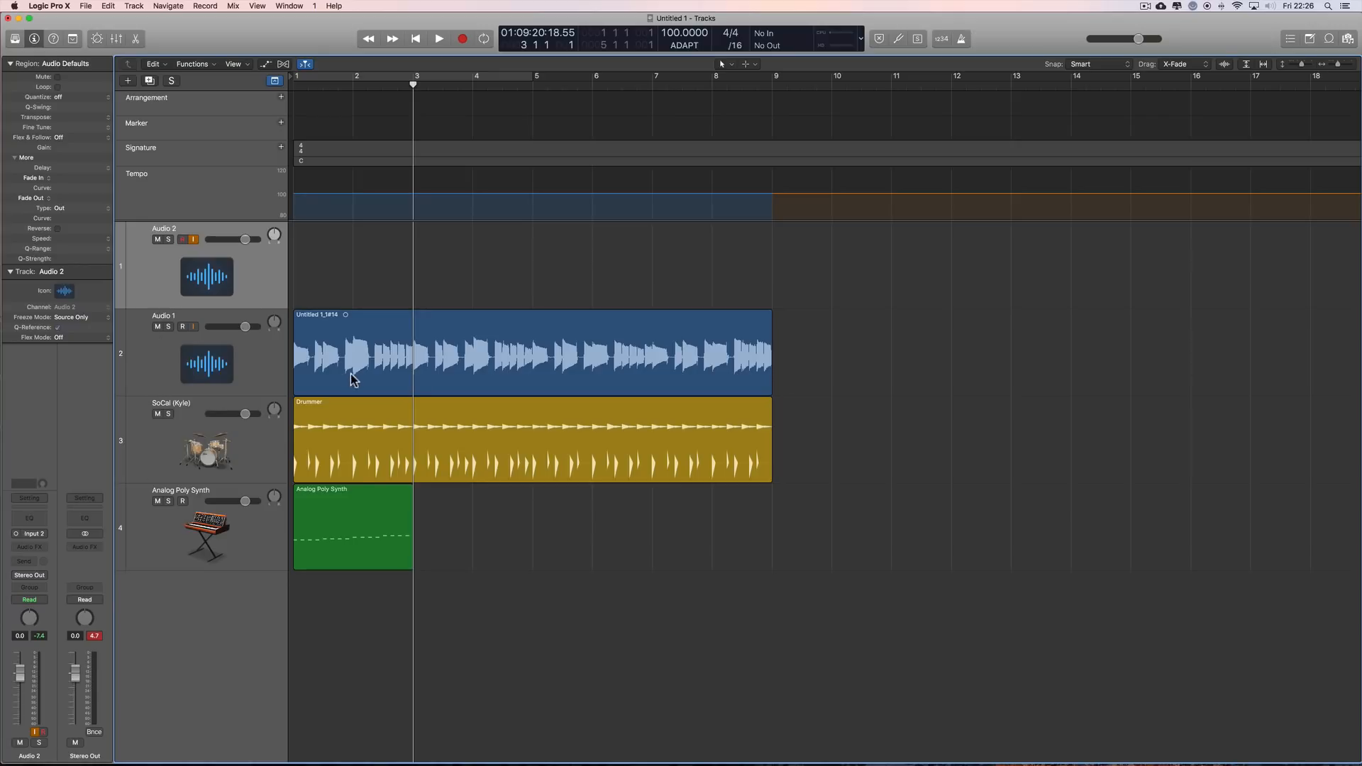
Step: Place the playhead at bar 2 and set the project's Smart Tempo mode to AUTO
{"action": "left_click_drag", "start_coordinate": [414, 92], "coordinate": [352, 89]}
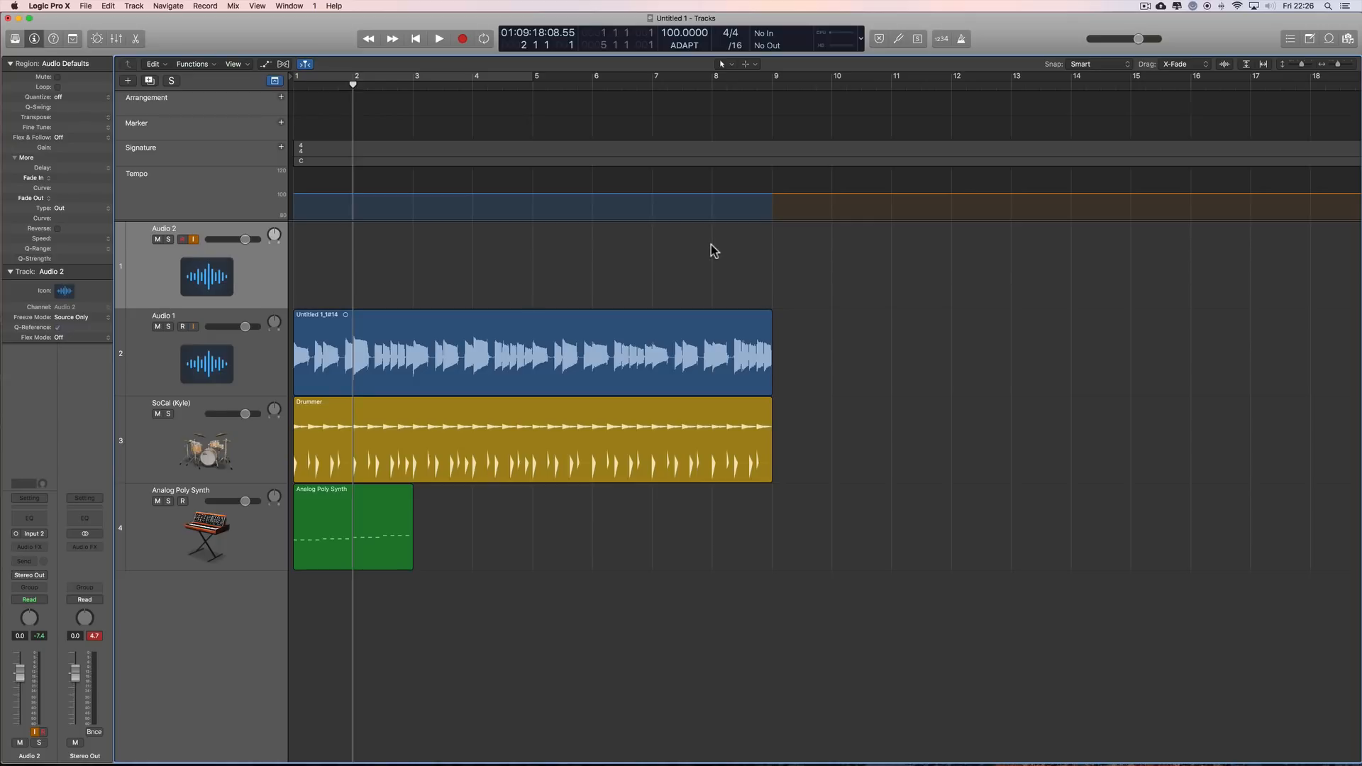
{"action": "left_click", "coordinate": [683, 47]}
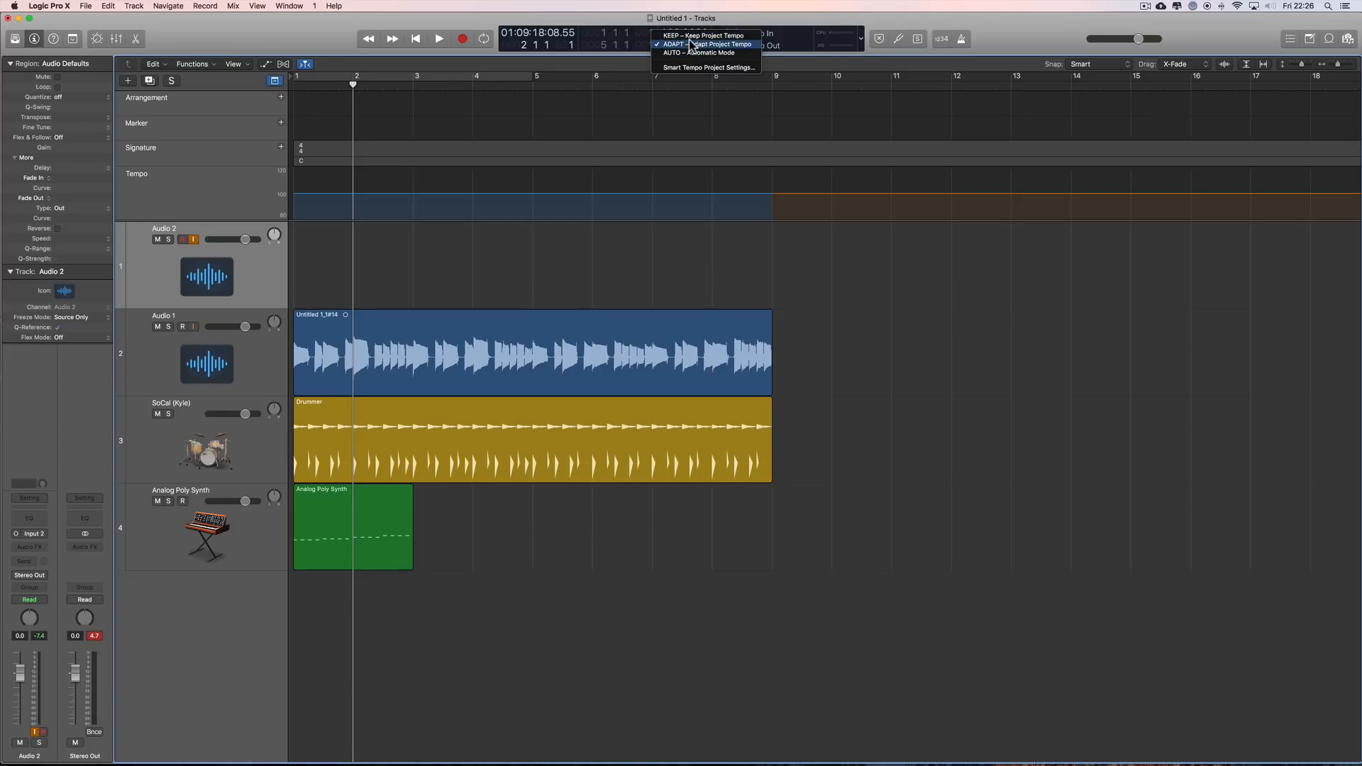
{"action": "left_click", "coordinate": [1045, 44]}
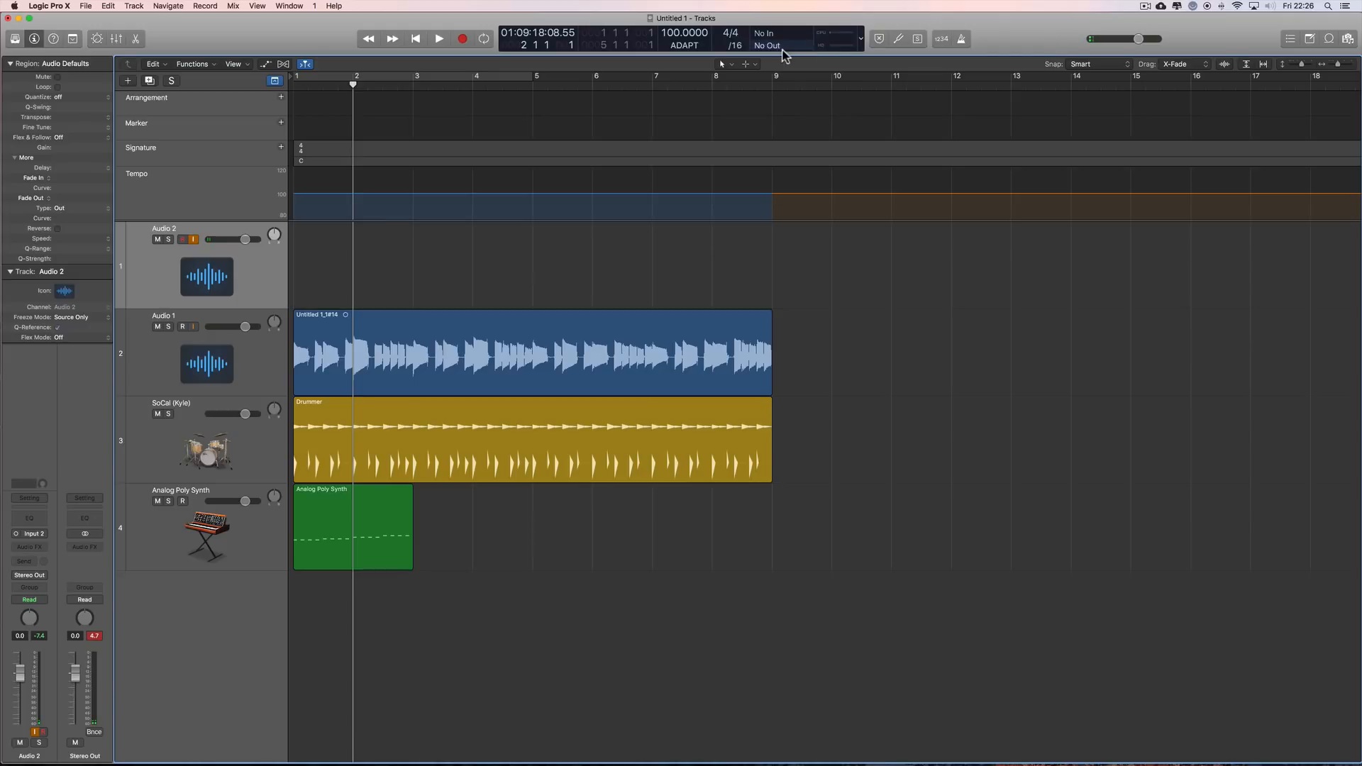
{"action": "left_click", "coordinate": [679, 46]}
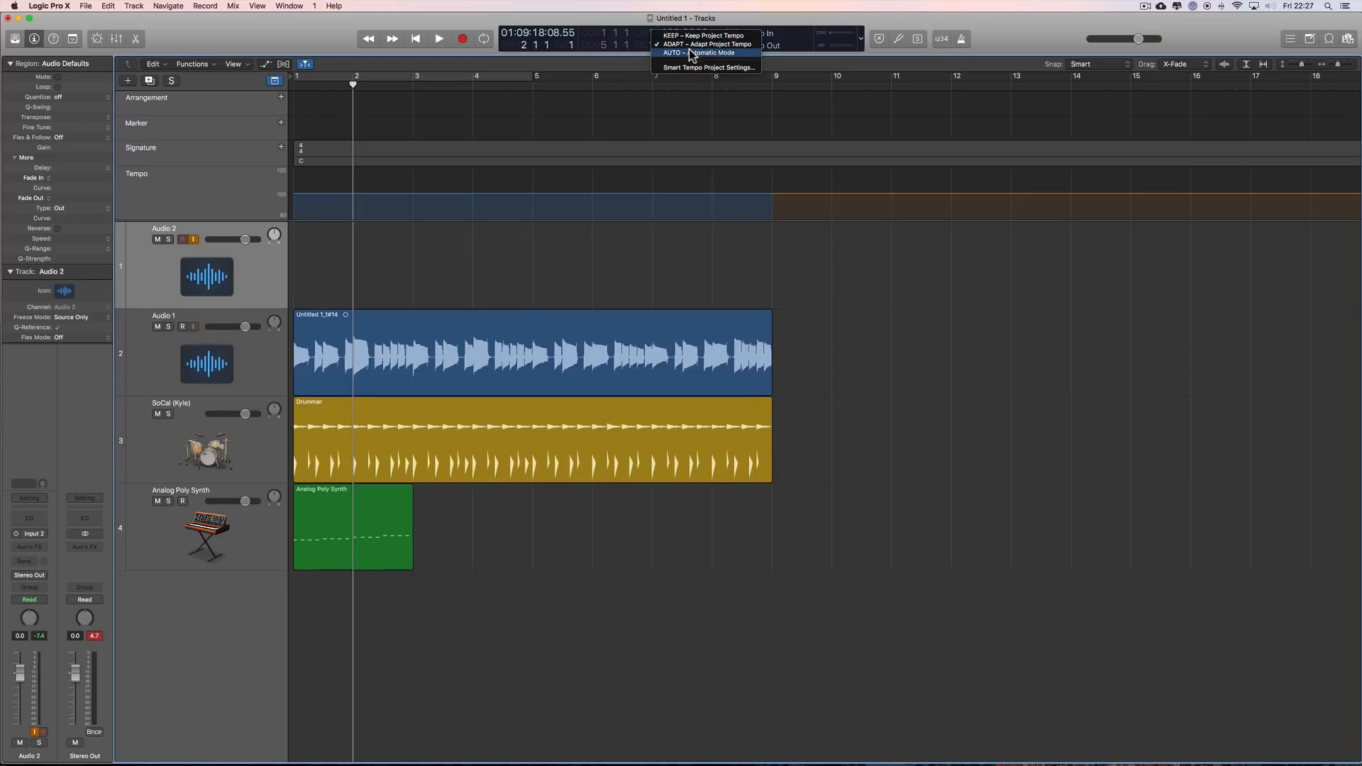
{"action": "left_click", "coordinate": [692, 53]}
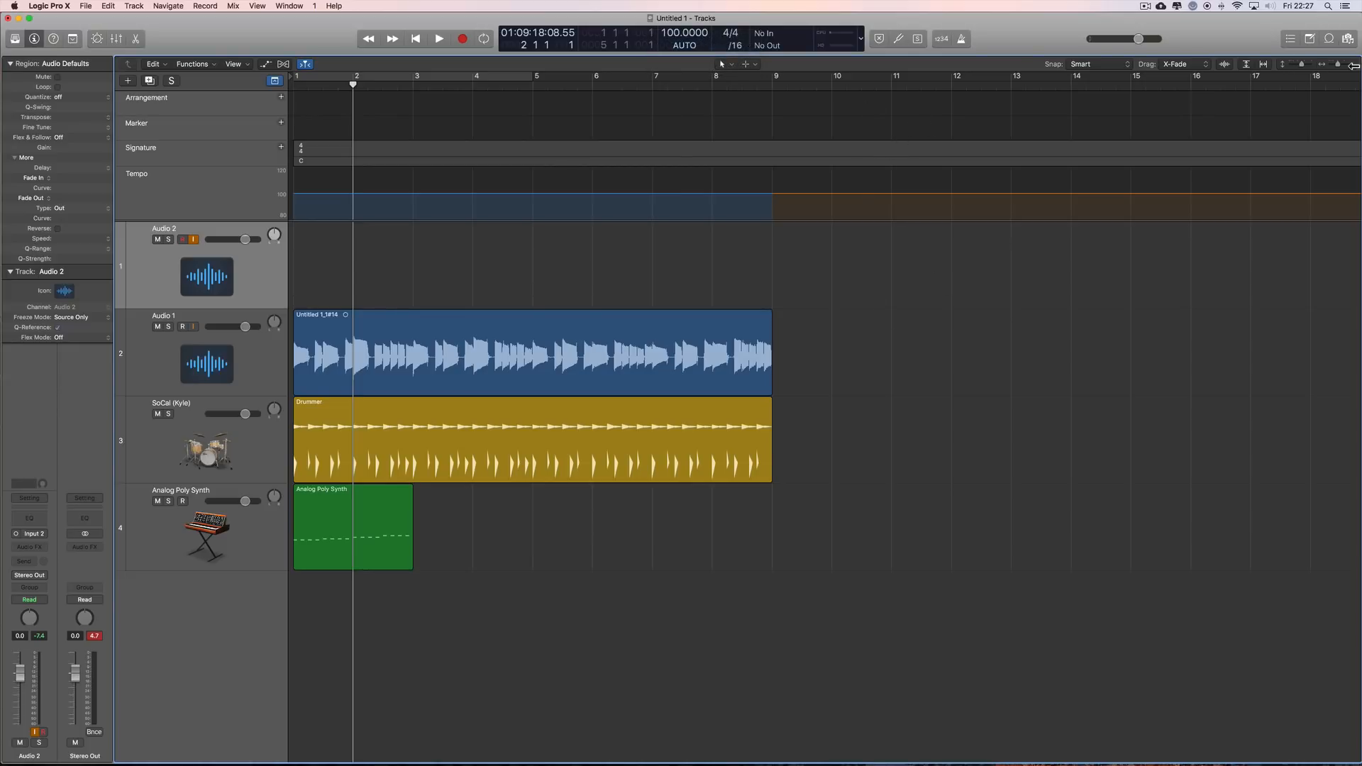
Step: Record a free take on Audio 2 starting at bar 13, past the existing regions, with the metronome off
{"action": "left_click_drag", "start_coordinate": [1335, 65], "coordinate": [1333, 64]}
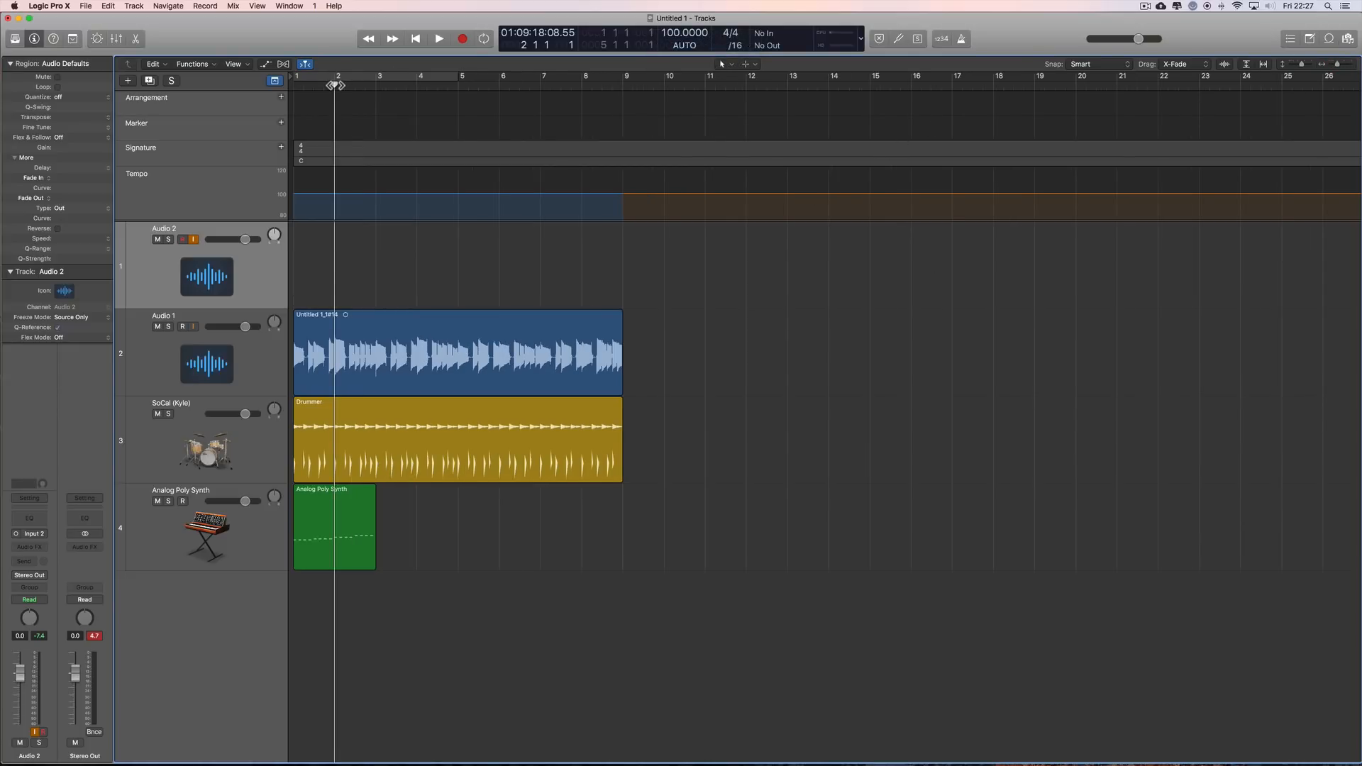
{"action": "left_click_drag", "start_coordinate": [335, 86], "coordinate": [787, 156]}
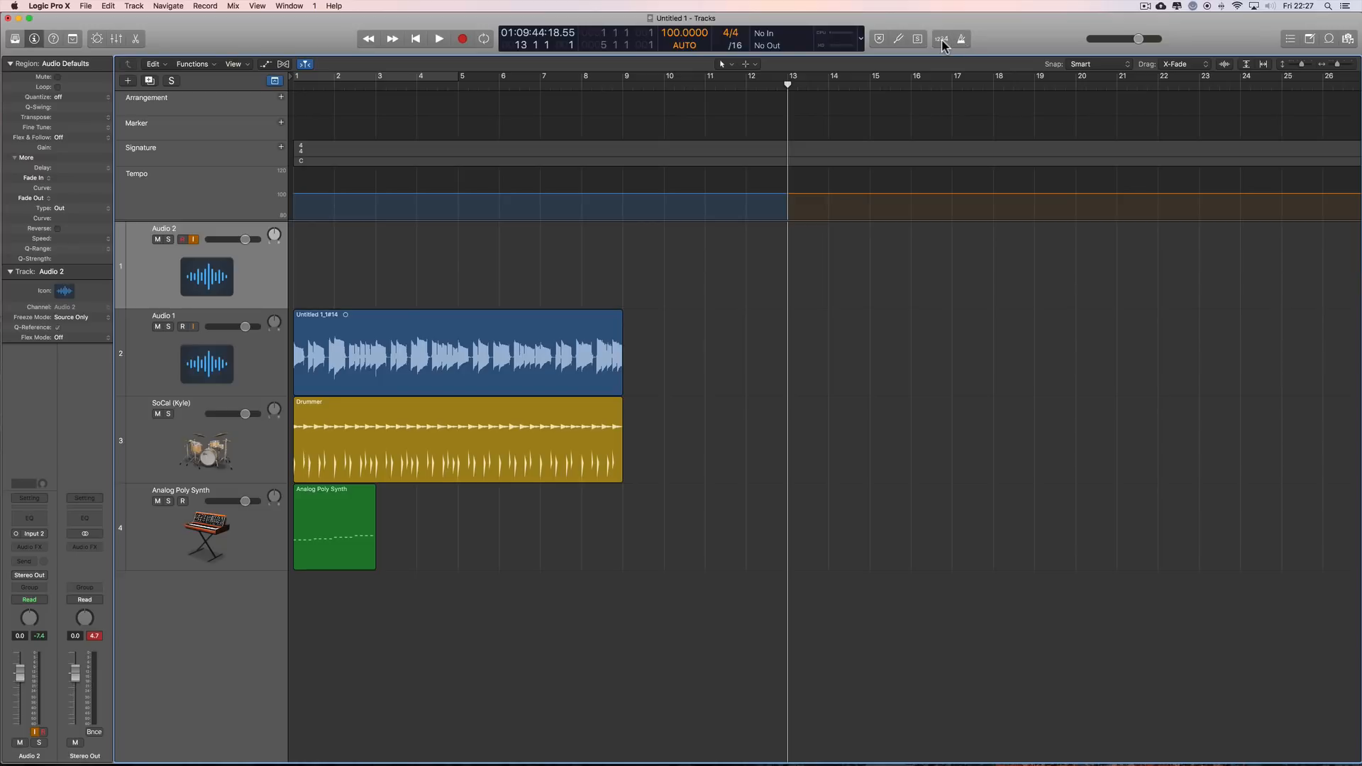
{"action": "left_click", "coordinate": [463, 38]}
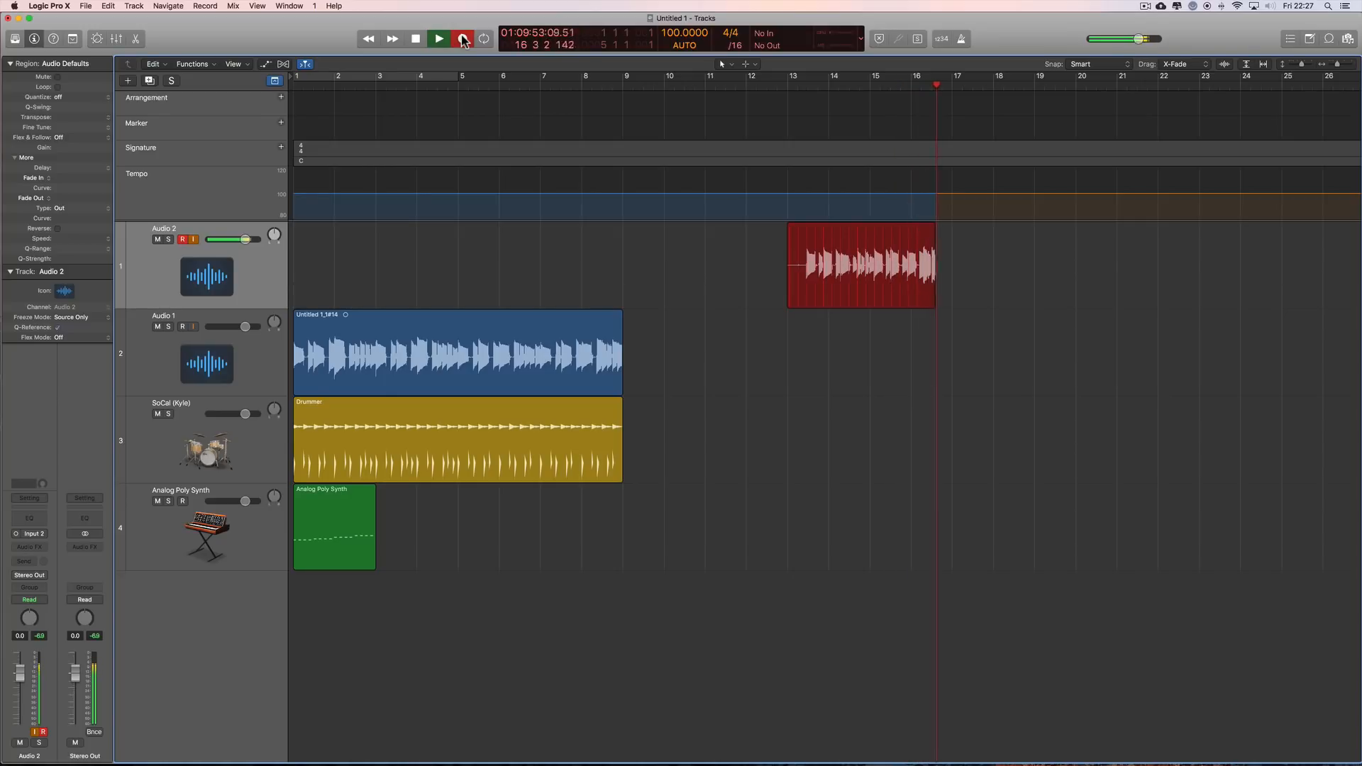
{"action": "left_click", "coordinate": [462, 39]}
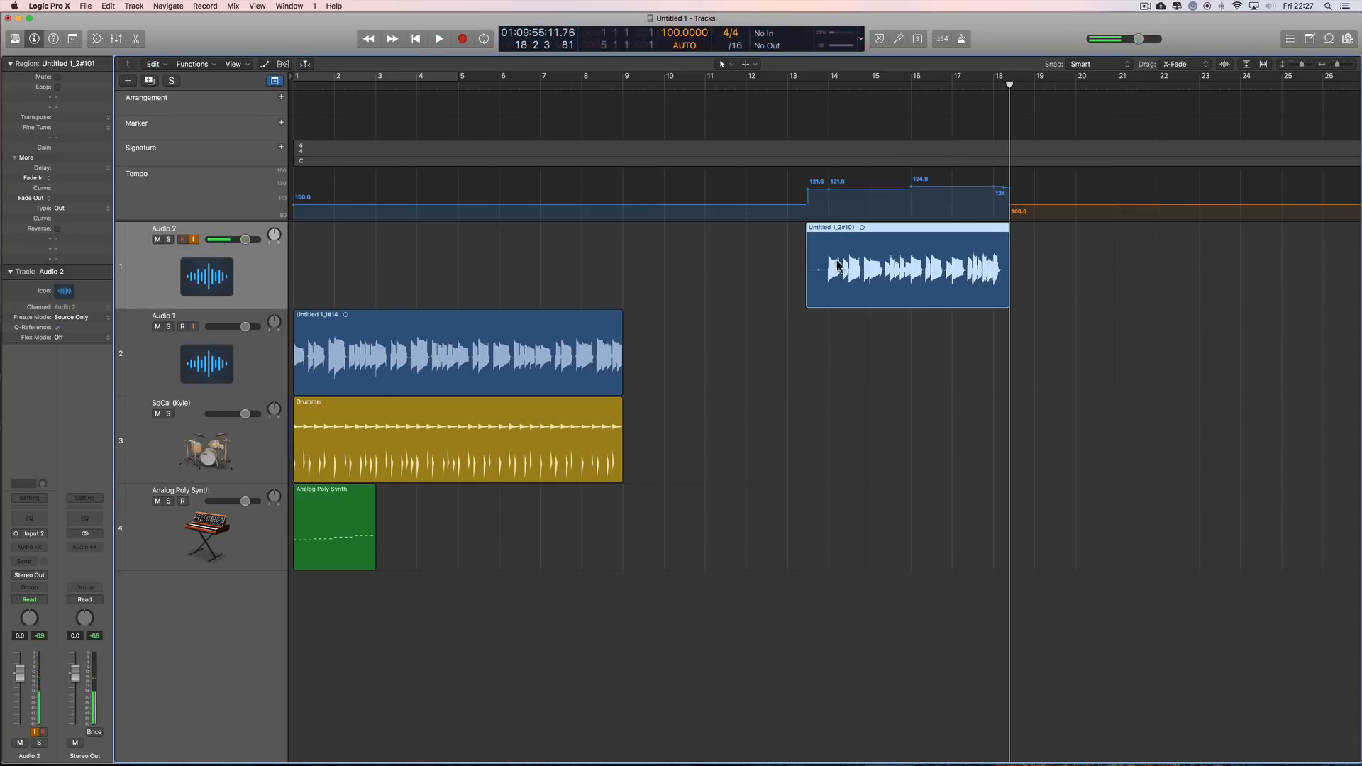
Step: Play the new Audio 2 take from bar 14 to about bar 16 with the metronome on
{"action": "left_click", "coordinate": [830, 85]}
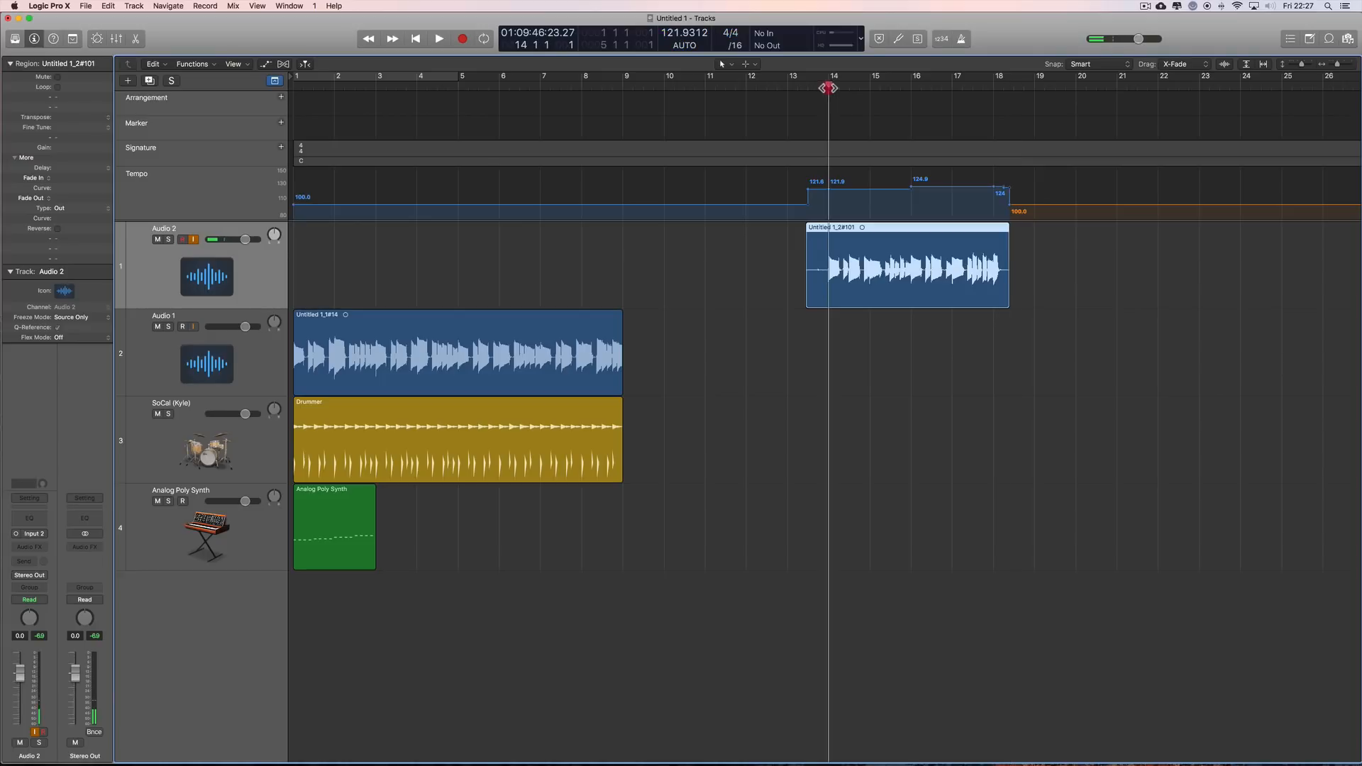
{"action": "left_click", "coordinate": [963, 40]}
{"action": "left_click", "coordinate": [439, 39]}
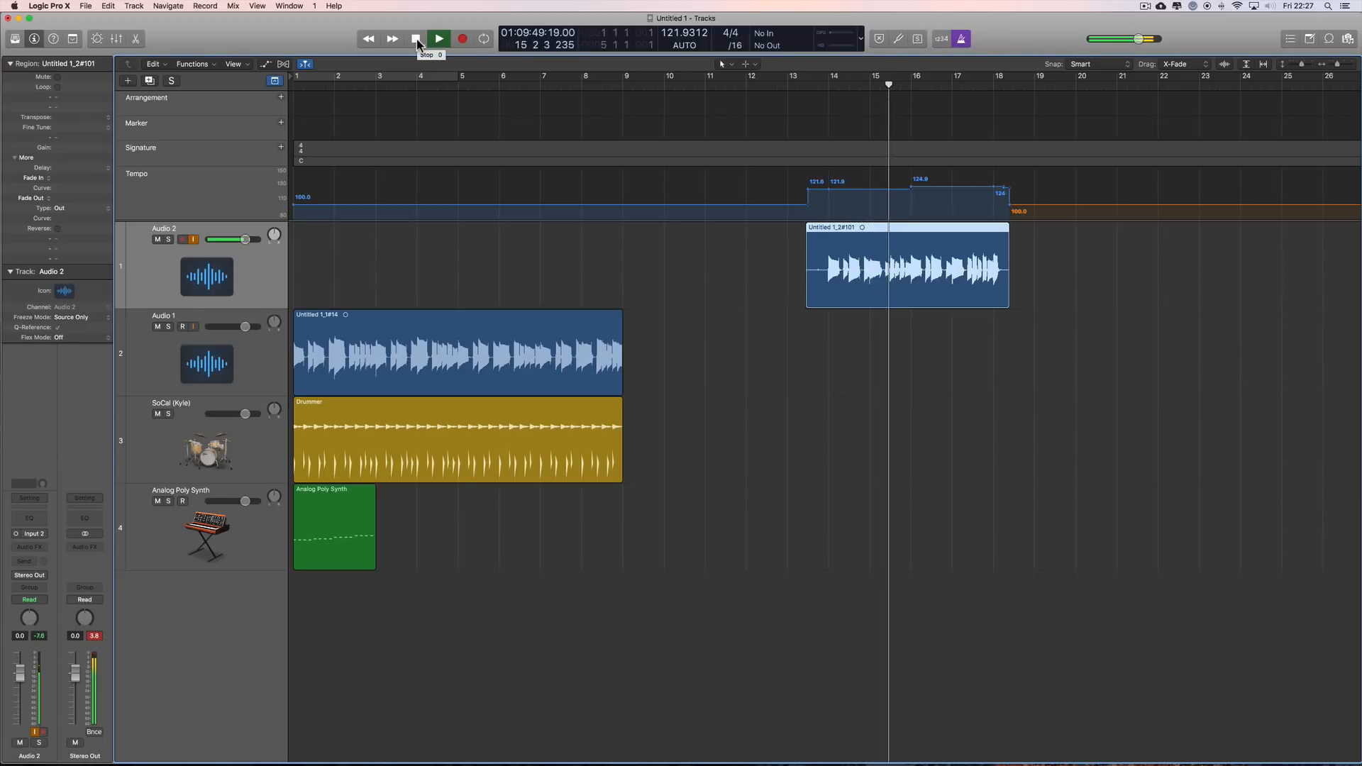
{"action": "key", "text": "space"}
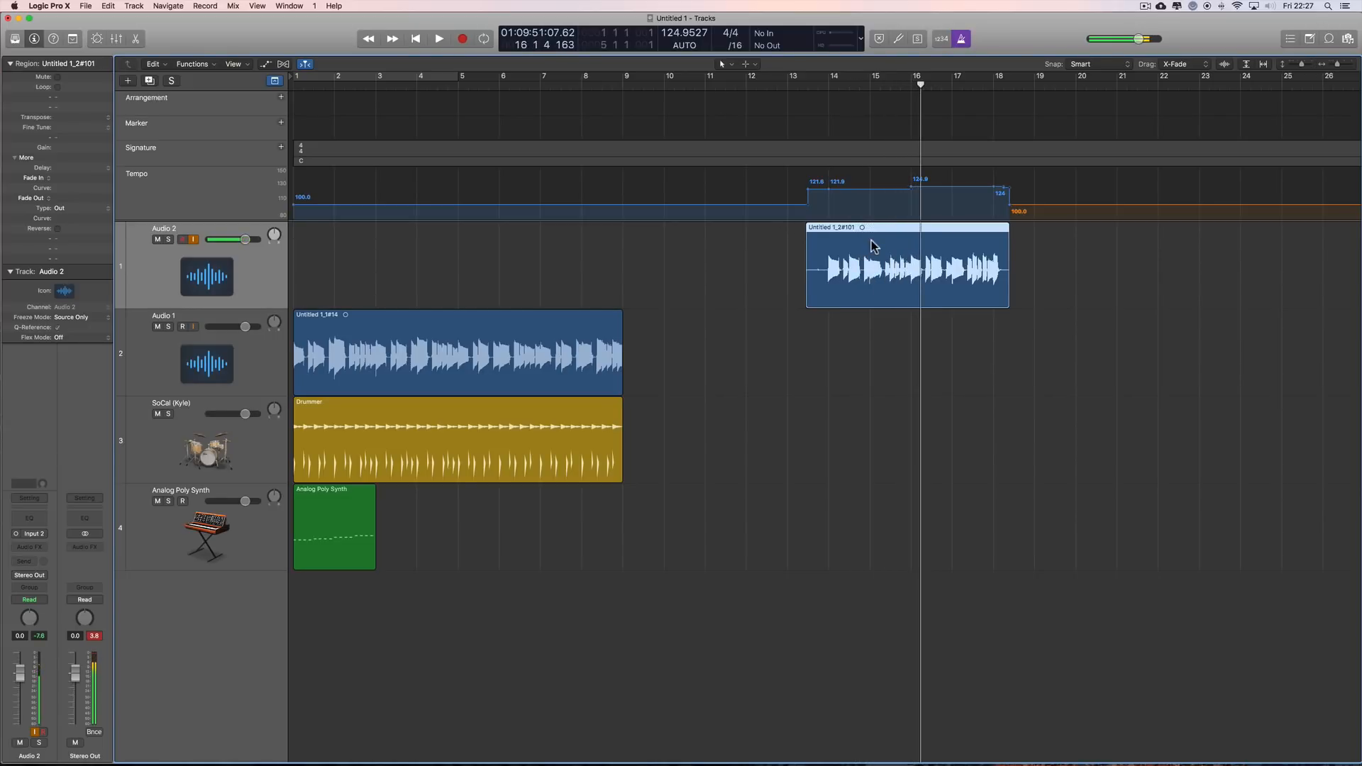
Step: Remove the Audio 2 take along with its audio file, and place the playhead at bar 12
{"action": "key", "text": "super+z"}
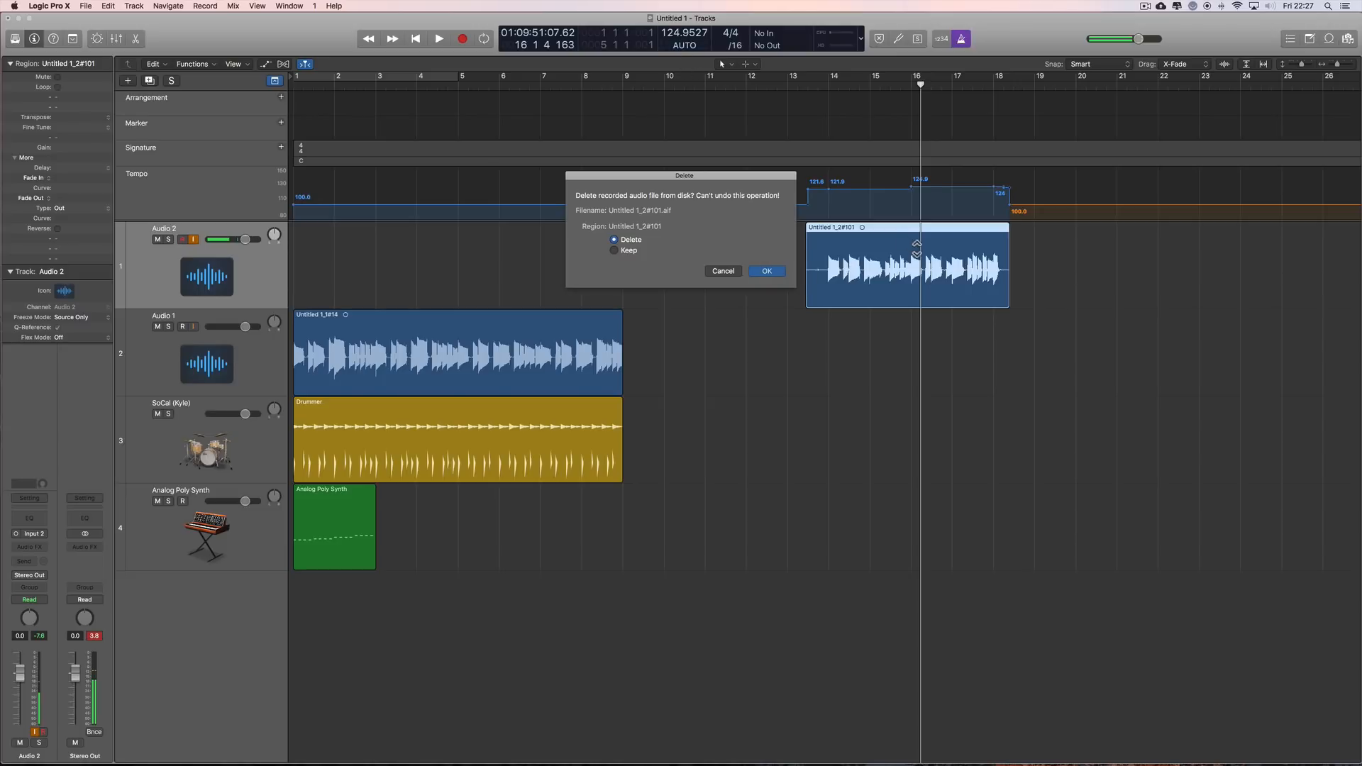
{"action": "left_click", "coordinate": [770, 271]}
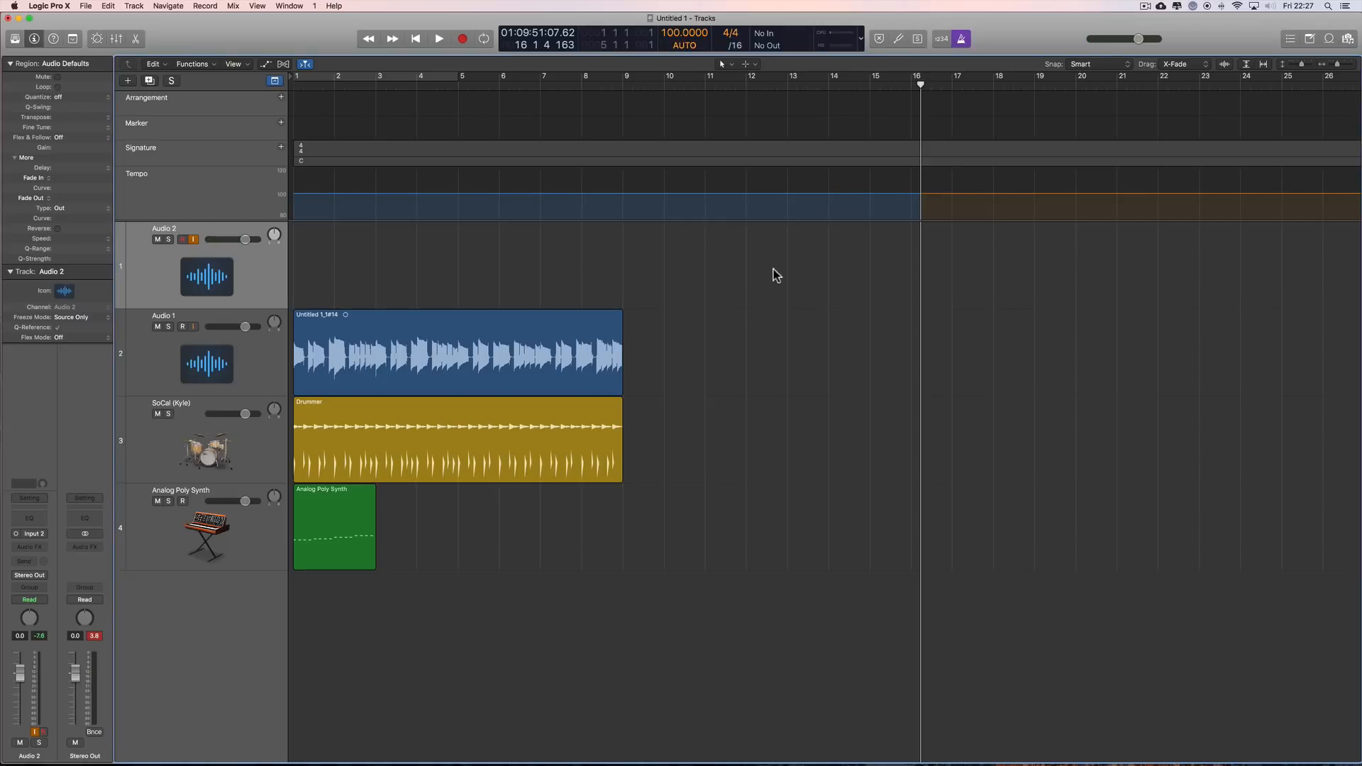
{"action": "left_click_drag", "start_coordinate": [922, 86], "coordinate": [745, 86]}
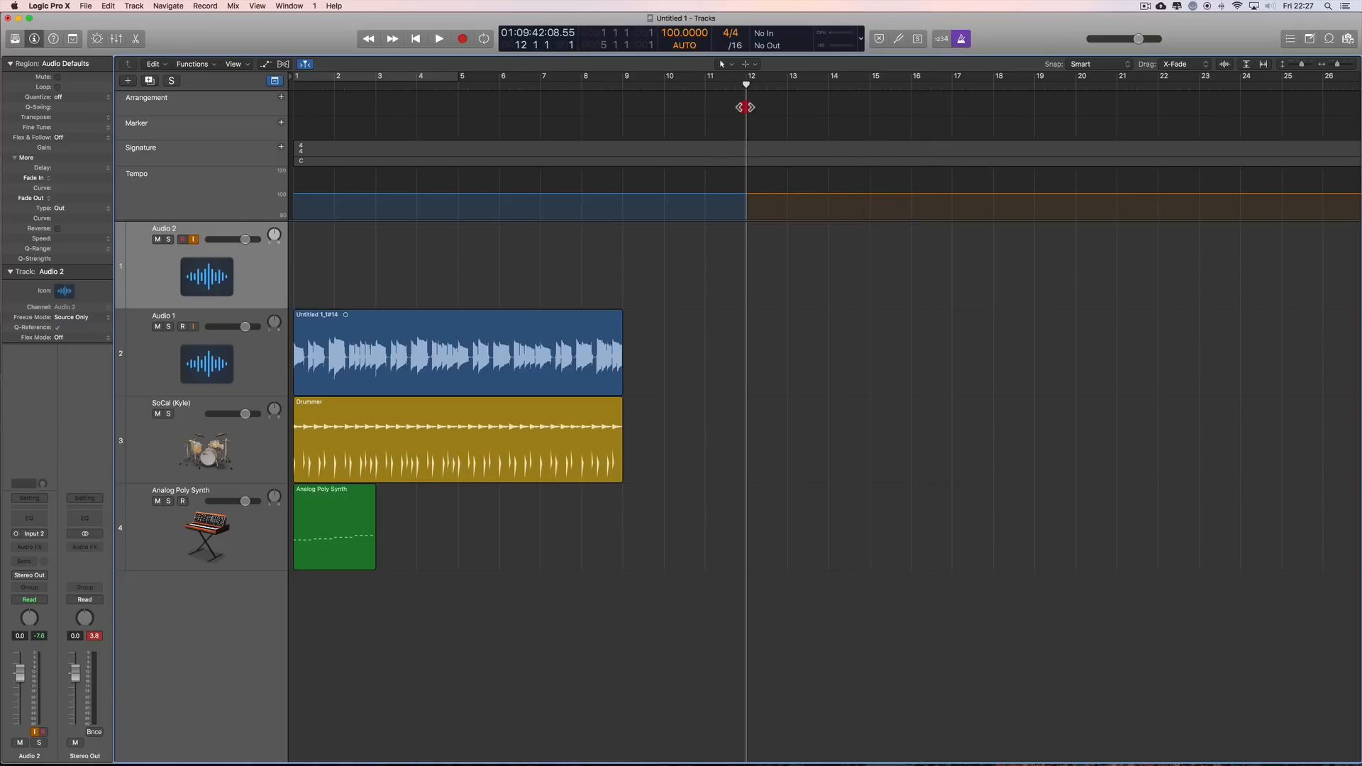
Step: Record a take on Audio 2 from bar 12 to about bar 17 with the metronome and count-in on
{"action": "left_click", "coordinate": [962, 40]}
{"action": "left_click", "coordinate": [961, 40]}
{"action": "left_click", "coordinate": [464, 41]}
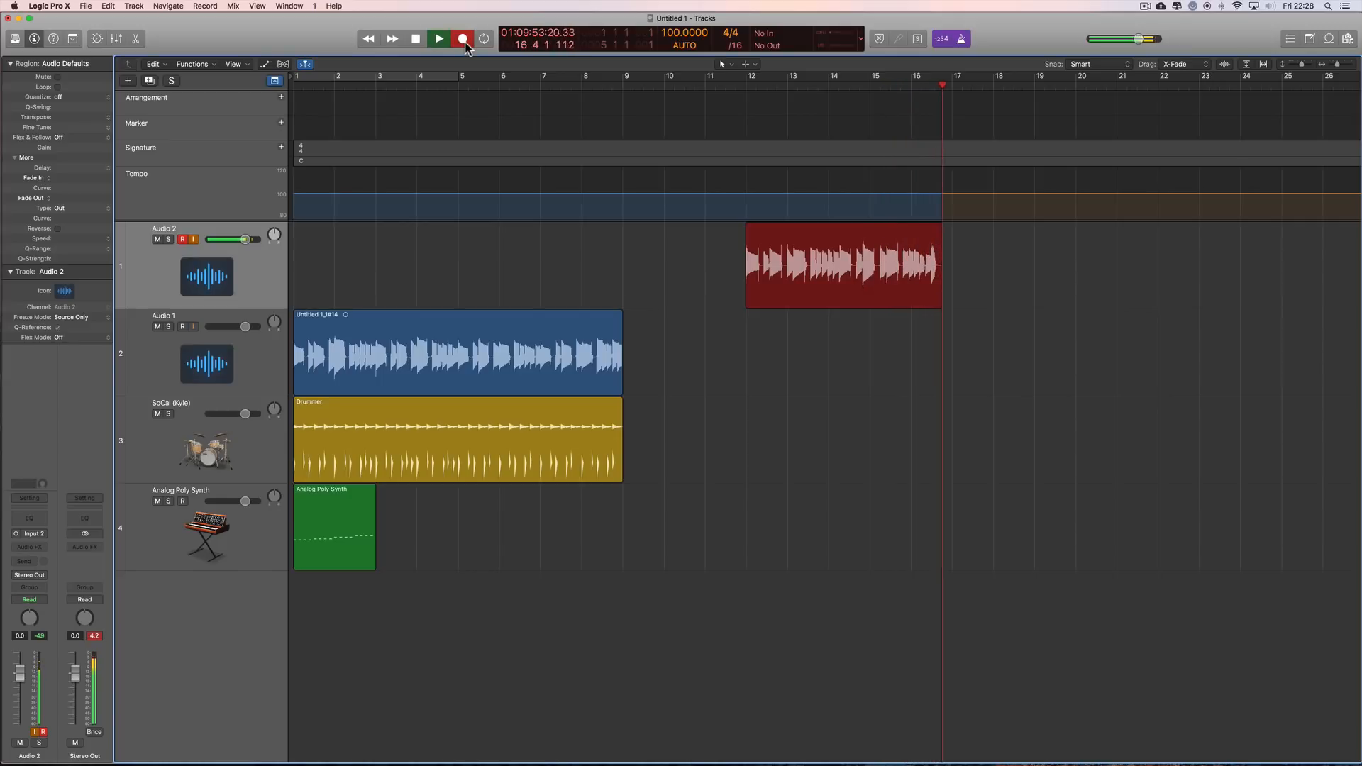
{"action": "key", "text": "space"}
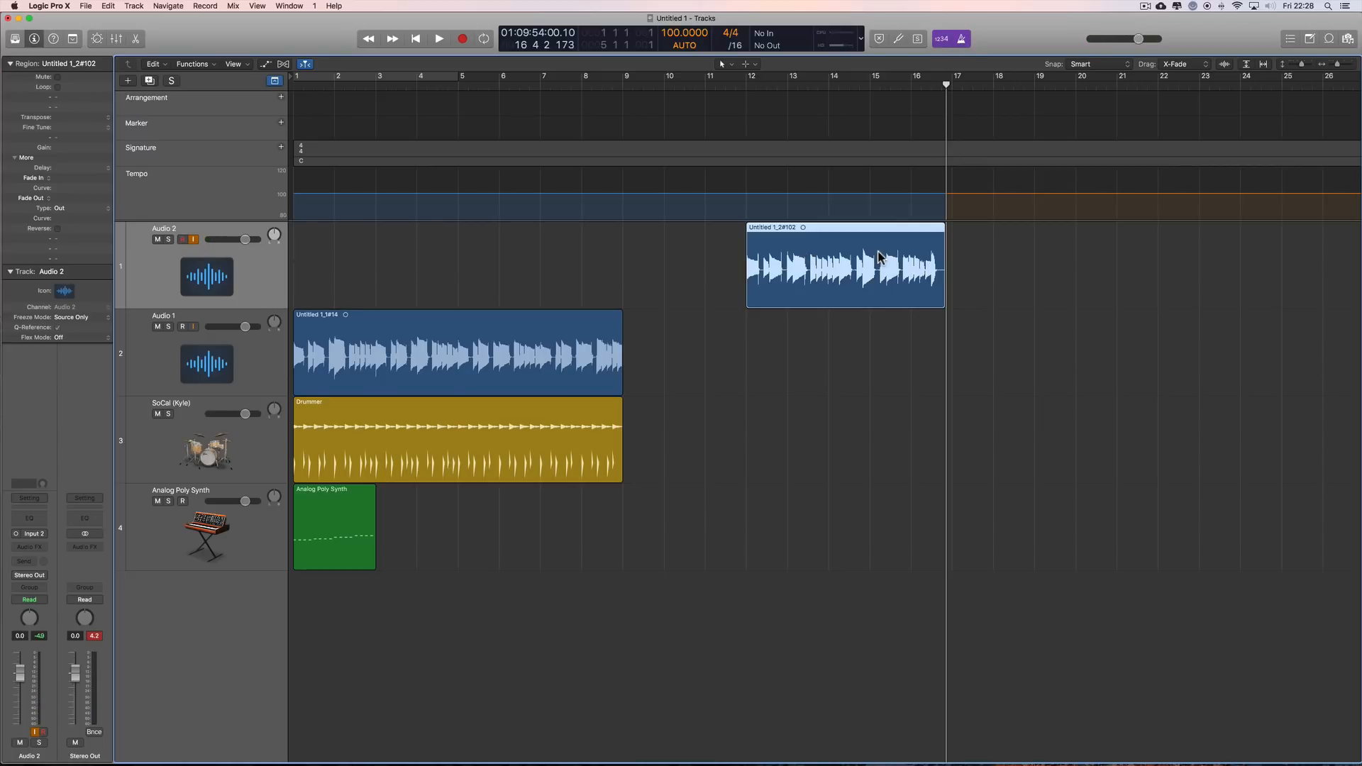
Step: Delete the Audio 2 take with its audio file and turn off the metronome
{"action": "key", "text": "BackSpace"}
{"action": "left_click", "coordinate": [776, 274]}
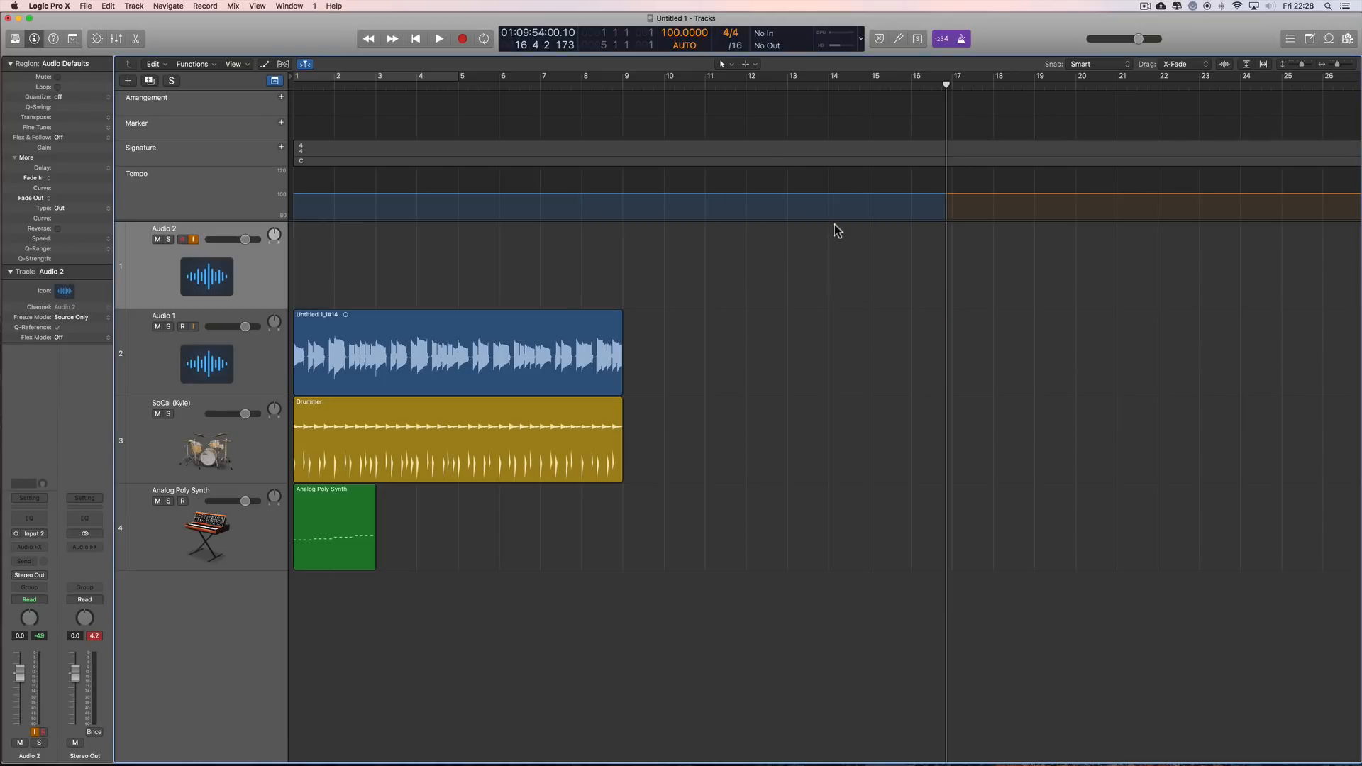
{"action": "left_click", "coordinate": [963, 40]}
Step: Place the playhead at bar 3 and turn off the count-in
{"action": "left_click_drag", "start_coordinate": [948, 85], "coordinate": [747, 96]}
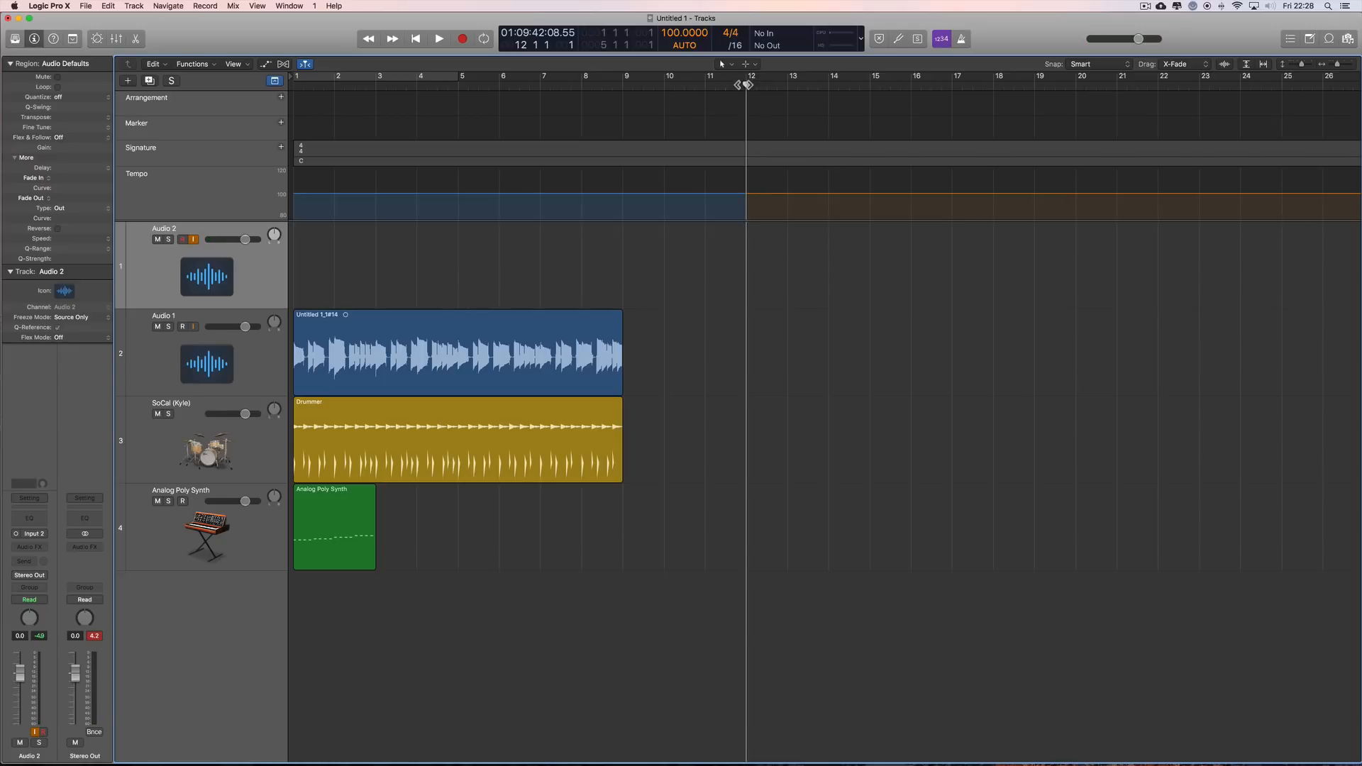
{"action": "left_click_drag", "start_coordinate": [747, 85], "coordinate": [376, 126]}
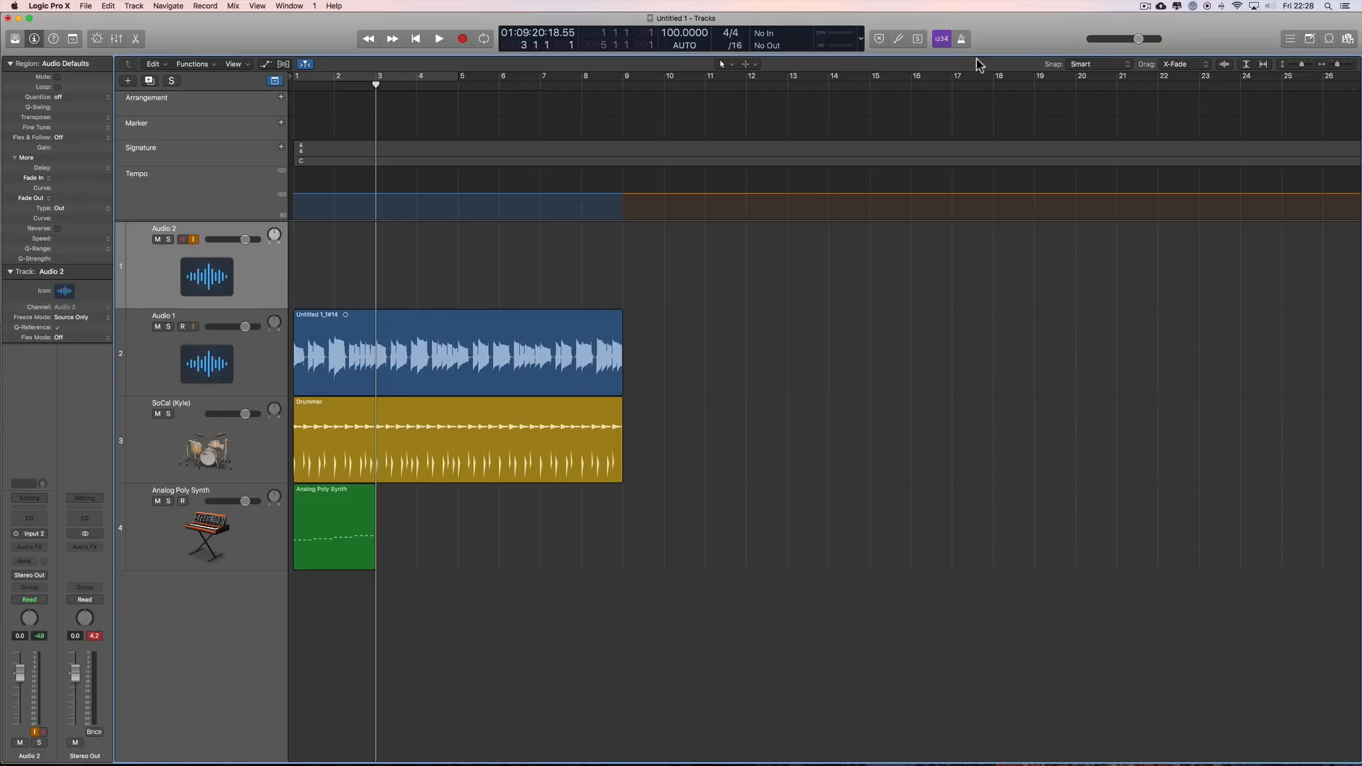
{"action": "left_click", "coordinate": [944, 39]}
Step: Lower the volume of the Audio 1, SoCal (Kyle) and Analog Poly Synth tracks to the minimum
{"action": "left_click_drag", "start_coordinate": [245, 327], "coordinate": [208, 327]}
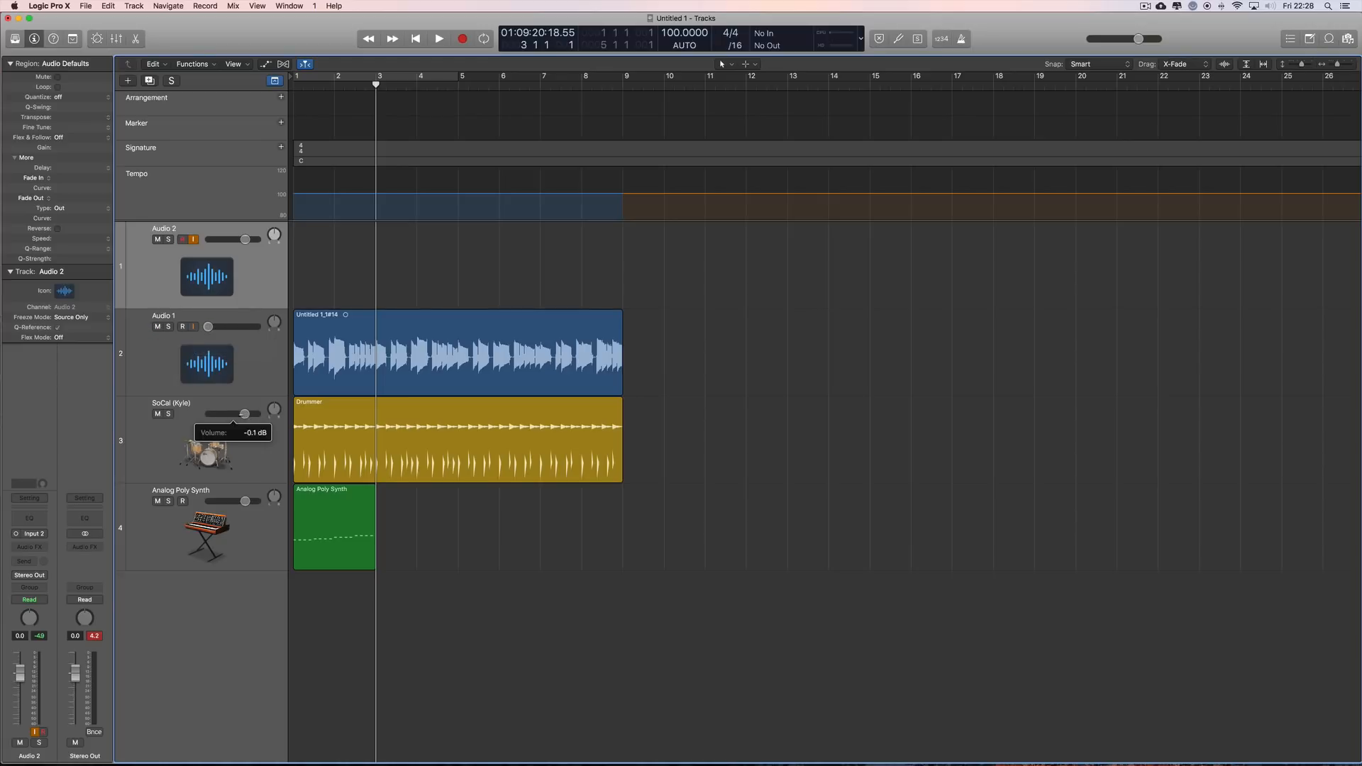
{"action": "left_click_drag", "start_coordinate": [245, 413], "coordinate": [142, 422]}
{"action": "left_click_drag", "start_coordinate": [245, 501], "coordinate": [149, 501]}
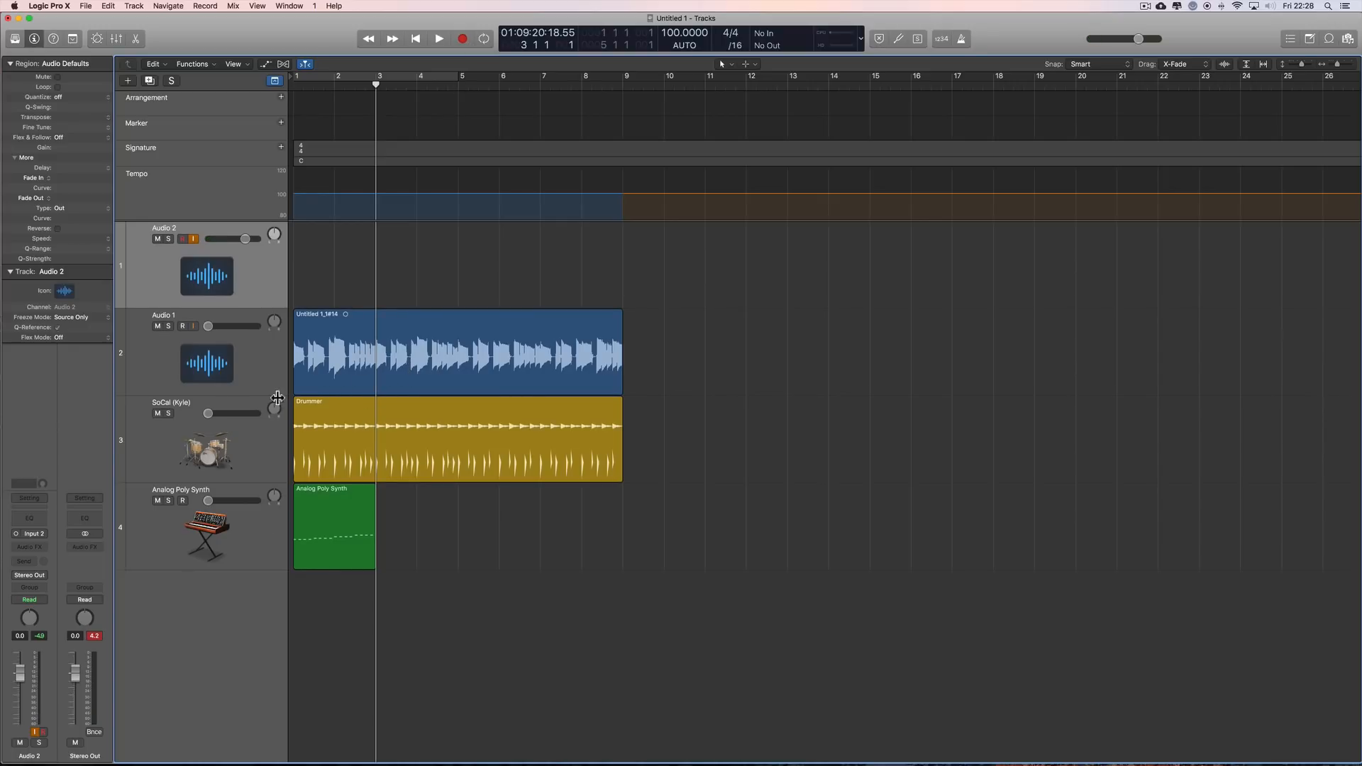
Step: Record a take on Audio 2 from bar 3 to about bar 8, and select the three regions on the tracks below
{"action": "left_click", "coordinate": [462, 40]}
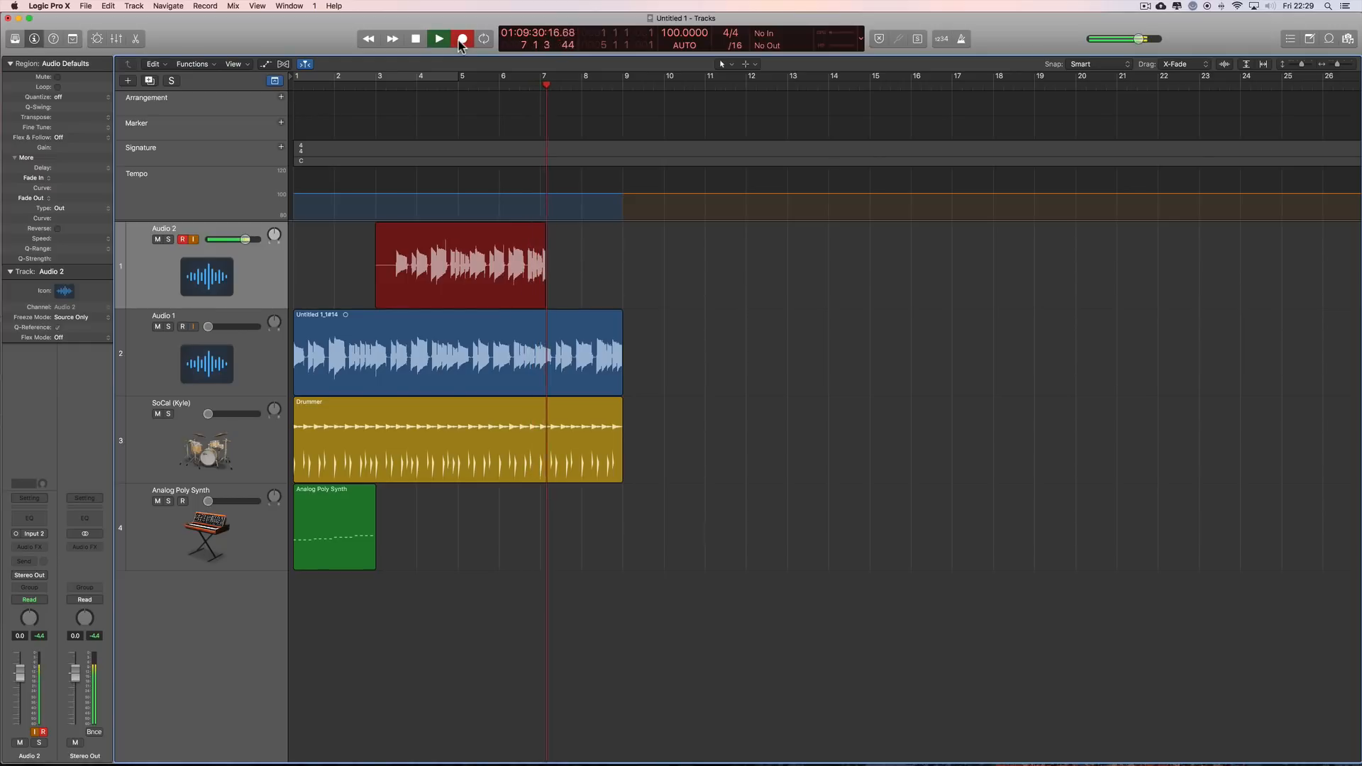
{"action": "left_click", "coordinate": [462, 44]}
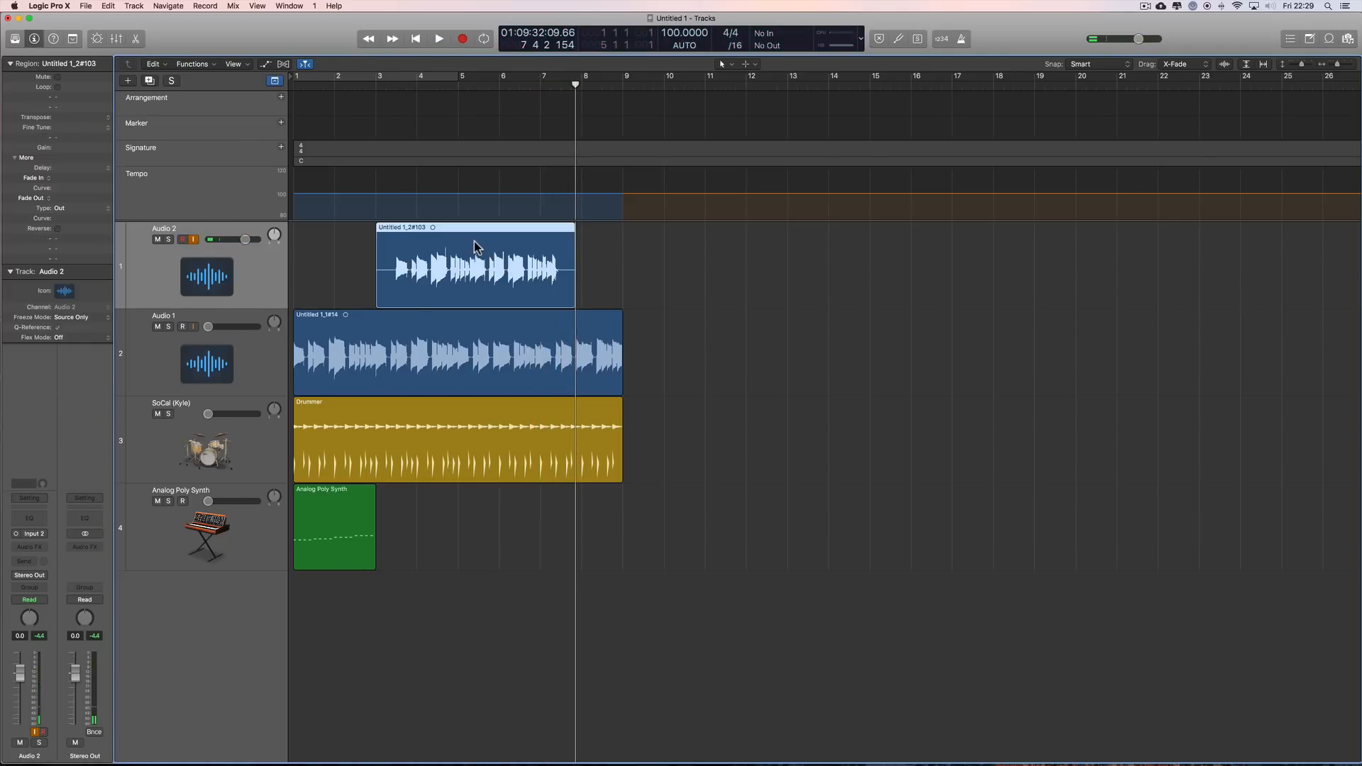
{"action": "left_click_drag", "start_coordinate": [651, 350], "coordinate": [351, 532]}
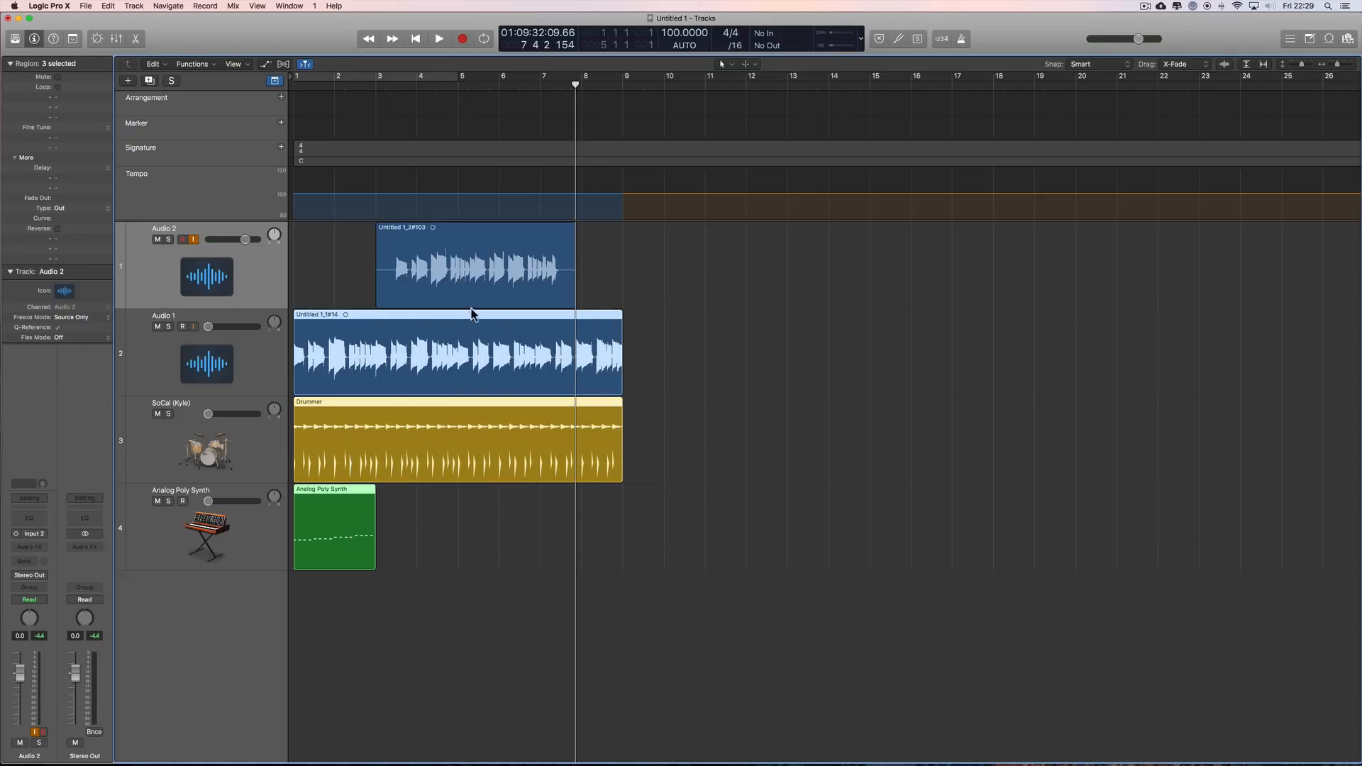
Step: Delete the Audio 2 take with its audio file, and restore the other three tracks' volumes to 0.0 dB
{"action": "left_click", "coordinate": [535, 246]}
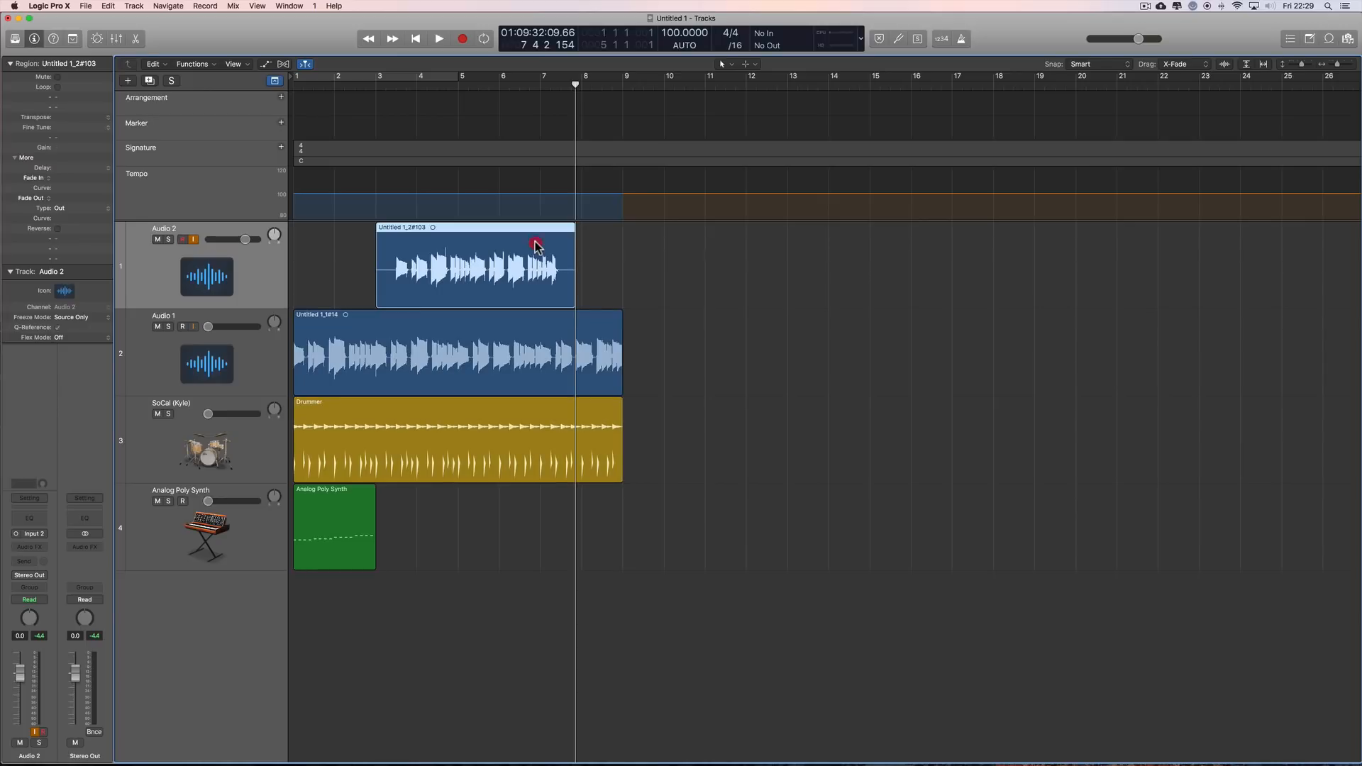
{"action": "key", "text": "Delete"}
{"action": "left_click", "coordinate": [757, 274]}
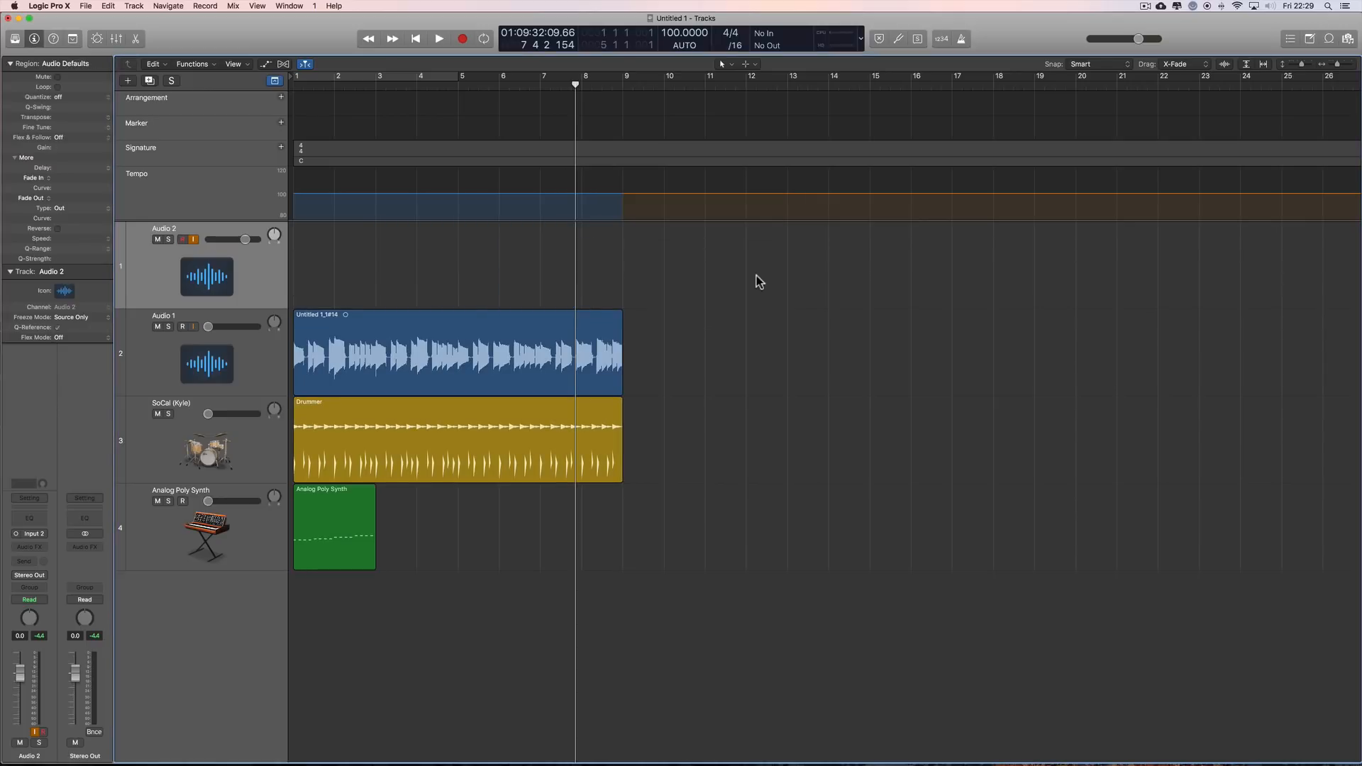
{"action": "left_click", "coordinate": [234, 326], "text": "alt"}
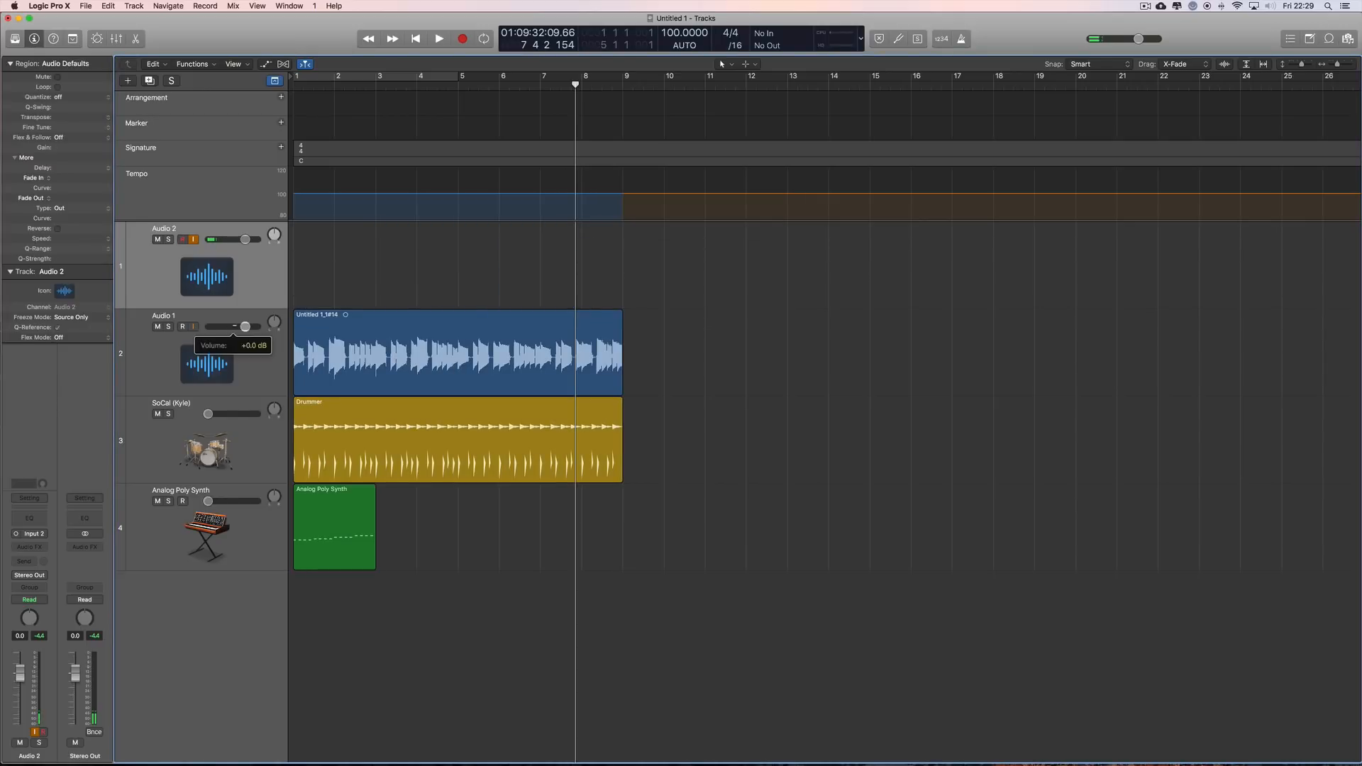
{"action": "left_click", "coordinate": [237, 413], "text": "alt"}
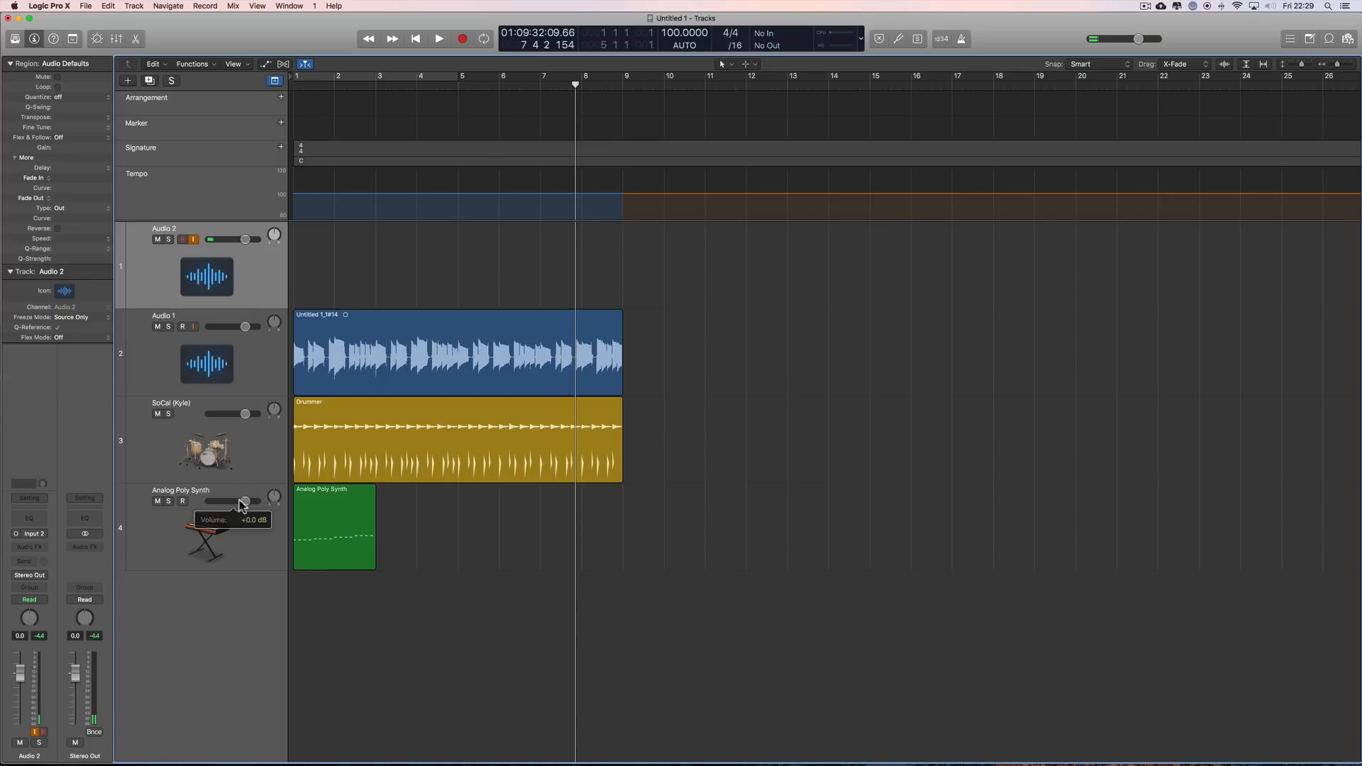
Step: Mute the three regions on Audio 1, SoCal (Kyle) and Analog Poly Synth with the Mute tool, and return to the Pointer tool
{"action": "left_click_drag", "start_coordinate": [645, 320], "coordinate": [350, 572]}
{"action": "key", "text": "t"}
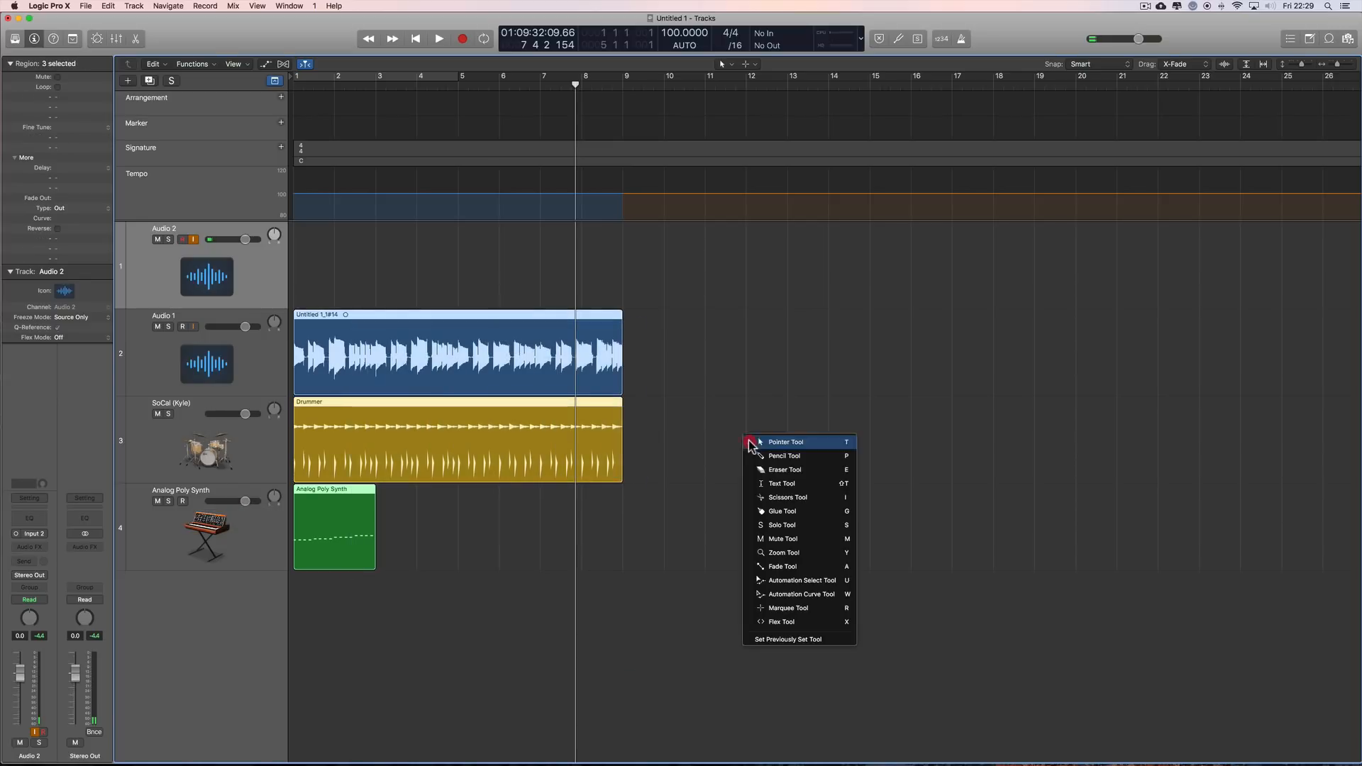
{"action": "left_click", "coordinate": [785, 539]}
{"action": "key", "text": "ctrl+m"}
{"action": "key", "text": "t"}
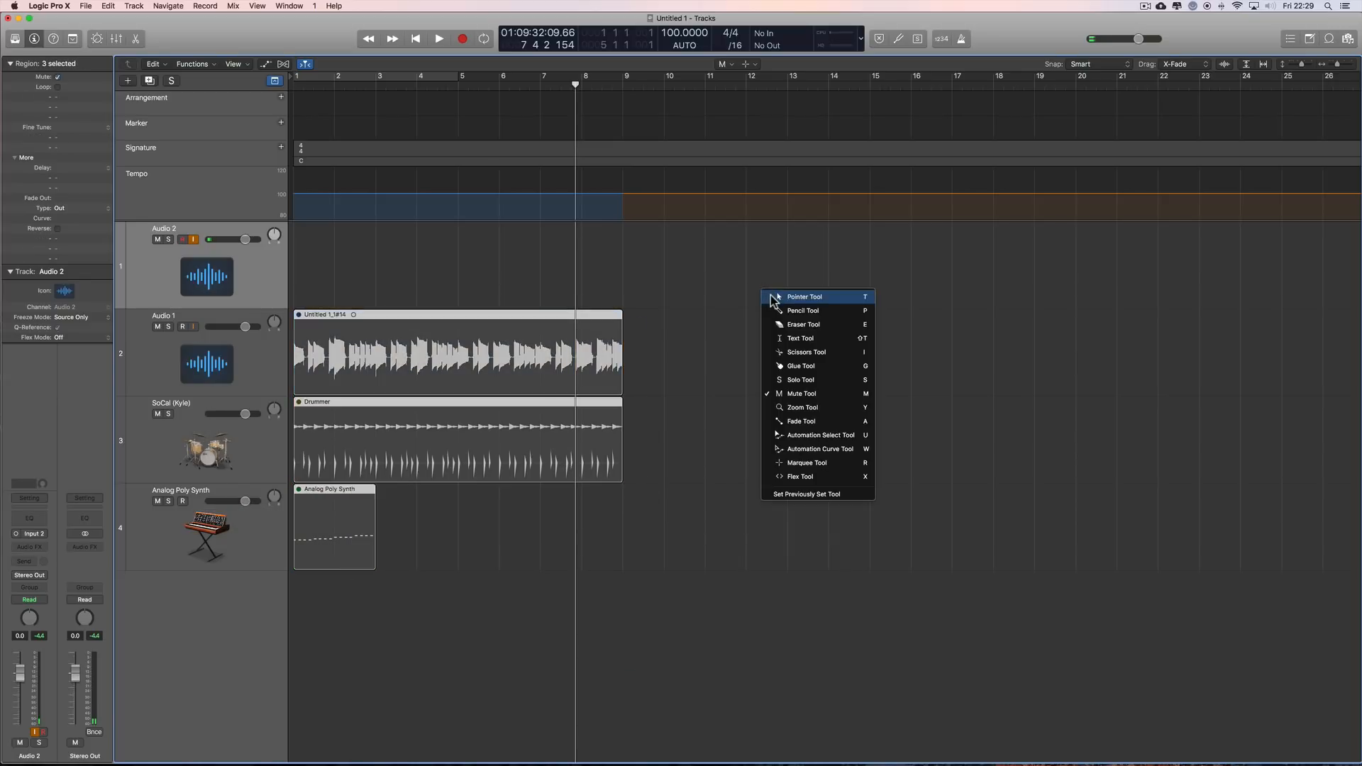
{"action": "left_click", "coordinate": [772, 298]}
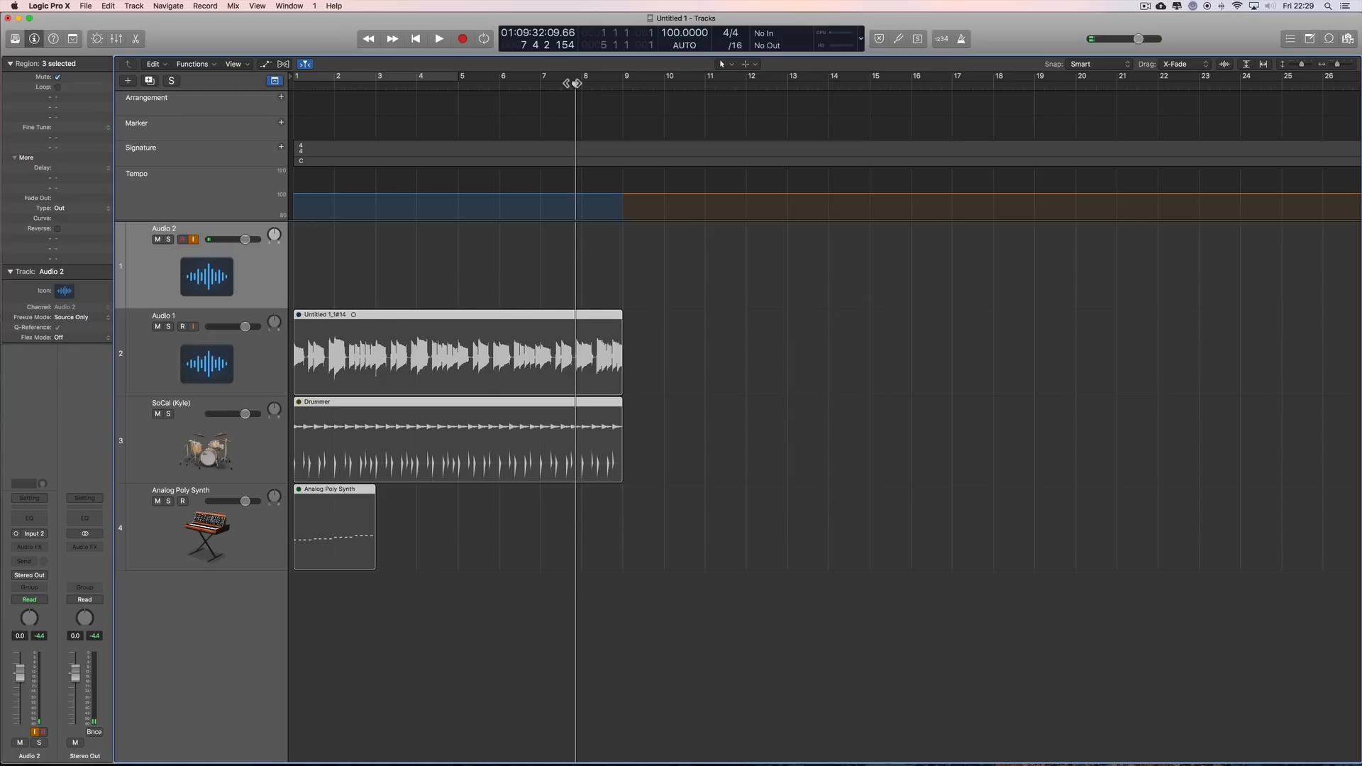
Step: Record a new take on Audio 2 from bar 3 to about bar 8 with the existing regions muted
{"action": "left_click_drag", "start_coordinate": [576, 83], "coordinate": [375, 98]}
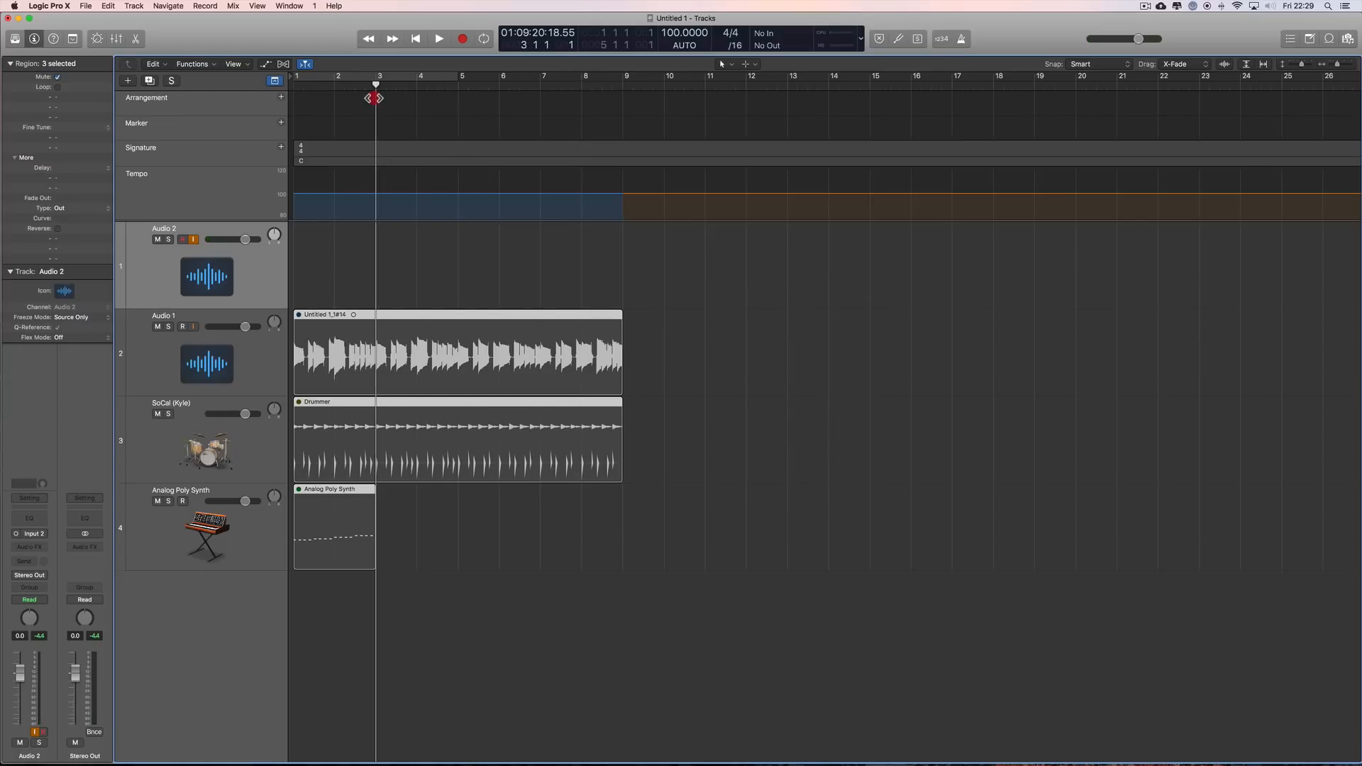
{"action": "left_click", "coordinate": [463, 39]}
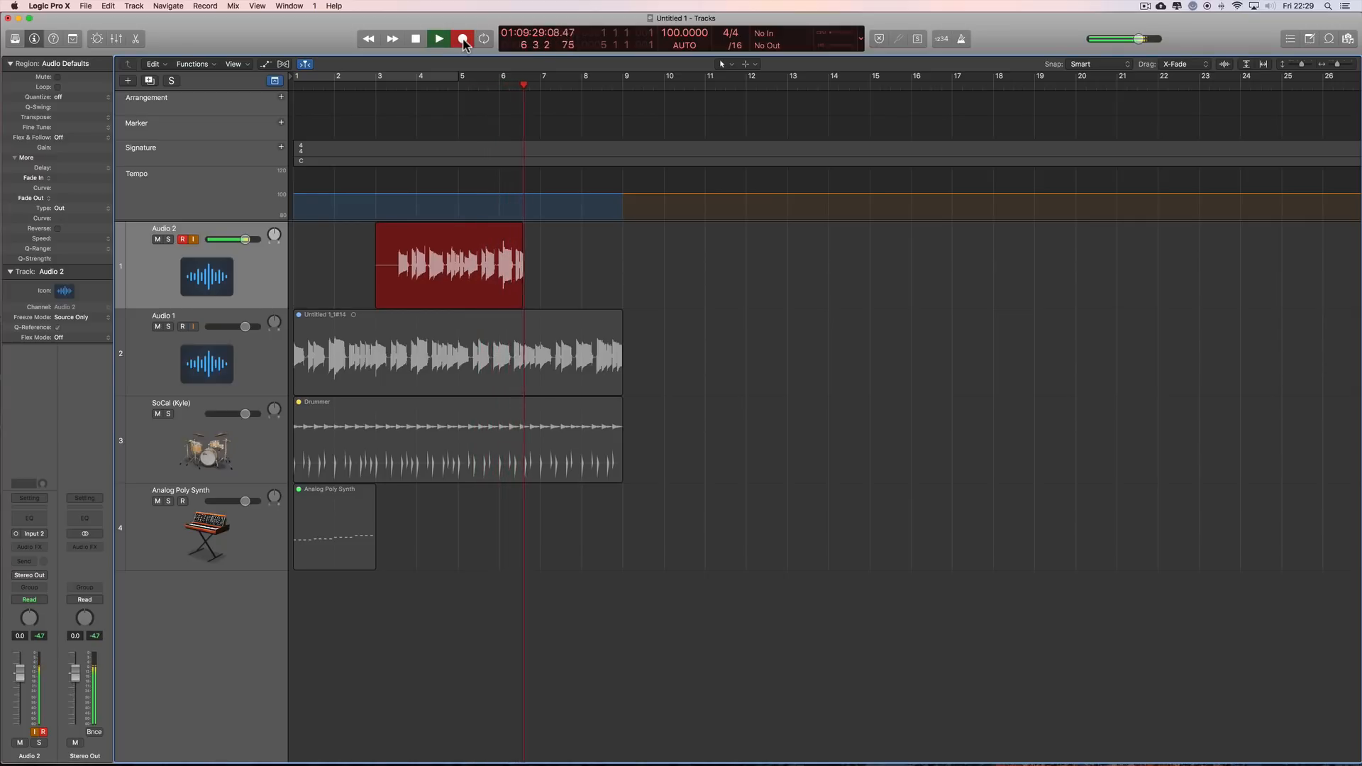
{"action": "left_click", "coordinate": [463, 41]}
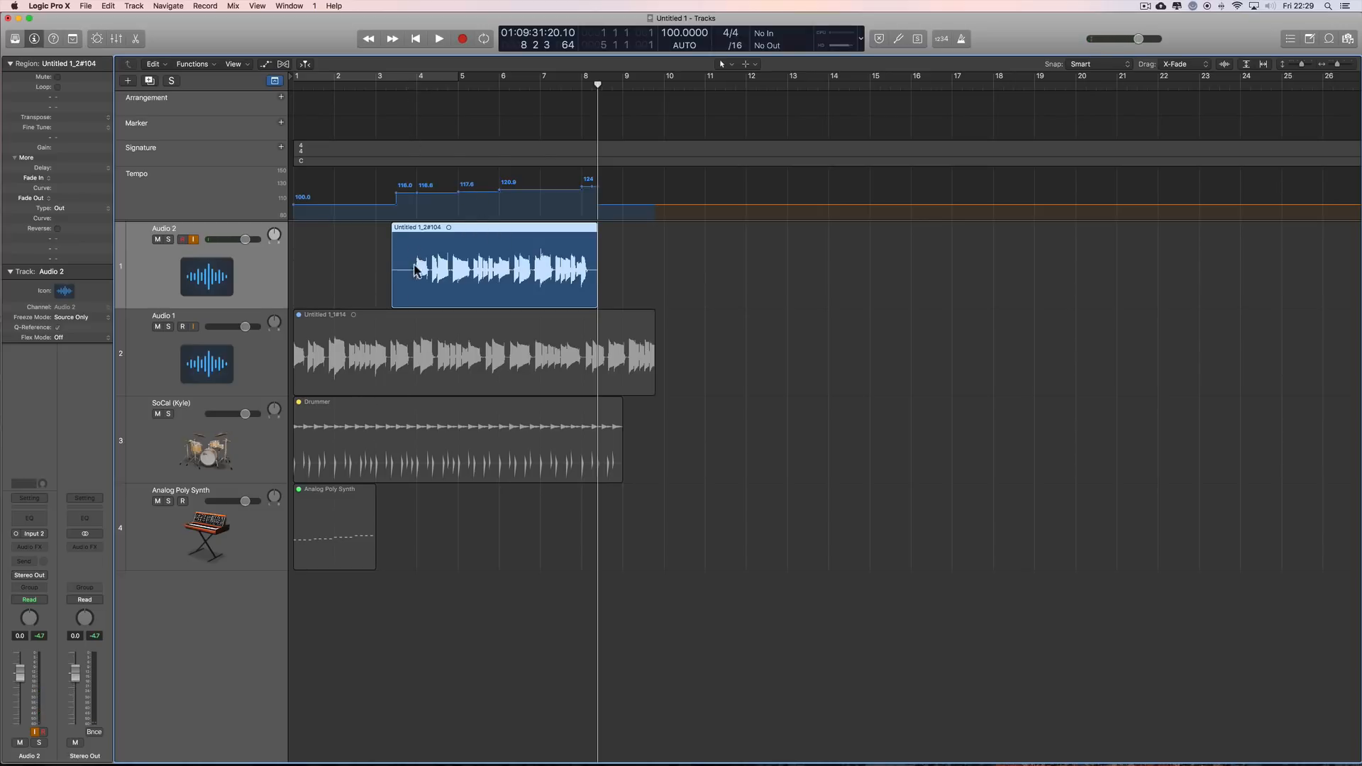
Step: Play the new Audio 2 take from bar 4 to about bar 6 with the metronome on
{"action": "left_click", "coordinate": [417, 89]}
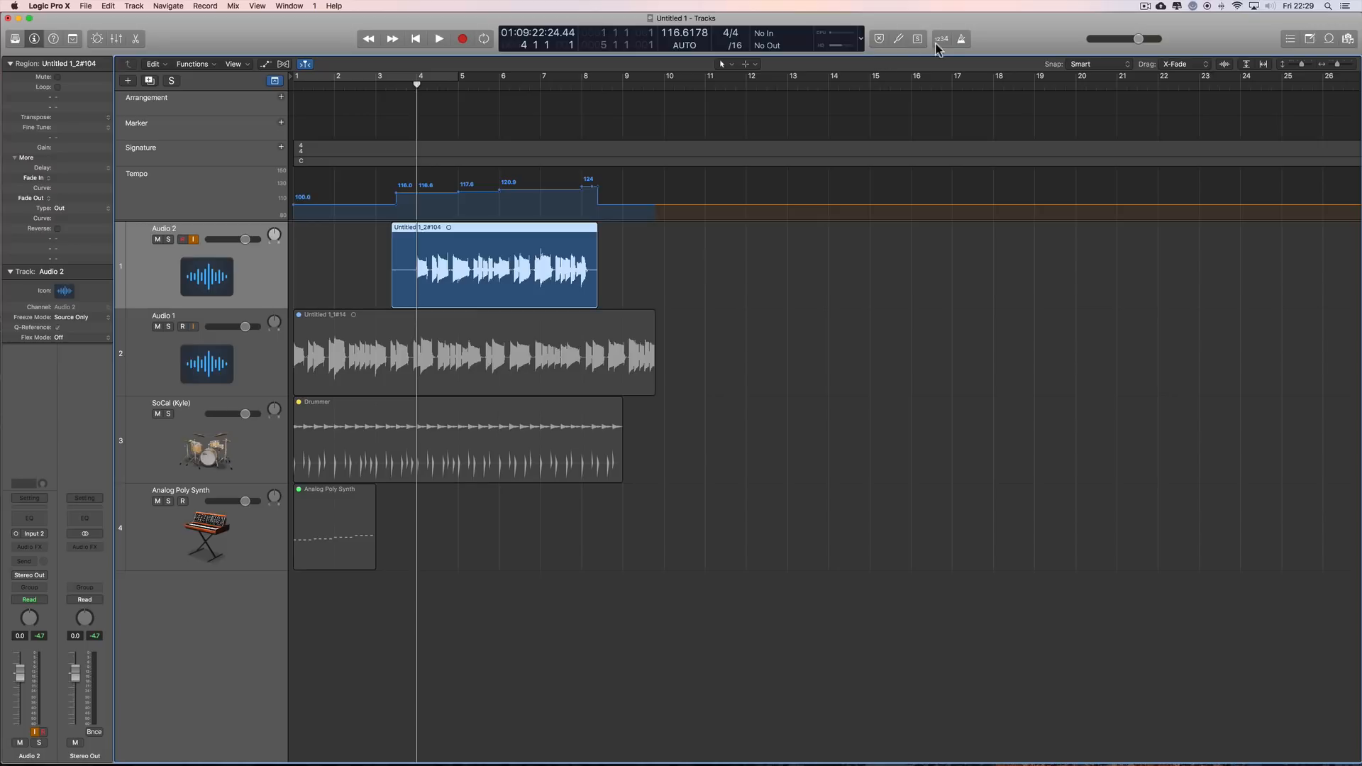
{"action": "left_click", "coordinate": [962, 40]}
{"action": "left_click", "coordinate": [439, 39]}
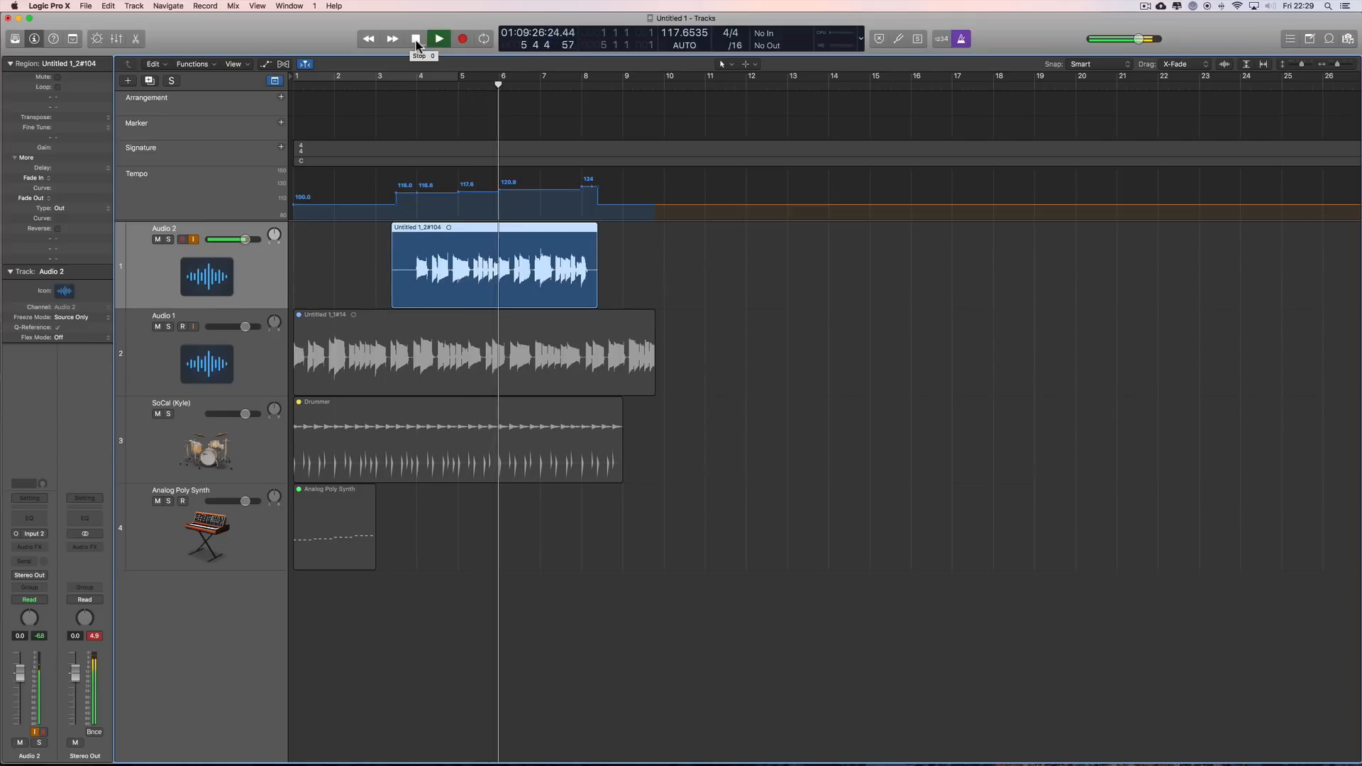
{"action": "left_click", "coordinate": [416, 40]}
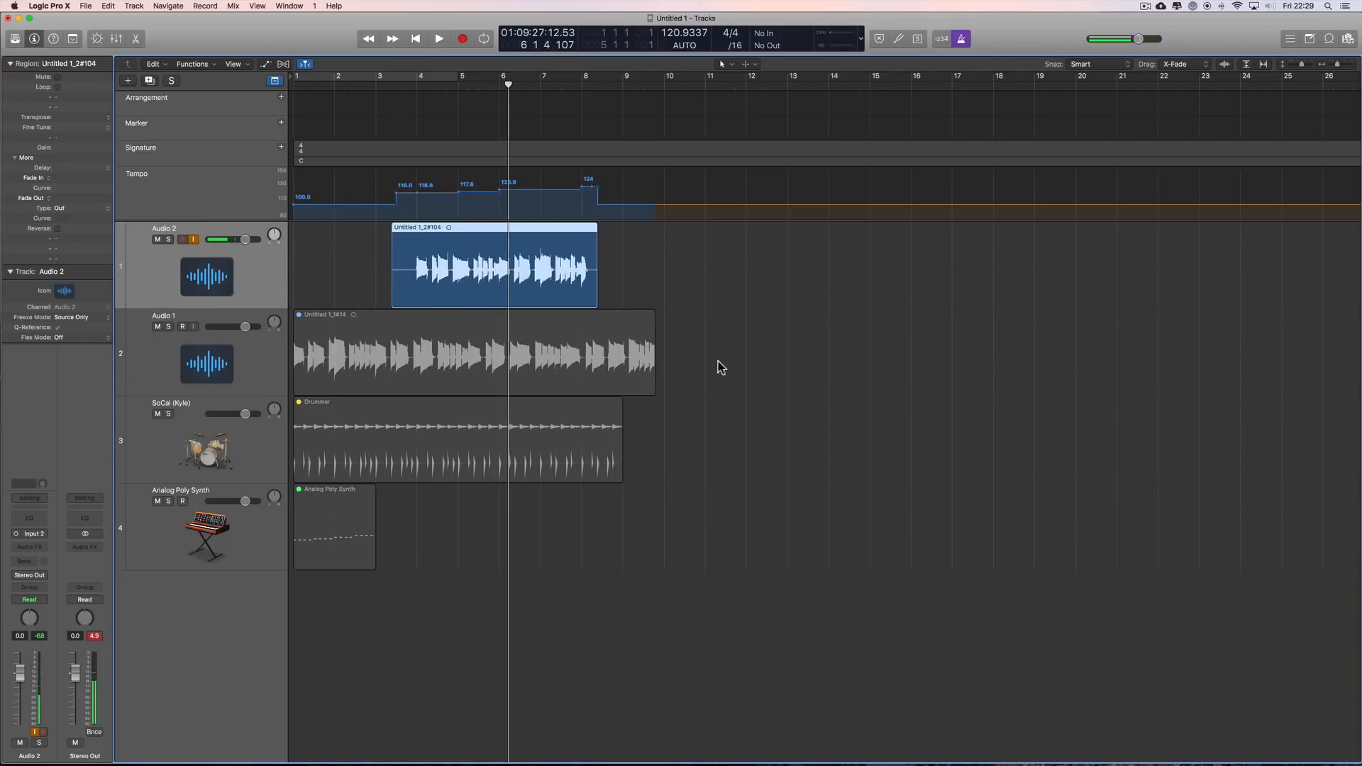
Step: Unmute the three regions on Audio 1, SoCal (Kyle) and Analog Poly Synth with the Mute tool, and return to the Pointer tool
{"action": "left_click_drag", "start_coordinate": [716, 341], "coordinate": [305, 557]}
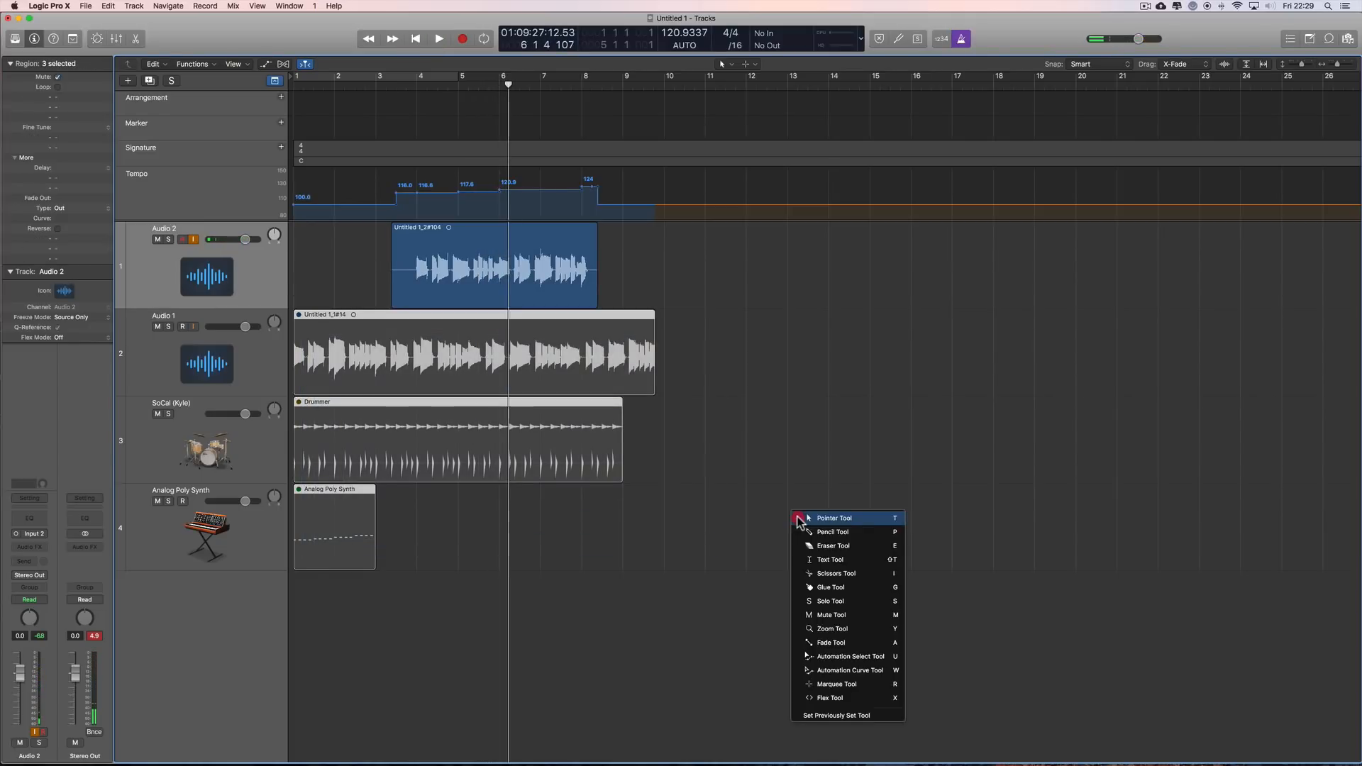
{"action": "key", "text": "Escape"}
{"action": "left_click", "coordinate": [829, 616]}
{"action": "left_click", "coordinate": [555, 334]}
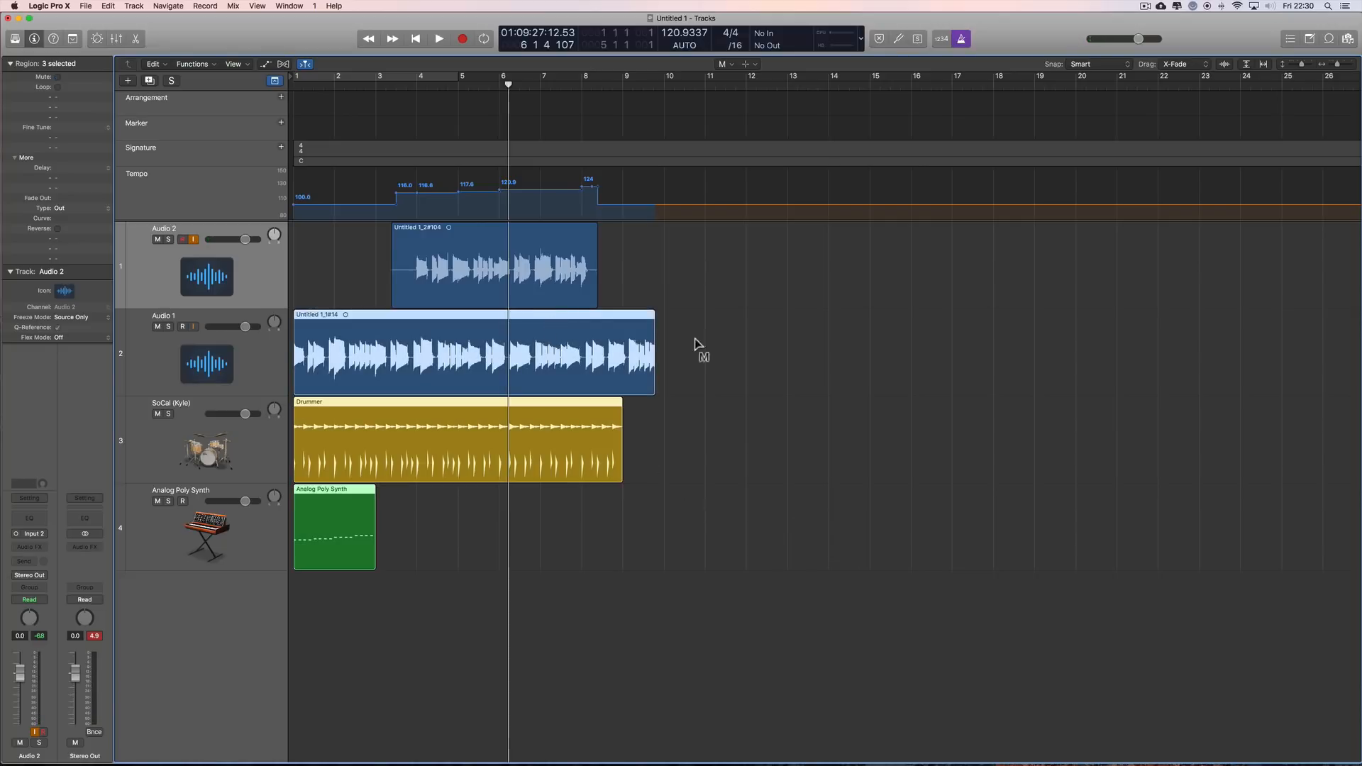
{"action": "key", "text": "Escape"}
{"action": "left_click", "coordinate": [742, 347]}
Step: Delete the recorded take from the Audio 2 track
{"action": "left_click", "coordinate": [518, 266]}
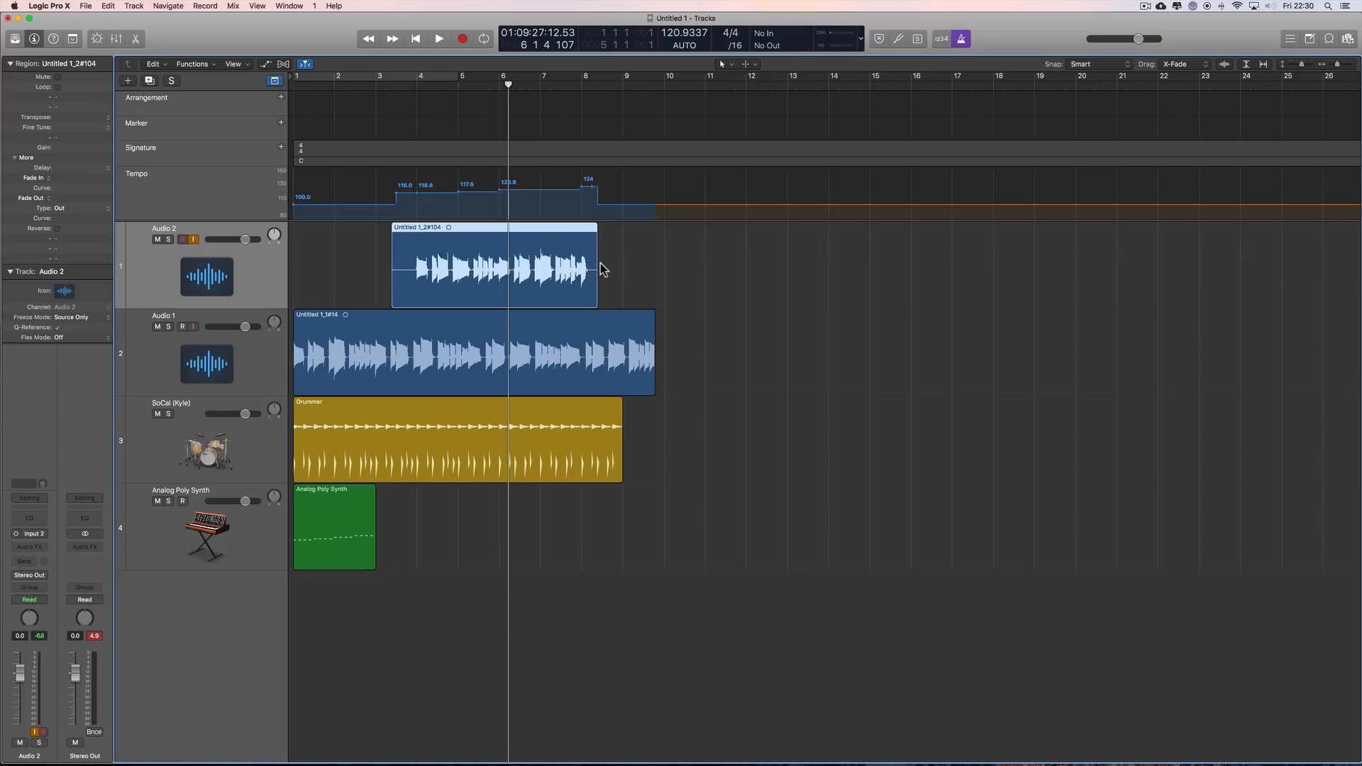
{"action": "key", "text": "Delete"}
{"action": "left_click", "coordinate": [767, 273]}
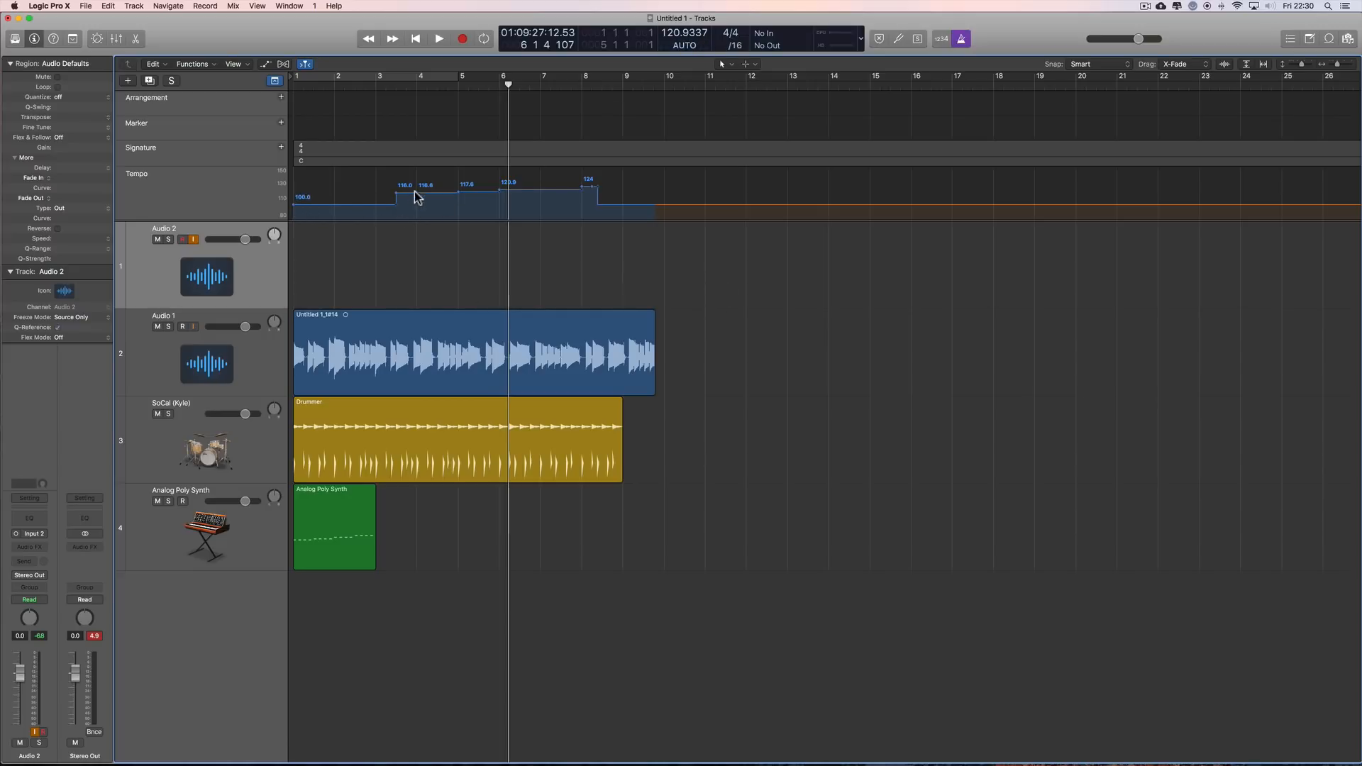
Step: Remove the recorded tempo changes from the tempo track, leaving a constant project tempo of 100 BPM
{"action": "left_click_drag", "start_coordinate": [593, 194], "coordinate": [376, 206]}
{"action": "left_click_drag", "start_coordinate": [287, 205], "coordinate": [287, 205]}
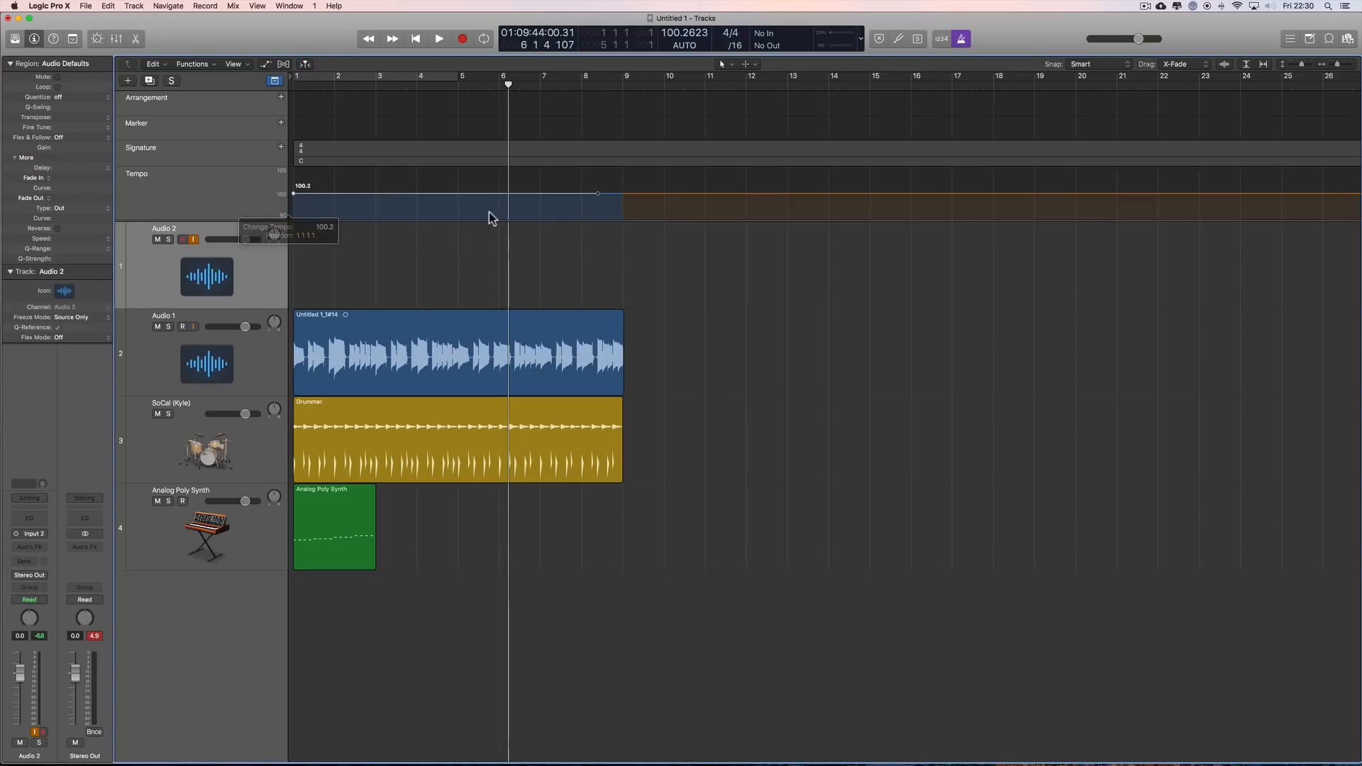
{"action": "key", "text": "super+z"}
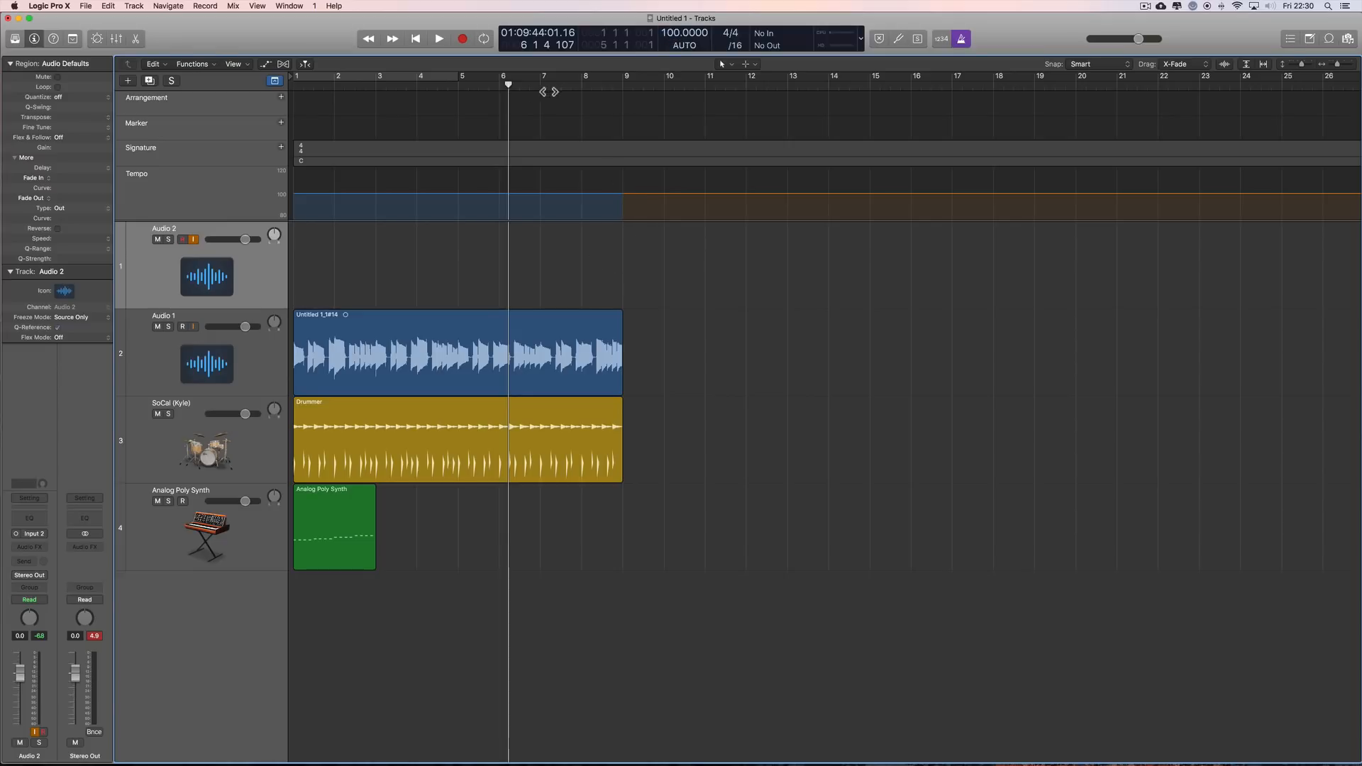
Step: Move the playhead to bar 5 and examine the Smart Tempo mode options without changing the mode
{"action": "left_click_drag", "start_coordinate": [508, 85], "coordinate": [474, 145]}
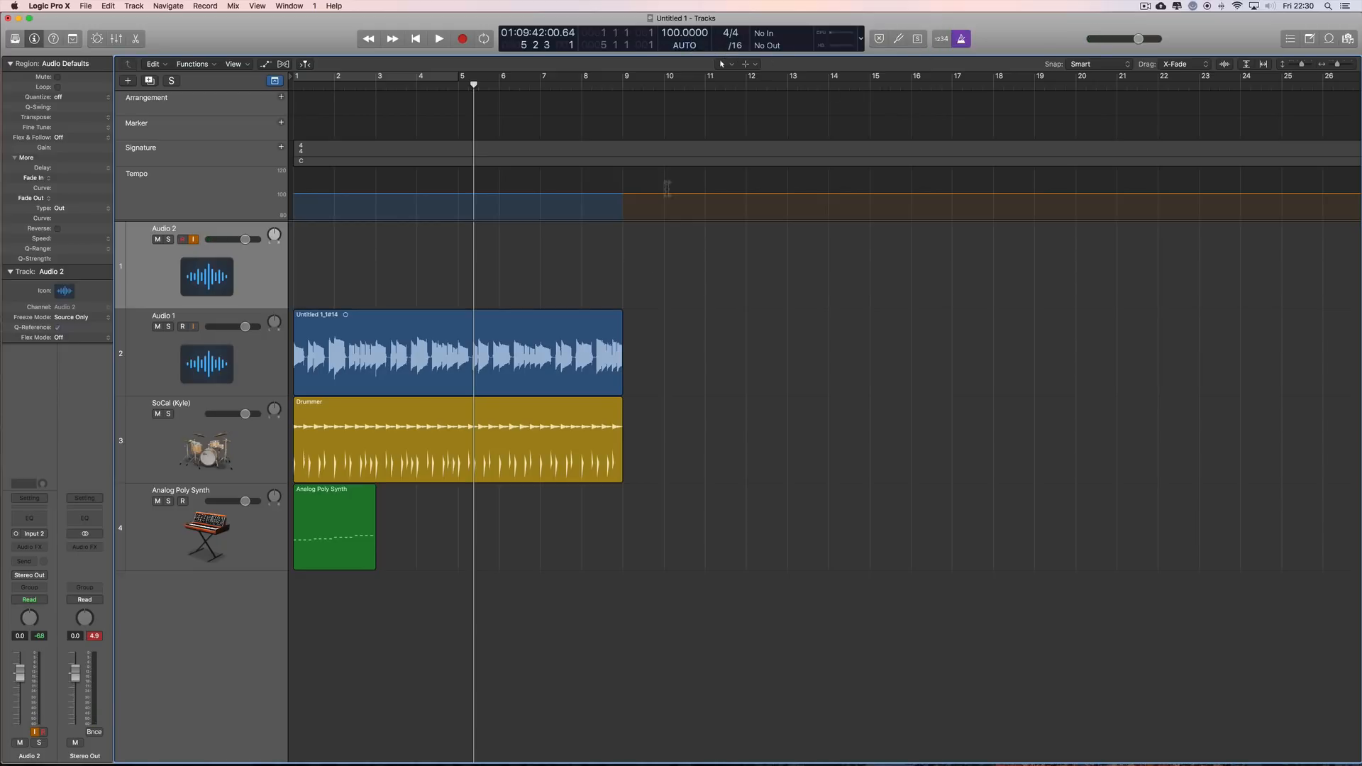
{"action": "left_click", "coordinate": [685, 47]}
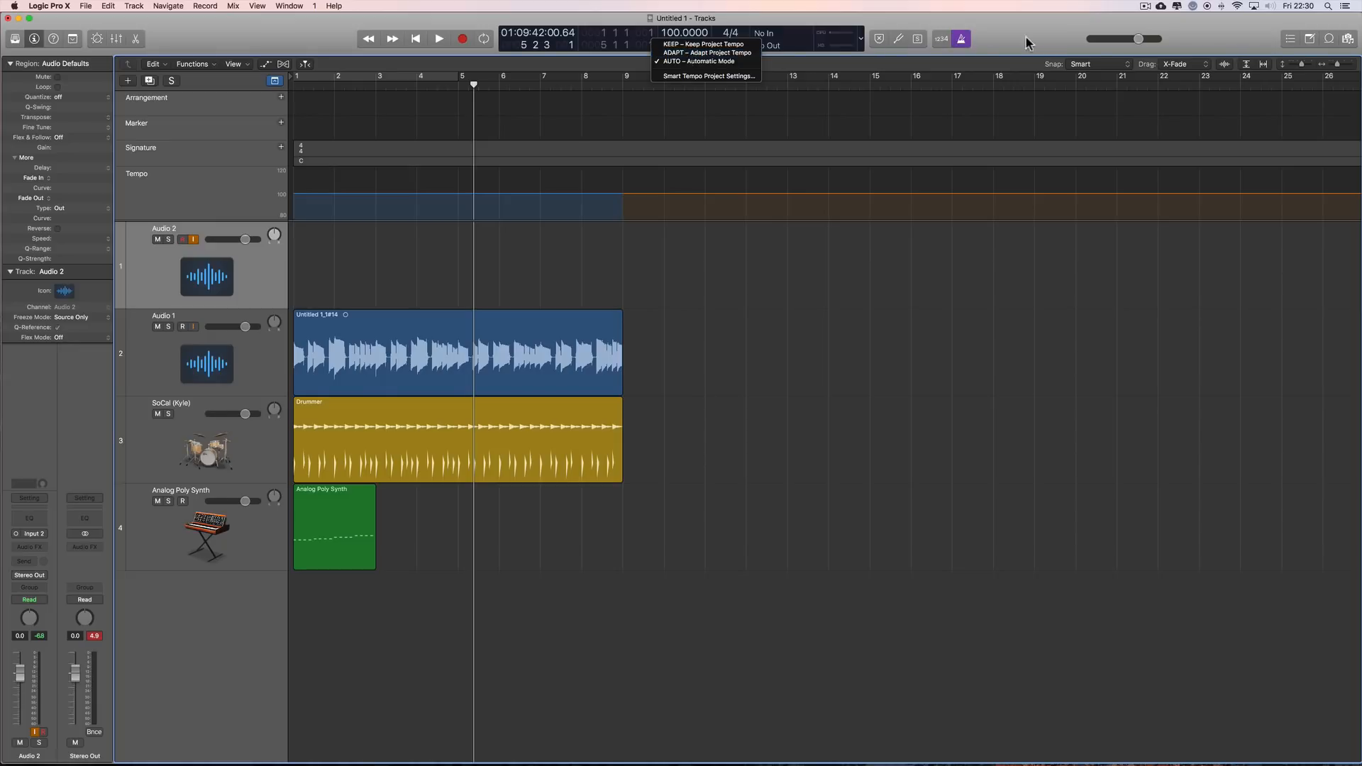
{"action": "left_click", "coordinate": [1049, 29]}
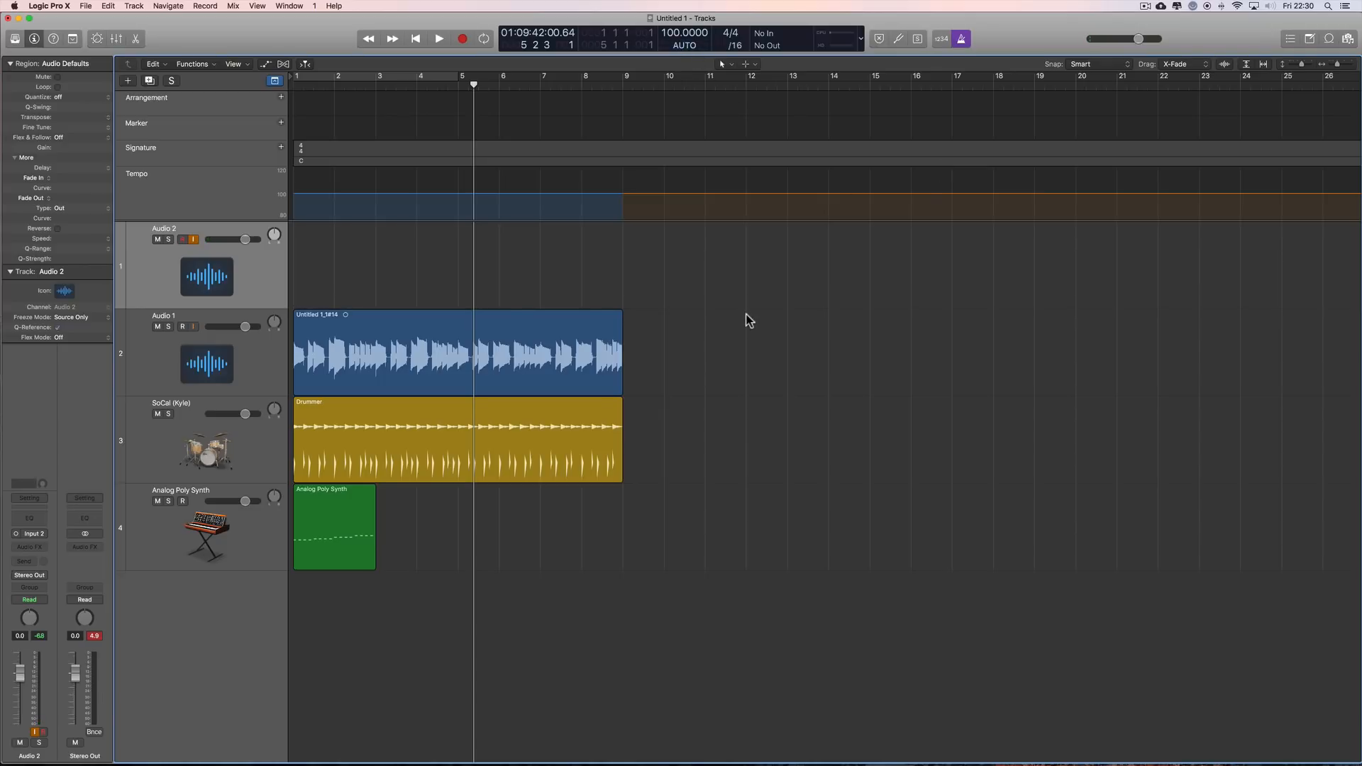
Step: Select the Audio 1 and Drummer regions and play the project from bar 6 to about bar 9, turning the metronome off during playback
{"action": "left_click_drag", "start_coordinate": [637, 362], "coordinate": [547, 463]}
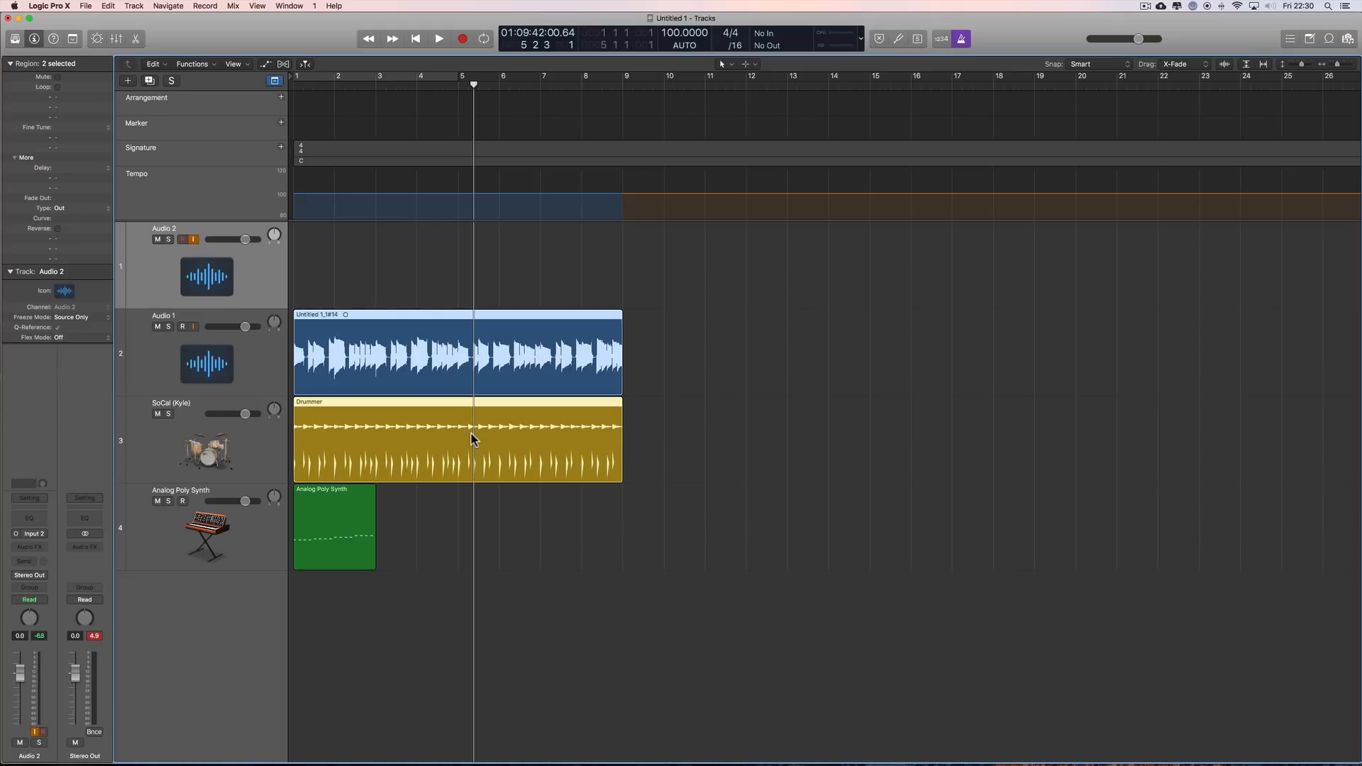
{"action": "left_click_drag", "start_coordinate": [474, 84], "coordinate": [459, 133]}
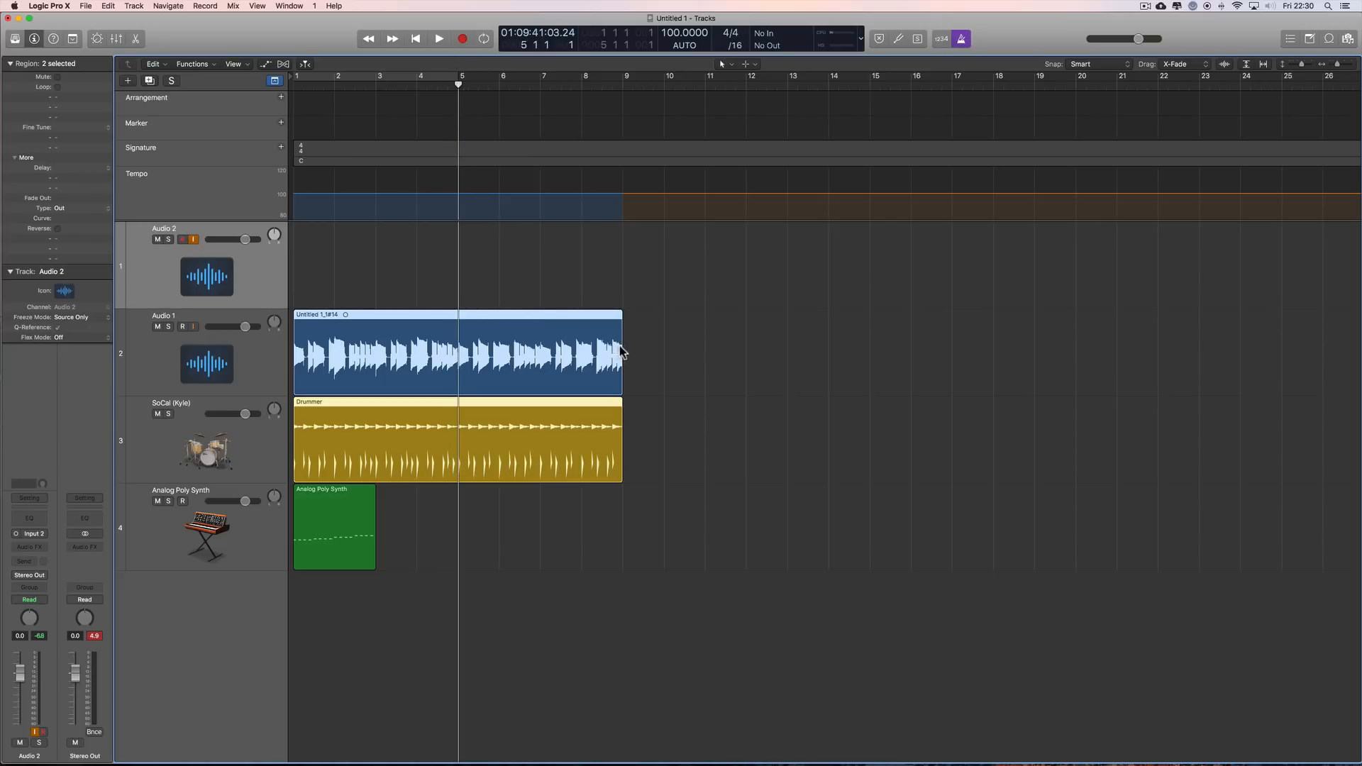
{"action": "left_click", "coordinate": [495, 443]}
{"action": "left_click_drag", "start_coordinate": [467, 86], "coordinate": [499, 85]}
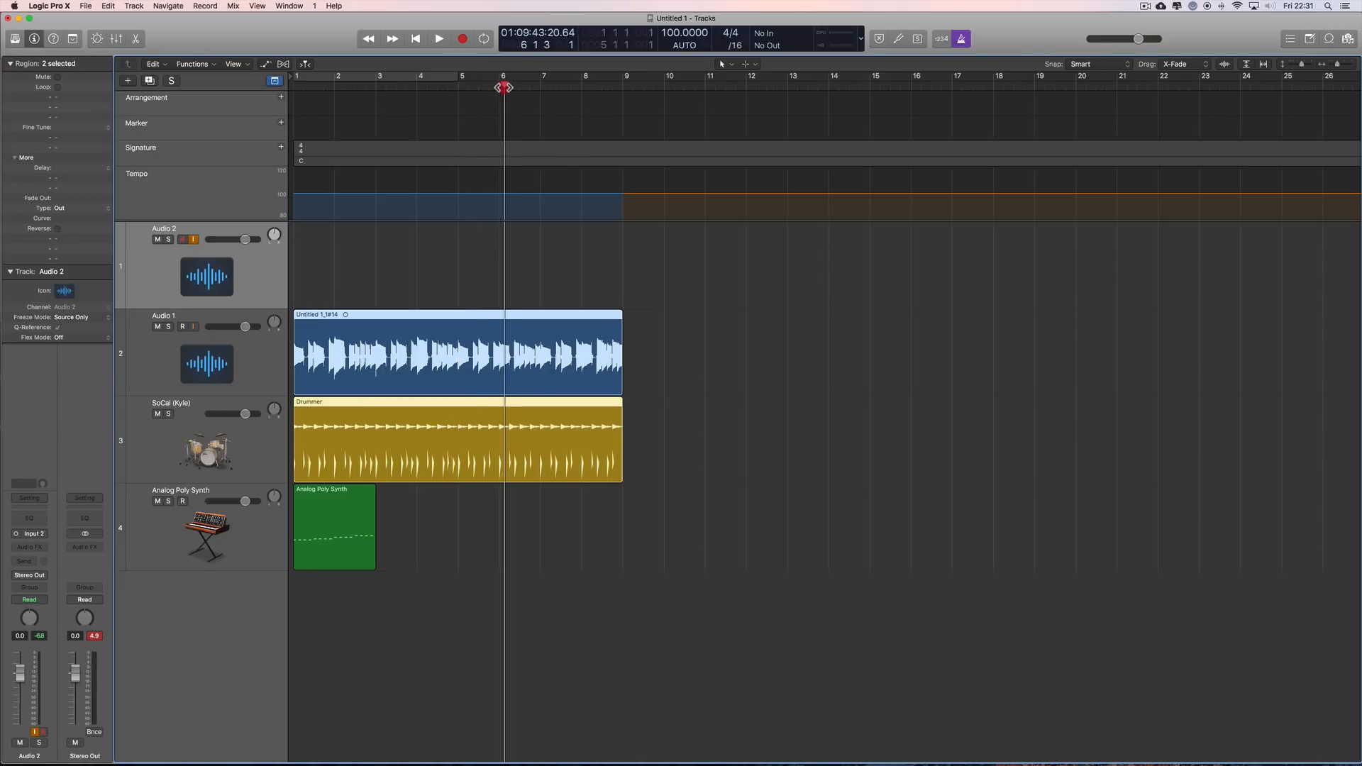
{"action": "left_click", "coordinate": [440, 40]}
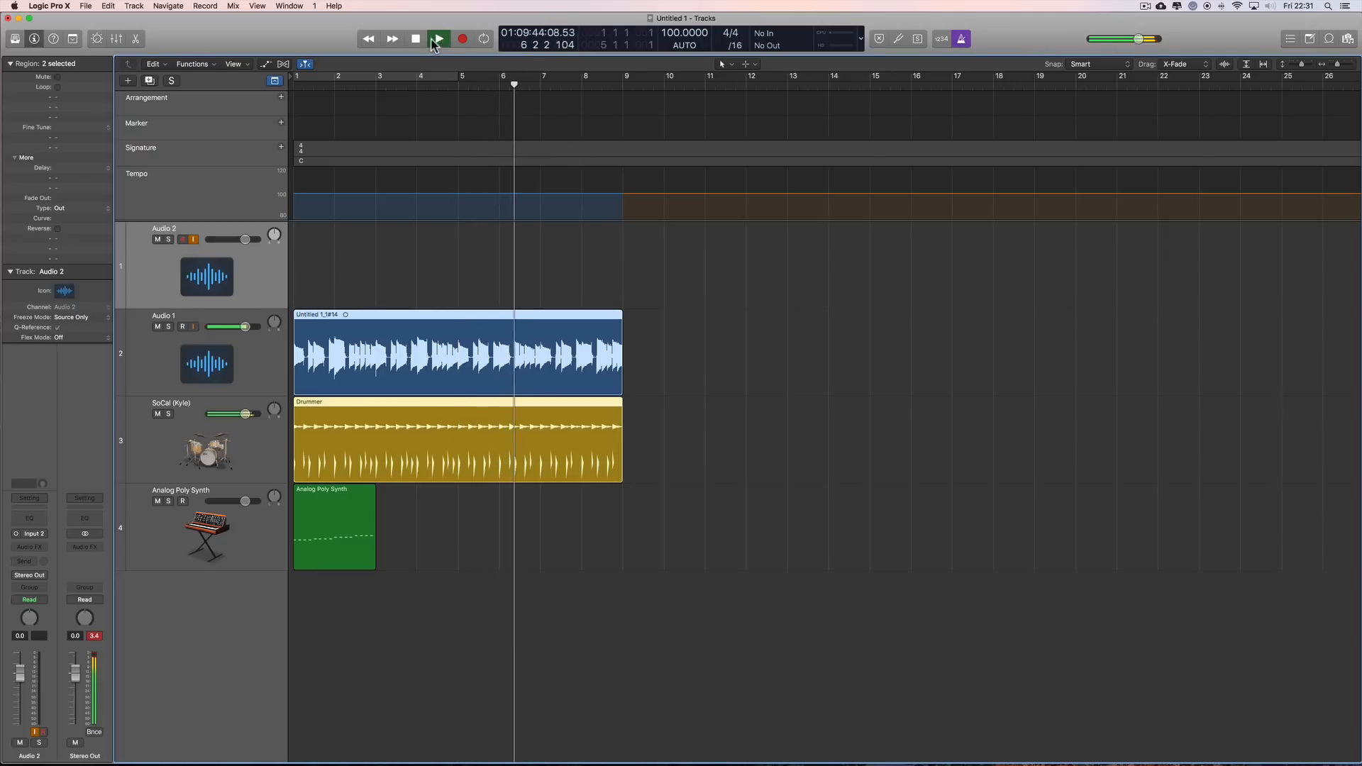
{"action": "left_click", "coordinate": [963, 39]}
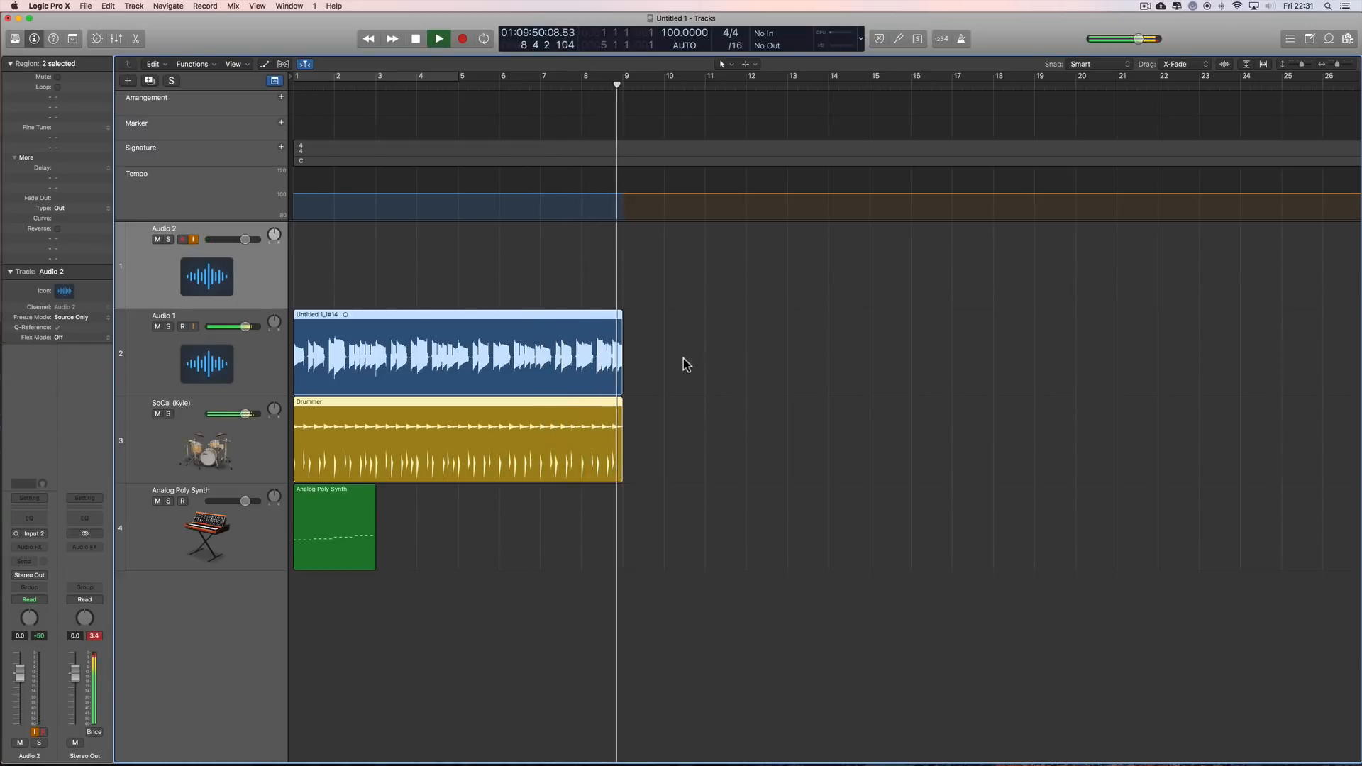
{"action": "left_click", "coordinate": [415, 44]}
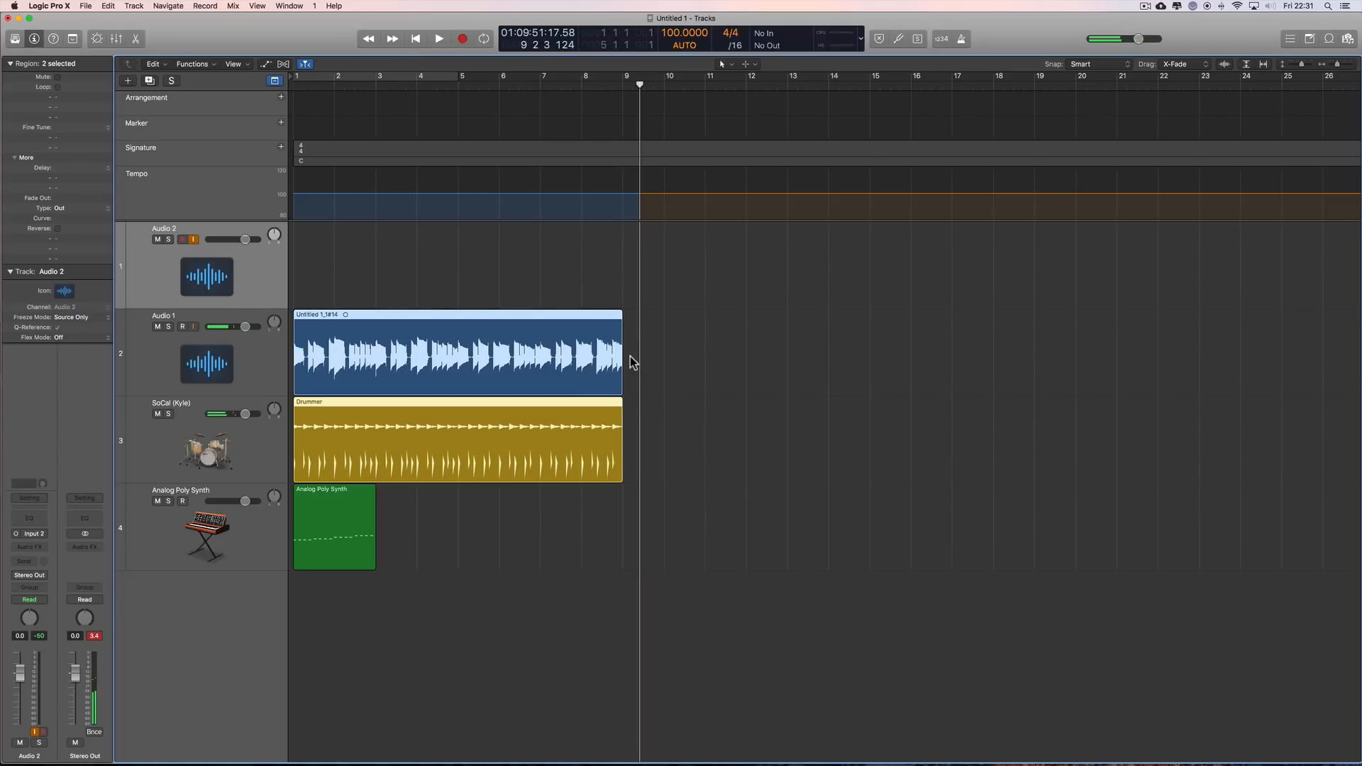
{"action": "scroll", "coordinate": [628, 355], "scroll_direction": "right", "scroll_amount": 1}
{"action": "scroll", "coordinate": [624, 355], "scroll_direction": "left", "scroll_amount": 2}
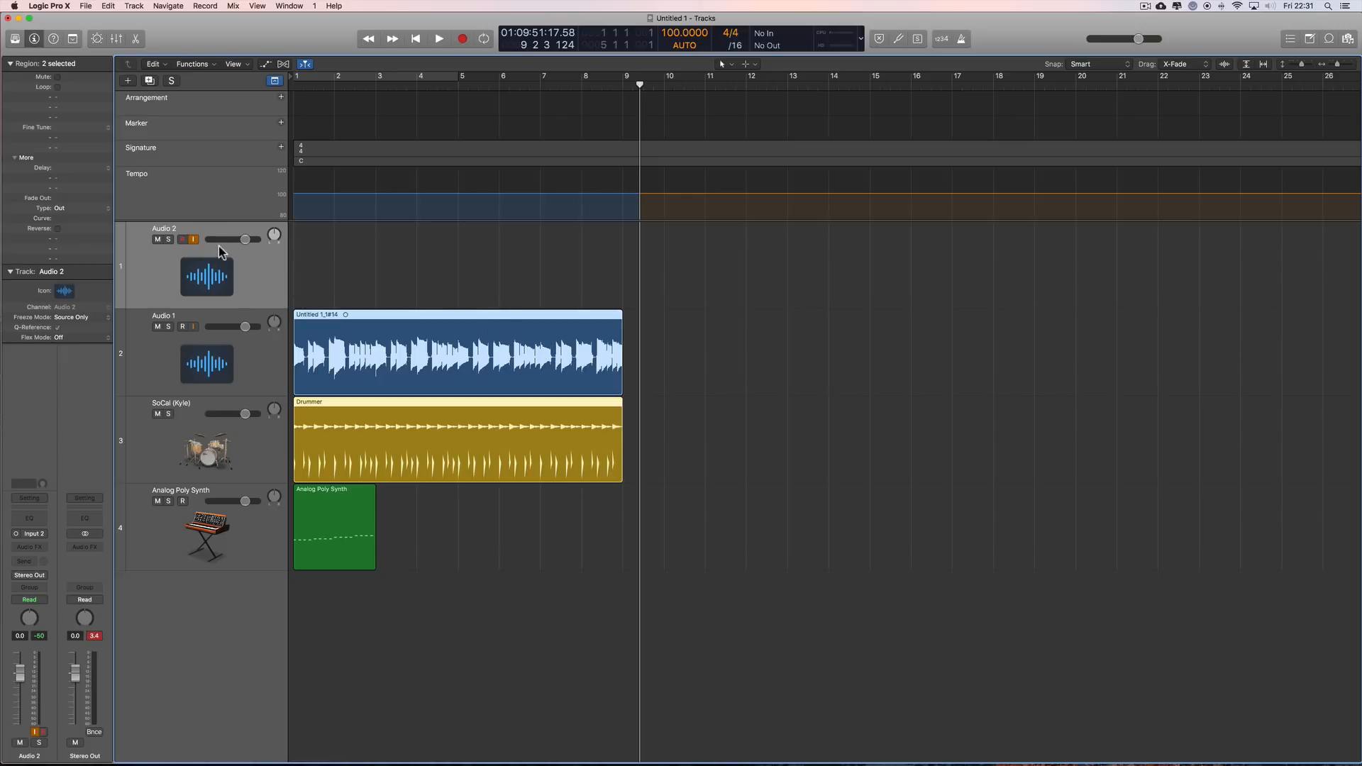
{"action": "left_click", "coordinate": [403, 372]}
{"action": "left_click_drag", "start_coordinate": [641, 85], "coordinate": [461, 94]}
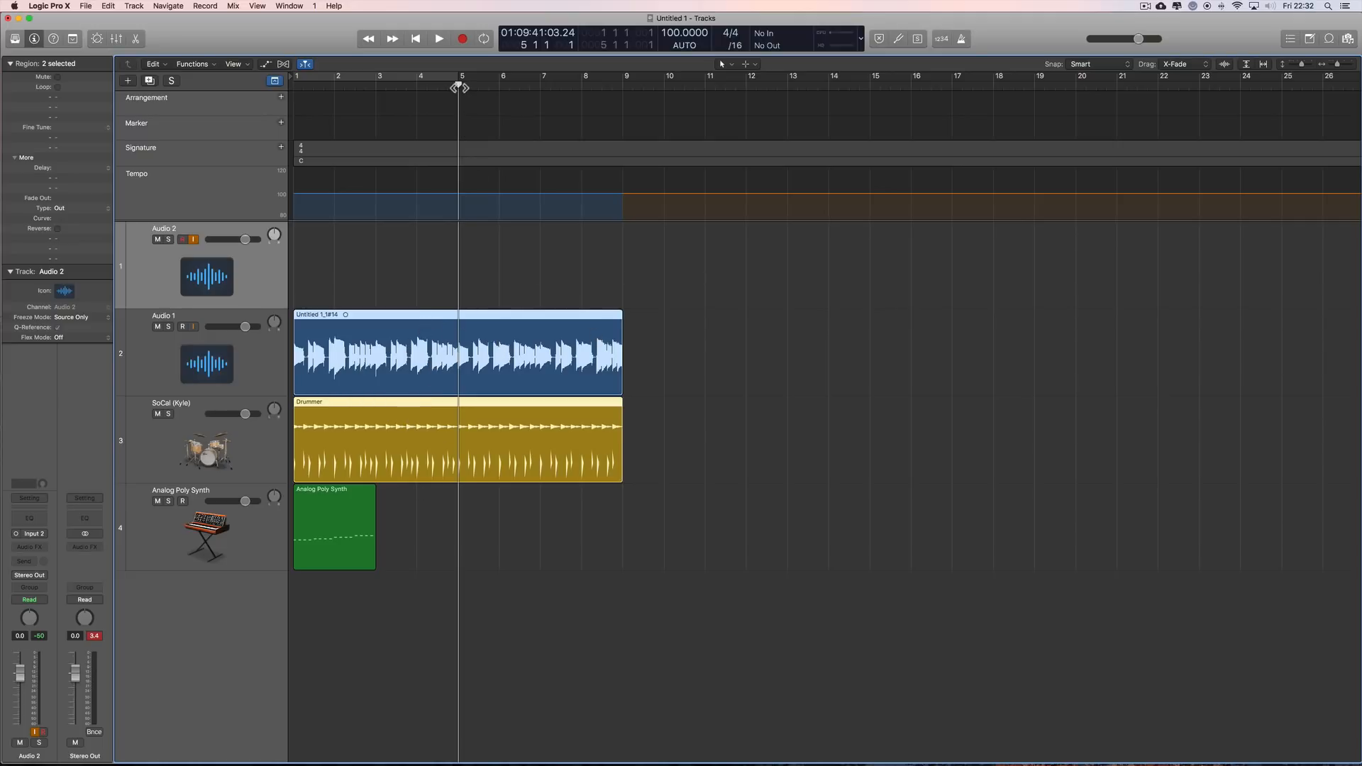
{"action": "left_click_drag", "start_coordinate": [460, 87], "coordinate": [628, 107]}
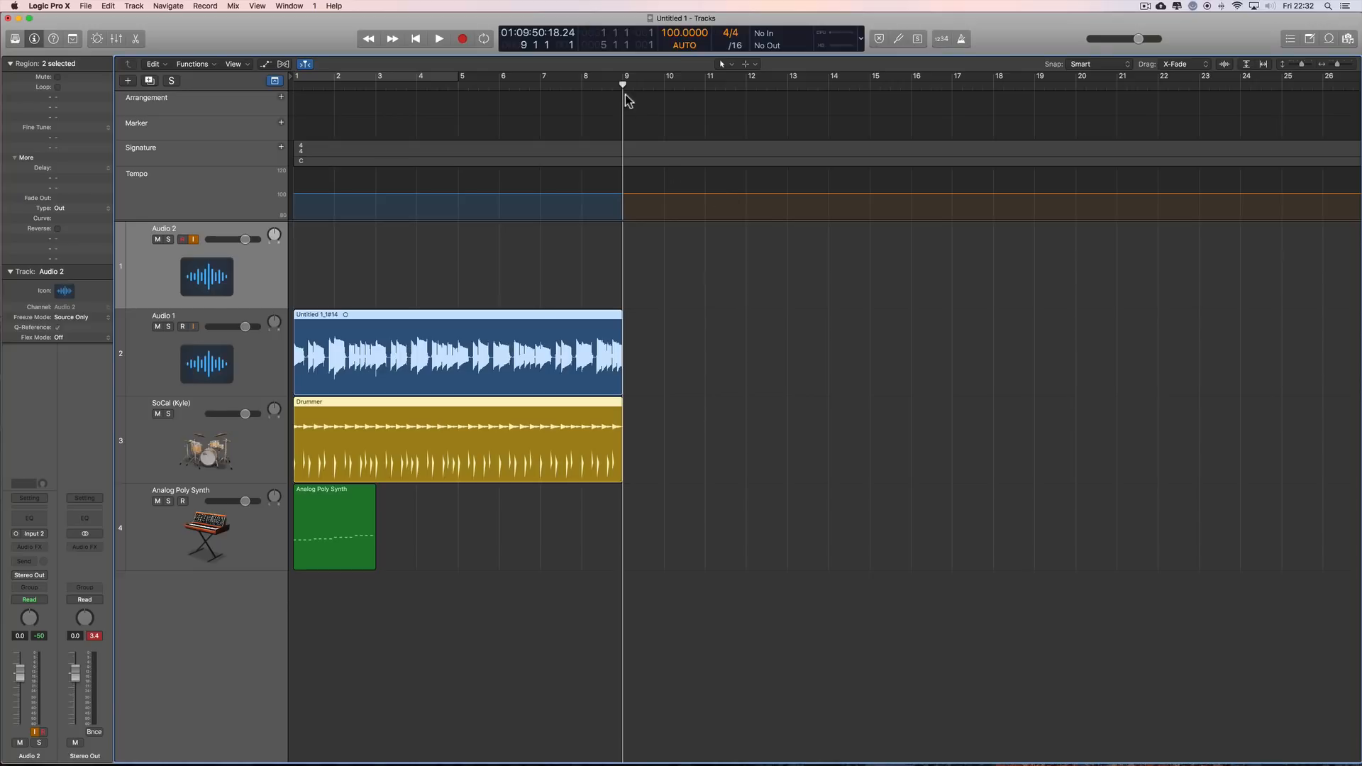
{"action": "left_click_drag", "start_coordinate": [604, 87], "coordinate": [458, 87]}
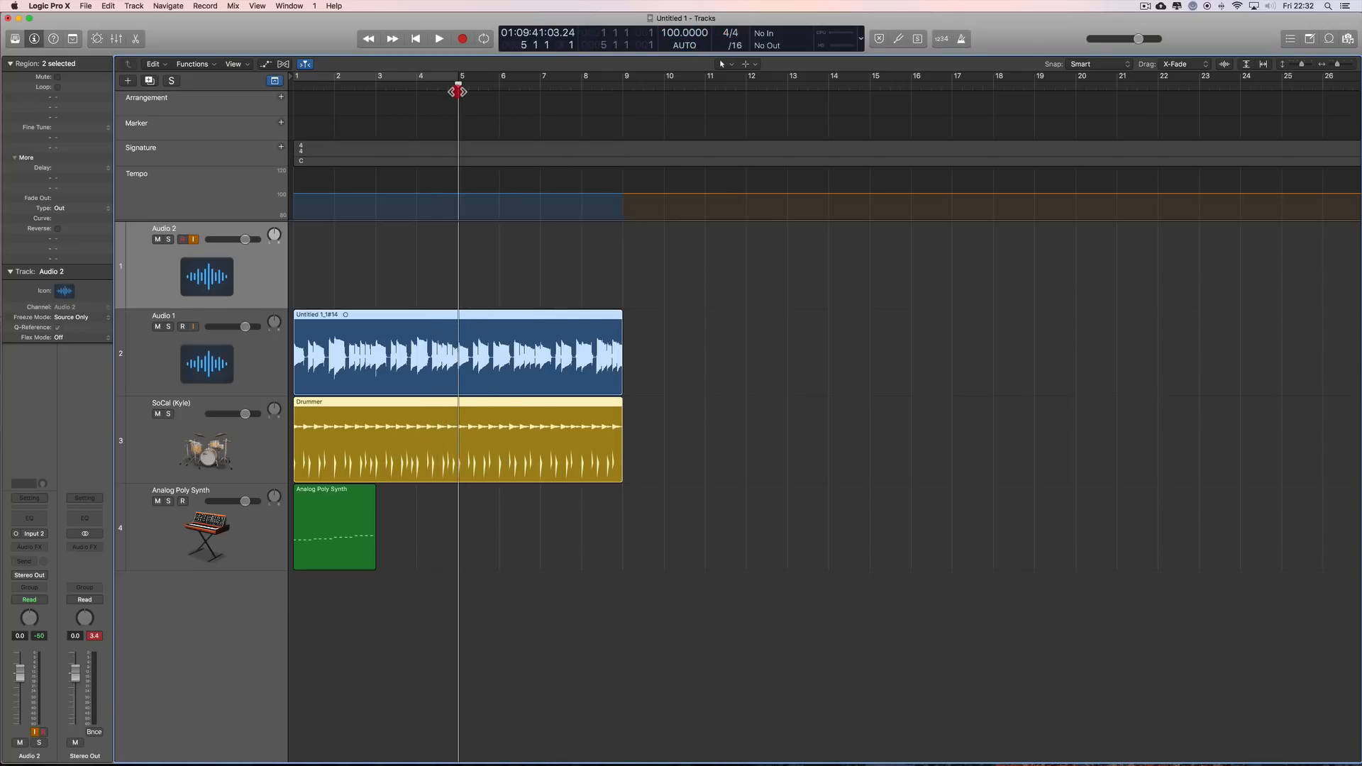
{"action": "left_click", "coordinate": [462, 39]}
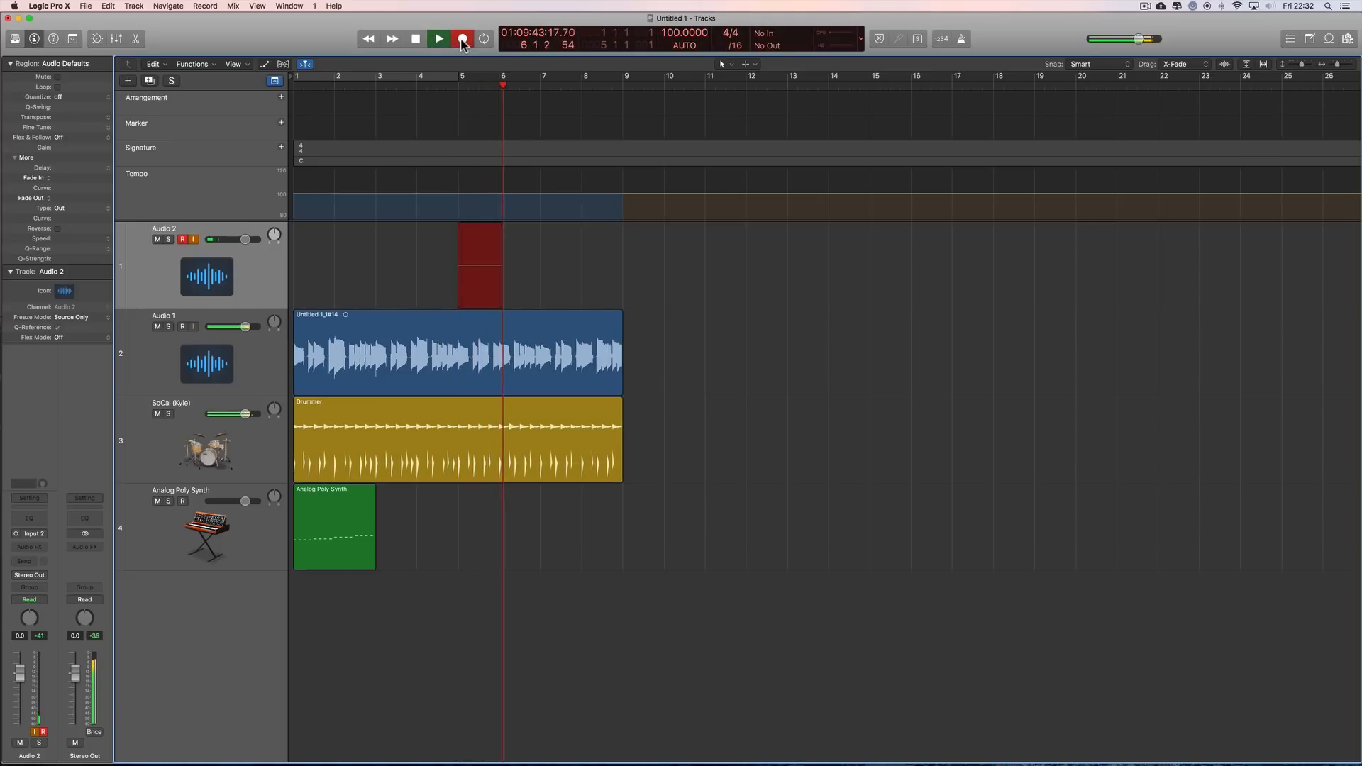
{"action": "left_click", "coordinate": [462, 41]}
{"action": "key", "text": "Delete"}
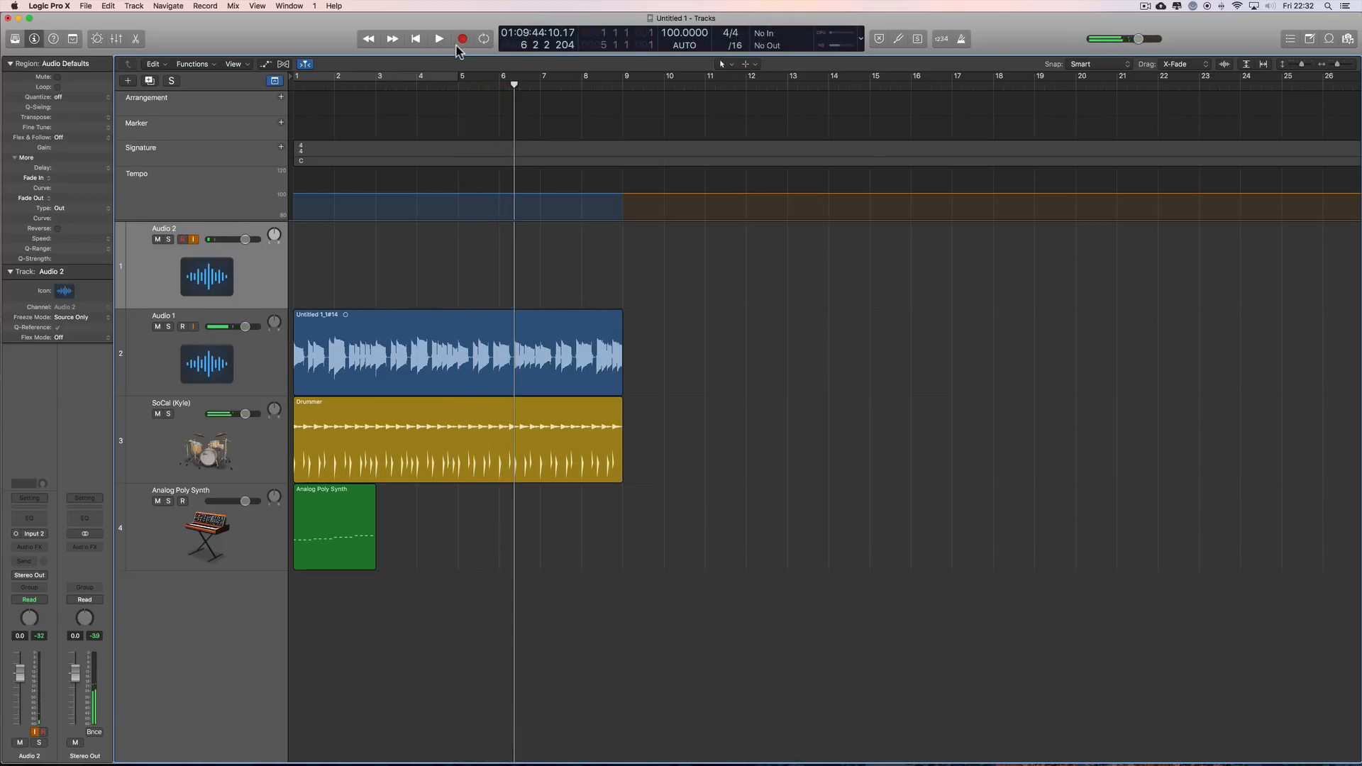
Step: Set the Smart Tempo mode to ADAPT and record a take on the Audio 2 track from bar 5 to about bar 14
{"action": "left_click", "coordinate": [685, 45]}
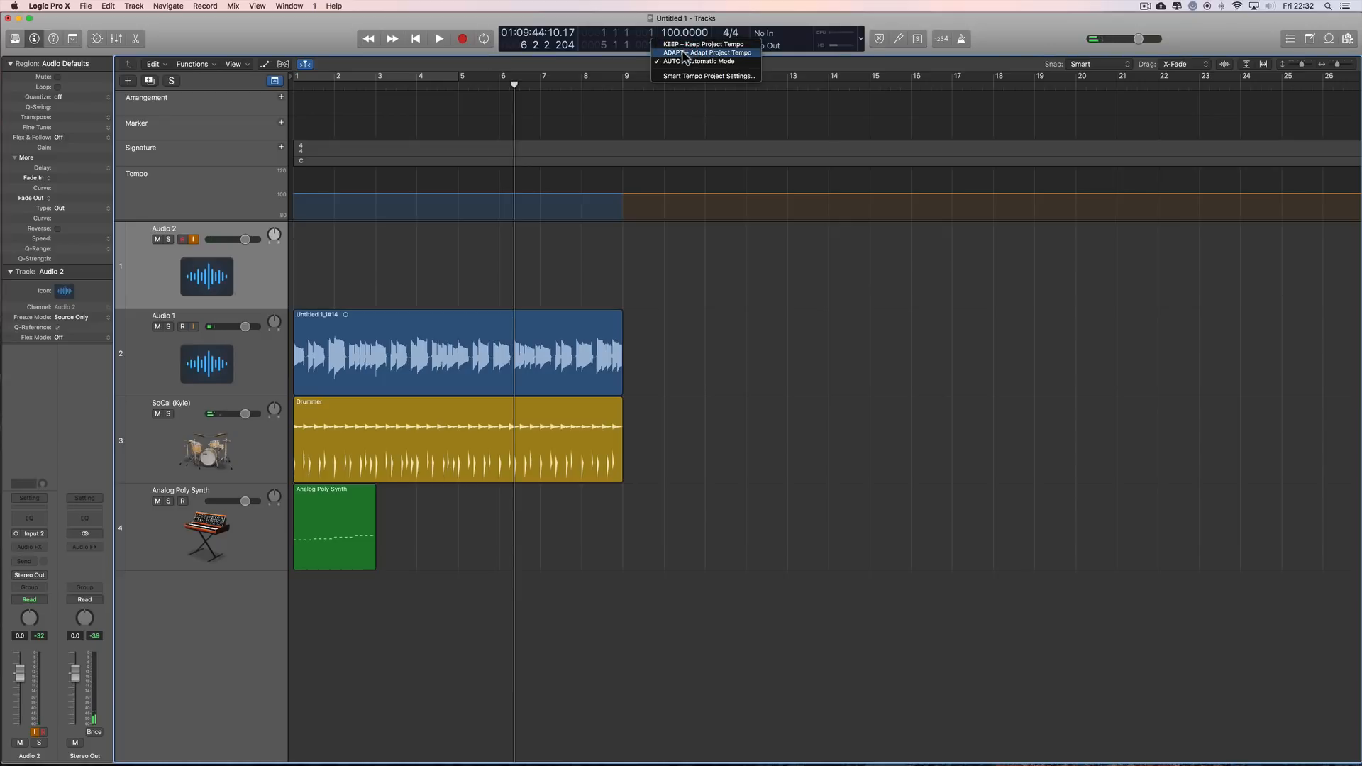
{"action": "left_click", "coordinate": [685, 55]}
{"action": "left_click_drag", "start_coordinate": [514, 85], "coordinate": [458, 86]}
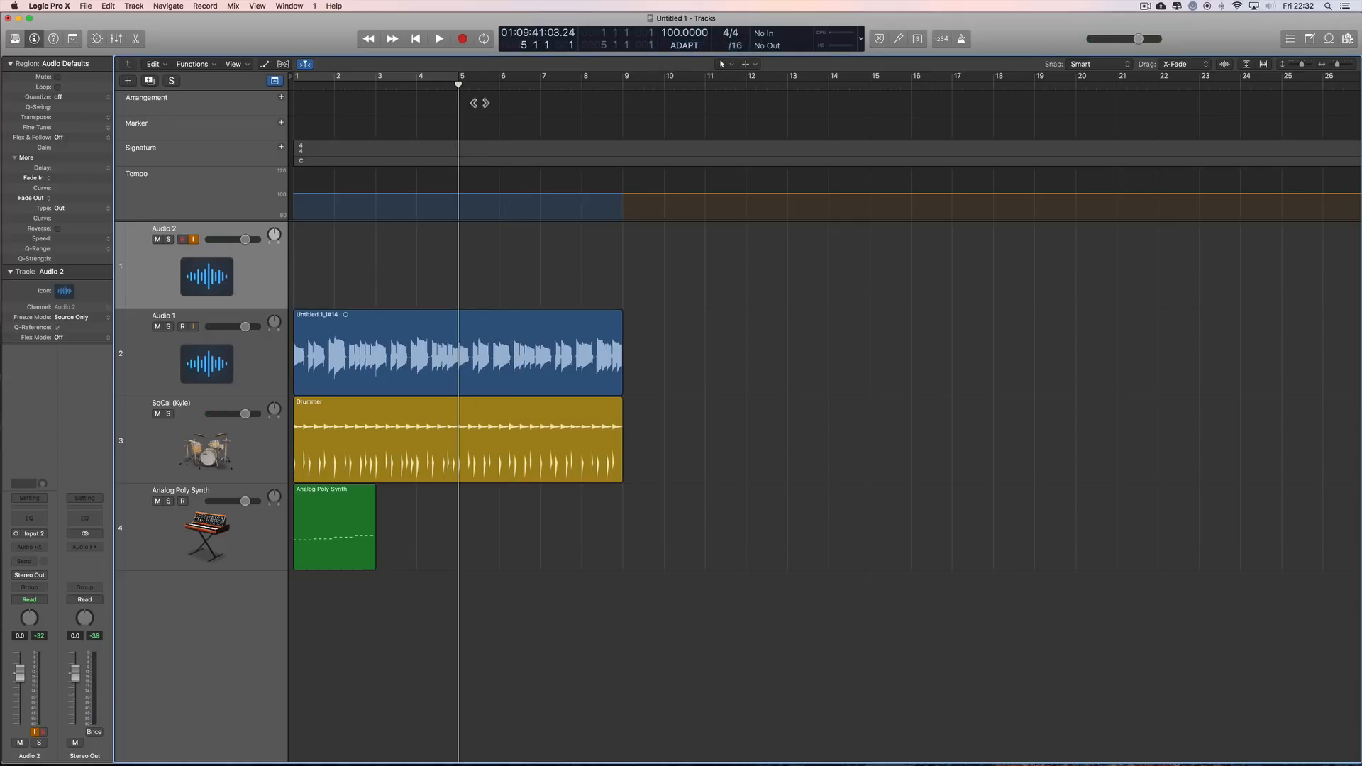
{"action": "left_click", "coordinate": [464, 41]}
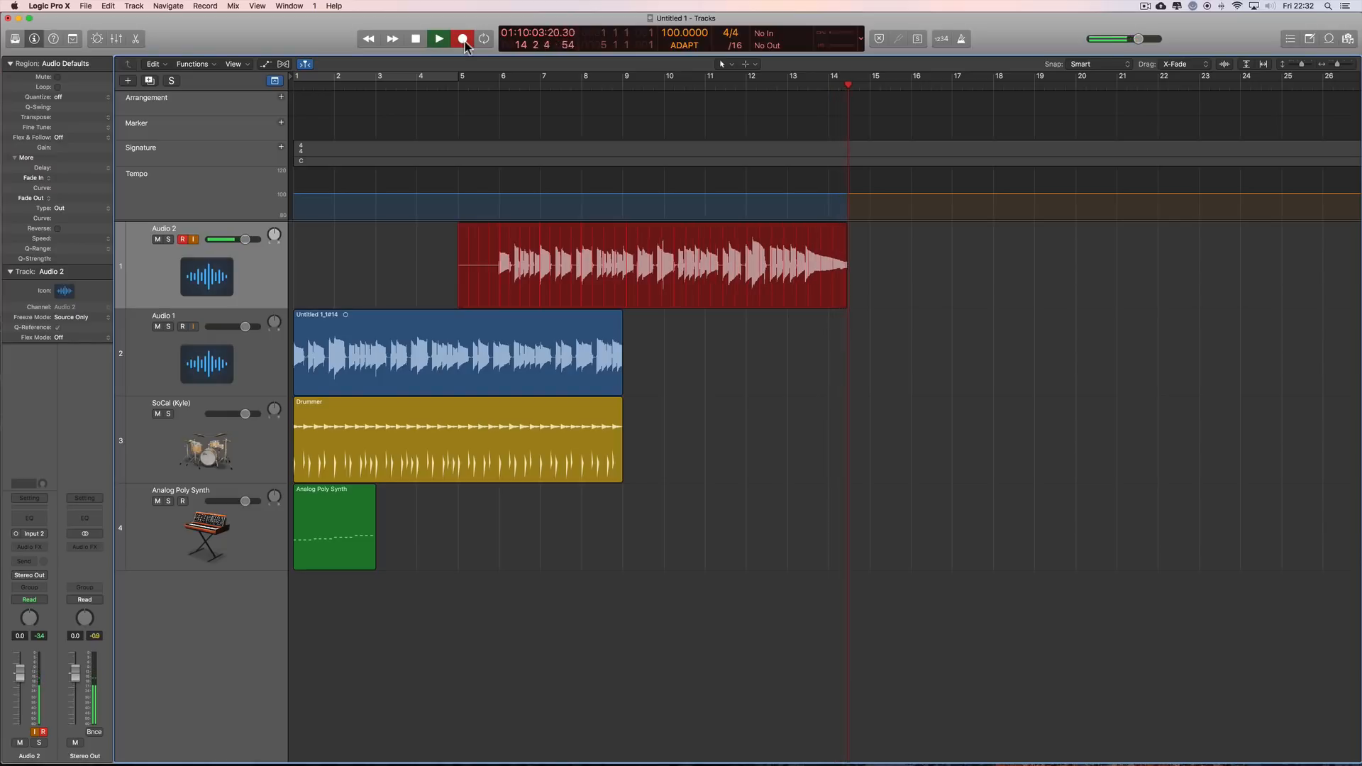
{"action": "key", "text": "space"}
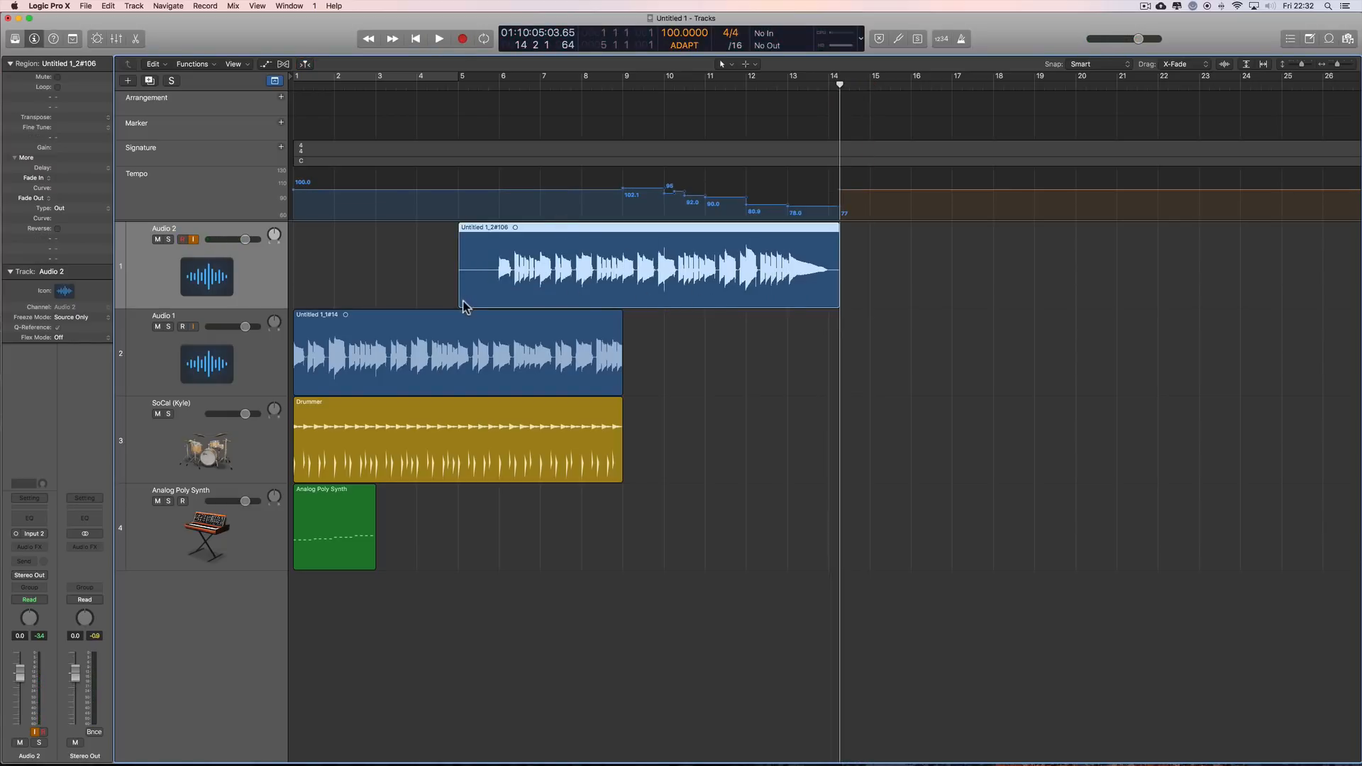
Step: Trim the start of the recorded Audio 2 take to bar 9, where the Audio 1 region ends
{"action": "left_click", "coordinate": [1107, 64]}
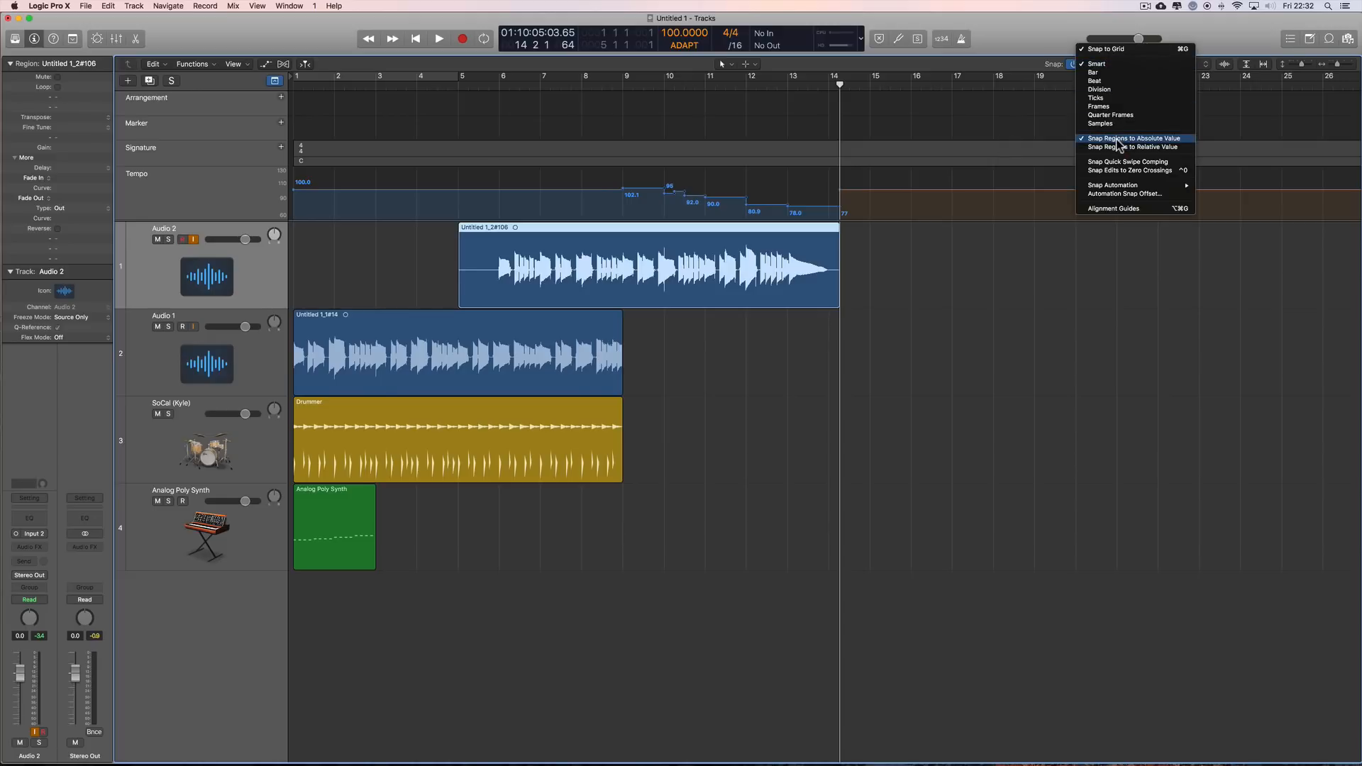
{"action": "left_click", "coordinate": [993, 275]}
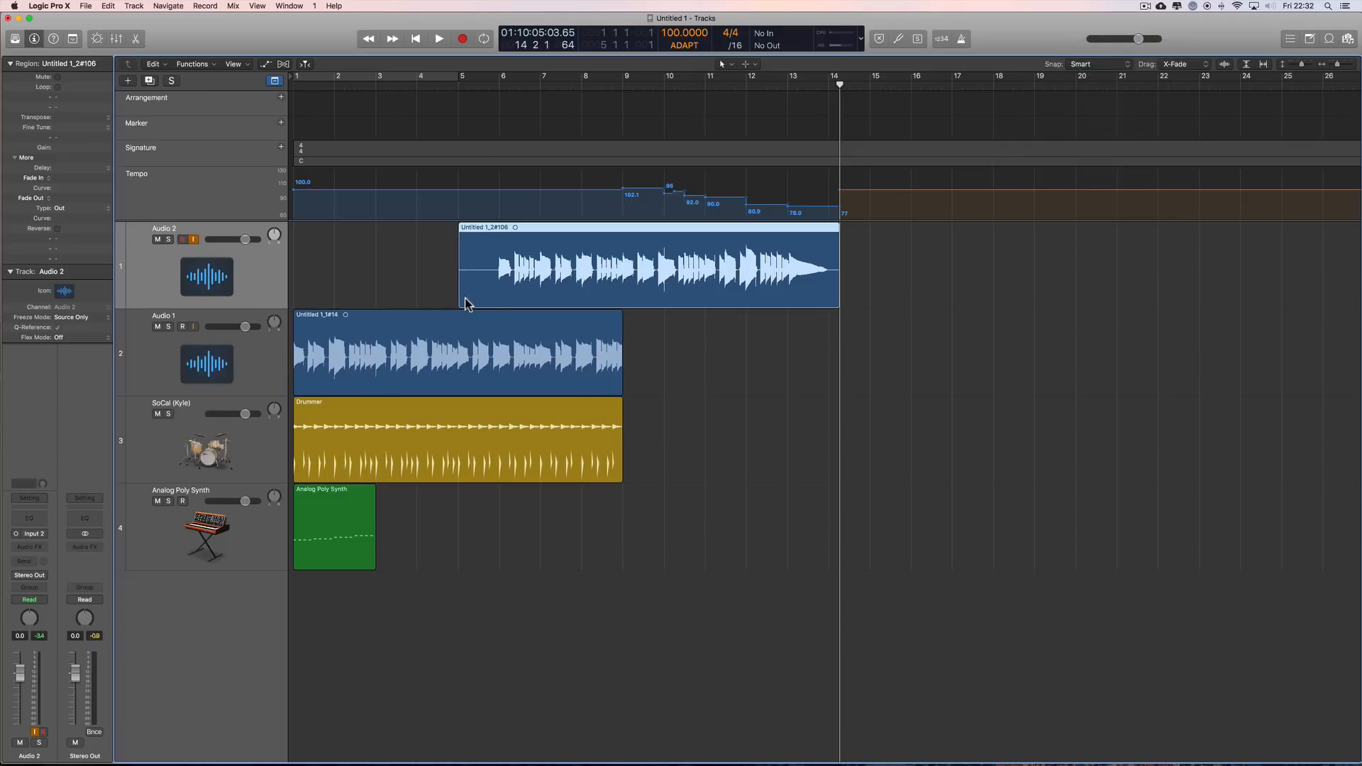
{"action": "left_click_drag", "start_coordinate": [458, 305], "coordinate": [621, 307]}
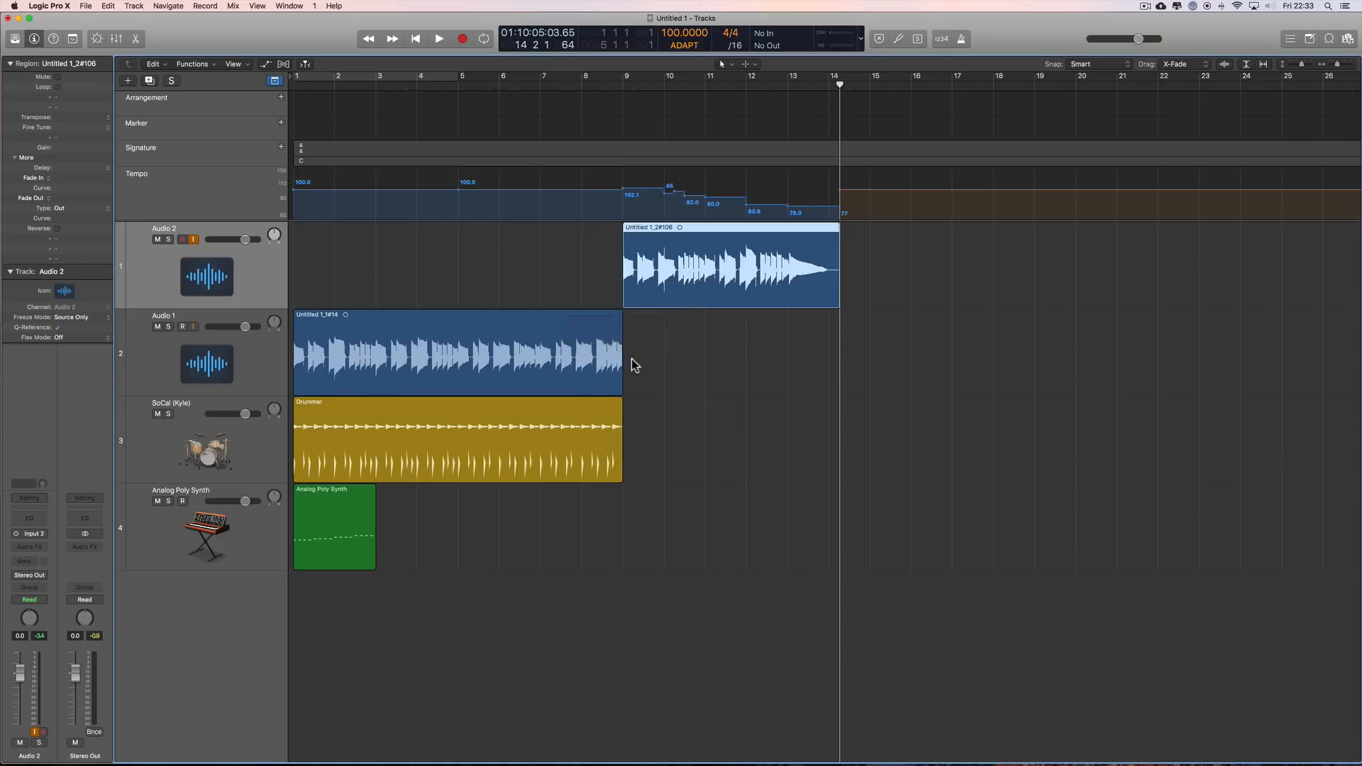
Step: Turn the metronome on and play the project from bar 5 to near the end of bar 13
{"action": "left_click", "coordinate": [461, 88]}
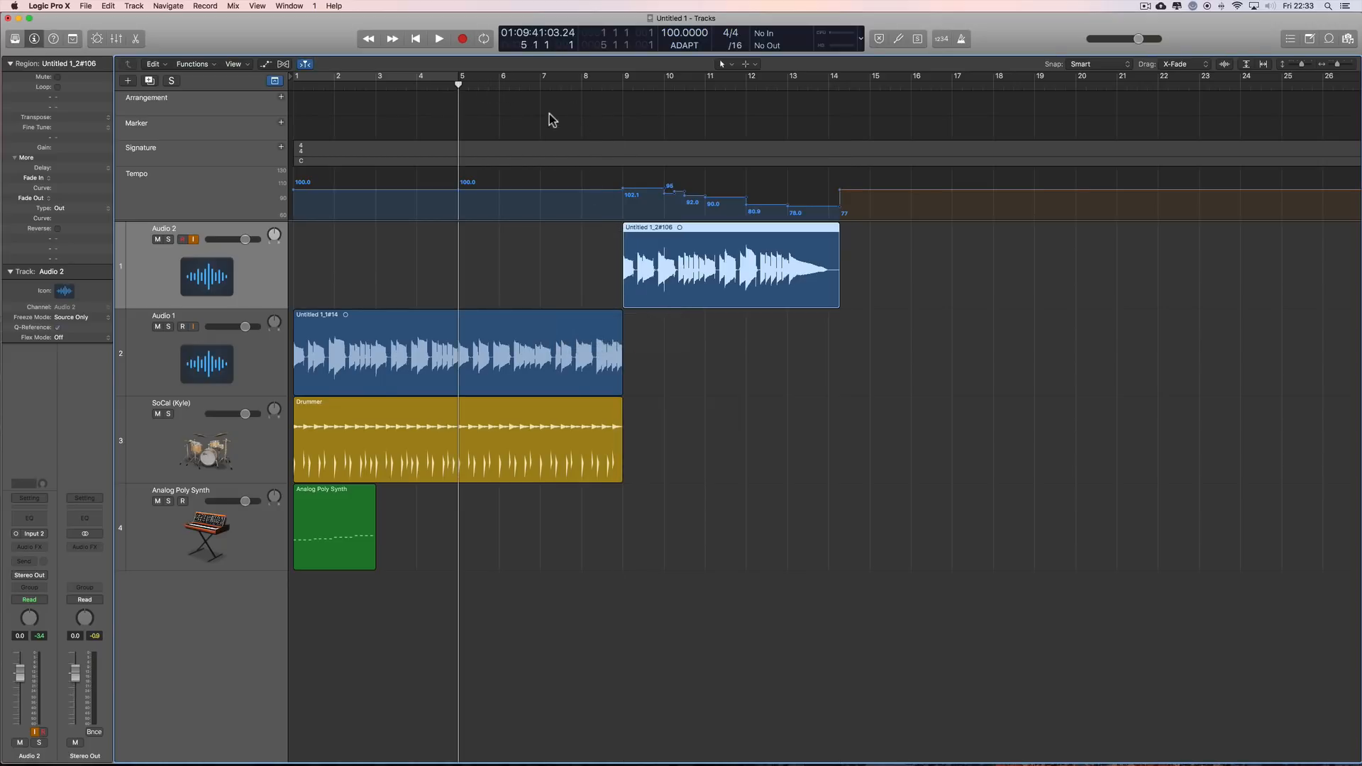
{"action": "left_click", "coordinate": [960, 40]}
{"action": "left_click", "coordinate": [439, 39]}
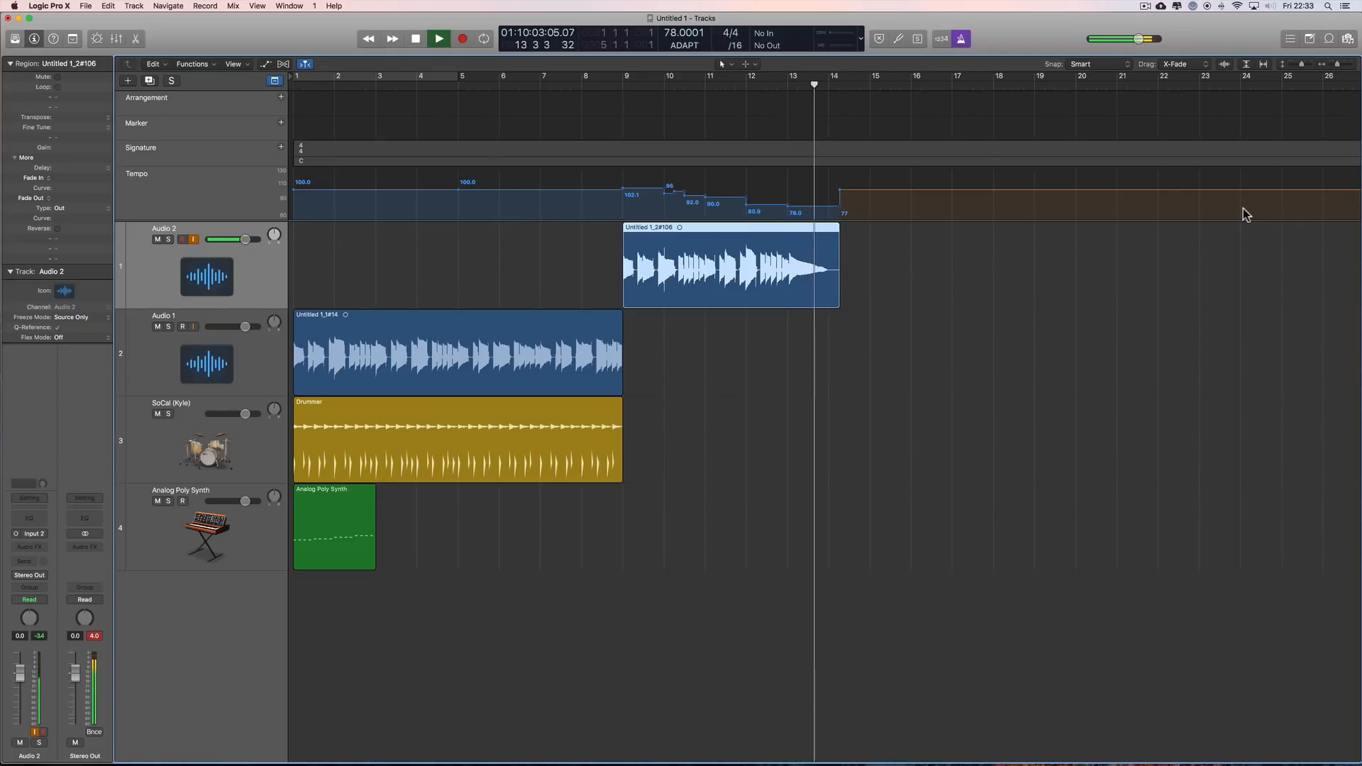
{"action": "key", "text": "space"}
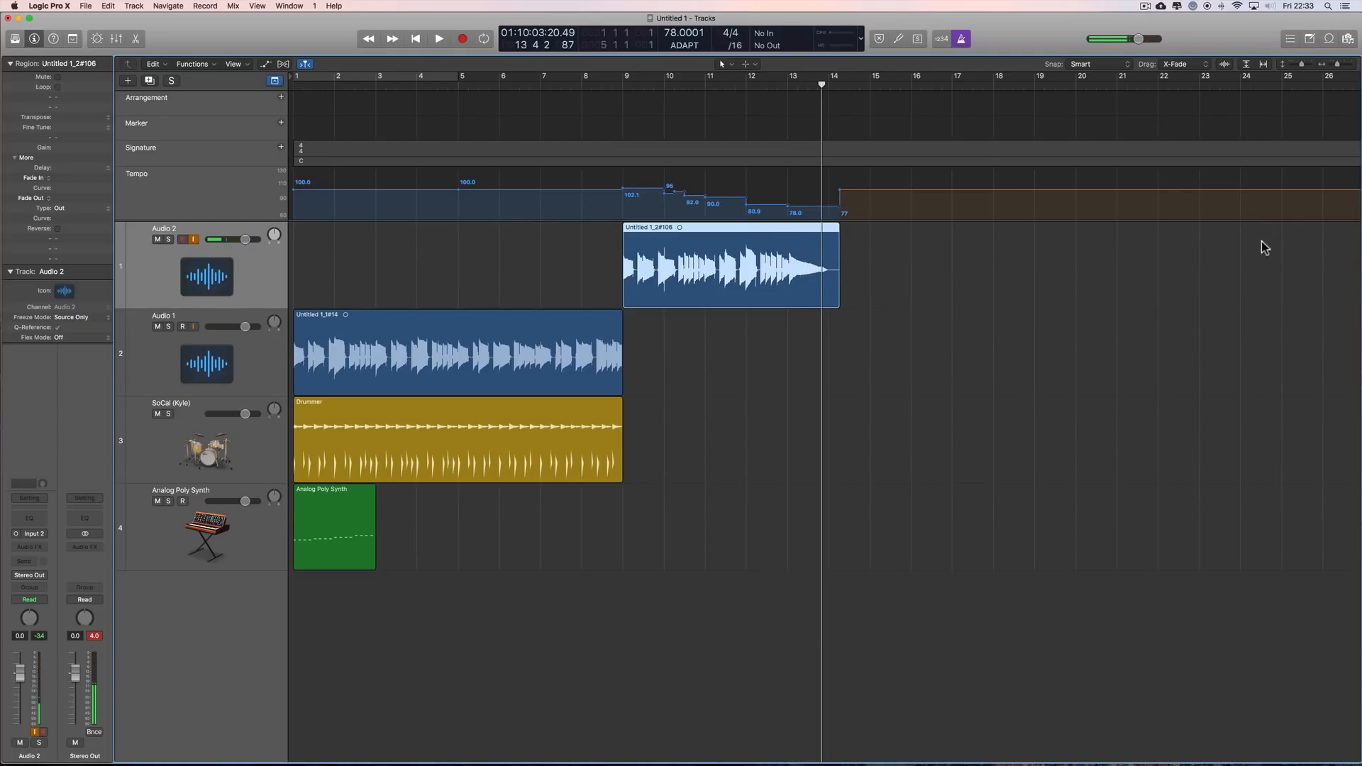
Step: Open the Audio 2 take in the File Tempo editor and examine its beat markers up to the final note
{"action": "left_click_drag", "start_coordinate": [1338, 64], "coordinate": [1340, 64]}
{"action": "scroll", "coordinate": [947, 347], "scroll_direction": "left", "scroll_amount": 5}
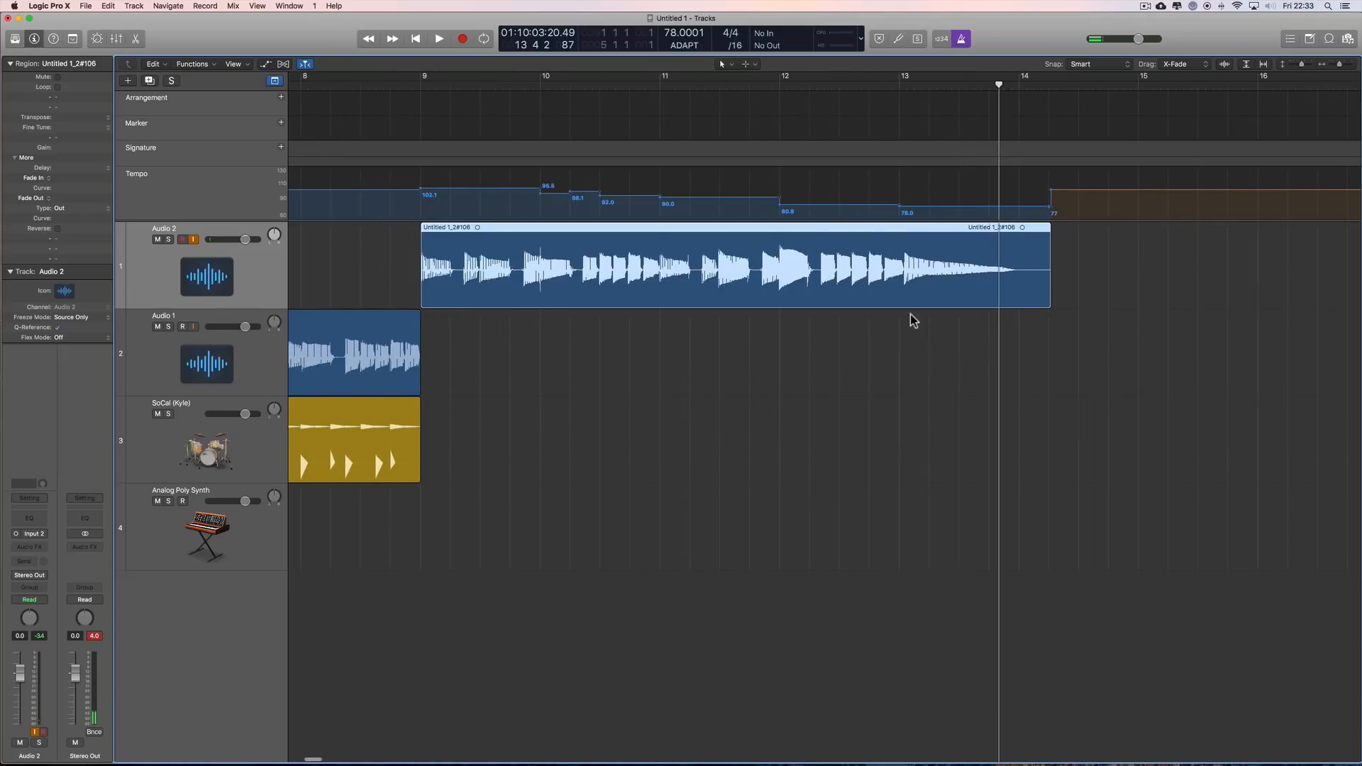
{"action": "double_click", "coordinate": [816, 238]}
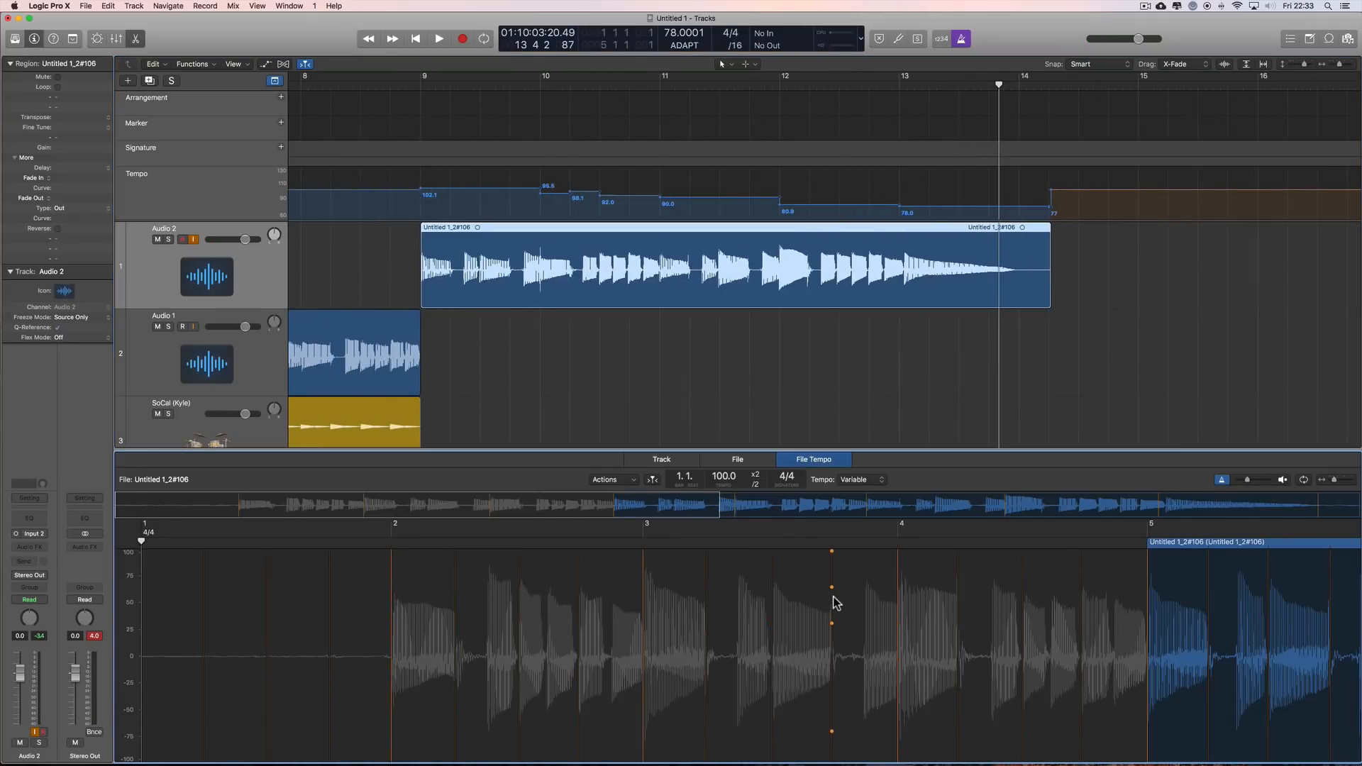
{"action": "scroll", "coordinate": [835, 602], "scroll_direction": "right", "scroll_amount": 5}
{"action": "scroll", "coordinate": [757, 602], "scroll_direction": "right", "scroll_amount": 2}
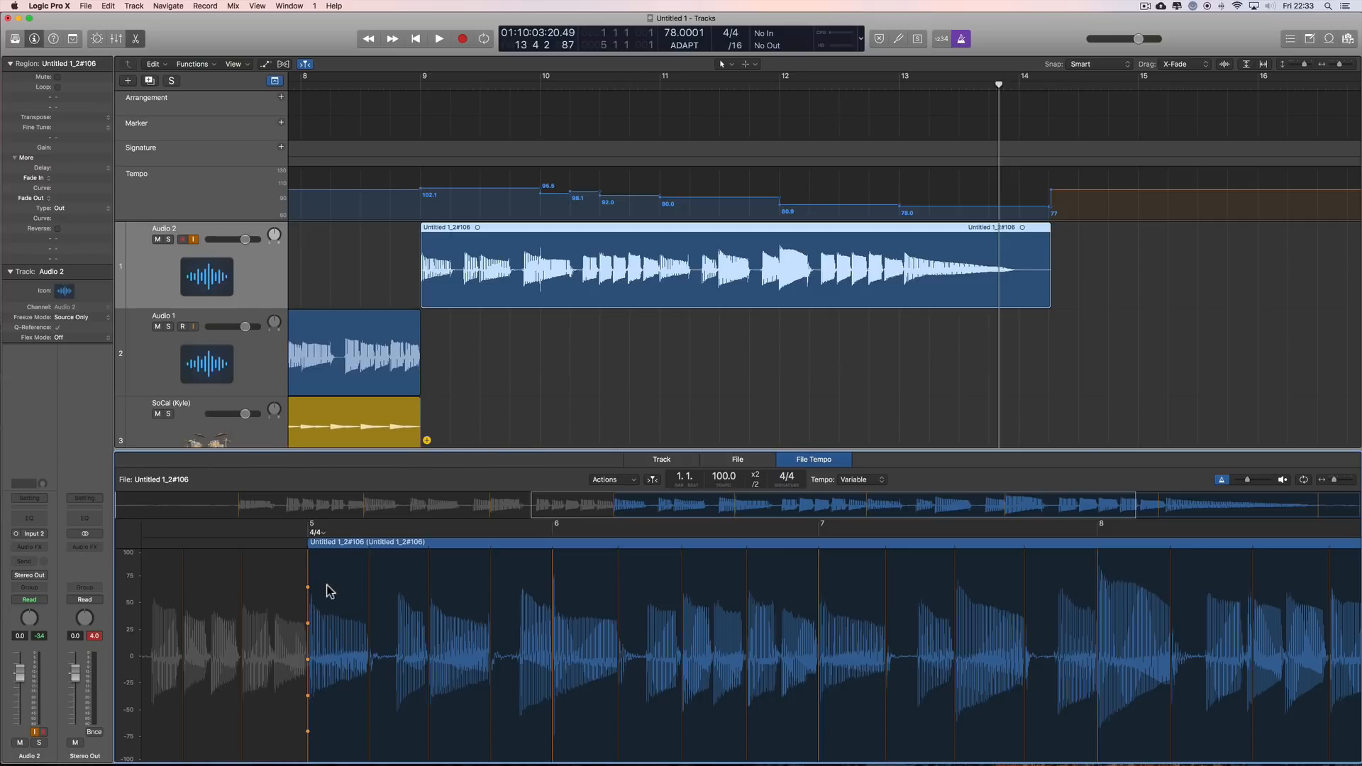
{"action": "scroll", "coordinate": [901, 614], "scroll_direction": "right", "scroll_amount": 10}
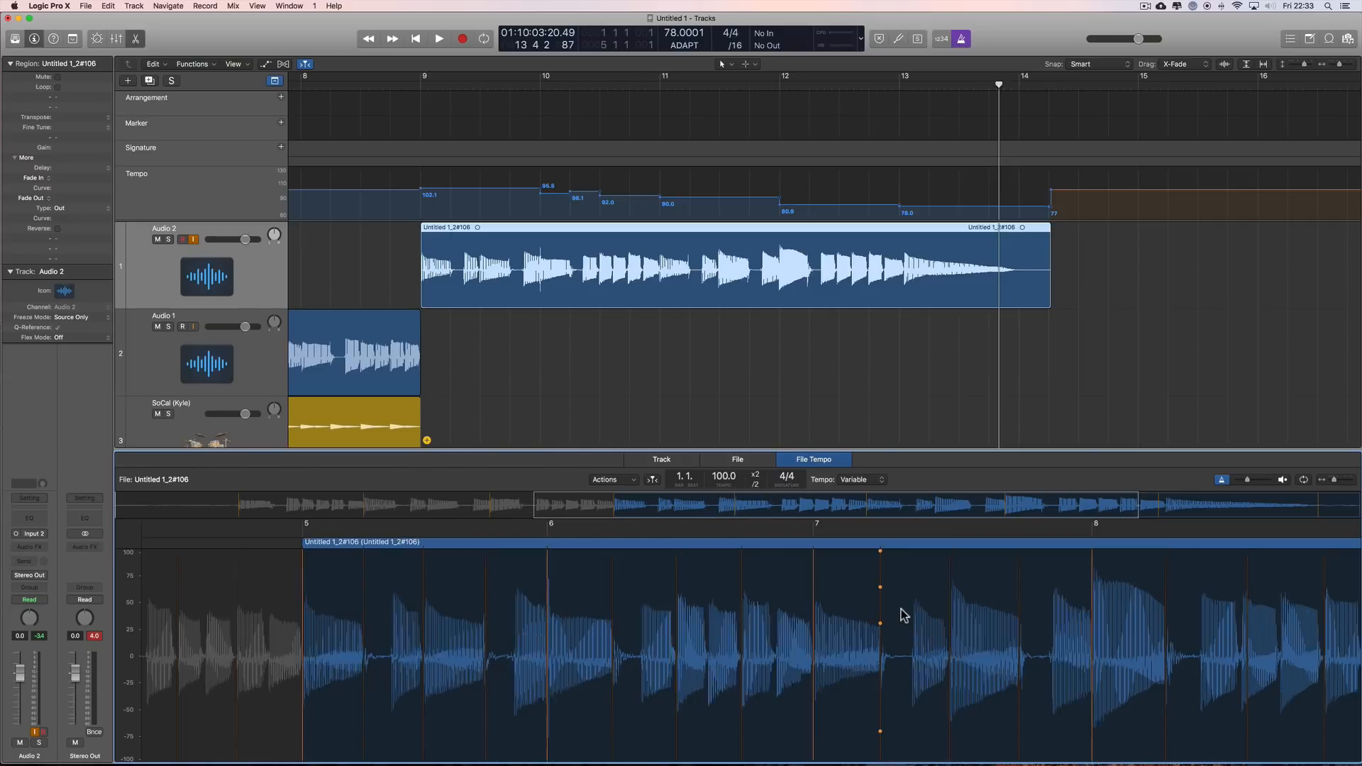
{"action": "scroll", "coordinate": [902, 614], "scroll_direction": "right", "scroll_amount": 10}
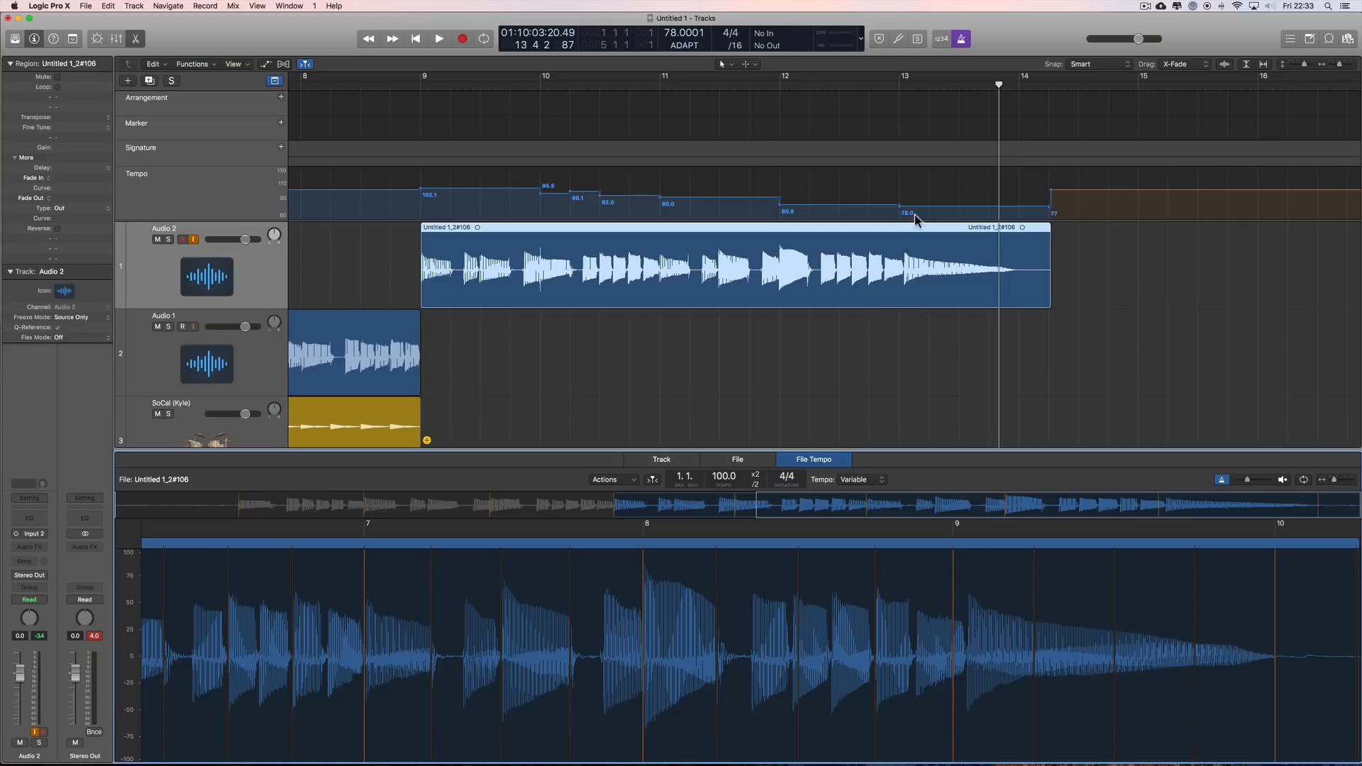
Step: Move the take's bar 9 downbeat marker in the File Tempo editor onto the start of the final sustained note
{"action": "left_click", "coordinate": [1351, 64]}
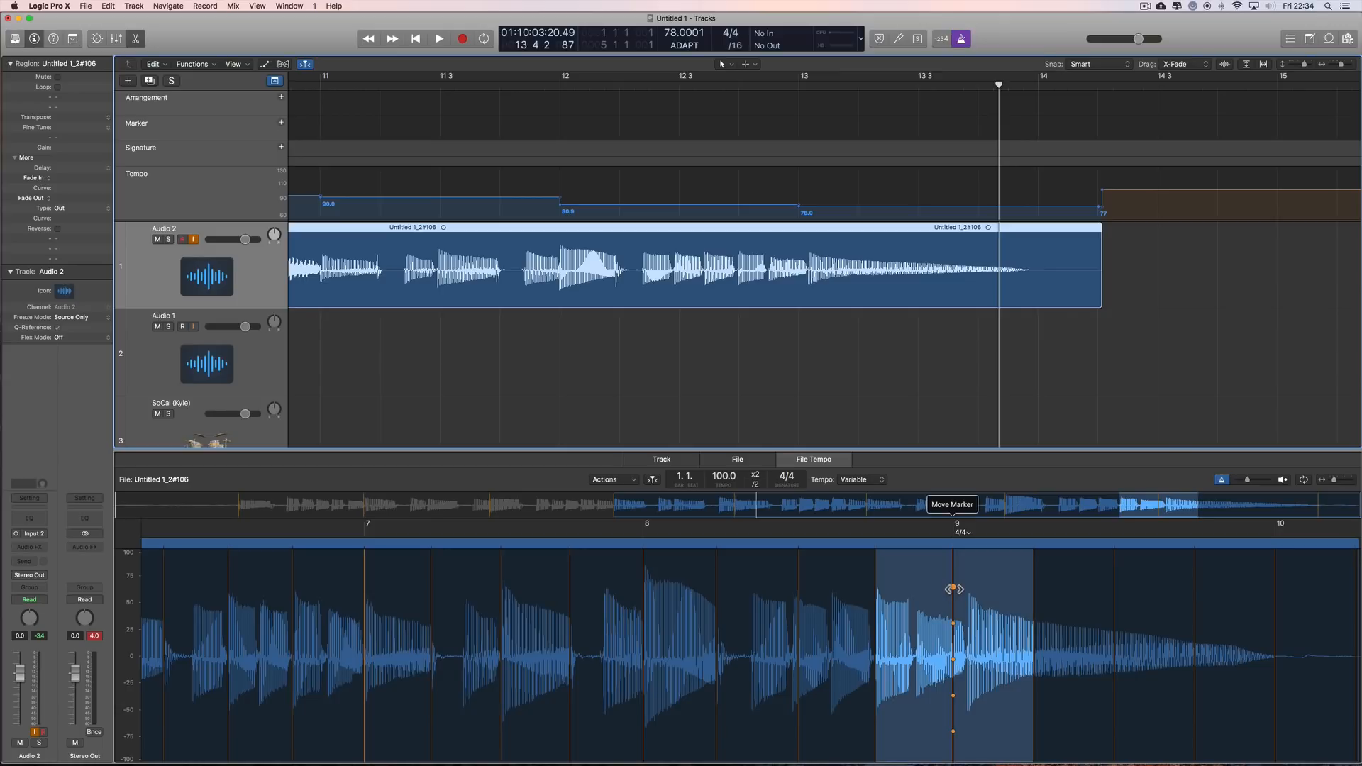
{"action": "left_click_drag", "start_coordinate": [953, 589], "coordinate": [968, 590]}
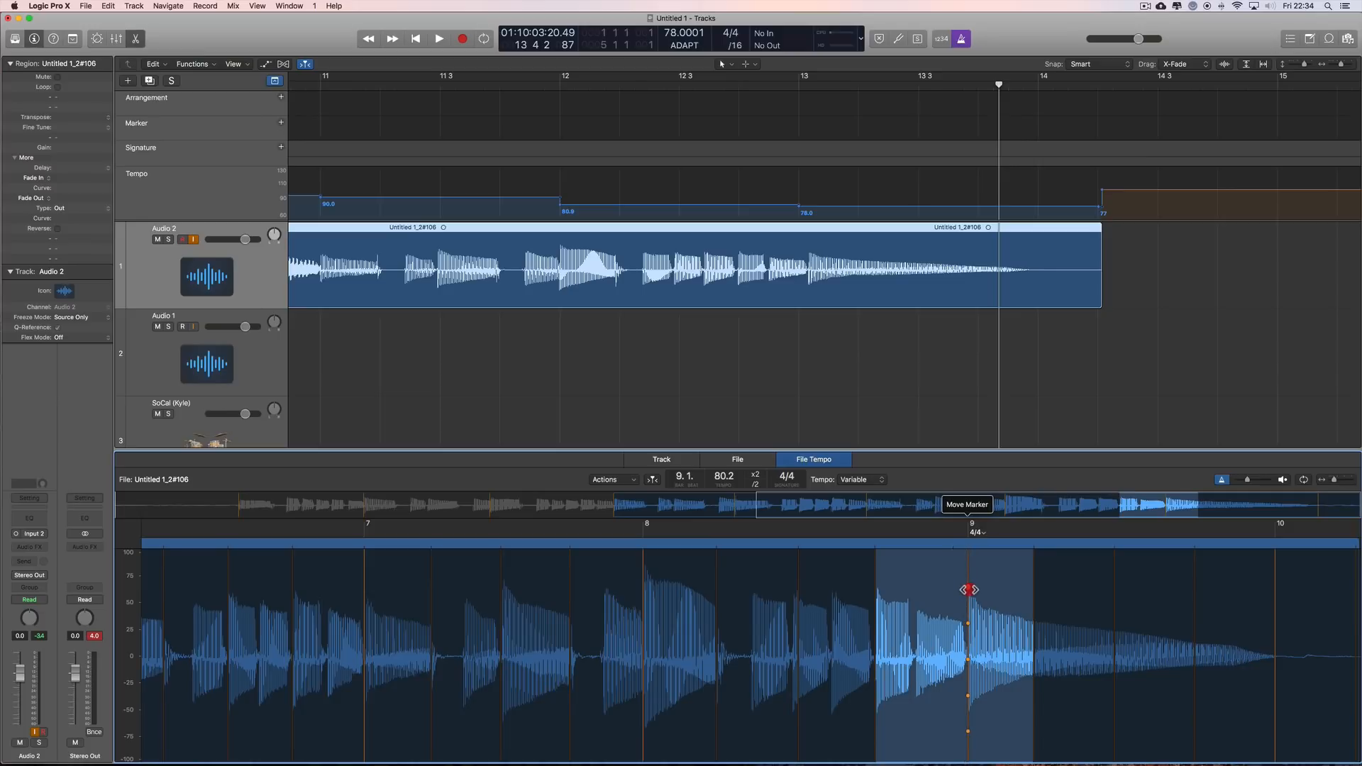
{"action": "left_click_drag", "start_coordinate": [969, 590], "coordinate": [969, 591]}
{"action": "left_click_drag", "start_coordinate": [970, 590], "coordinate": [967, 592]}
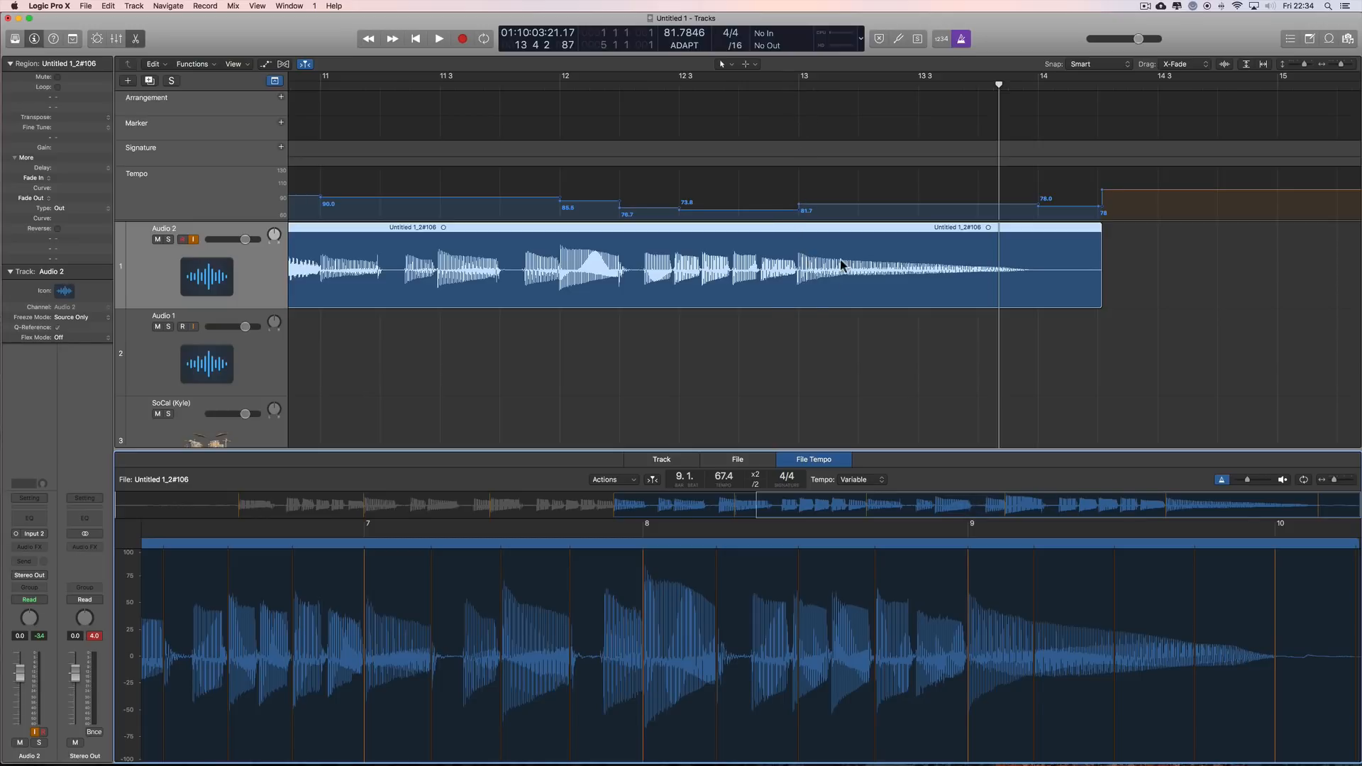
Step: Play the project from bar 8 through the take to about bar 13, closing the File Tempo editor during playback
{"action": "scroll", "coordinate": [710, 312], "scroll_direction": "left", "scroll_amount": 5}
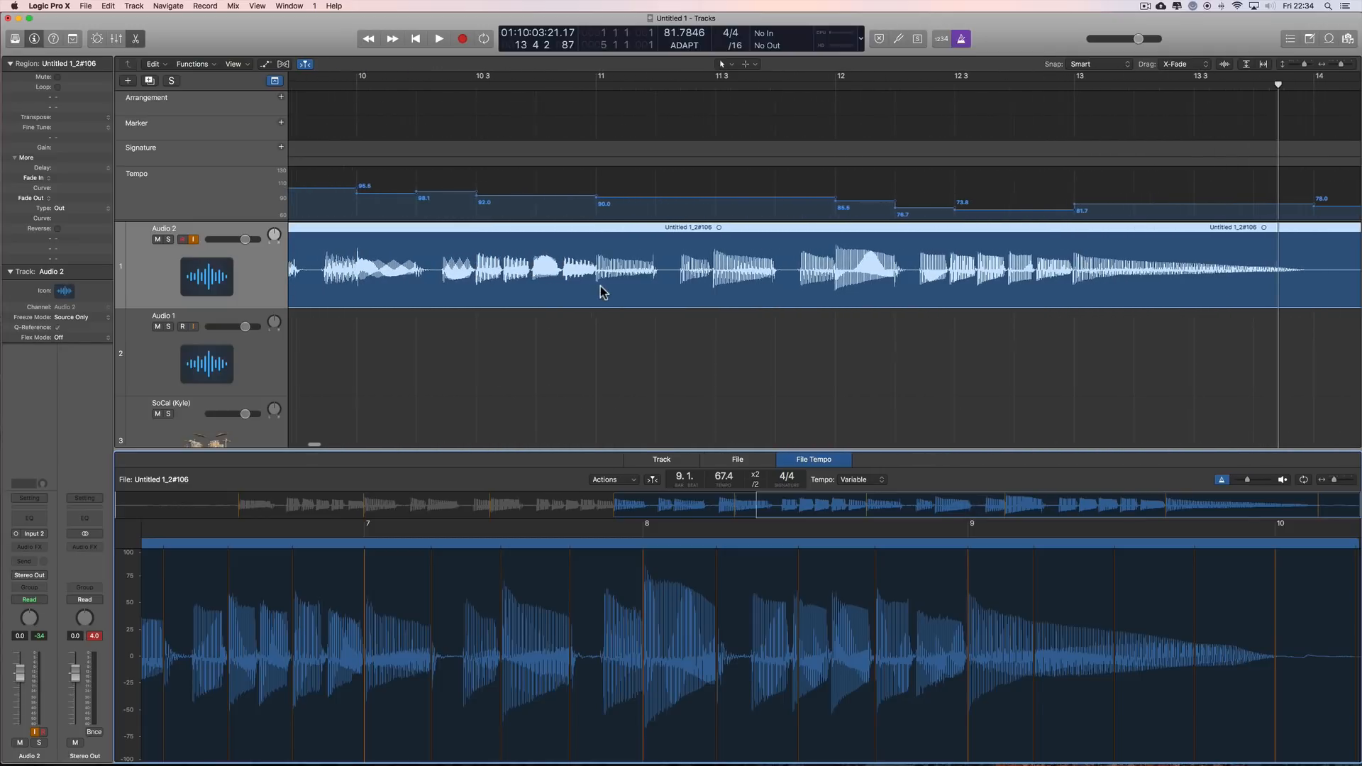
{"action": "scroll", "coordinate": [600, 286], "scroll_direction": "left", "scroll_amount": 4}
{"action": "left_click", "coordinate": [1334, 64]}
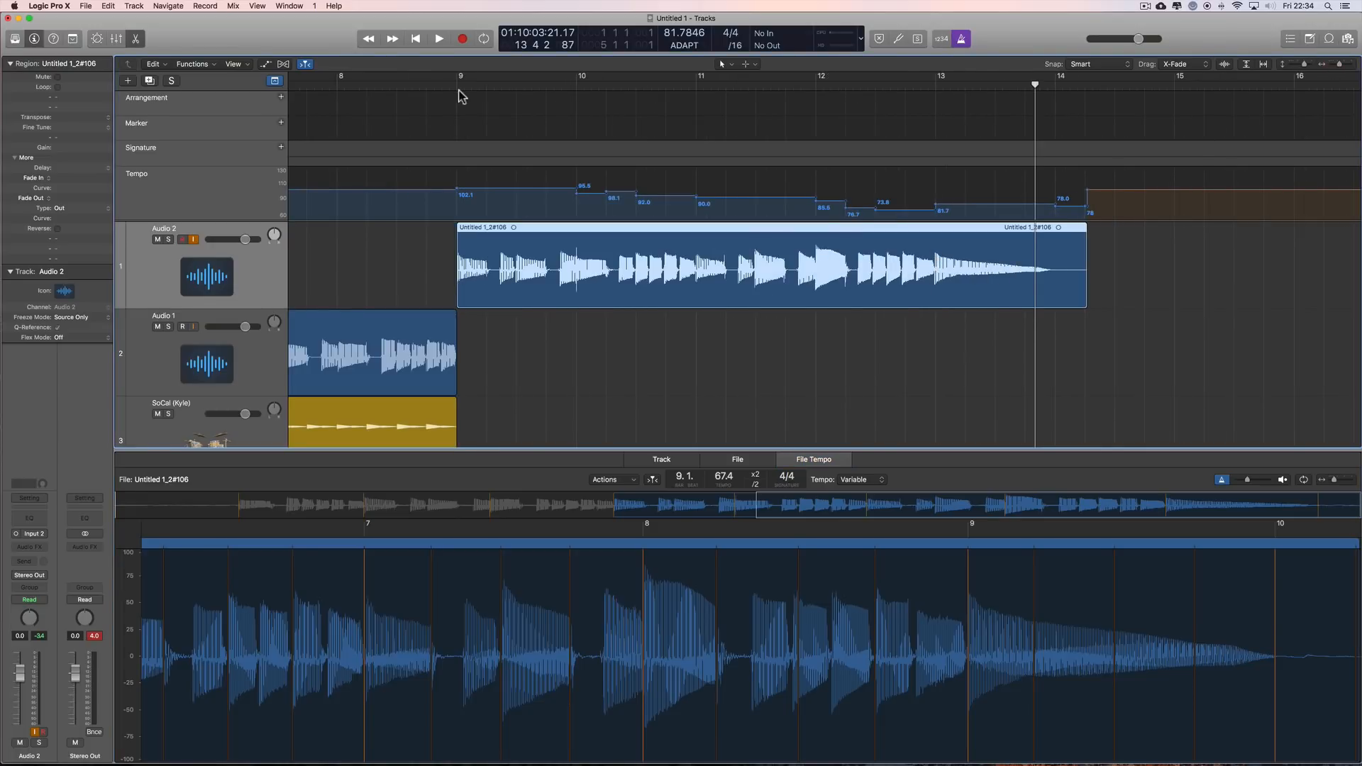
{"action": "left_click", "coordinate": [343, 85]}
{"action": "left_click", "coordinate": [439, 41]}
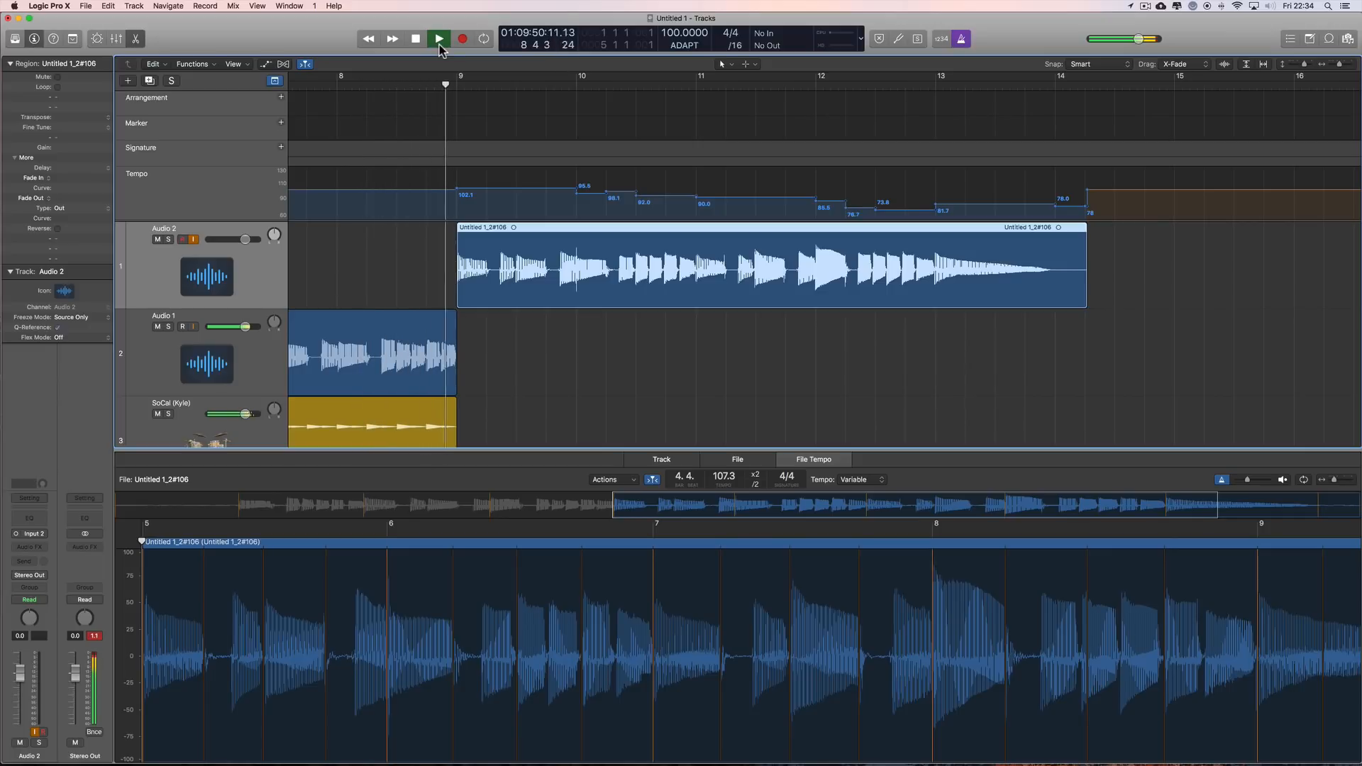
{"action": "left_click", "coordinate": [139, 40]}
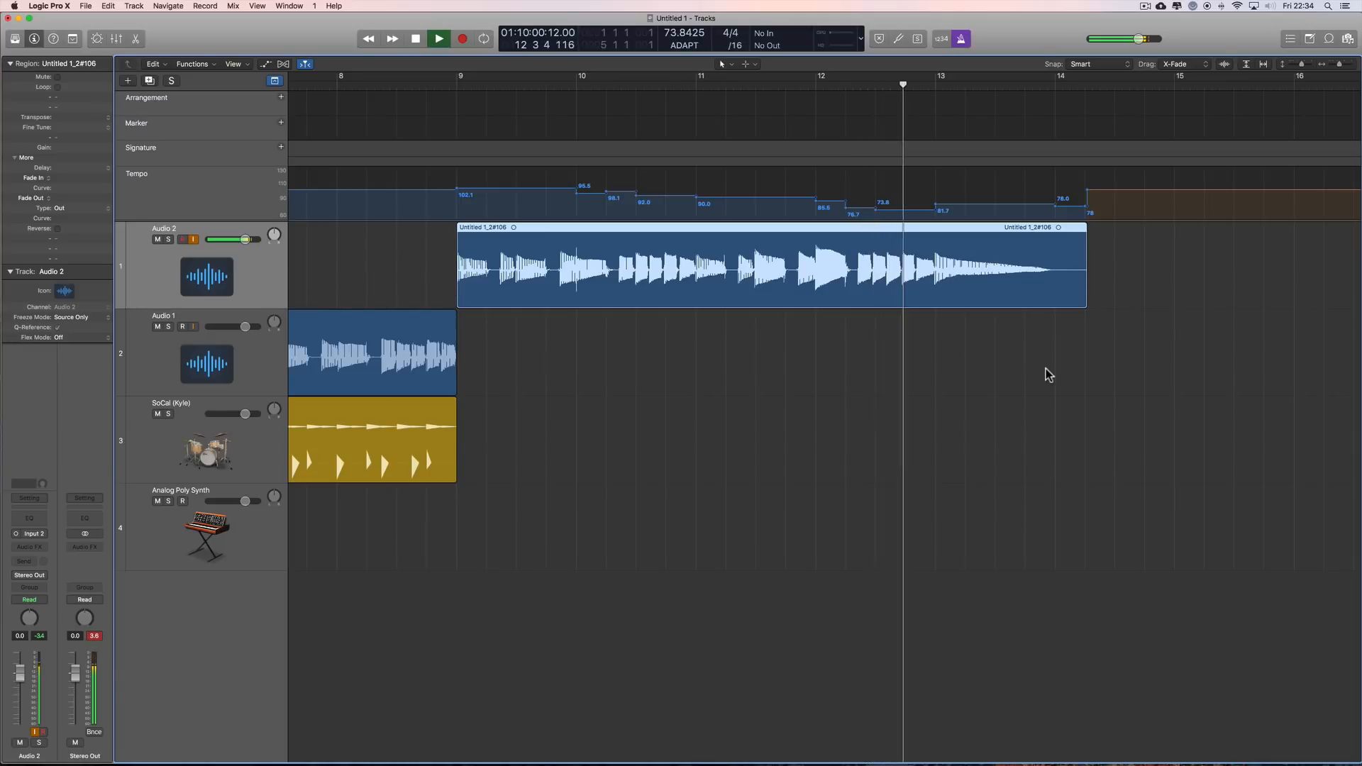
{"action": "key", "text": "space"}
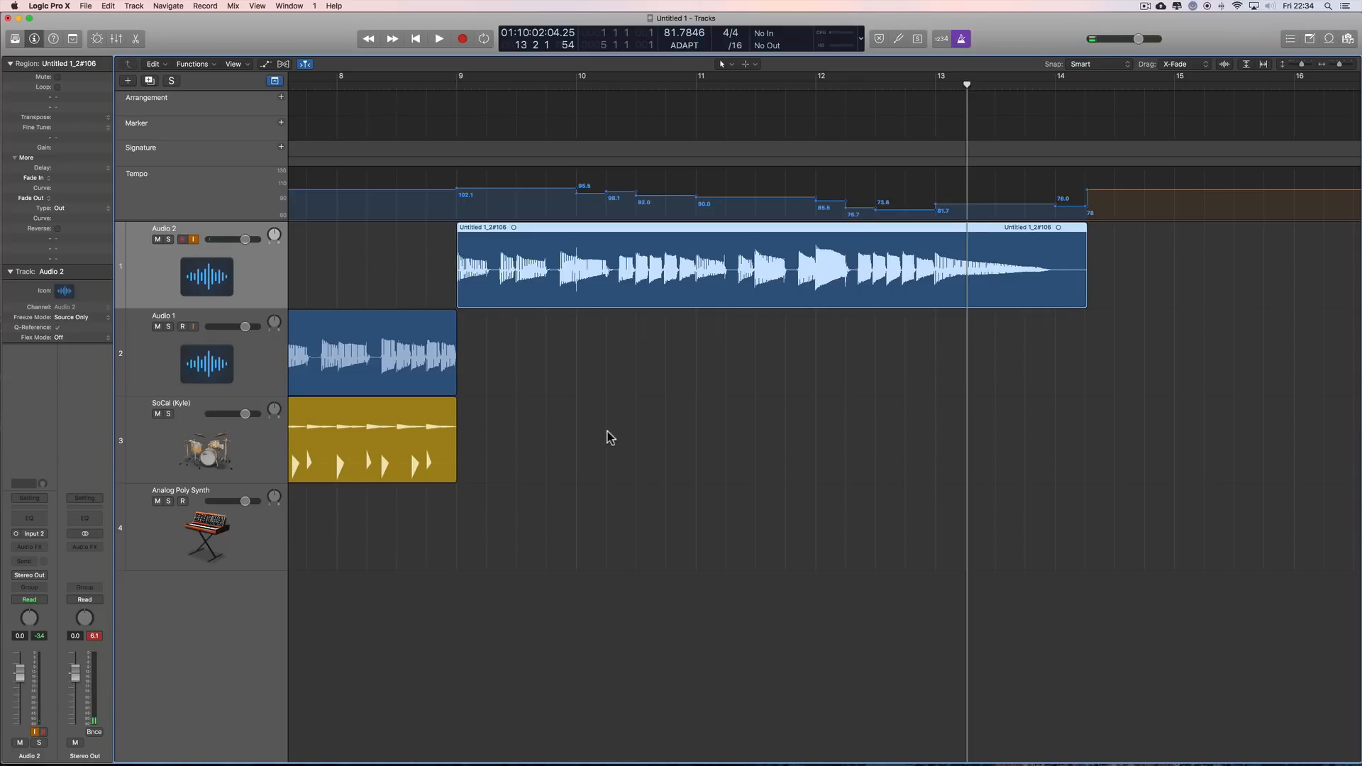
Step: Add a Drummer region at bar 9 on the SoCal track and shorten it to end at bar 13
{"action": "scroll", "coordinate": [607, 431], "scroll_direction": "left", "scroll_amount": 2}
{"action": "left_click", "coordinate": [495, 442]}
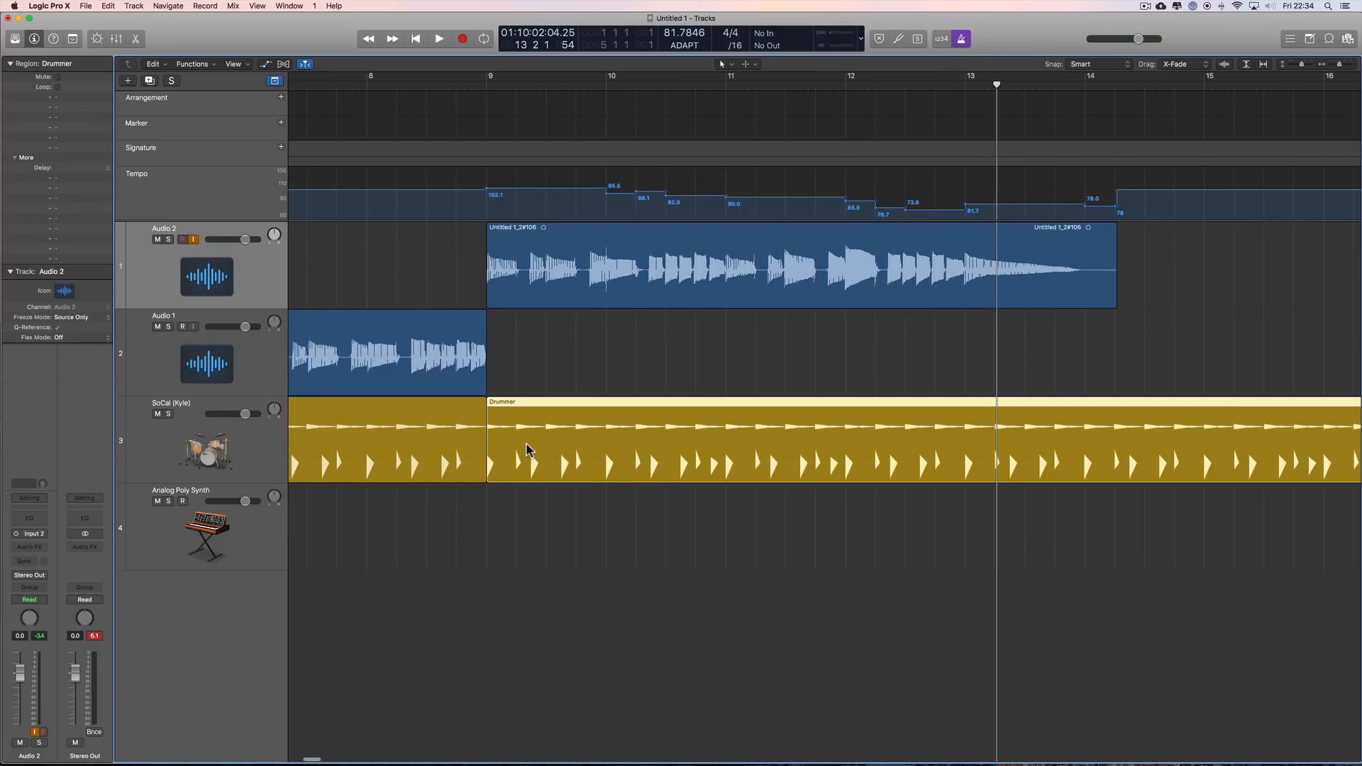
{"action": "scroll", "coordinate": [1175, 488], "scroll_direction": "right", "scroll_amount": 8}
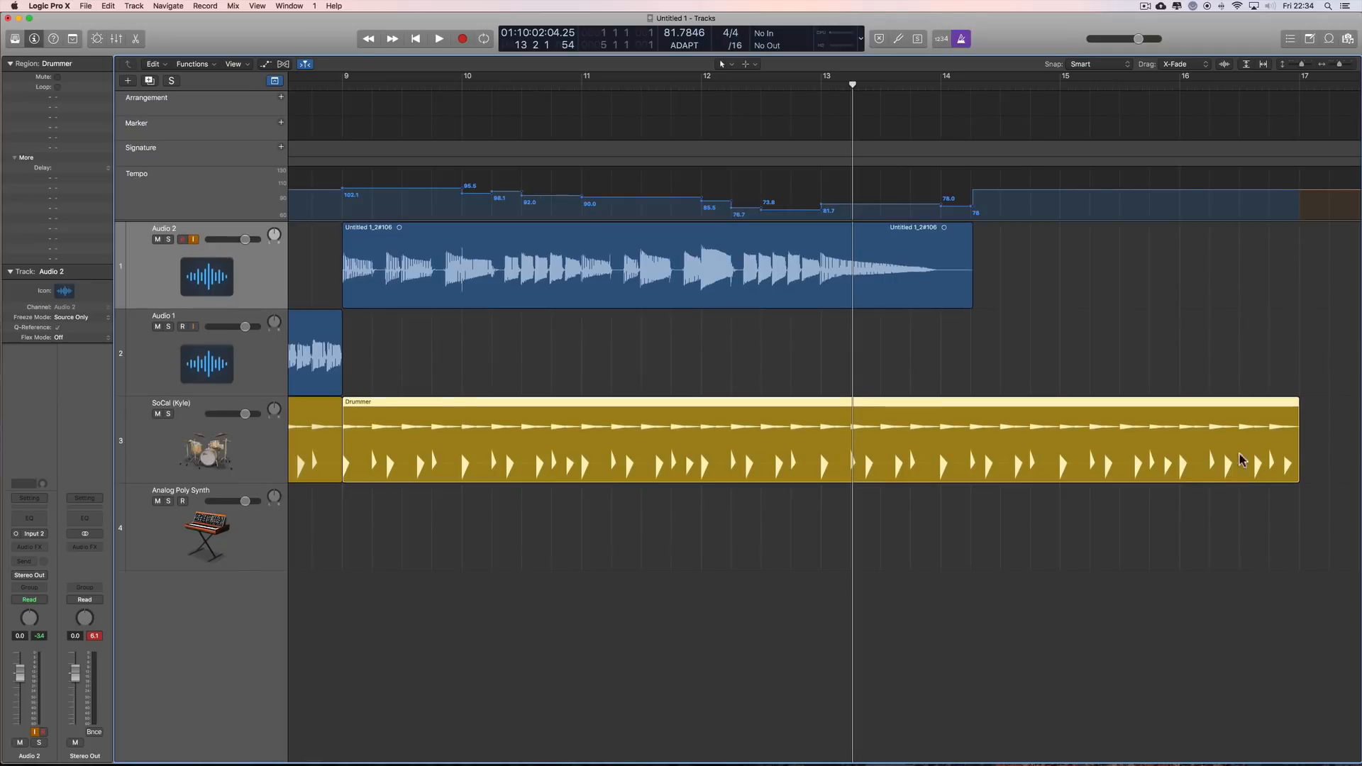
{"action": "left_click_drag", "start_coordinate": [1299, 473], "coordinate": [820, 474]}
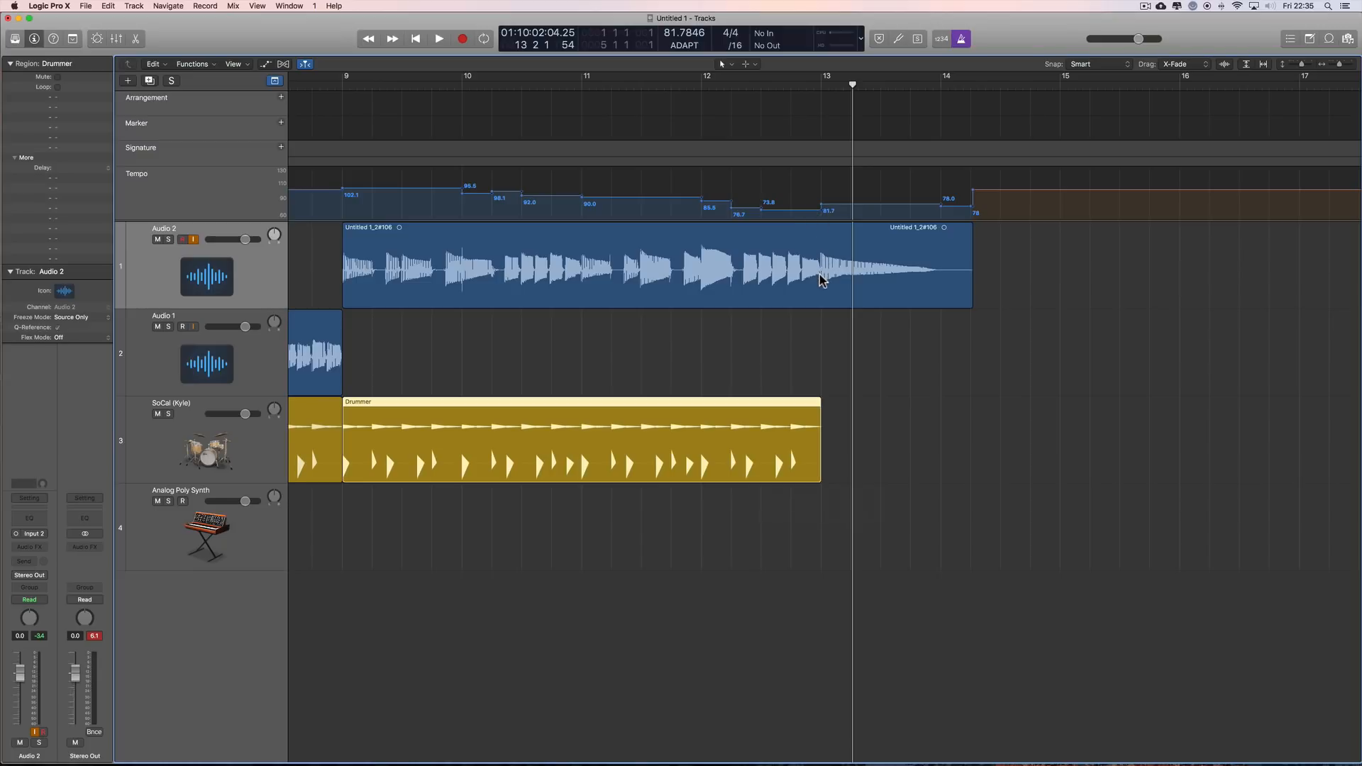
Step: Play the take with the added drums from bar 12 to just past bar 13
{"action": "left_click", "coordinate": [707, 87]}
{"action": "key", "text": "space"}
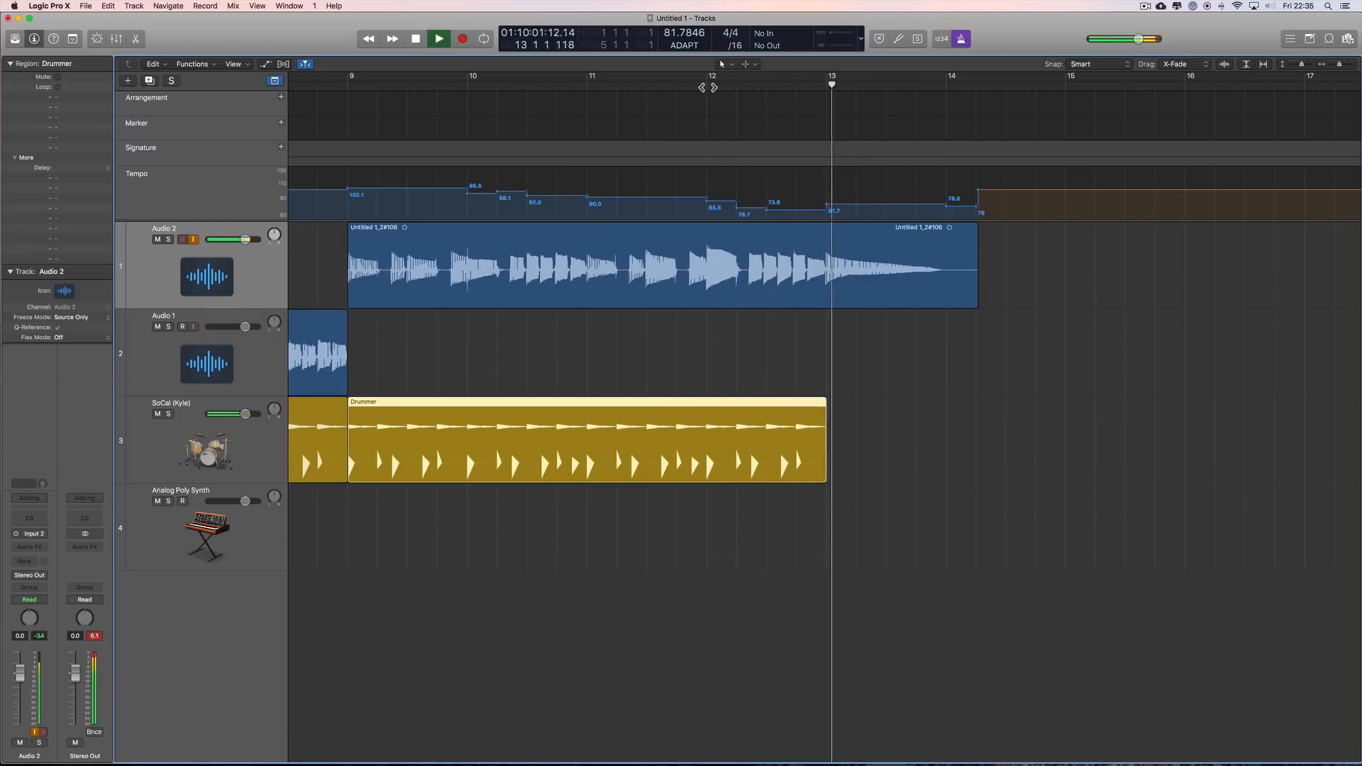
{"action": "key", "text": "space"}
Step: Add a Drummer region at bar 13 on the SoCal track and shorten it to a single beat
{"action": "left_click", "coordinate": [833, 441]}
{"action": "scroll", "coordinate": [970, 445], "scroll_direction": "right", "scroll_amount": 5}
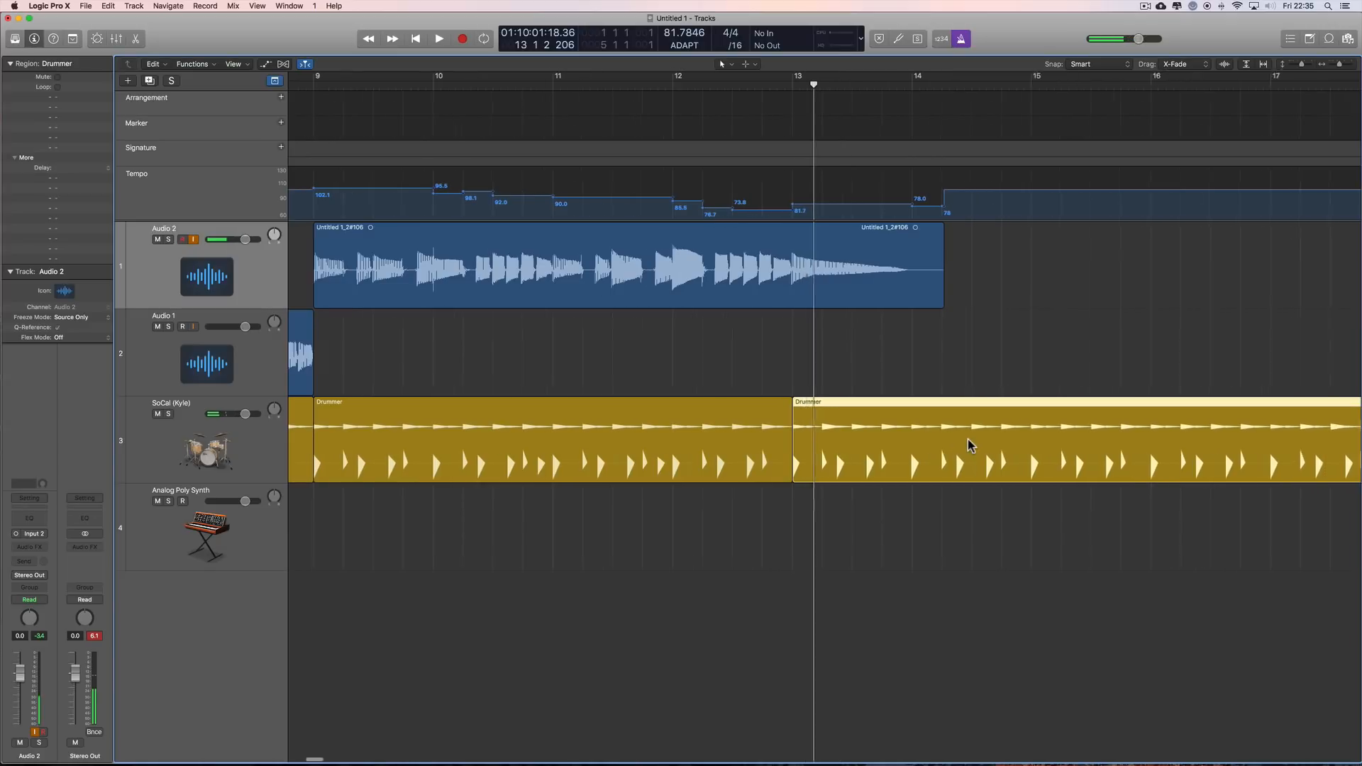
{"action": "scroll", "coordinate": [970, 445], "scroll_direction": "right", "scroll_amount": 5}
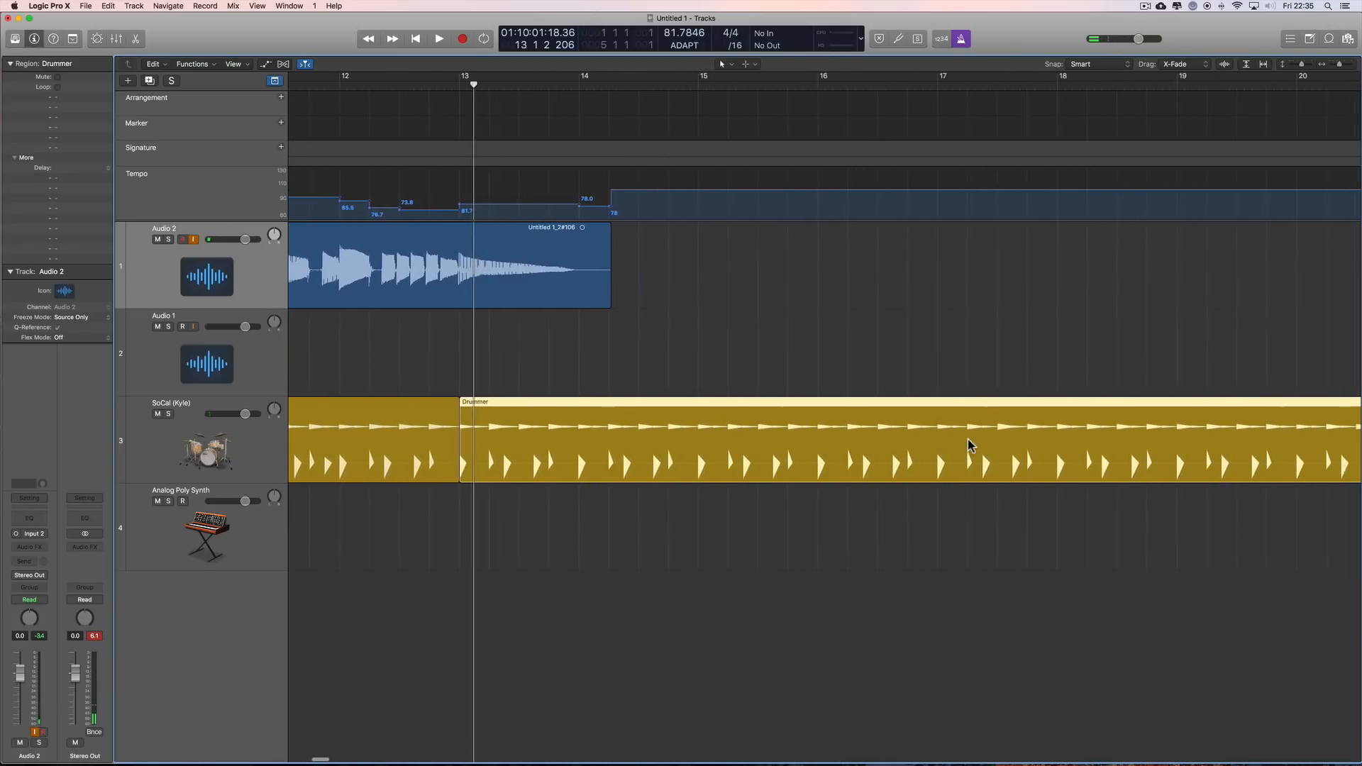
{"action": "scroll", "coordinate": [970, 445], "scroll_direction": "right", "scroll_amount": 1}
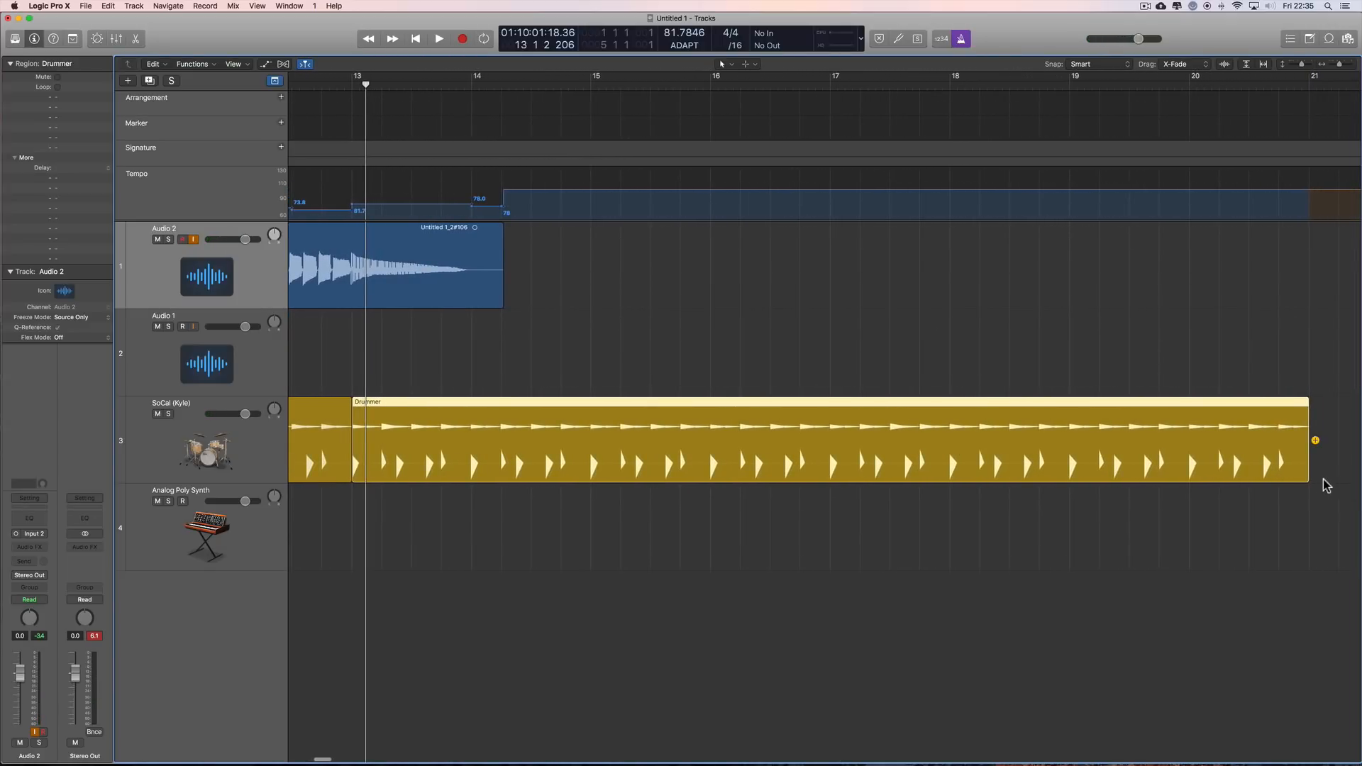
{"action": "left_click_drag", "start_coordinate": [1309, 479], "coordinate": [384, 482]}
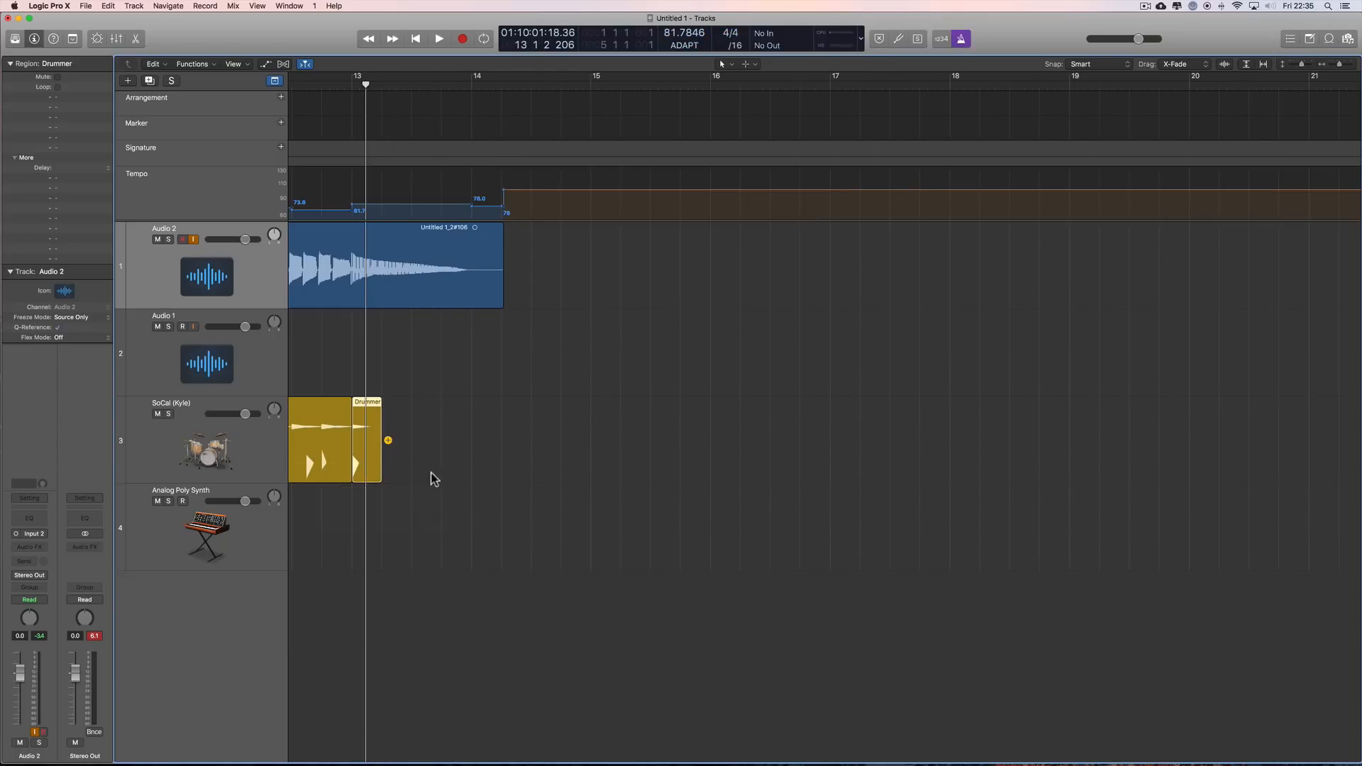
Step: Play the end of the take together with the one-beat drum region at bar 13
{"action": "left_click", "coordinate": [1355, 64]}
{"action": "left_click", "coordinate": [1354, 63]}
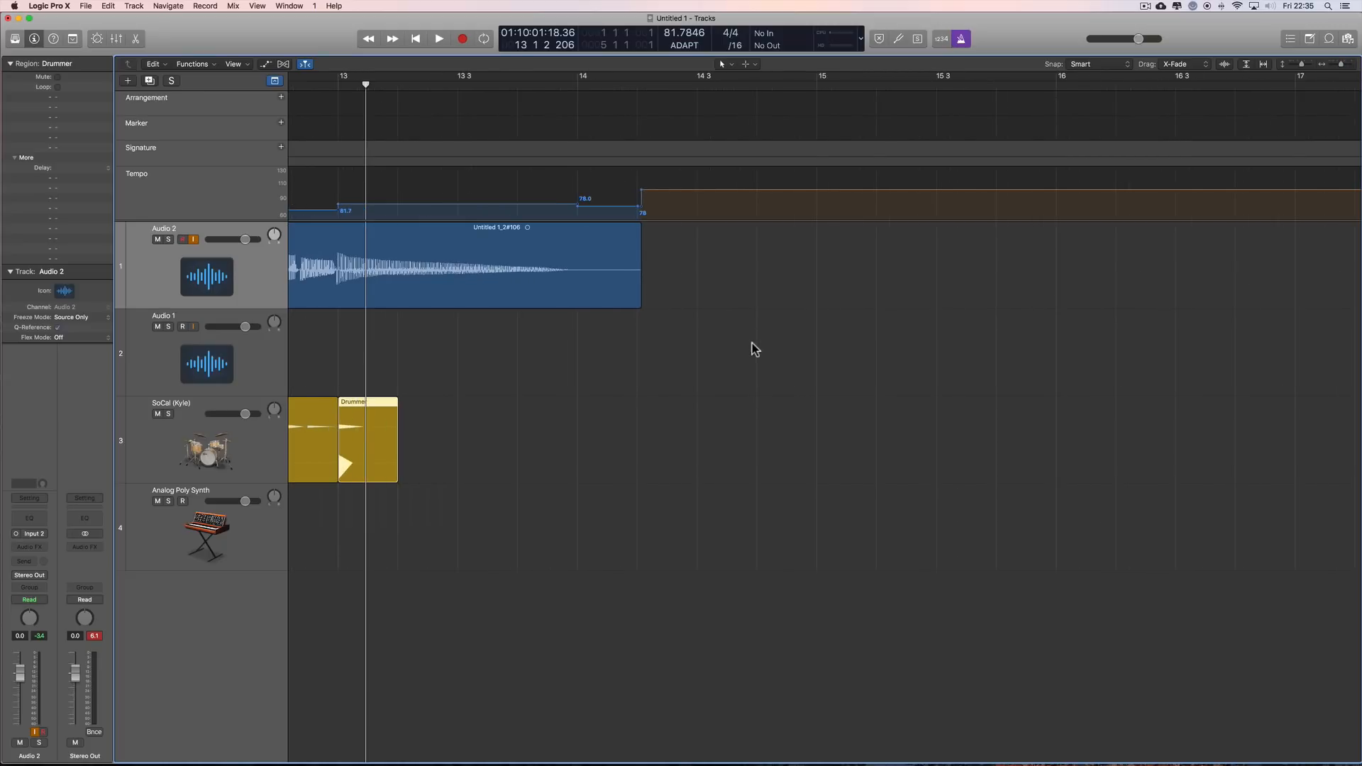
{"action": "scroll", "coordinate": [752, 344], "scroll_direction": "left", "scroll_amount": 6}
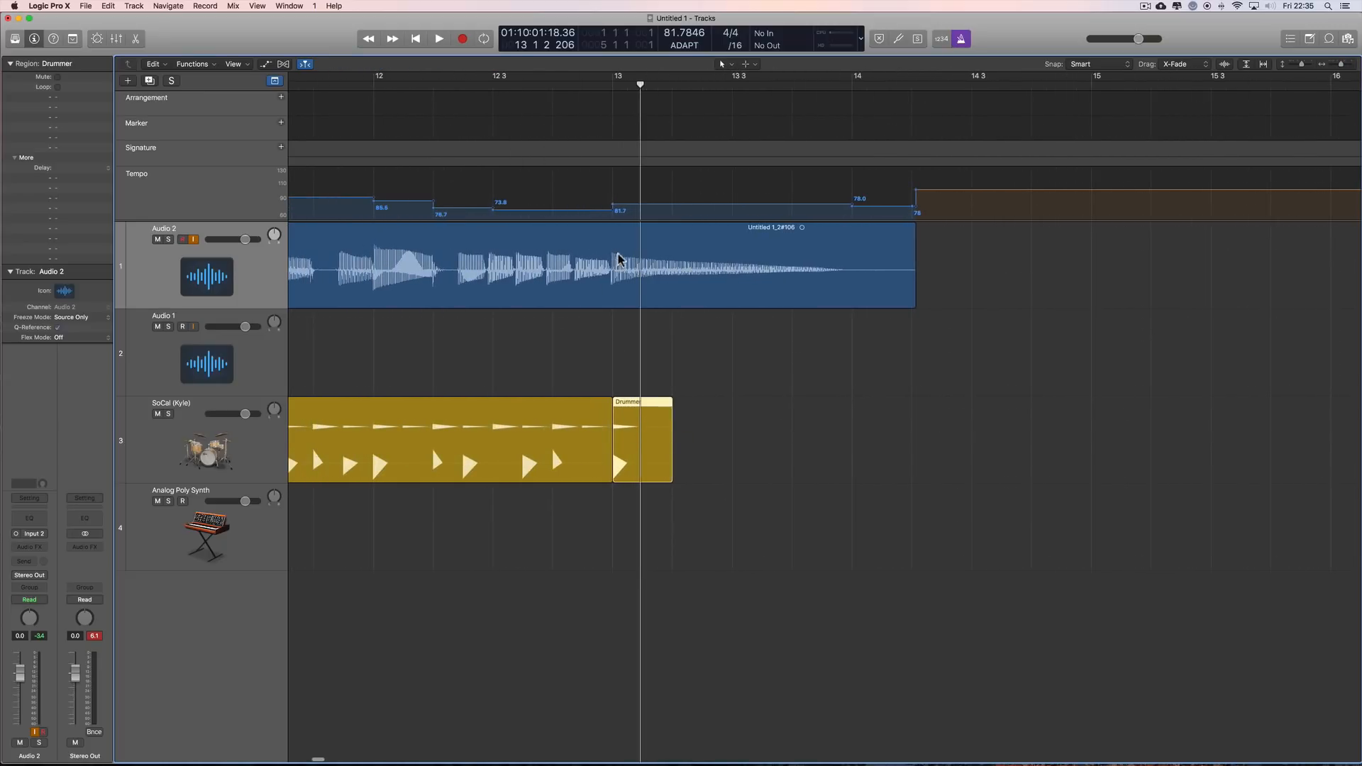
{"action": "scroll", "coordinate": [626, 380], "scroll_direction": "left", "scroll_amount": 8}
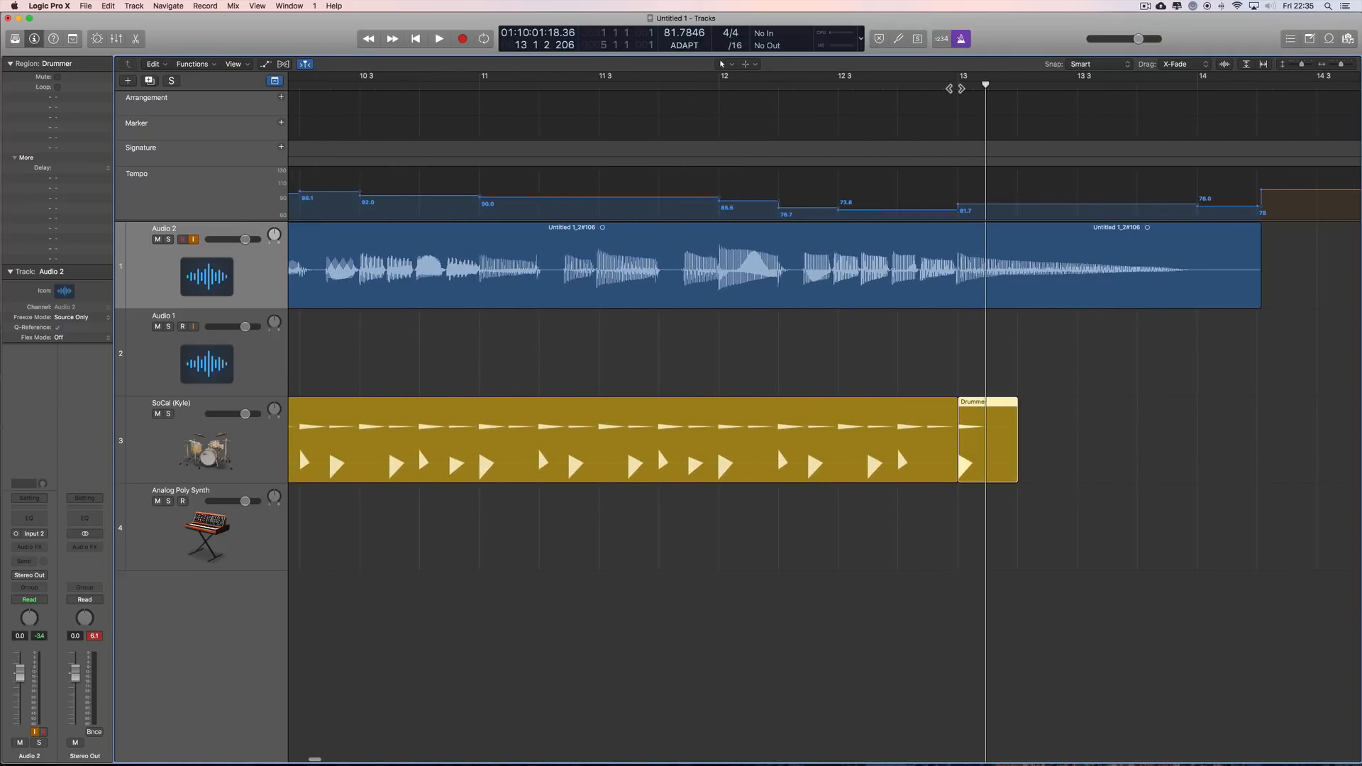
{"action": "key", "text": "space"}
{"action": "key", "text": "space"}
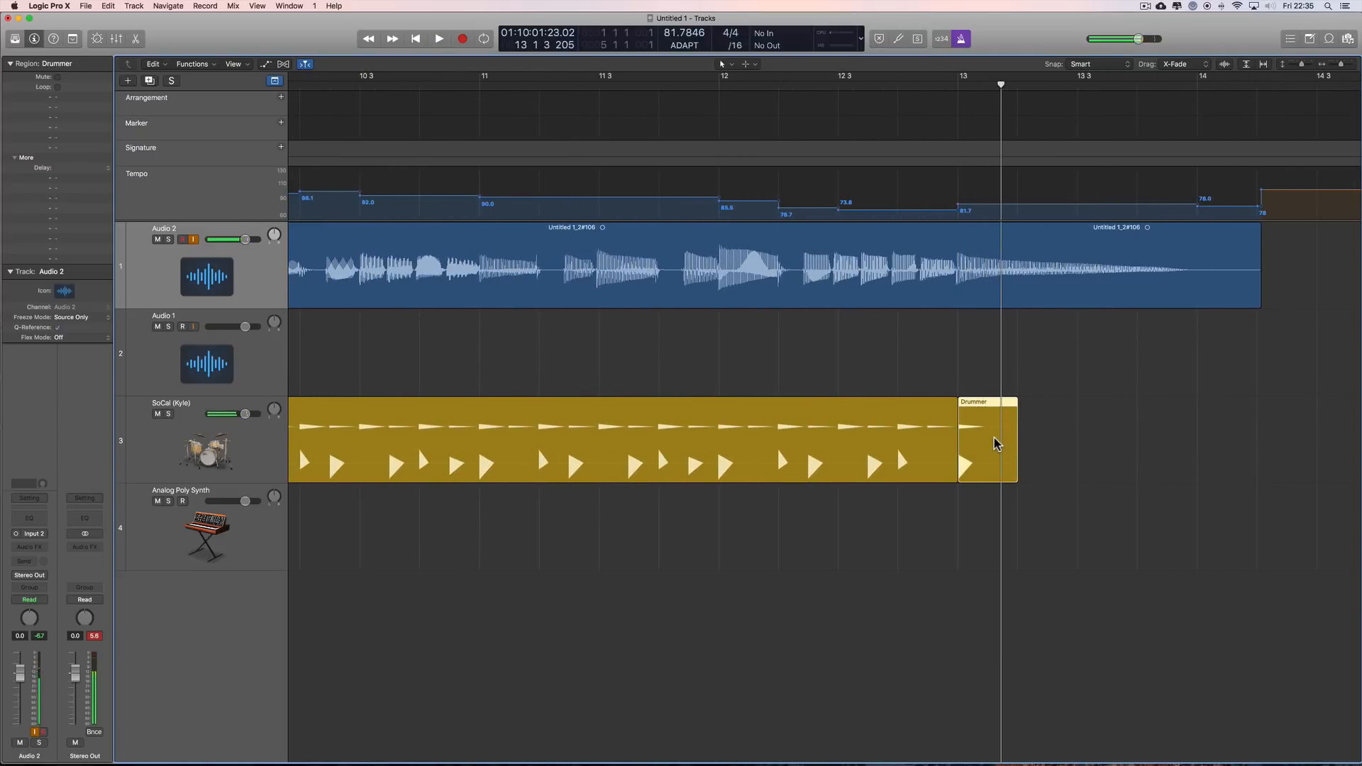
Step: Try raising the Fills amount slightly for the whole Drummer region from bar 9 to bar 13
{"action": "left_click", "coordinate": [937, 446]}
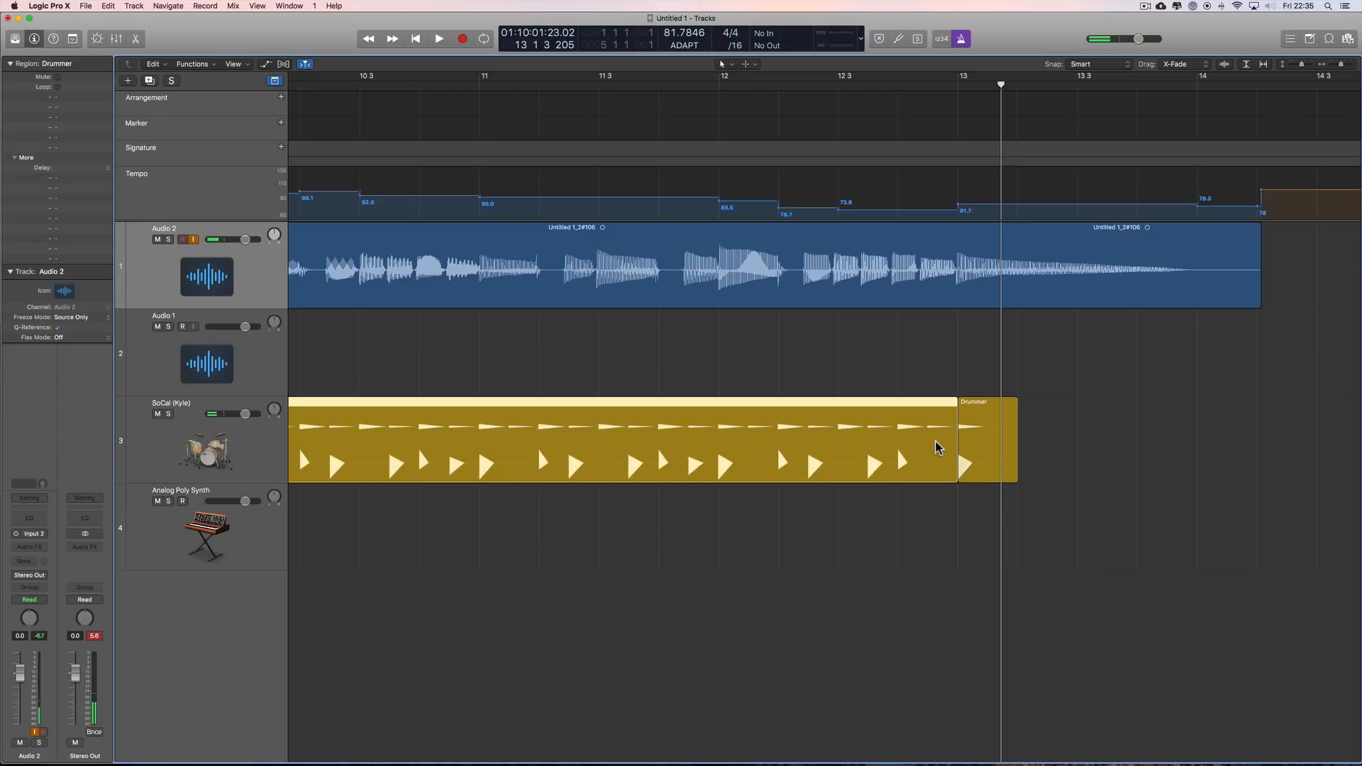
{"action": "double_click", "coordinate": [901, 463]}
{"action": "left_click_drag", "start_coordinate": [976, 615], "coordinate": [977, 622]}
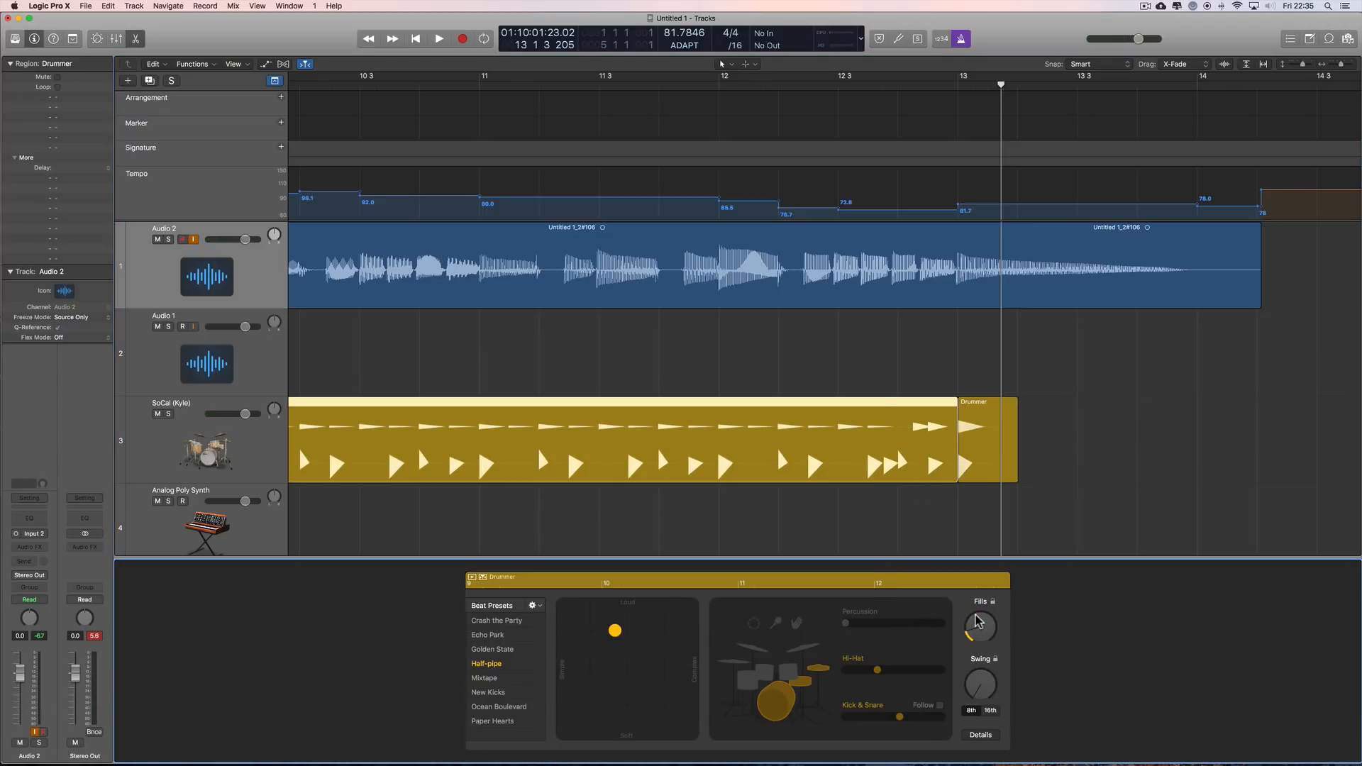
Step: Play the take with the added drum fill from bar 12 to just past bar 13
{"action": "left_click", "coordinate": [967, 427]}
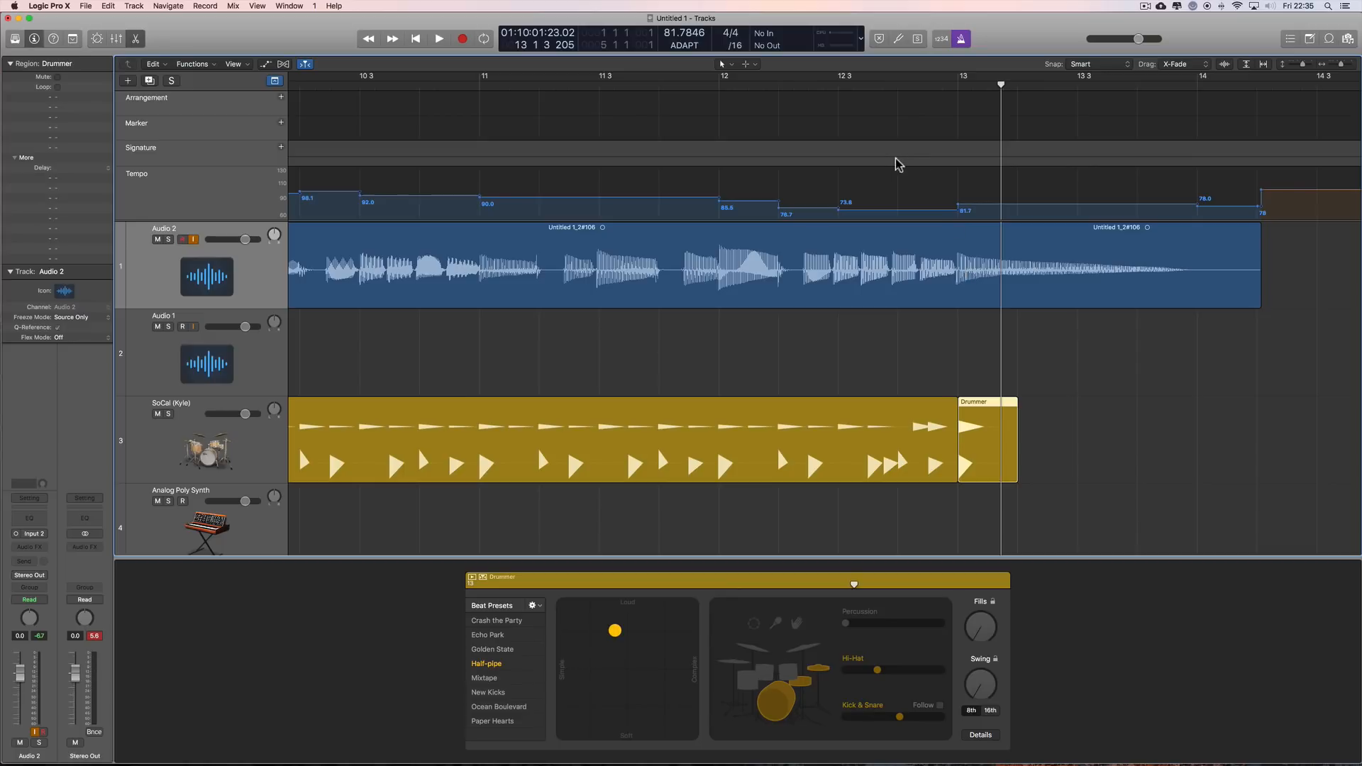
{"action": "left_click", "coordinate": [721, 86]}
{"action": "key", "text": "space"}
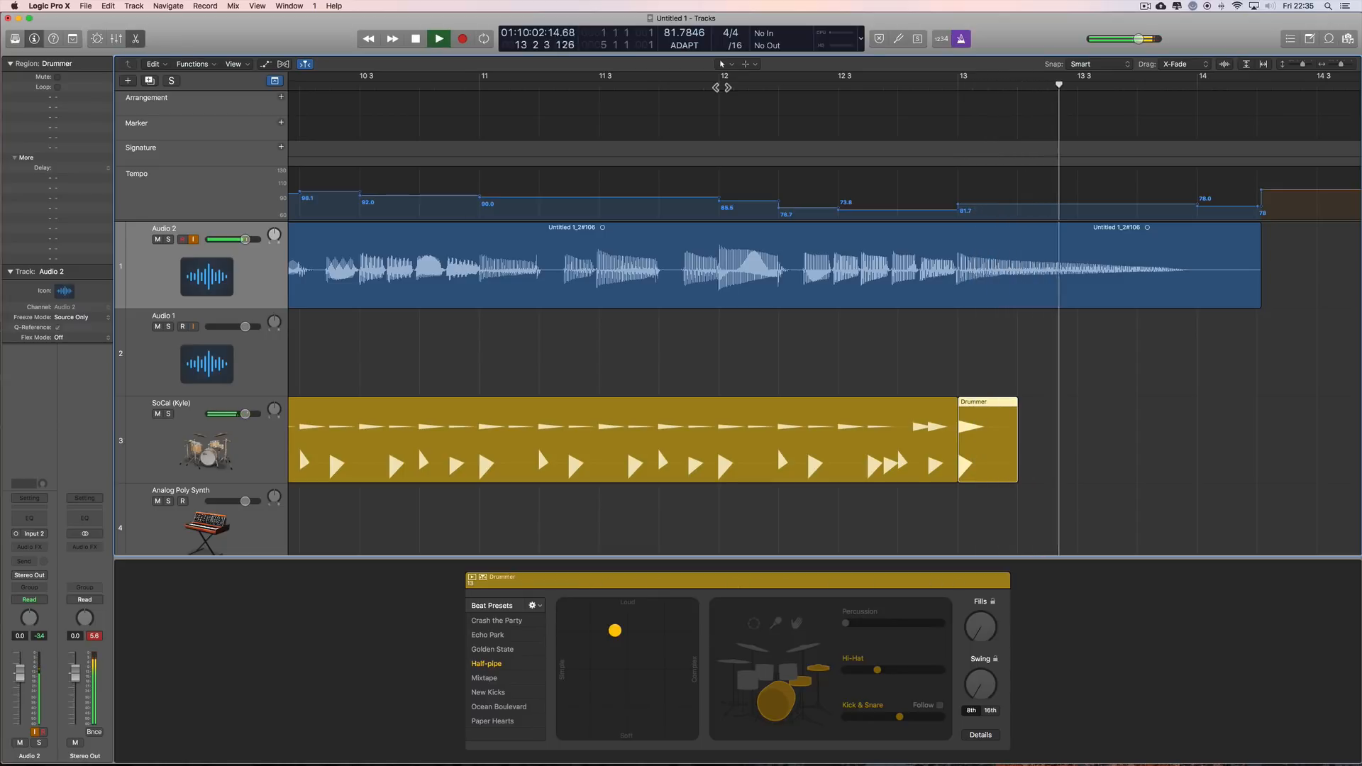
{"action": "key", "text": "space"}
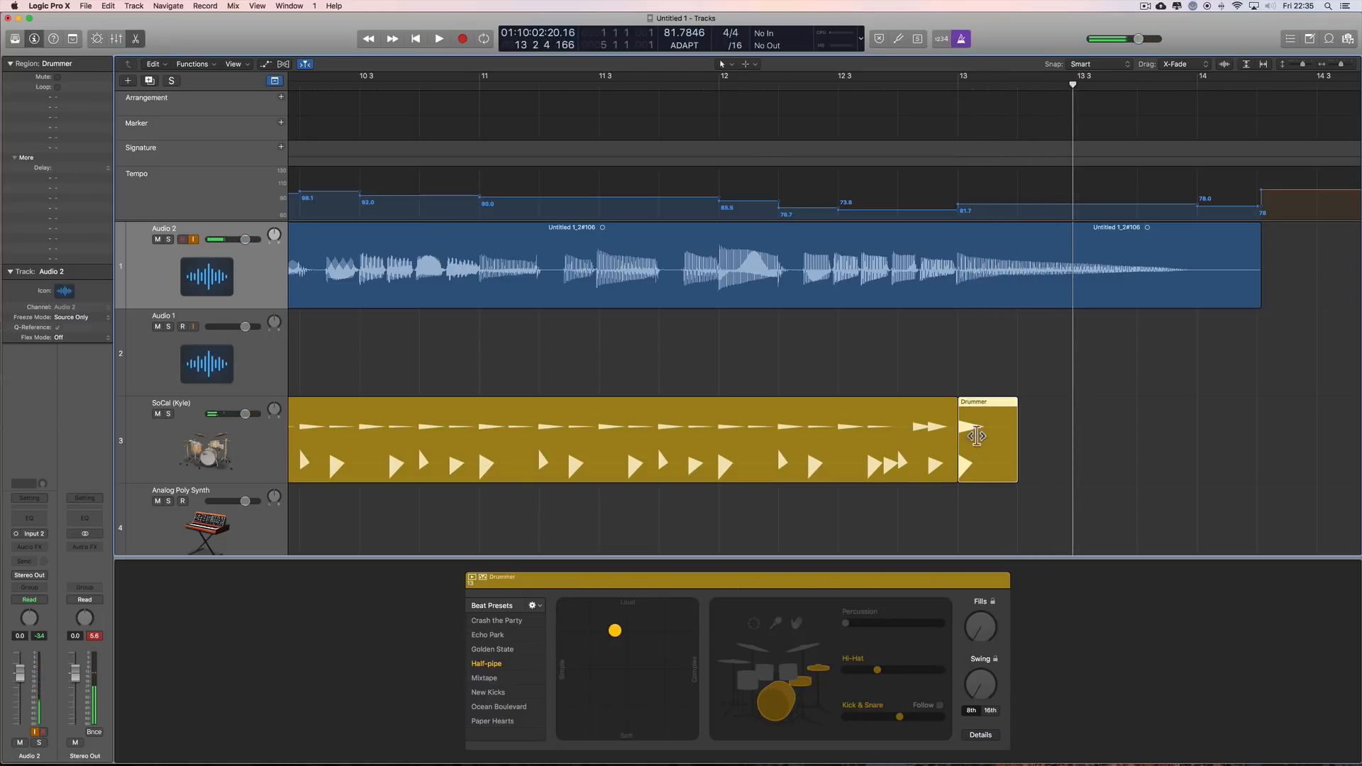
Step: Reset the Fills amount of the Drummer region starting at bar 9 and split that region at bar 12 with the Scissors tool
{"action": "left_click", "coordinate": [912, 454]}
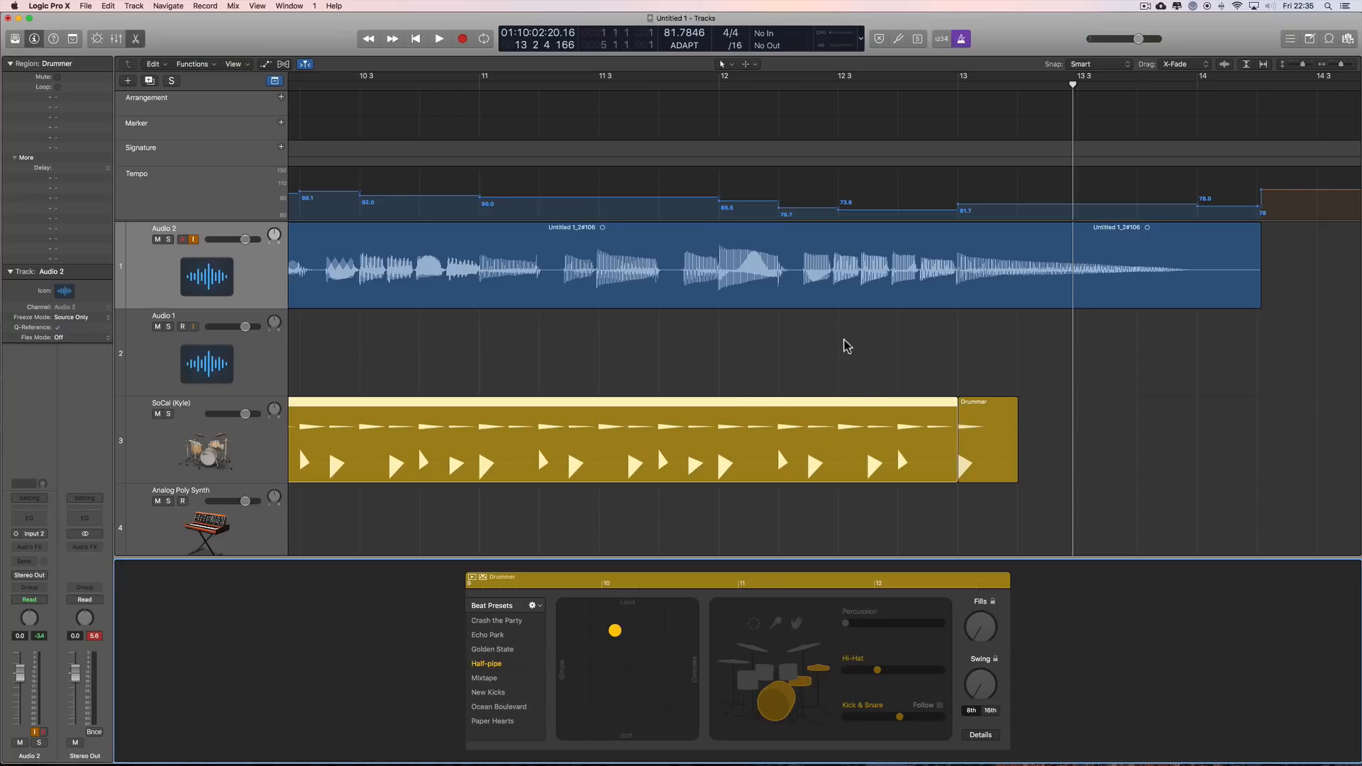
{"action": "key", "text": "t"}
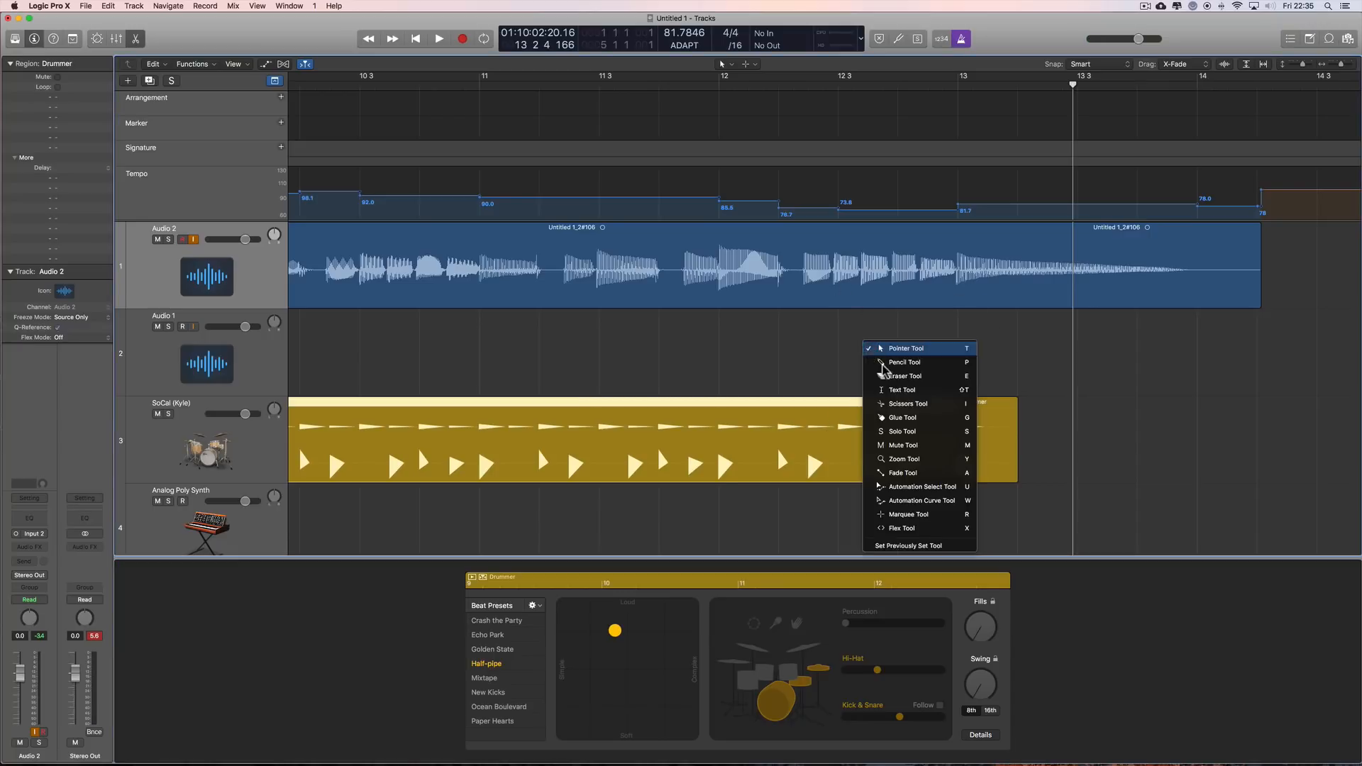
{"action": "left_click", "coordinate": [895, 405]}
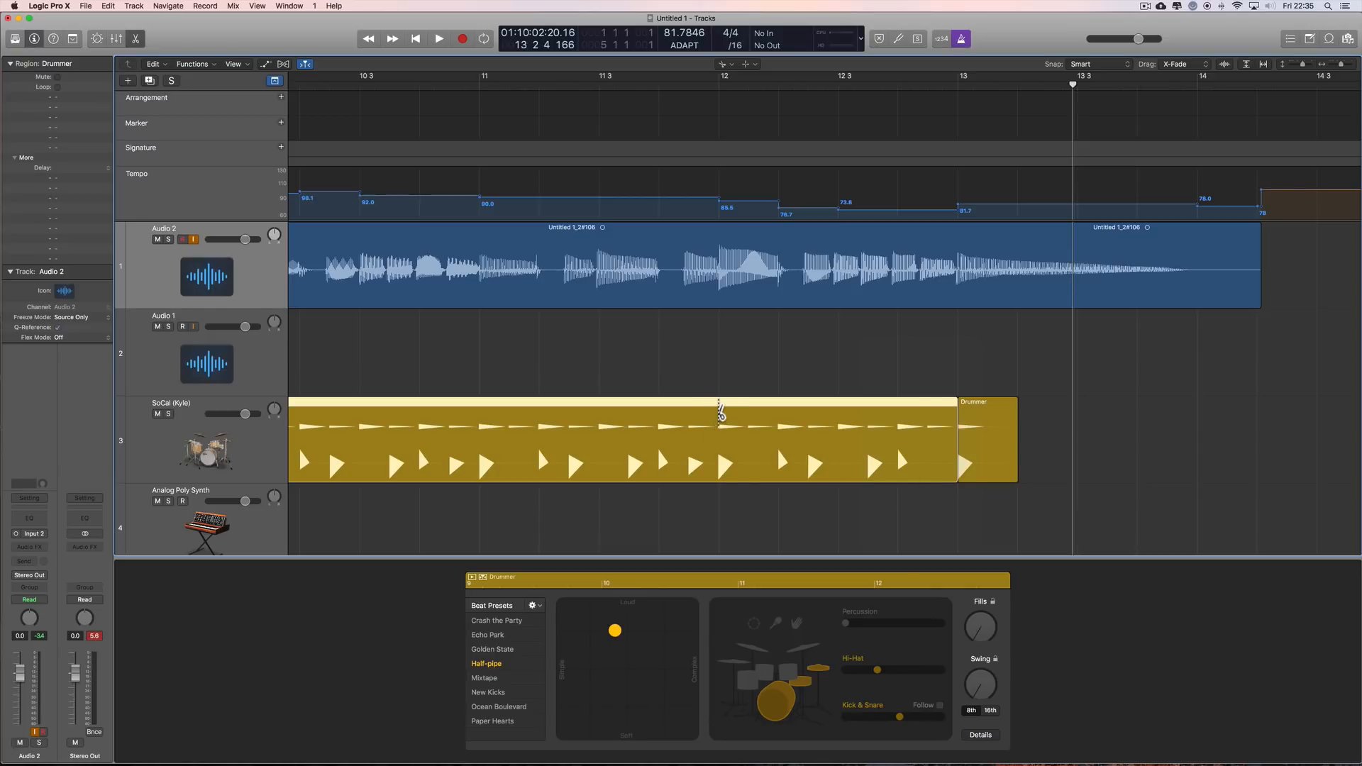
{"action": "left_click_drag", "start_coordinate": [1340, 67], "coordinate": [1336, 68]}
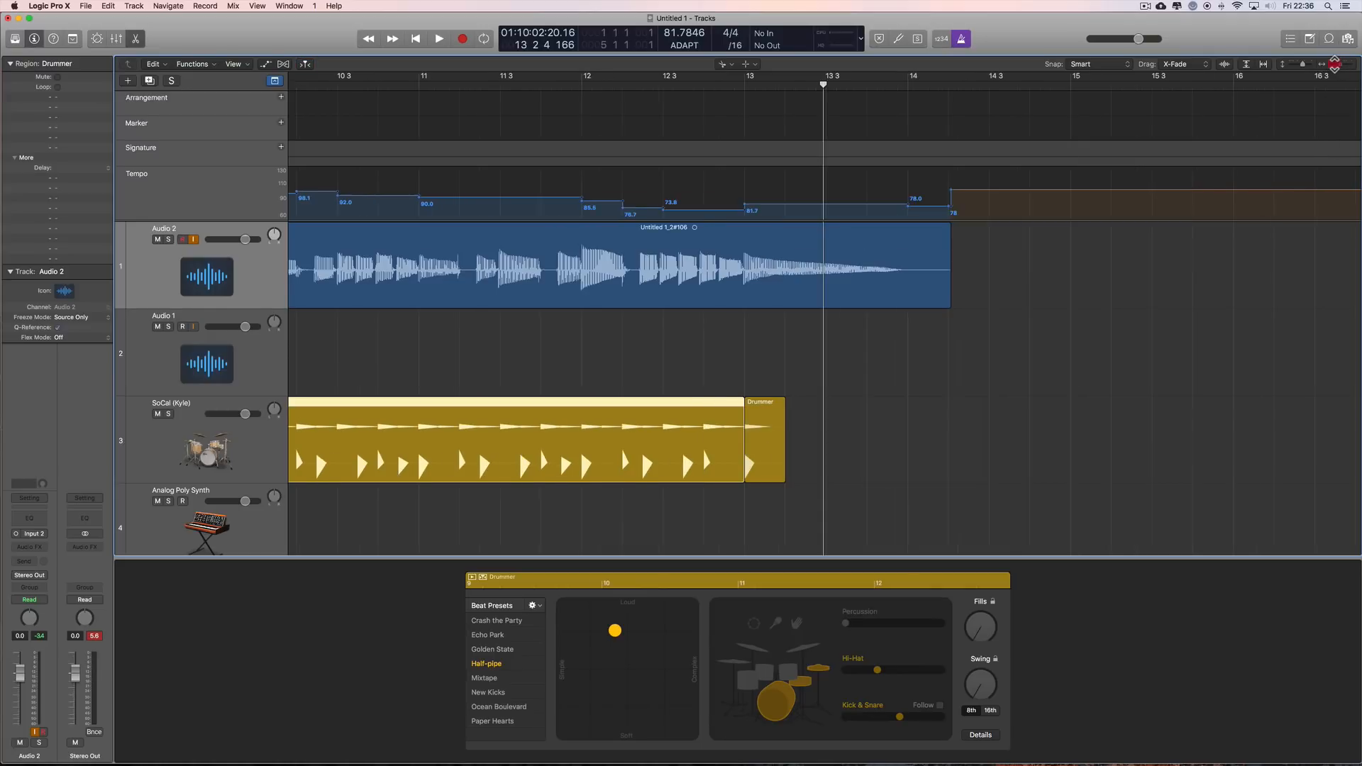
{"action": "scroll", "coordinate": [1070, 313], "scroll_direction": "left", "scroll_amount": 5}
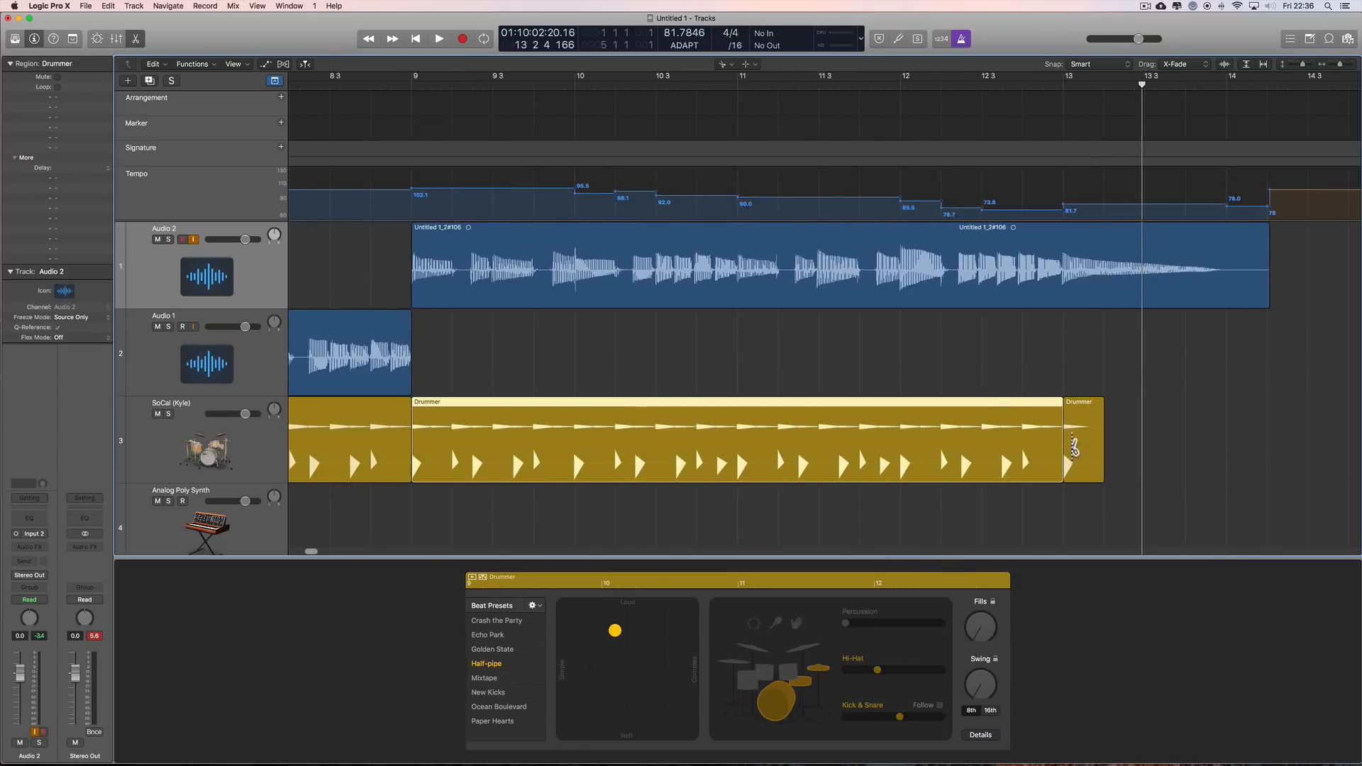
{"action": "key", "text": "t"}
{"action": "key", "text": "t"}
{"action": "left_click", "coordinate": [1089, 423]}
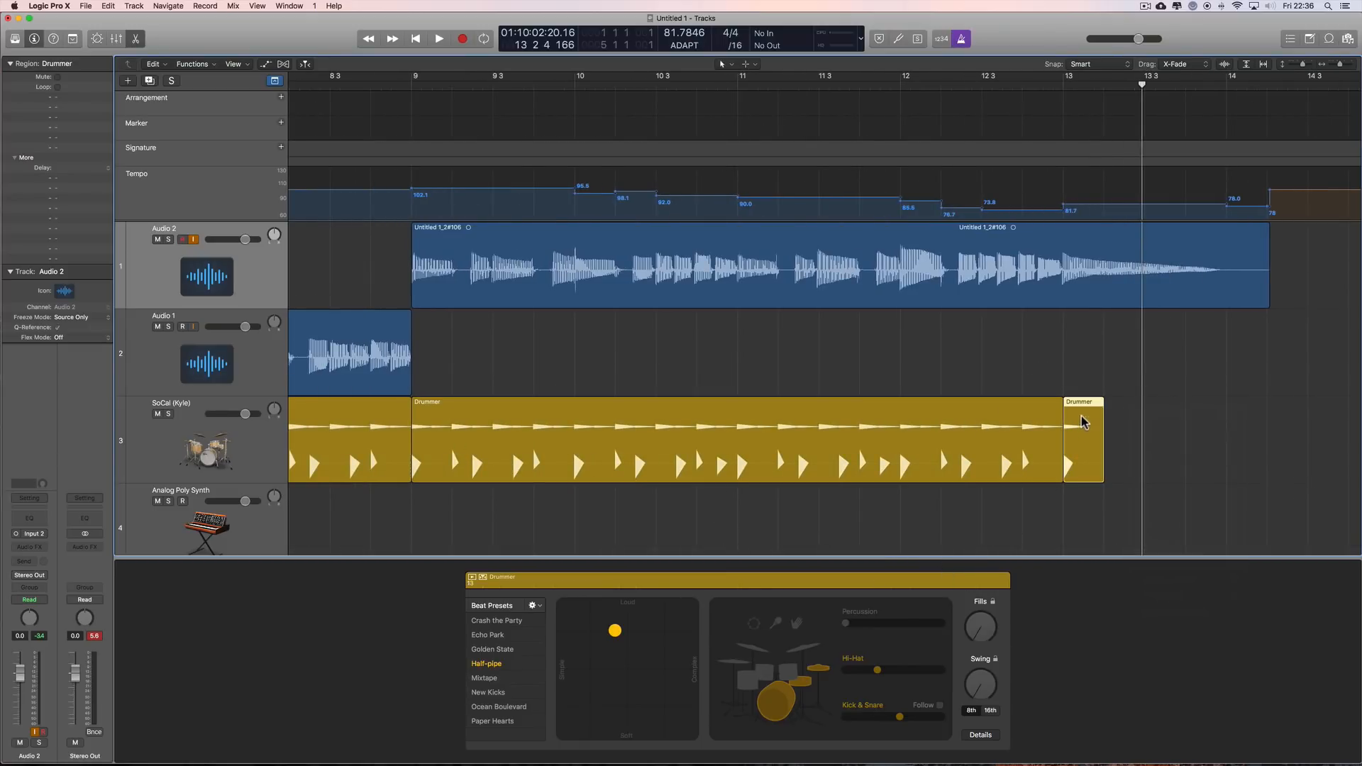
{"action": "key", "text": "t"}
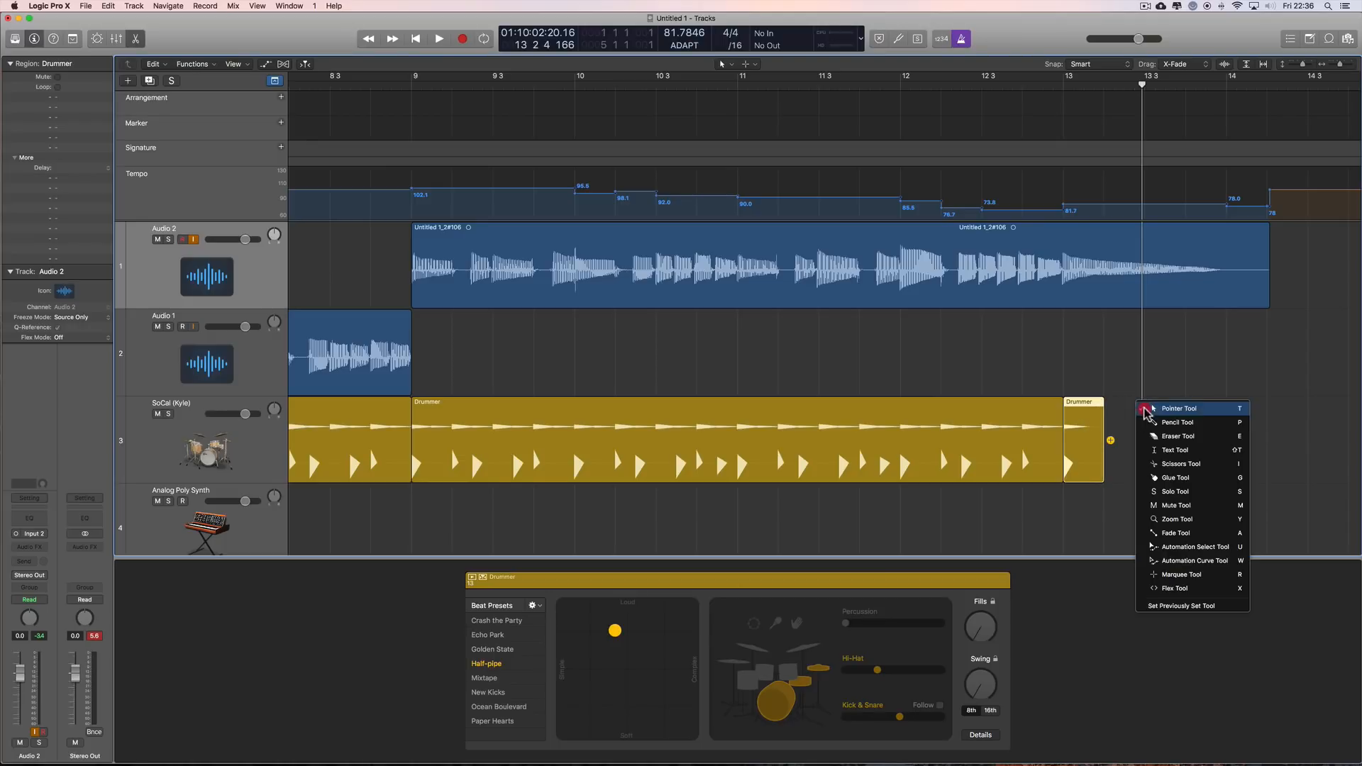
{"action": "left_click", "coordinate": [1178, 464]}
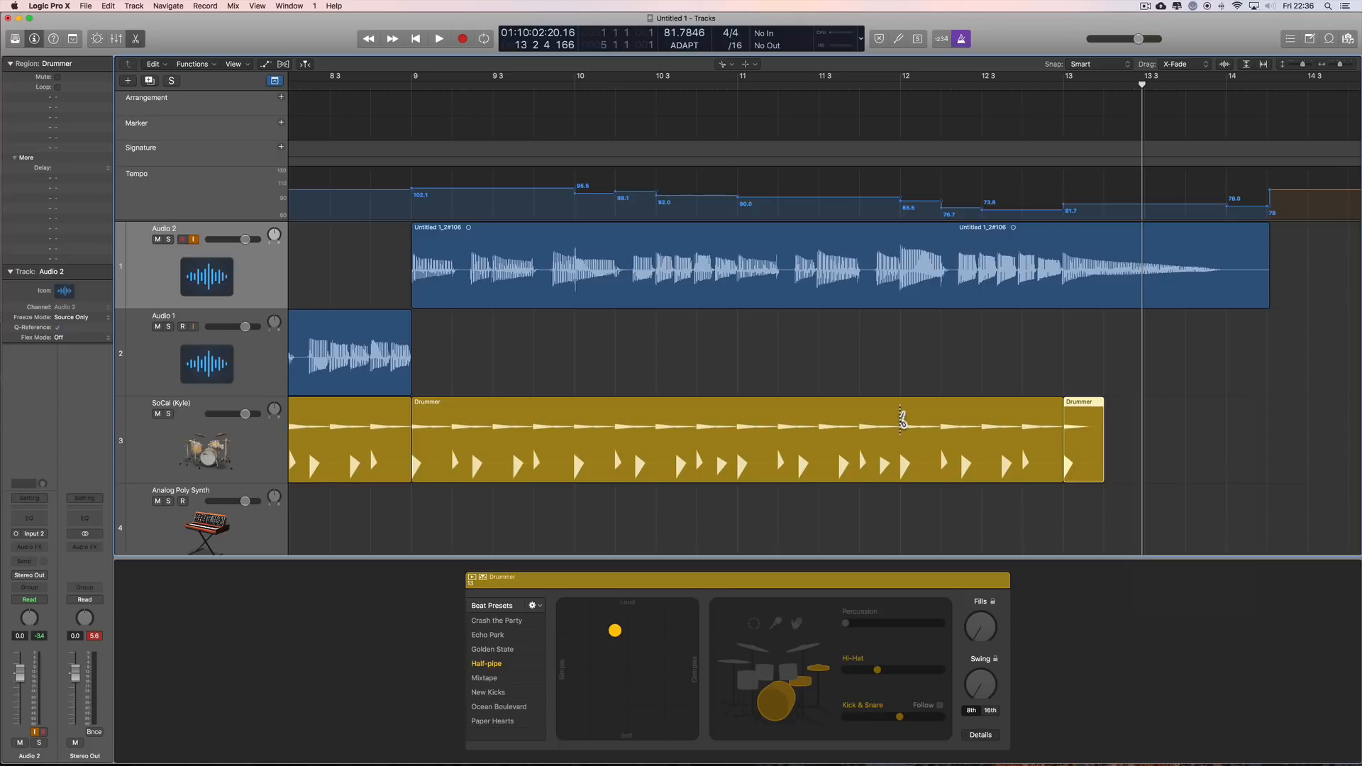
{"action": "left_click", "coordinate": [901, 420]}
{"action": "key", "text": "t"}
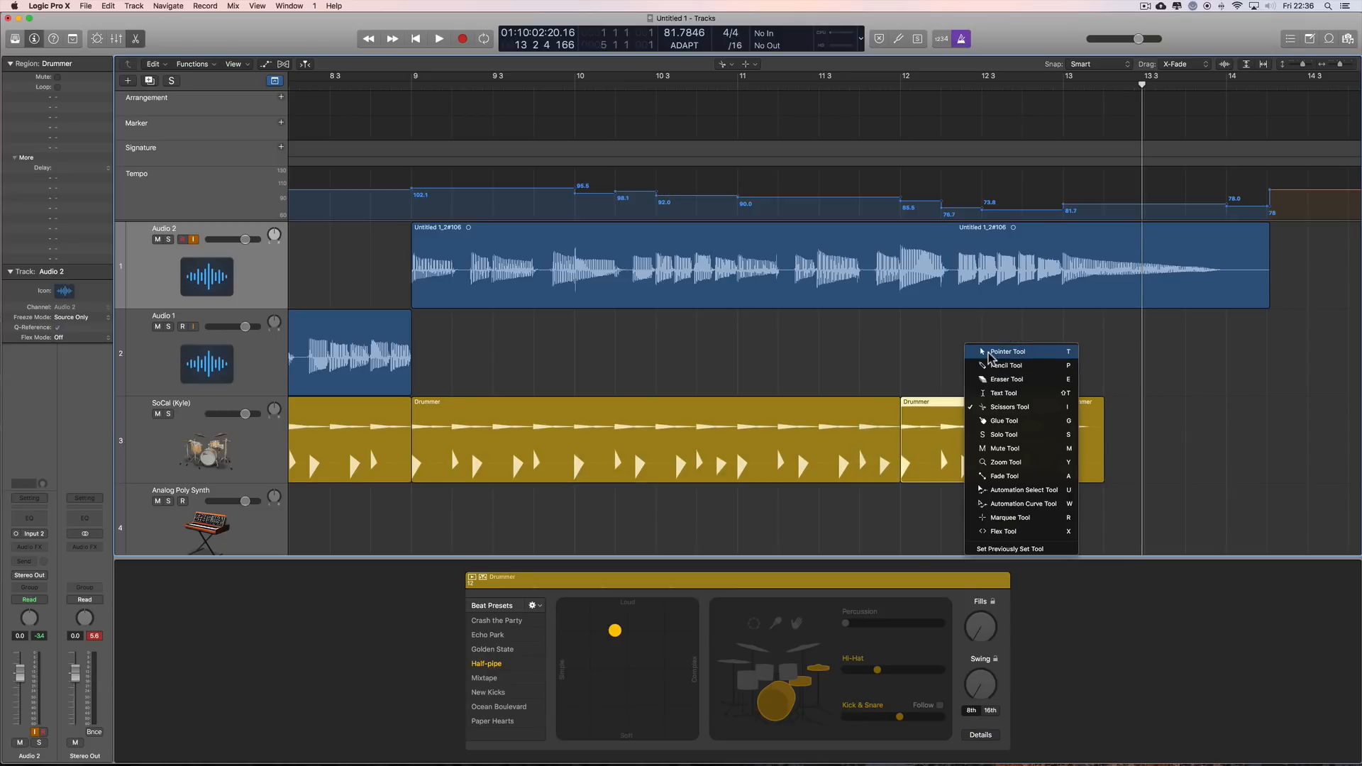
{"action": "left_click", "coordinate": [991, 353]}
Step: Raise the Fills amount of the Drummer region between bars 12 and 13 and play the result from bar 12
{"action": "left_click_drag", "start_coordinate": [980, 625], "coordinate": [981, 602]}
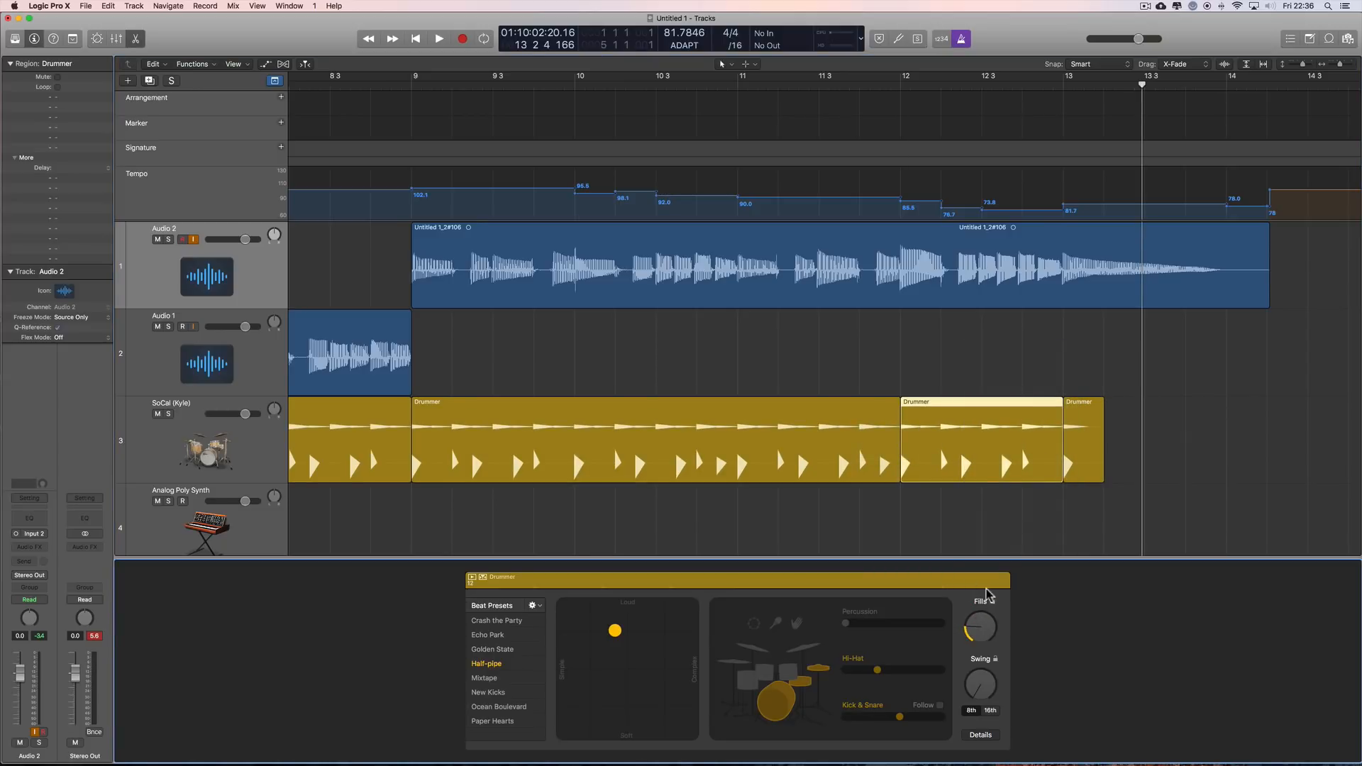
{"action": "left_click", "coordinate": [682, 429]}
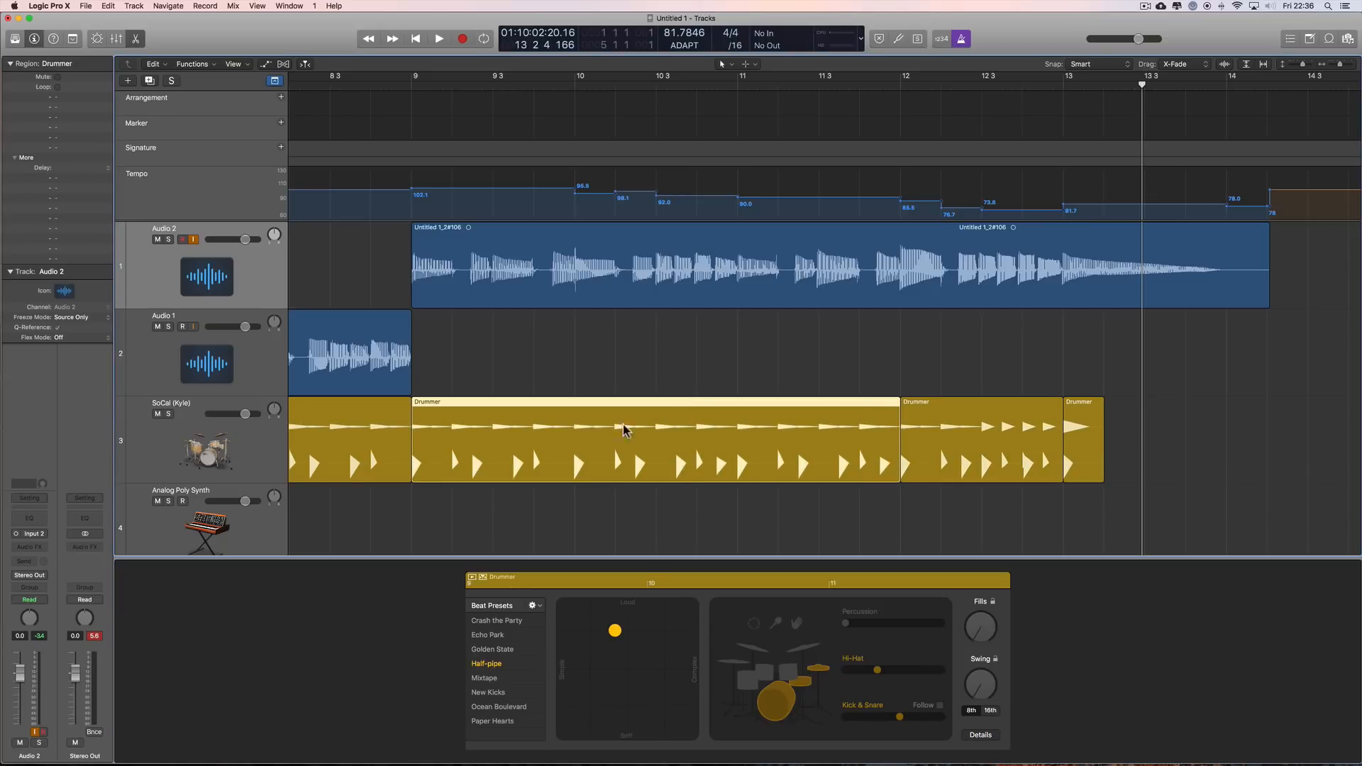
{"action": "left_click", "coordinate": [991, 431]}
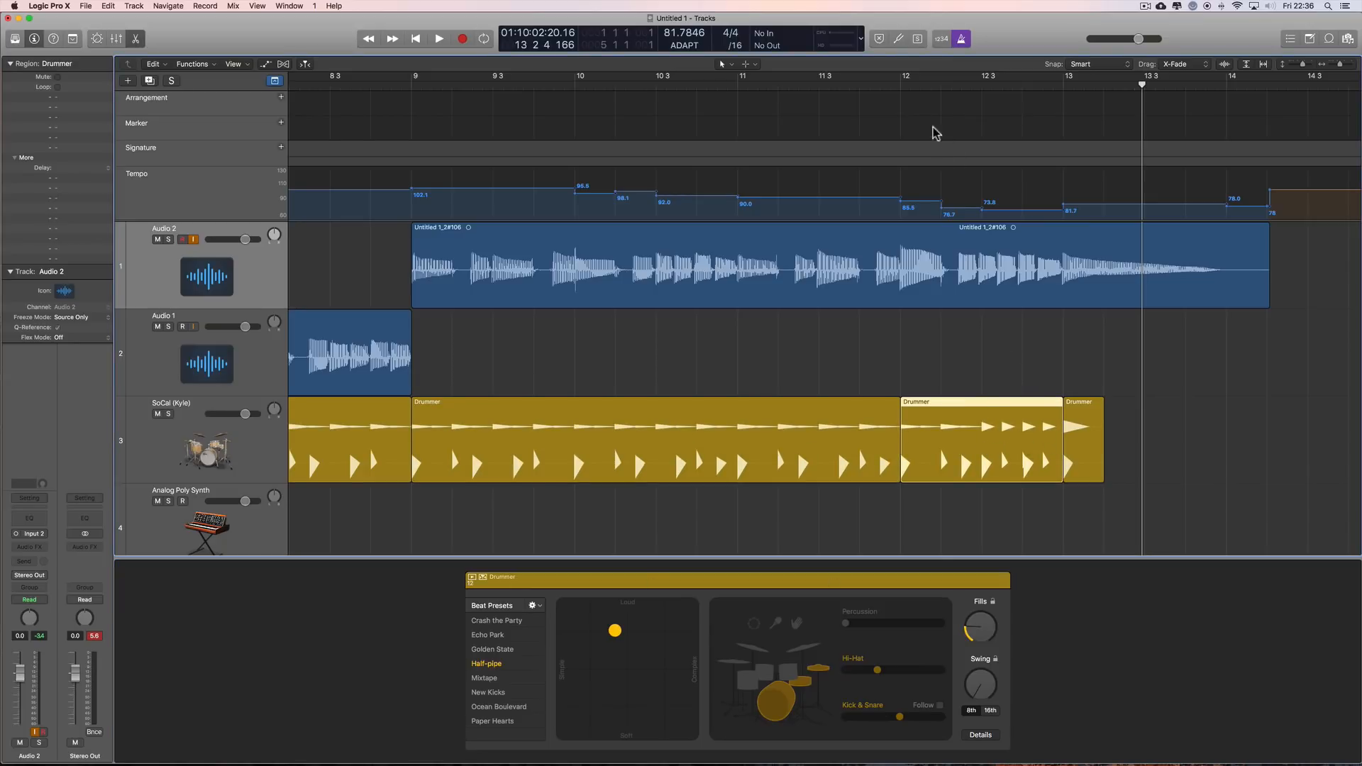
{"action": "key", "text": "shift+Return"}
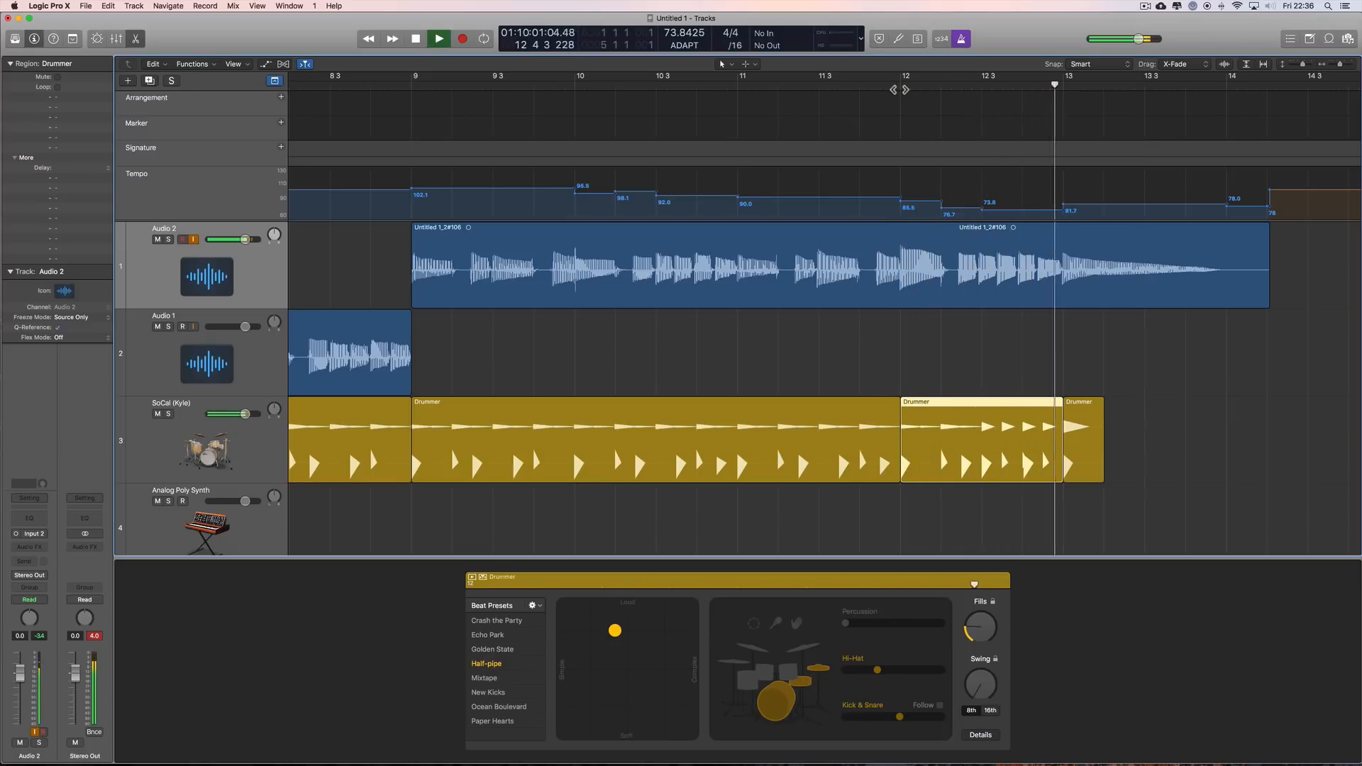
{"action": "key", "text": "space"}
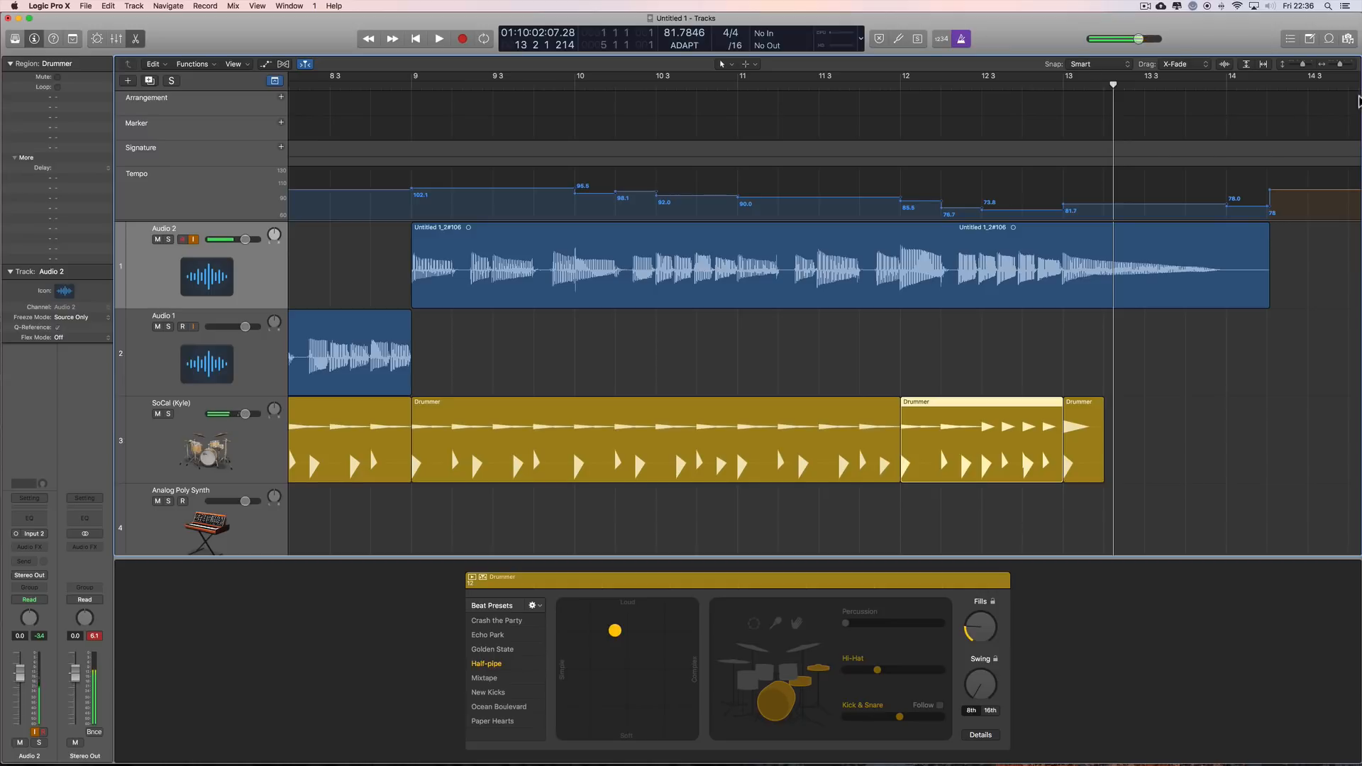
Step: Delete the Audio 2 take and the three Drummer regions after bar 9, including the recorded audio file on disk
{"action": "left_click_drag", "start_coordinate": [1339, 67], "coordinate": [1333, 67]}
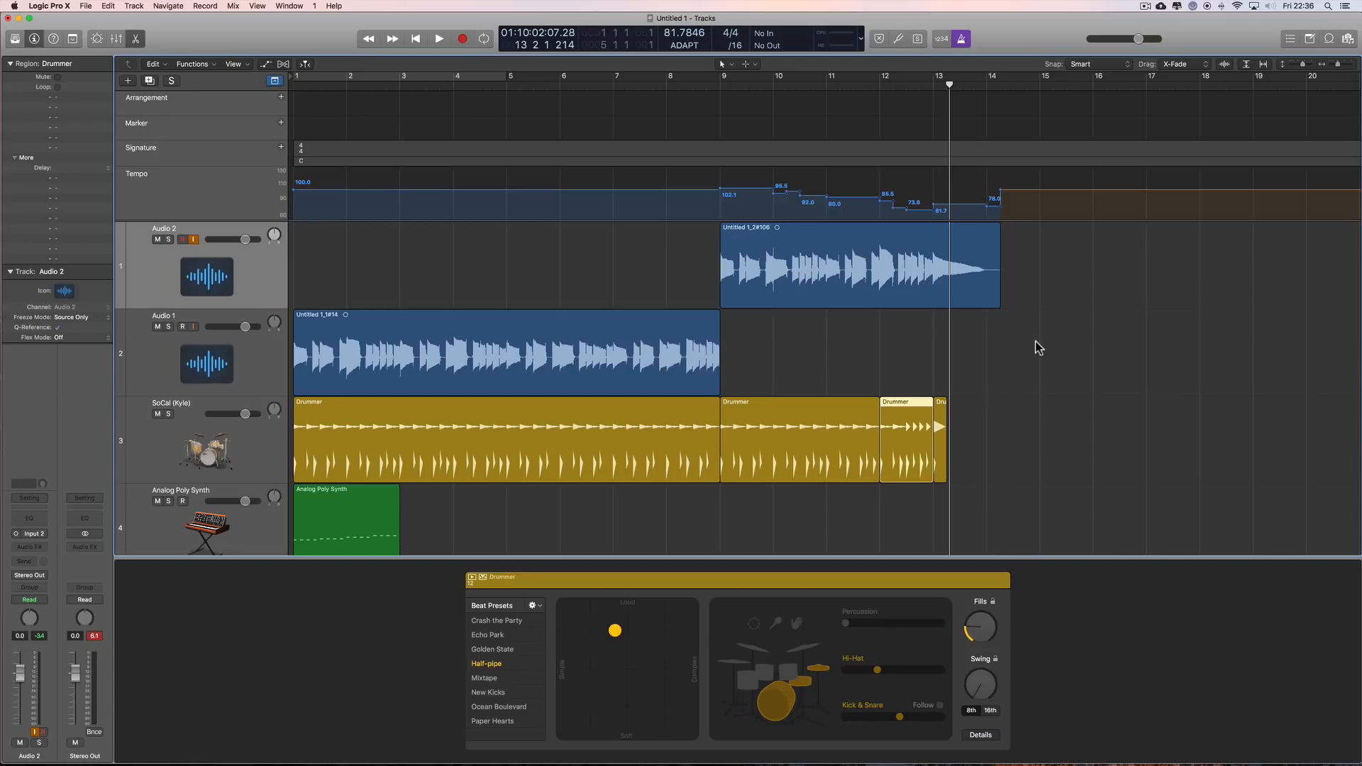
{"action": "left_click_drag", "start_coordinate": [1031, 290], "coordinate": [806, 415]}
{"action": "key", "text": "BackSpace"}
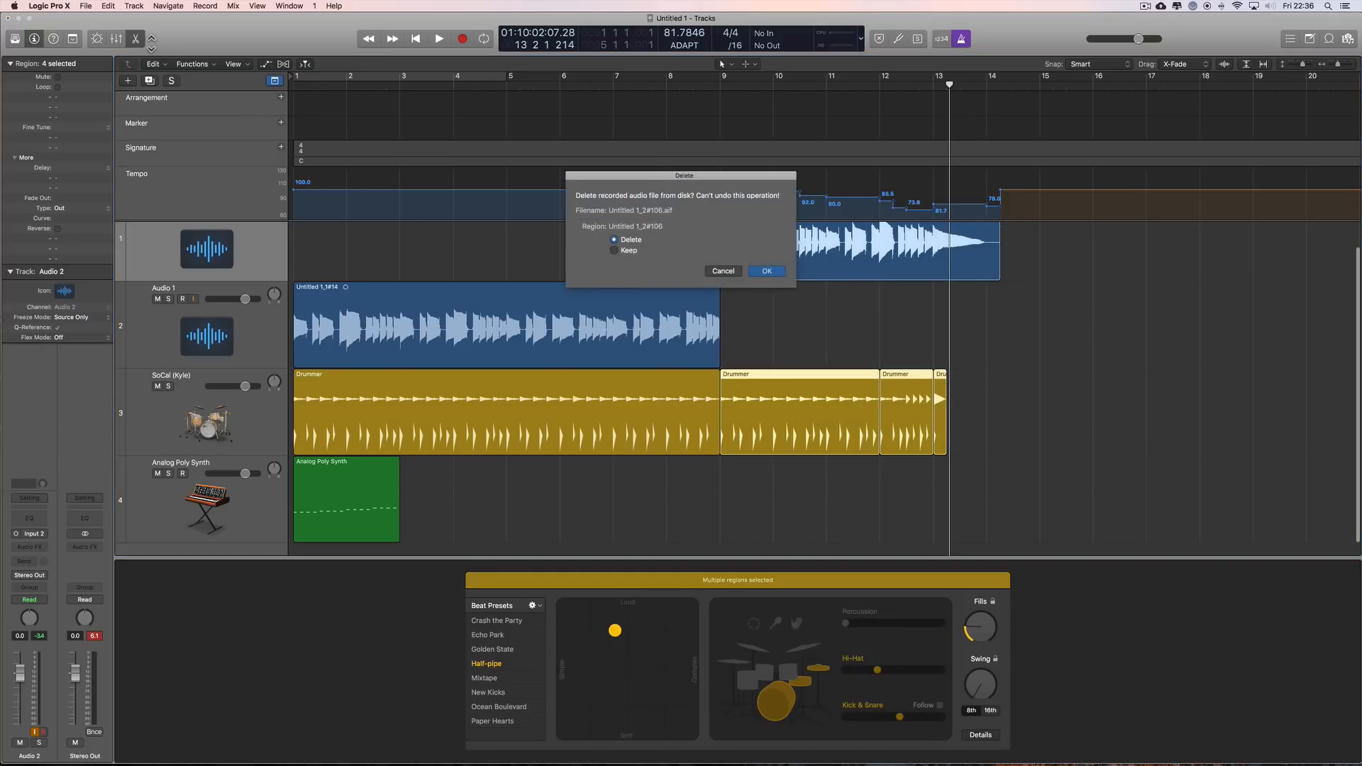
{"action": "left_click", "coordinate": [768, 271]}
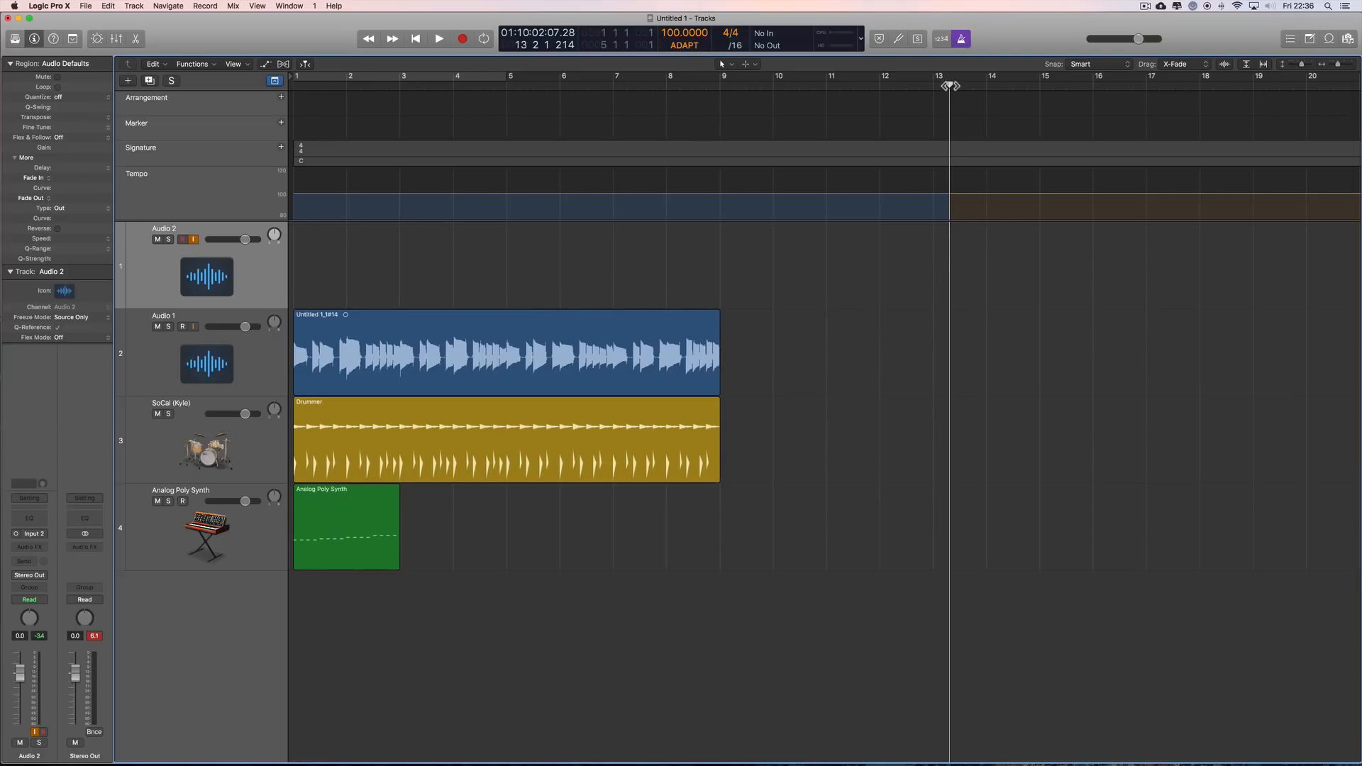
Step: Return the playhead to the start of the project
{"action": "left_click_drag", "start_coordinate": [949, 85], "coordinate": [282, 128]}
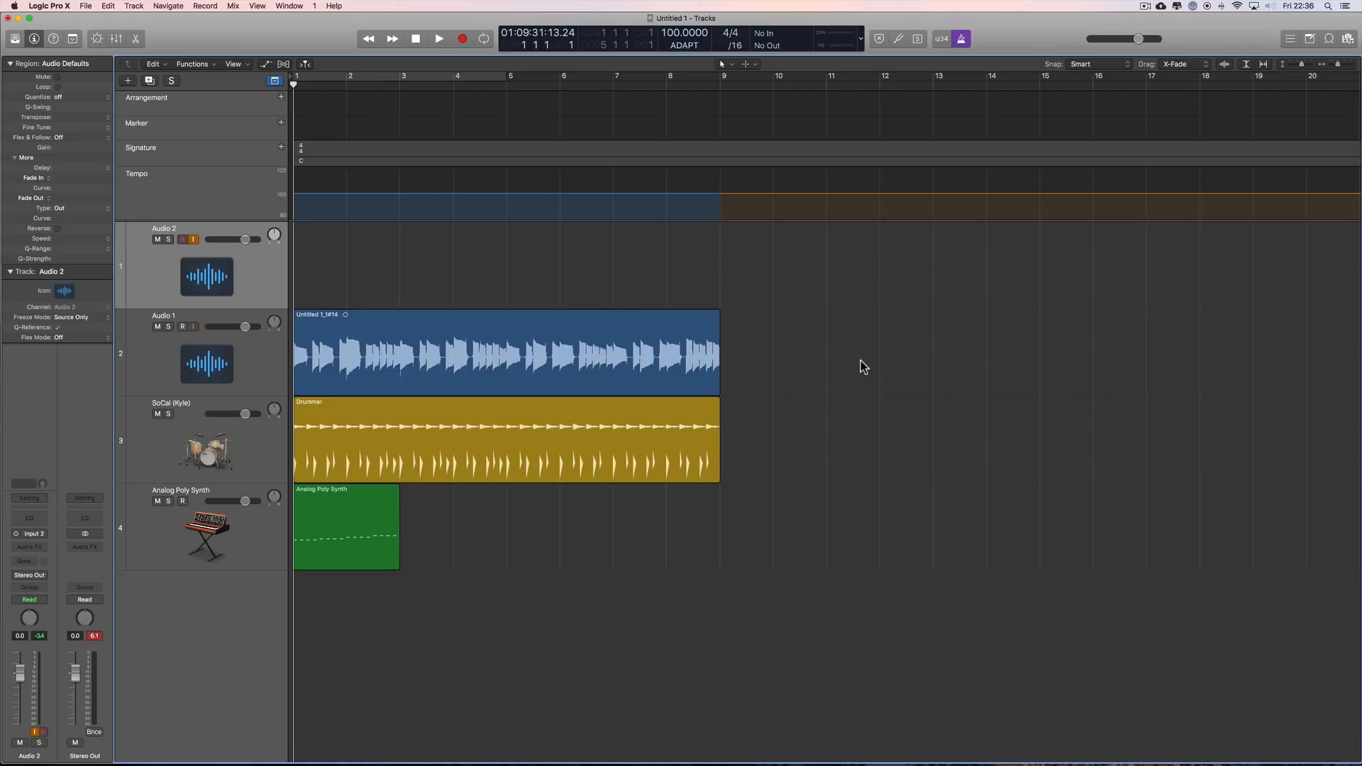
{"action": "scroll", "coordinate": [854, 366], "scroll_direction": "right", "scroll_amount": 1}
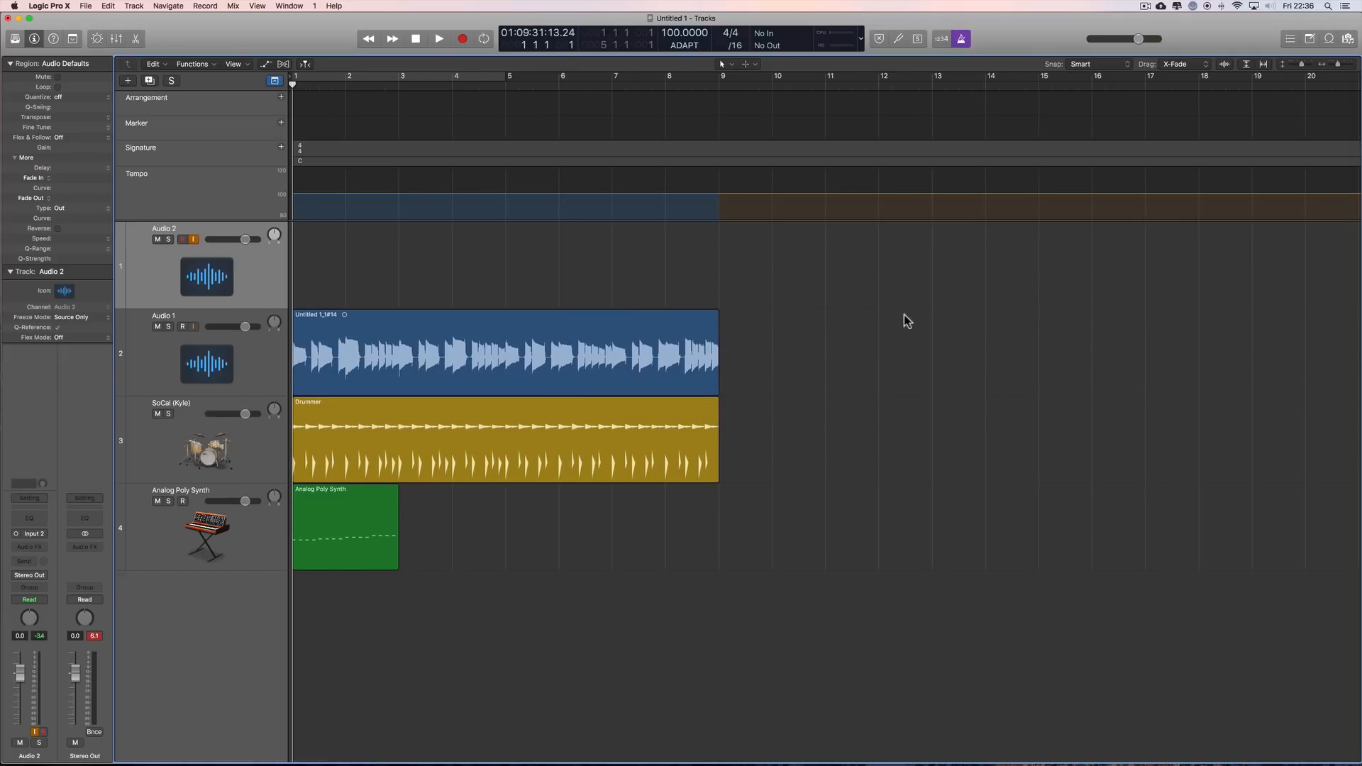
{"action": "scroll", "coordinate": [838, 340], "scroll_direction": "left", "scroll_amount": 1}
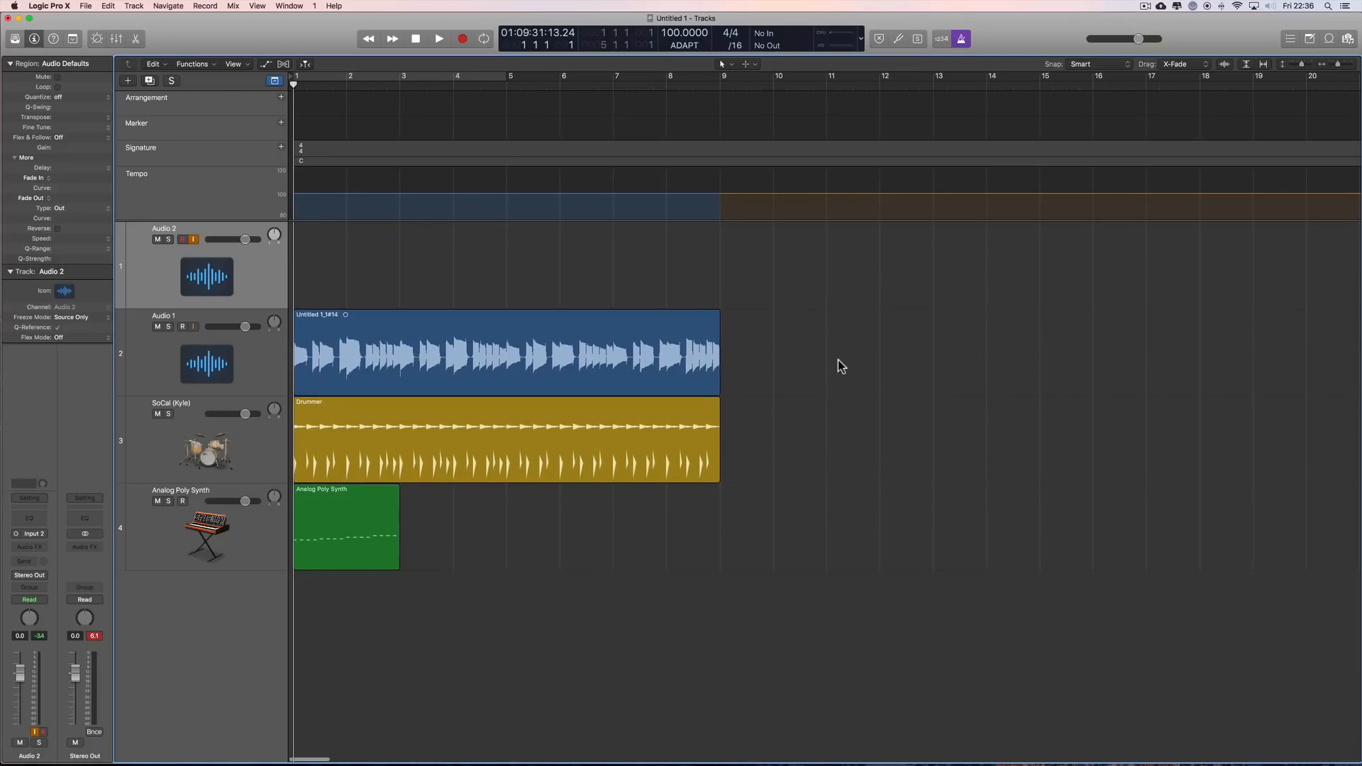
Step: Select the Audio 1 region and the SoCal Drummer region, and place the playhead at bar 5
{"action": "left_click_drag", "start_coordinate": [748, 312], "coordinate": [648, 490]}
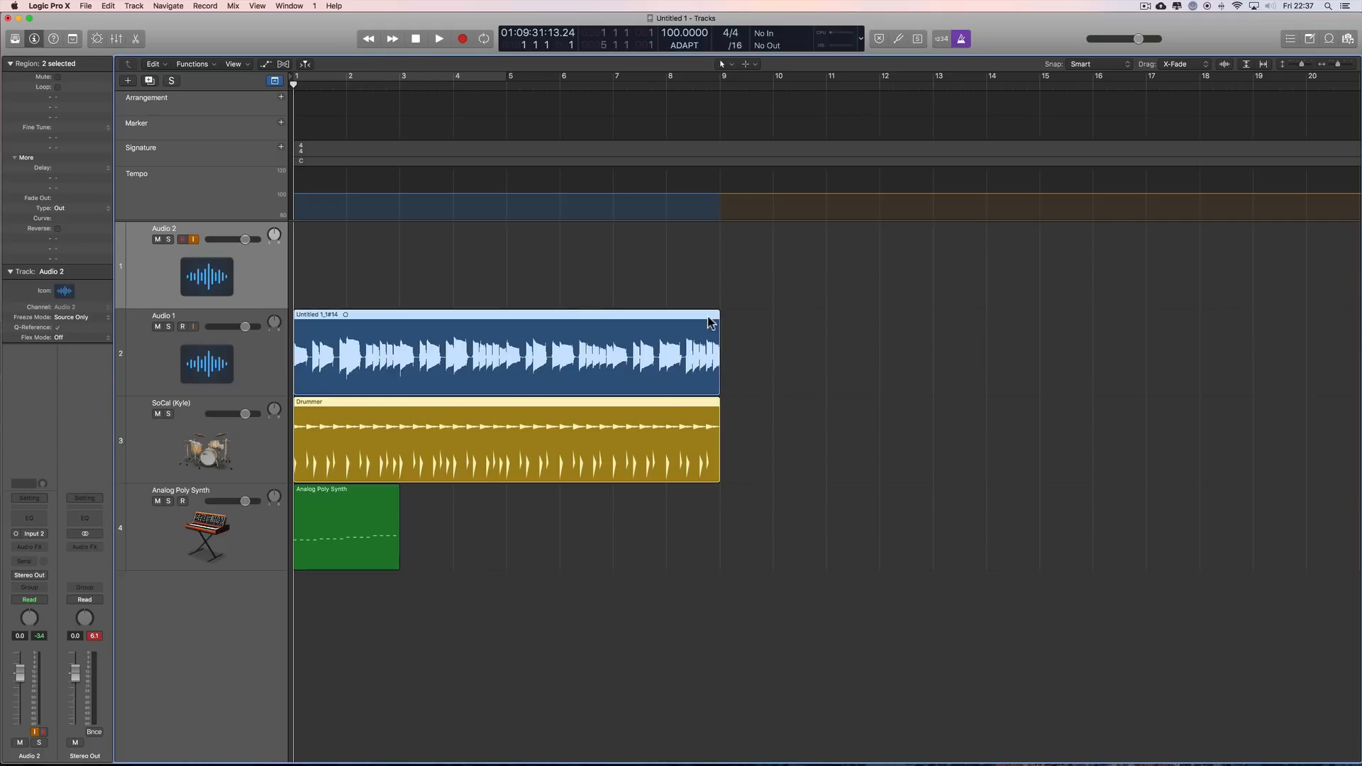
{"action": "left_click_drag", "start_coordinate": [684, 321], "coordinate": [676, 425]}
{"action": "left_click", "coordinate": [508, 88]}
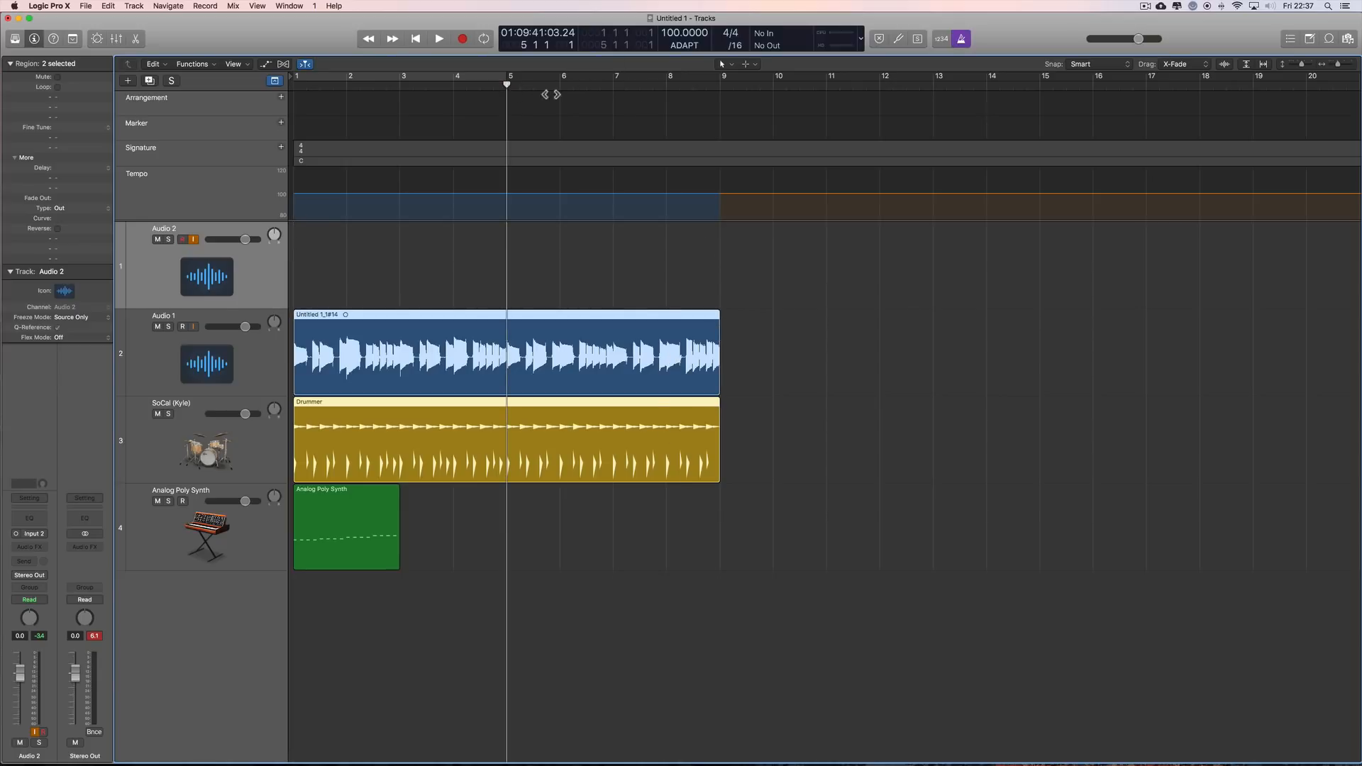
Step: Switch the metronome off and record a free-tempo take on the Audio 2 track from bar 5 to just past bar 13
{"action": "left_click", "coordinate": [961, 40]}
{"action": "left_click_drag", "start_coordinate": [445, 287], "coordinate": [571, 552]}
{"action": "left_click", "coordinate": [465, 39]}
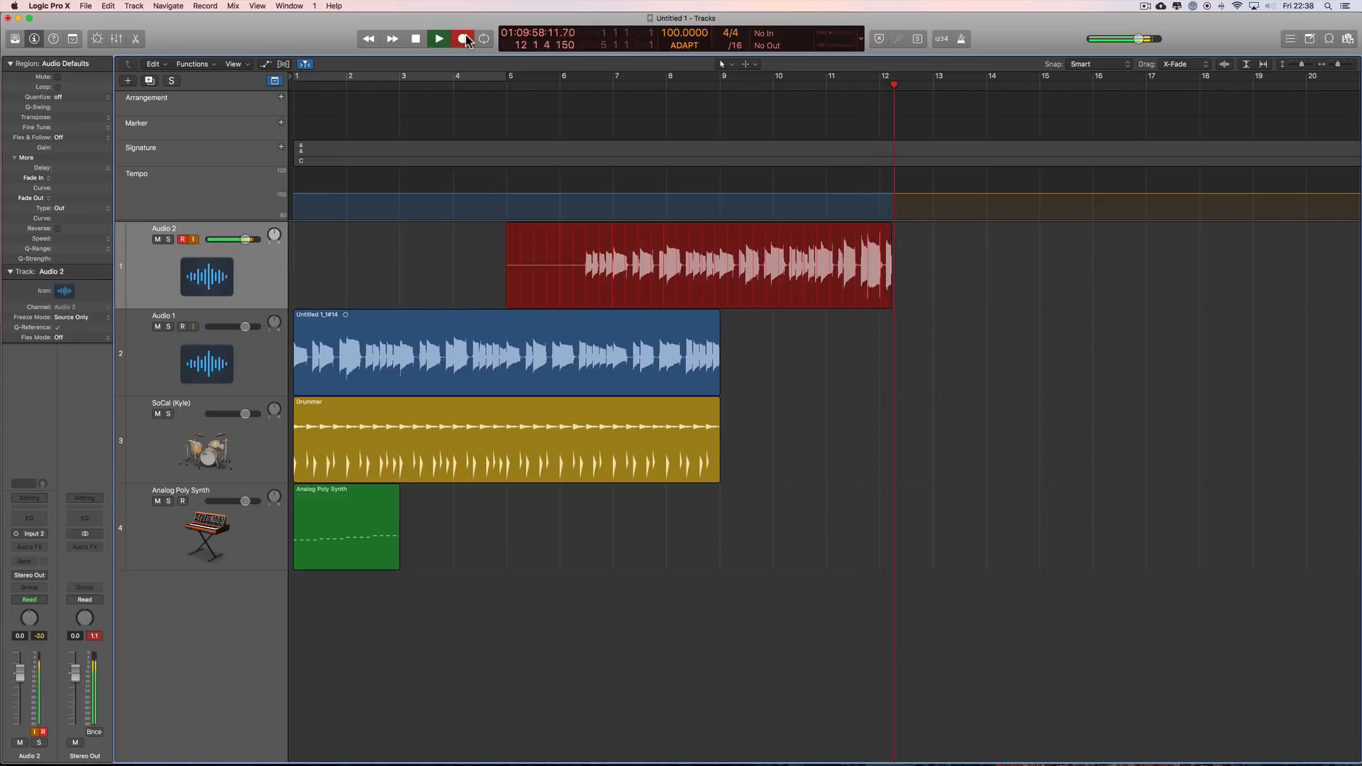
{"action": "key", "text": "space"}
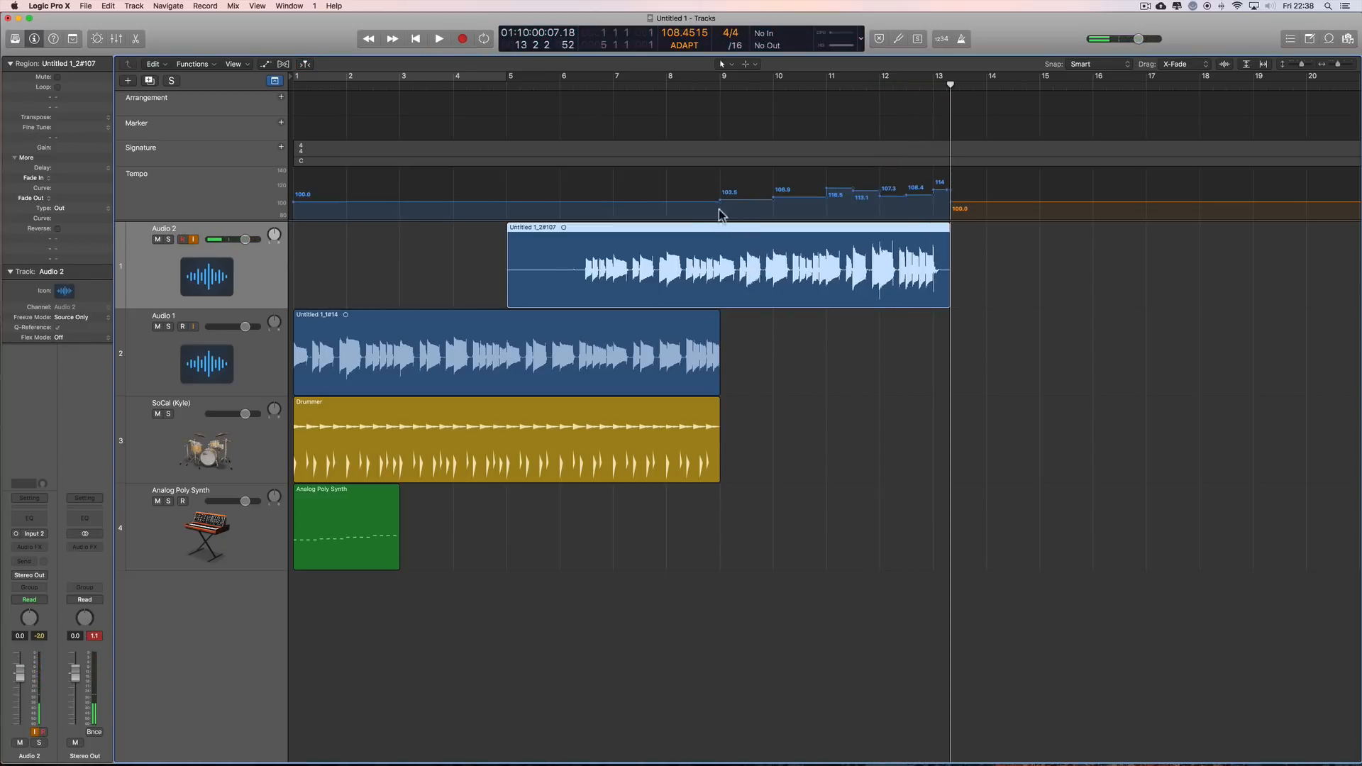
Step: Play the new Audio 2 take from bar 9 with the metronome on to check the adapted tempo
{"action": "left_click", "coordinate": [718, 85]}
{"action": "left_click", "coordinate": [963, 38]}
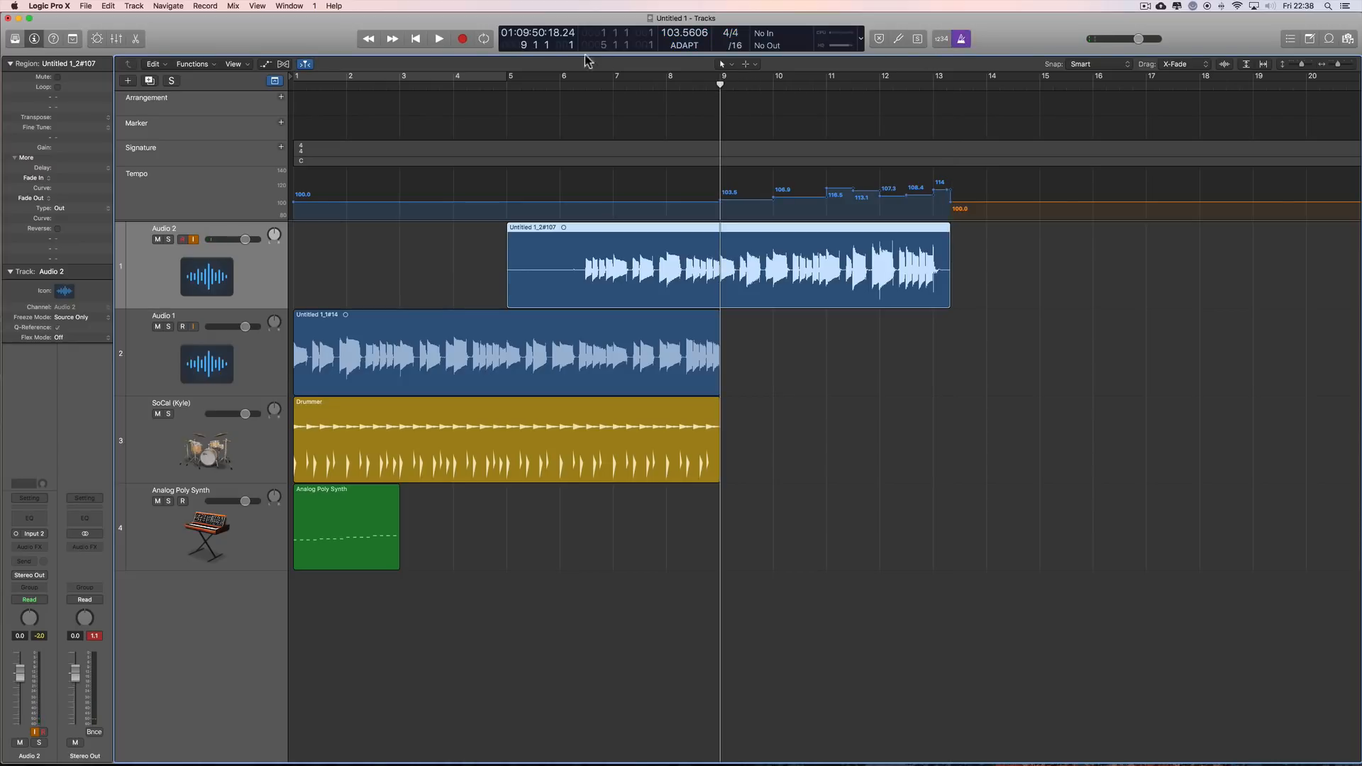
{"action": "left_click", "coordinate": [438, 39]}
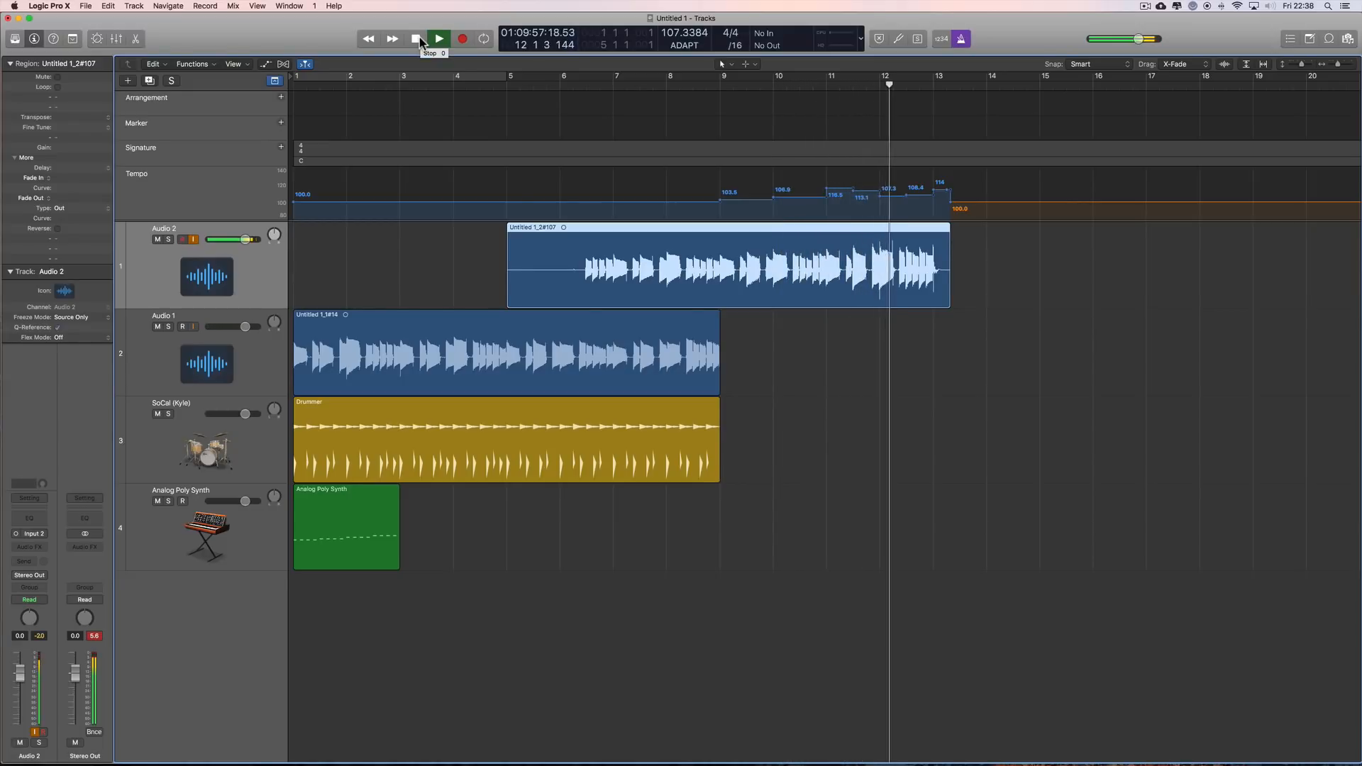
{"action": "left_click", "coordinate": [420, 38]}
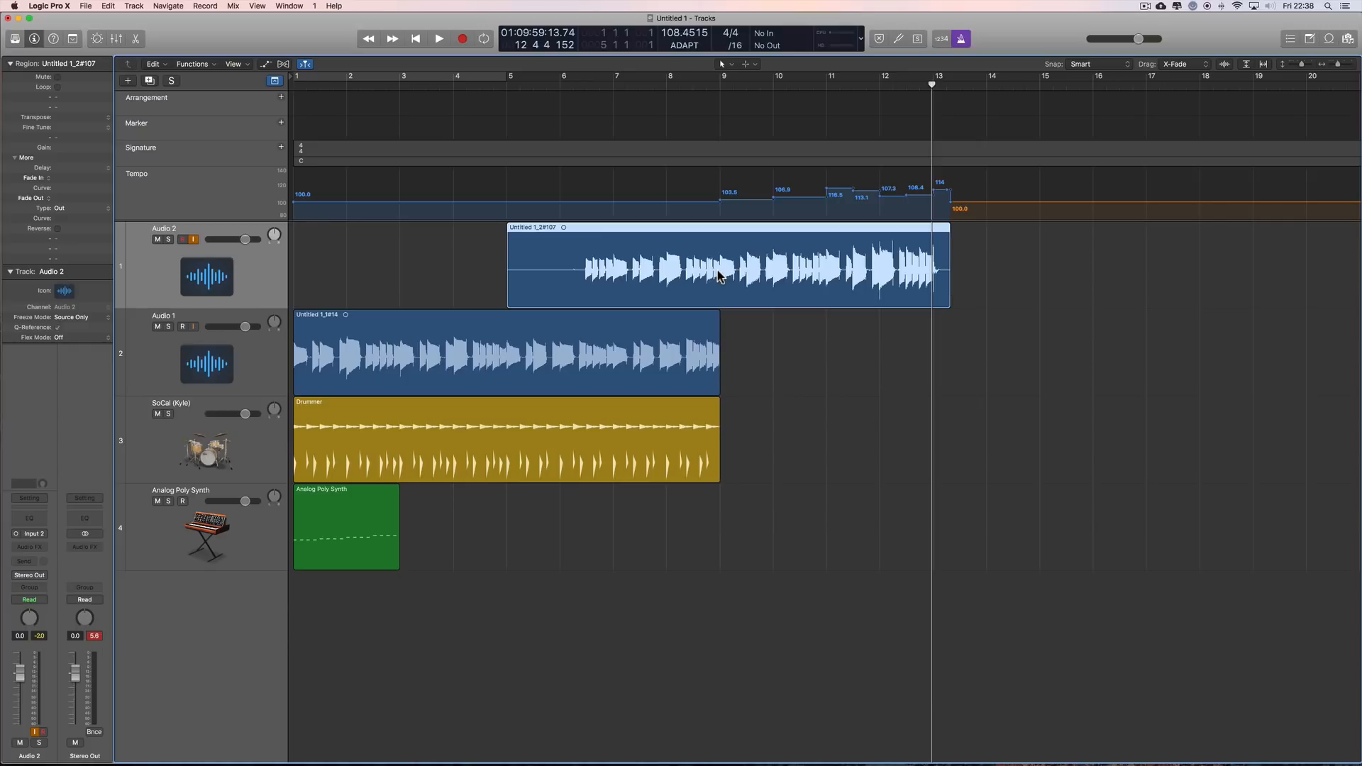
Step: Turn the metronome off and trim the start of the Audio 2 take to bar 9
{"action": "left_click", "coordinate": [959, 44]}
{"action": "left_click", "coordinate": [655, 343]}
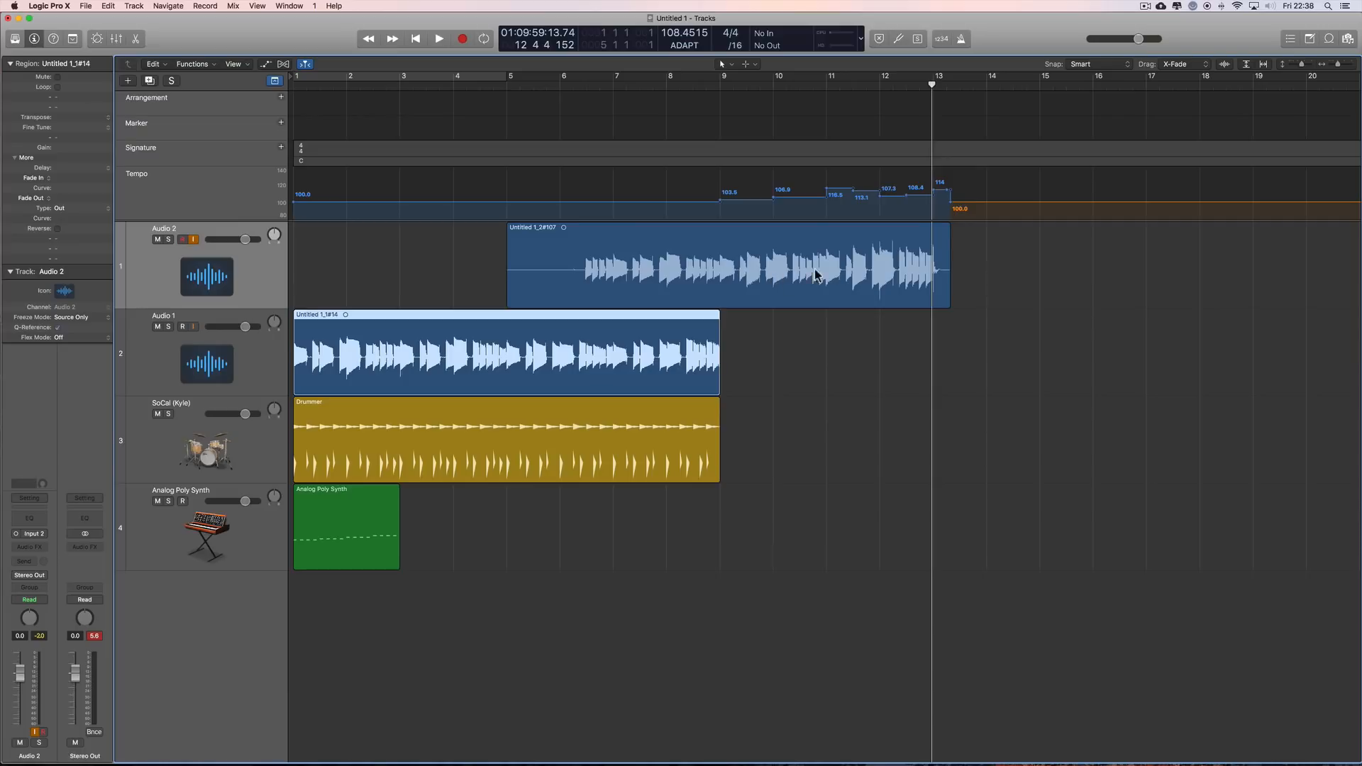
{"action": "left_click_drag", "start_coordinate": [508, 299], "coordinate": [721, 305]}
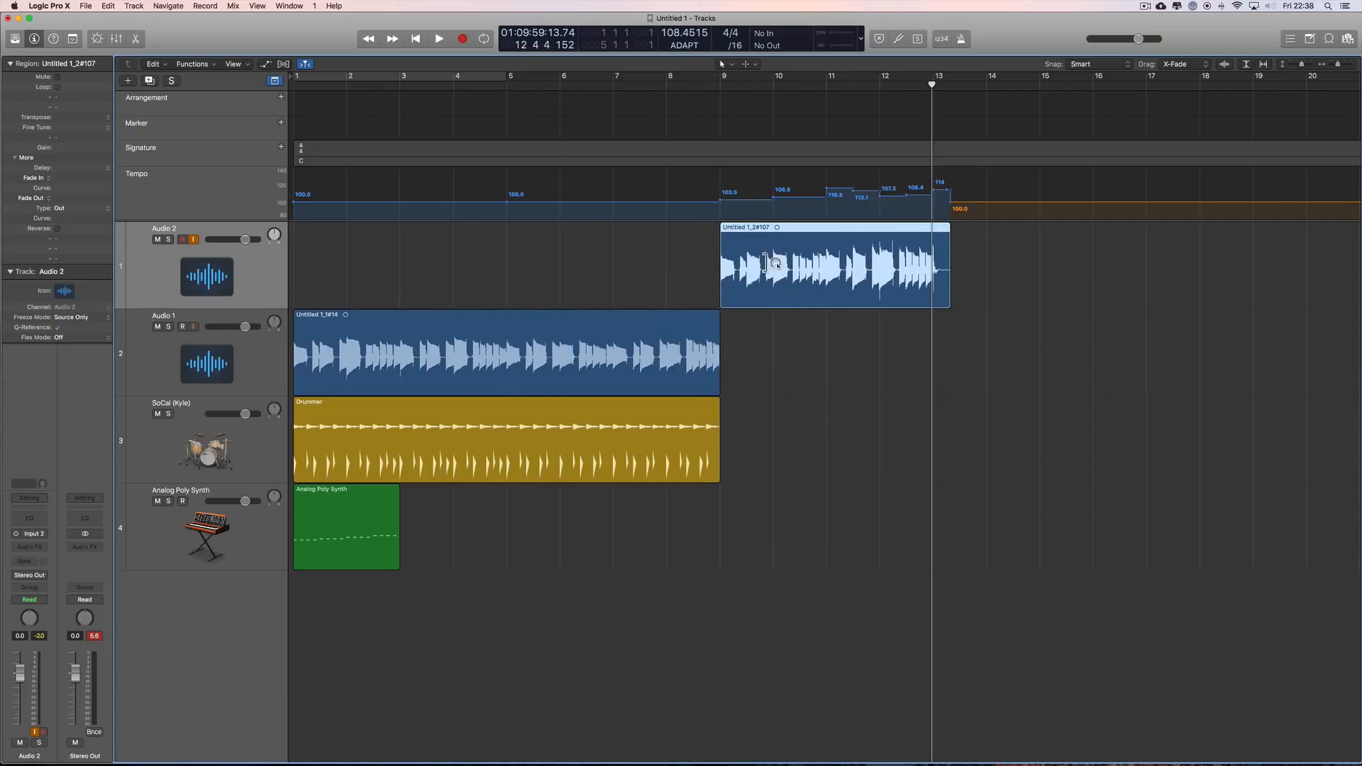
Step: Add a Drummer region from bar 9 to bar 13 and trim the end of the Audio 2 take to about bar 13
{"action": "left_click", "coordinate": [613, 87]}
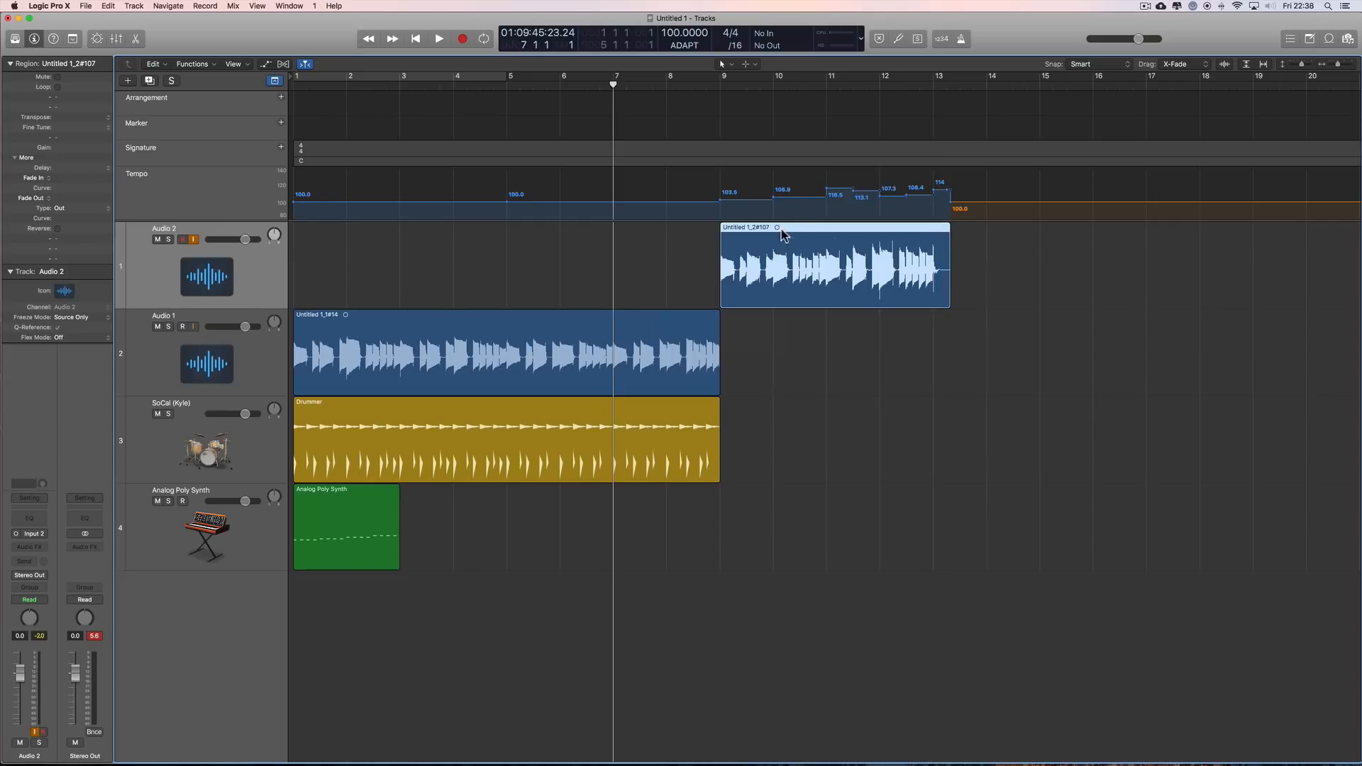
{"action": "left_click", "coordinate": [691, 417]}
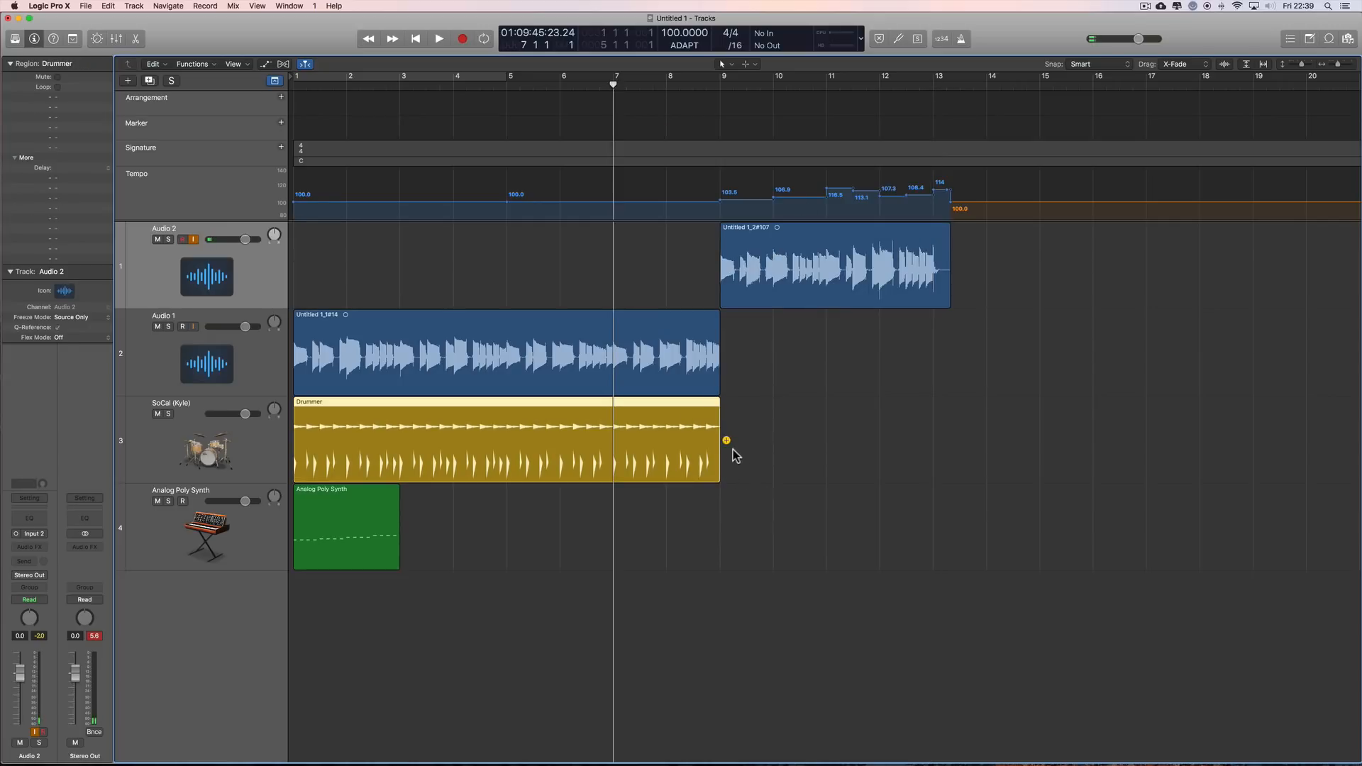
{"action": "left_click", "coordinate": [744, 442]}
{"action": "left_click_drag", "start_coordinate": [1145, 474], "coordinate": [933, 474]}
{"action": "left_click_drag", "start_coordinate": [949, 298], "coordinate": [930, 299]}
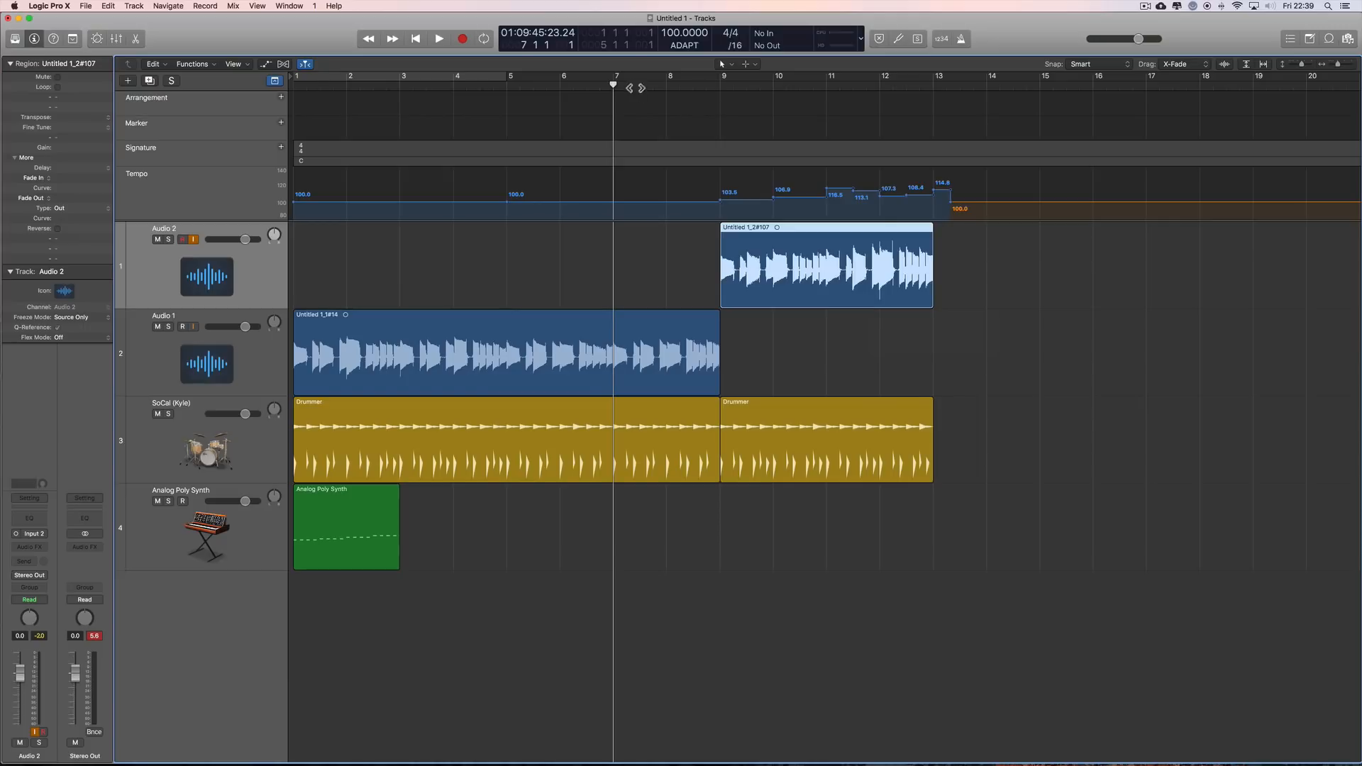
Step: Play the arrangement from bar 7 past bar 13, and move the playhead past bar 14
{"action": "key", "text": "space"}
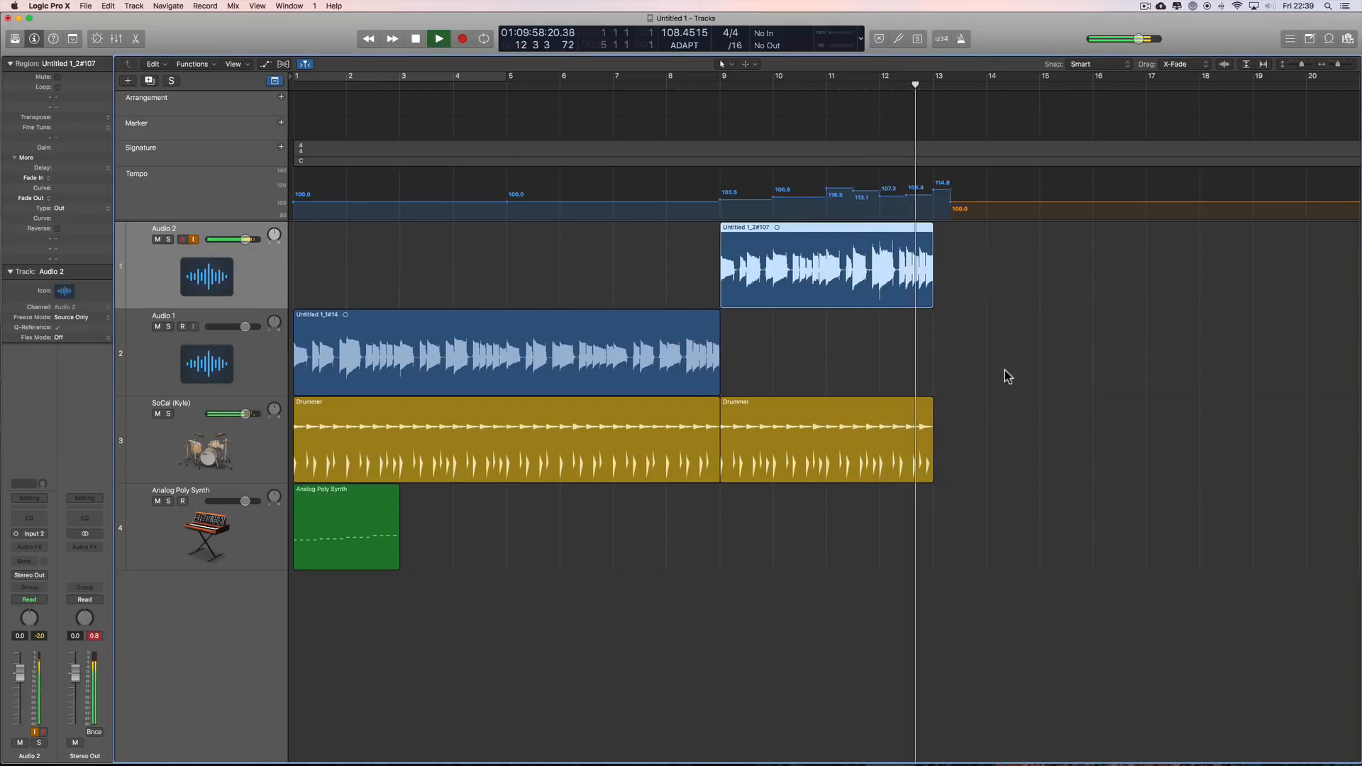
{"action": "key", "text": "space"}
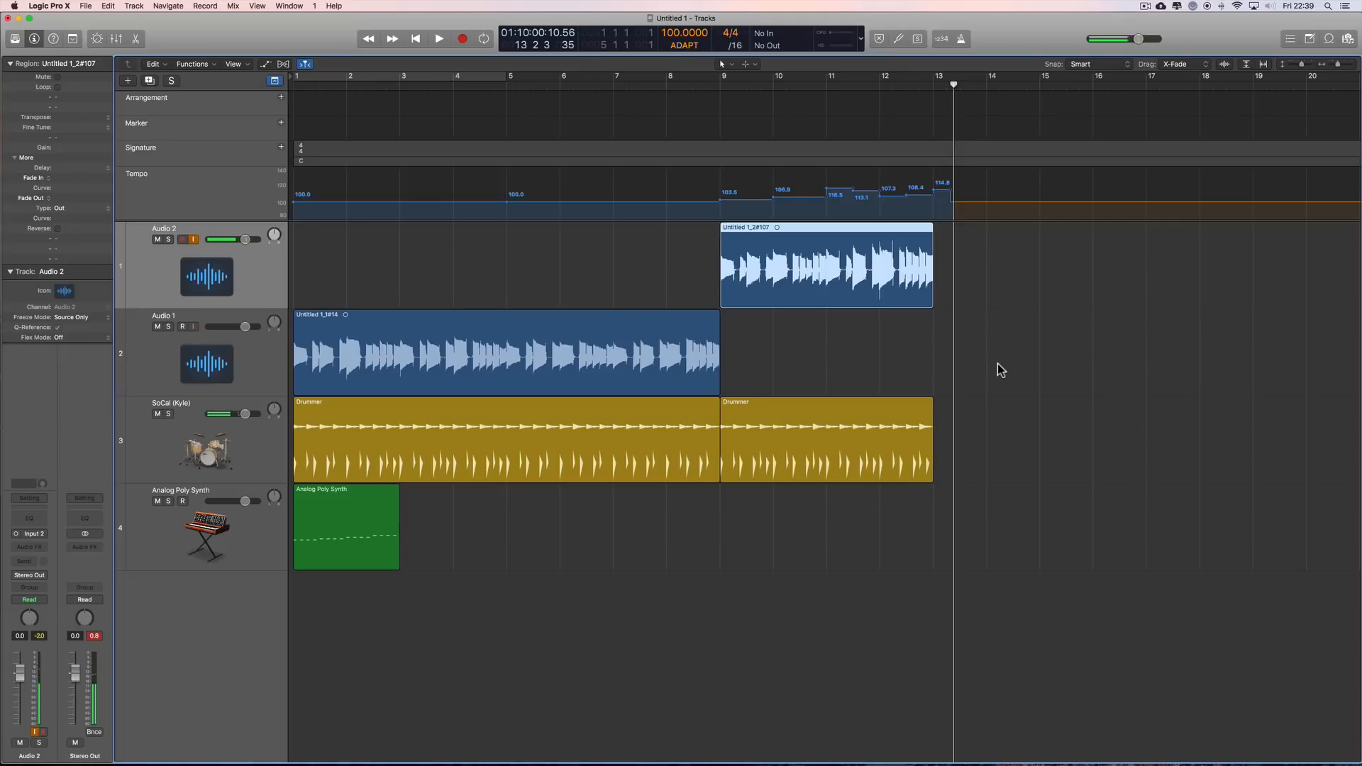
{"action": "left_click_drag", "start_coordinate": [953, 84], "coordinate": [1003, 84]}
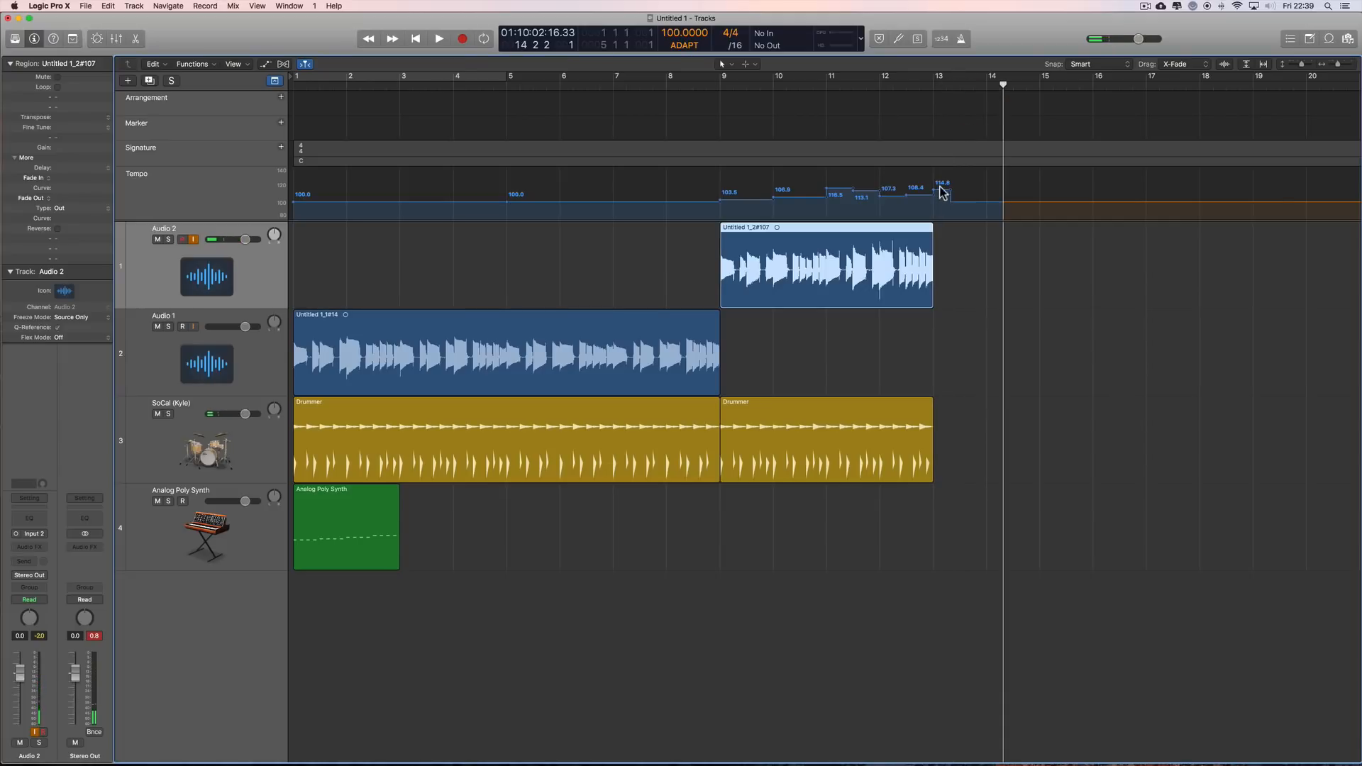
Step: Readjust the end of the Audio 2 take so that it finishes exactly at bar 13
{"action": "left_click_drag", "start_coordinate": [930, 300], "coordinate": [961, 297]}
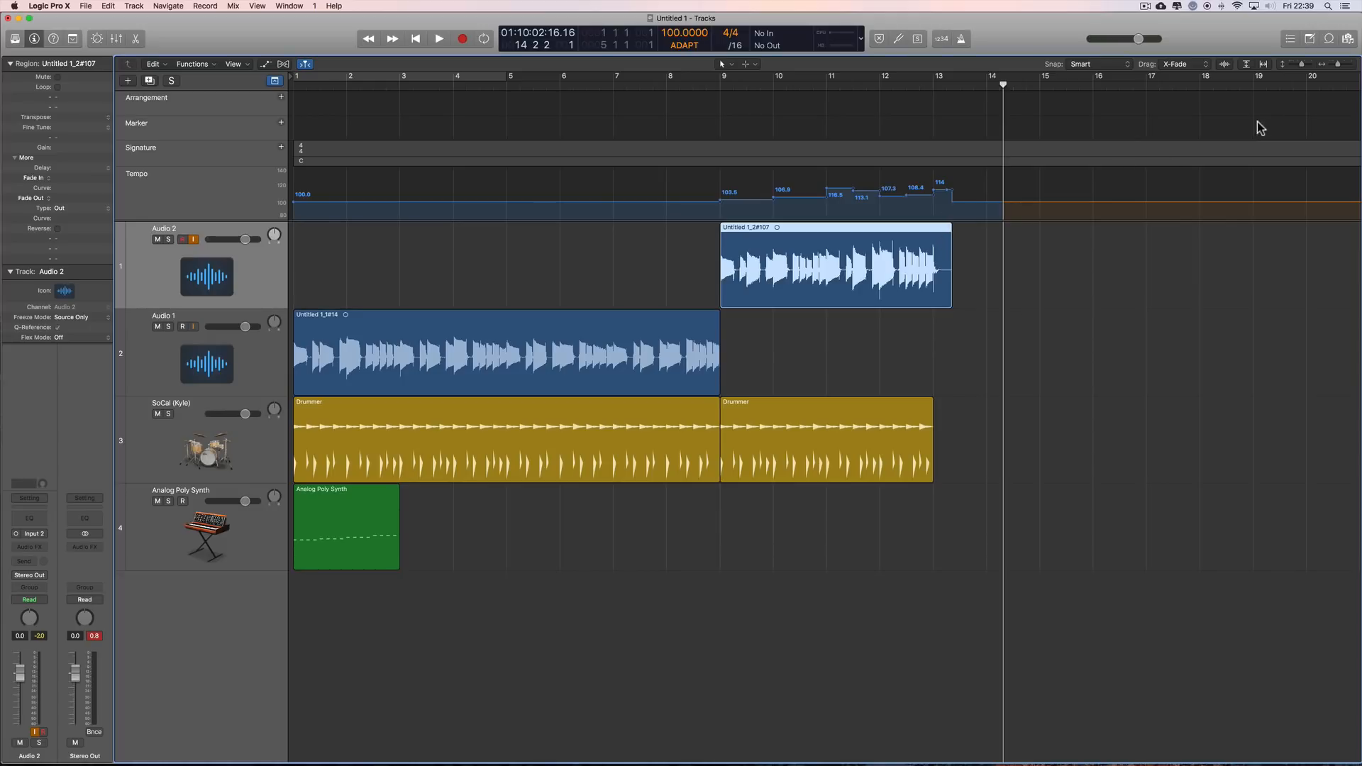
{"action": "left_click_drag", "start_coordinate": [1341, 64], "coordinate": [1348, 64]}
{"action": "scroll", "coordinate": [1223, 289], "scroll_direction": "right", "scroll_amount": 6}
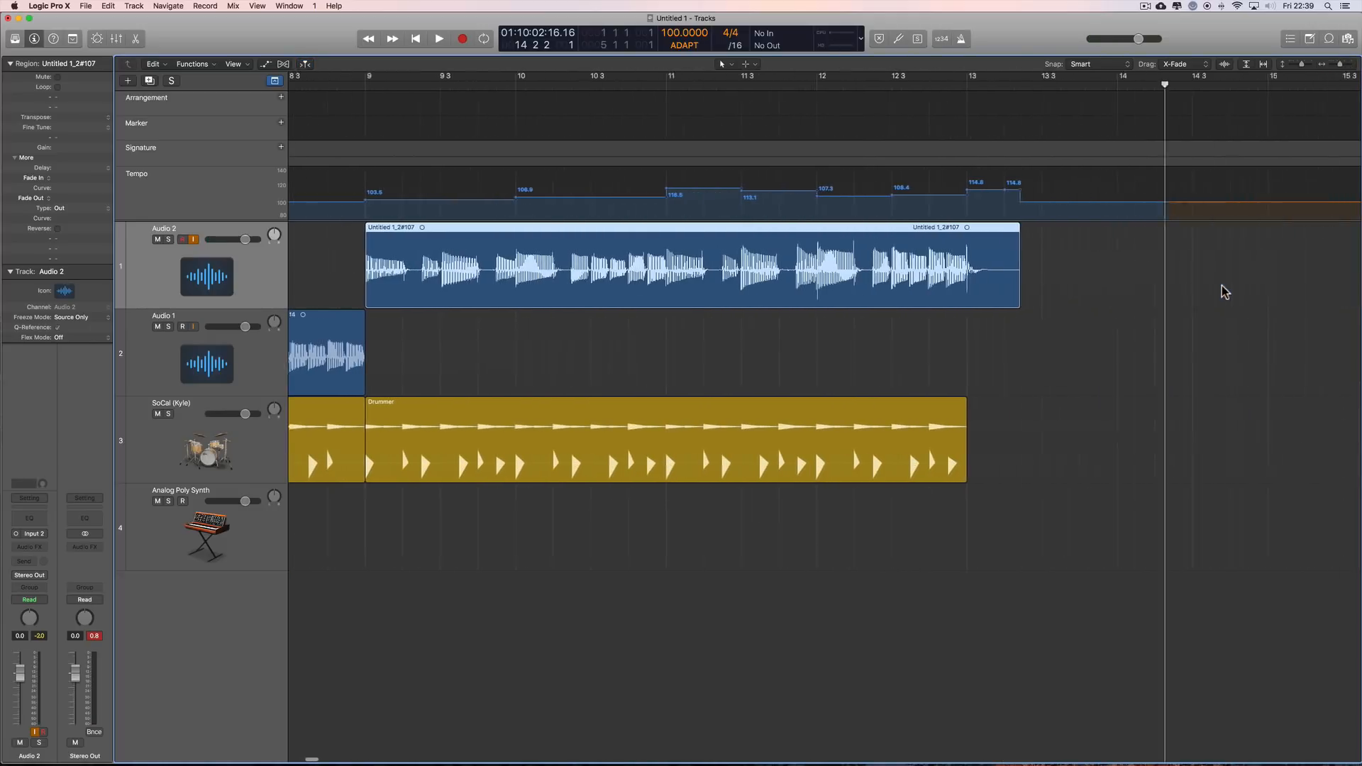
{"action": "left_click_drag", "start_coordinate": [933, 300], "coordinate": [895, 303]}
Step: Delete the tempo points at and after bar 13 from the tempo track, using the Eraser and Pointer tools
{"action": "key", "text": "t"}
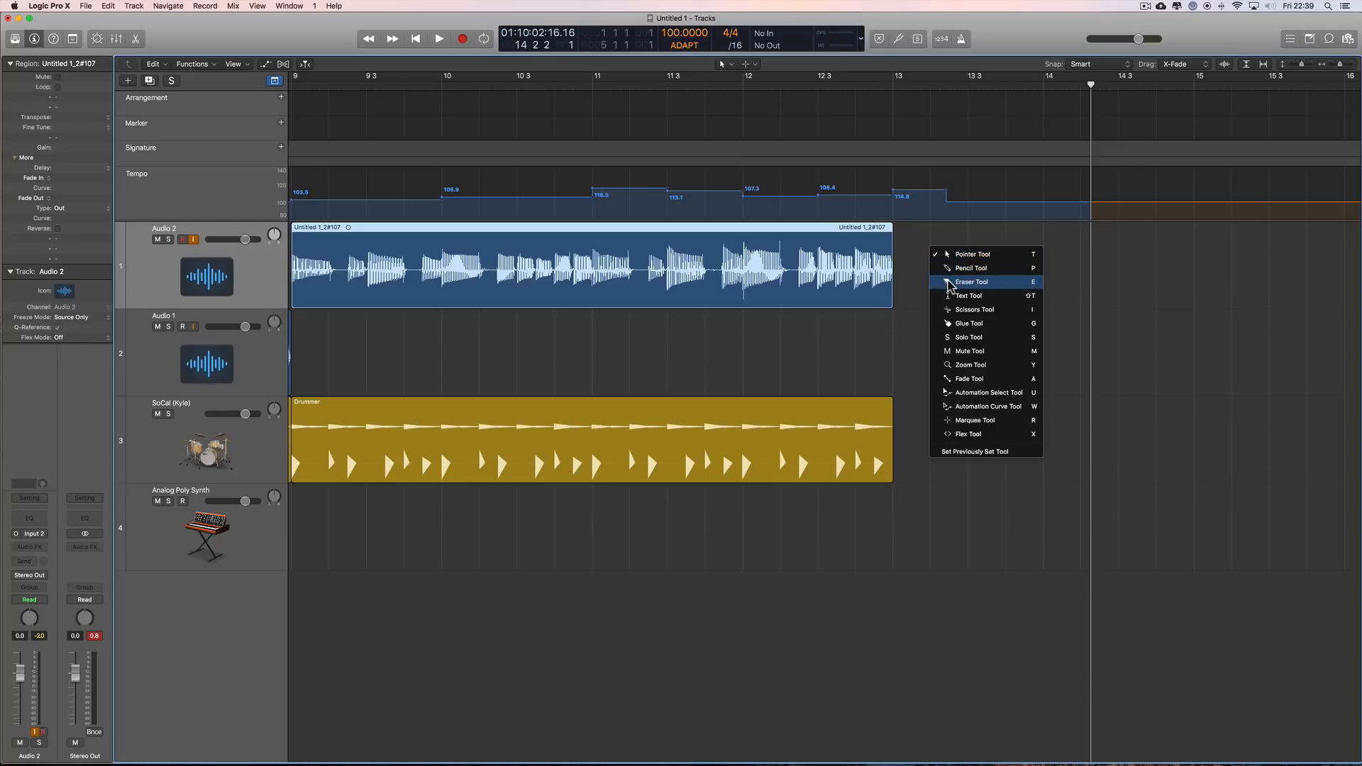
{"action": "left_click", "coordinate": [943, 280]}
{"action": "left_click", "coordinate": [900, 195]}
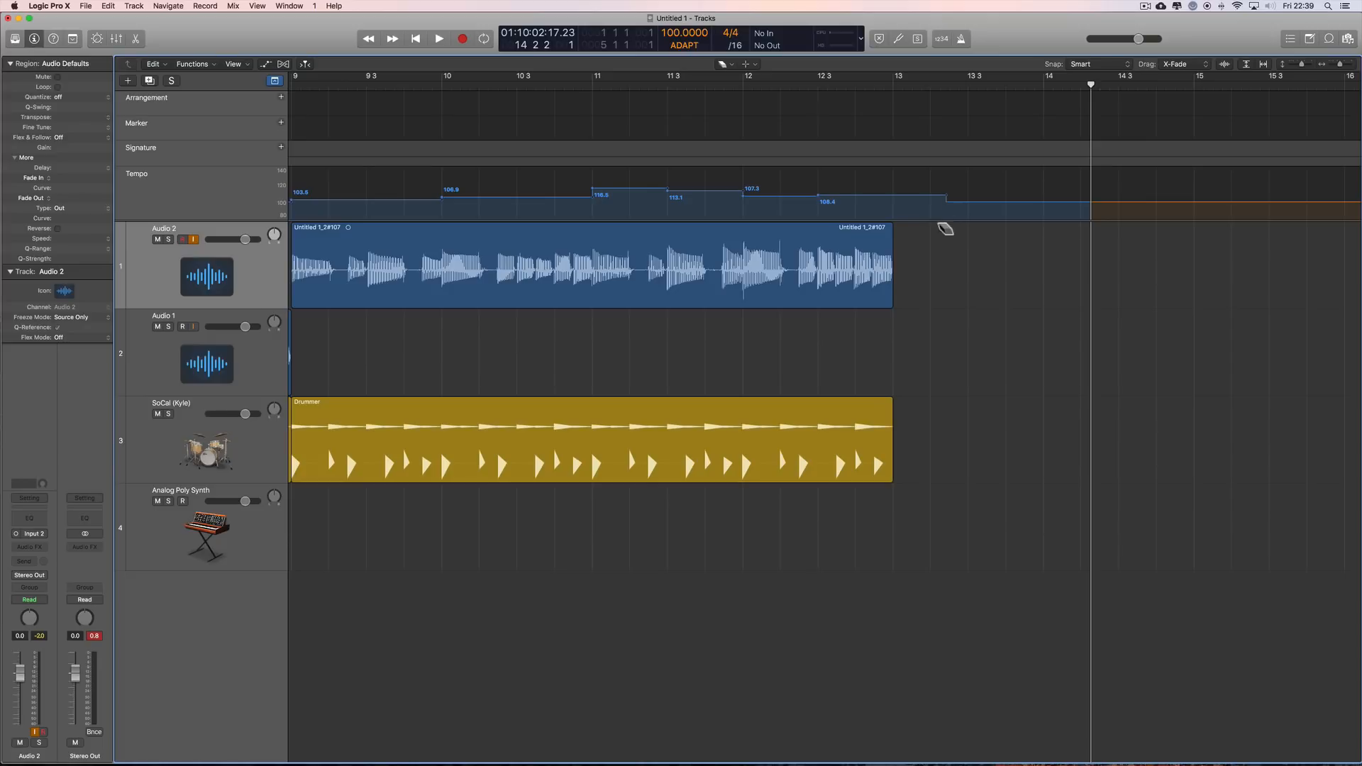
{"action": "key", "text": "t"}
{"action": "left_click", "coordinate": [944, 237]}
{"action": "left_click_drag", "start_coordinate": [948, 201], "coordinate": [893, 206]}
{"action": "key", "text": "Delete"}
Step: Add another Drummer region from bar 13 to bar 21 on the SoCal track
{"action": "scroll", "coordinate": [949, 278], "scroll_direction": "left", "scroll_amount": 1}
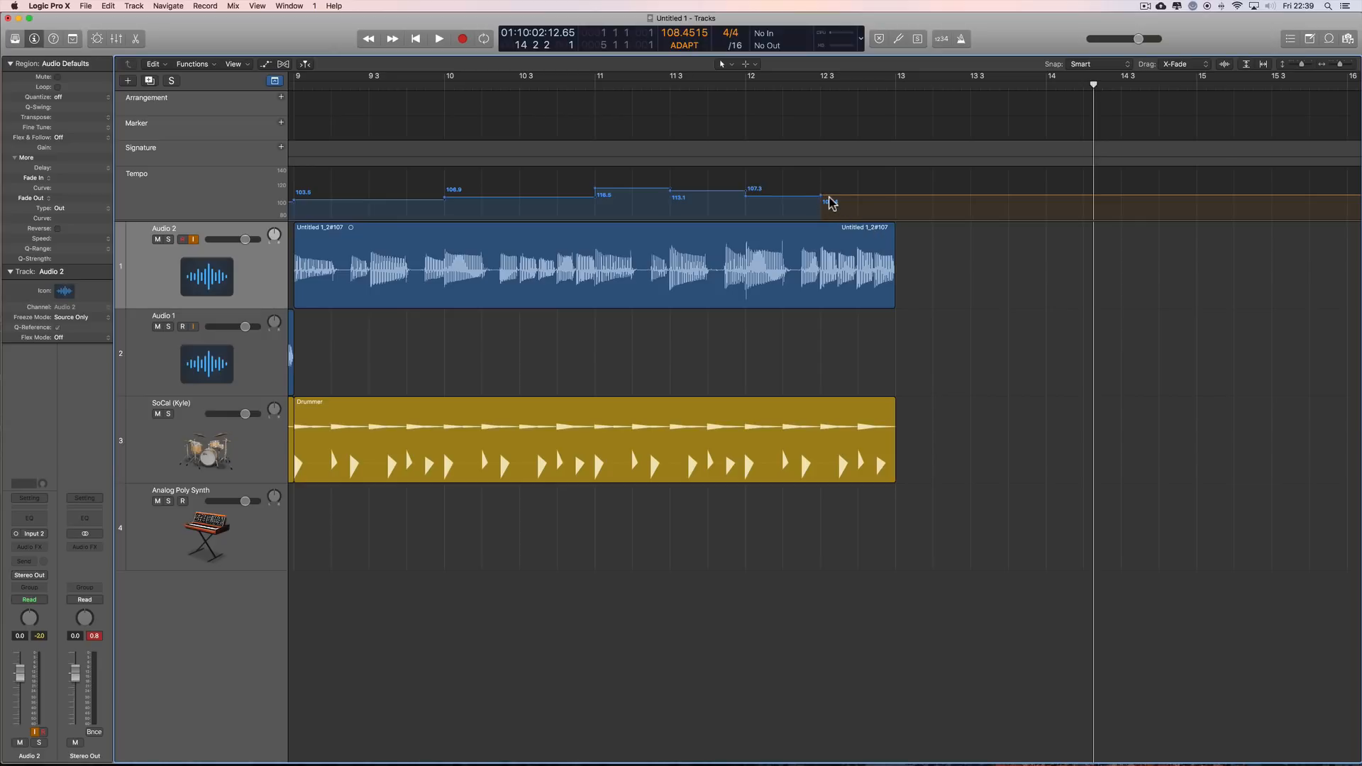
{"action": "scroll", "coordinate": [930, 272], "scroll_direction": "left", "scroll_amount": 5}
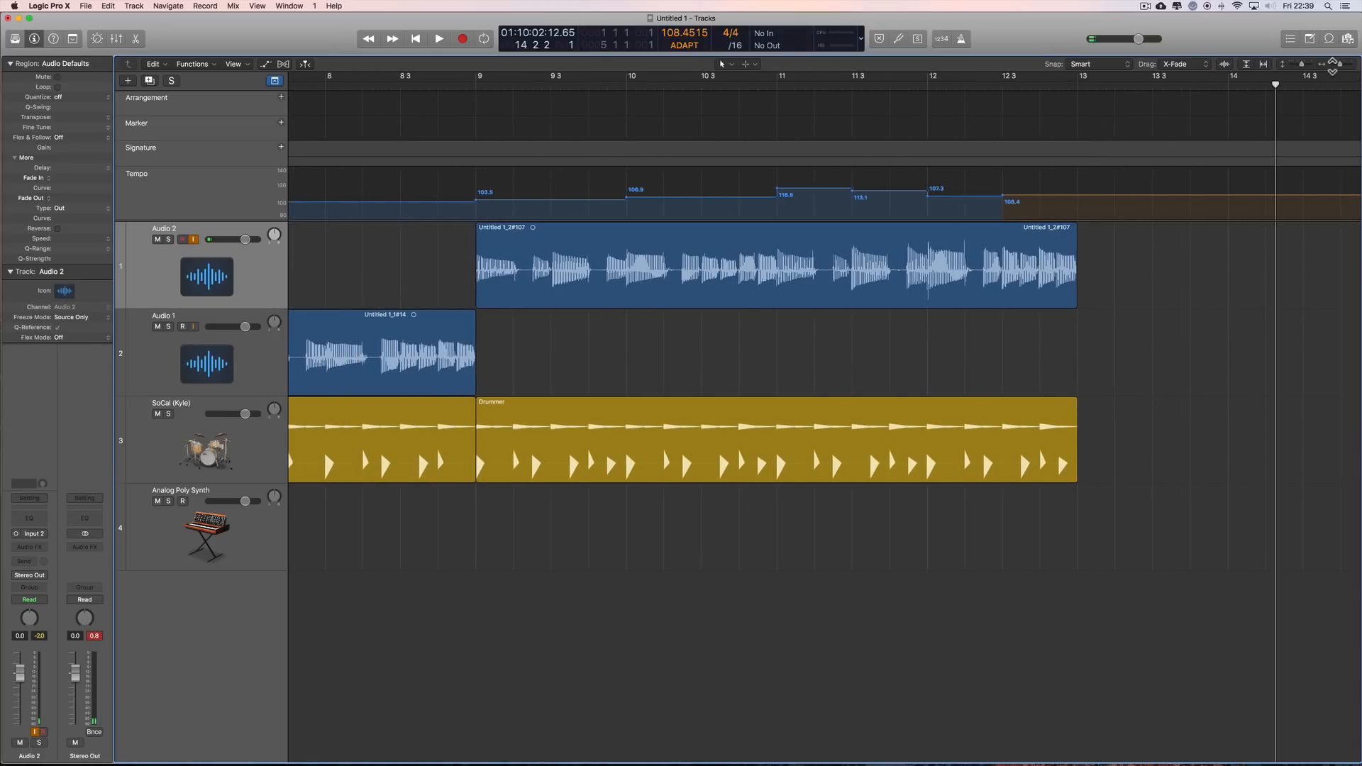
{"action": "left_click_drag", "start_coordinate": [1339, 65], "coordinate": [1330, 66]}
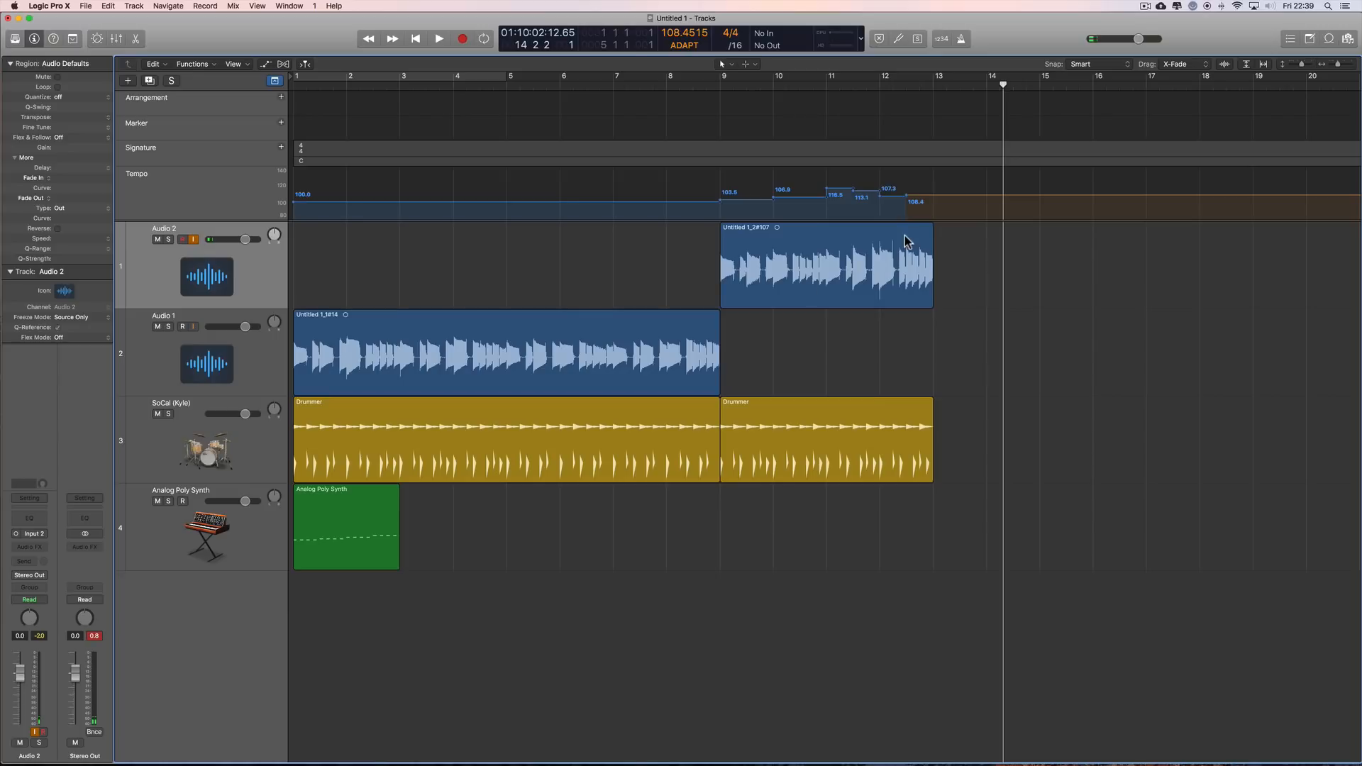
{"action": "scroll", "coordinate": [922, 440], "scroll_direction": "right", "scroll_amount": 2}
{"action": "left_click", "coordinate": [882, 449]}
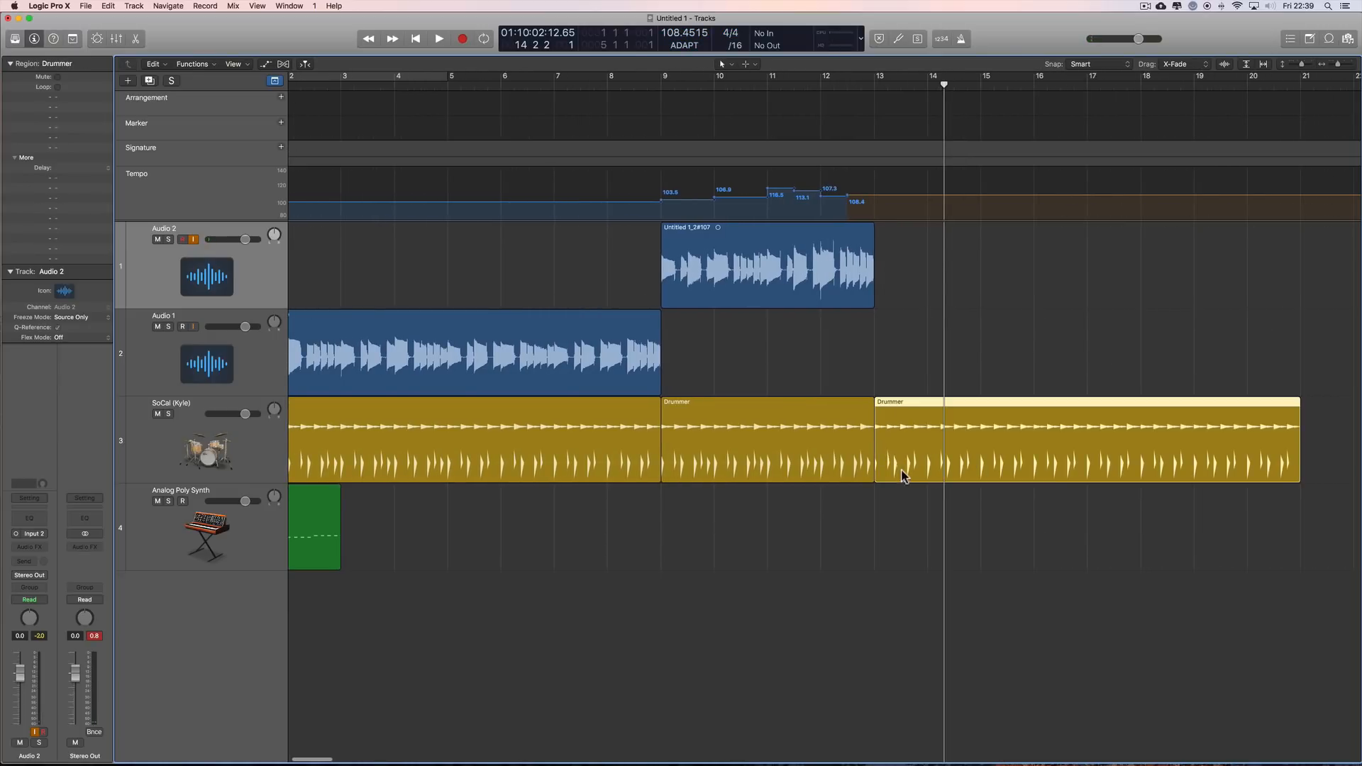
Step: Select the Audio 1 track, switch input monitoring from Audio 2 to Audio 1, and place the playhead at bar 13
{"action": "left_click", "coordinate": [273, 351]}
{"action": "left_click", "coordinate": [193, 239]}
{"action": "left_click", "coordinate": [193, 327]}
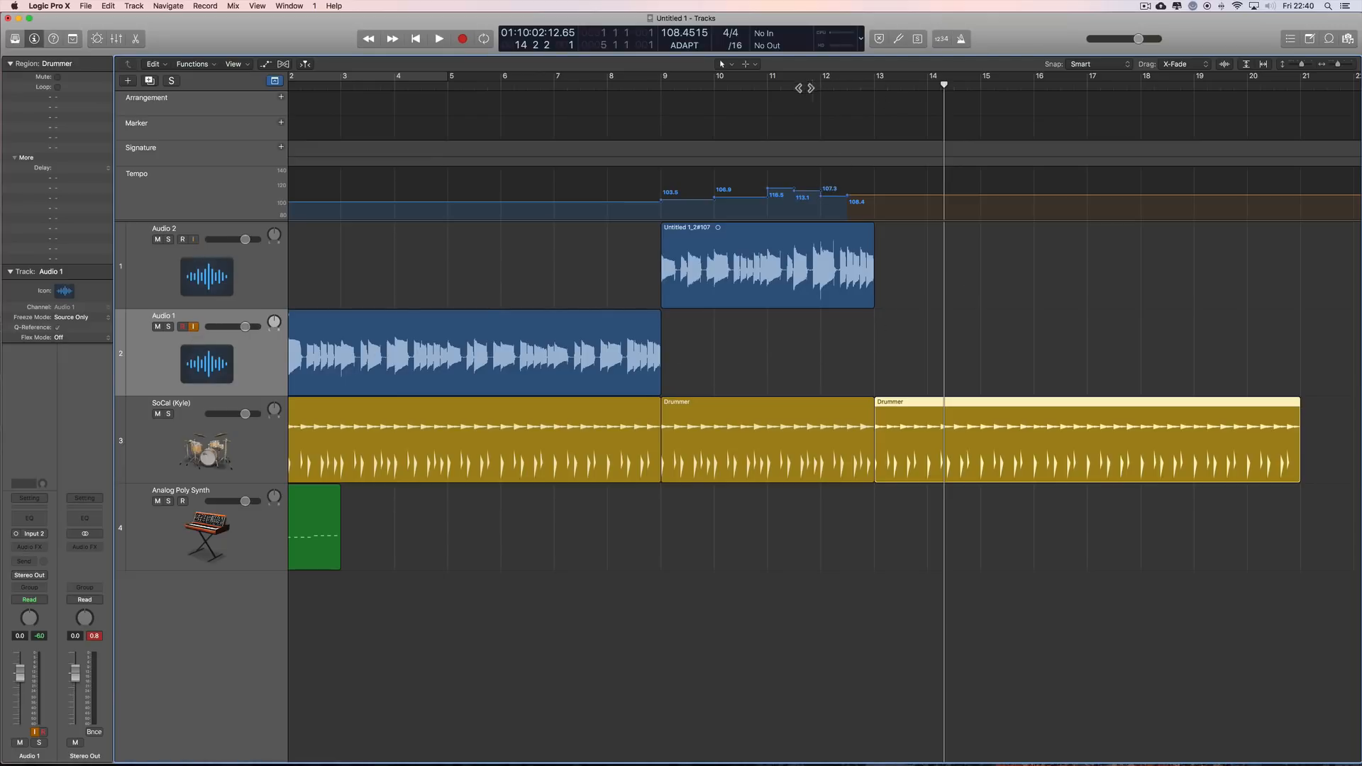
{"action": "left_click", "coordinate": [873, 86]}
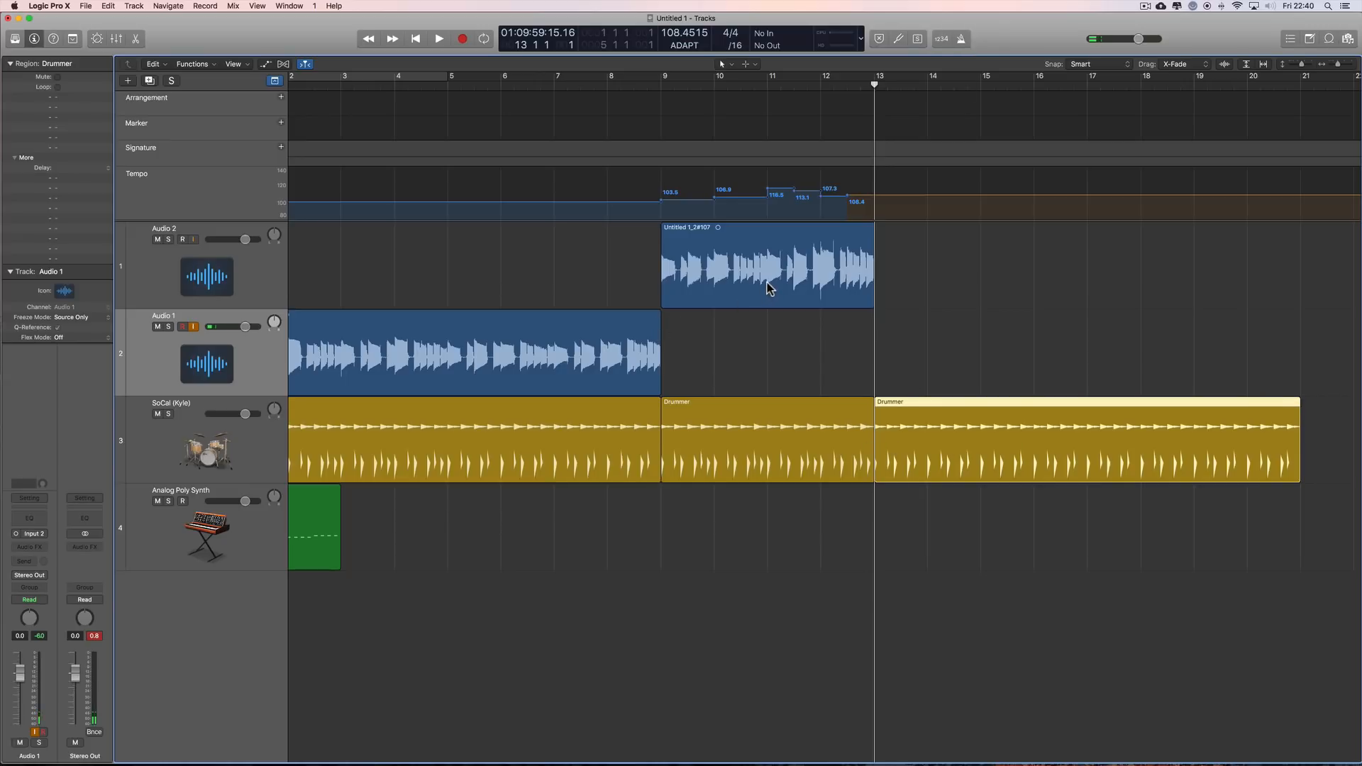
{"action": "left_click", "coordinate": [462, 40]}
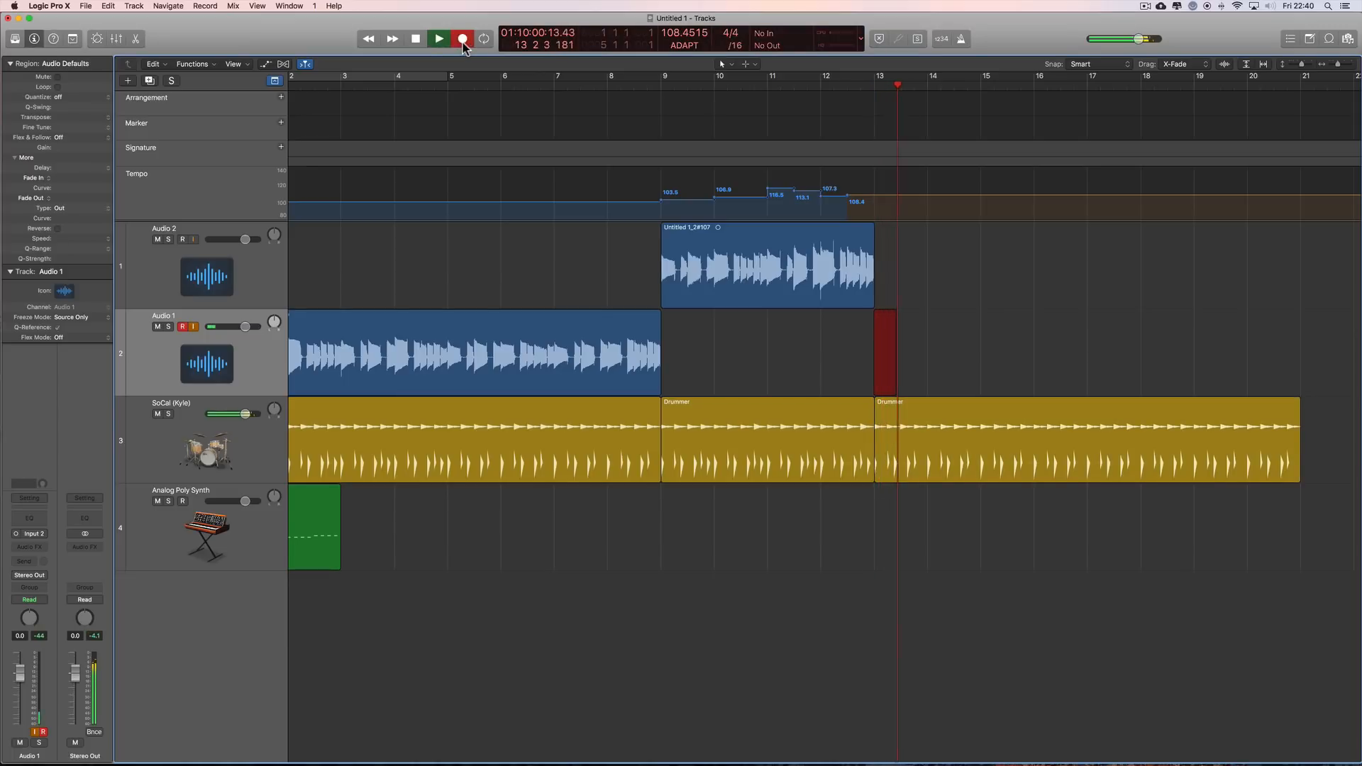
{"action": "left_click", "coordinate": [463, 39]}
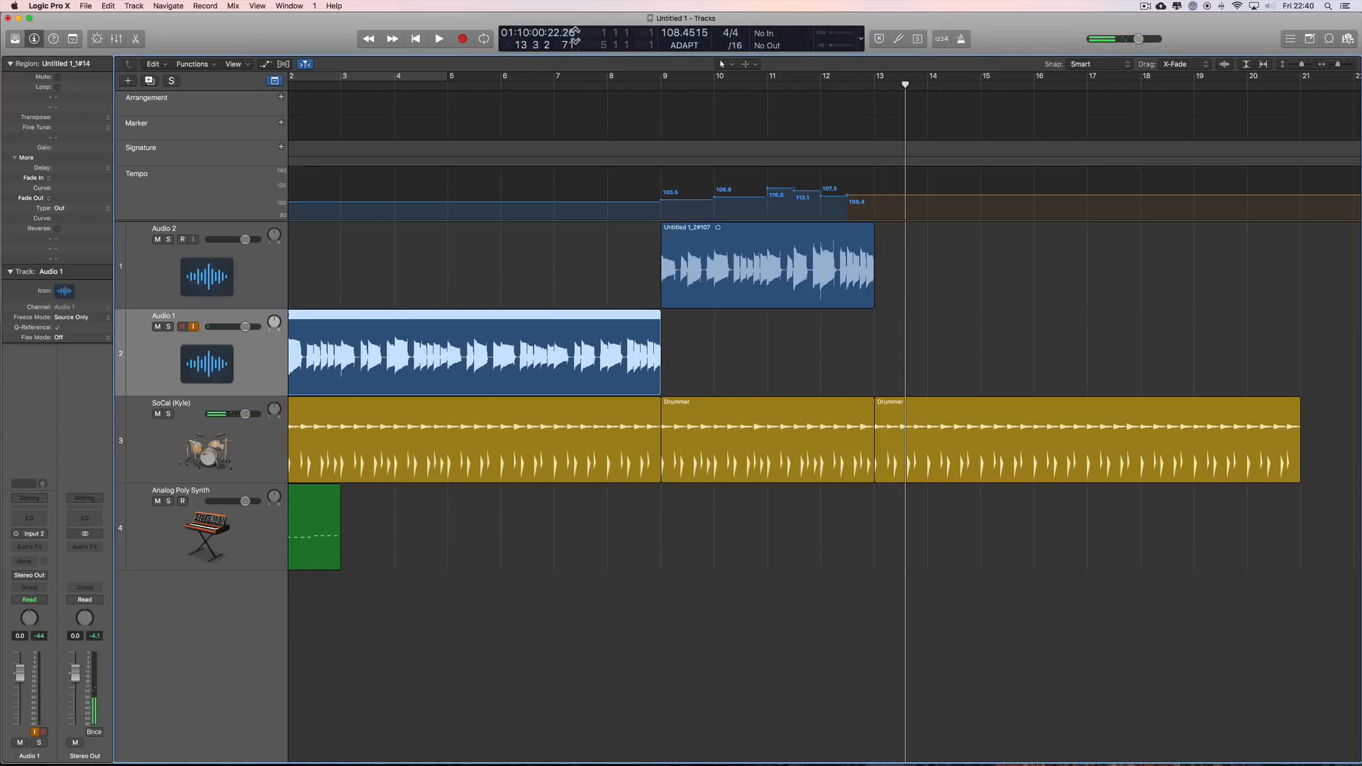
{"action": "left_click_drag", "start_coordinate": [905, 84], "coordinate": [878, 86]}
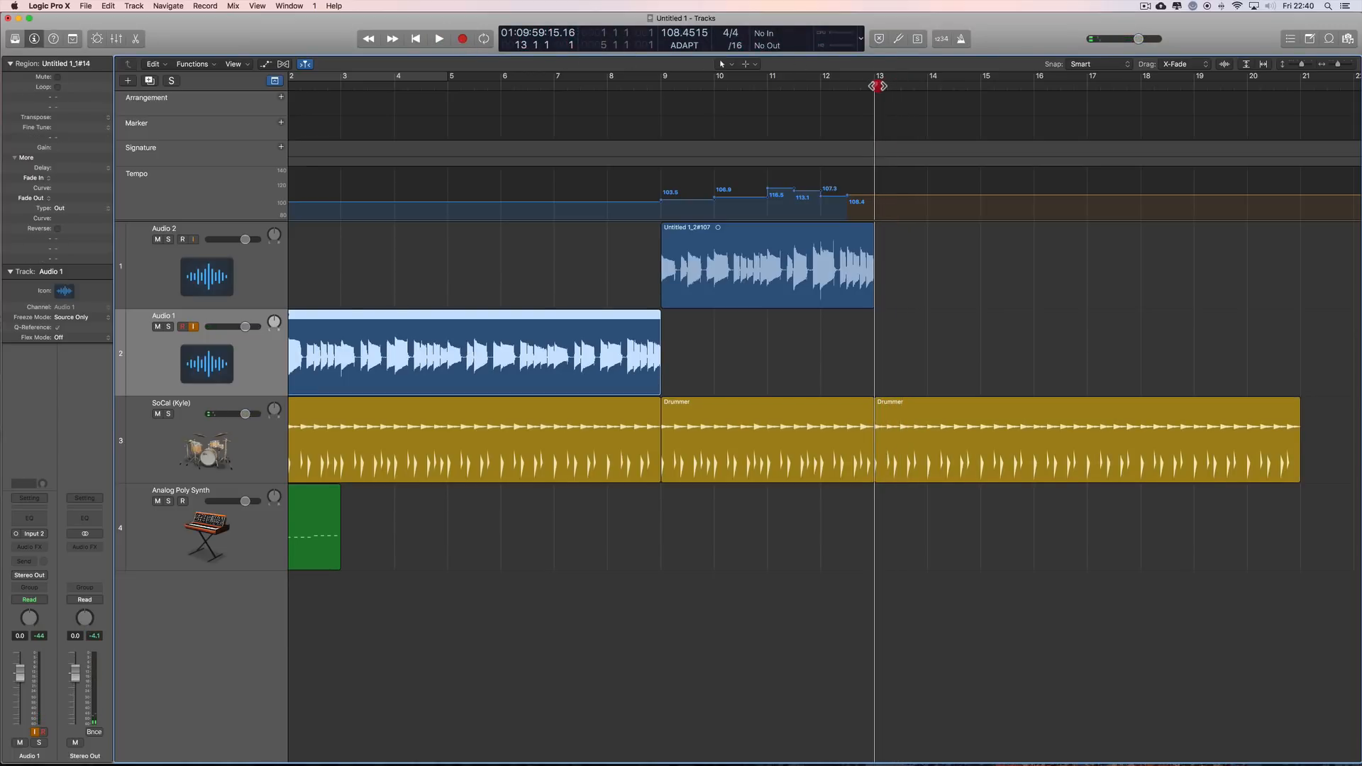
Step: Enable the count-in and record a take on the Audio 1 track from bar 13 to just past bar 19
{"action": "left_click", "coordinate": [941, 39]}
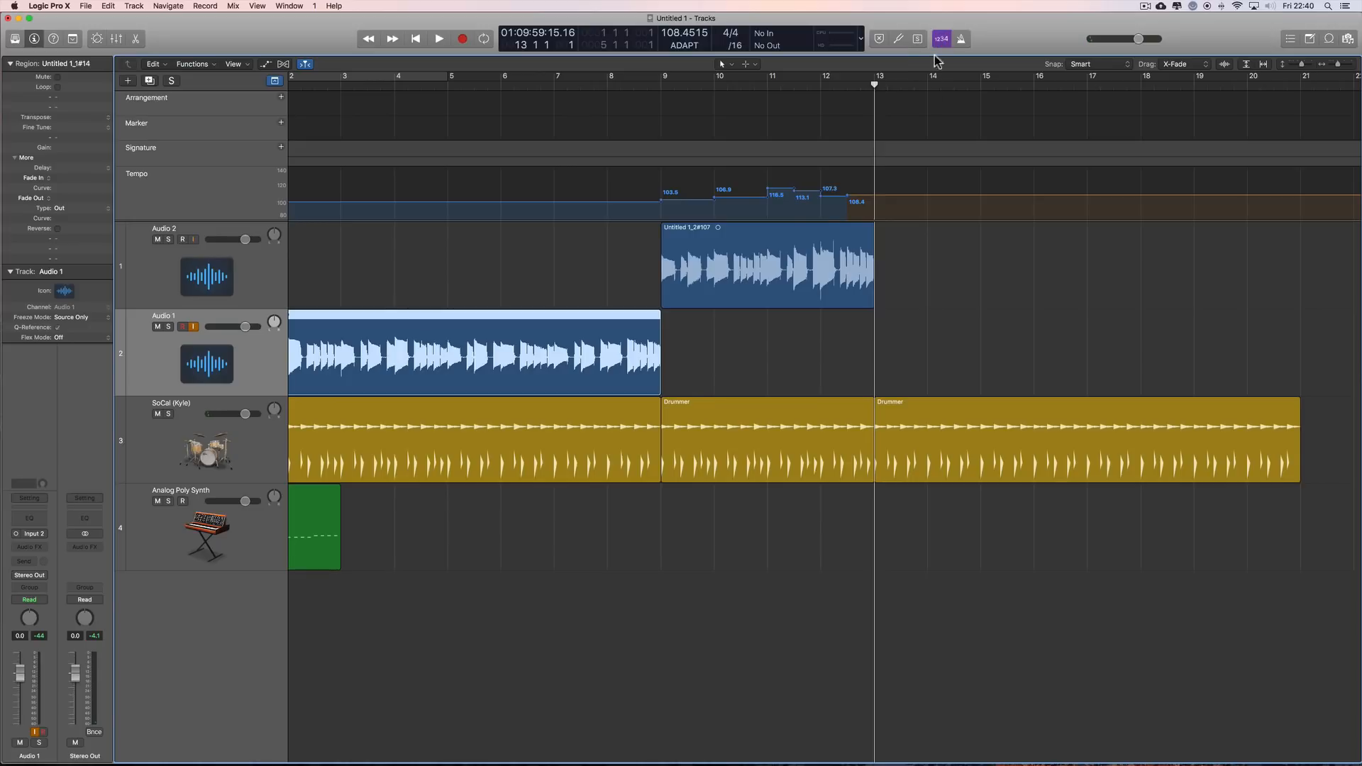
{"action": "left_click", "coordinate": [463, 41]}
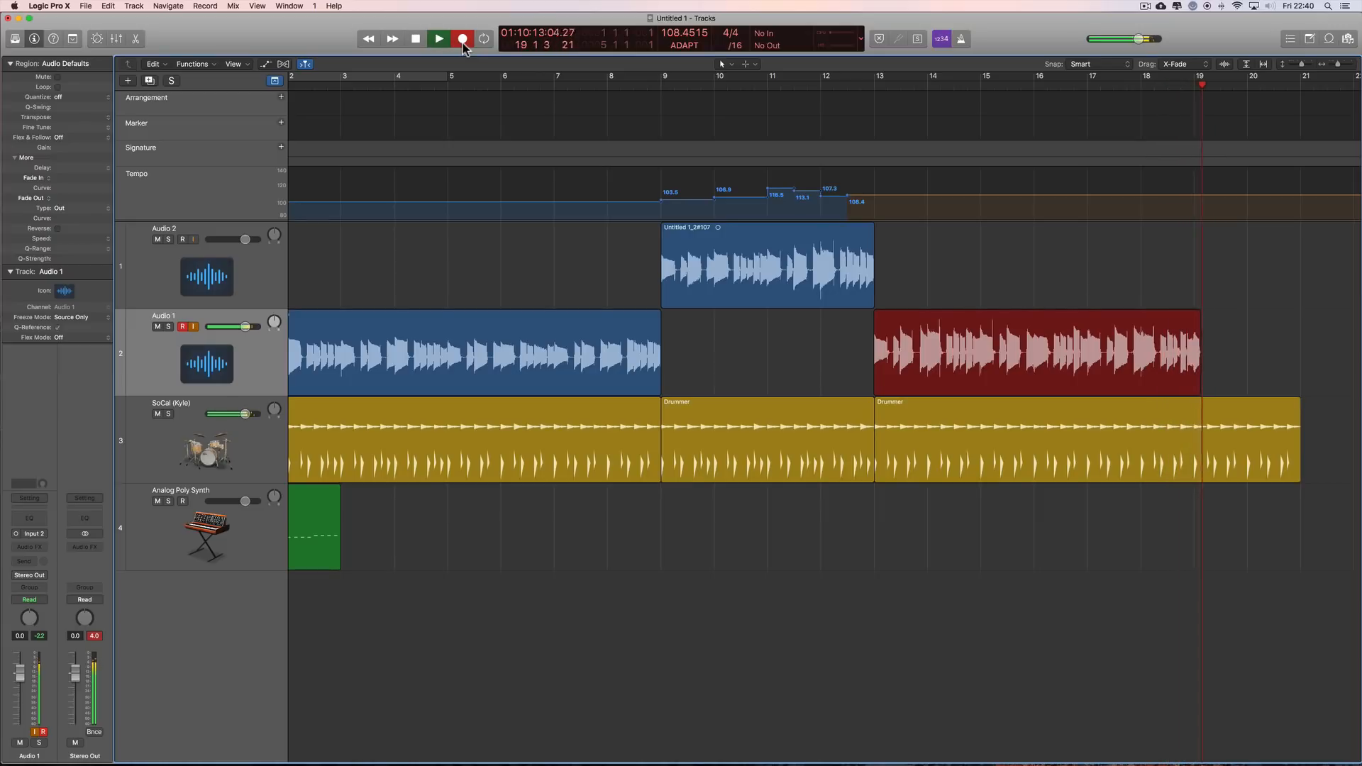
{"action": "left_click", "coordinate": [462, 39]}
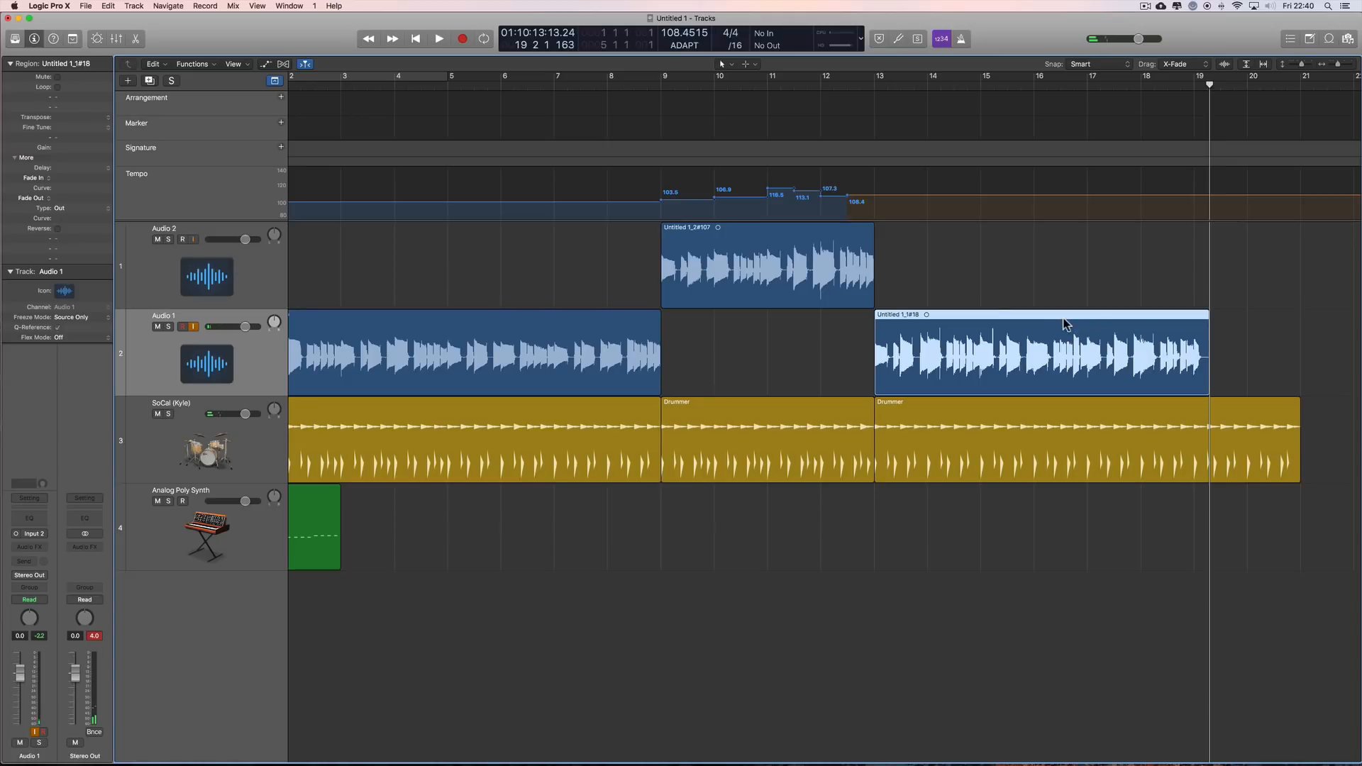
Step: Play the arrangement from bar 8 to bar 14 to hear the transitions between the takes and drums
{"action": "left_click", "coordinate": [607, 79]}
{"action": "key", "text": "space"}
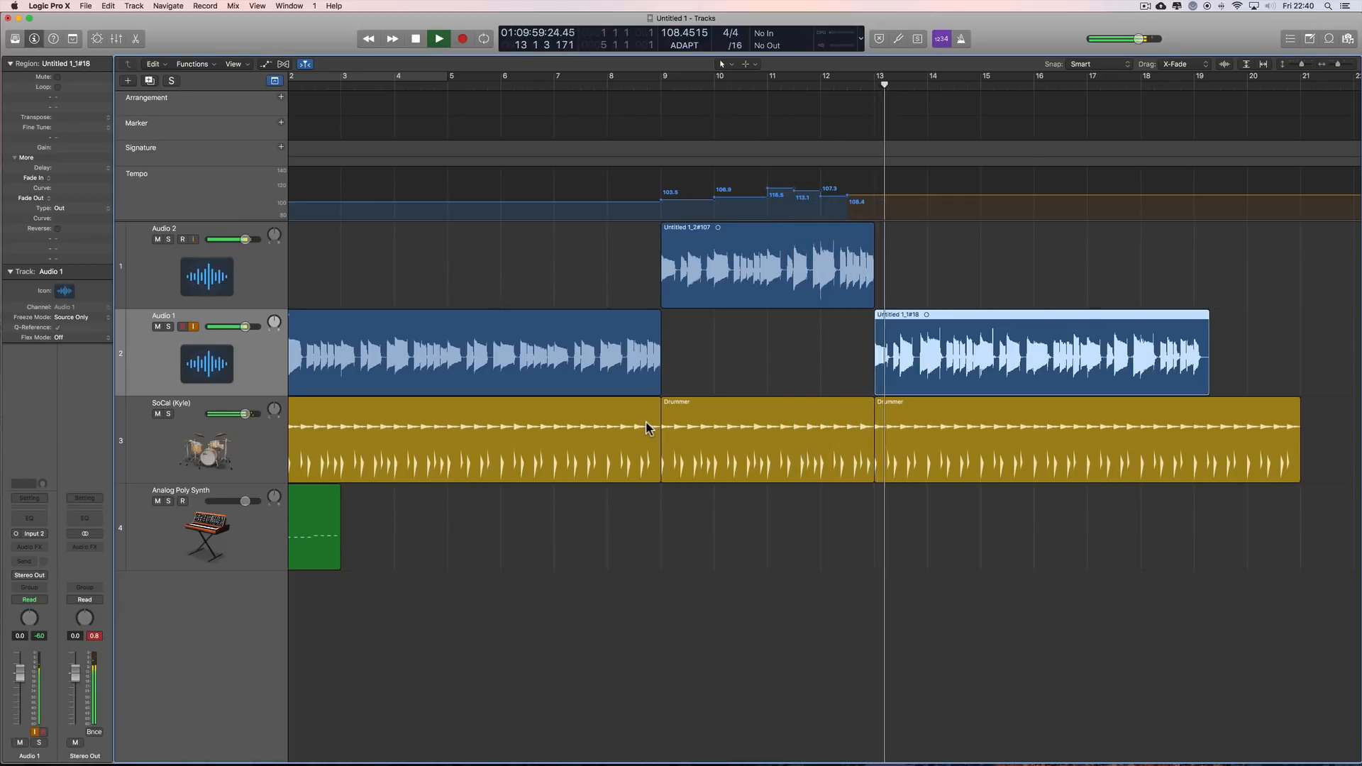
{"action": "key", "text": "space"}
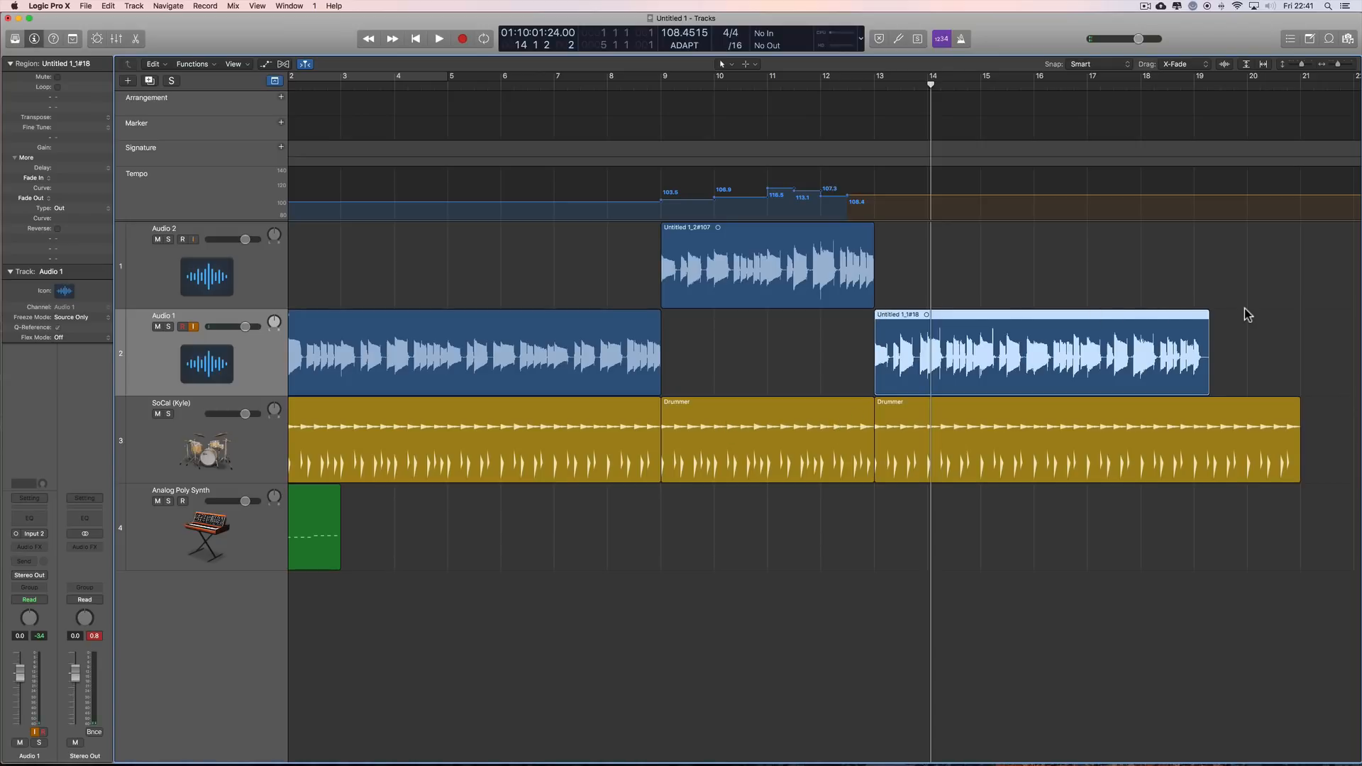
Step: Delete the Audio 1 take and Drummer region after bar 13, plus the Audio 2 take and Drummer region from bar 9 to 13
{"action": "left_click_drag", "start_coordinate": [897, 305], "coordinate": [985, 571]}
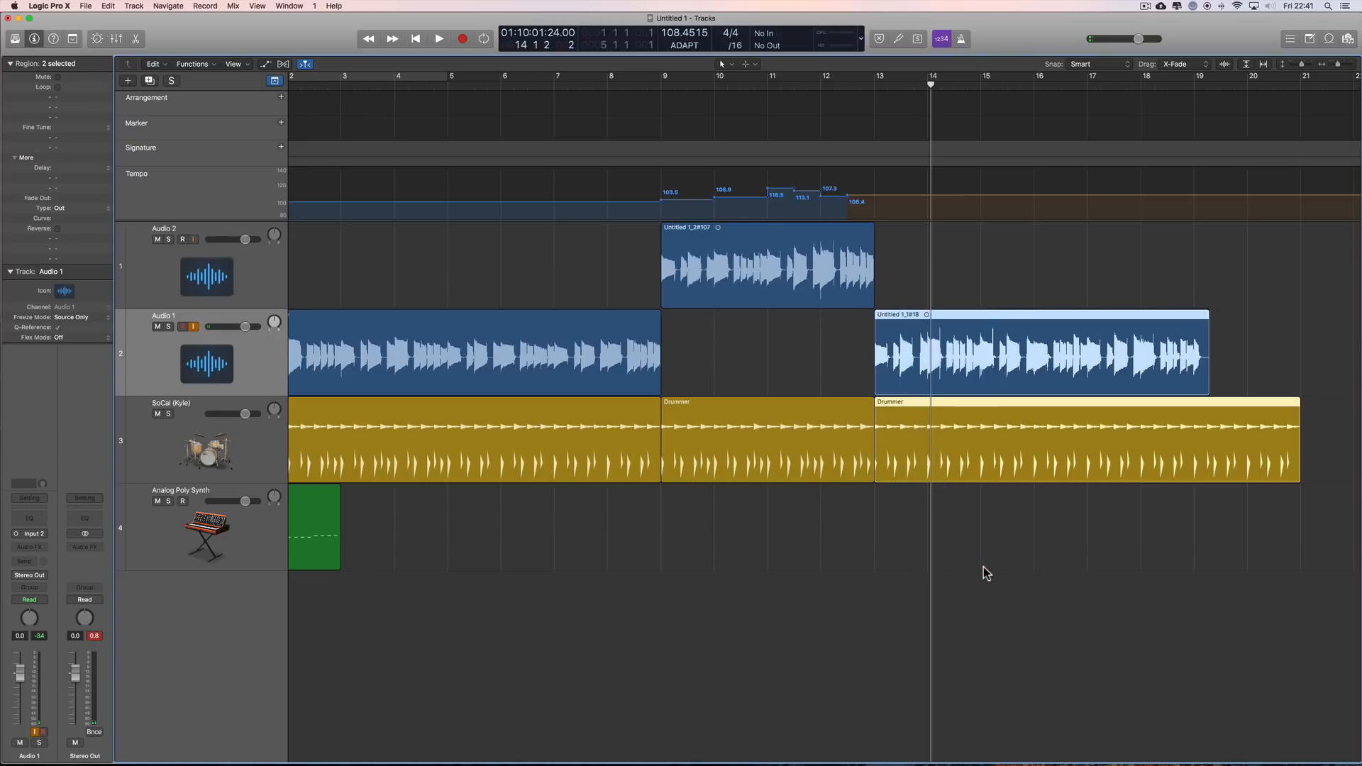
{"action": "key", "text": "Delete"}
{"action": "left_click", "coordinate": [772, 270]}
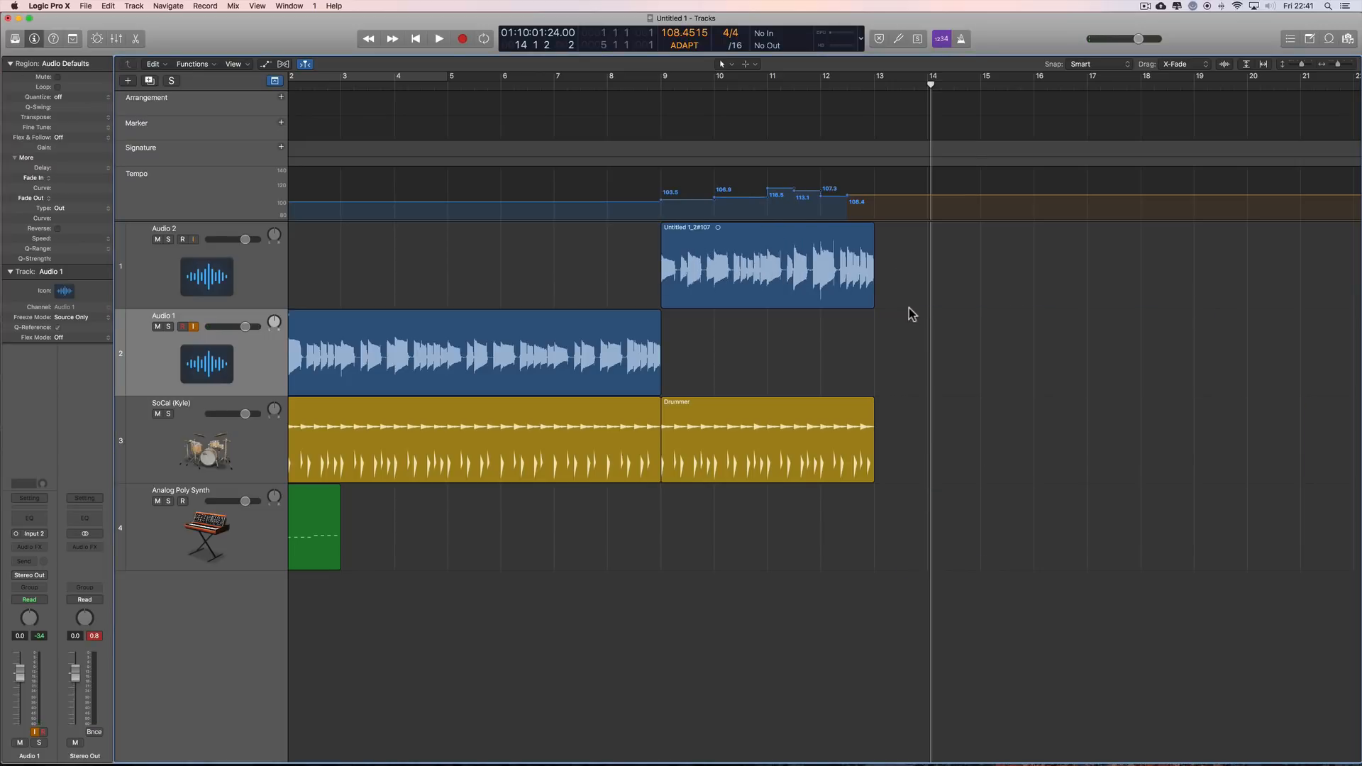
{"action": "left_click_drag", "start_coordinate": [909, 268], "coordinate": [798, 456]}
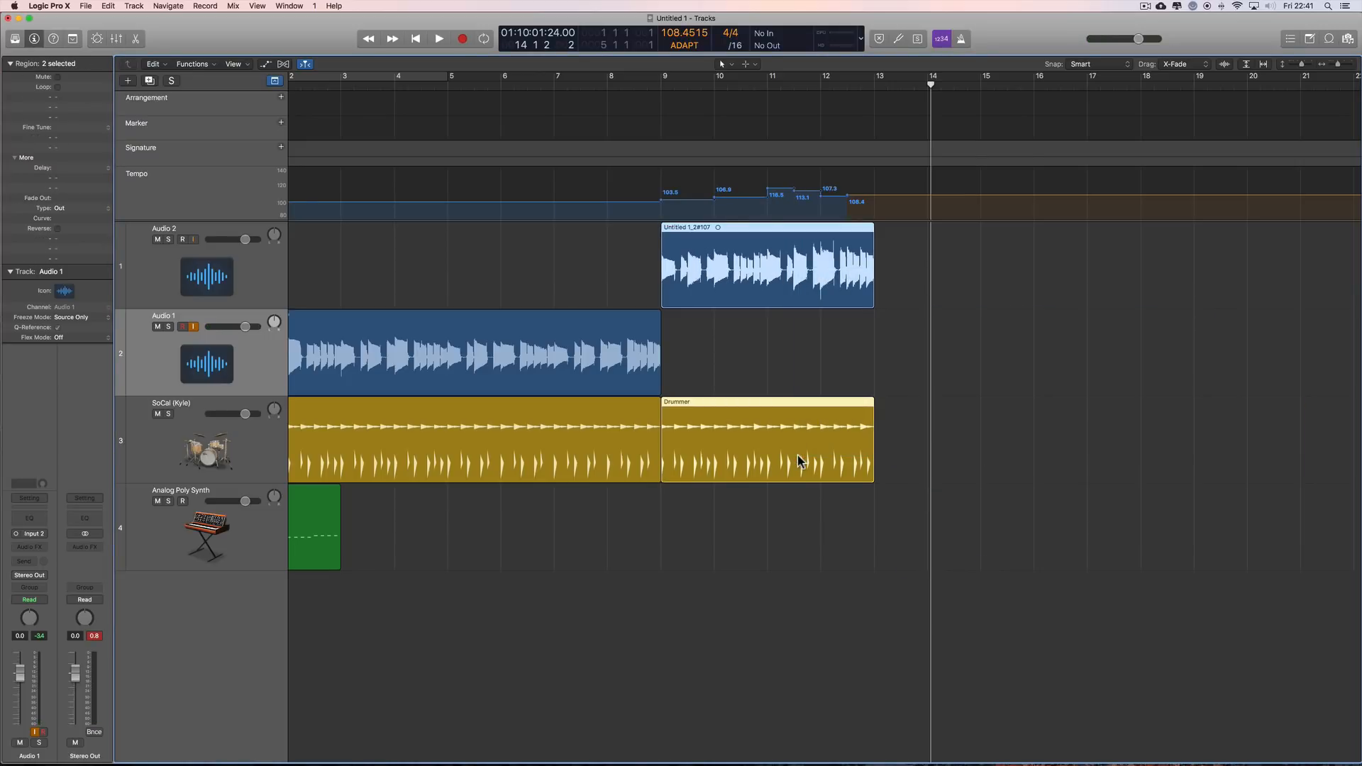
{"action": "key", "text": "Delete"}
{"action": "left_click", "coordinate": [763, 271]}
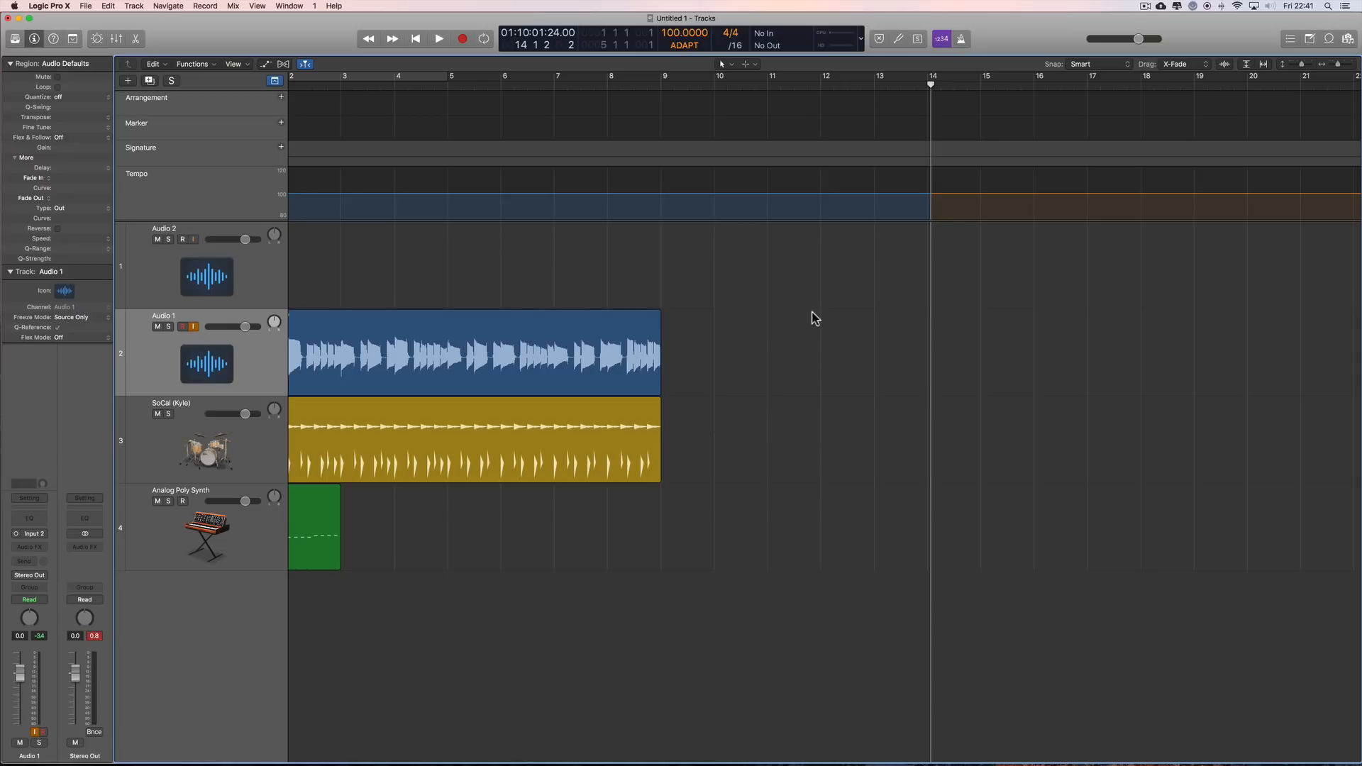
{"action": "scroll", "coordinate": [823, 334], "scroll_direction": "left", "scroll_amount": 3}
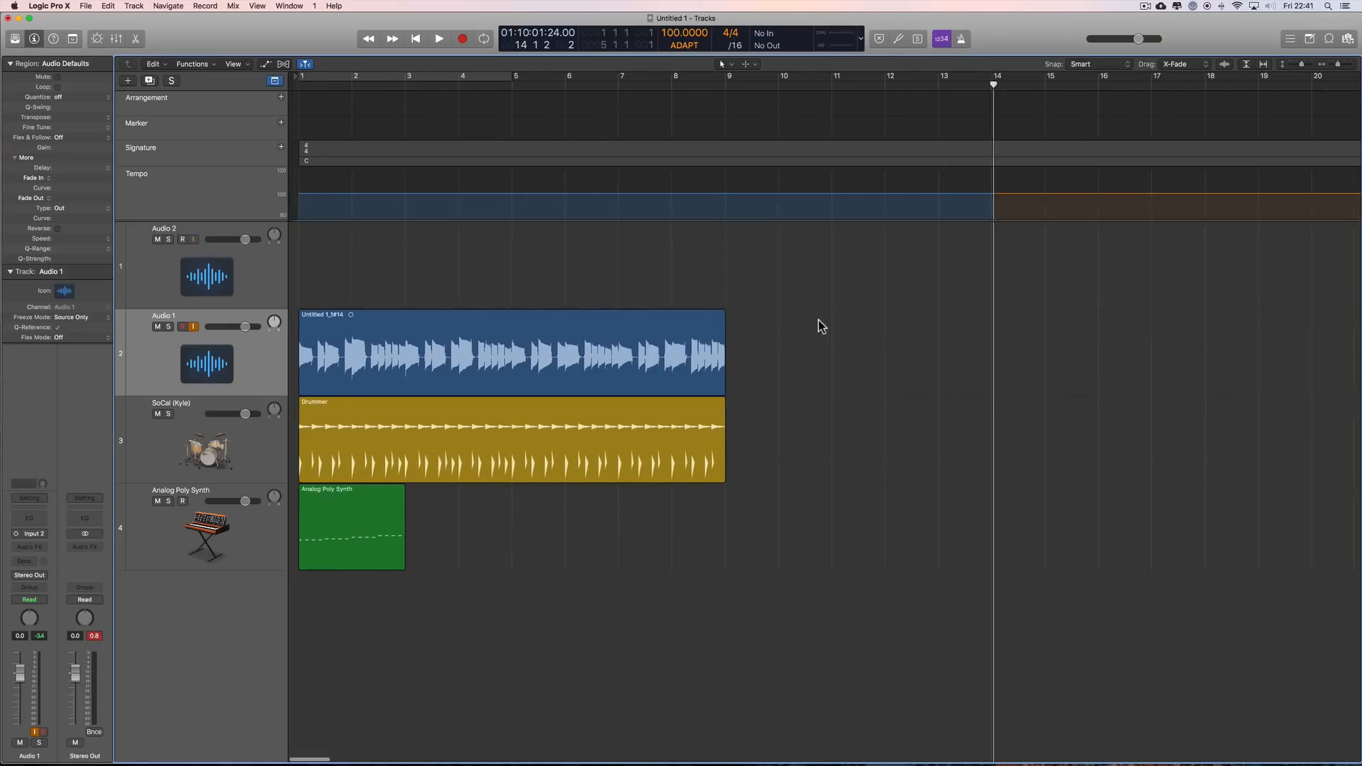
Step: Switch the project tempo mode to KEEP and return it to ADAPT
{"action": "left_click", "coordinate": [683, 46]}
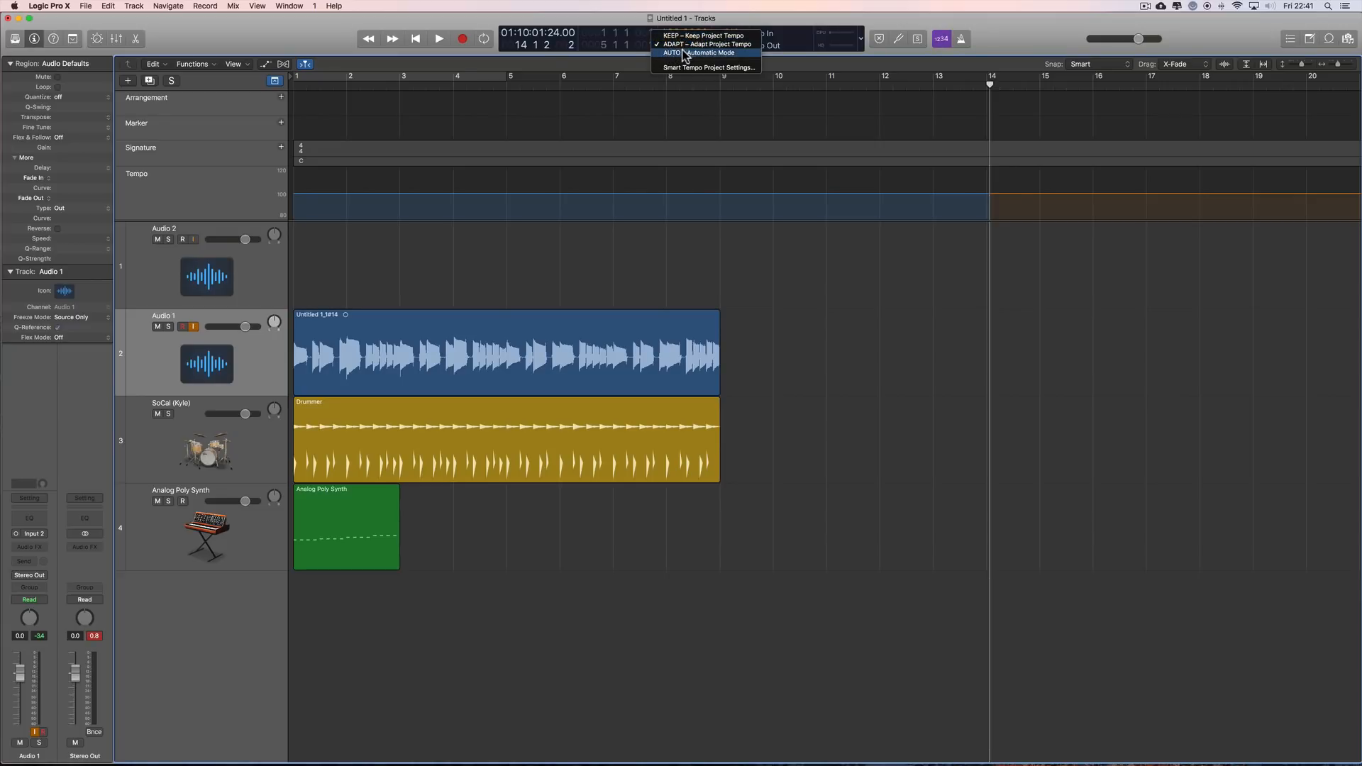
{"action": "left_click", "coordinate": [685, 53]}
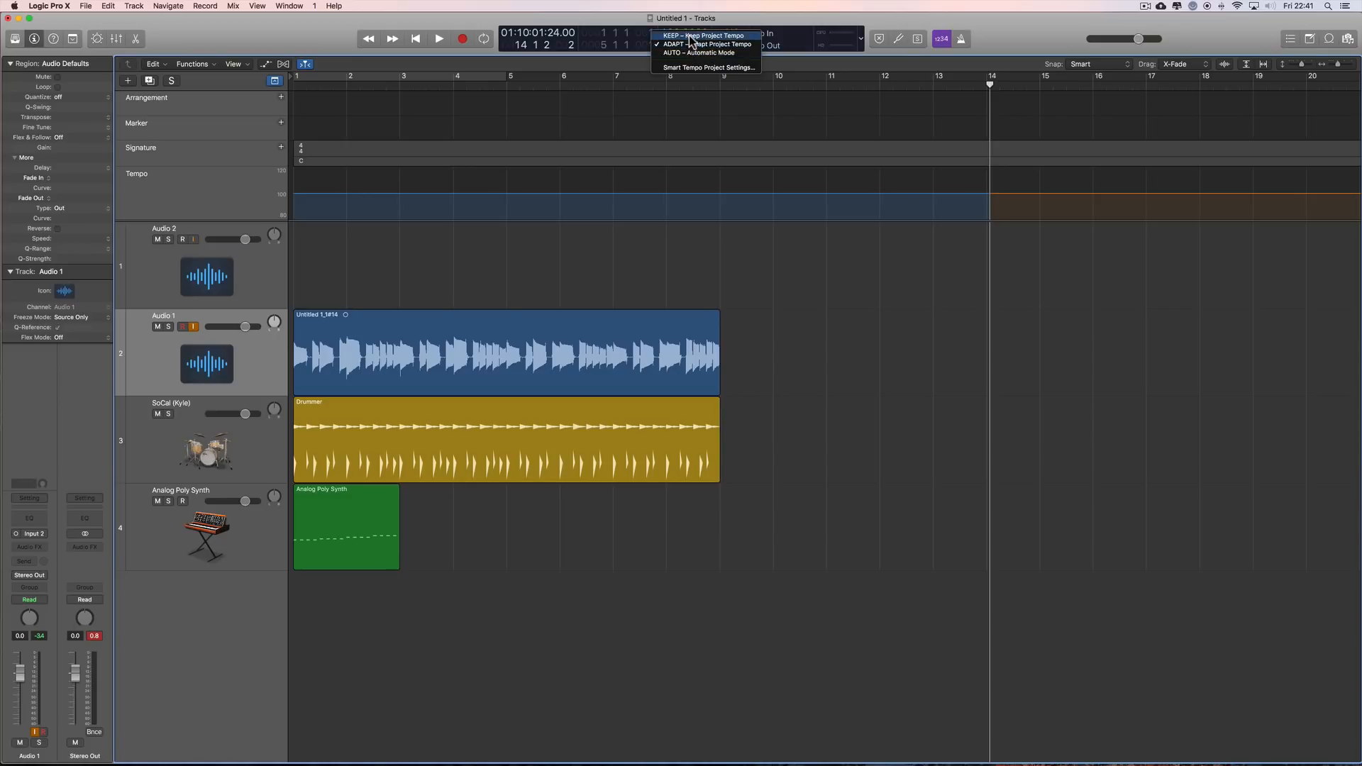
{"action": "left_click", "coordinate": [702, 36]}
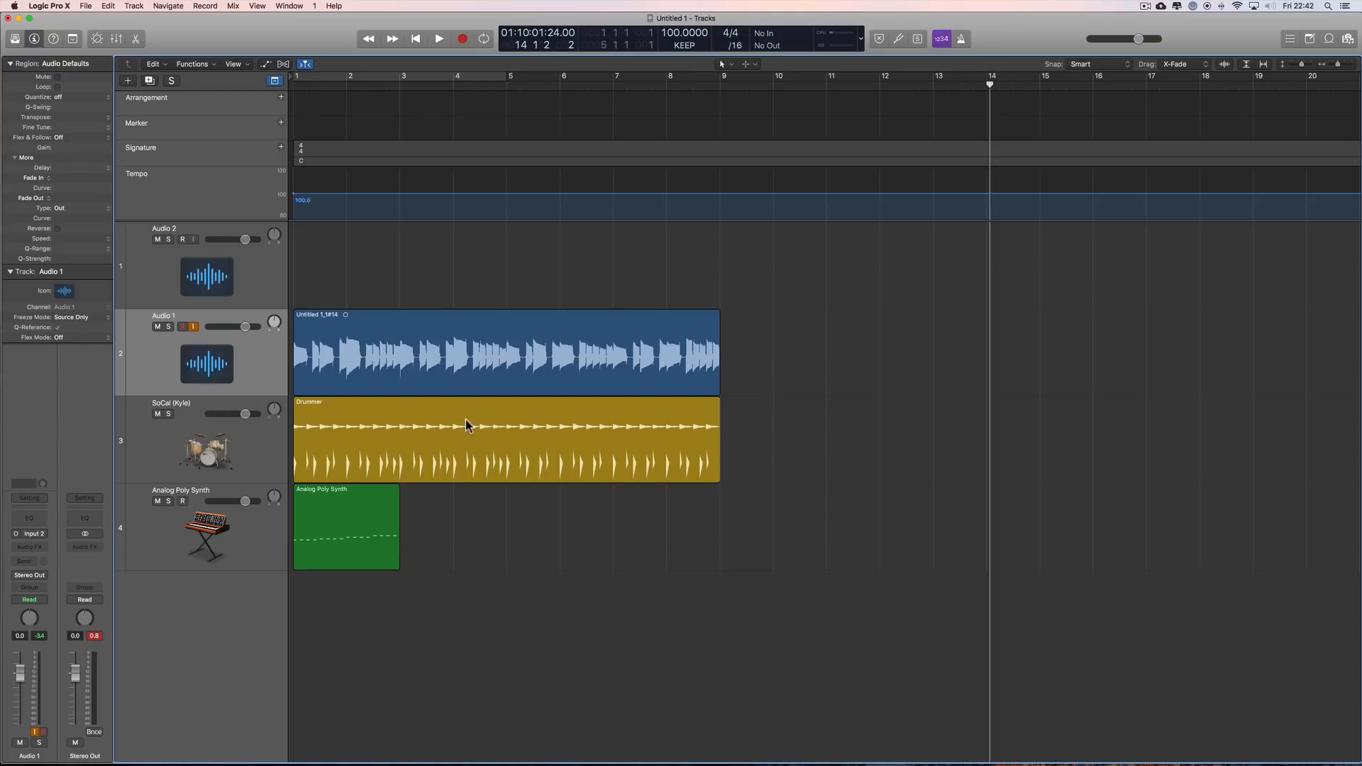
{"action": "left_click", "coordinate": [700, 54]}
{"action": "left_click", "coordinate": [692, 58]}
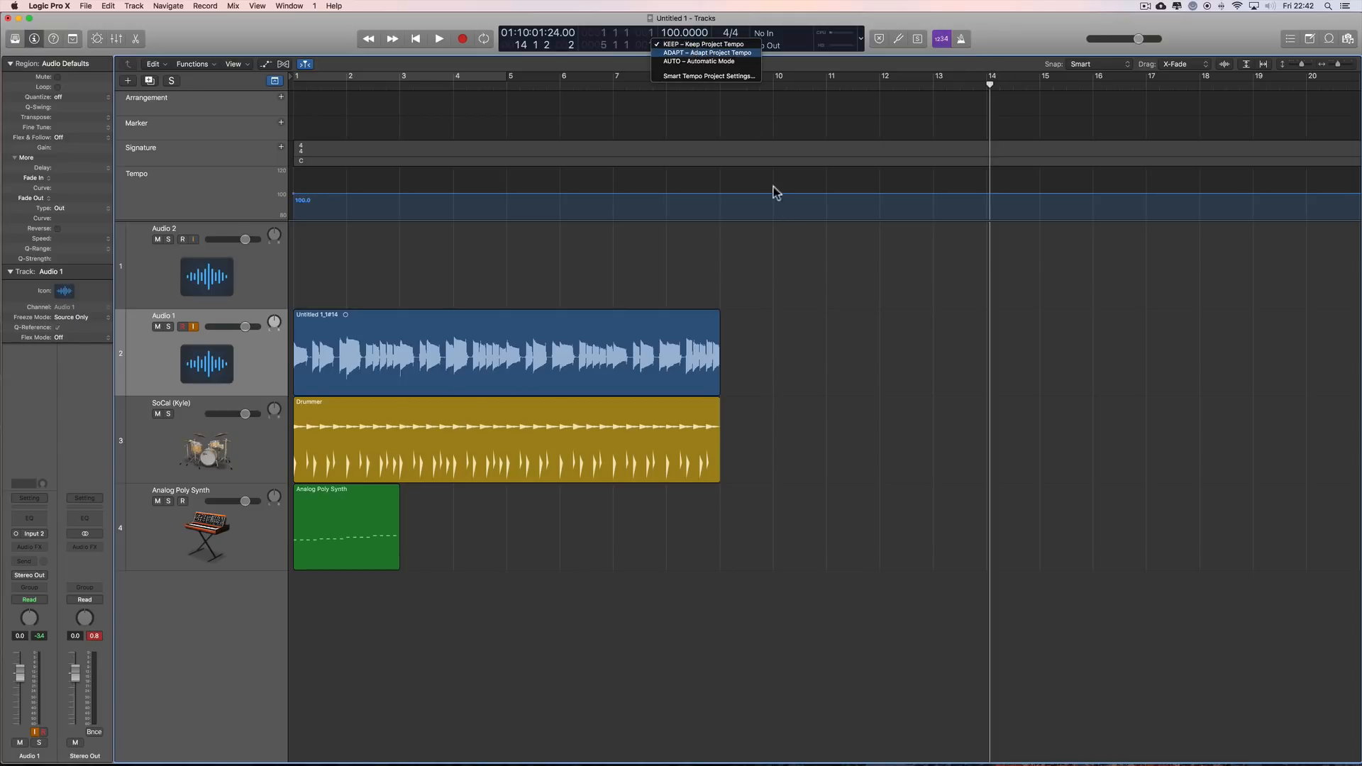
Step: Place the playhead at bar 10 and turn off both the count-in and the metronome
{"action": "left_click_drag", "start_coordinate": [992, 92], "coordinate": [426, 206]}
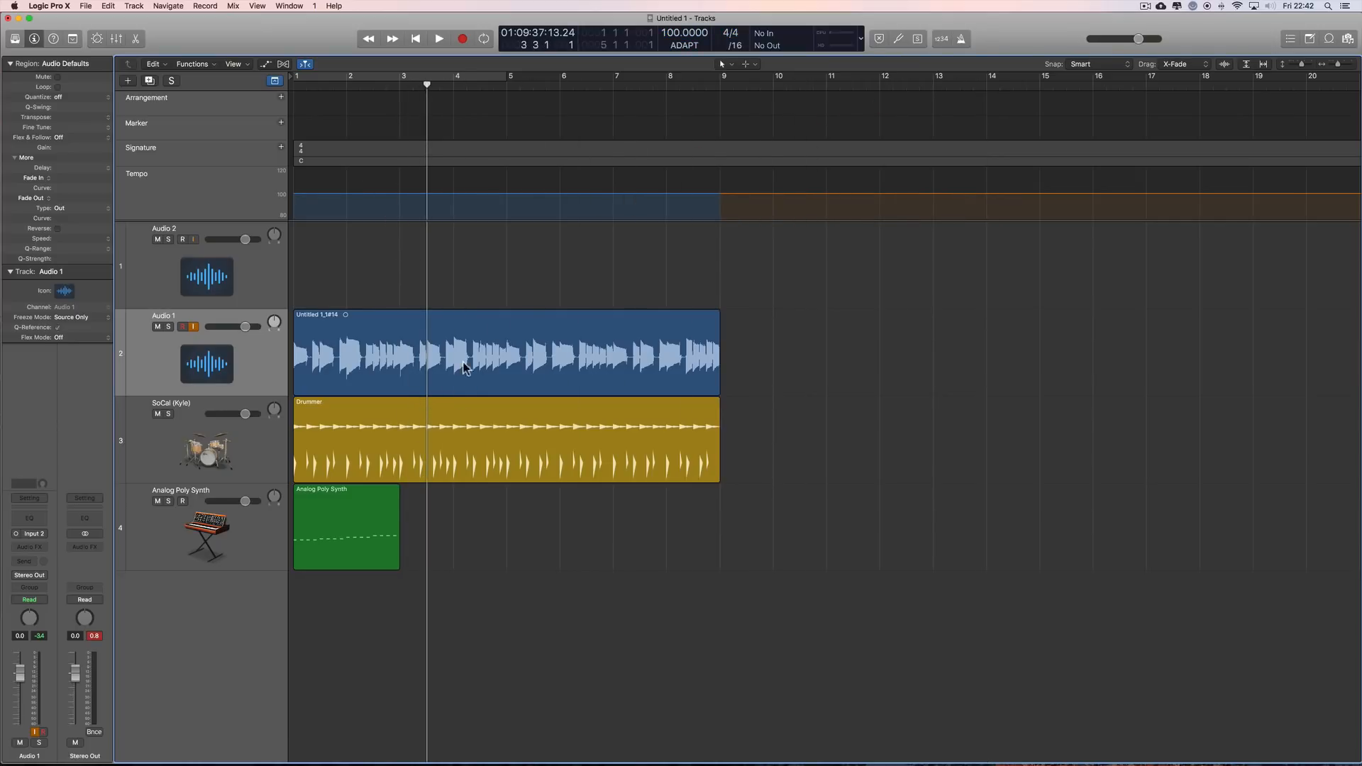
{"action": "left_click_drag", "start_coordinate": [426, 84], "coordinate": [776, 160]}
{"action": "left_click", "coordinate": [942, 39]}
{"action": "left_click", "coordinate": [961, 38]}
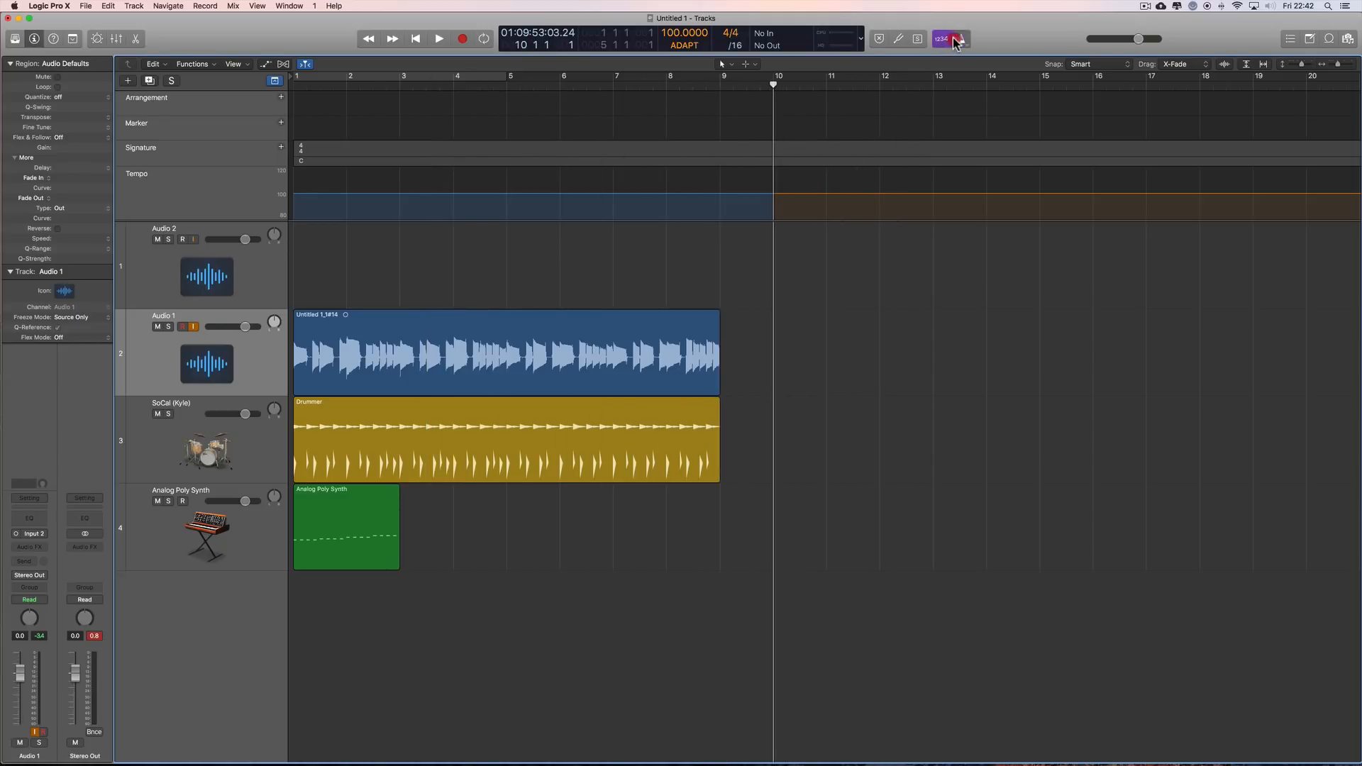
{"action": "left_click", "coordinate": [961, 38]}
{"action": "left_click", "coordinate": [941, 39]}
{"action": "left_click", "coordinate": [685, 45]}
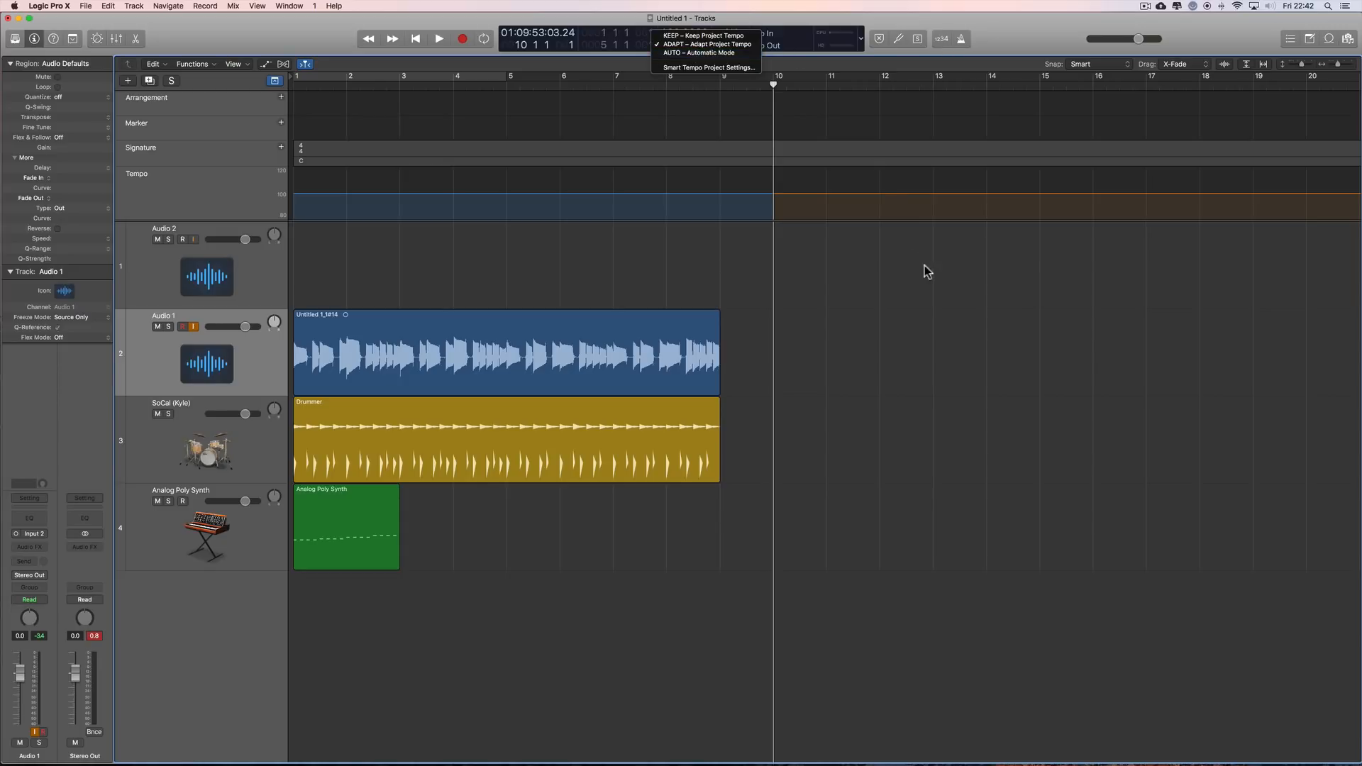
{"action": "left_click", "coordinate": [833, 249]}
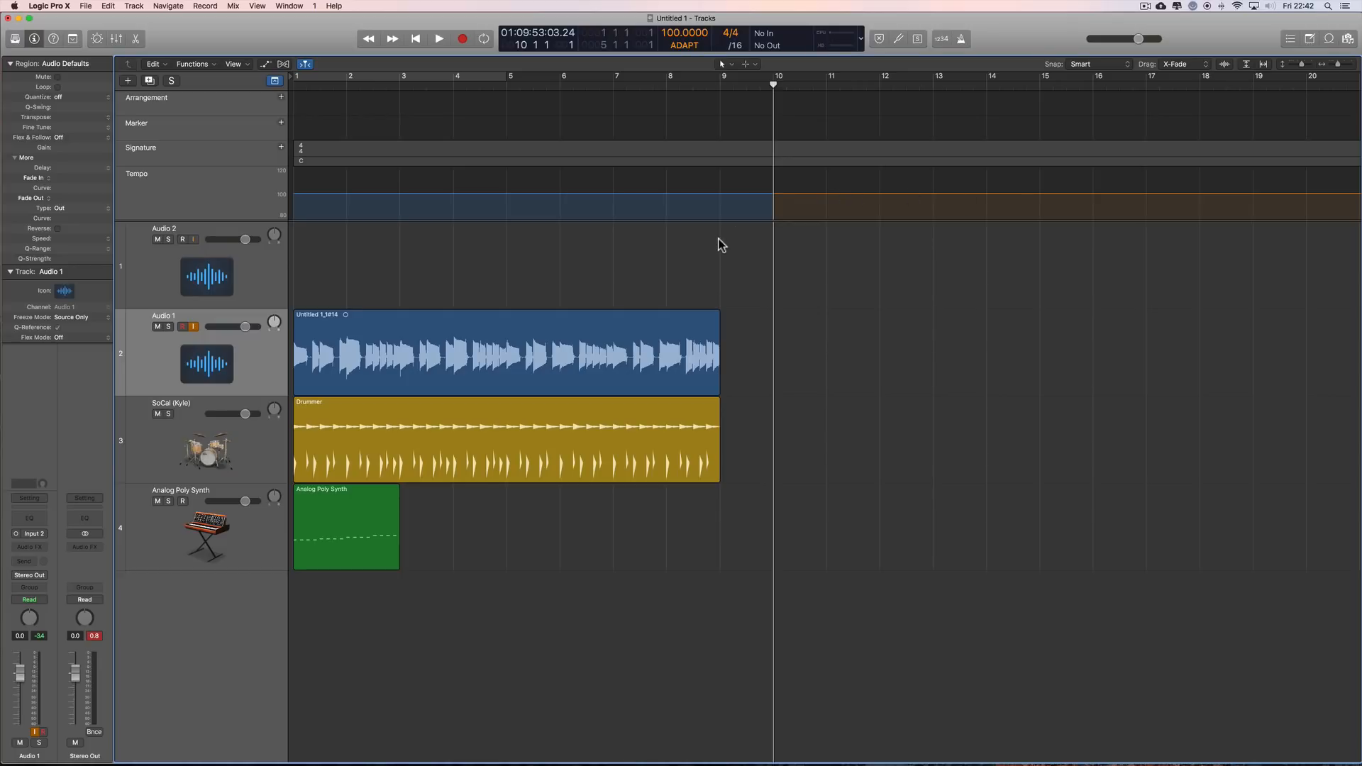
{"action": "left_click", "coordinate": [685, 44]}
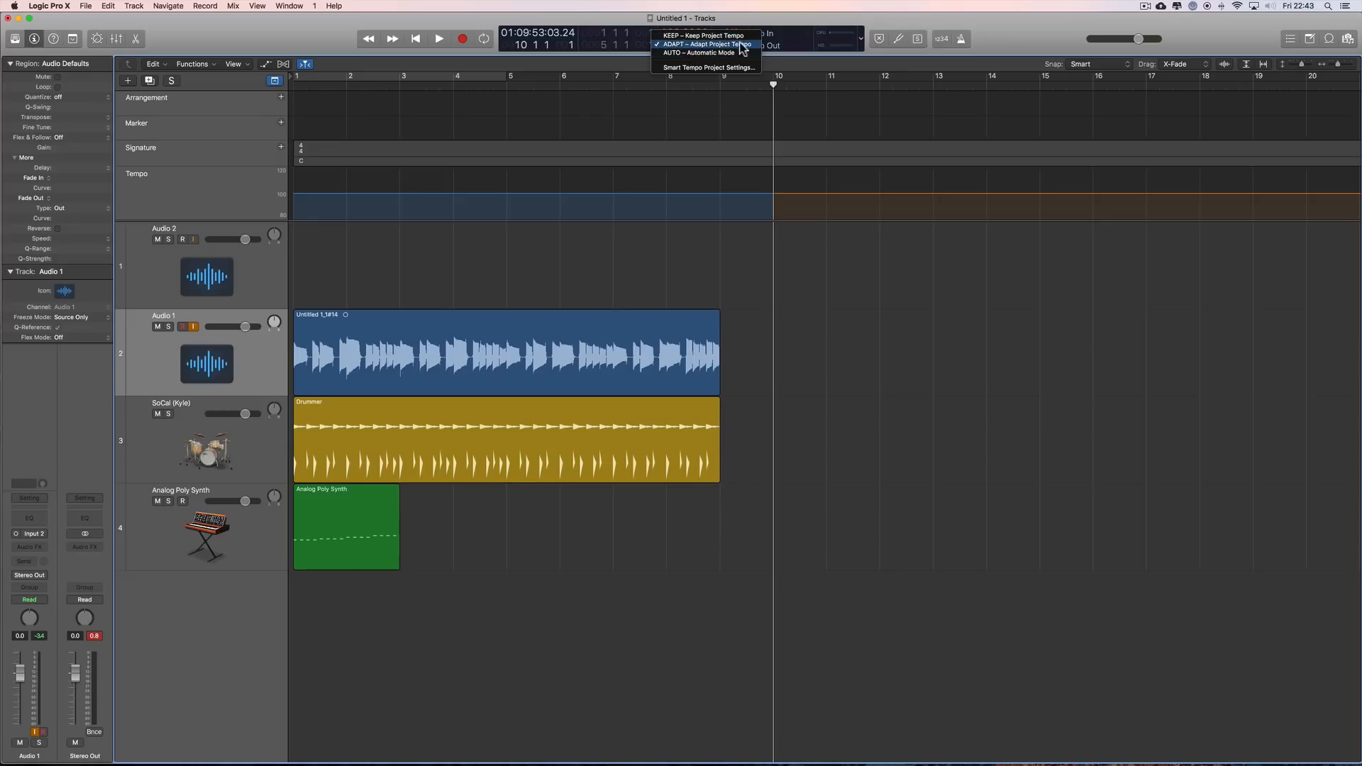
{"action": "left_click", "coordinate": [686, 45]}
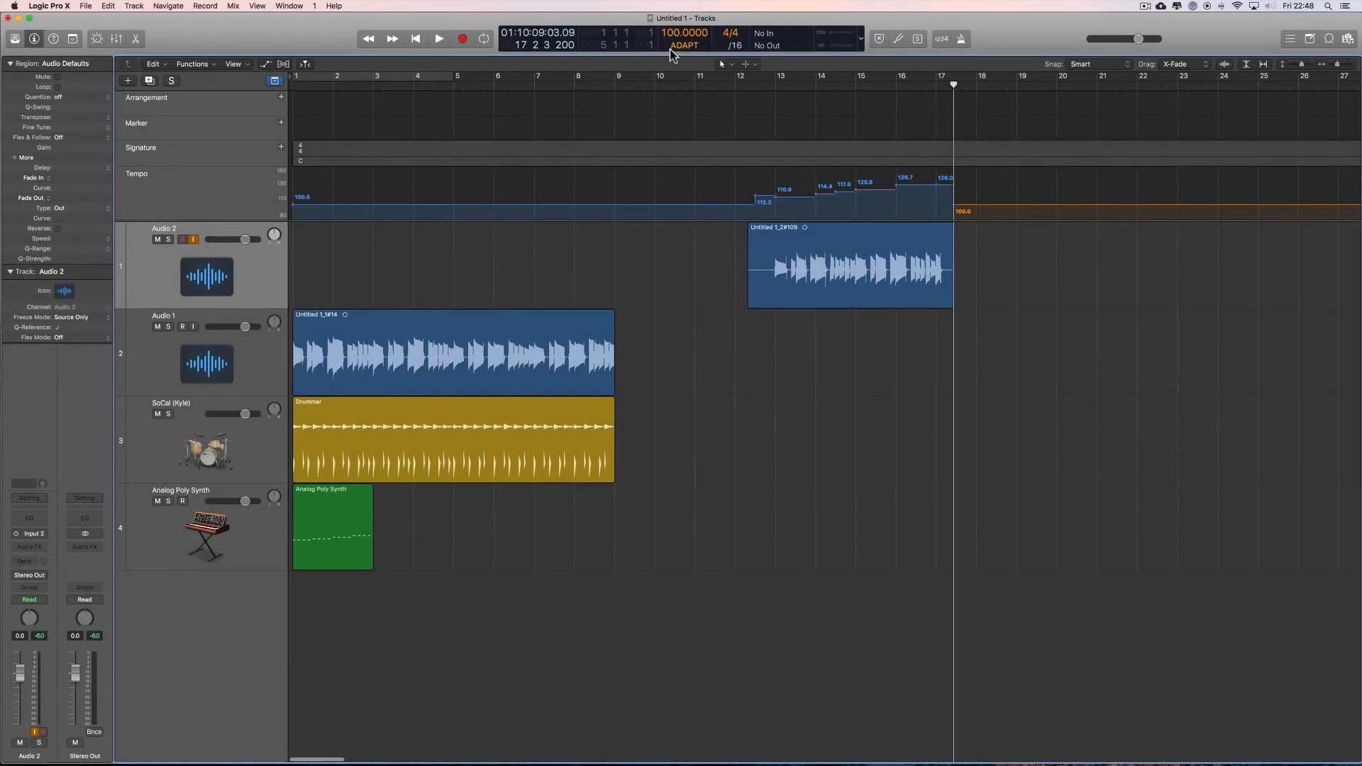
{"action": "left_click", "coordinate": [670, 46]}
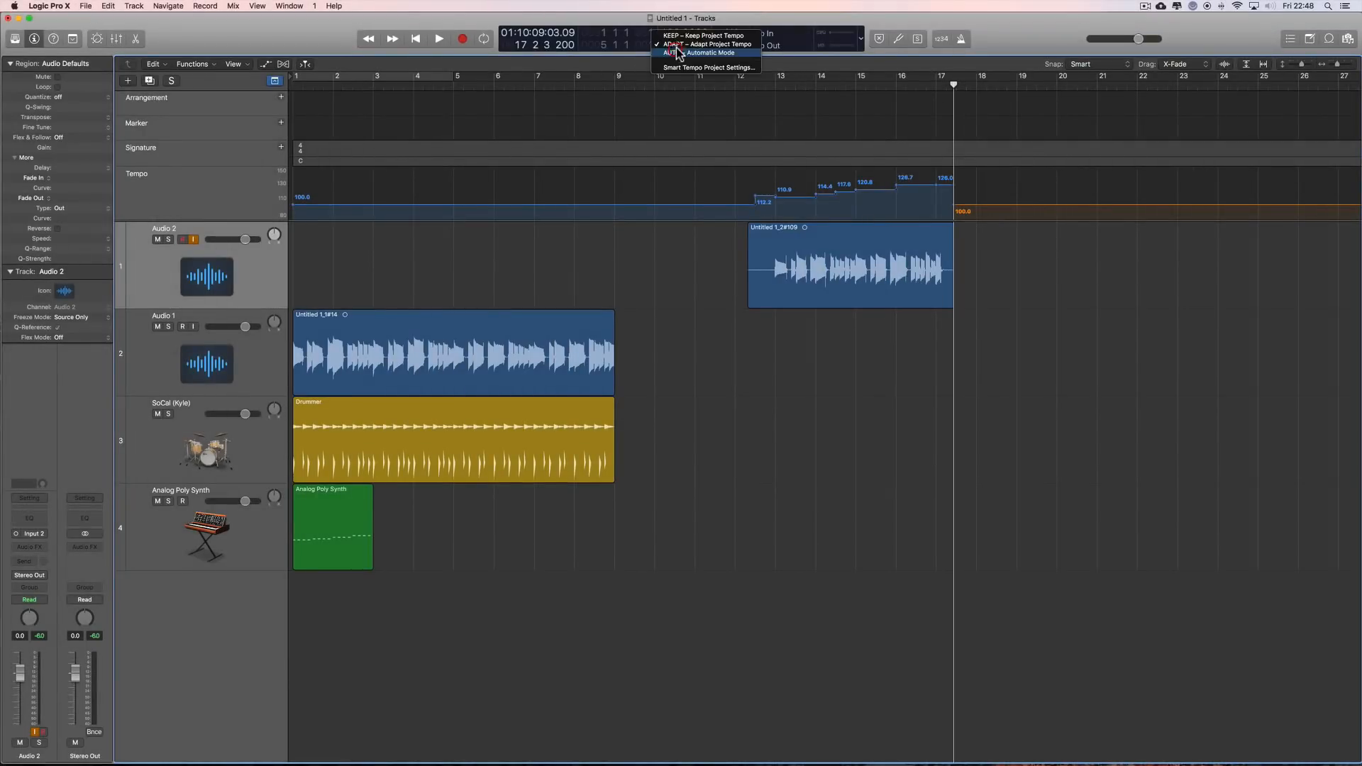
{"action": "left_click", "coordinate": [678, 46]}
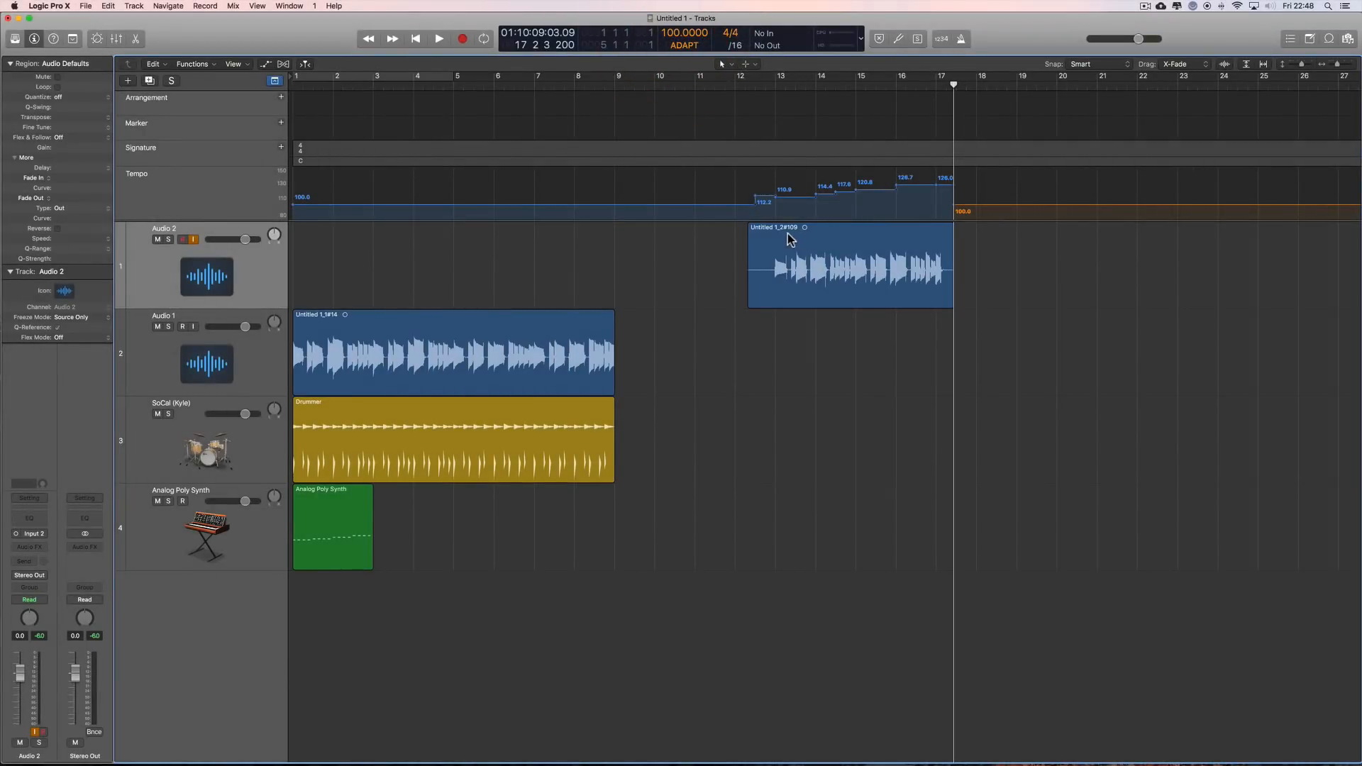
Step: Try moving the Audio 2 take to bar 21 in ADAPT mode and undo the move
{"action": "left_click_drag", "start_coordinate": [775, 241], "coordinate": [1119, 250]}
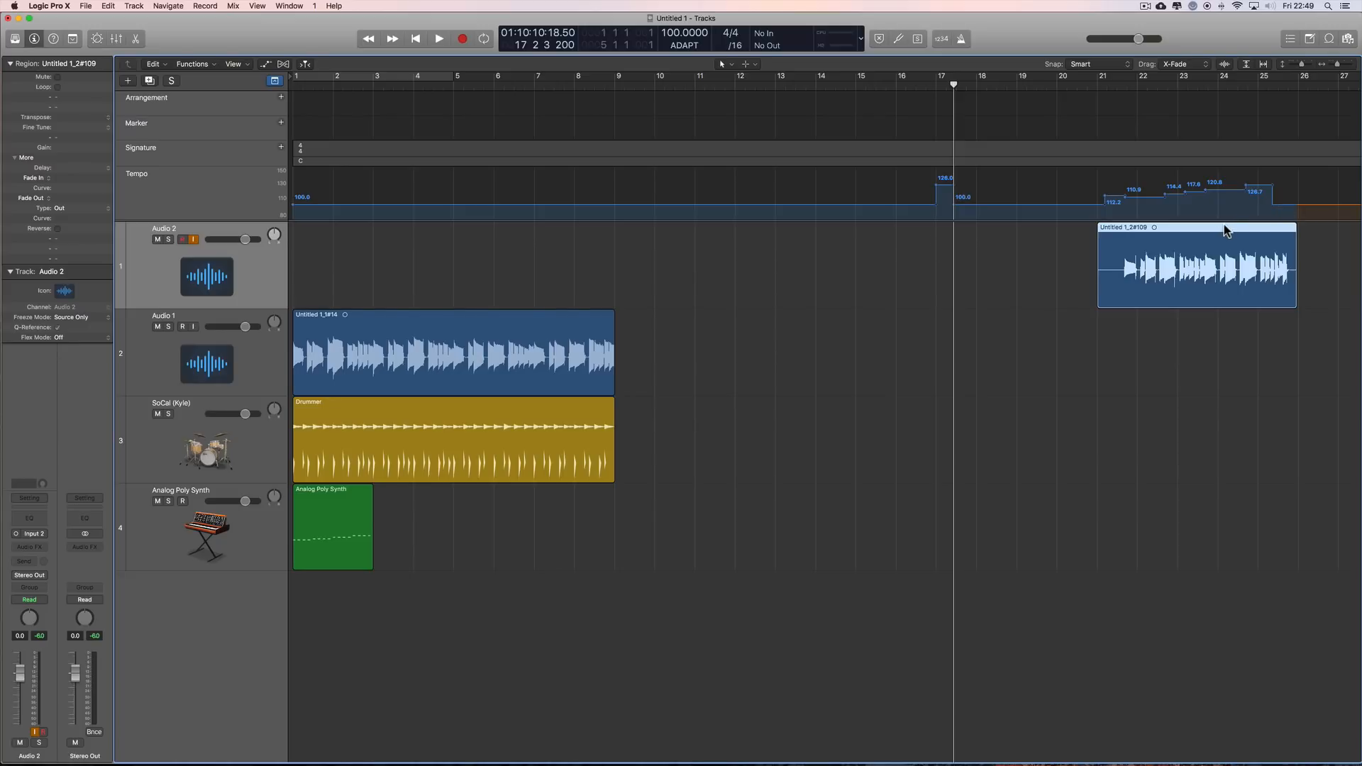
{"action": "key", "text": "super+z"}
Step: Move the playhead to beat 4 of bar 19 and erase the tempo point at bar 17 with the Eraser tool
{"action": "left_click_drag", "start_coordinate": [955, 85], "coordinate": [1047, 86]}
{"action": "left_click_drag", "start_coordinate": [1338, 64], "coordinate": [1339, 65]}
{"action": "scroll", "coordinate": [1192, 244], "scroll_direction": "right", "scroll_amount": 5}
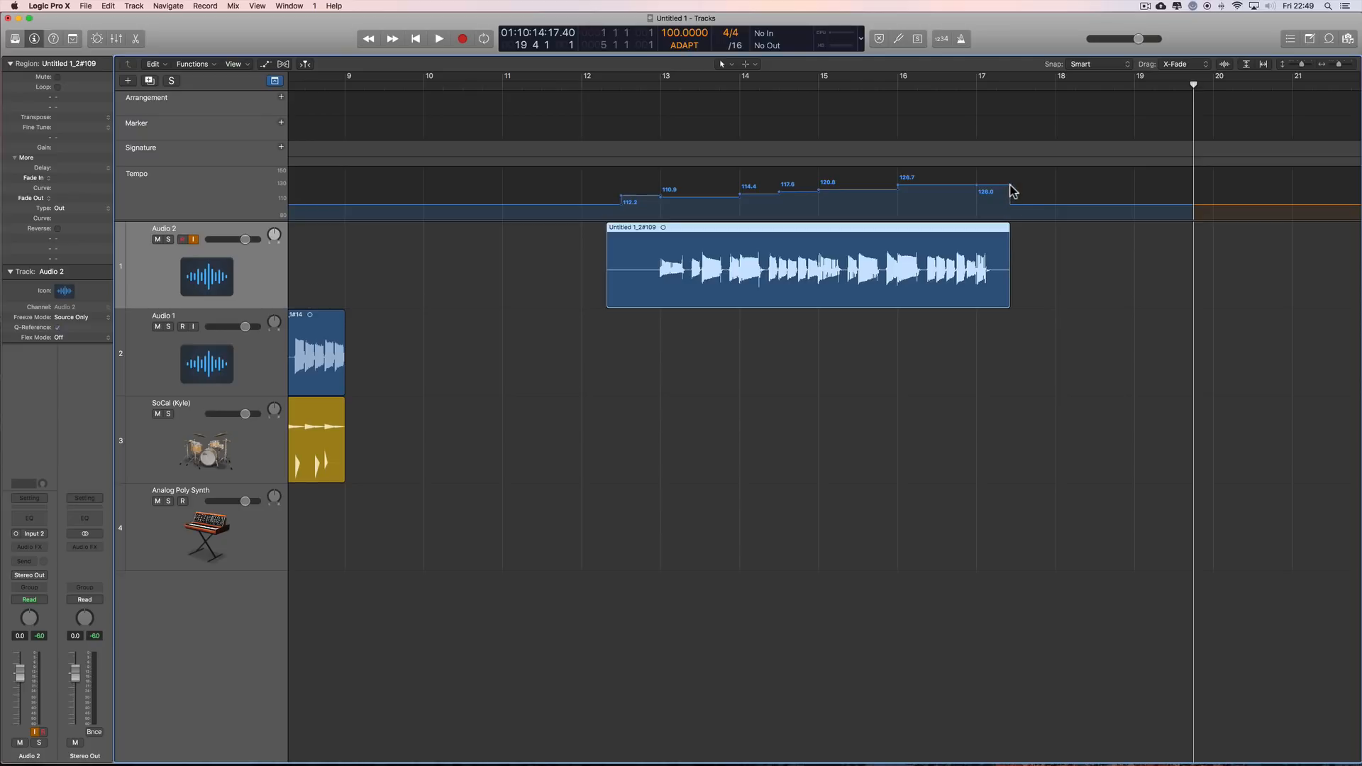
{"action": "key", "text": "t"}
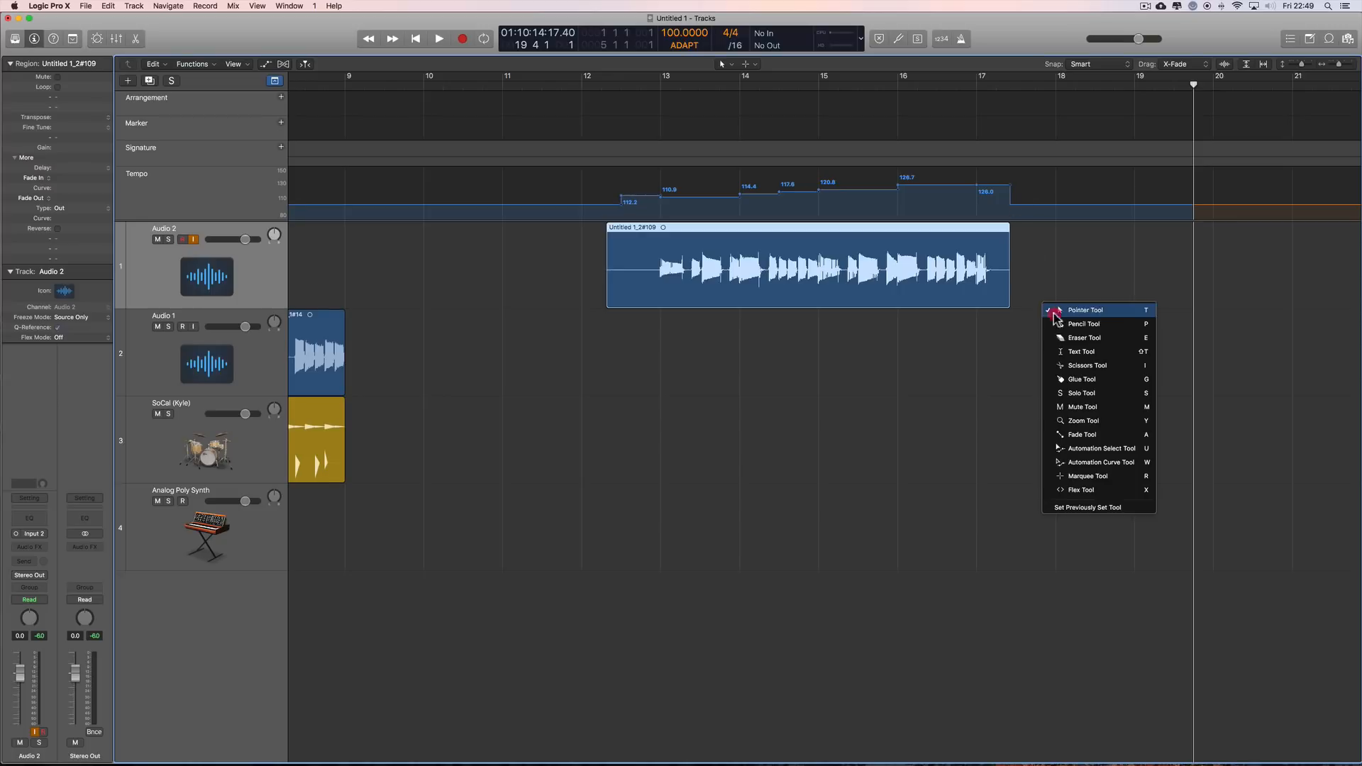
{"action": "left_click", "coordinate": [1066, 342]}
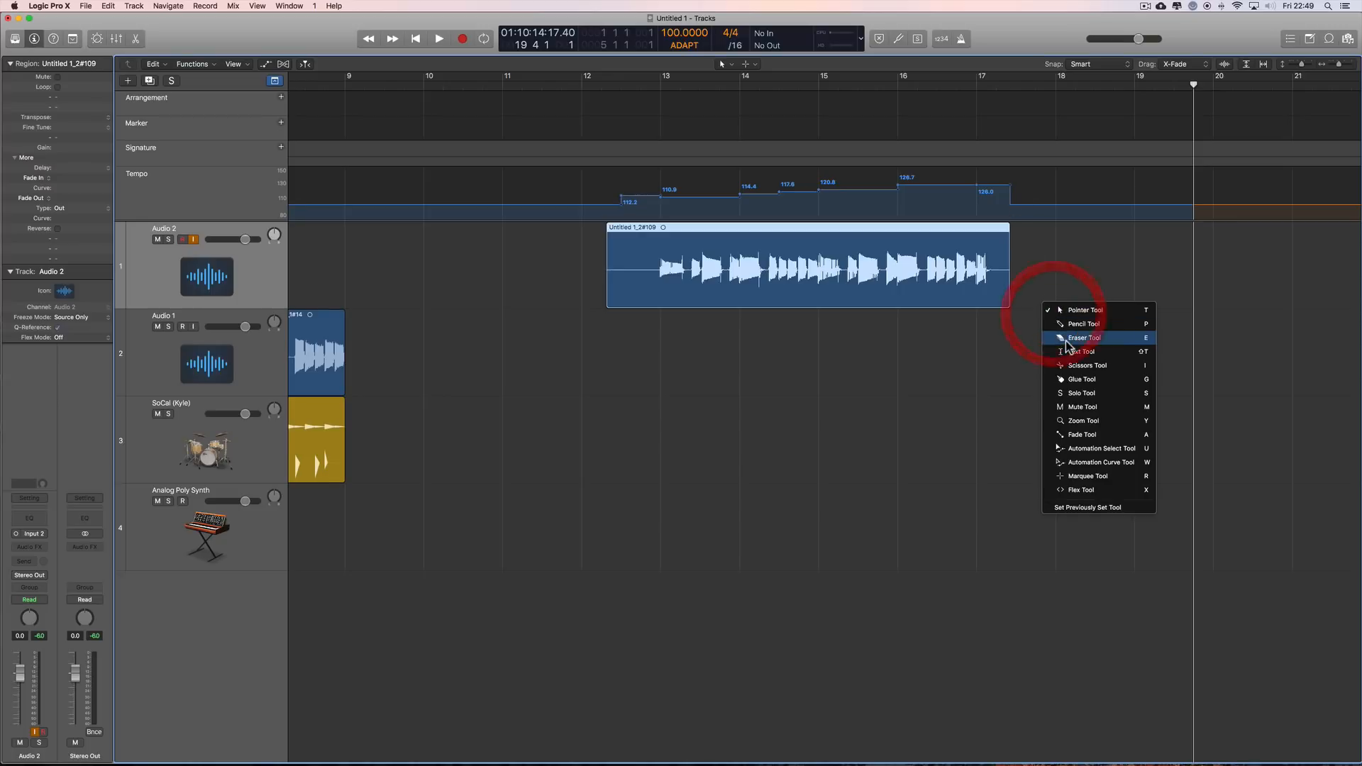
{"action": "left_click", "coordinate": [984, 190]}
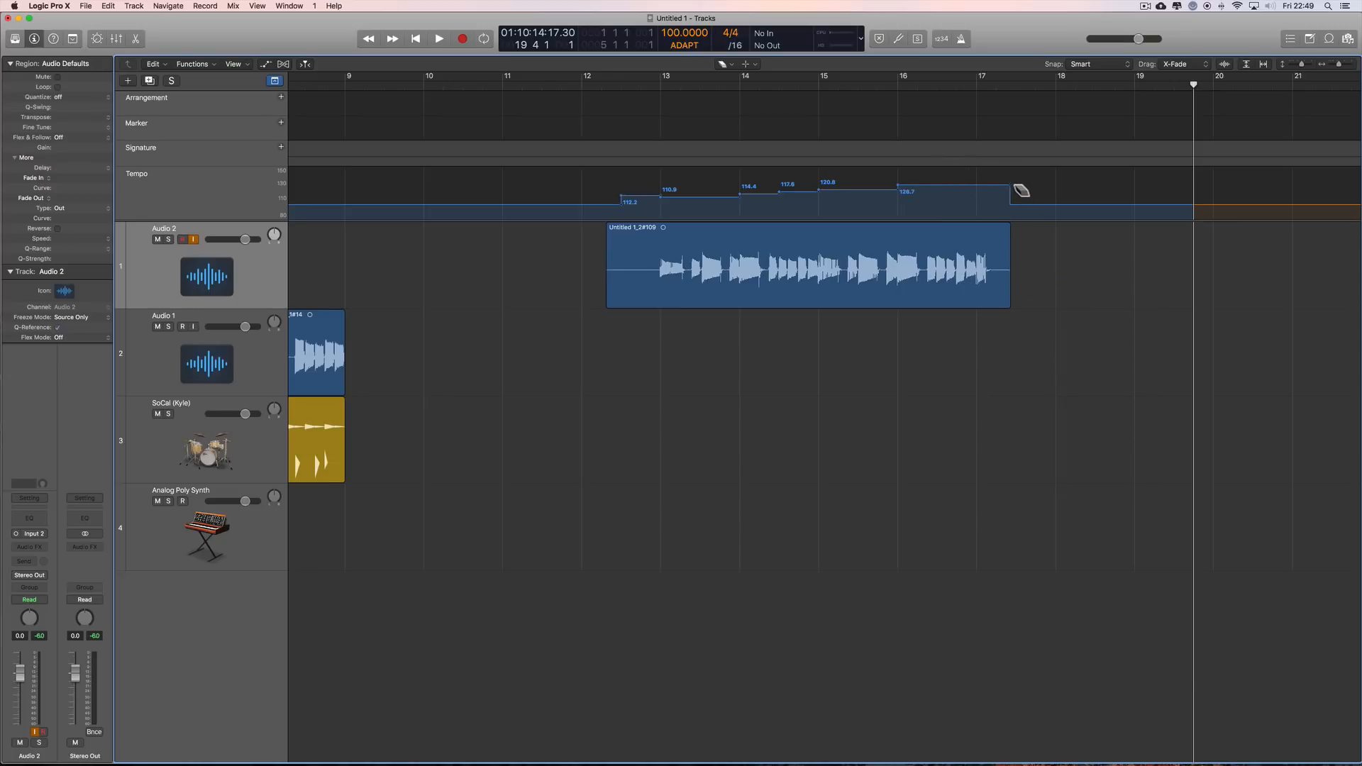
{"action": "left_click", "coordinate": [1012, 186]}
Step: Erase the tempo drop at the end of the Audio 2 take, just past bar 17, and switch back to the Pointer tool
{"action": "key", "text": "t"}
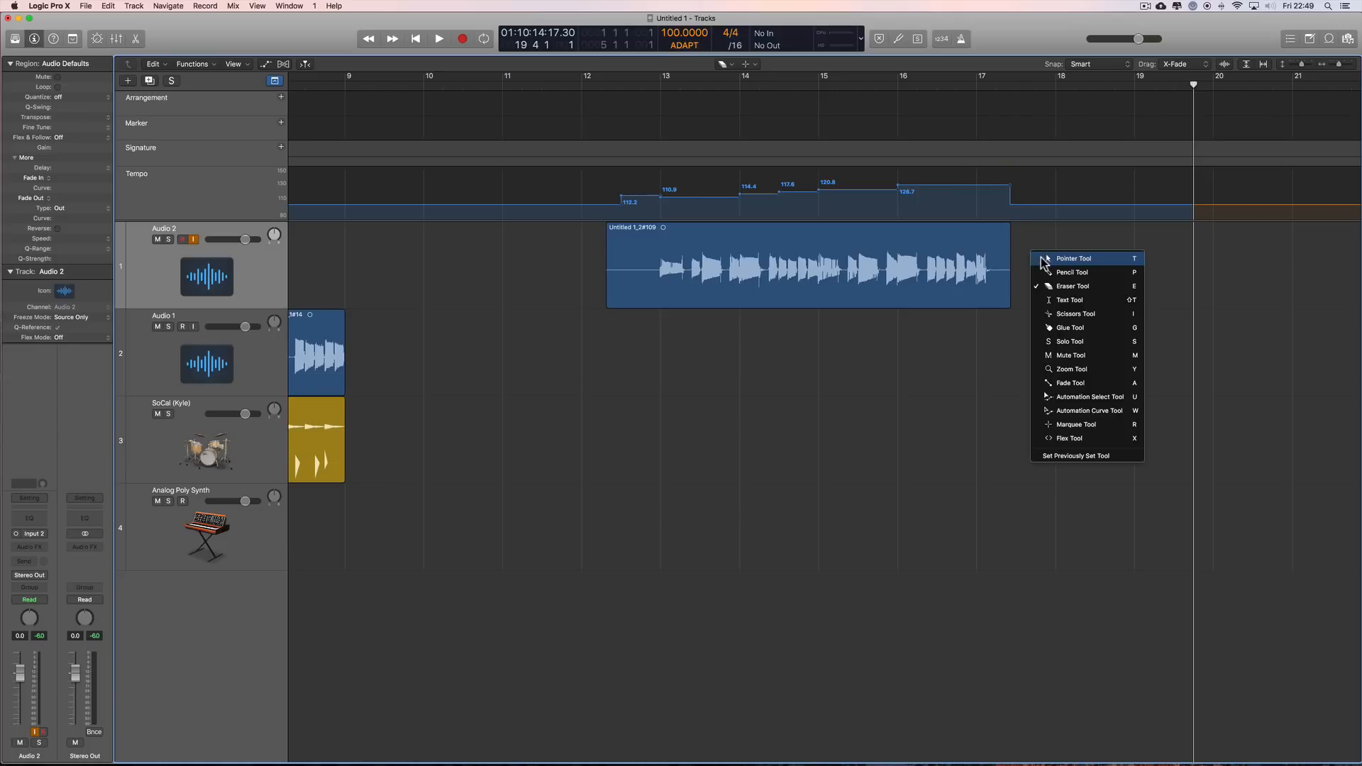
{"action": "key", "text": "t"}
{"action": "mouse_move", "coordinate": [1011, 190]}
{"action": "left_mouse_down"}
{"action": "mouse_move", "coordinate": [990, 189]}
{"action": "mouse_move", "coordinate": [1019, 189]}
{"action": "mouse_move", "coordinate": [1016, 213]}
{"action": "left_mouse_up"}
{"action": "key", "text": "t"}
{"action": "left_click", "coordinate": [1057, 312]}
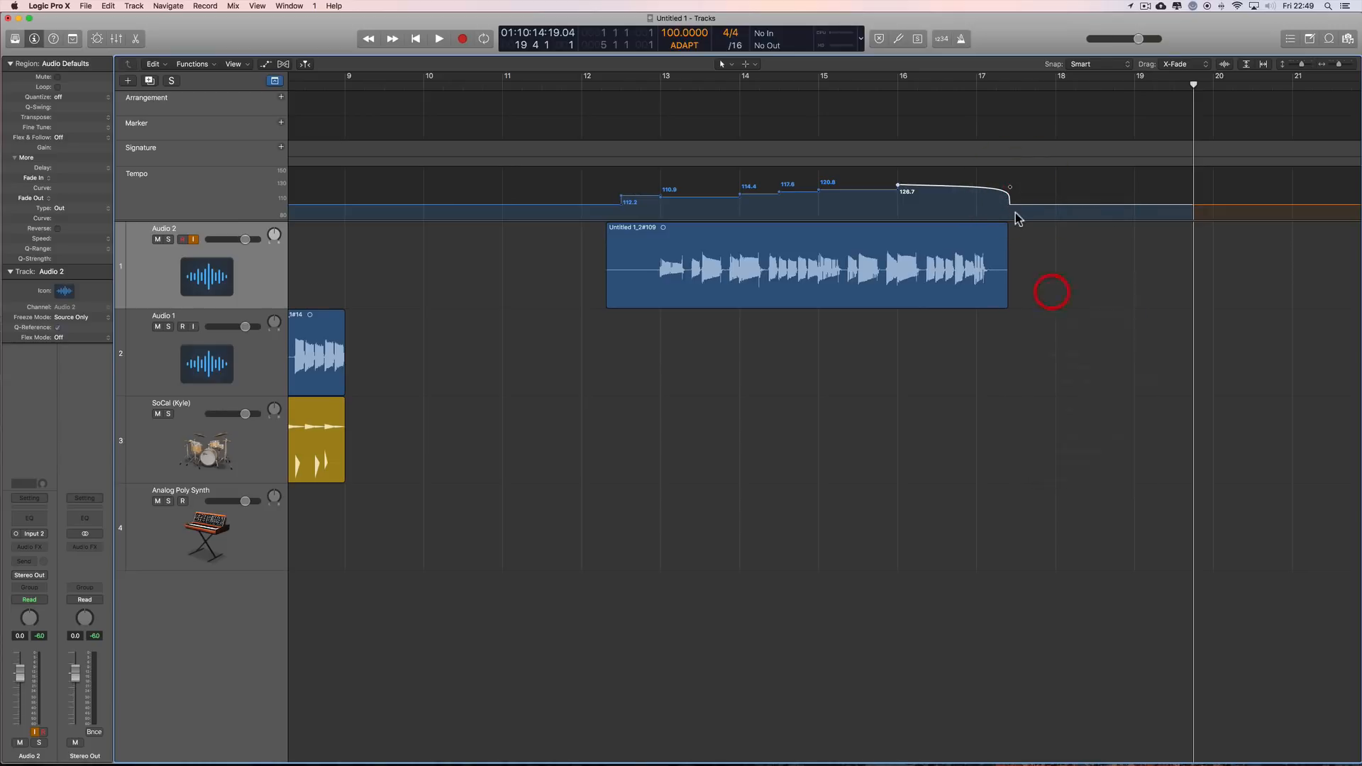
{"action": "left_click", "coordinate": [1011, 206]}
{"action": "key", "text": "t"}
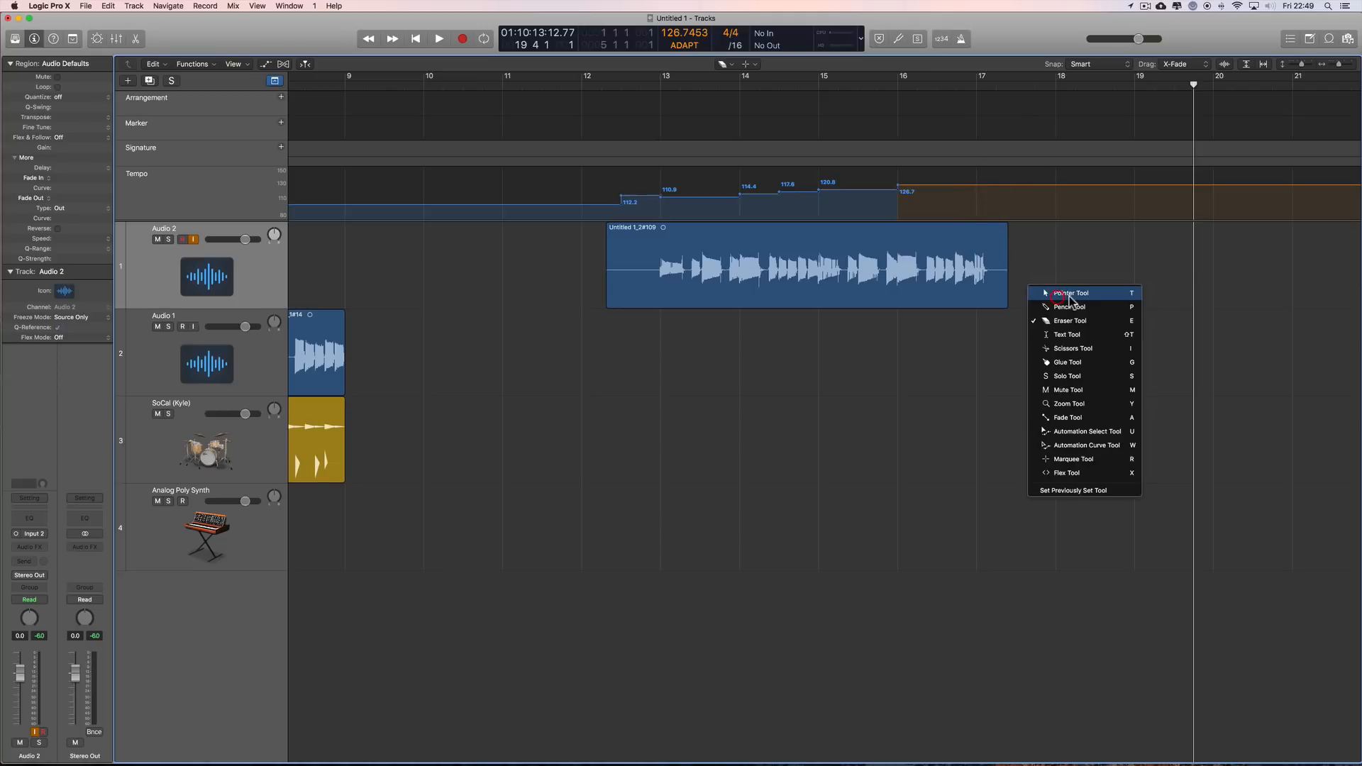
{"action": "left_click", "coordinate": [1061, 296]}
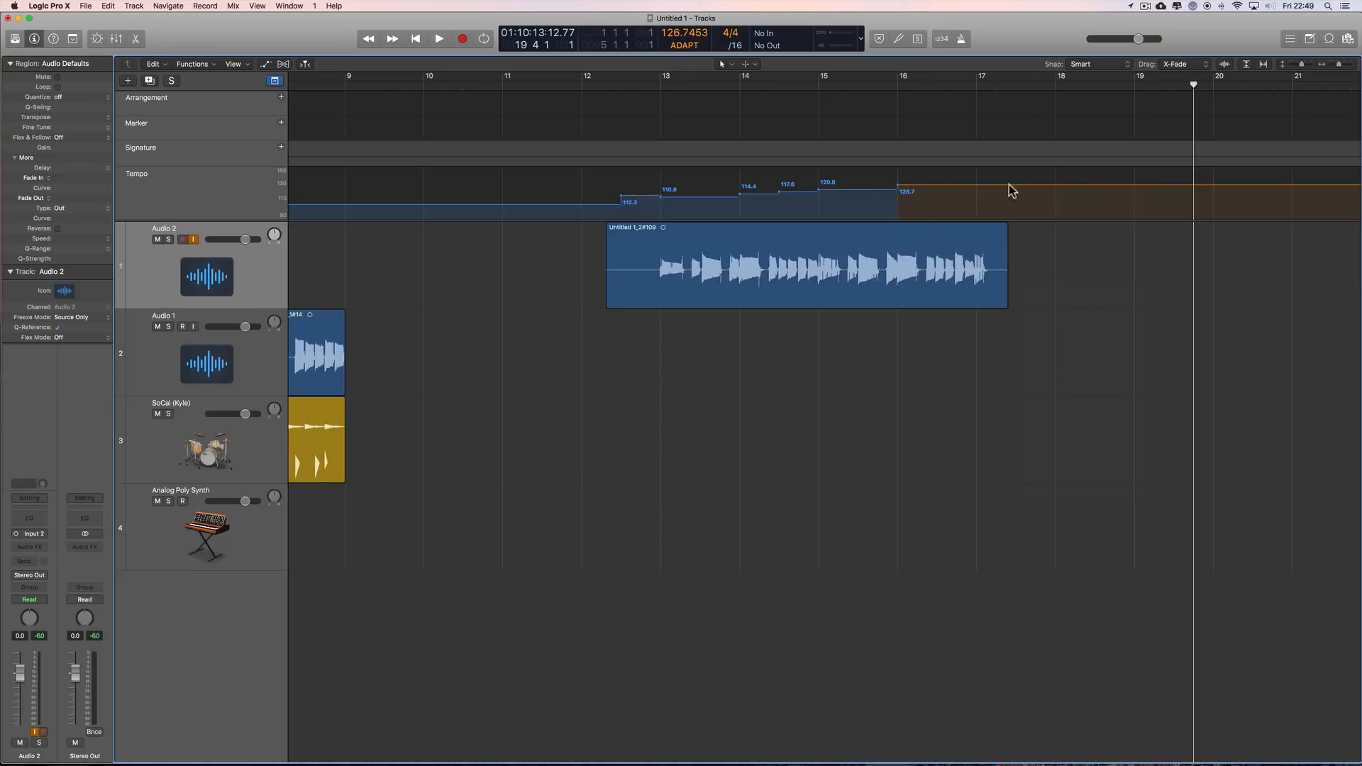
Step: Play the Audio 2 take from bar 13 to bar 17
{"action": "double_click", "coordinate": [663, 83]}
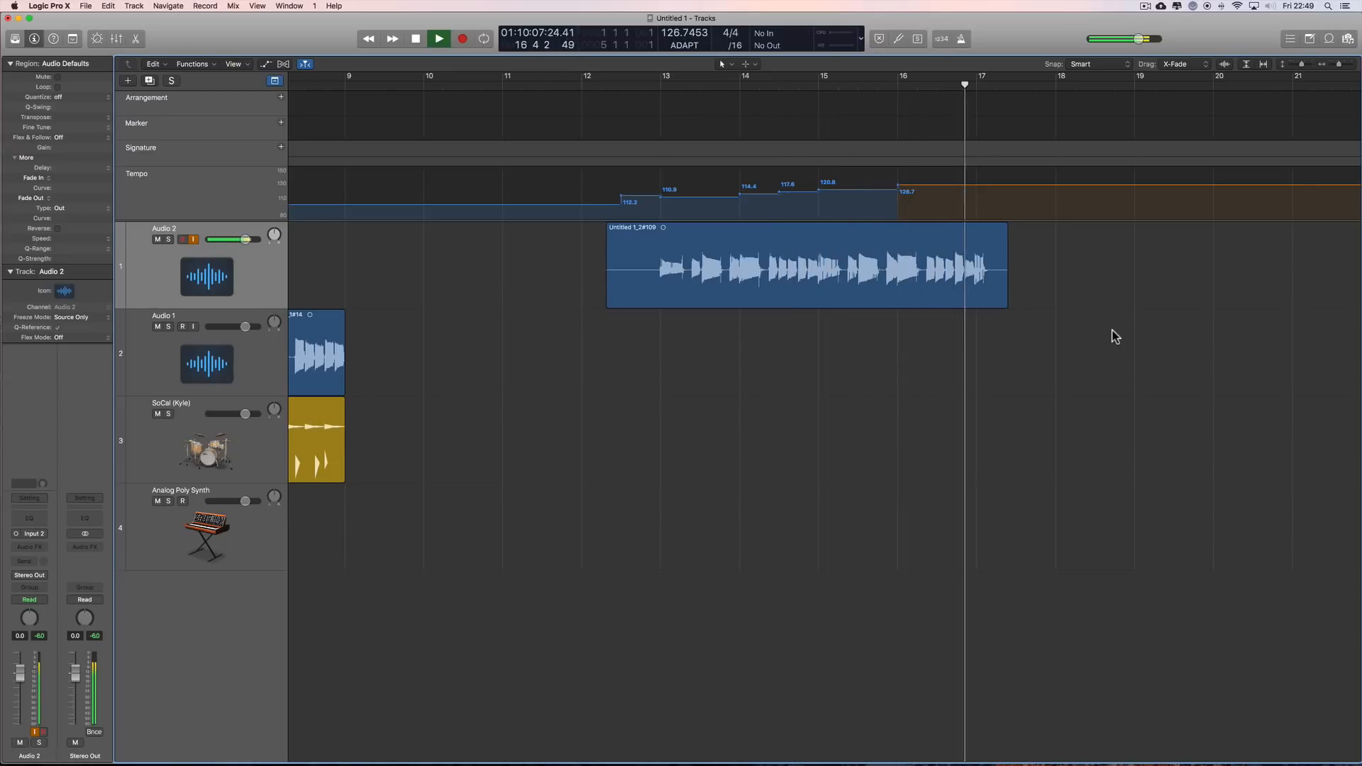
{"action": "key", "text": "space"}
Step: Try moving the Audio 2 take to bar 18, undo the move, and deselect the region
{"action": "left_click_drag", "start_coordinate": [1331, 67], "coordinate": [1329, 64]}
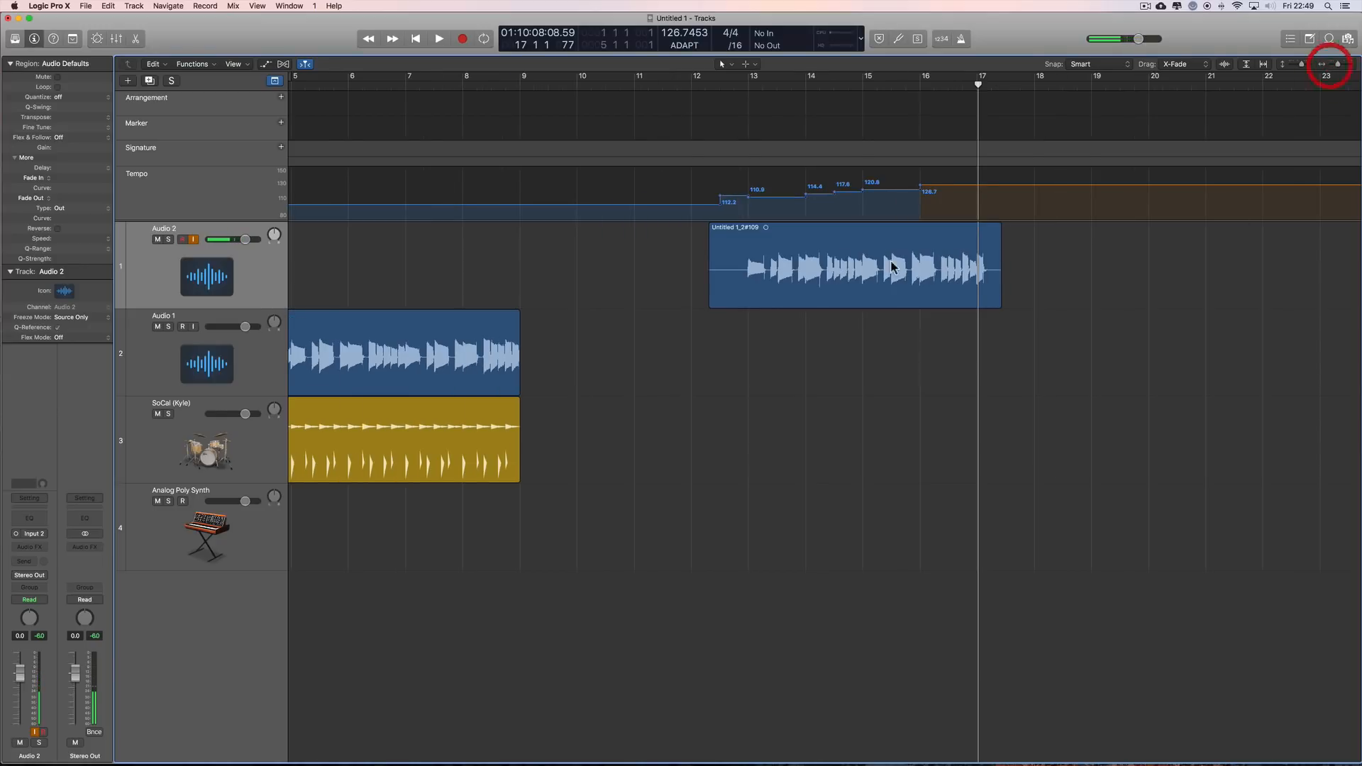
{"action": "scroll", "coordinate": [851, 266], "scroll_direction": "right", "scroll_amount": 3}
{"action": "left_click_drag", "start_coordinate": [687, 234], "coordinate": [1016, 242]}
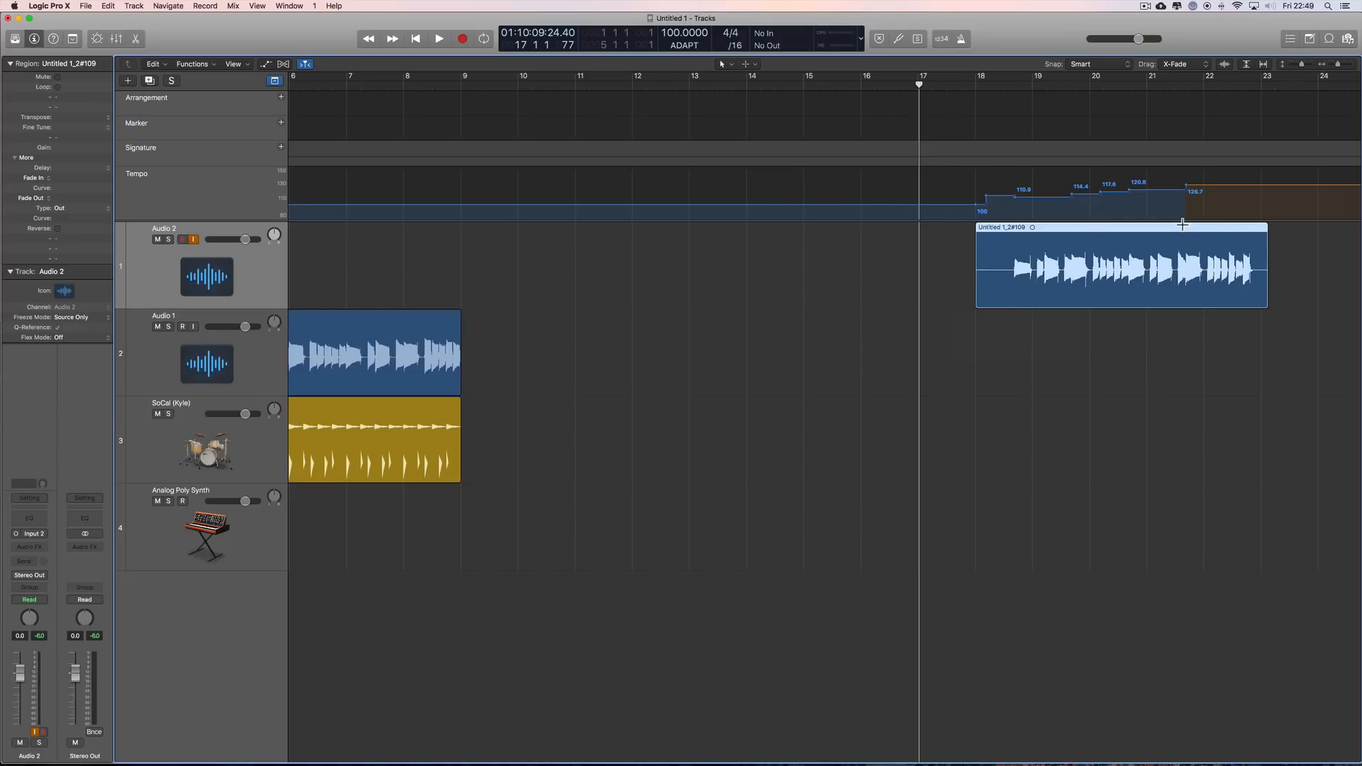
{"action": "key", "text": "super+z"}
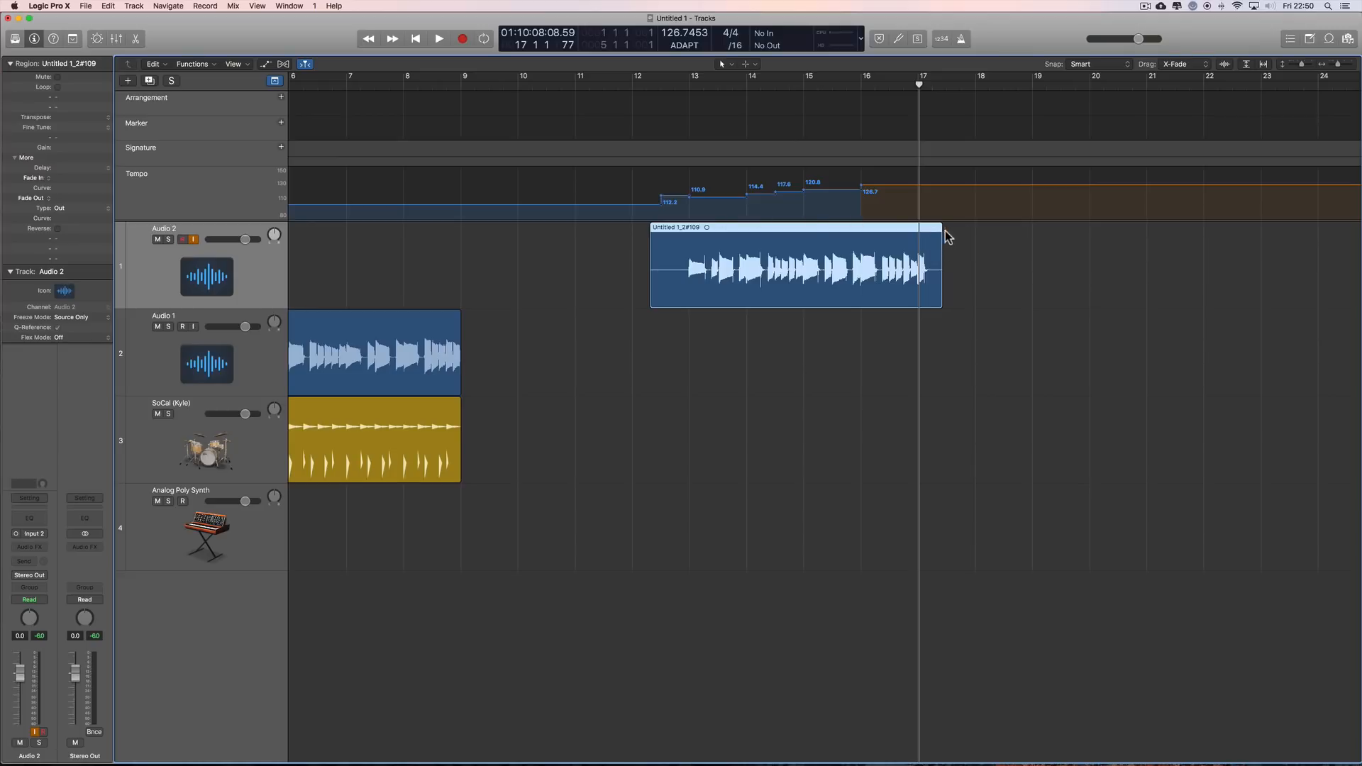
{"action": "left_click", "coordinate": [972, 275]}
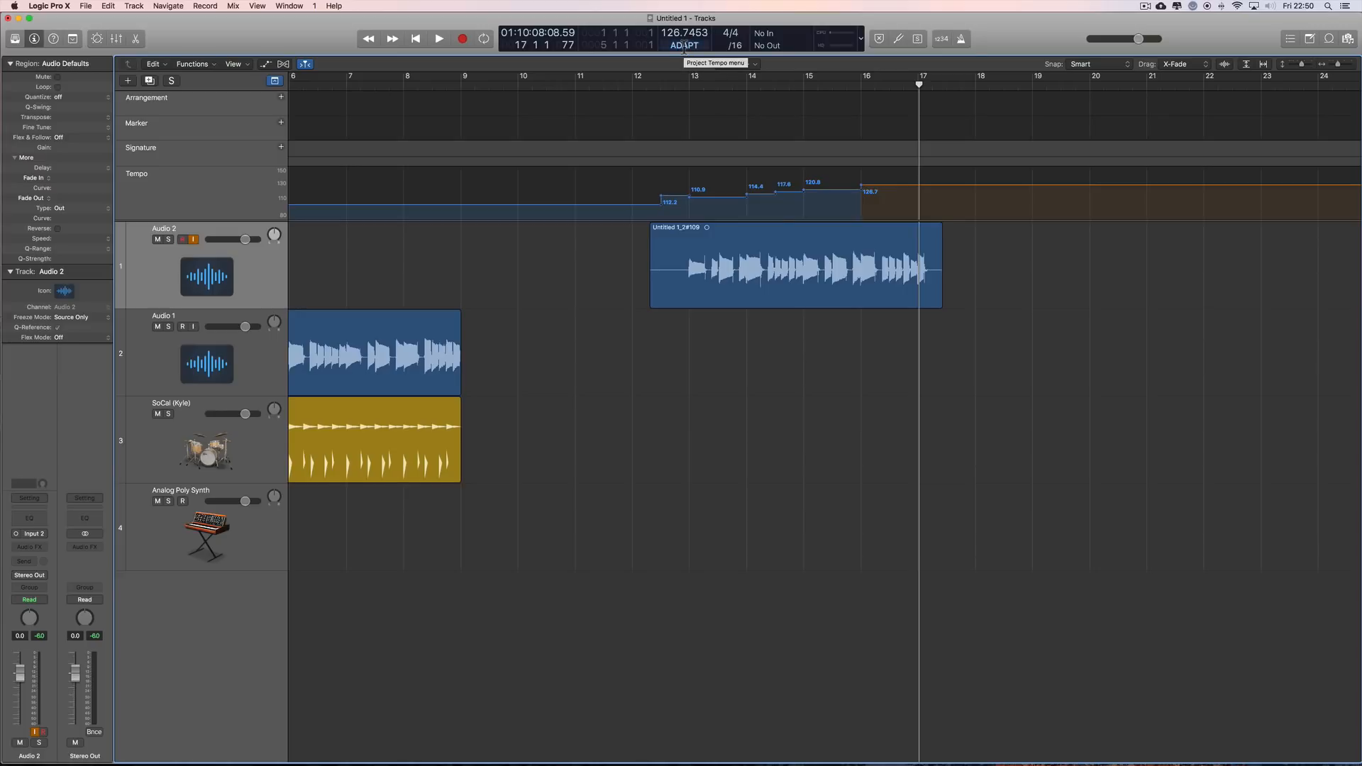
Step: Try the Audio 2 take at about bars 19, 10 and 17 in ADAPT mode, and undo all three moves
{"action": "left_click_drag", "start_coordinate": [769, 228], "coordinate": [1143, 245]}
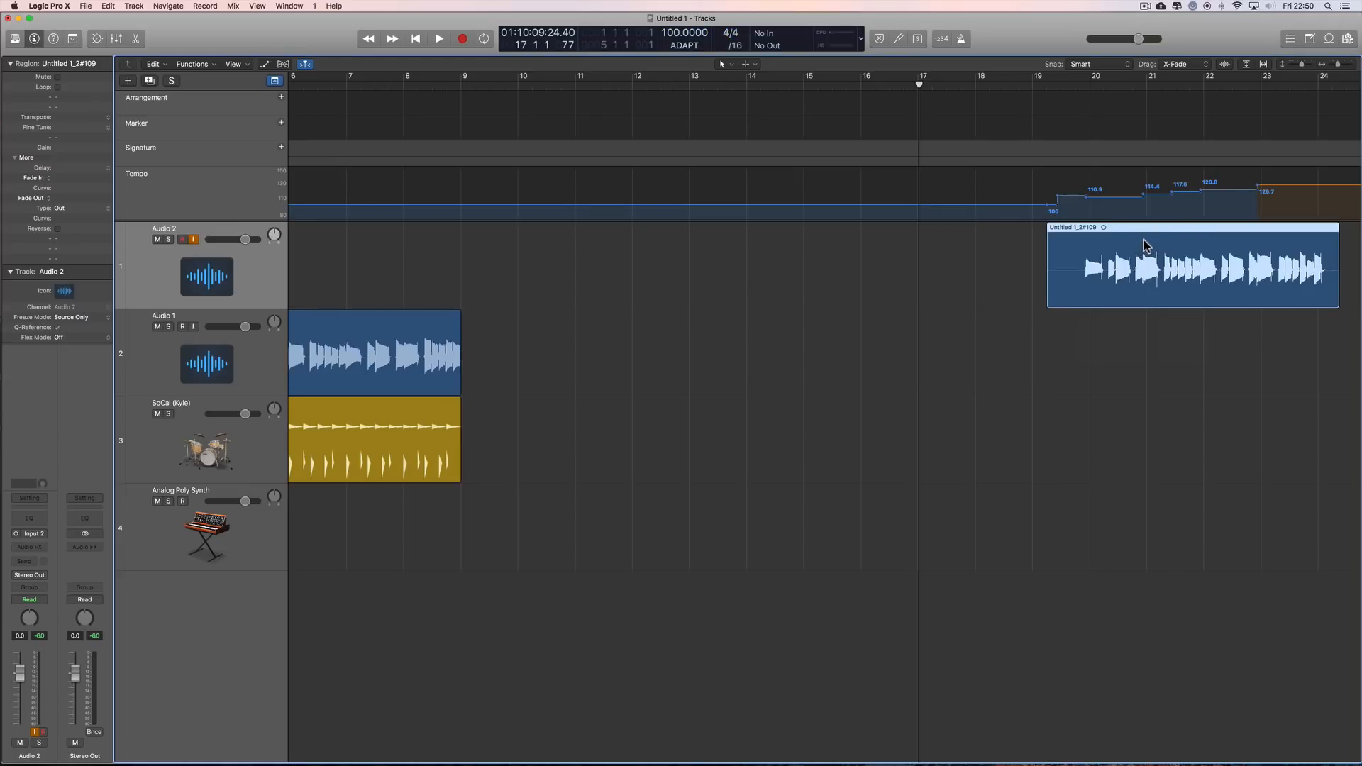
{"action": "left_click_drag", "start_coordinate": [1159, 235], "coordinate": [649, 228]}
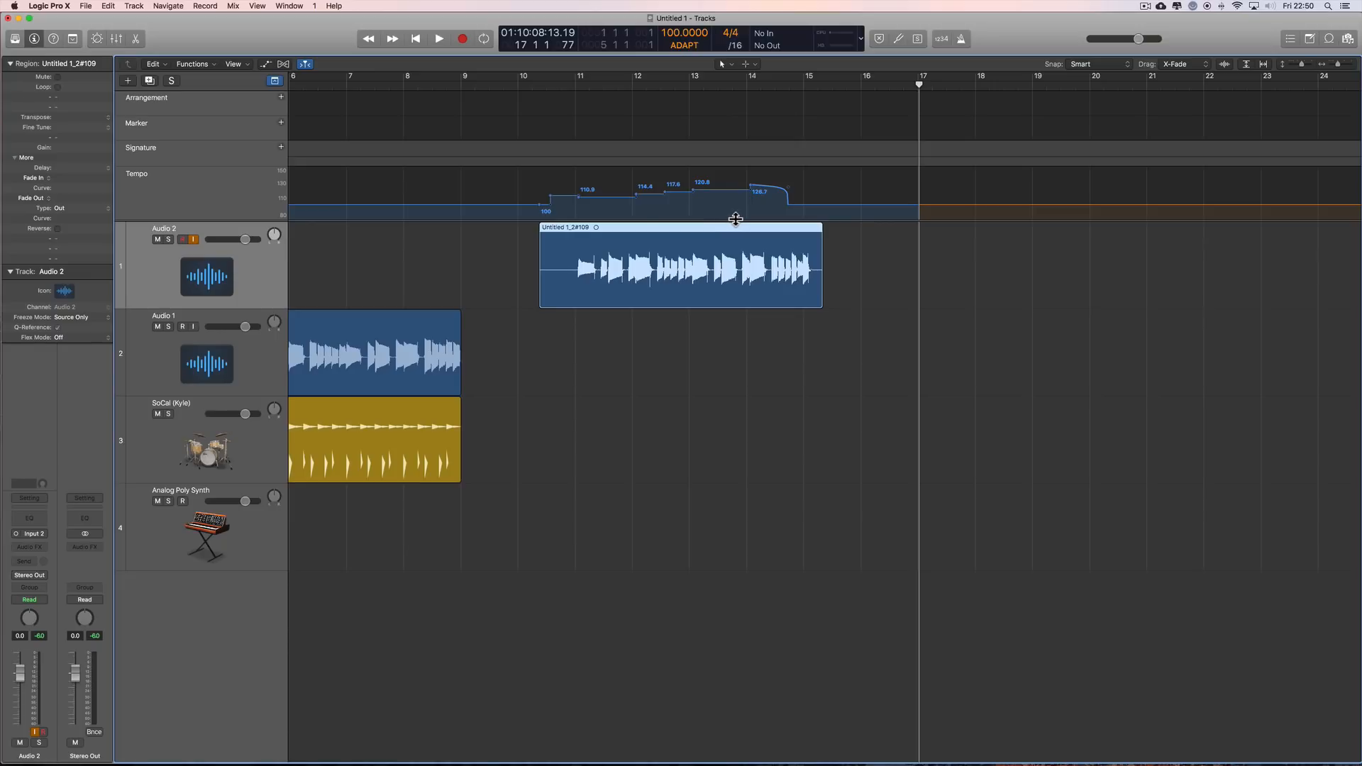
{"action": "left_click_drag", "start_coordinate": [593, 232], "coordinate": [991, 239]}
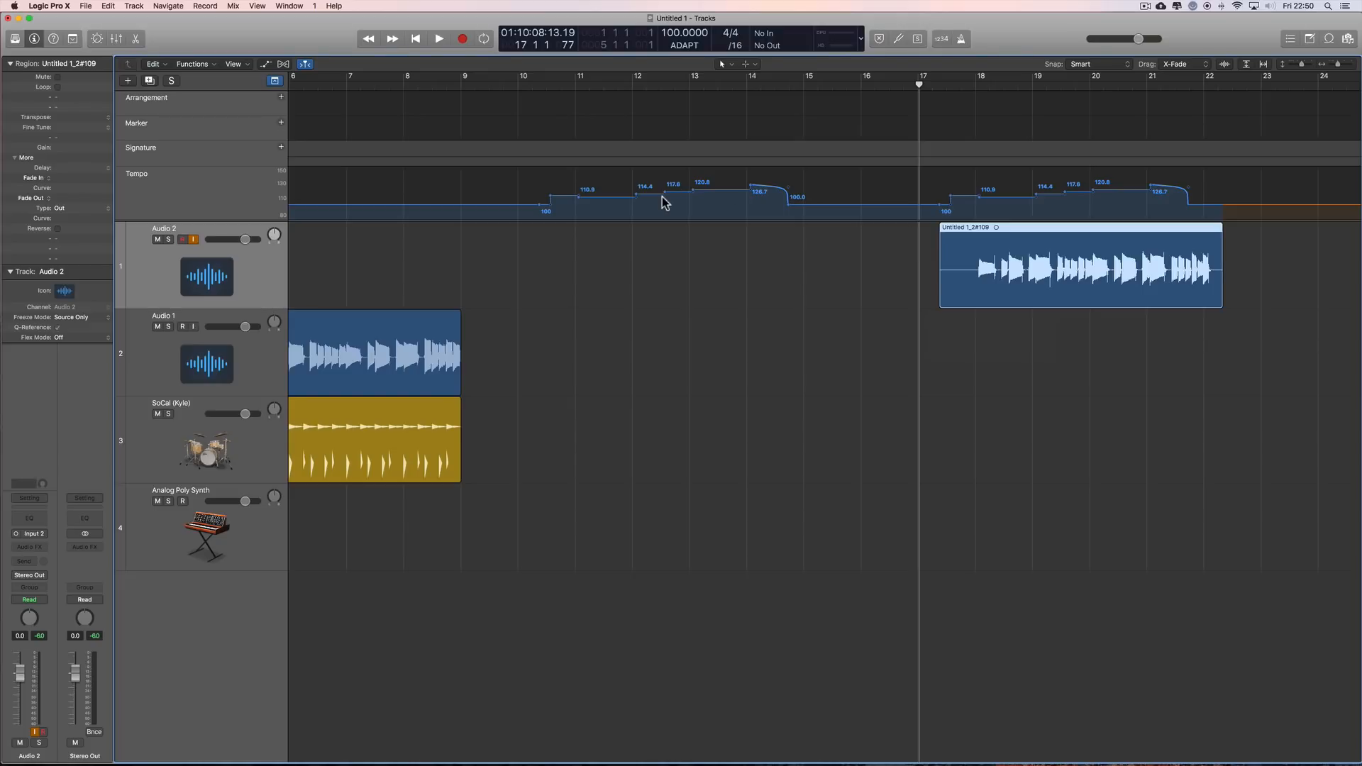
{"action": "key", "text": "super+z"}
{"action": "key", "text": "super+z"}
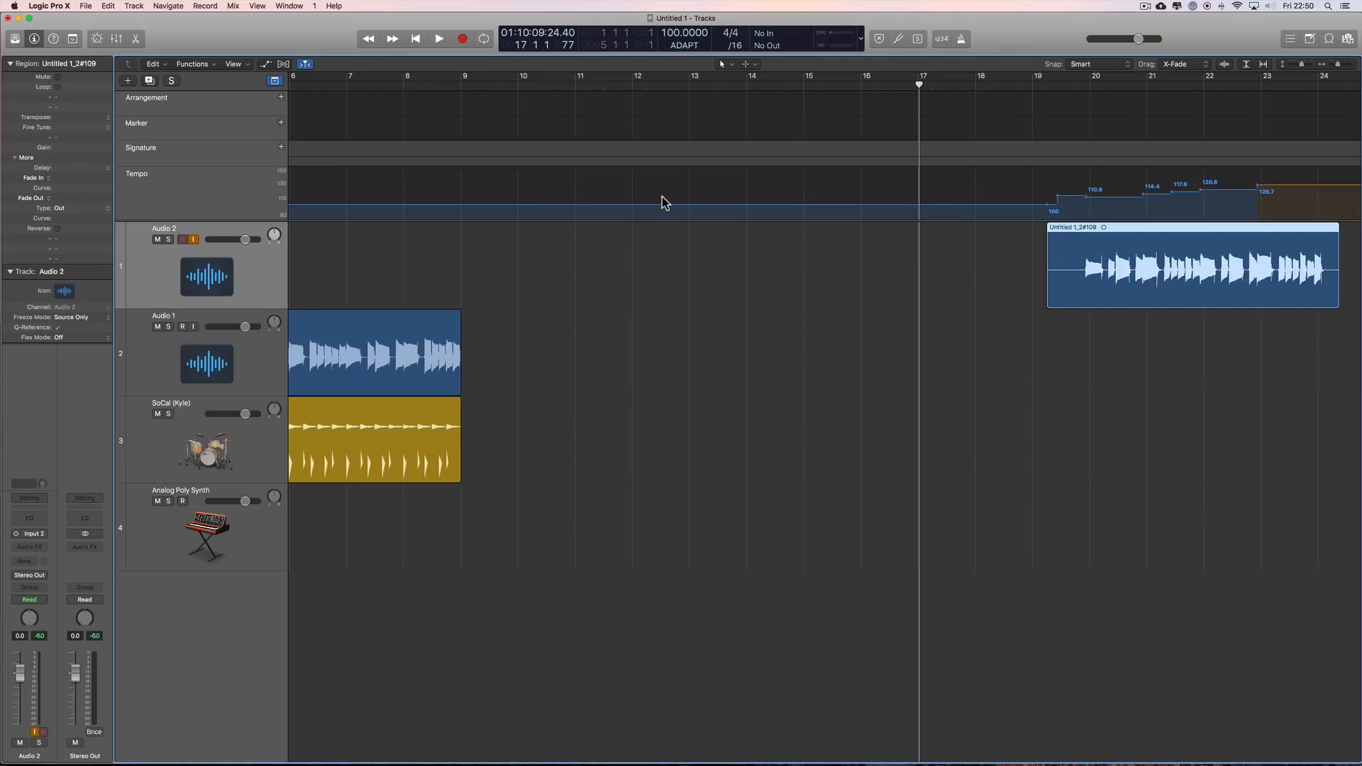
{"action": "key", "text": "super+z"}
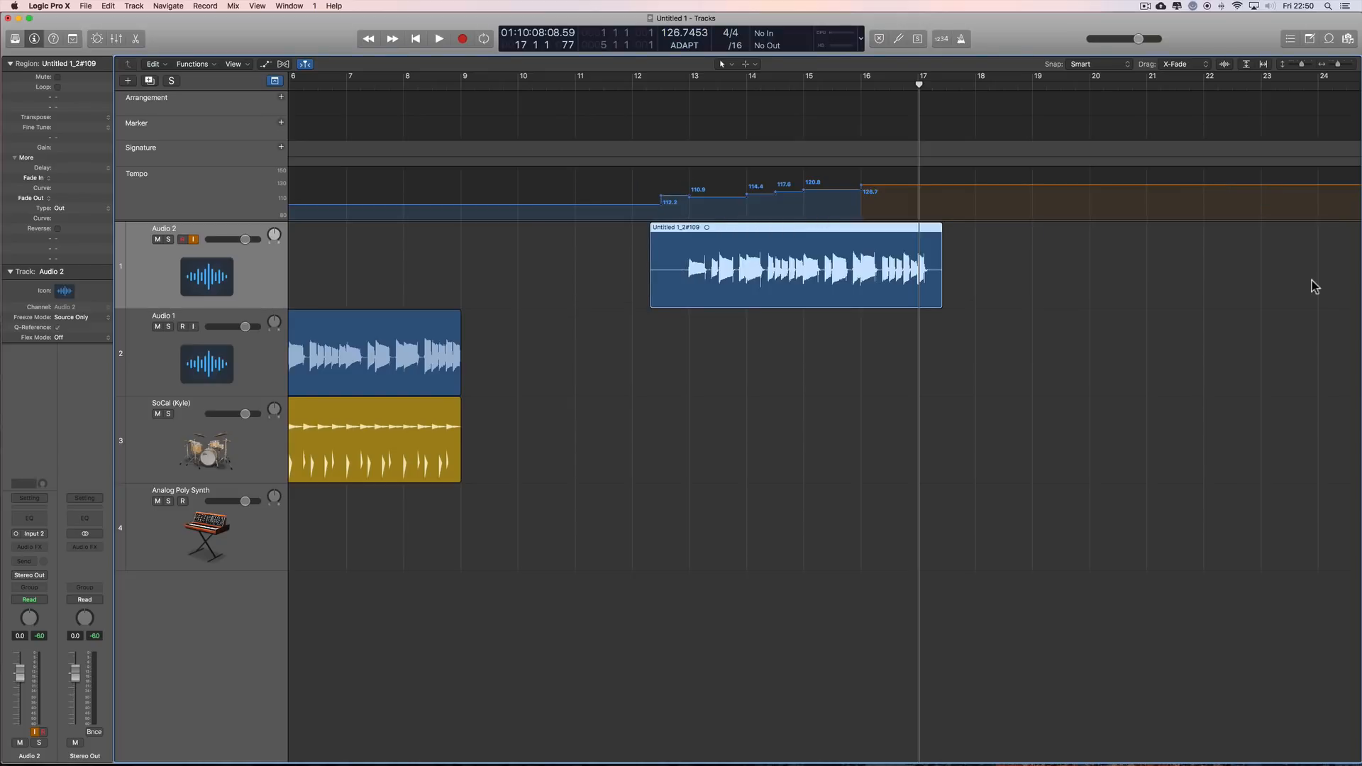
Step: Try moving the Audio 2 take to about bar 19 with the whole arrangement in view, and undo it
{"action": "left_click_drag", "start_coordinate": [1339, 64], "coordinate": [1335, 65]}
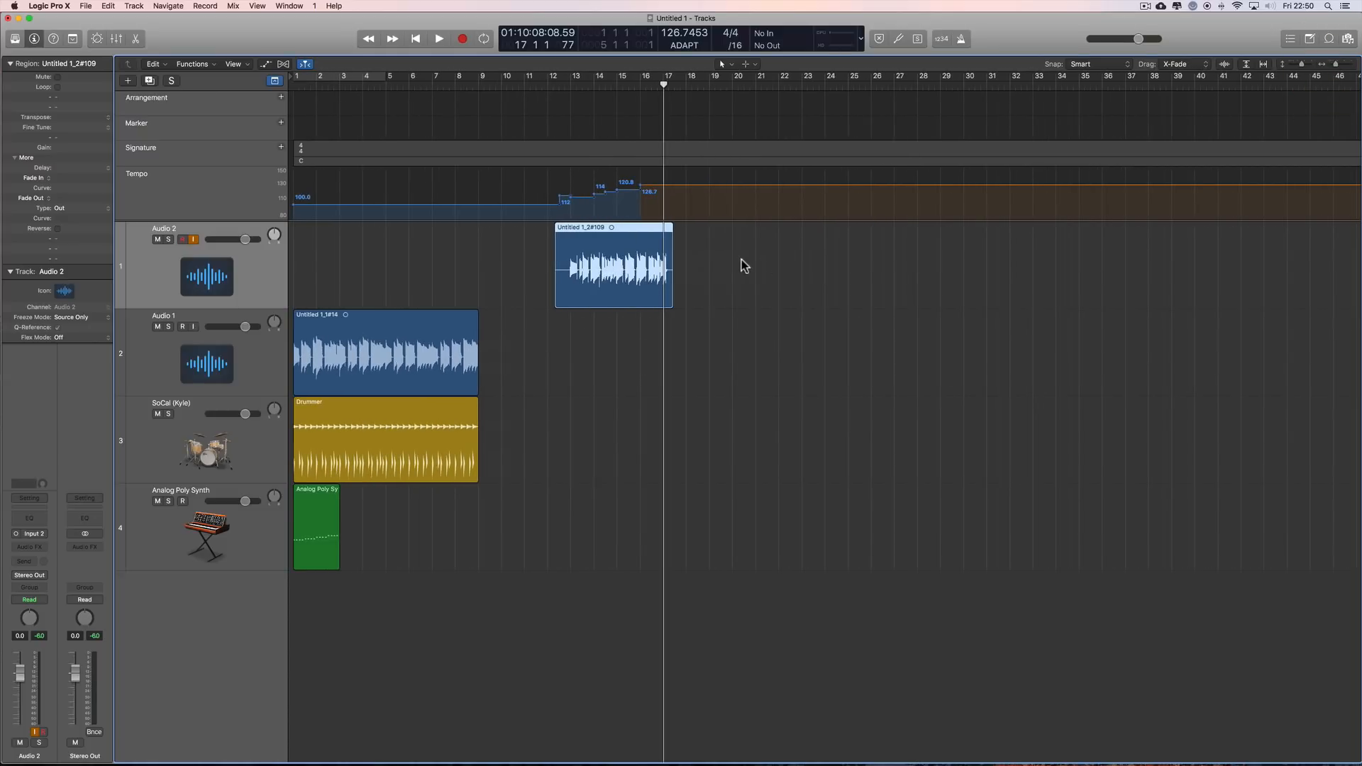
{"action": "left_click_drag", "start_coordinate": [622, 230], "coordinate": [775, 239]}
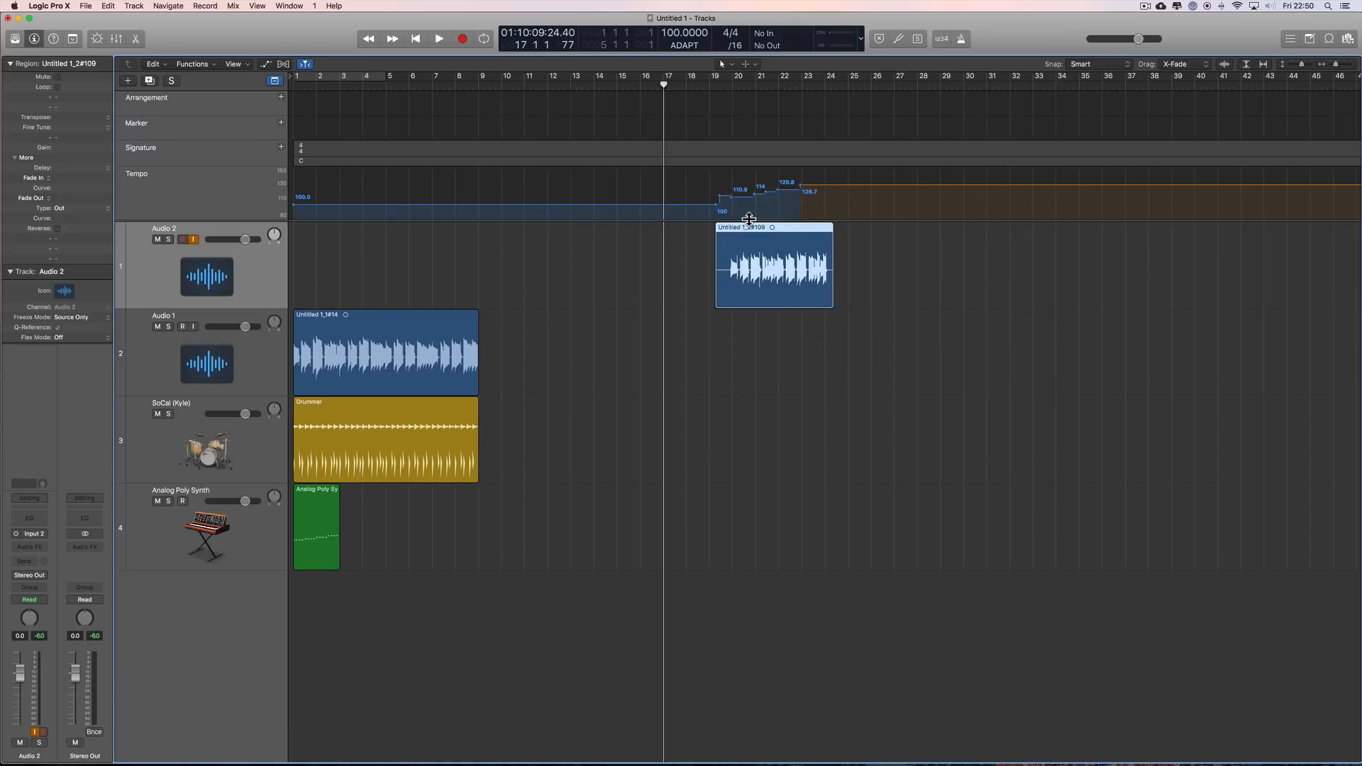
{"action": "key", "text": "super+z"}
Step: Set the project tempo mode to KEEP and move the Audio 2 take to bar 22
{"action": "left_click", "coordinate": [688, 41]}
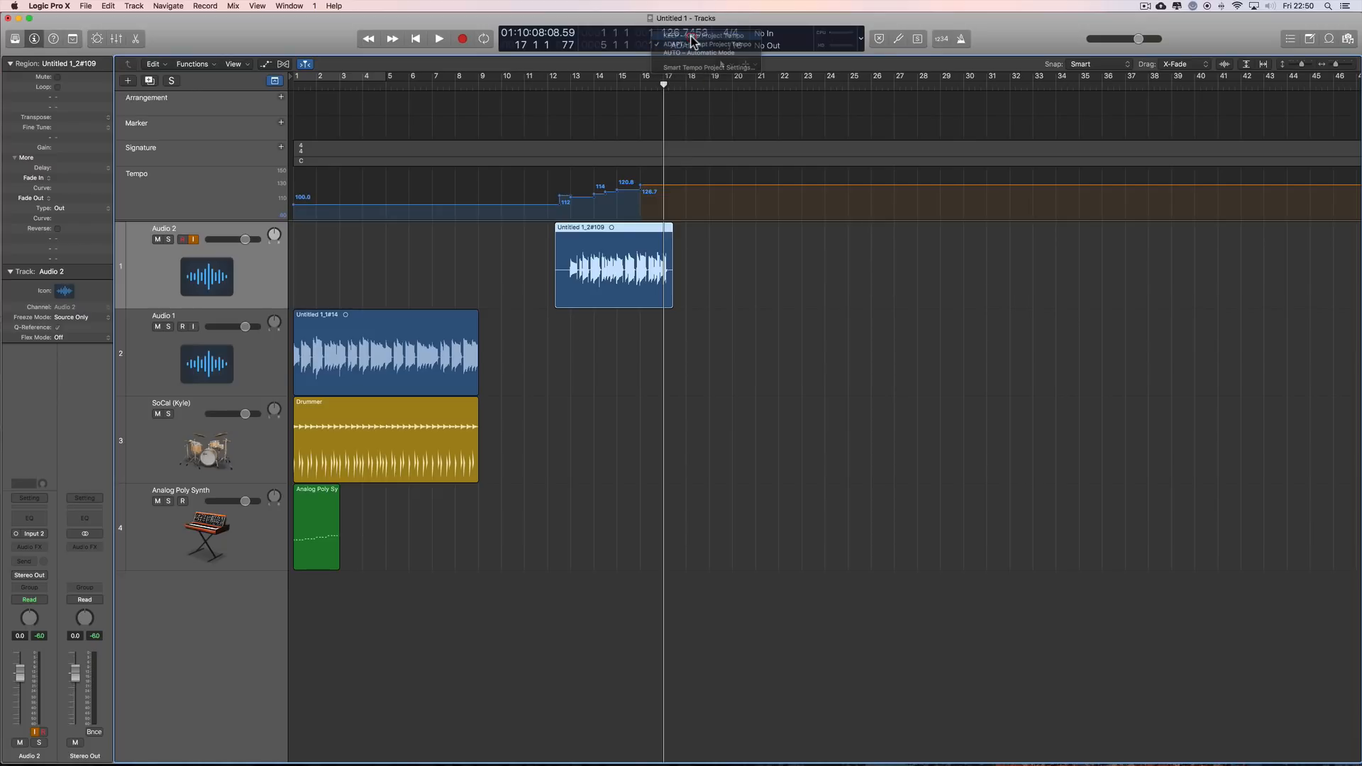
{"action": "left_click", "coordinate": [684, 36]}
{"action": "left_click_drag", "start_coordinate": [628, 240], "coordinate": [853, 244]}
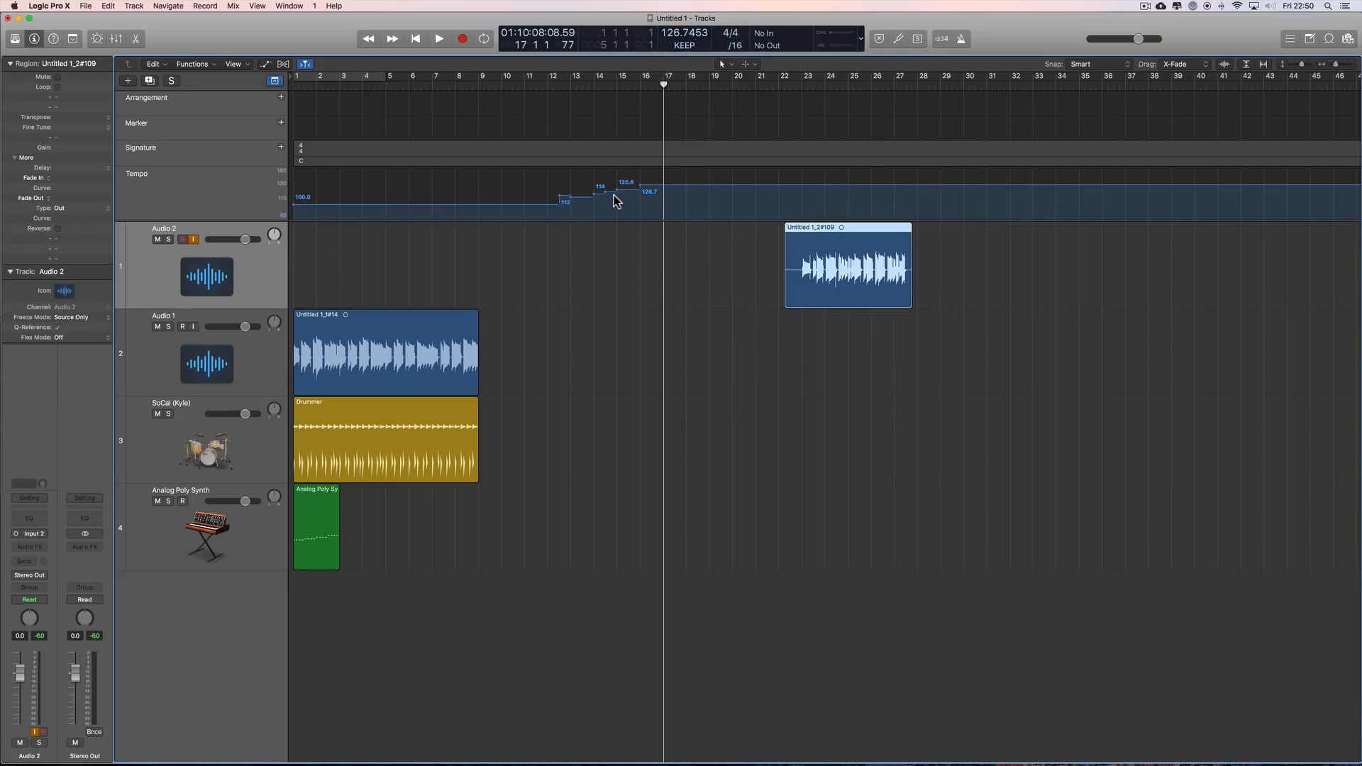
Step: Undo the Audio 2 move to bar 22 and set the project tempo mode to ADAPT
{"action": "key", "text": "super+z"}
{"action": "left_click", "coordinate": [684, 45]}
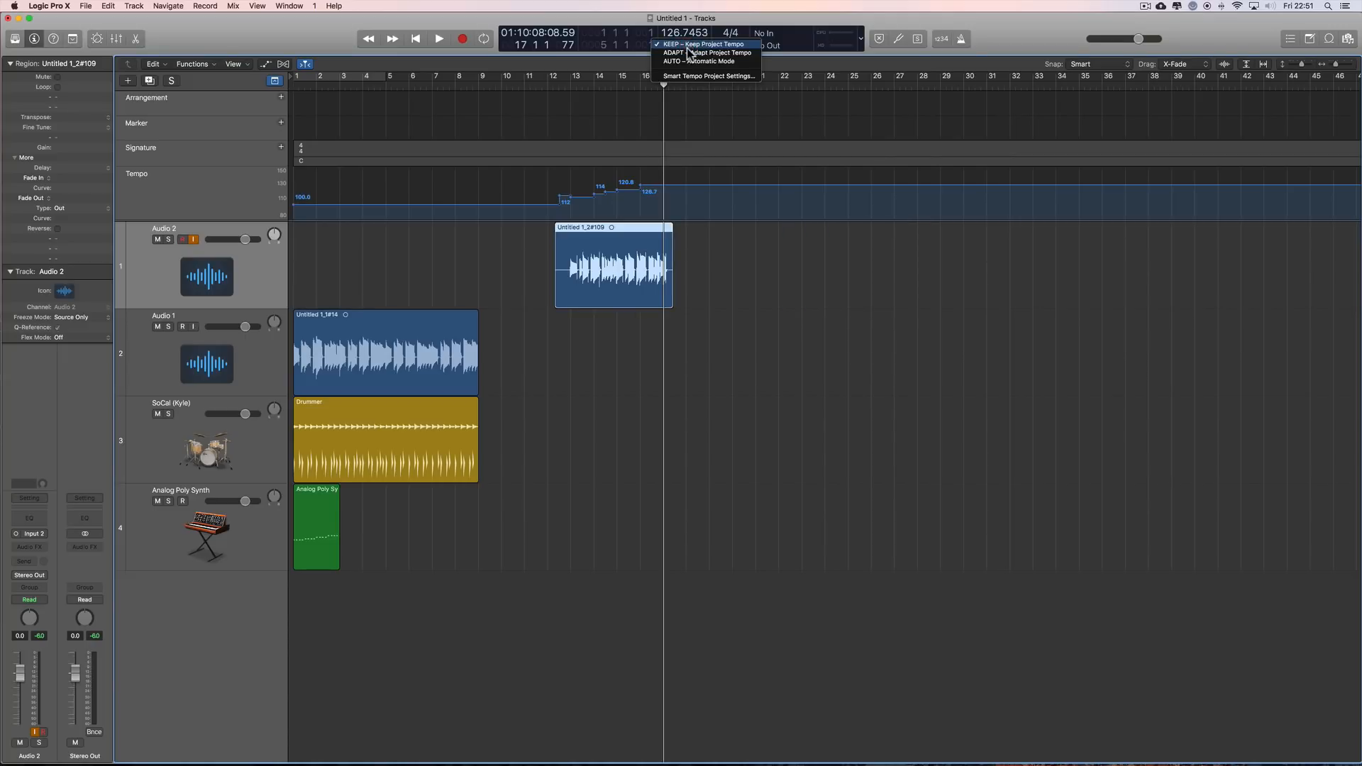
{"action": "key", "text": "Return"}
Step: Try moving the Audio 2 take to bar 22 and back to about bar 12 in ADAPT mode, and undo all the moves
{"action": "left_click_drag", "start_coordinate": [627, 235], "coordinate": [856, 235]}
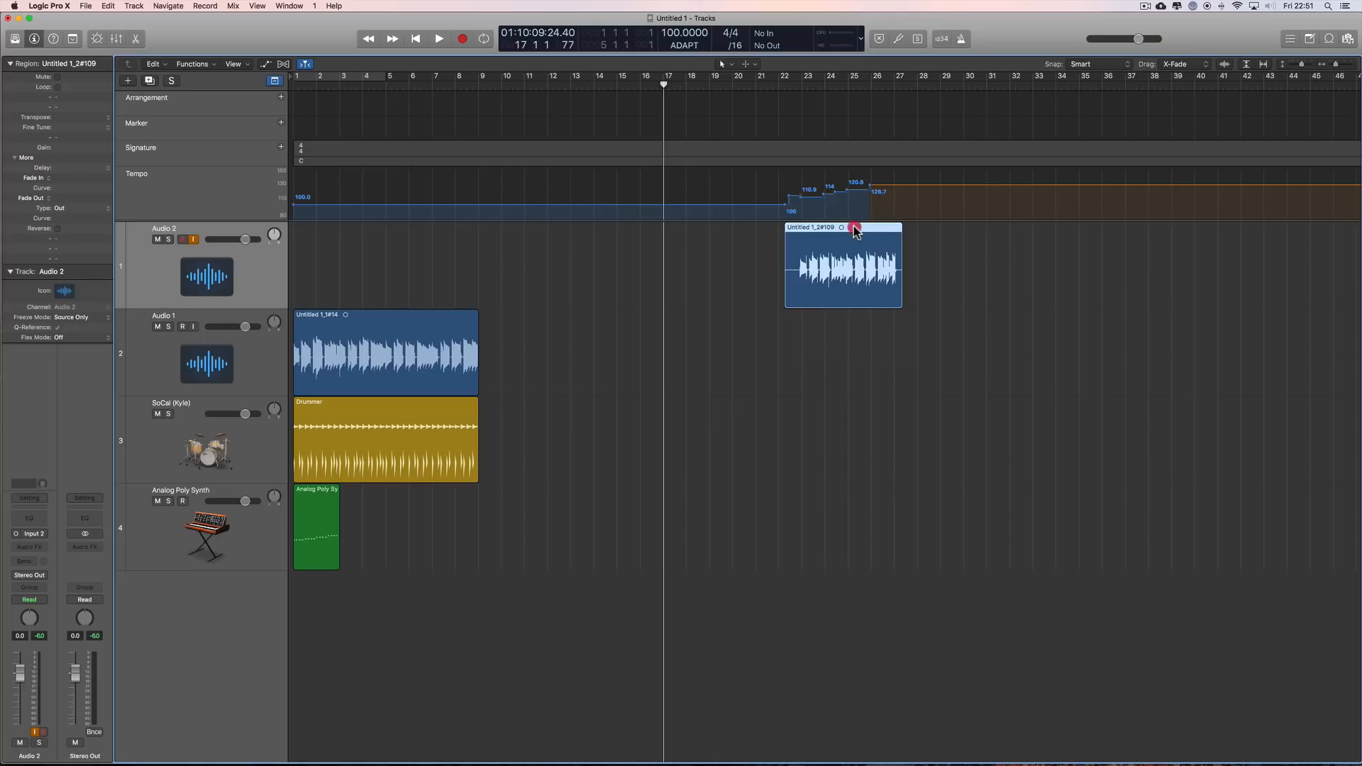
{"action": "left_click_drag", "start_coordinate": [854, 227], "coordinate": [638, 229]}
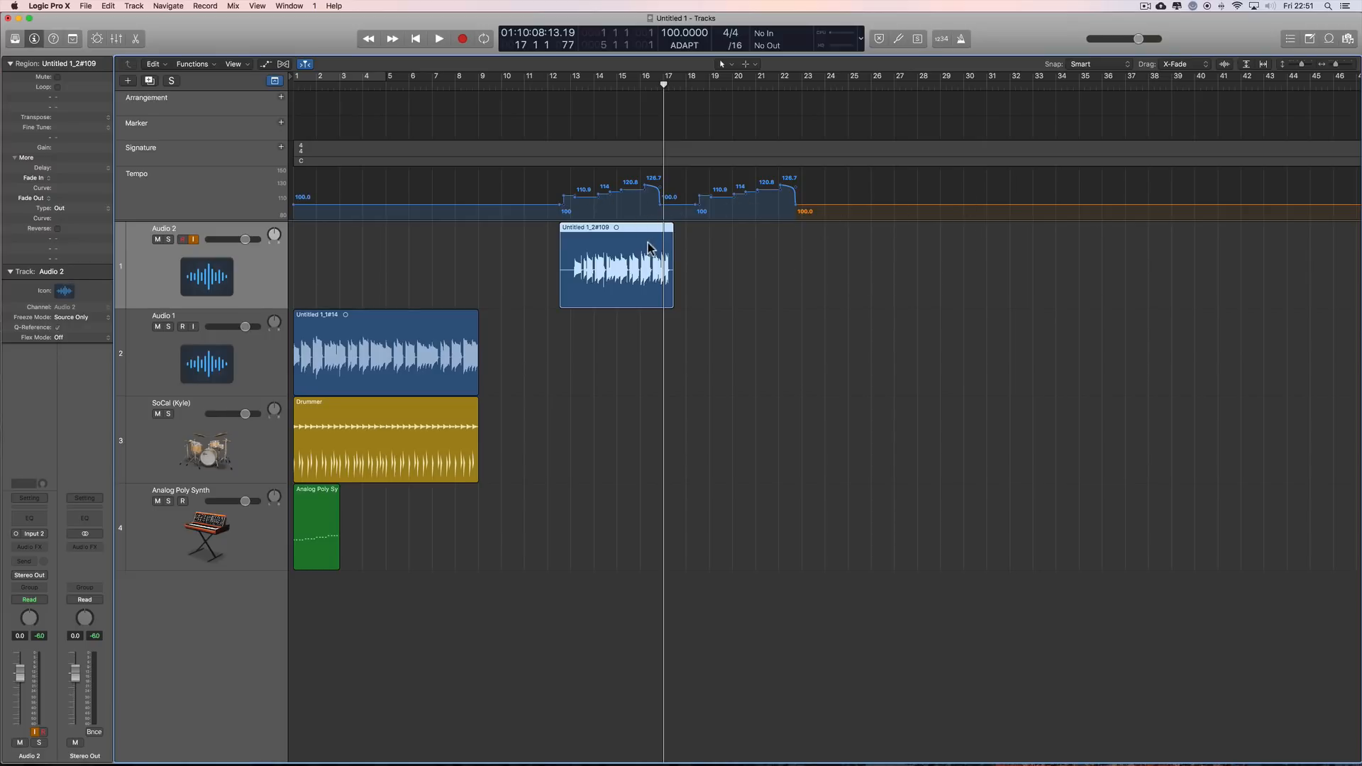
{"action": "key", "text": "super+z"}
{"action": "key", "text": "super+z"}
{"action": "key", "text": "super+z"}
{"action": "key", "text": "super+z"}
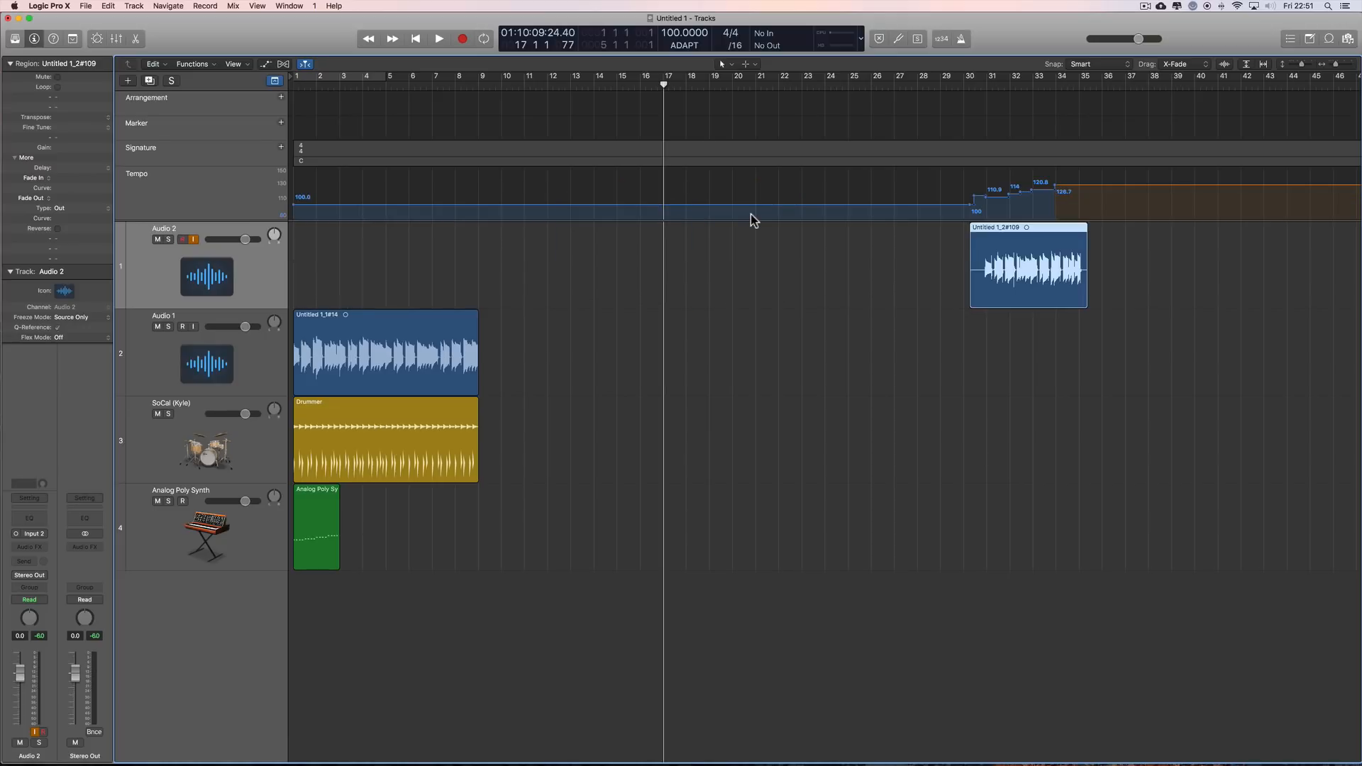
{"action": "key", "text": "super+z"}
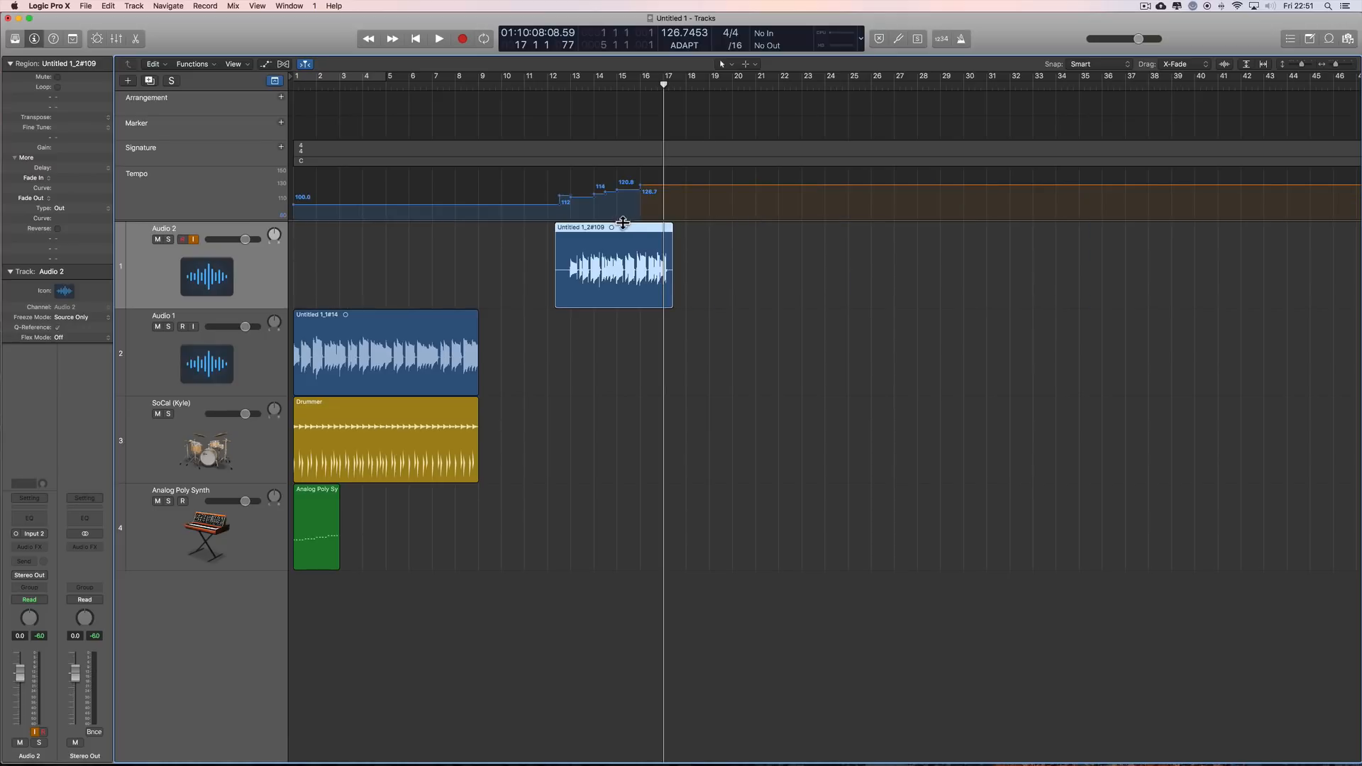
Step: Try the Audio 2 take at about bars 29, 21 and 14, and undo all the moves
{"action": "left_click_drag", "start_coordinate": [621, 230], "coordinate": [691, 228]}
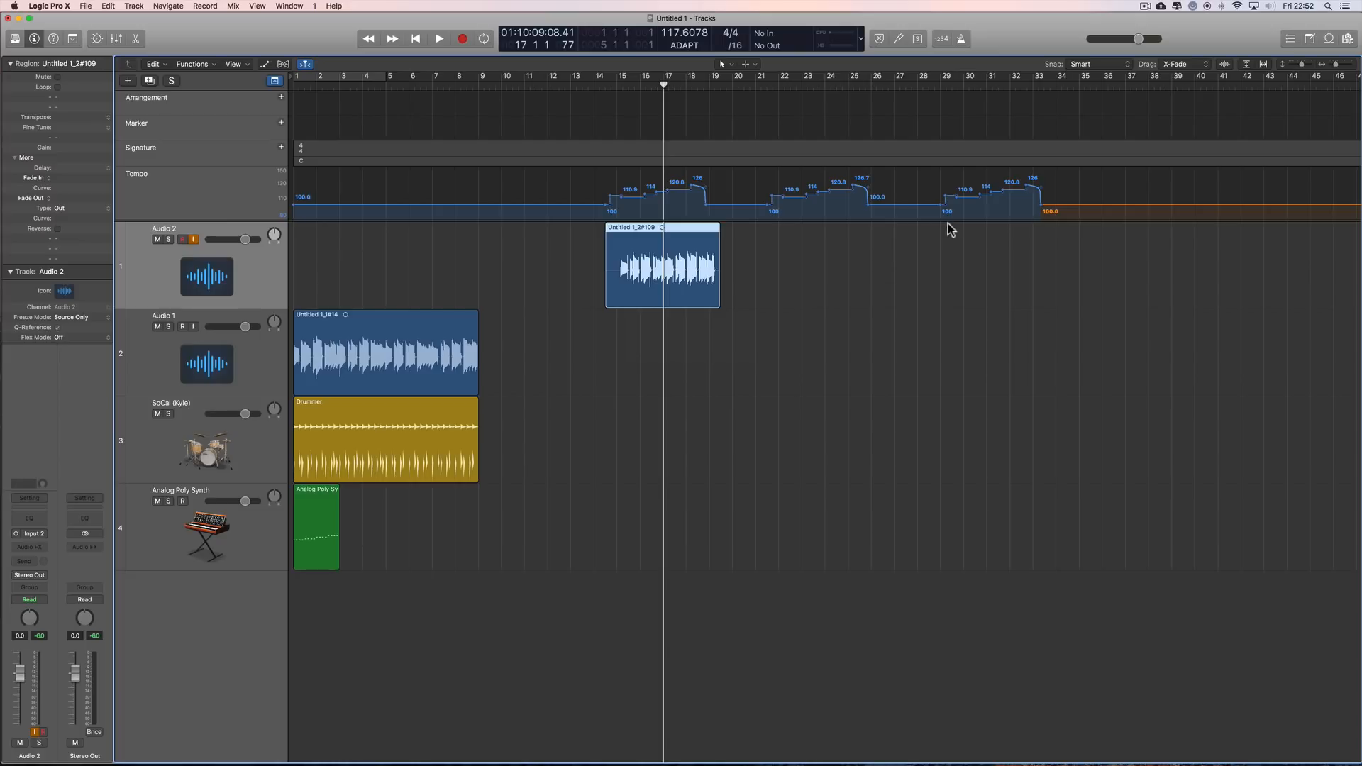
{"action": "key", "text": "super+z"}
{"action": "key", "text": "super+z"}
{"action": "key", "text": "super+z"}
{"action": "key", "text": "super+z"}
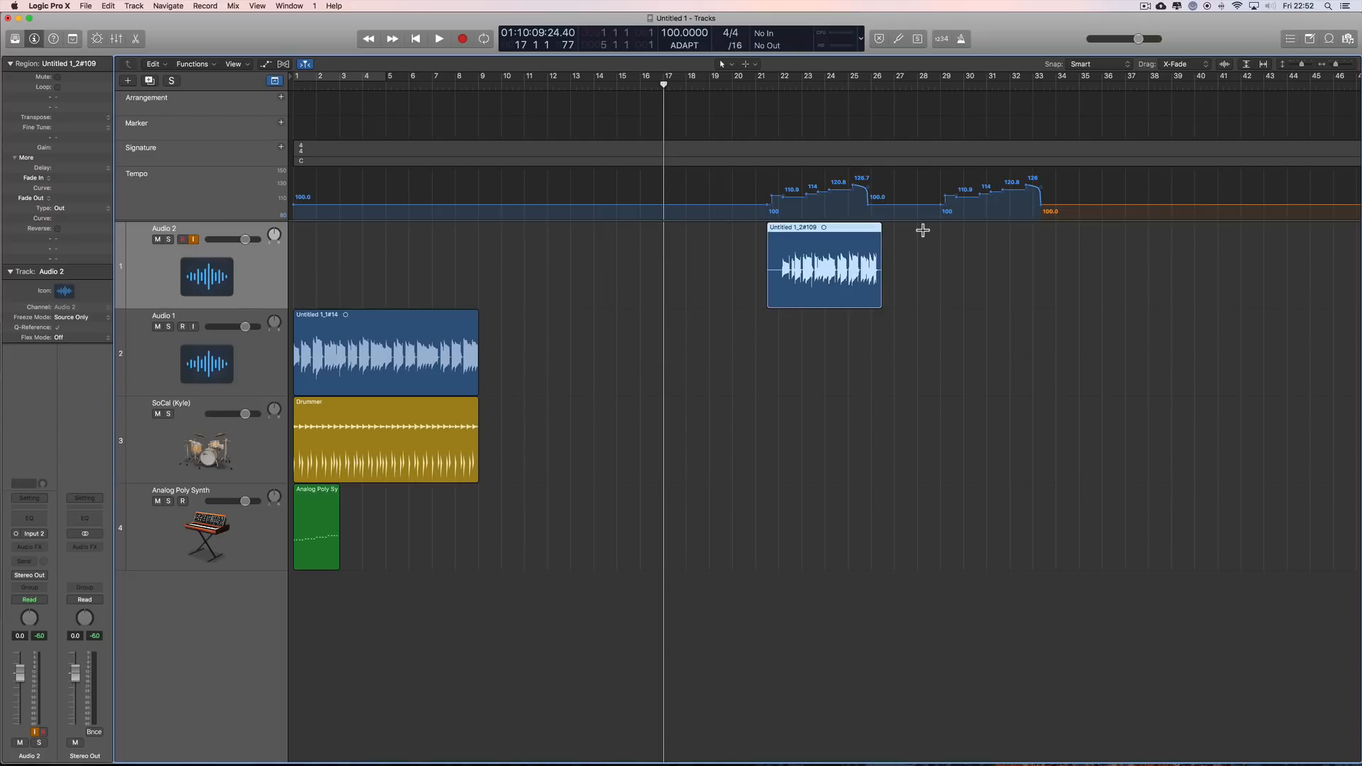
{"action": "key", "text": "super+z"}
{"action": "key", "text": "super+z"}
{"action": "key", "text": "super+z"}
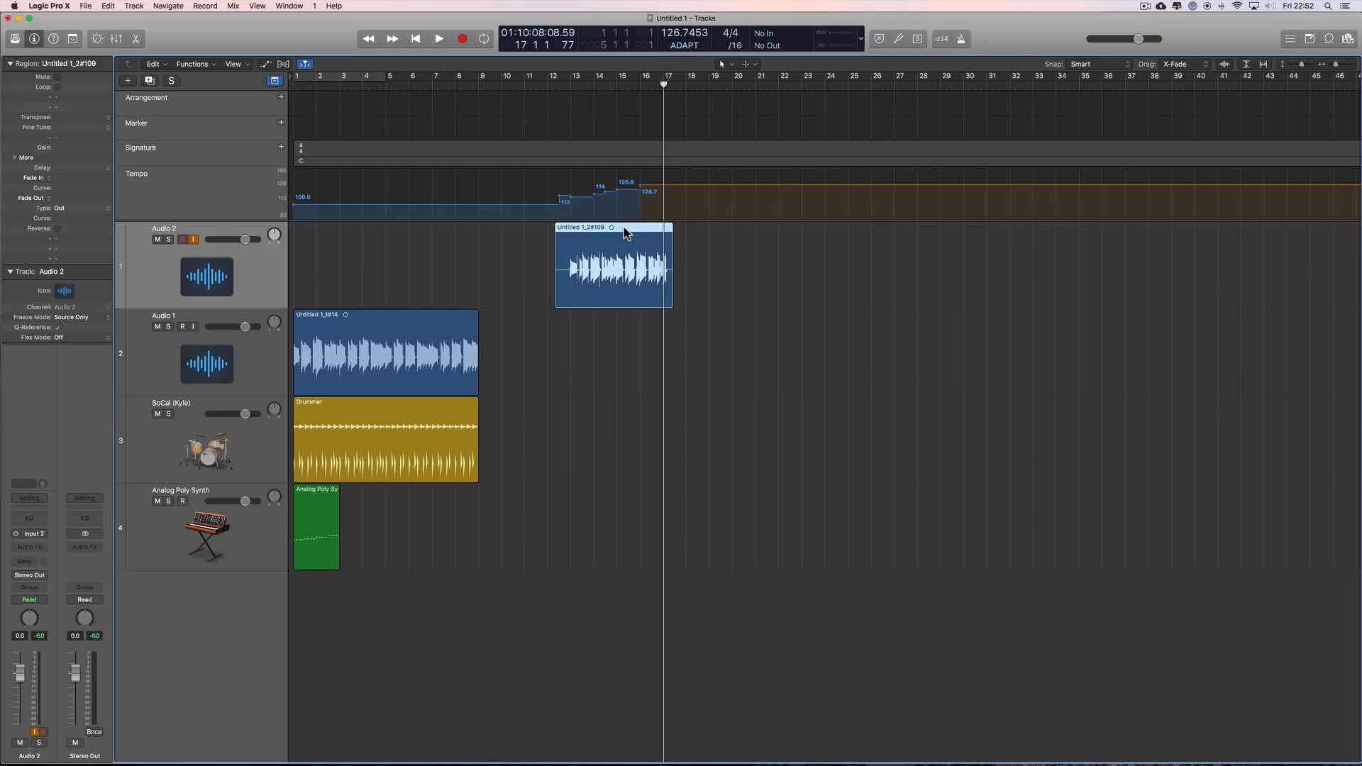
Step: Try the Audio 2 take far along the arrangement at about bars 34 and 39, then at about bar 19, undo all moves and deselect it
{"action": "left_click_drag", "start_coordinate": [624, 227], "coordinate": [1140, 228]}
{"action": "scroll", "coordinate": [1107, 297], "scroll_direction": "right", "scroll_amount": 2}
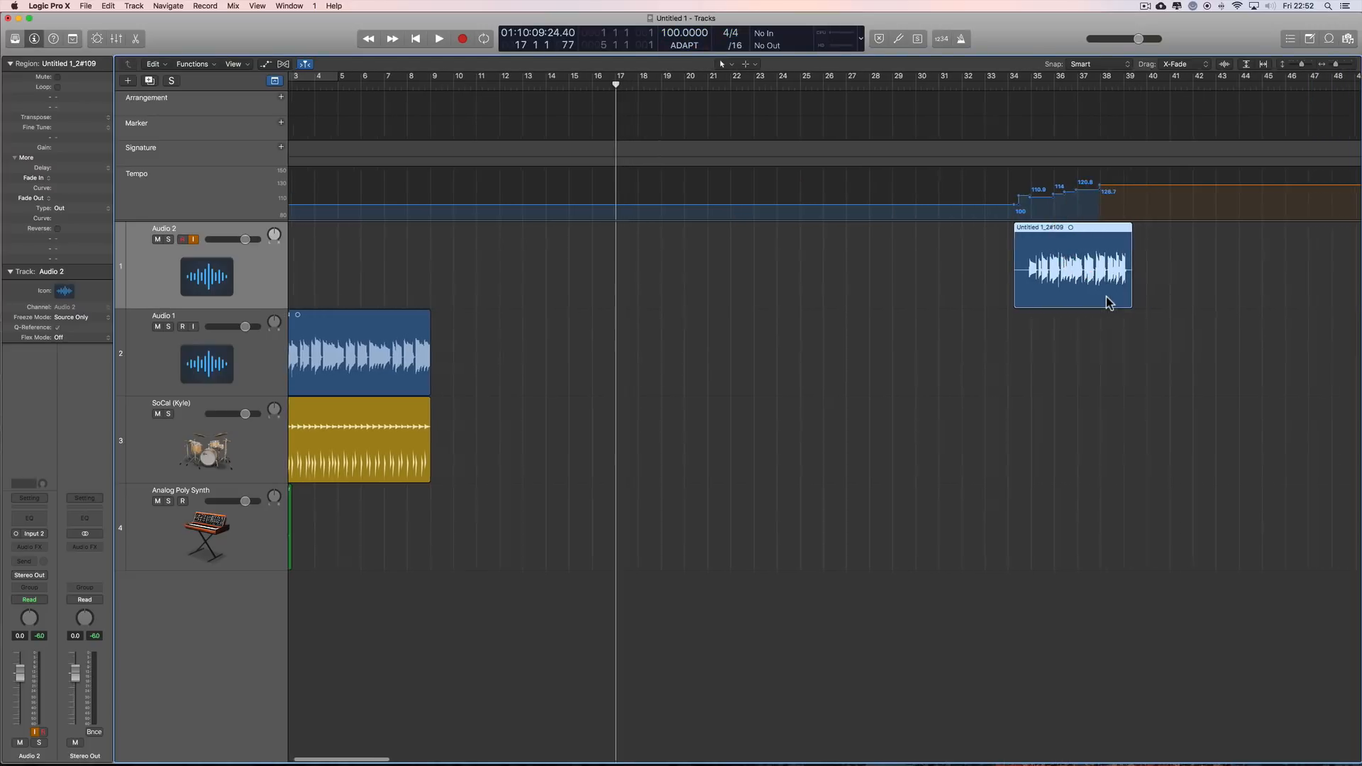
{"action": "scroll", "coordinate": [1029, 283], "scroll_direction": "right", "scroll_amount": 5}
{"action": "mouse_move", "coordinate": [877, 234]}
{"action": "left_mouse_down"}
{"action": "mouse_move", "coordinate": [1110, 229]}
{"action": "mouse_move", "coordinate": [859, 231]}
{"action": "left_mouse_up"}
{"action": "left_click_drag", "start_coordinate": [871, 228], "coordinate": [539, 246]}
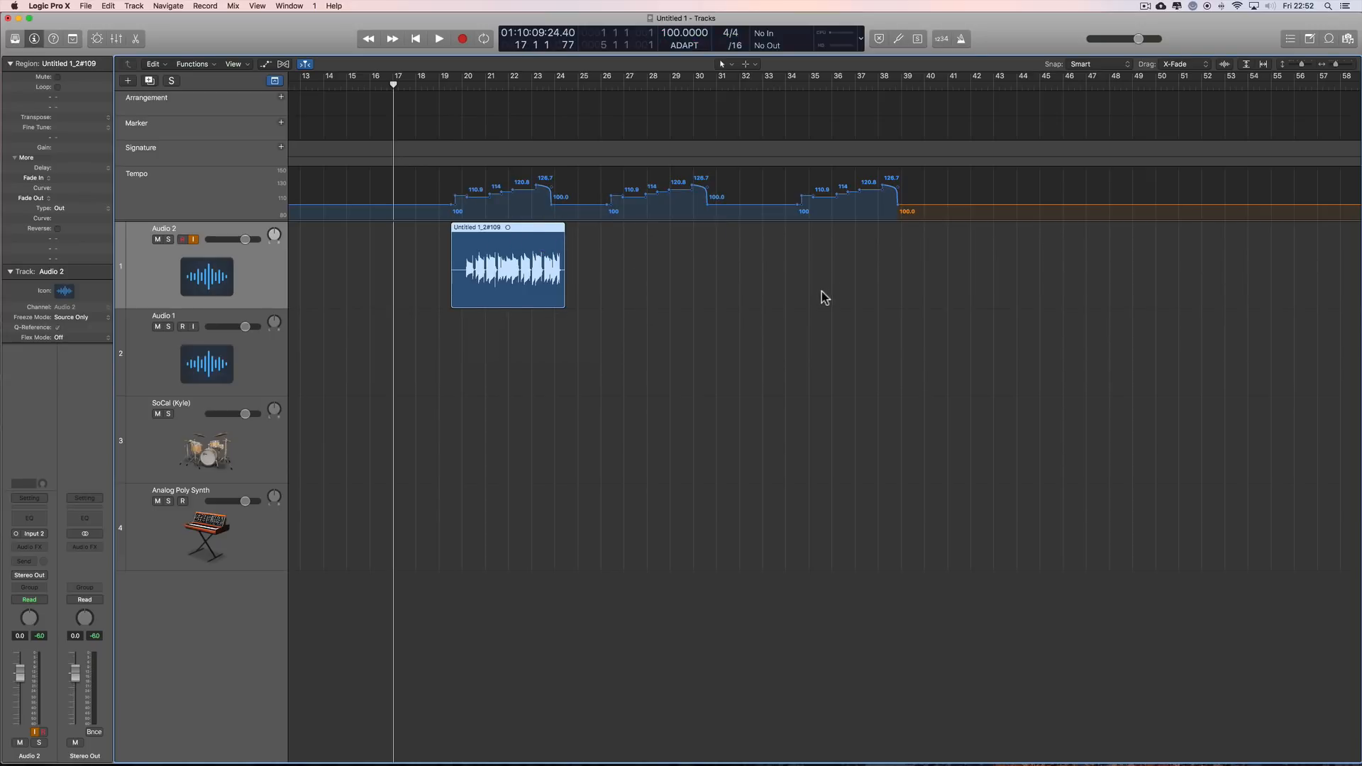
{"action": "key", "text": "super+z"}
{"action": "key", "text": "super+z"}
{"action": "key", "text": "super+z"}
{"action": "key", "text": "super+z"}
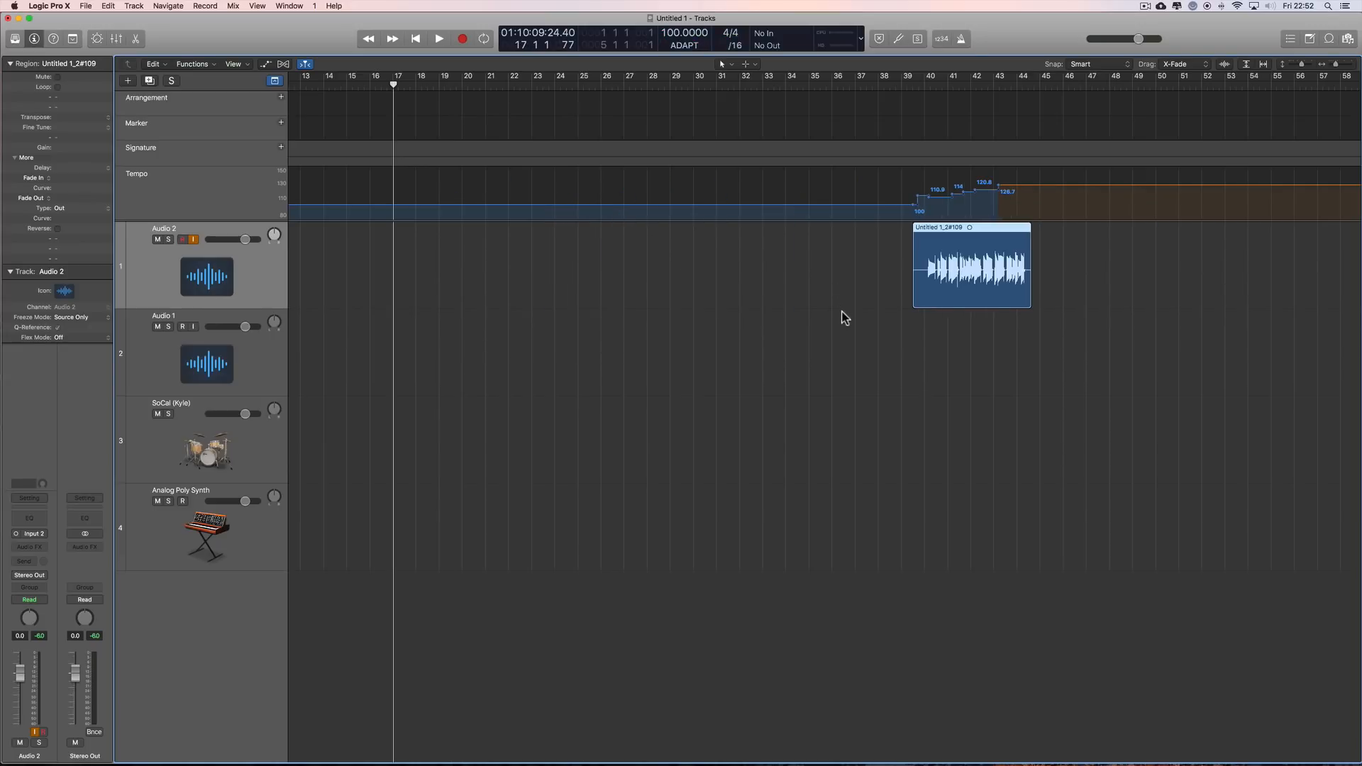
{"action": "scroll", "coordinate": [836, 317], "scroll_direction": "left", "scroll_amount": 5}
{"action": "key", "text": "super+z"}
{"action": "key", "text": "super+z"}
{"action": "key", "text": "super+z"}
{"action": "key", "text": "super+z"}
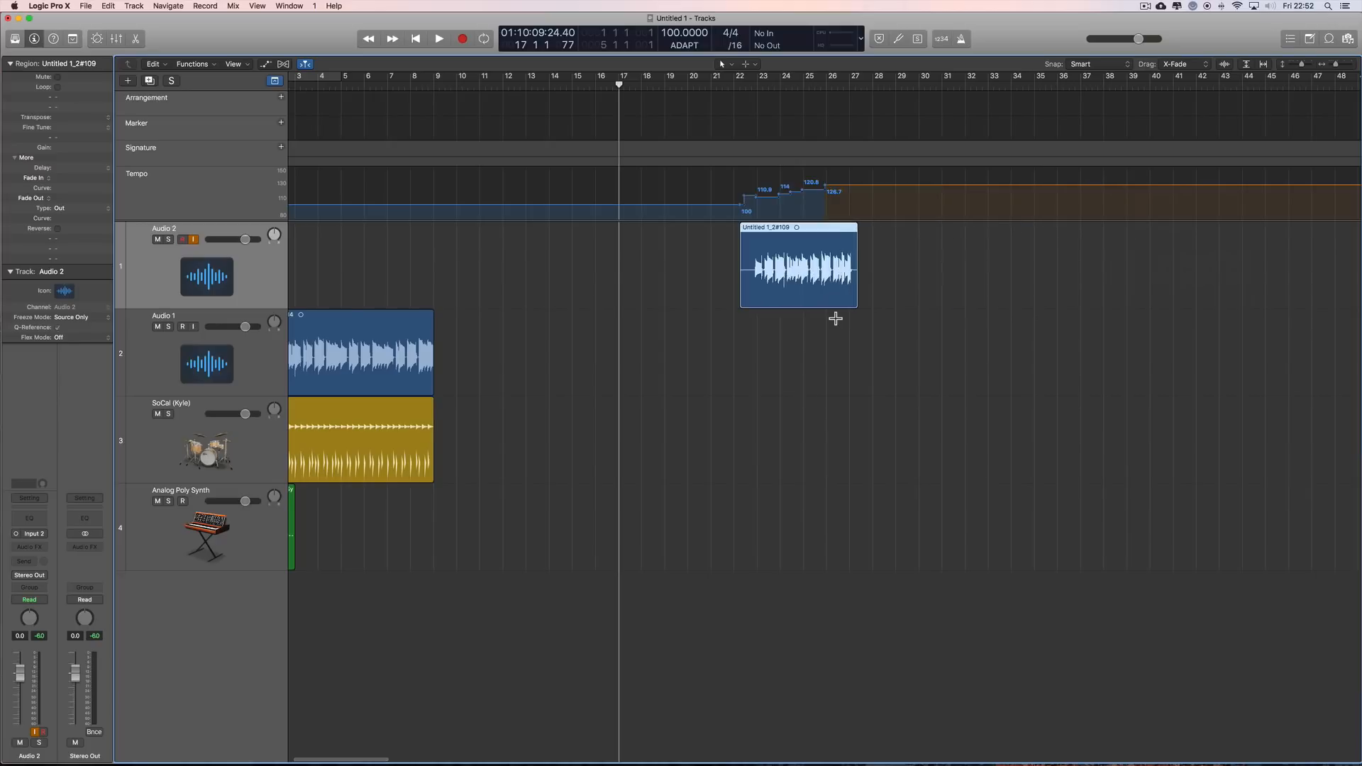
{"action": "scroll", "coordinate": [775, 301], "scroll_direction": "left", "scroll_amount": 1}
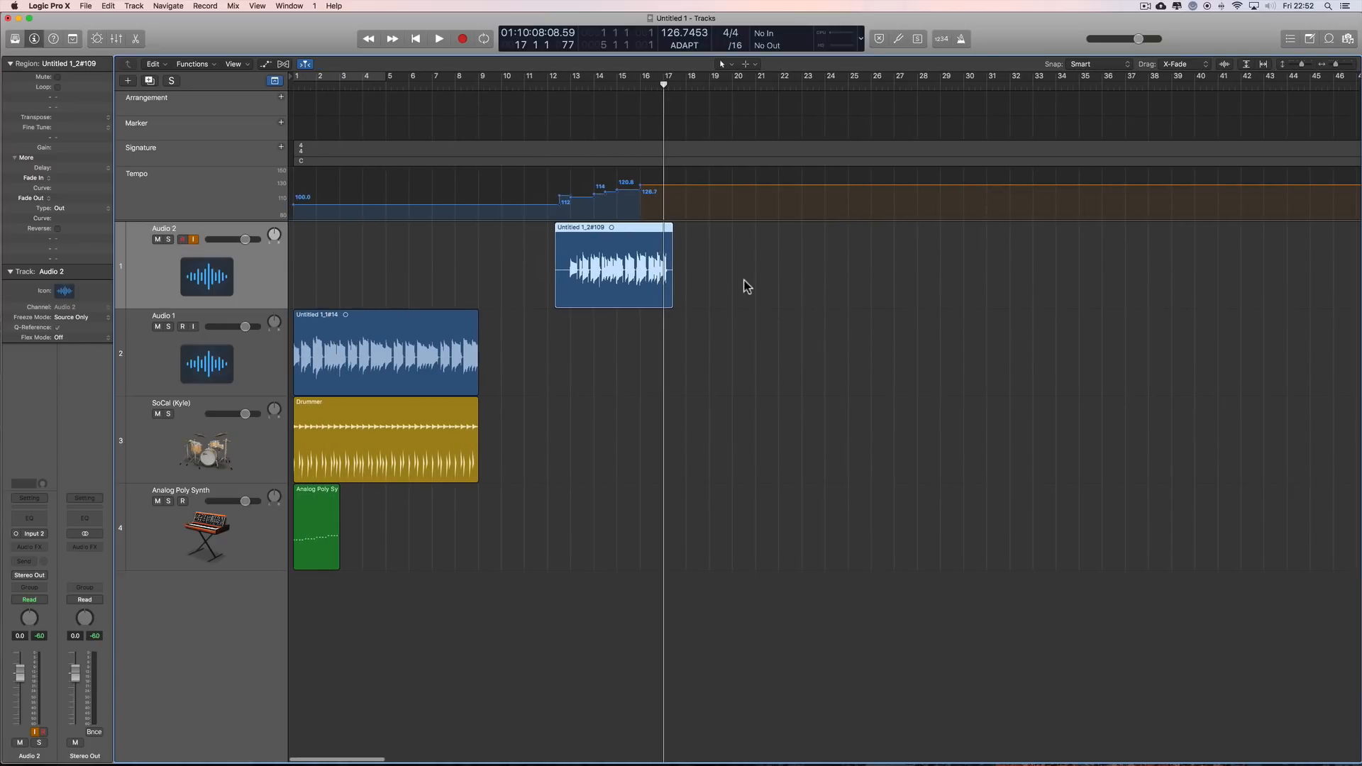
{"action": "left_click", "coordinate": [744, 282]}
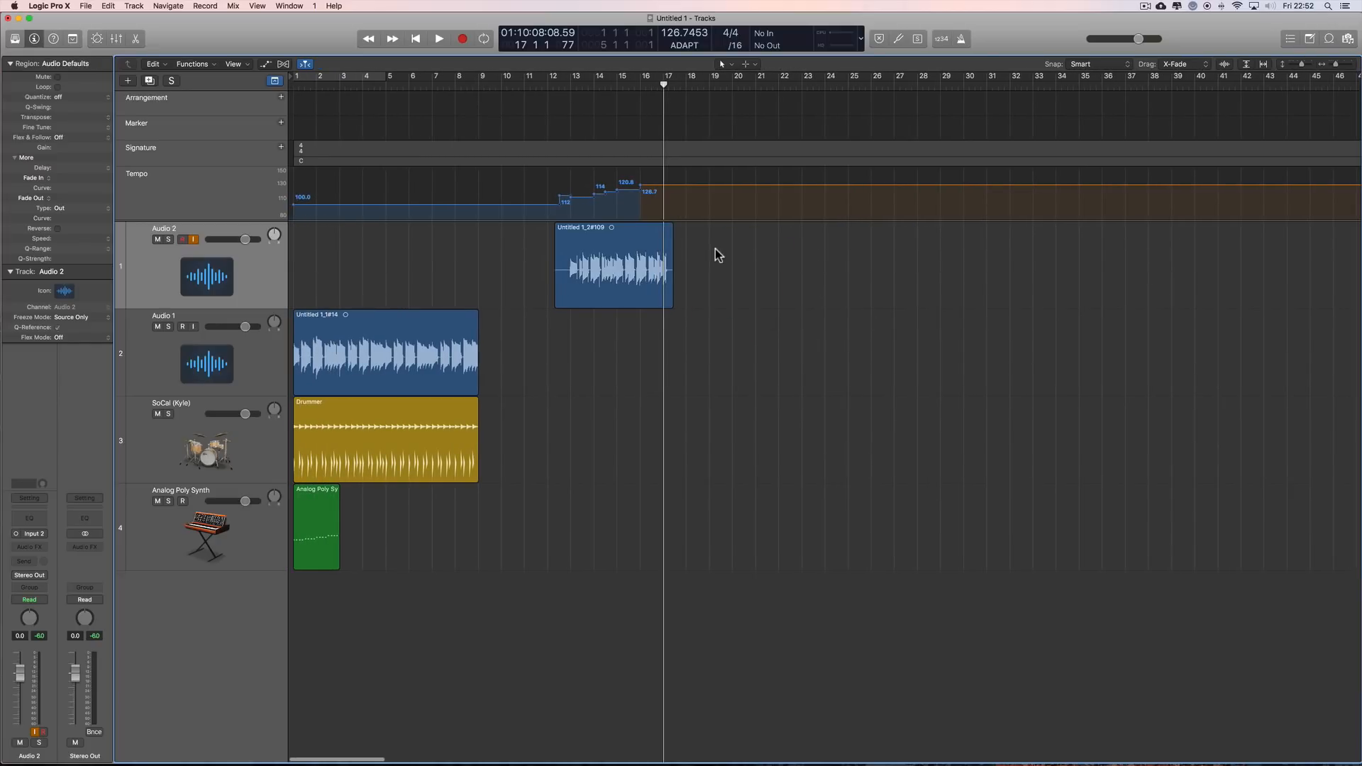
Step: Try moving the Audio 2 take to about bar 2, above the Audio 1 region, and return it to about bar 12
{"action": "left_click", "coordinate": [634, 235]}
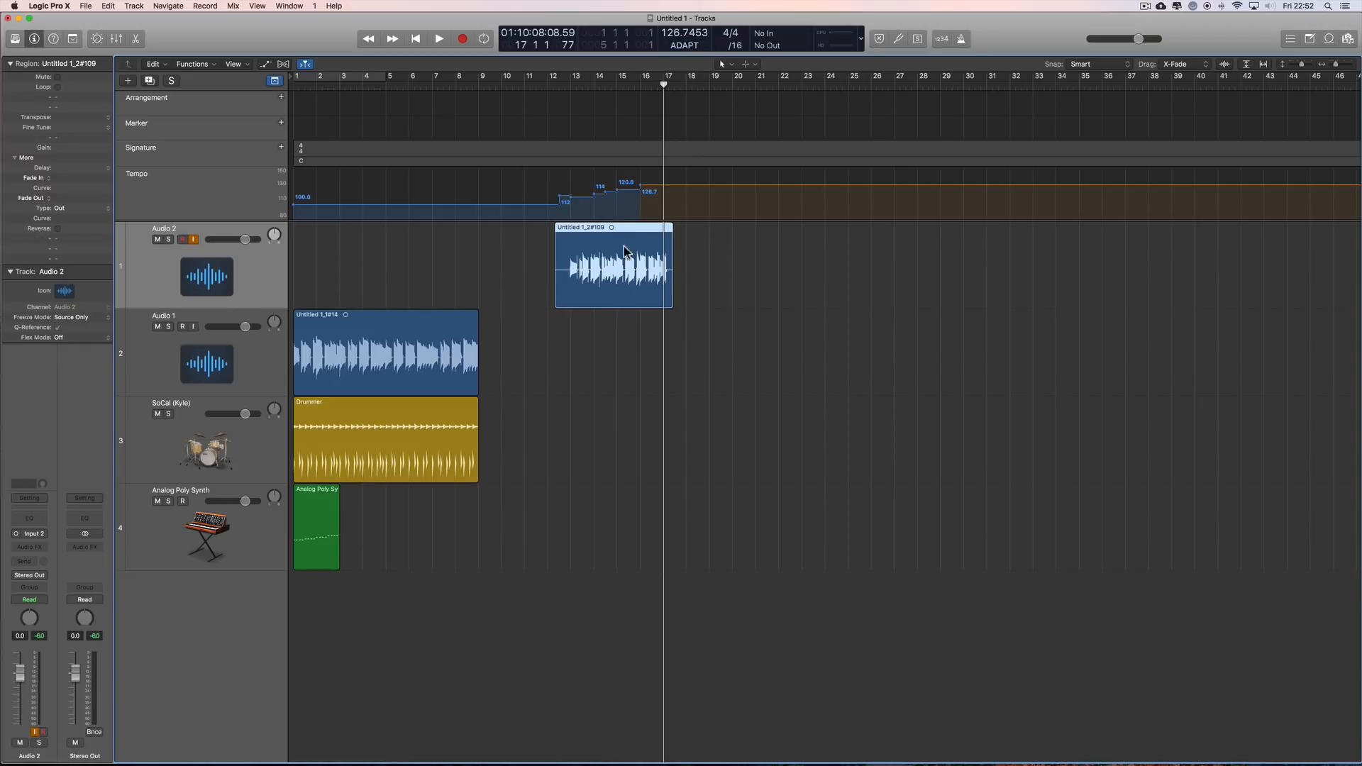
{"action": "mouse_move", "coordinate": [635, 233]}
{"action": "left_mouse_down"}
{"action": "mouse_move", "coordinate": [415, 233]}
{"action": "mouse_move", "coordinate": [637, 232]}
{"action": "left_mouse_up"}
{"action": "left_click", "coordinate": [329, 329]}
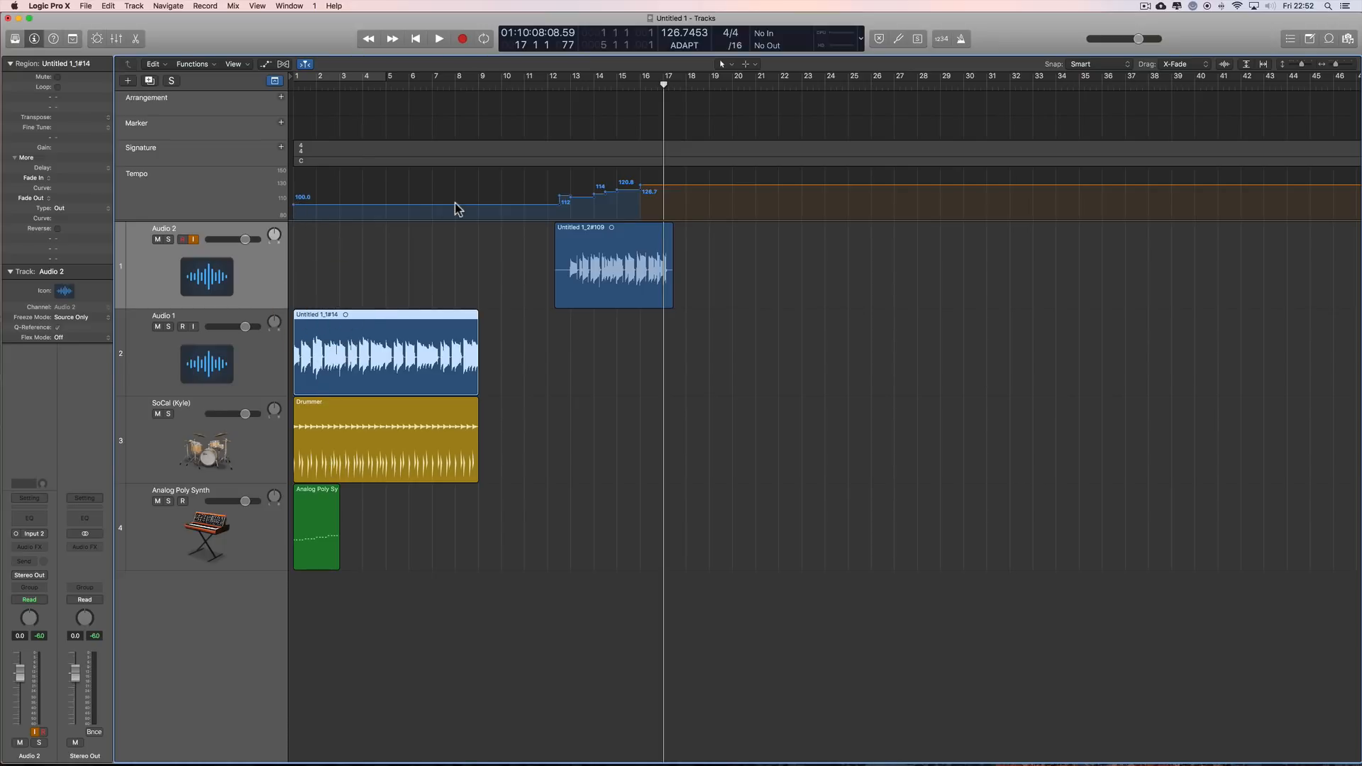
{"action": "left_click_drag", "start_coordinate": [623, 240], "coordinate": [395, 242]}
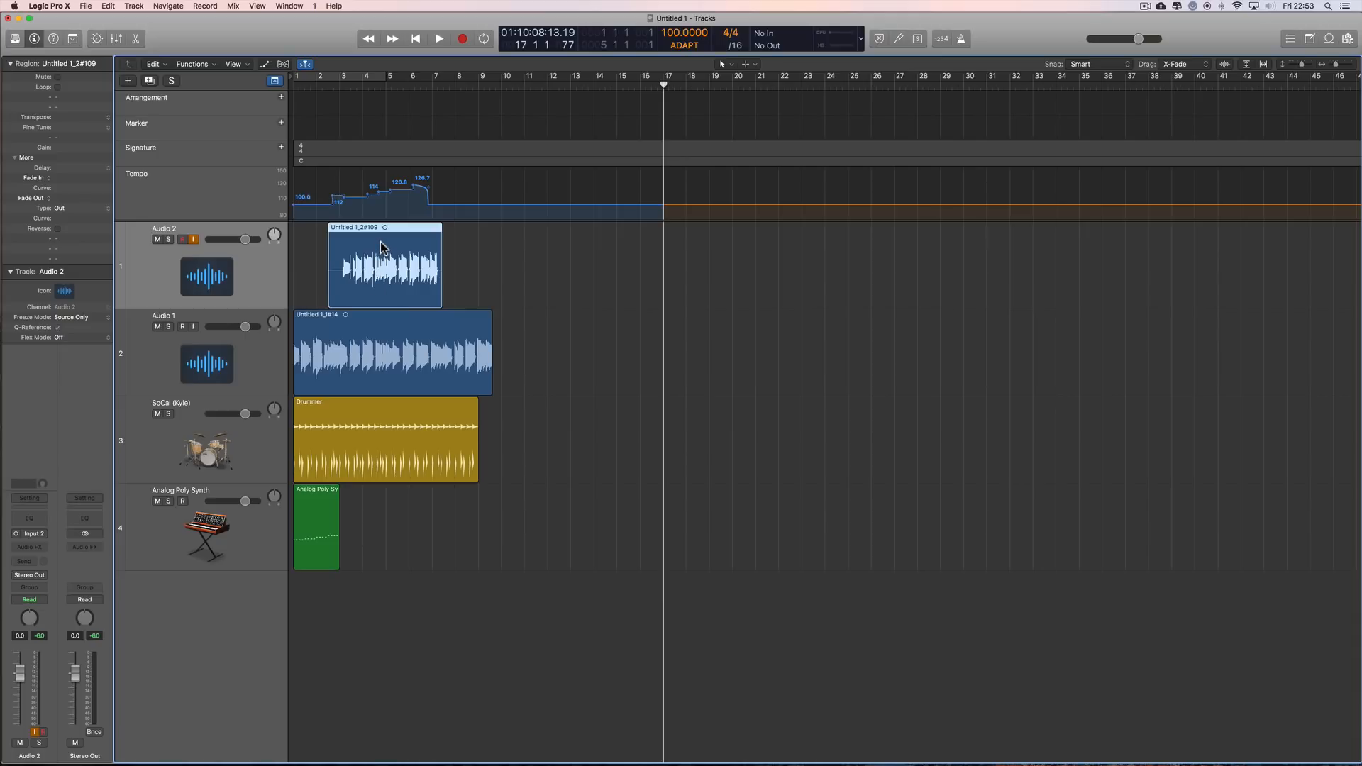
{"action": "left_click_drag", "start_coordinate": [381, 243], "coordinate": [608, 244]}
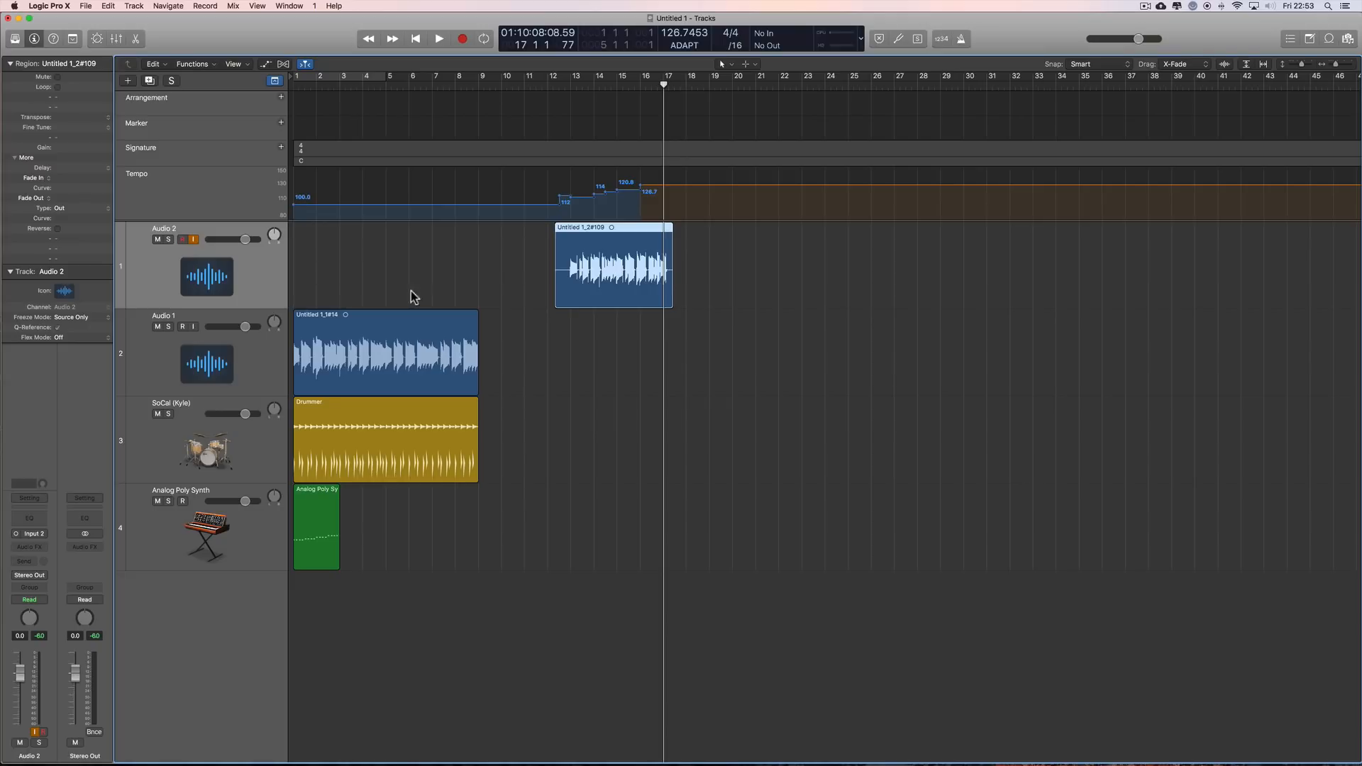
Step: Try the Audio 1 region at bar 11, the Audio 2 take at about bar 2, and Audio 1 at bar 11 again, undoing each move
{"action": "left_click_drag", "start_coordinate": [355, 317], "coordinate": [587, 334]}
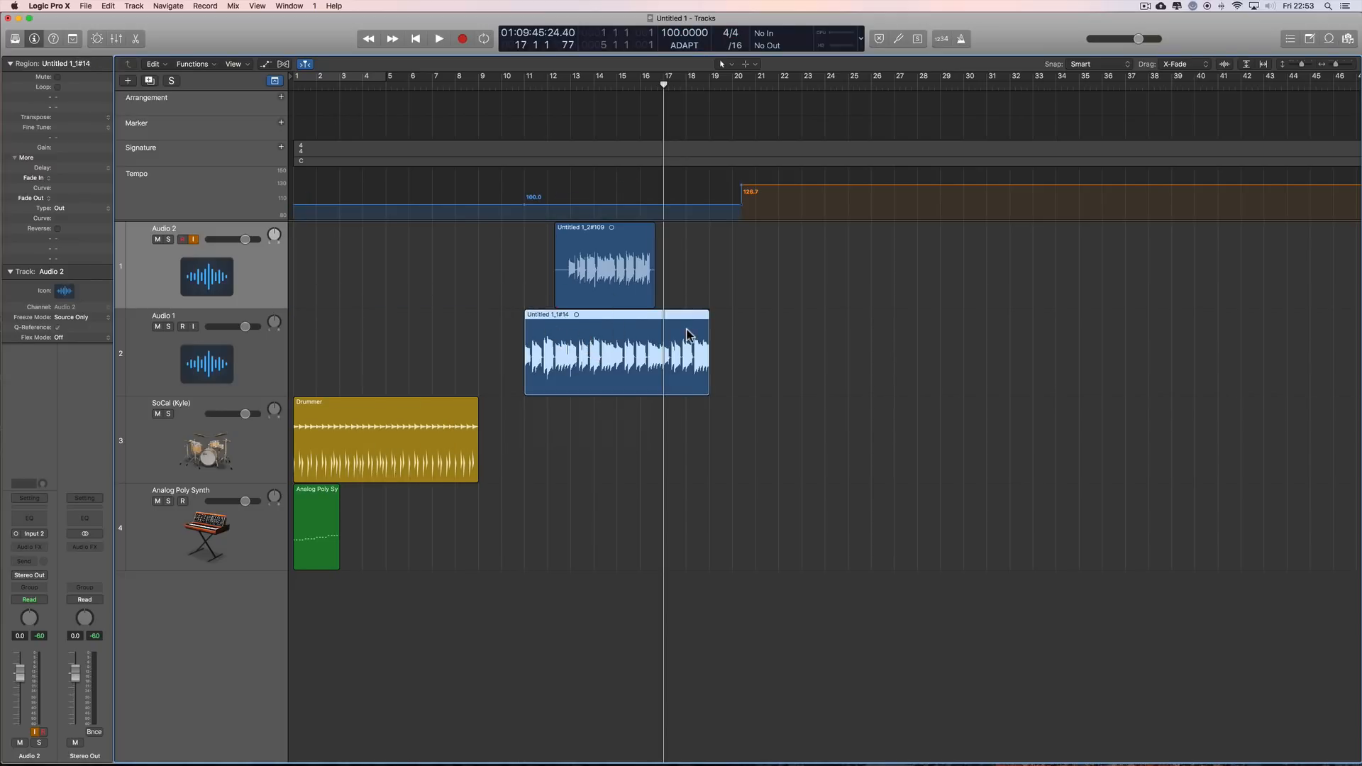
{"action": "key", "text": "super+z"}
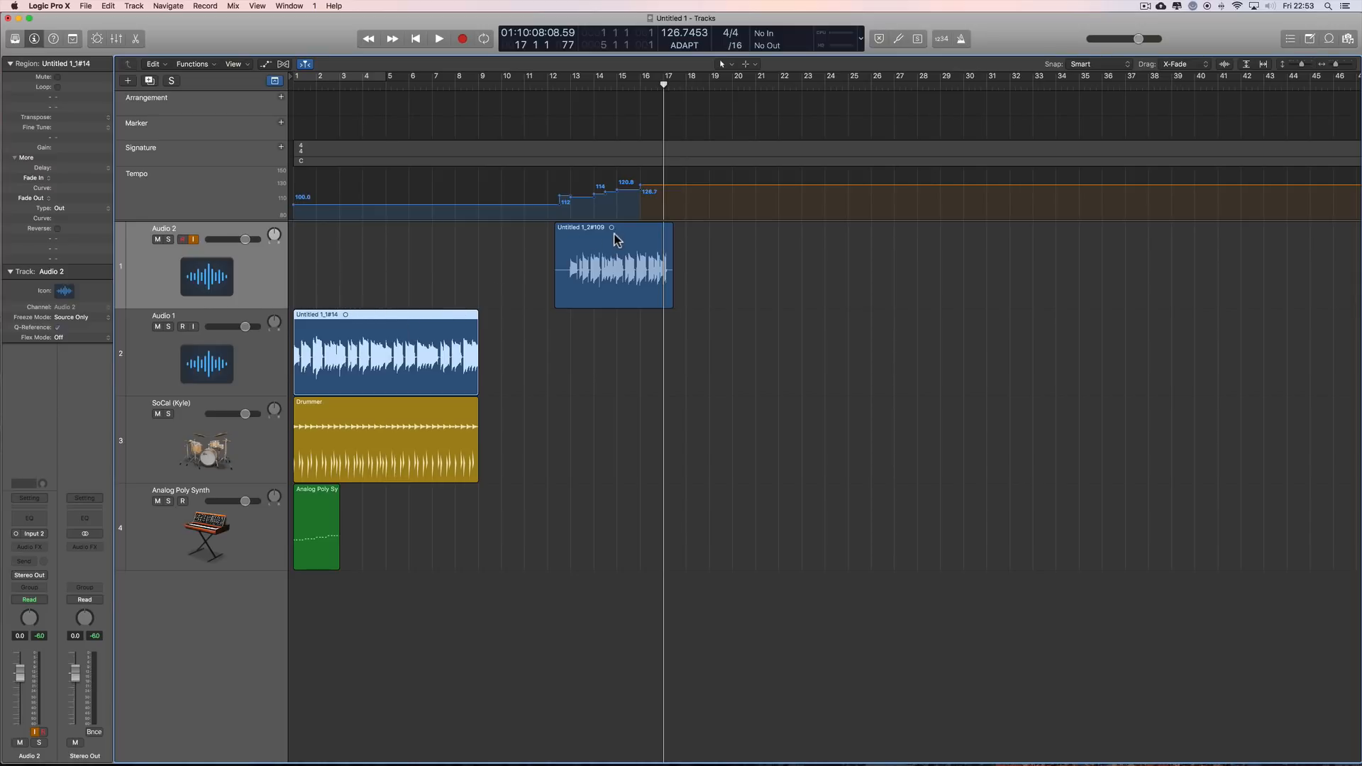
{"action": "left_click_drag", "start_coordinate": [615, 240], "coordinate": [381, 233]}
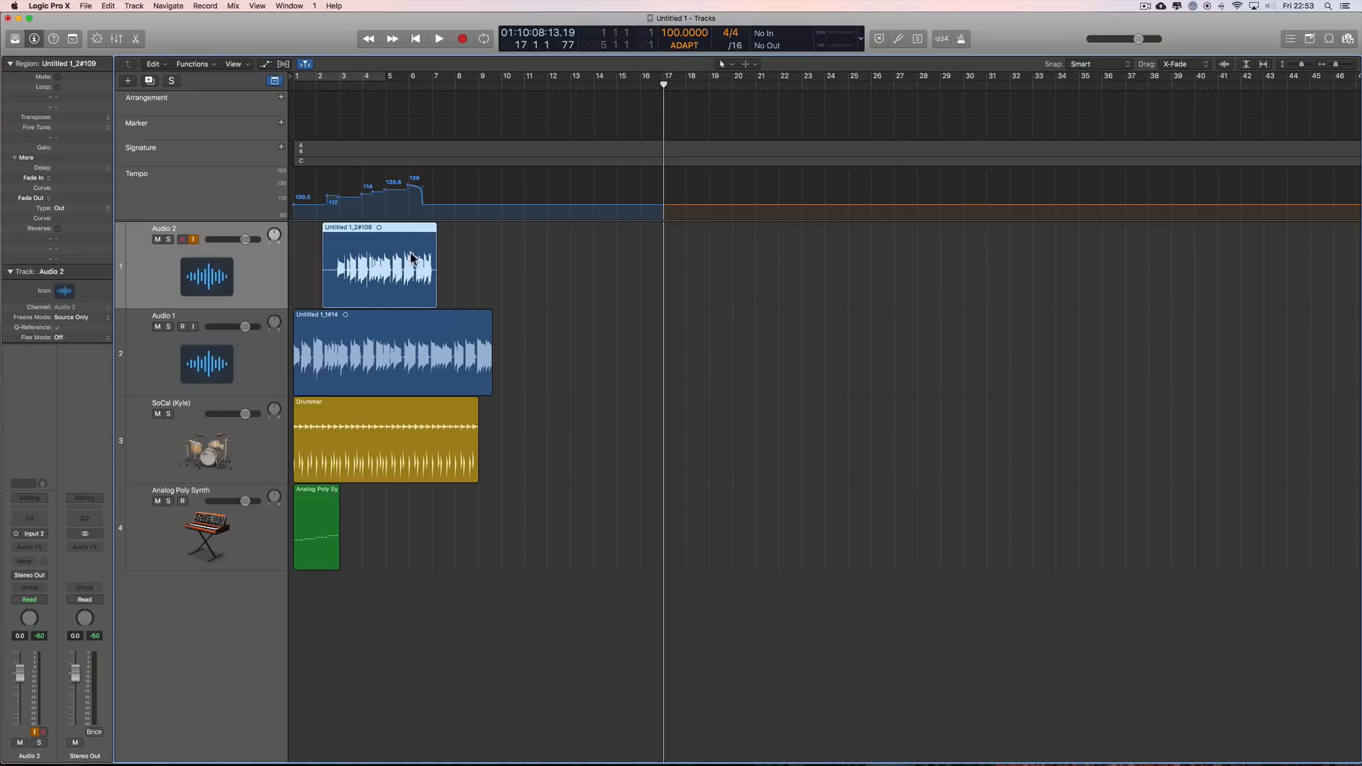
{"action": "key", "text": "super+z"}
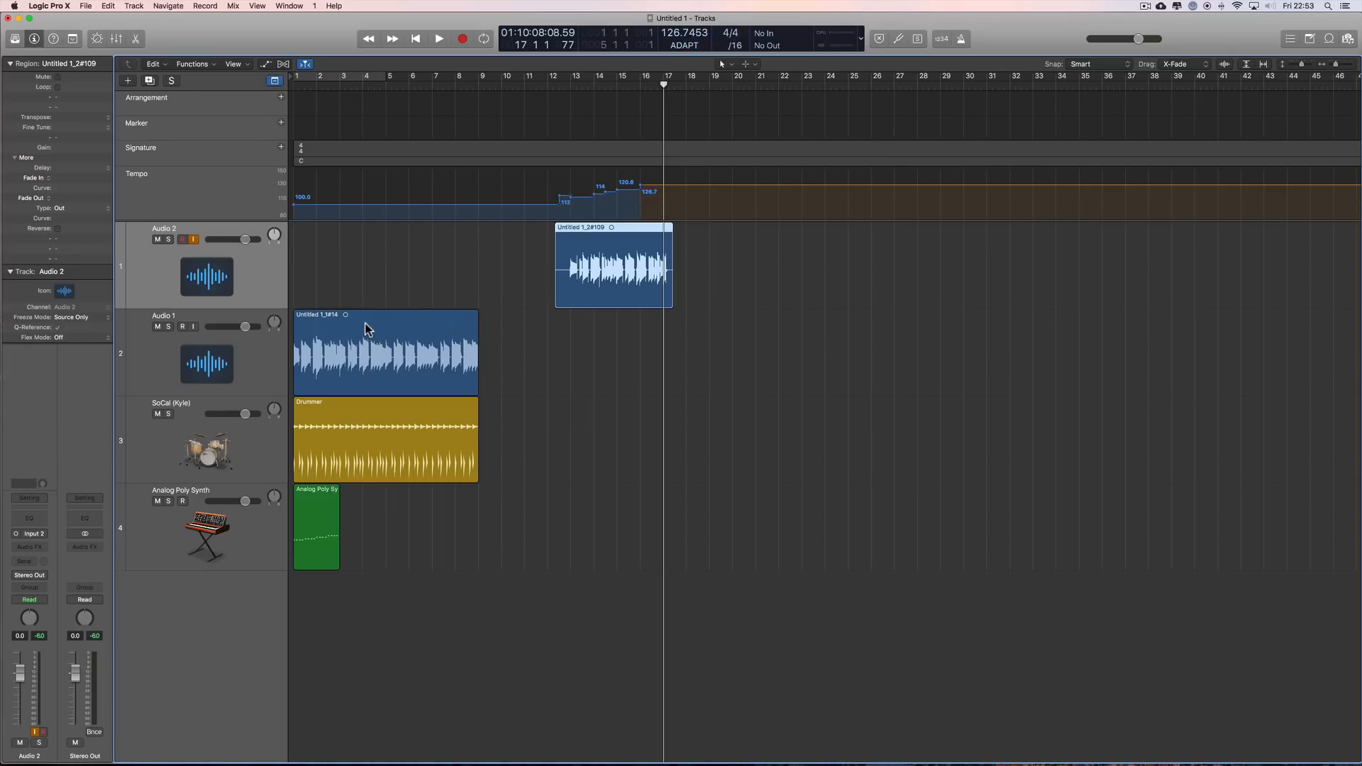
{"action": "left_click_drag", "start_coordinate": [366, 329], "coordinate": [598, 341]}
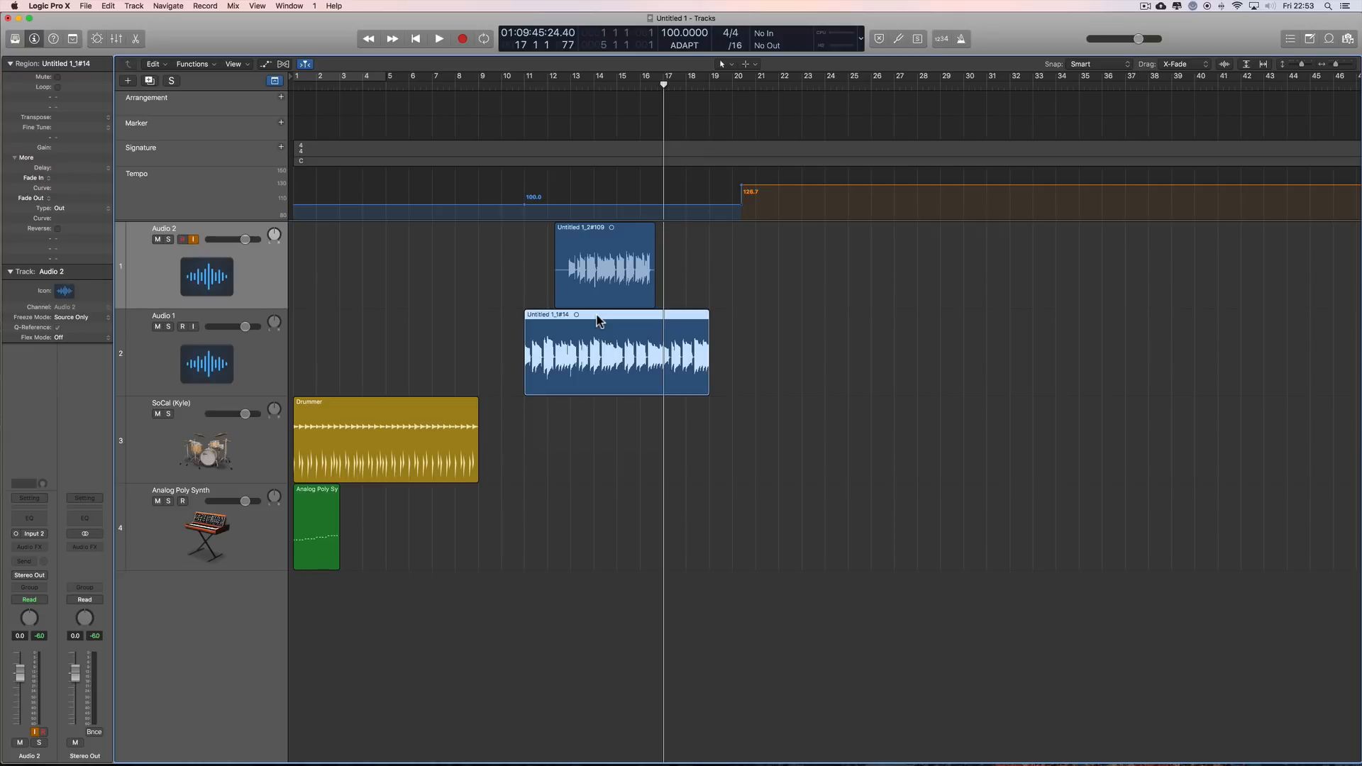
{"action": "key", "text": "super+z"}
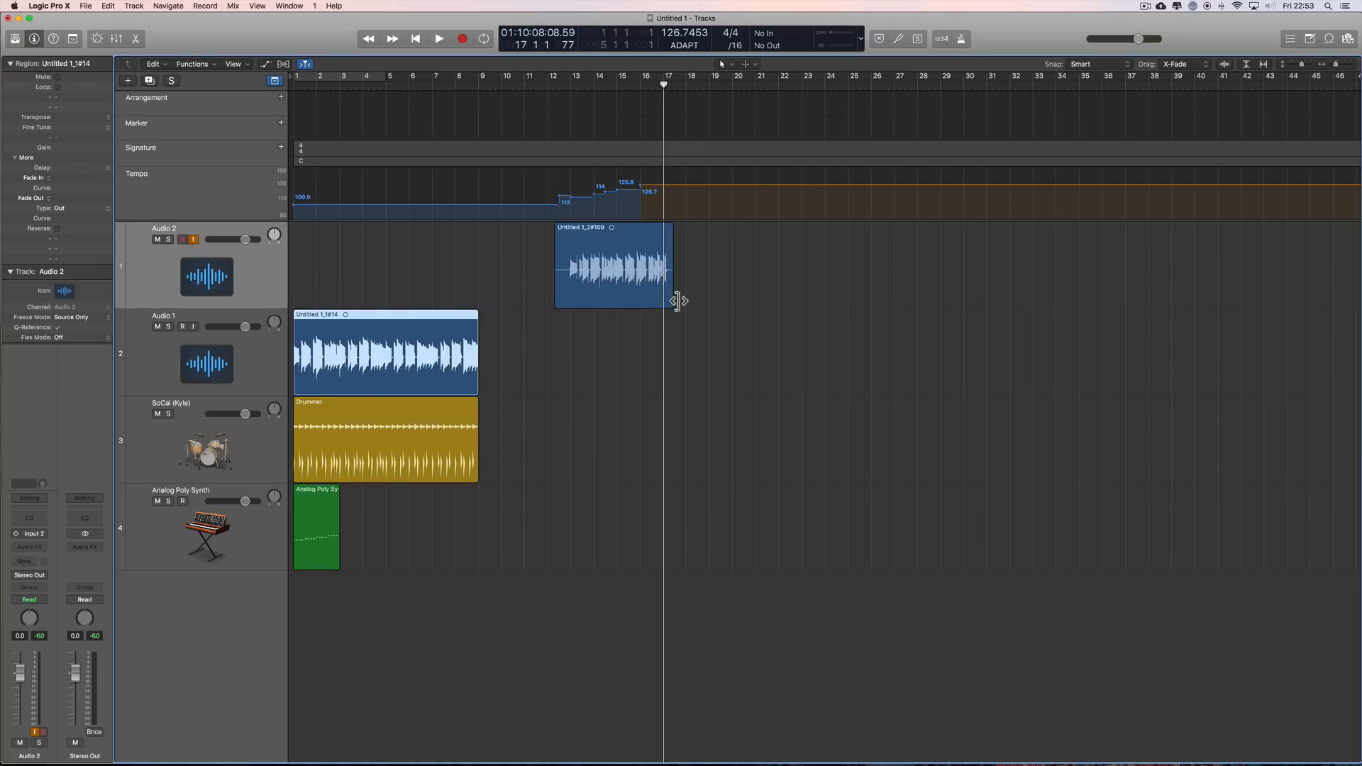
{"action": "left_click", "coordinate": [738, 305]}
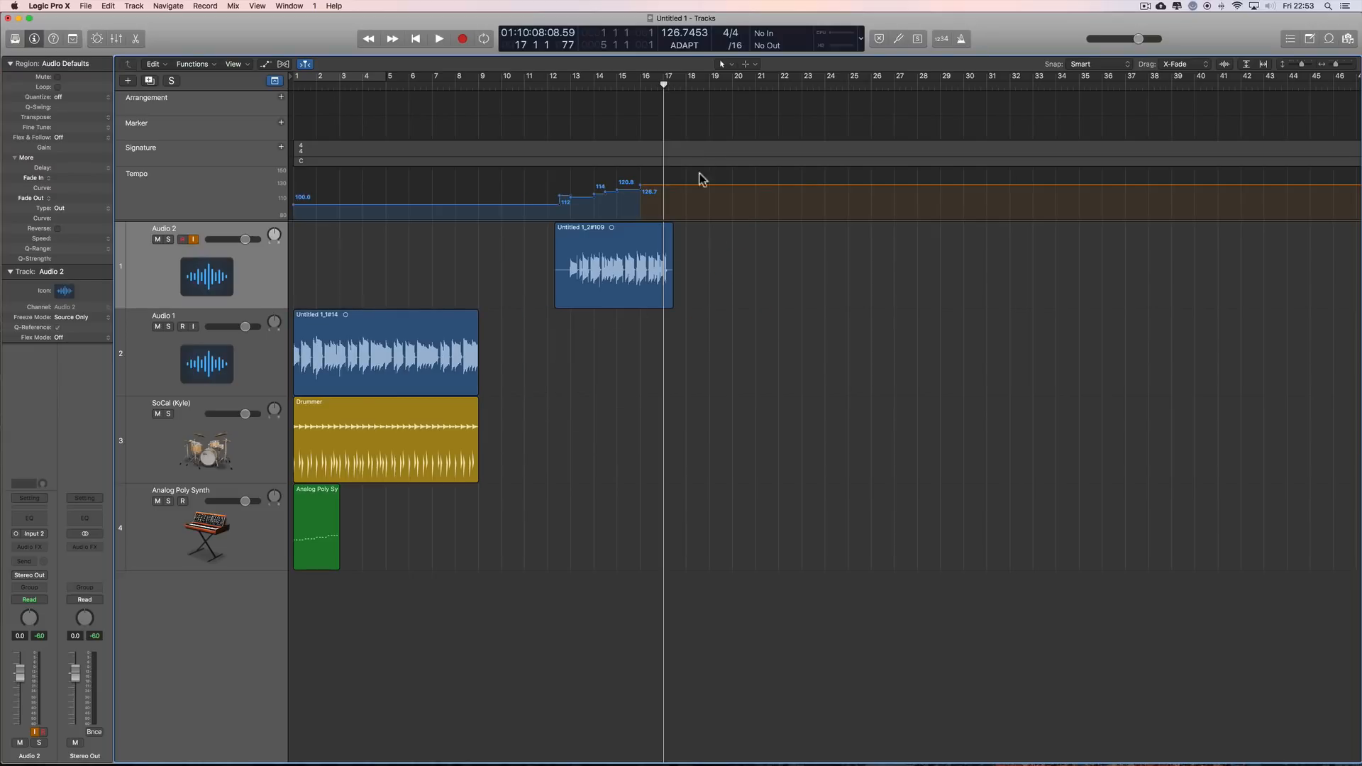
Step: Try the Audio 2 take at about bars 34, 23 and 15, undo all the moves and deselect the region
{"action": "left_click_drag", "start_coordinate": [613, 231], "coordinate": [702, 228]}
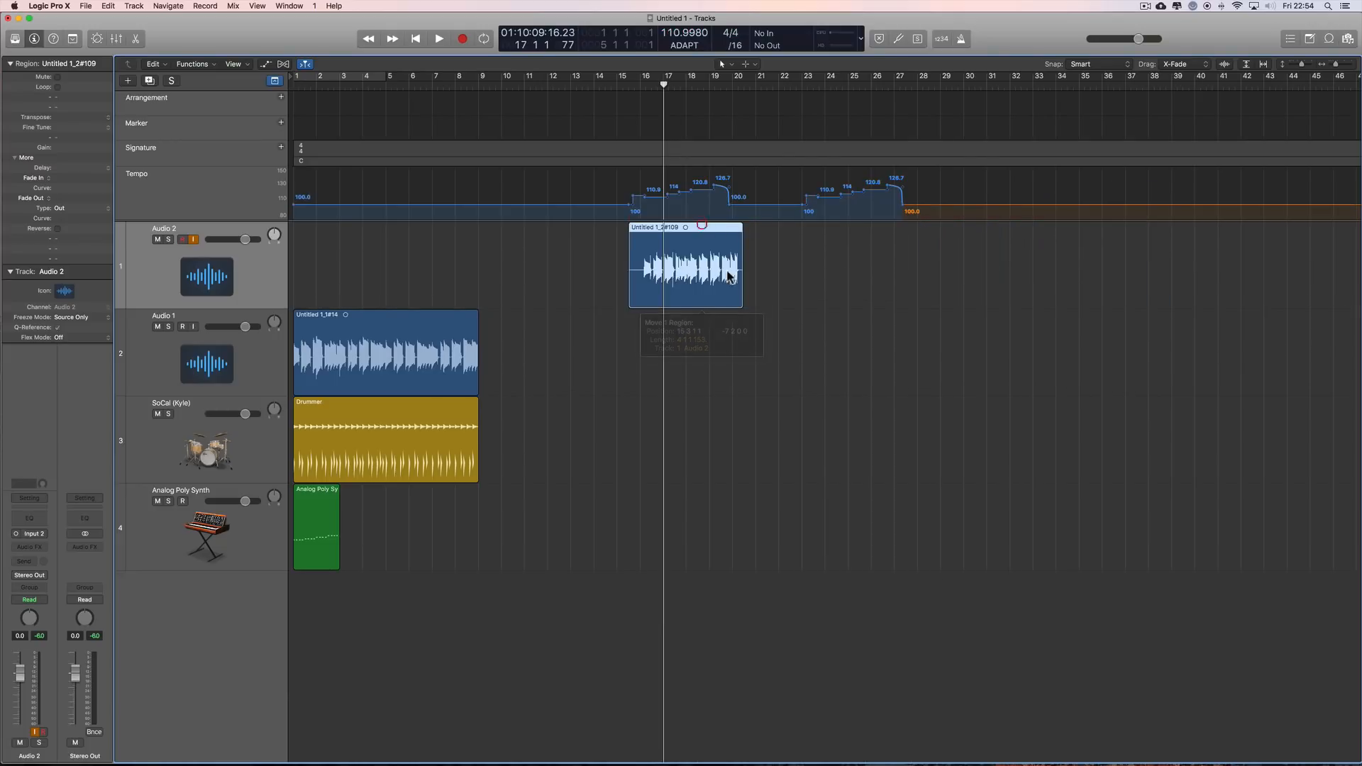
{"action": "key", "text": "super+z"}
{"action": "key", "text": "super+z"}
{"action": "key", "text": "super+z"}
{"action": "key", "text": "super+z"}
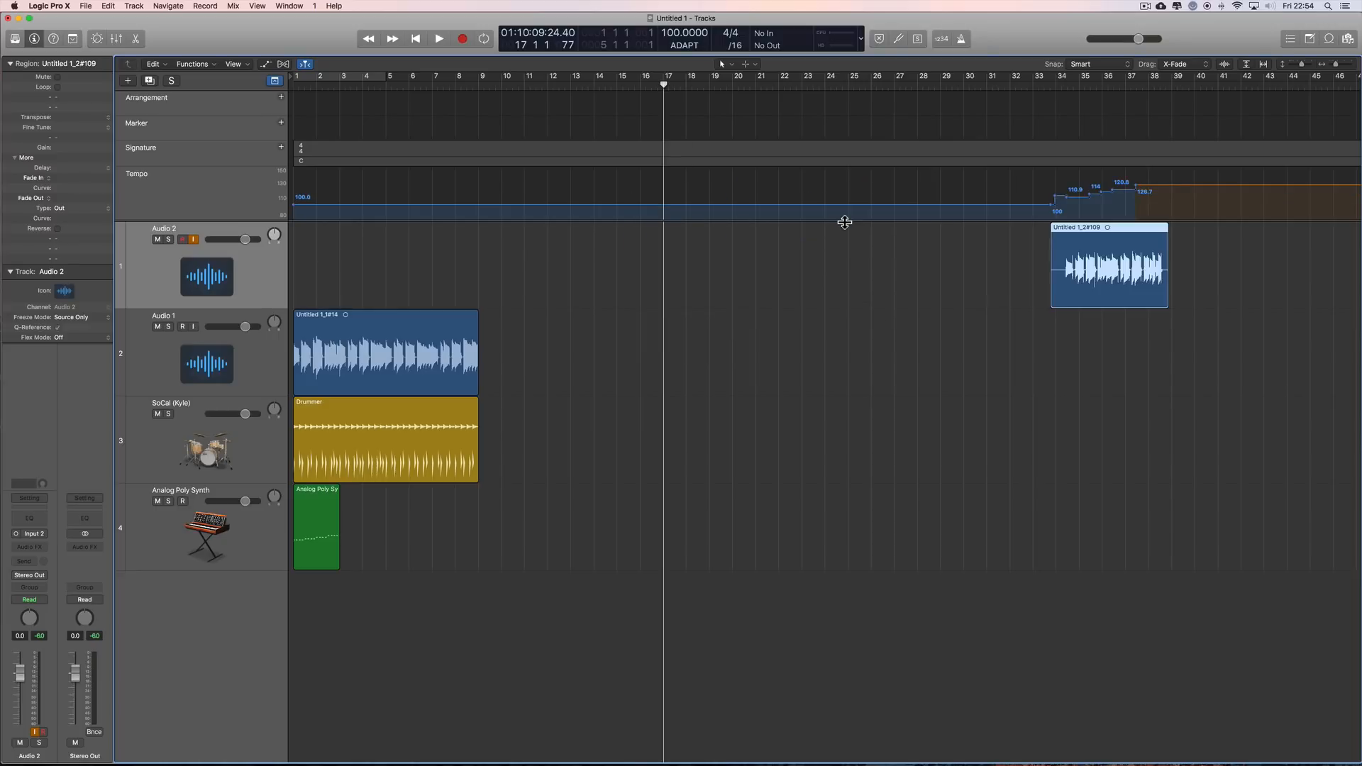
{"action": "key", "text": "super+z"}
{"action": "key", "text": "super+z"}
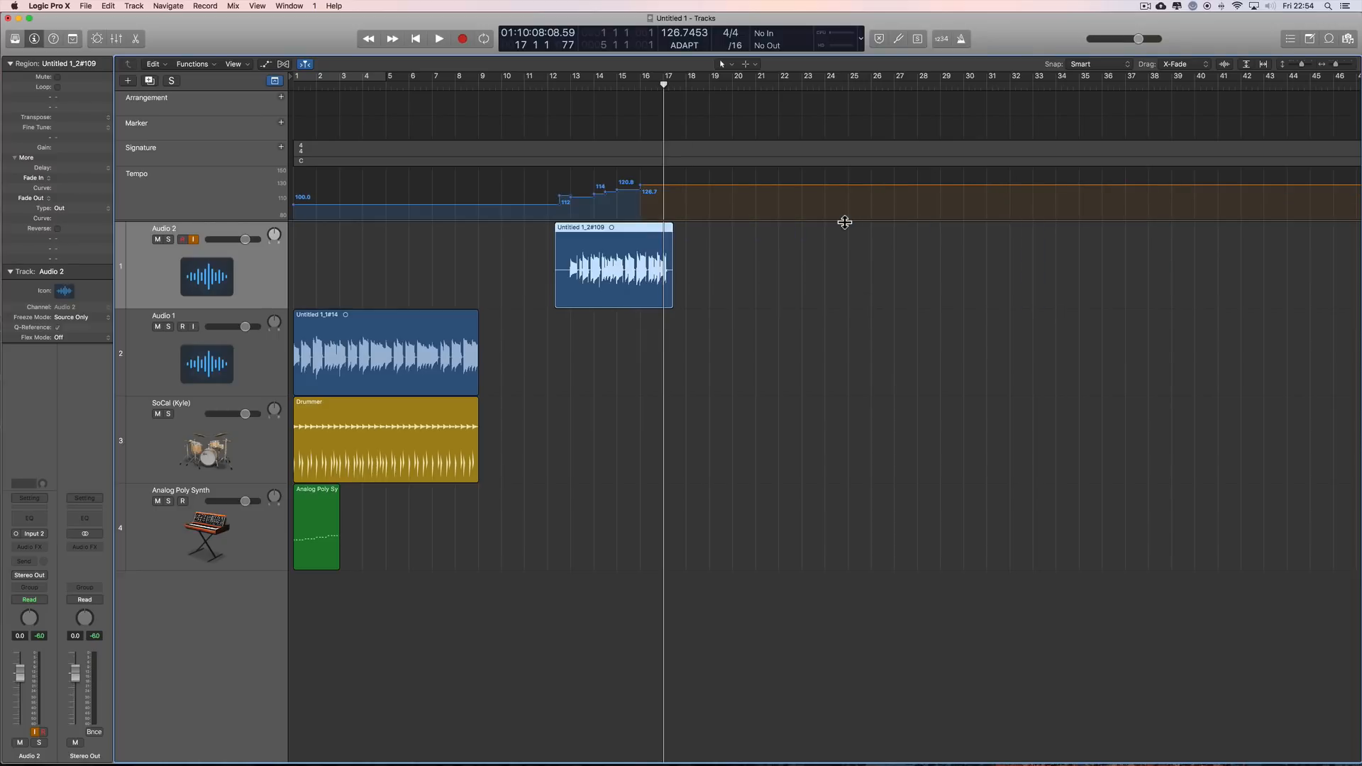
{"action": "left_click", "coordinate": [727, 262]}
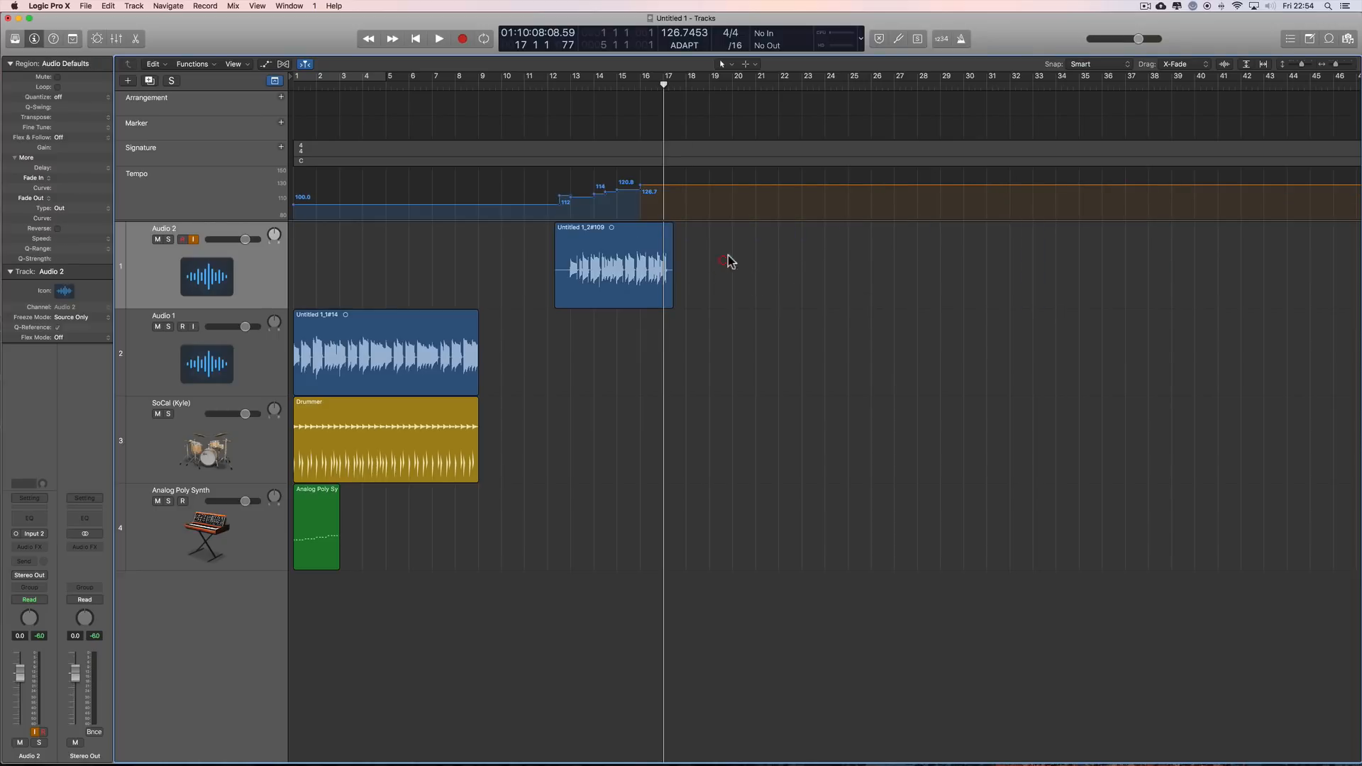
Step: Switch the project tempo mode to AUTO
{"action": "left_click", "coordinate": [690, 45]}
{"action": "left_click", "coordinate": [772, 326]}
{"action": "left_click", "coordinate": [685, 46]}
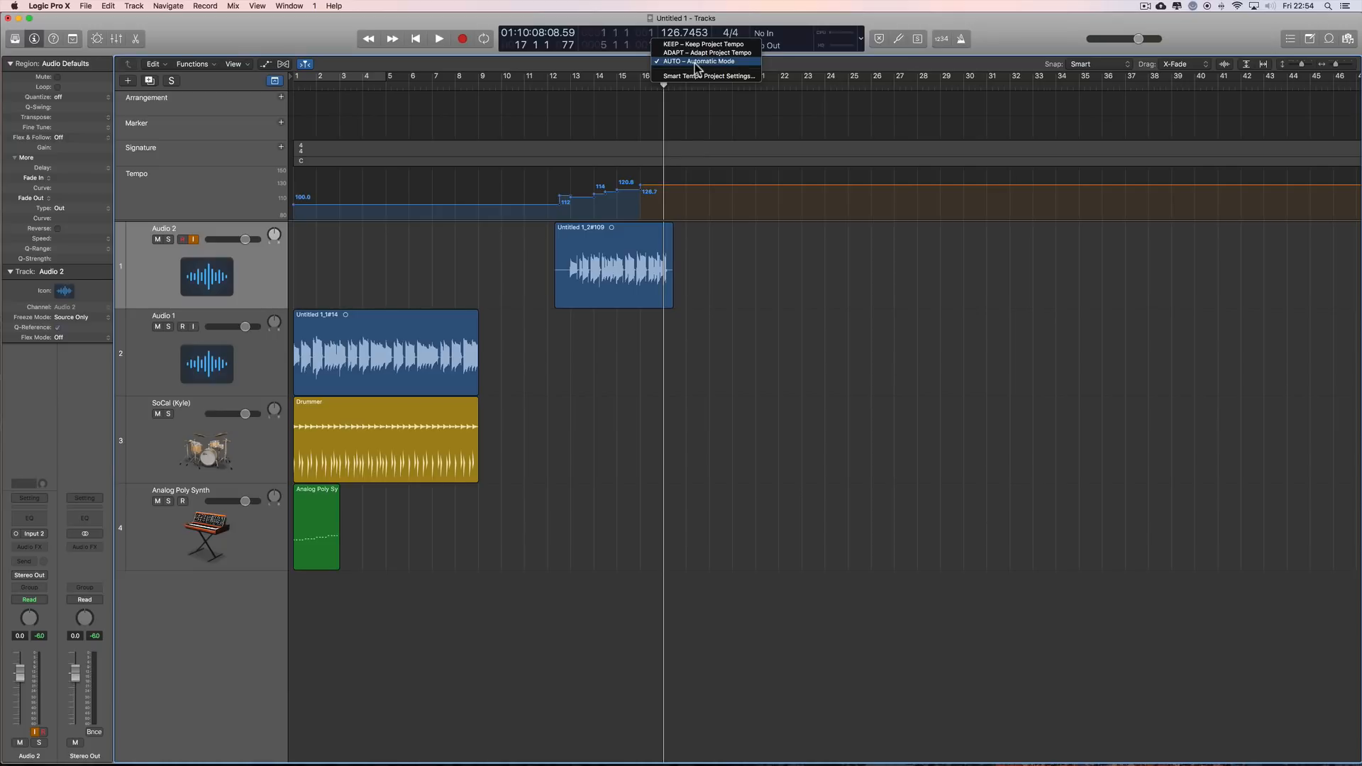
{"action": "left_click", "coordinate": [696, 63]}
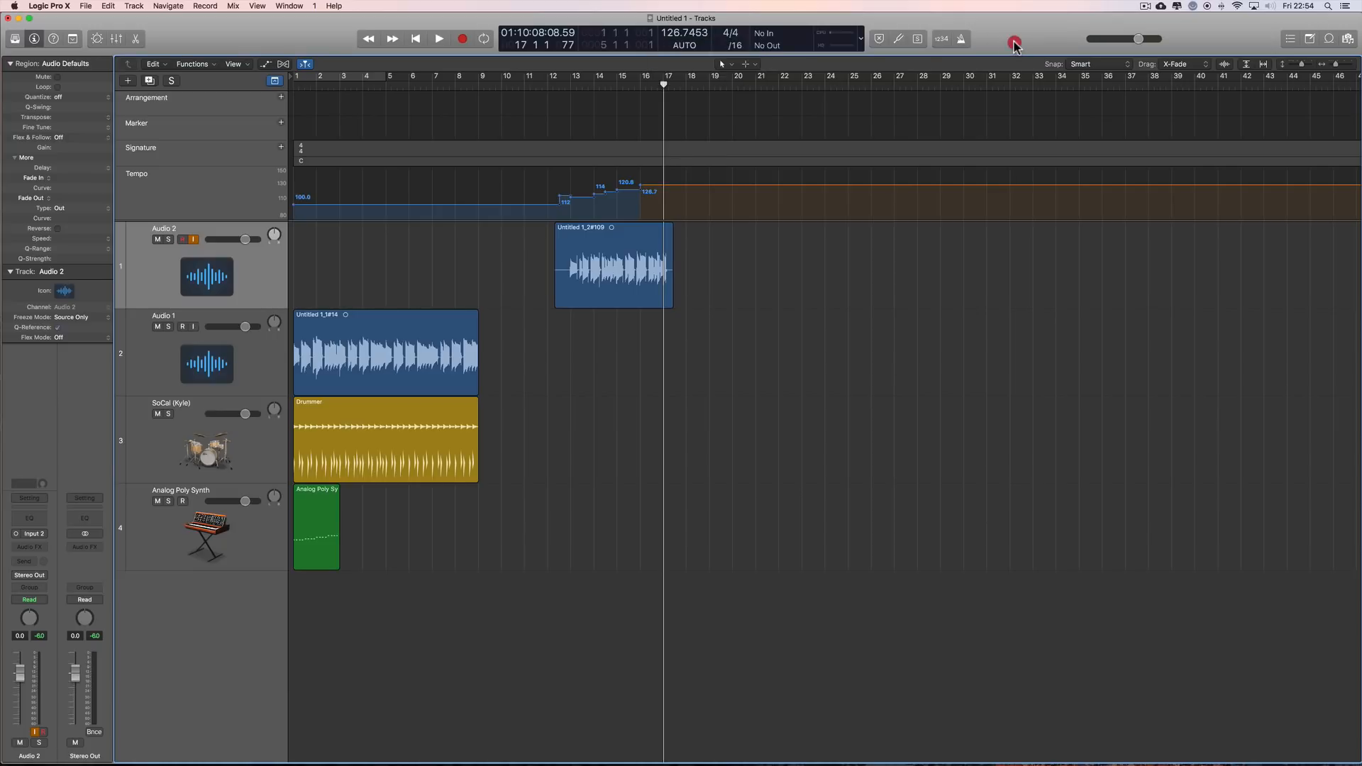
Step: Switch the project tempo mode to KEEP and back to ADAPT, and check the mode choices without changing them again
{"action": "left_click", "coordinate": [687, 49]}
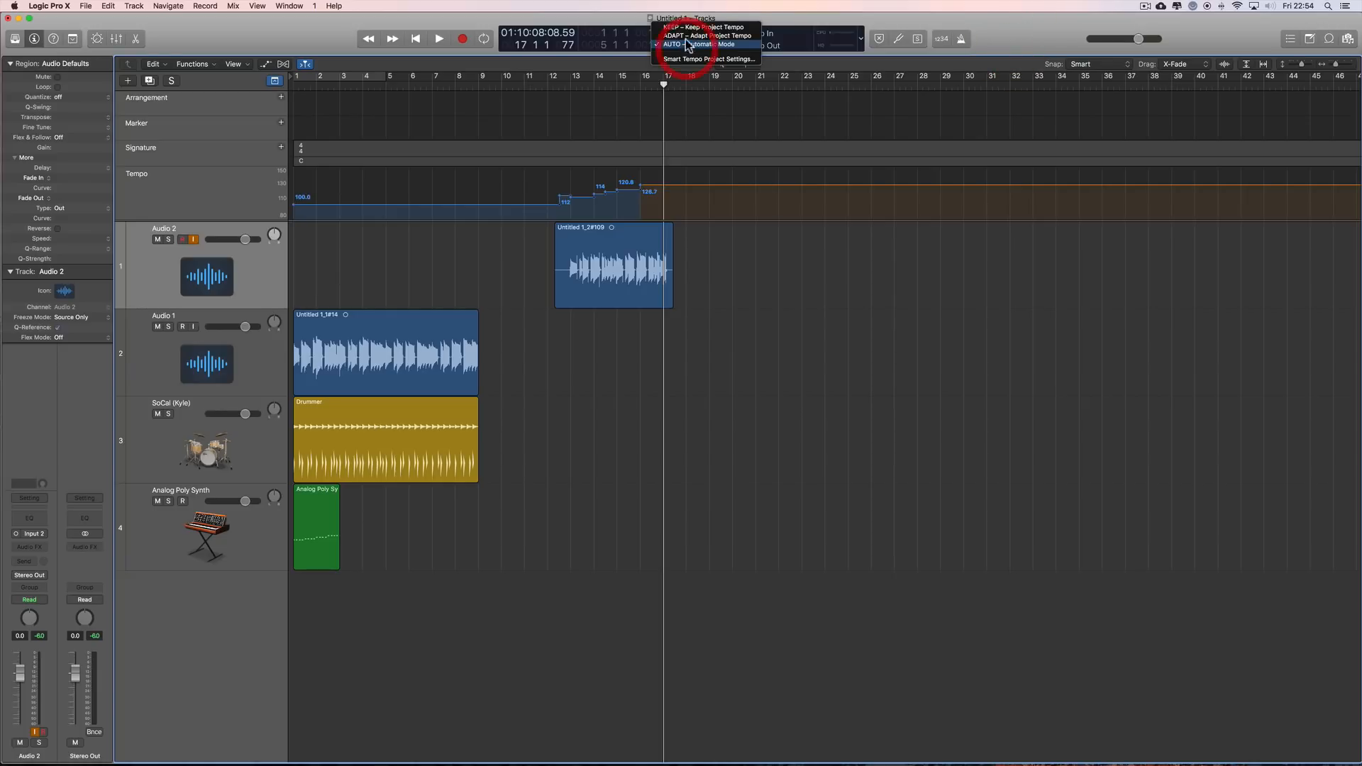
{"action": "left_click", "coordinate": [685, 27]}
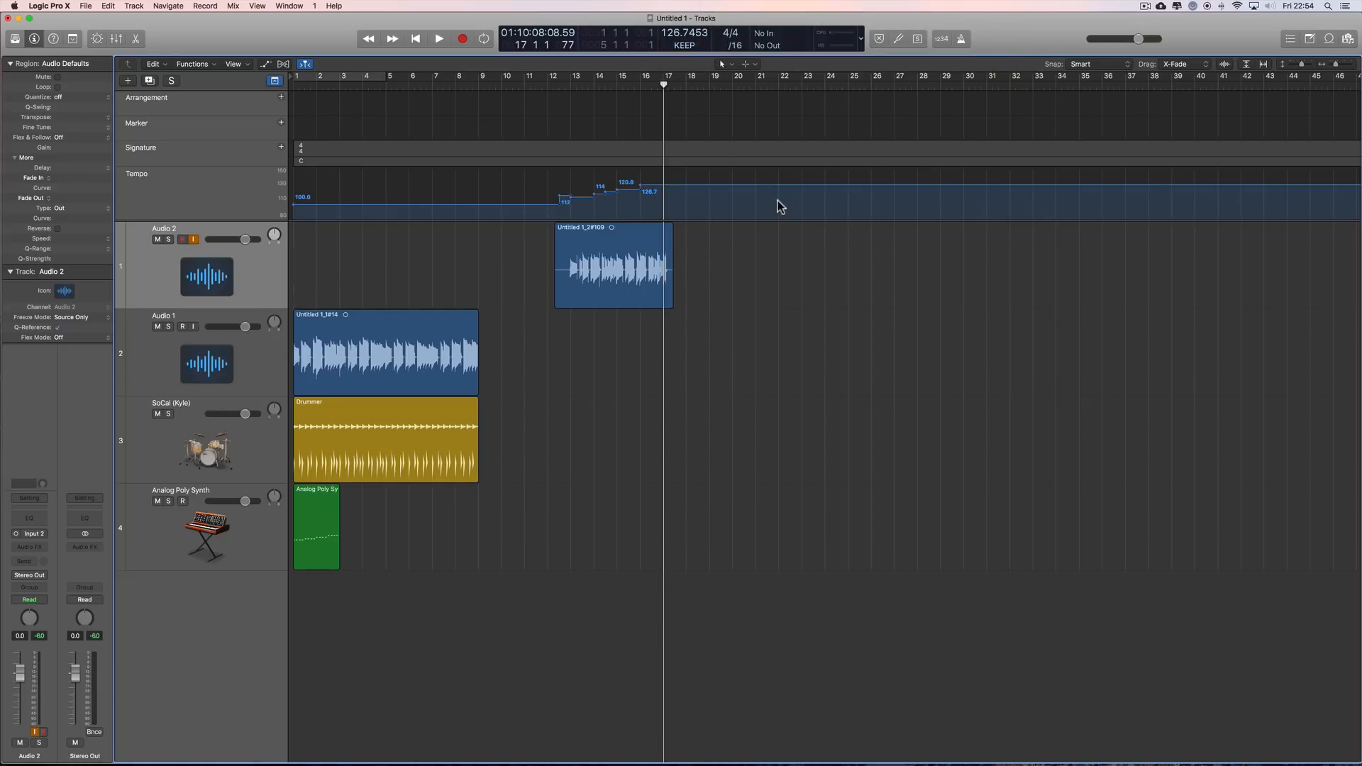
{"action": "left_click", "coordinate": [692, 48]}
{"action": "left_click", "coordinate": [693, 54]}
{"action": "left_click", "coordinate": [686, 44]}
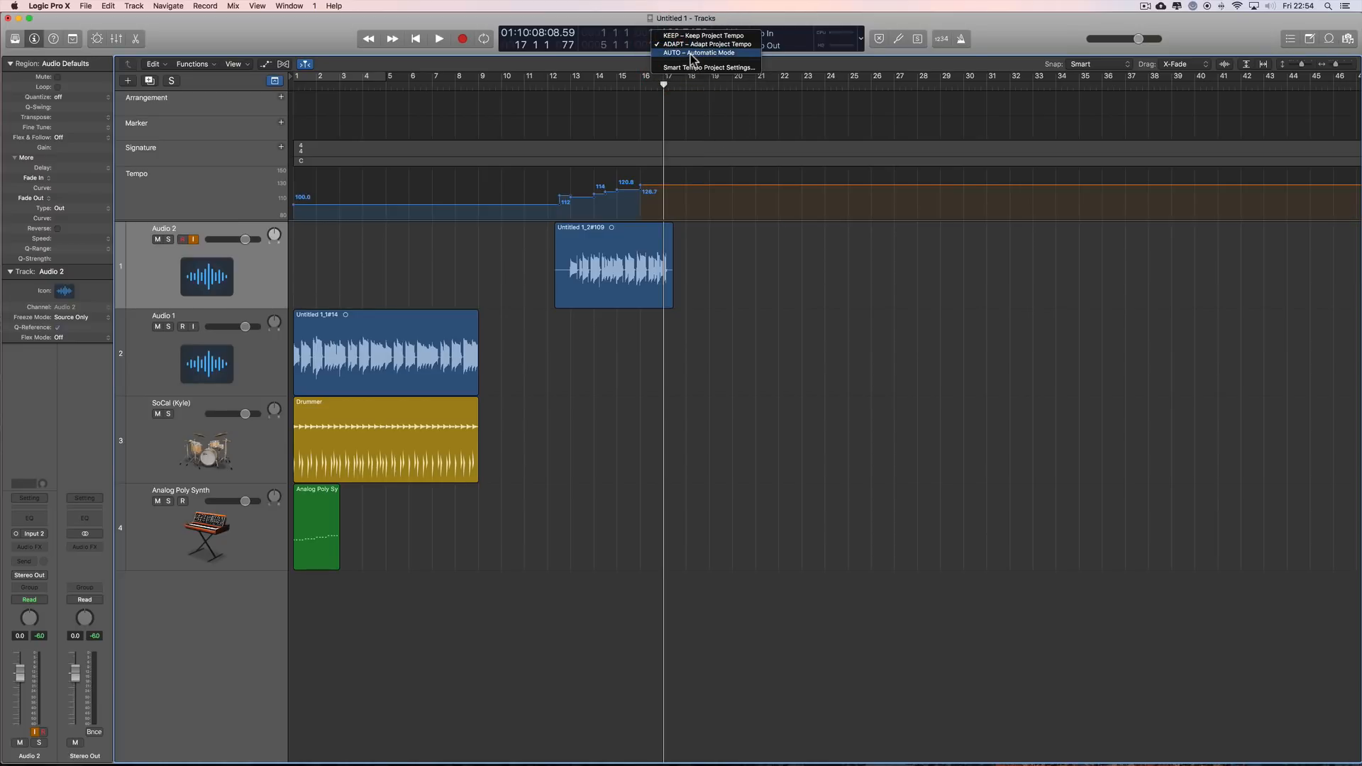
{"action": "left_click", "coordinate": [996, 44]}
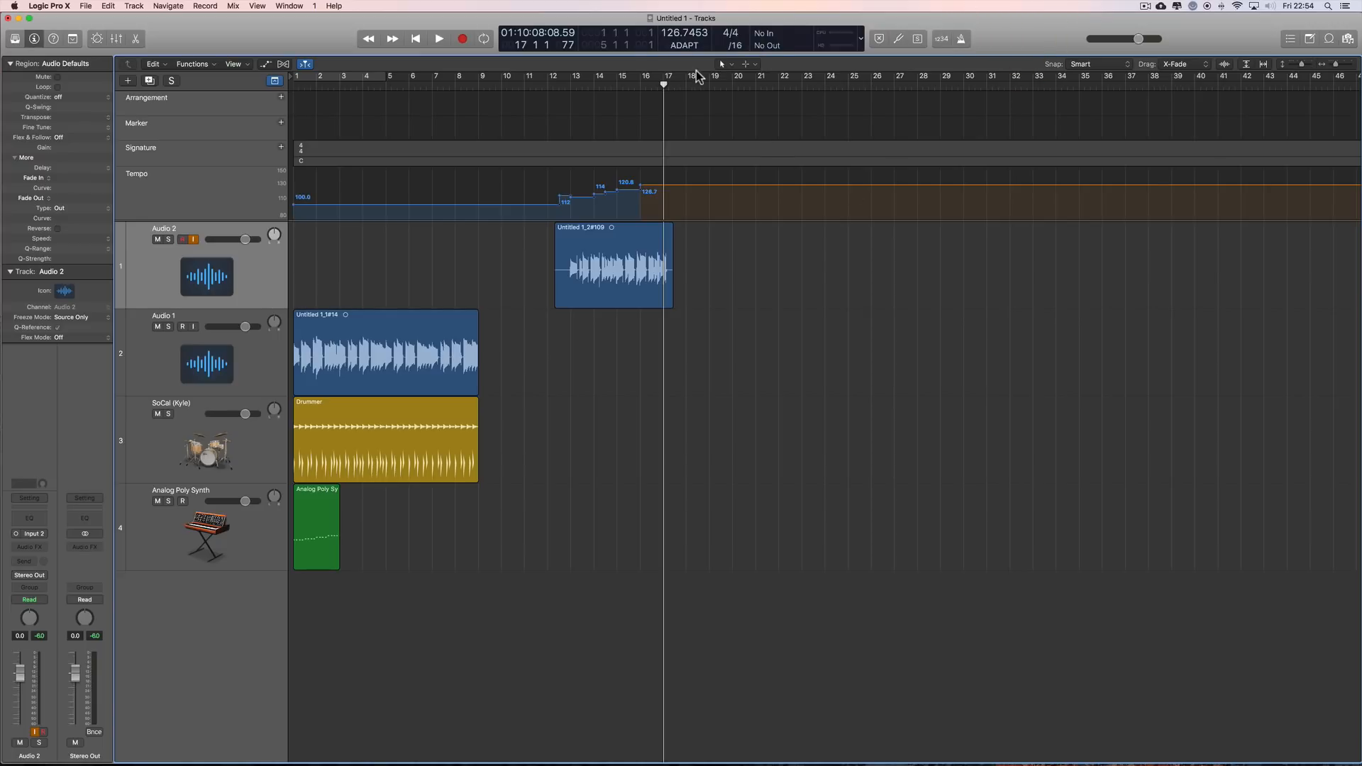
Step: Switch the project tempo mode to AUTO and try the Audio 2 take at about bar 17
{"action": "left_click", "coordinate": [684, 45]}
{"action": "left_click", "coordinate": [685, 55]}
{"action": "left_click_drag", "start_coordinate": [608, 232], "coordinate": [754, 228]}
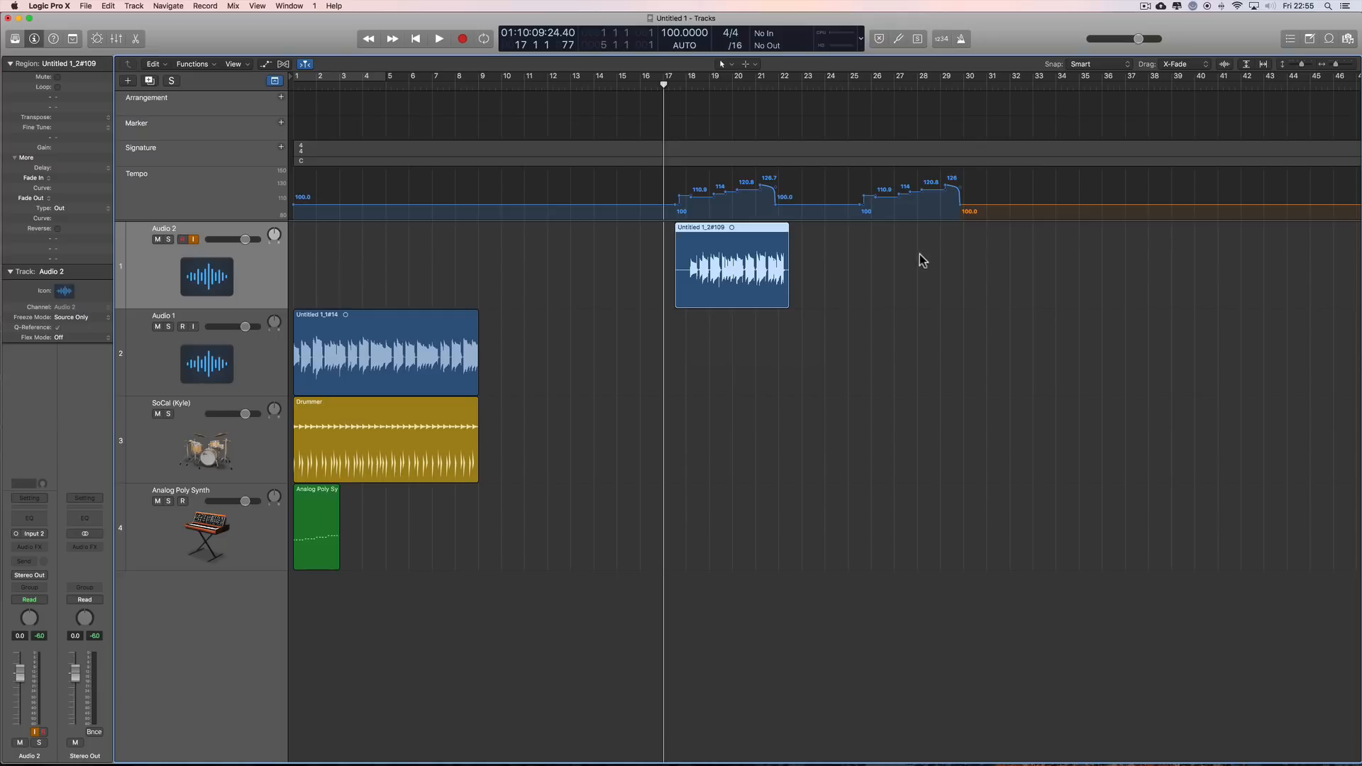
Step: Try the Audio 2 take at an earlier position, and undo and redo the moves, finishing with the moves undone
{"action": "left_click_drag", "start_coordinate": [765, 233], "coordinate": [603, 227]}
{"action": "key", "text": "super+z"}
{"action": "key", "text": "super+z"}
{"action": "key", "text": "super+z"}
{"action": "key", "text": "super+shift+z"}
{"action": "key", "text": "super+shift+z"}
{"action": "key", "text": "super+shift+z"}
{"action": "key", "text": "super+shift+z"}
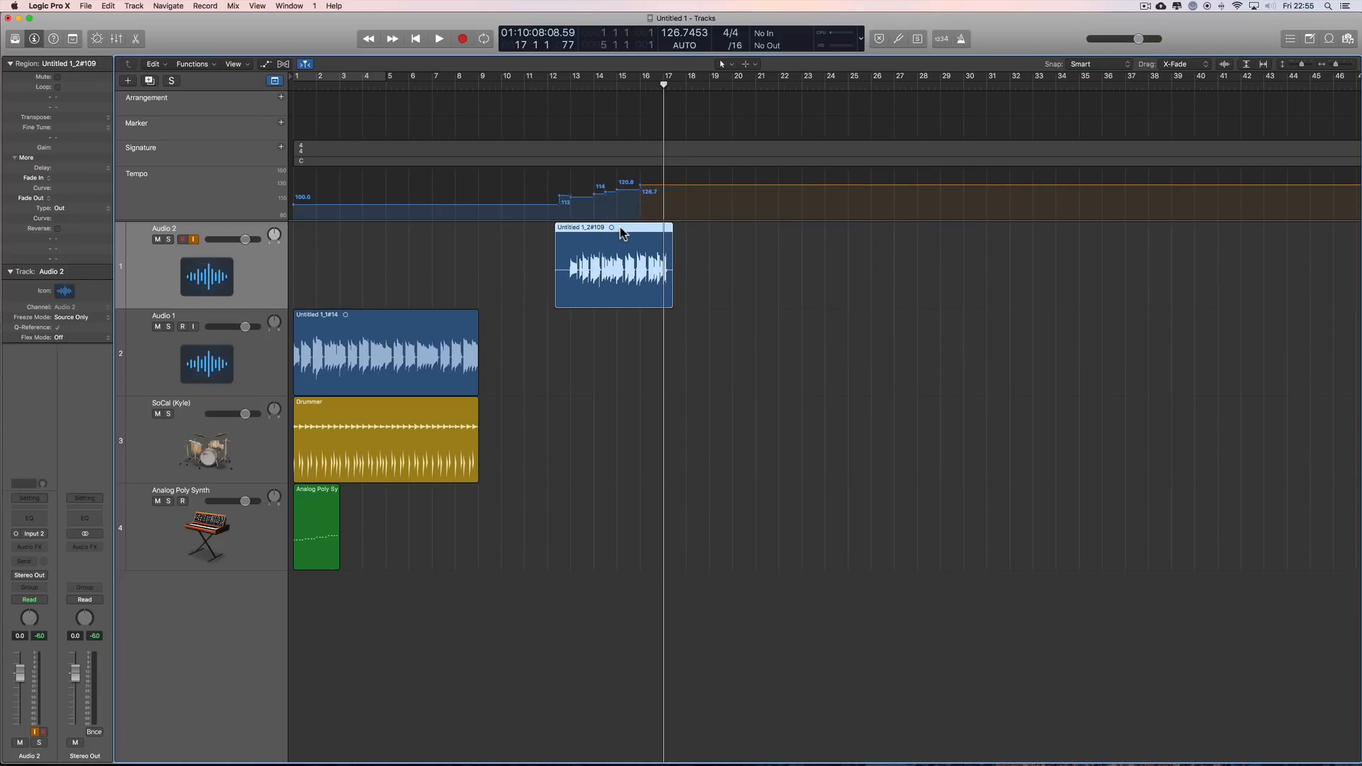
{"action": "key", "text": "super+z"}
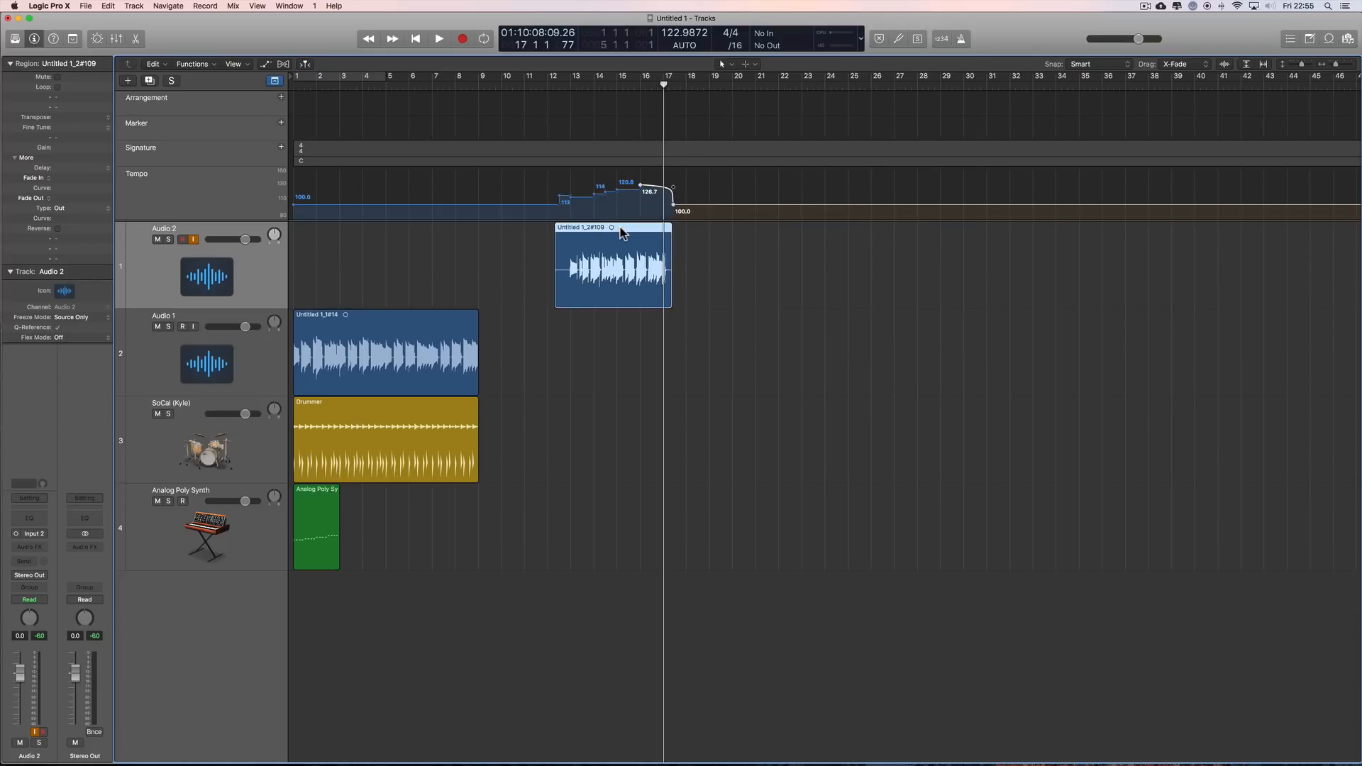
{"action": "key", "text": "super+z"}
Step: Try the Audio 2 take at about bar 2 in AUTO mode, compare it with the Audio 1 region, and undo the move
{"action": "left_click_drag", "start_coordinate": [636, 235], "coordinate": [410, 236]}
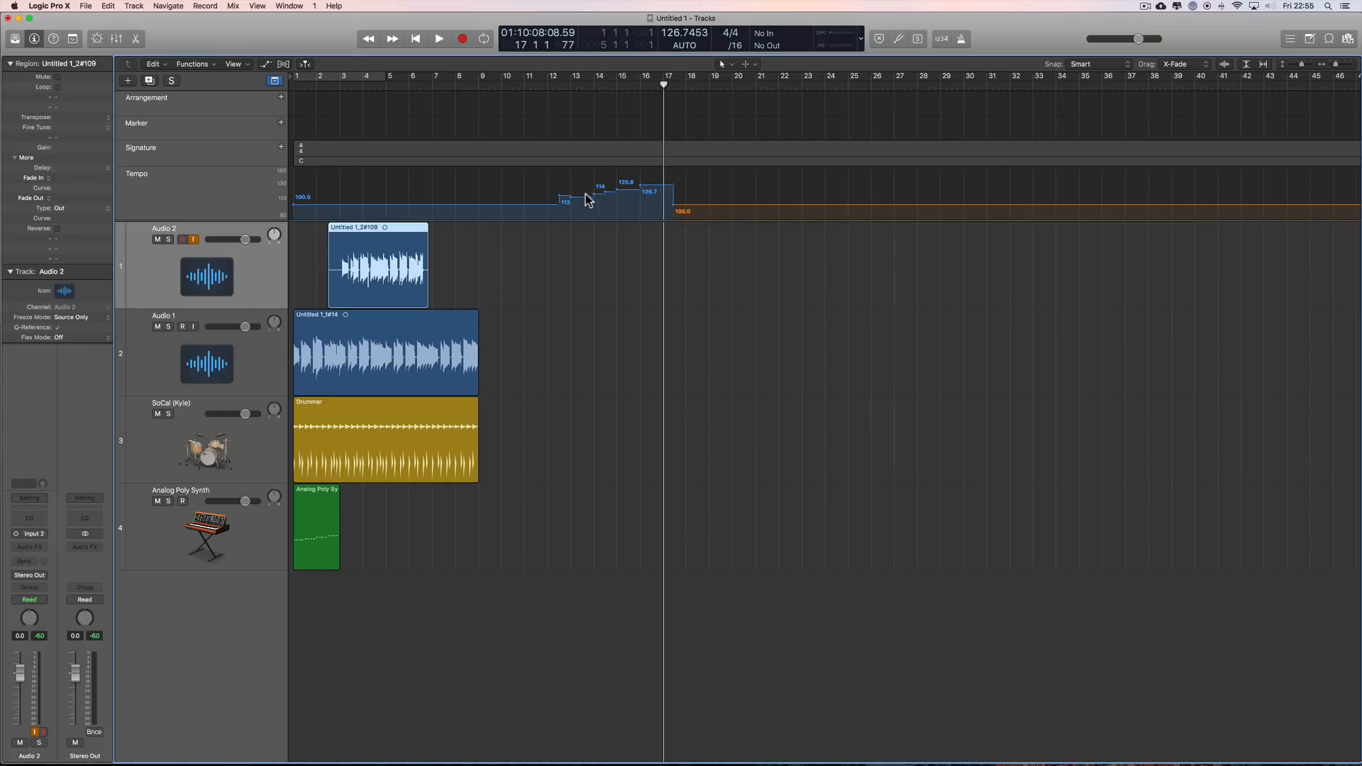
{"action": "left_click", "coordinate": [401, 323]}
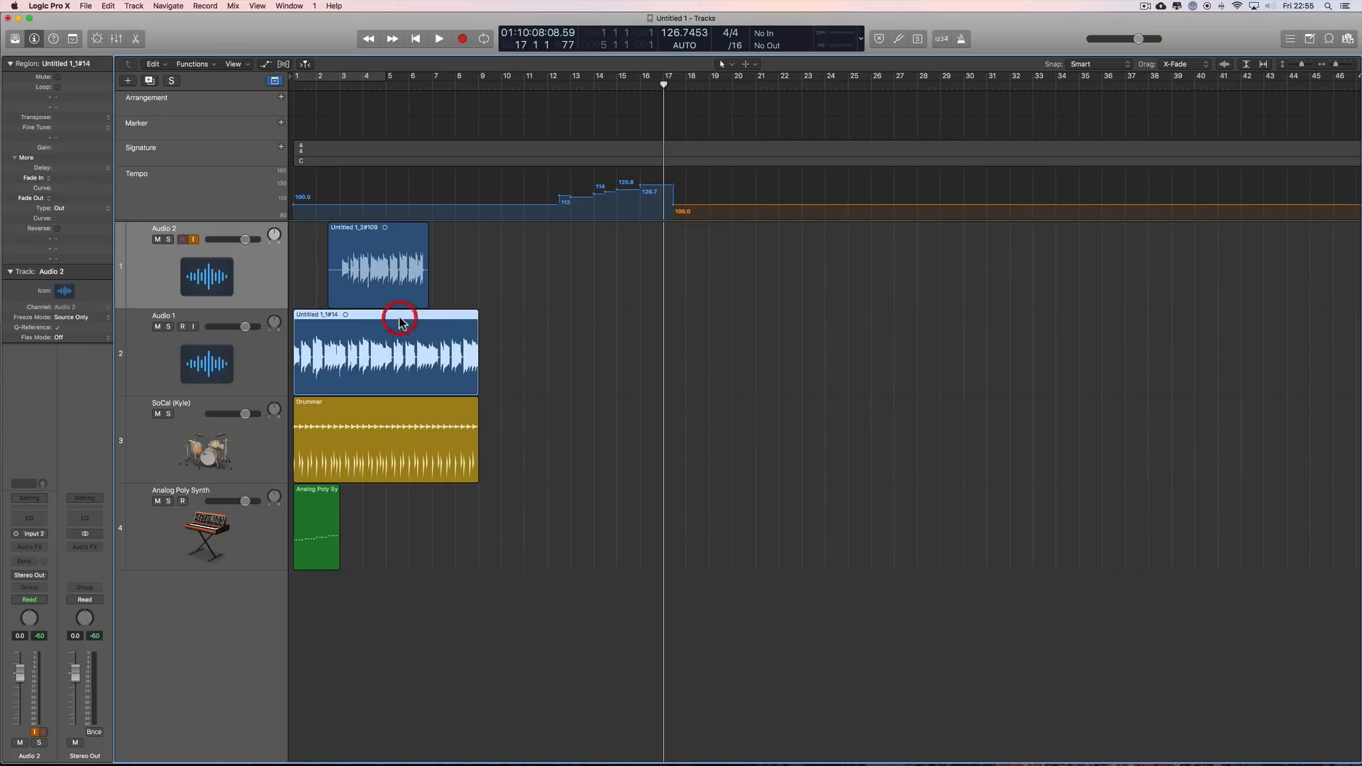
{"action": "left_click", "coordinate": [362, 322]}
{"action": "key", "text": "super+z"}
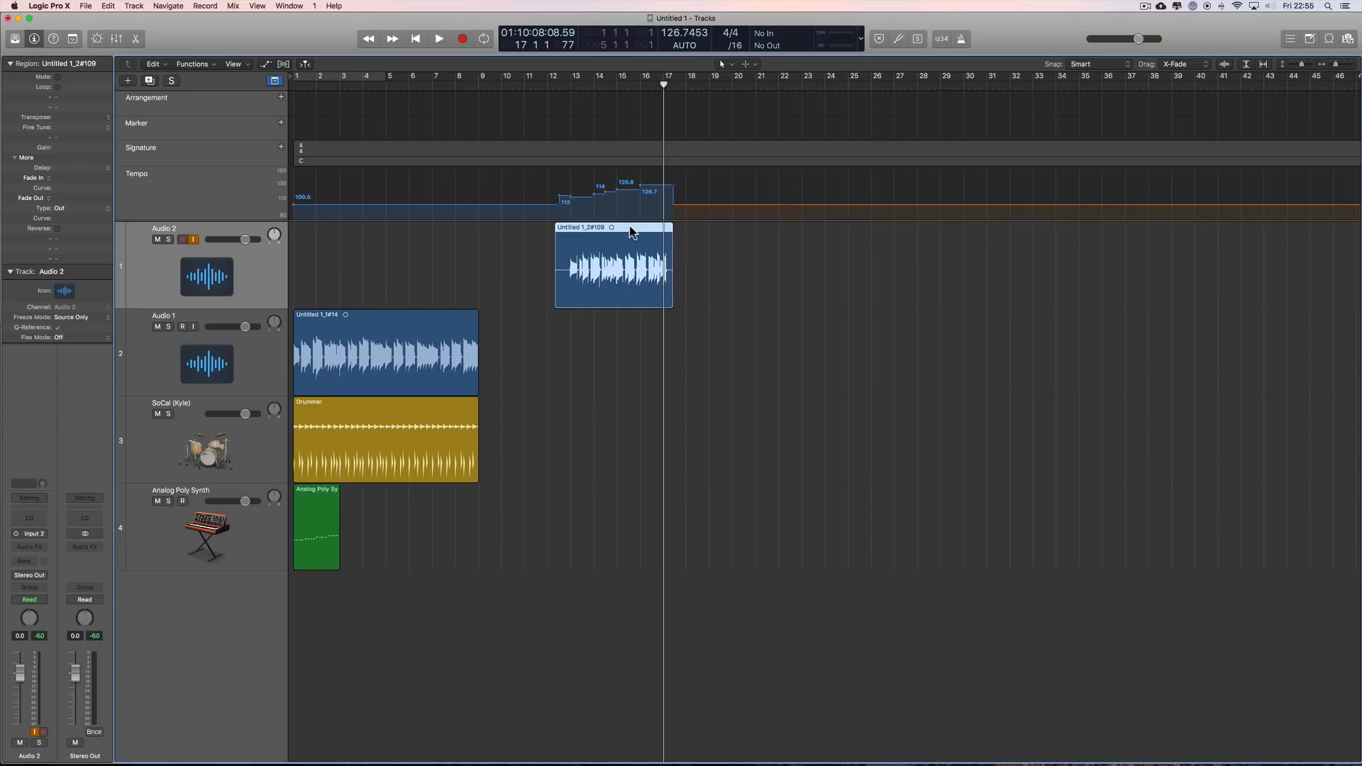
{"action": "mouse_move", "coordinate": [633, 231]}
{"action": "left_mouse_down"}
{"action": "mouse_move", "coordinate": [428, 226]}
{"action": "mouse_move", "coordinate": [633, 227]}
{"action": "left_mouse_up"}
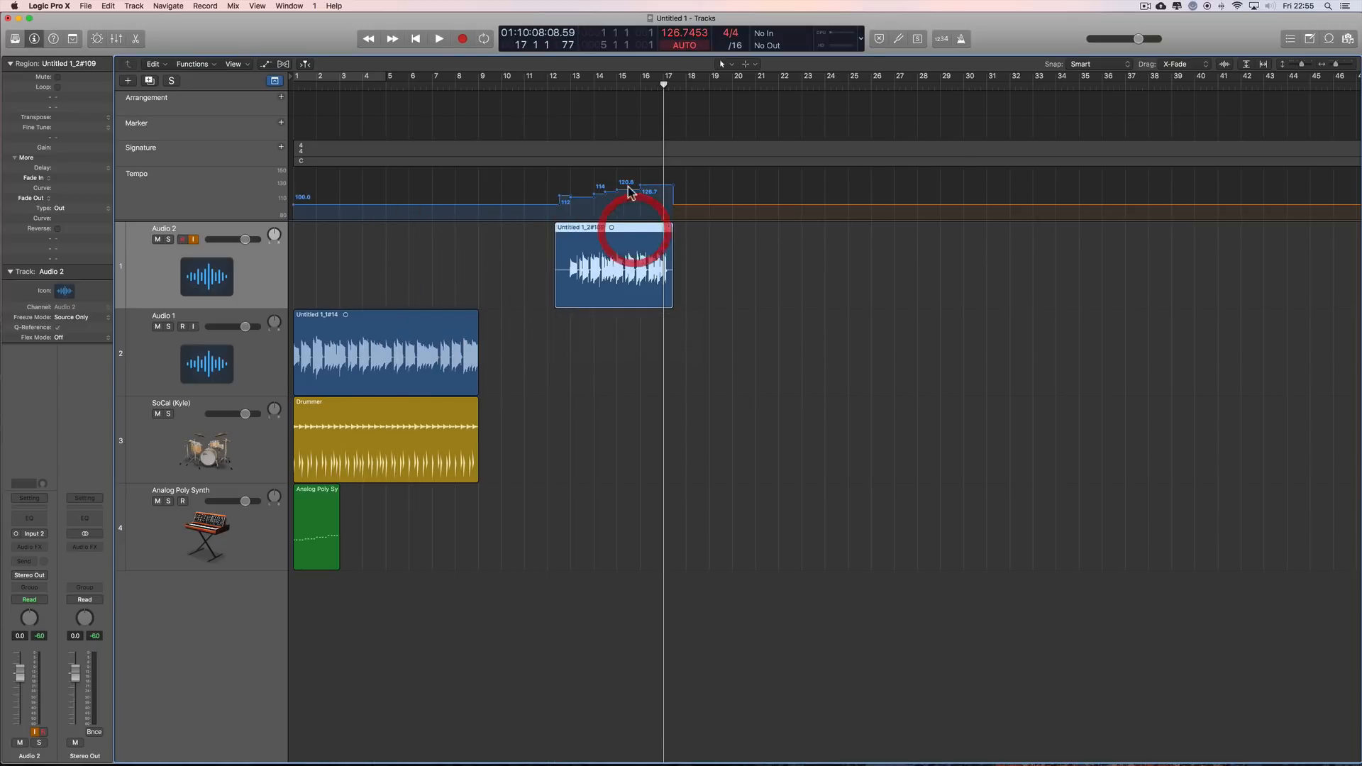
{"action": "left_click", "coordinate": [627, 231]}
Step: Switch the project tempo mode to KEEP, try the Audio 2 take at about bar 2, and undo the move
{"action": "left_click", "coordinate": [685, 45]}
{"action": "left_click", "coordinate": [687, 44]}
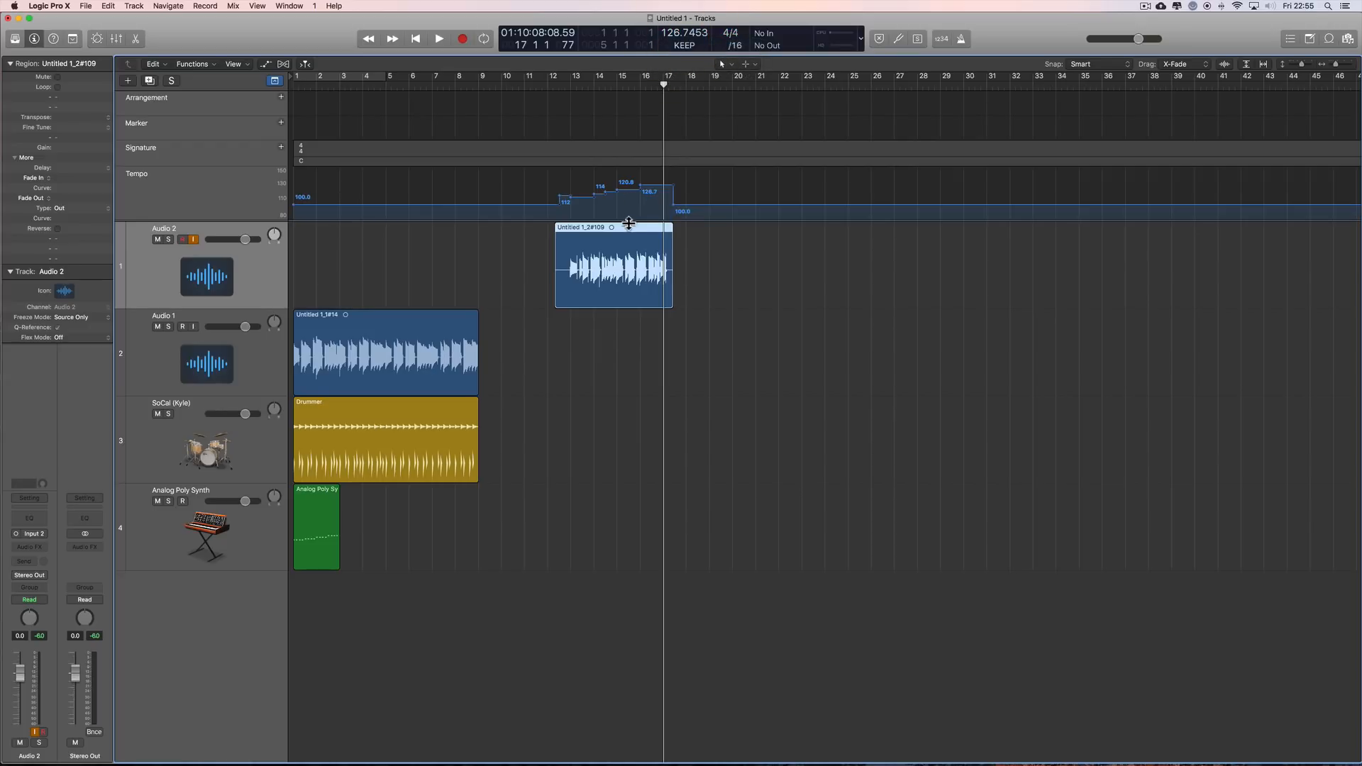
{"action": "left_click_drag", "start_coordinate": [618, 229], "coordinate": [411, 234]}
{"action": "left_click_drag", "start_coordinate": [401, 232], "coordinate": [401, 233]}
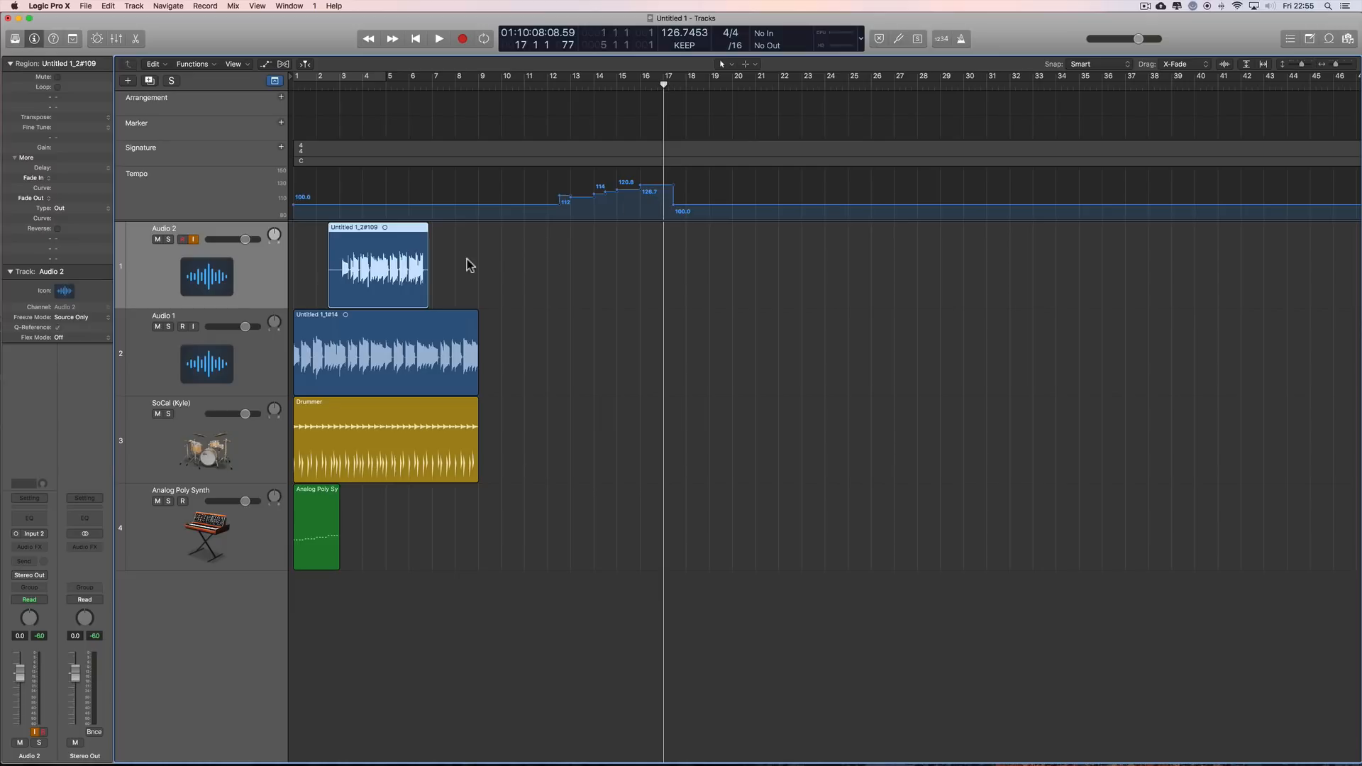
{"action": "left_click", "coordinate": [392, 330]}
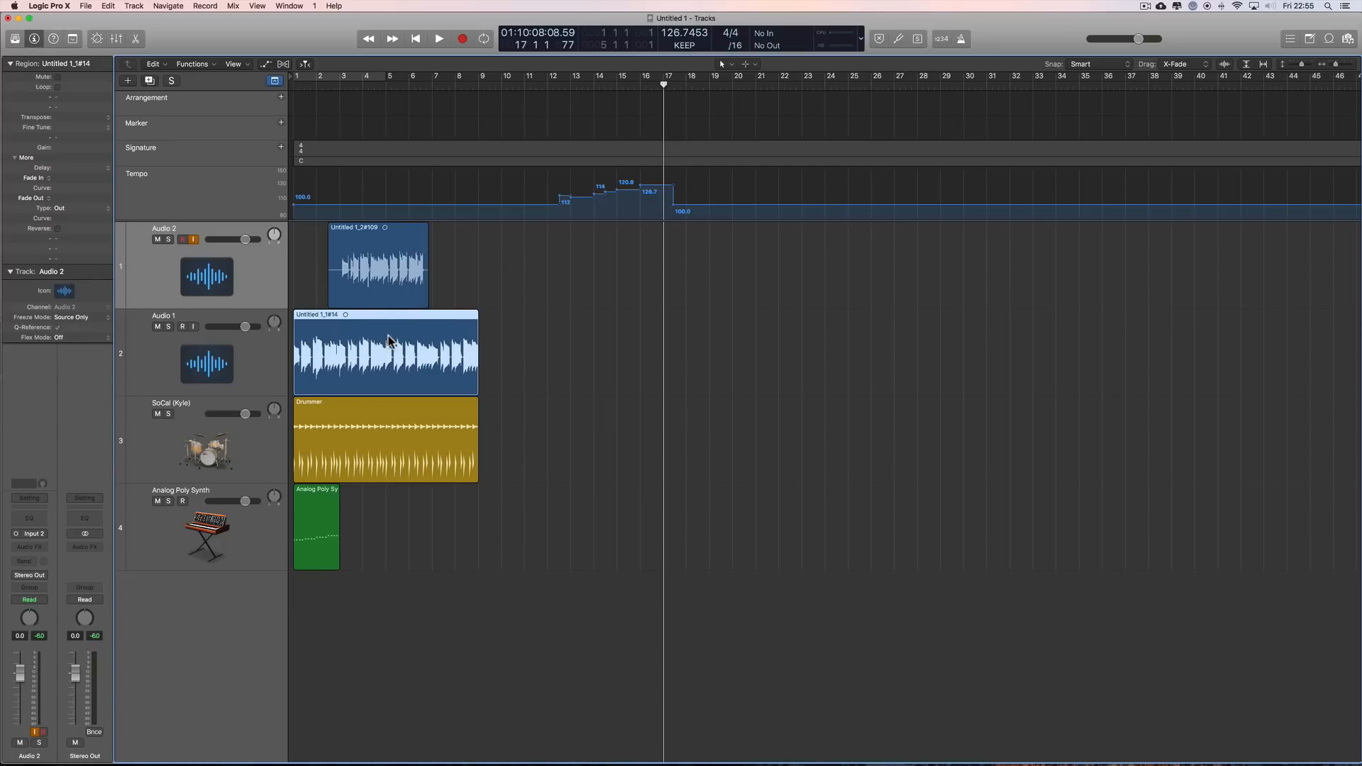
{"action": "key", "text": "super+z"}
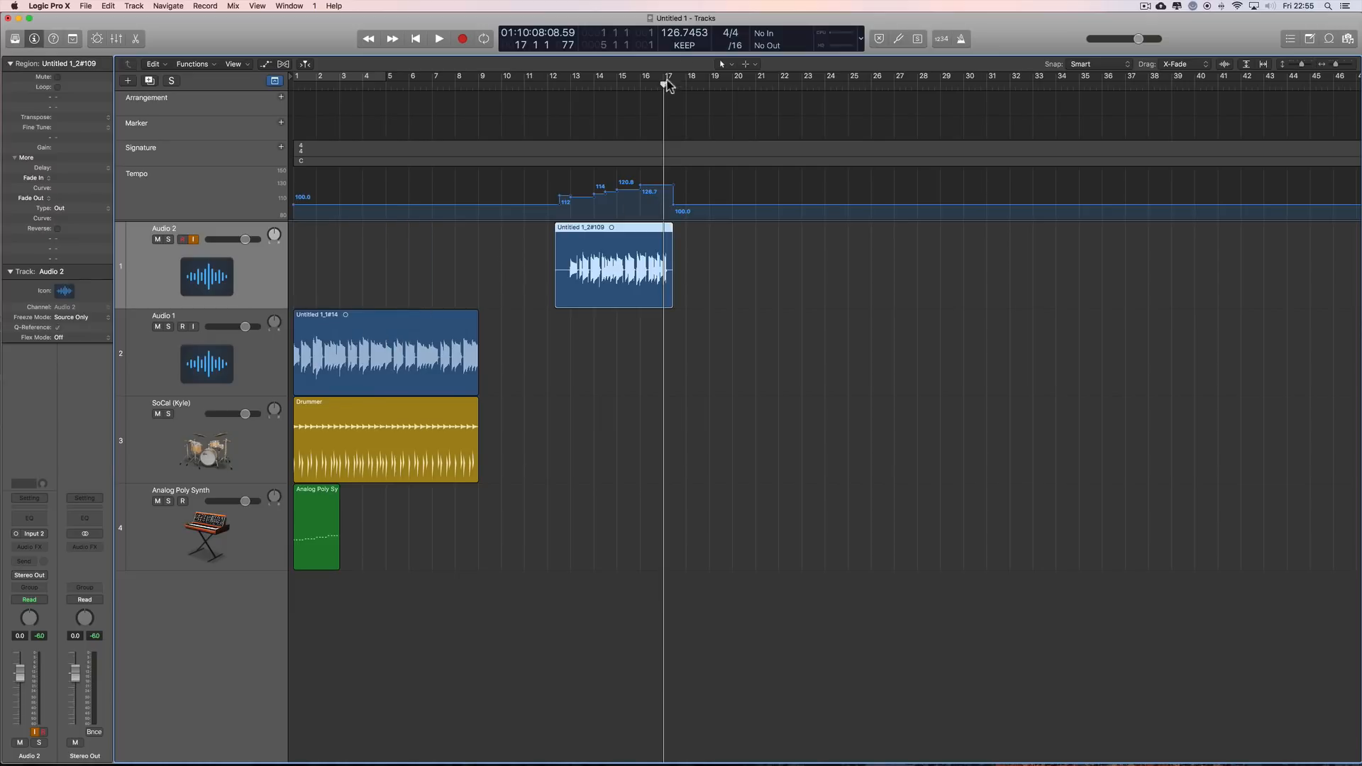
Step: Set the project tempo mode back to AUTO, try the Audio 2 take at about bar 2 again, and undo the move
{"action": "left_click", "coordinate": [684, 46]}
{"action": "left_click", "coordinate": [688, 61]}
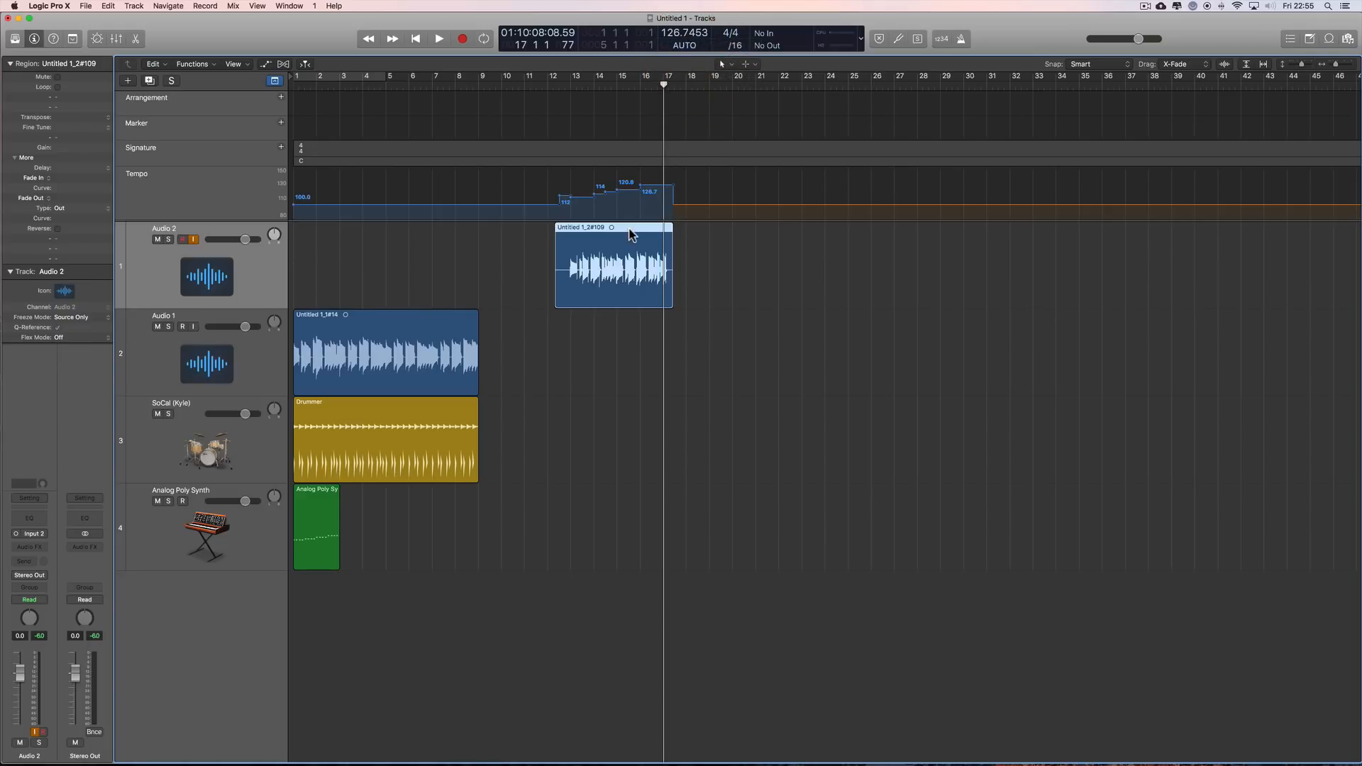
{"action": "left_click_drag", "start_coordinate": [627, 230], "coordinate": [420, 230]}
{"action": "key", "text": "super+z"}
Step: Try the Audio 1 region at bar 11, compare it with the Audio 2 take, and undo the move
{"action": "left_click_drag", "start_coordinate": [383, 325], "coordinate": [605, 334]}
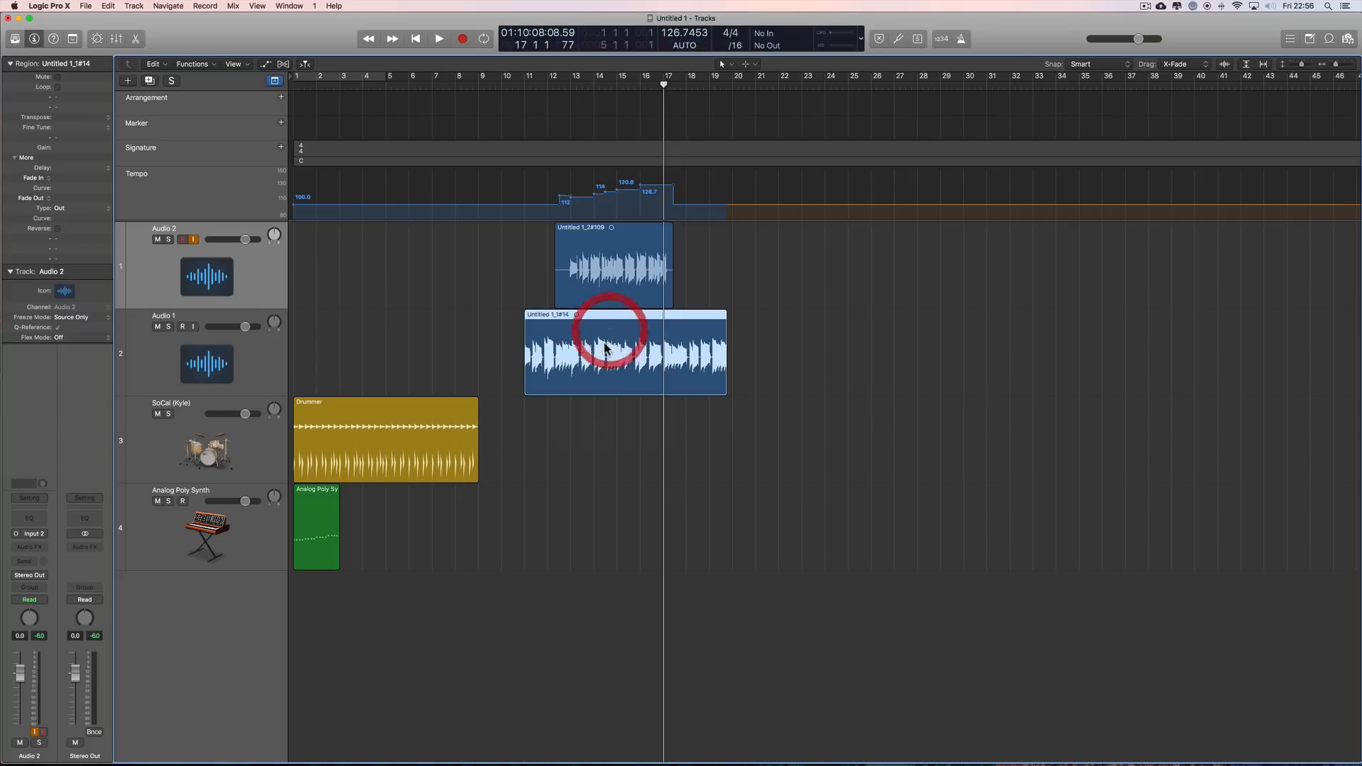
{"action": "left_click", "coordinate": [626, 292]}
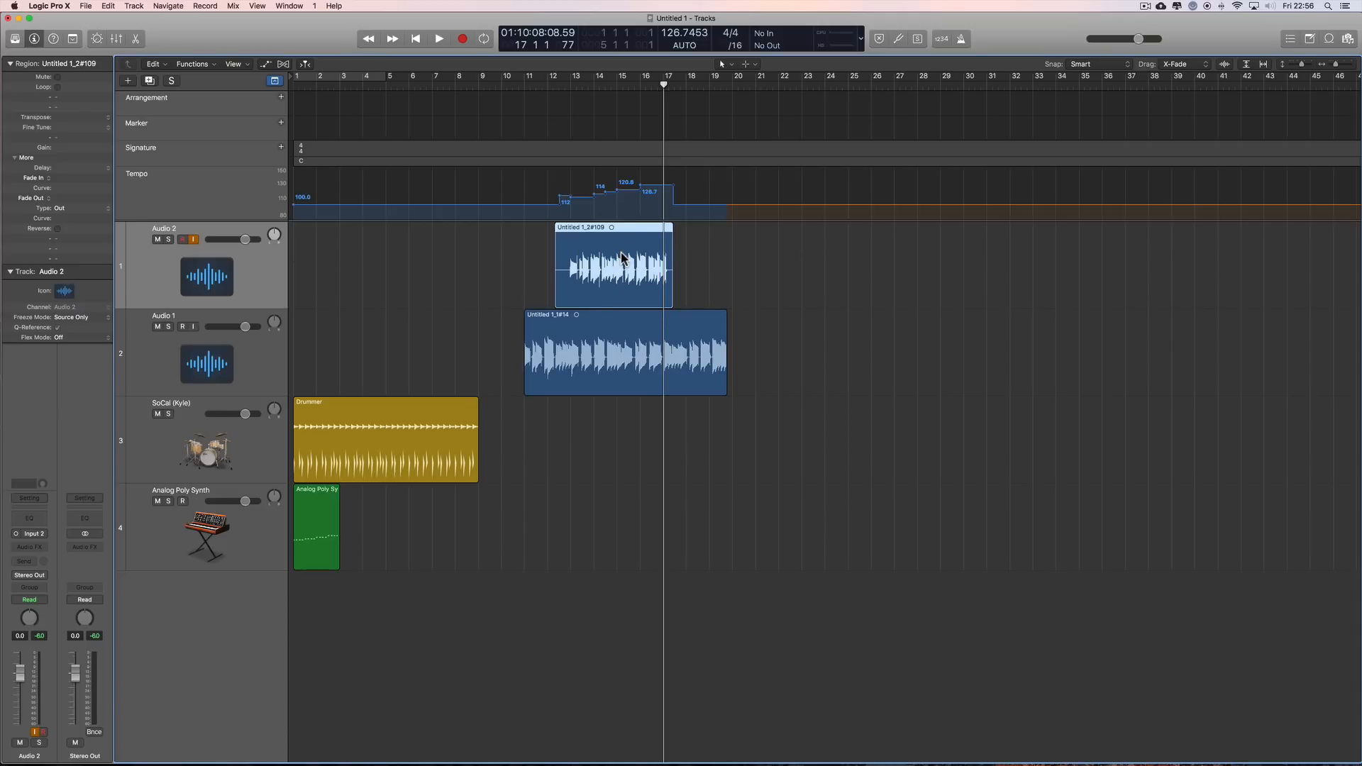
{"action": "left_click", "coordinate": [568, 349]}
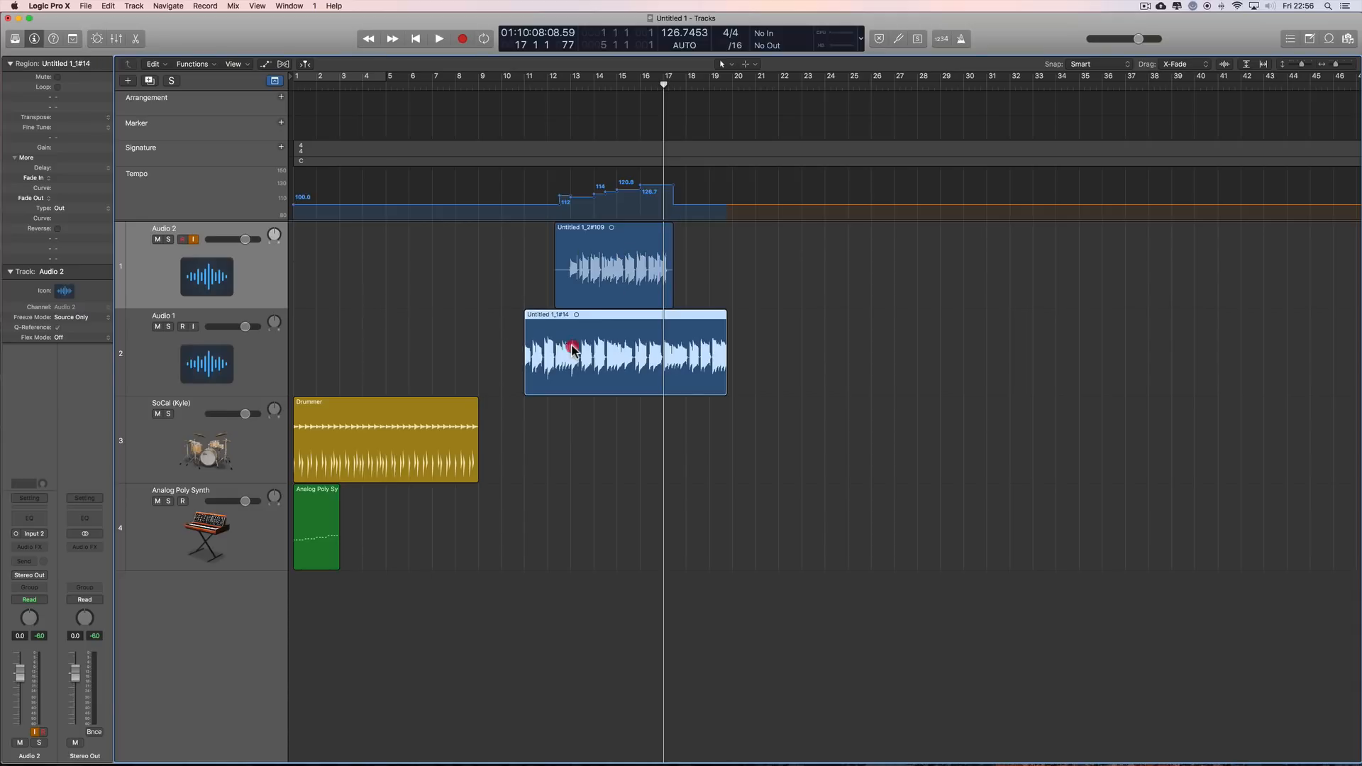
{"action": "key", "text": "super+z"}
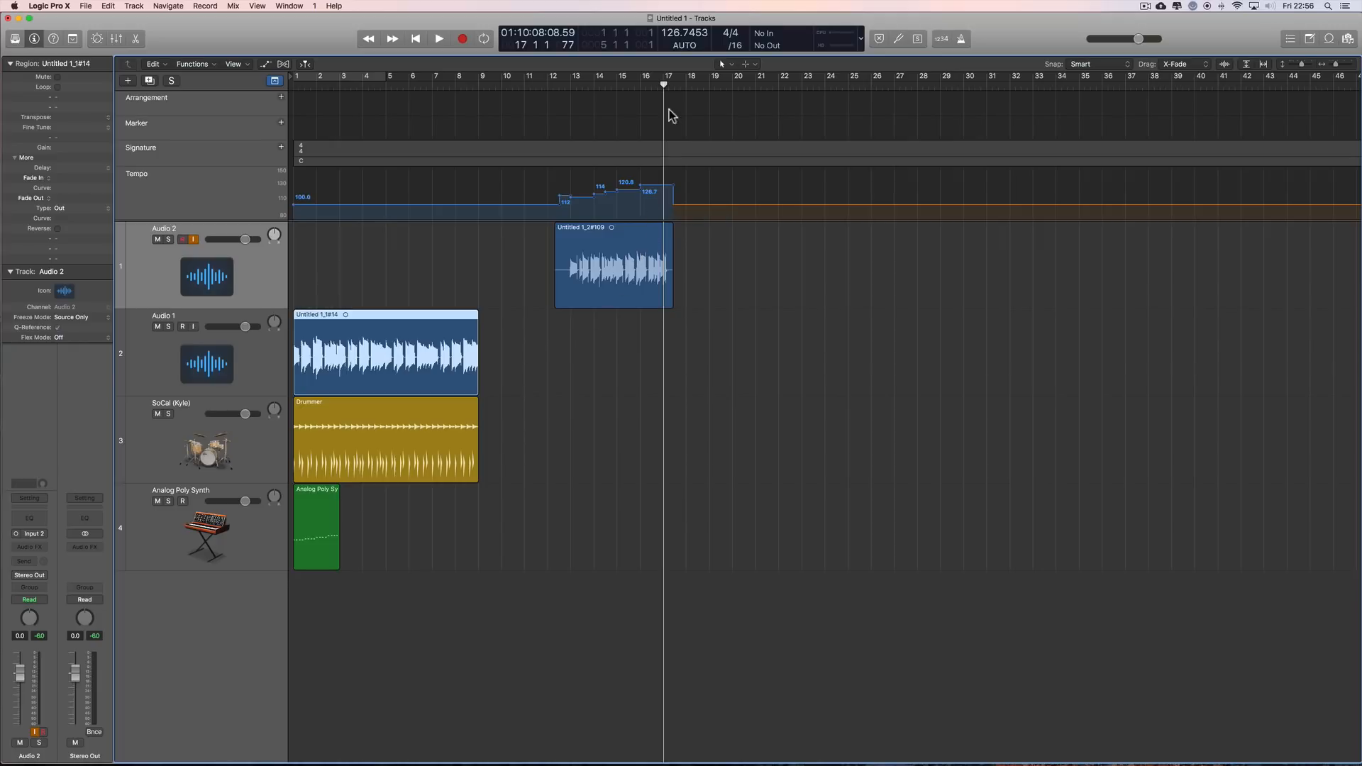
Step: In KEEP mode, try inserting amen_brother_shorter from the project's audio files at bar 22 of Audio 1, and delete the inserted region
{"action": "left_click", "coordinate": [686, 45]}
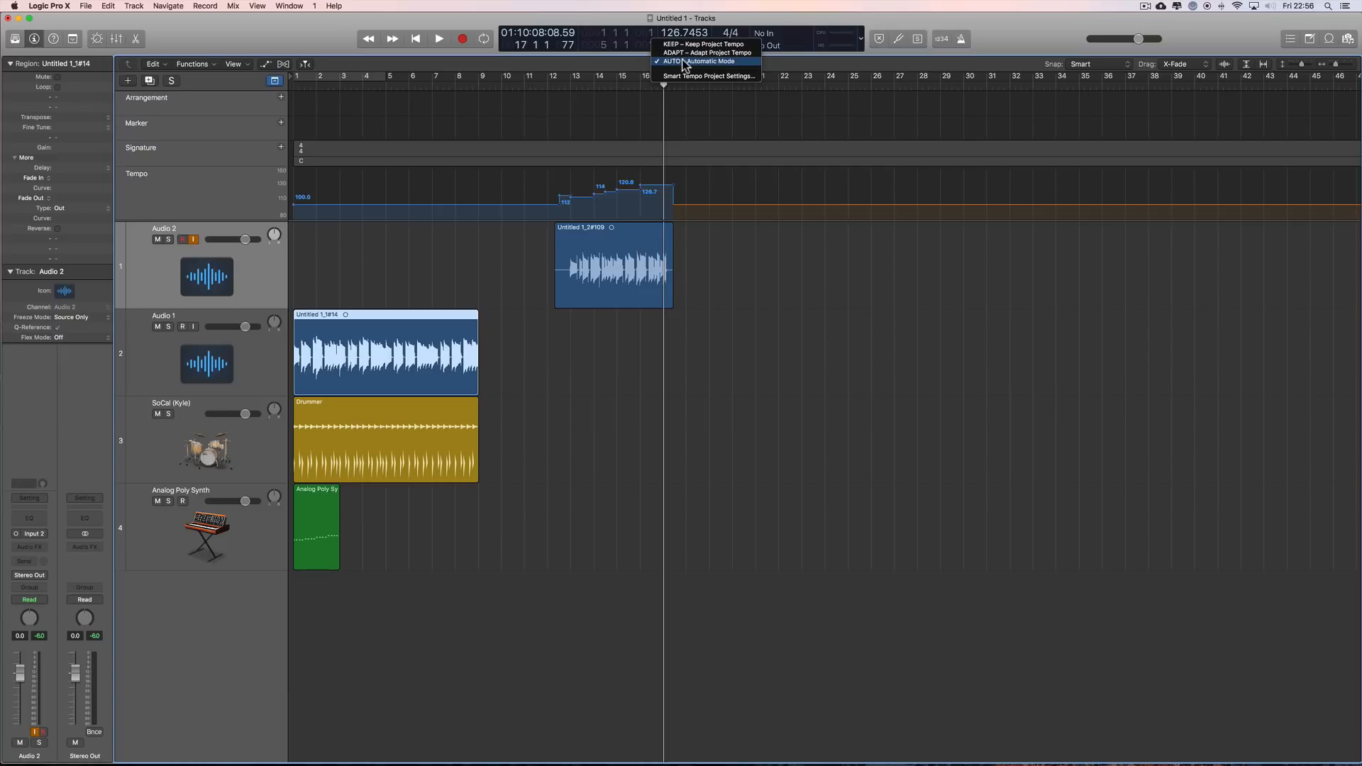
{"action": "left_click", "coordinate": [725, 45]}
{"action": "left_click", "coordinate": [1349, 40]}
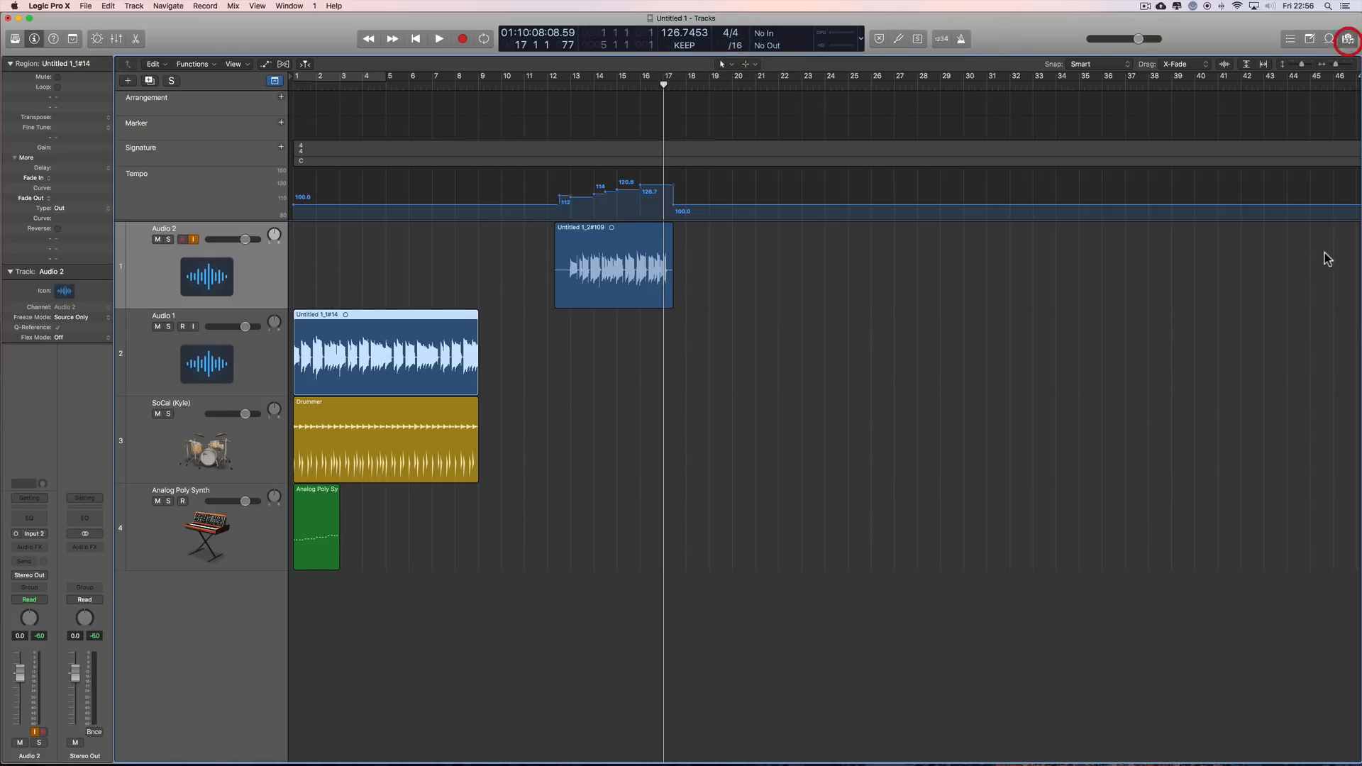
{"action": "scroll", "coordinate": [1235, 438], "scroll_direction": "down", "scroll_amount": 5}
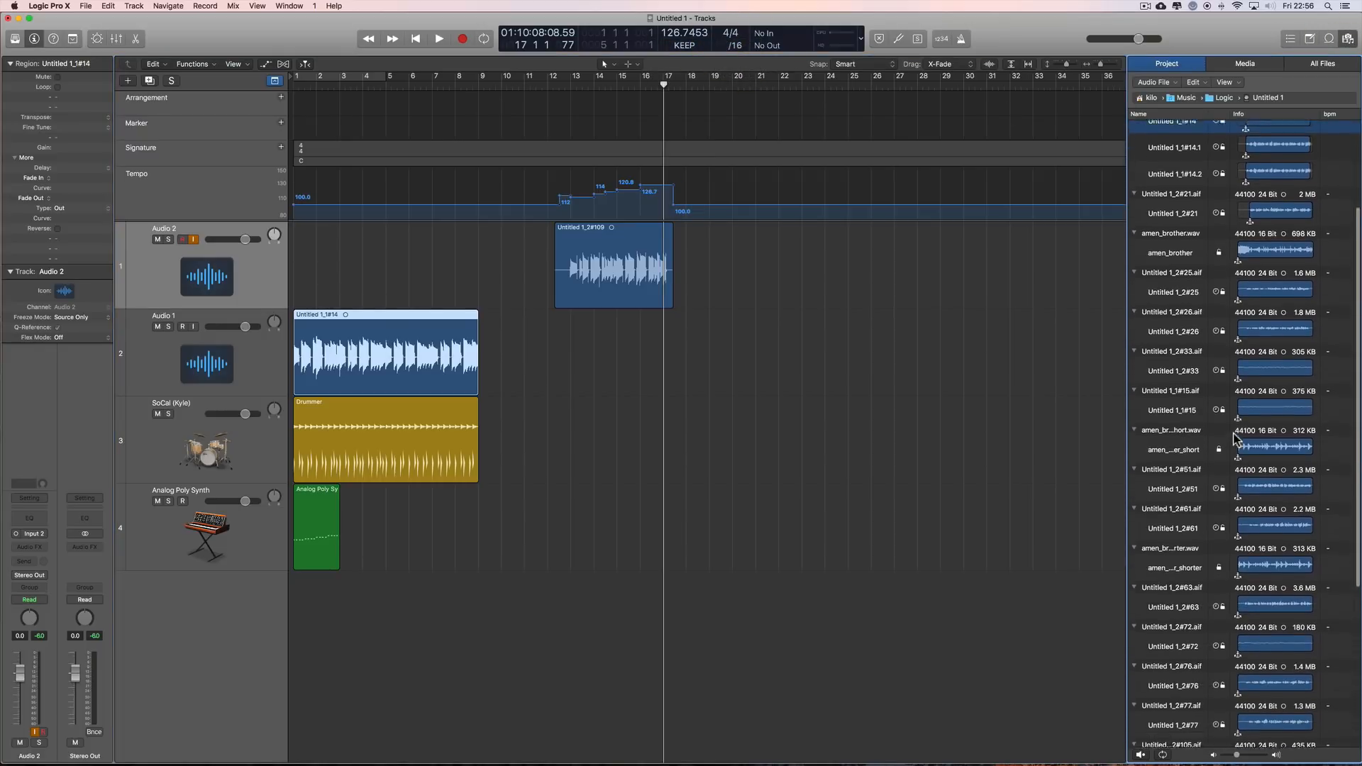
{"action": "left_click", "coordinate": [1194, 554]}
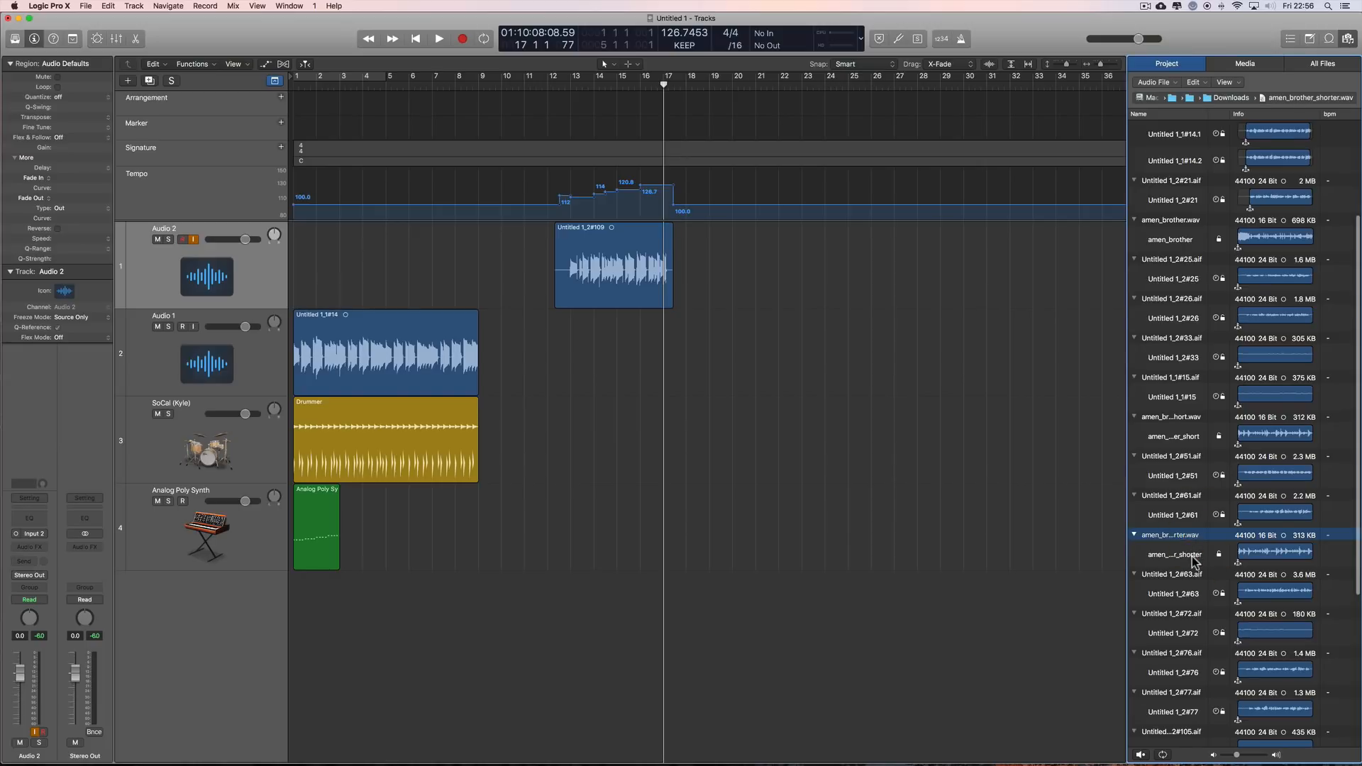
{"action": "left_click", "coordinate": [1192, 558]}
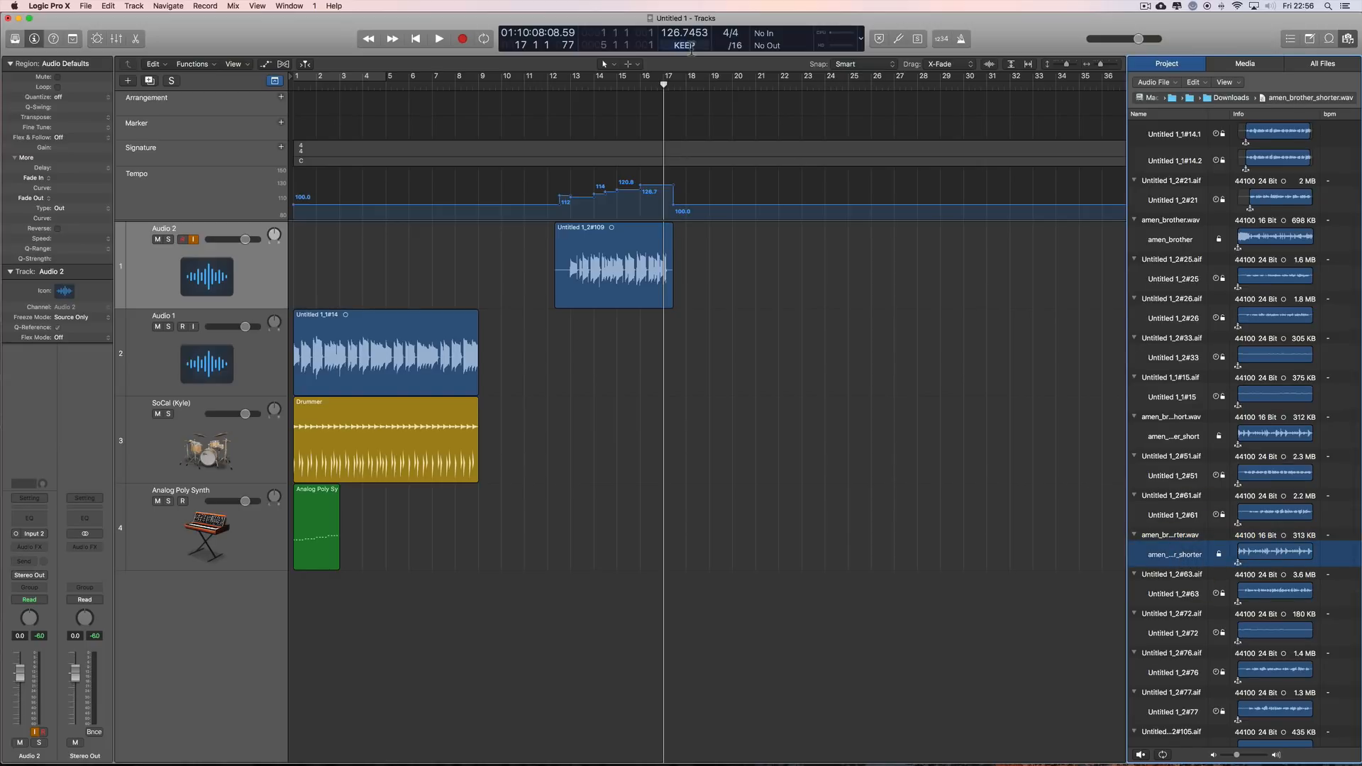
{"action": "left_click_drag", "start_coordinate": [1192, 555], "coordinate": [781, 358]}
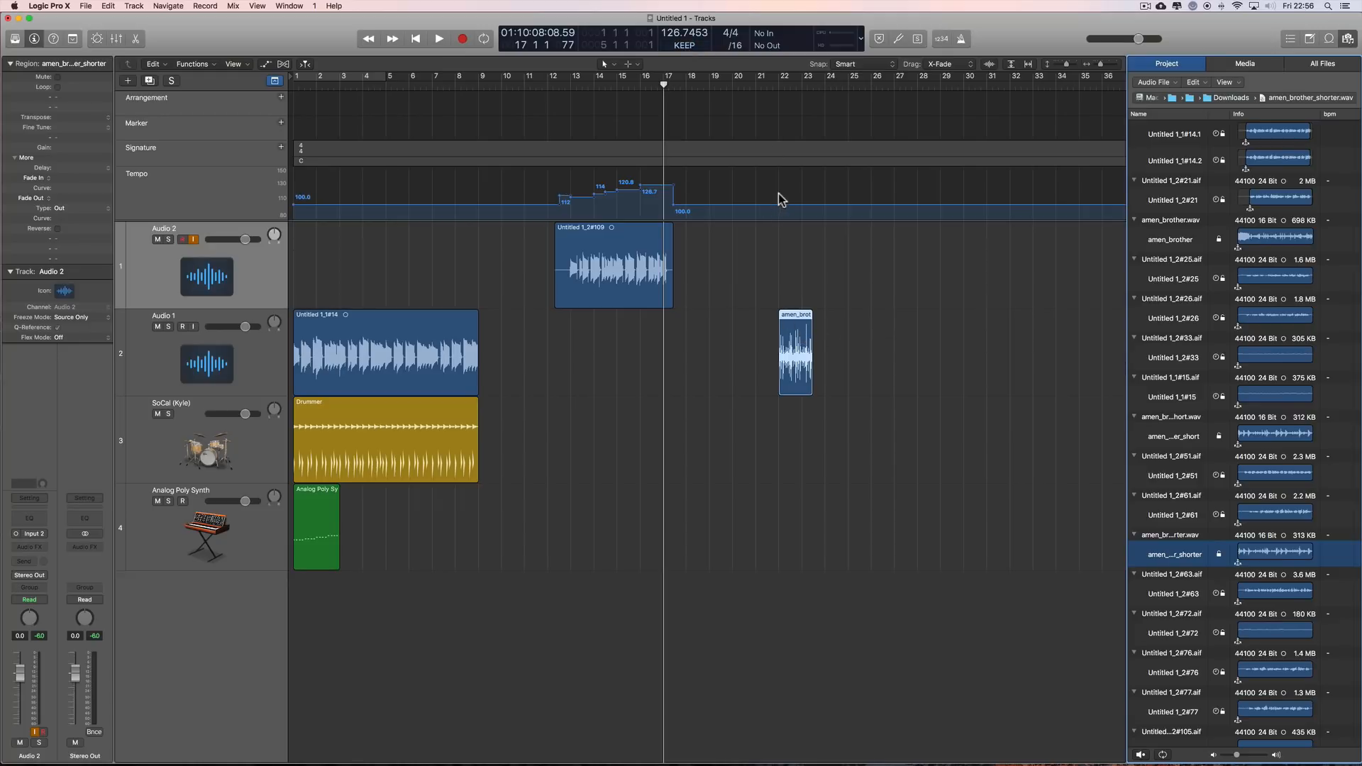
{"action": "left_click", "coordinate": [800, 325]}
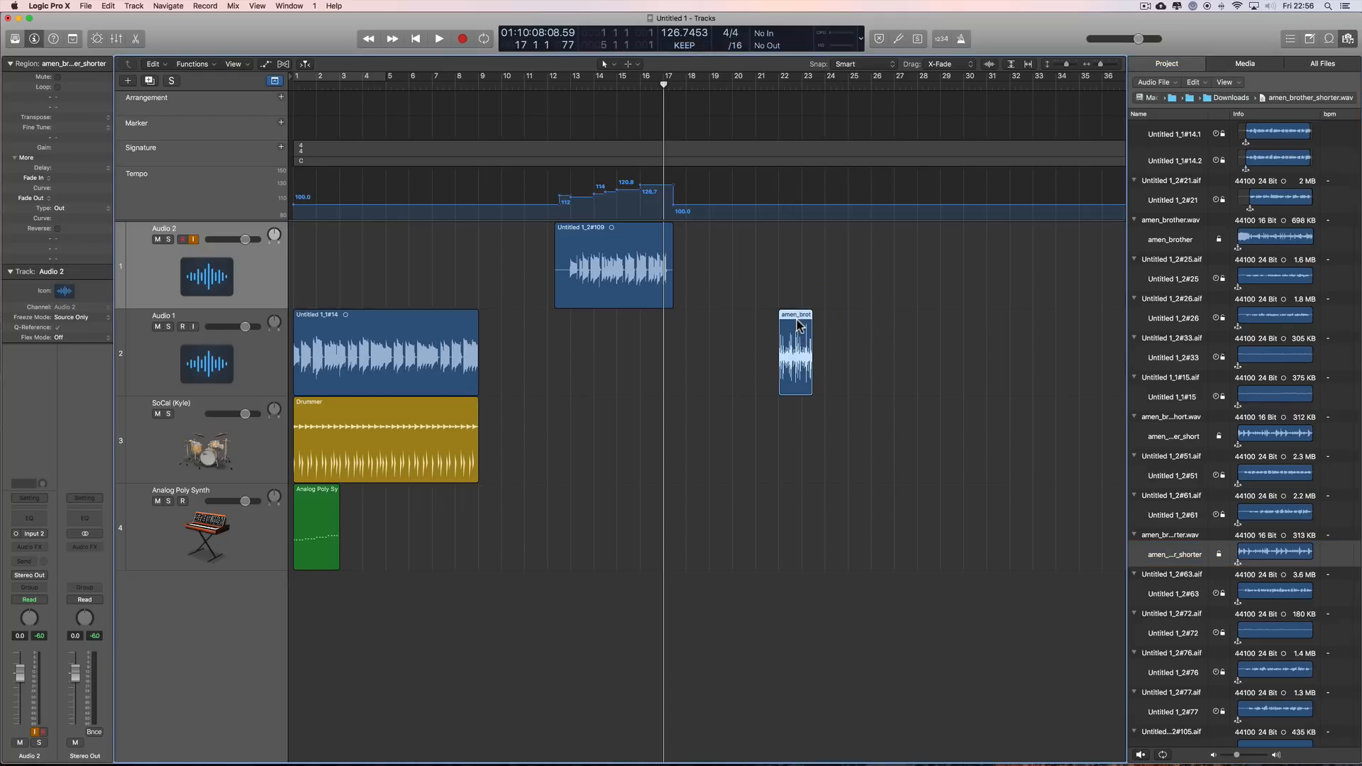
{"action": "key", "text": "Delete"}
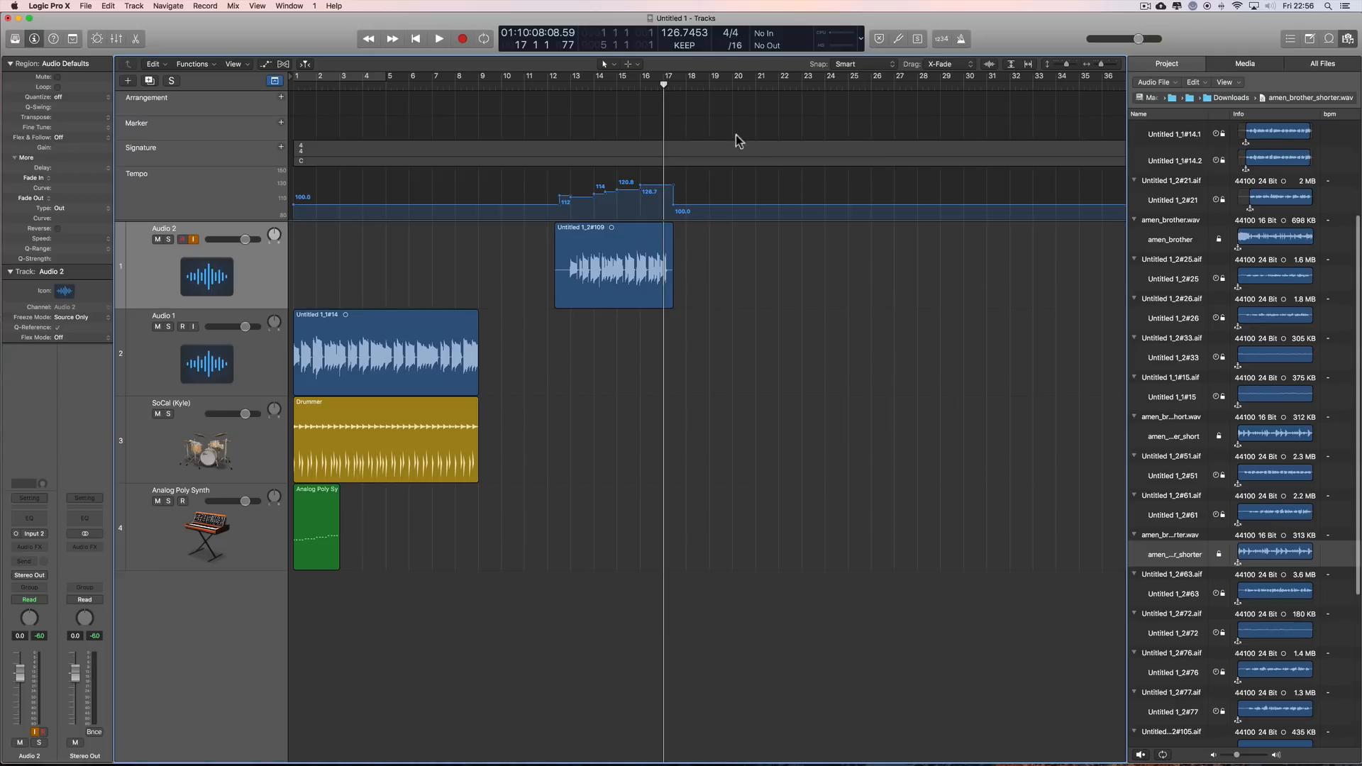
Step: Switch the project tempo mode to ADAPT, try inserting amen_brother_shorter at bar 21 of Audio 1, and undo the insertion
{"action": "left_click", "coordinate": [685, 44]}
{"action": "left_click", "coordinate": [692, 56]}
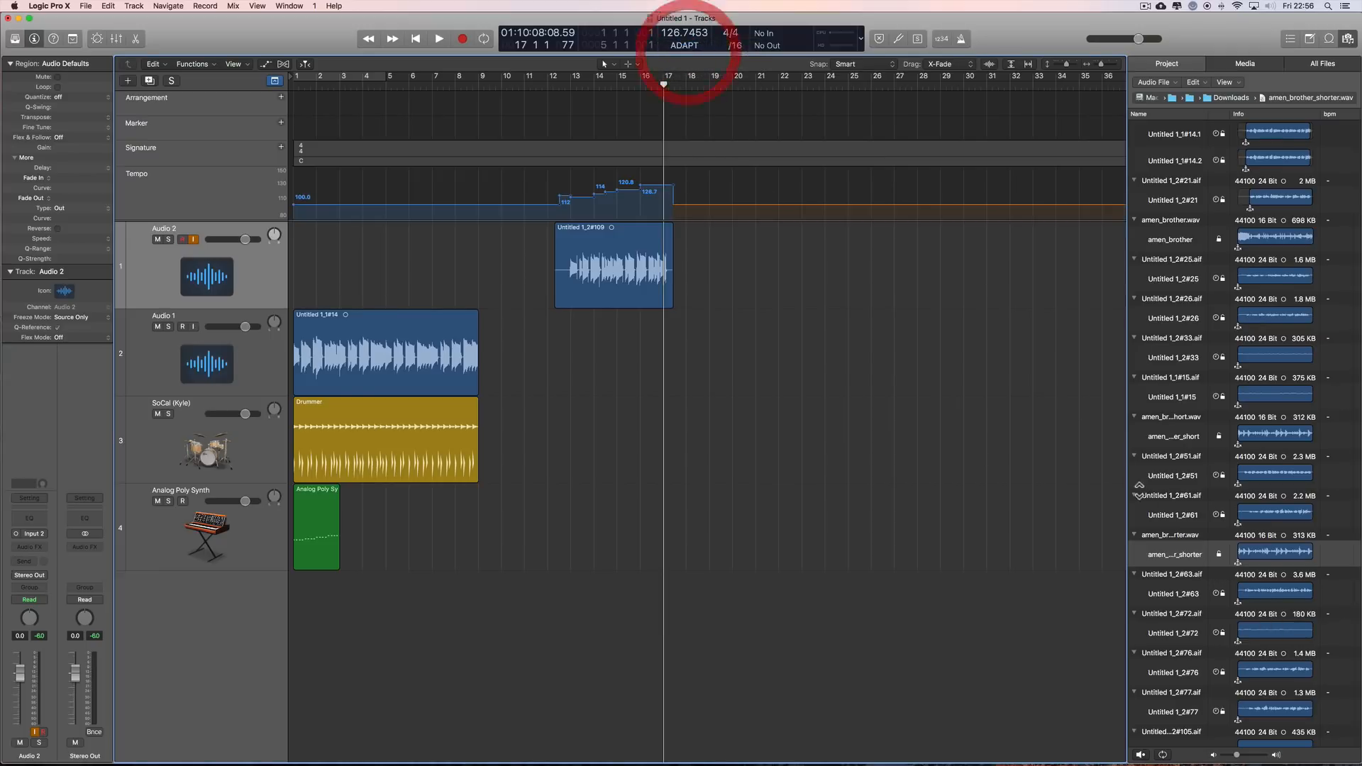
{"action": "left_click_drag", "start_coordinate": [1183, 555], "coordinate": [756, 345]}
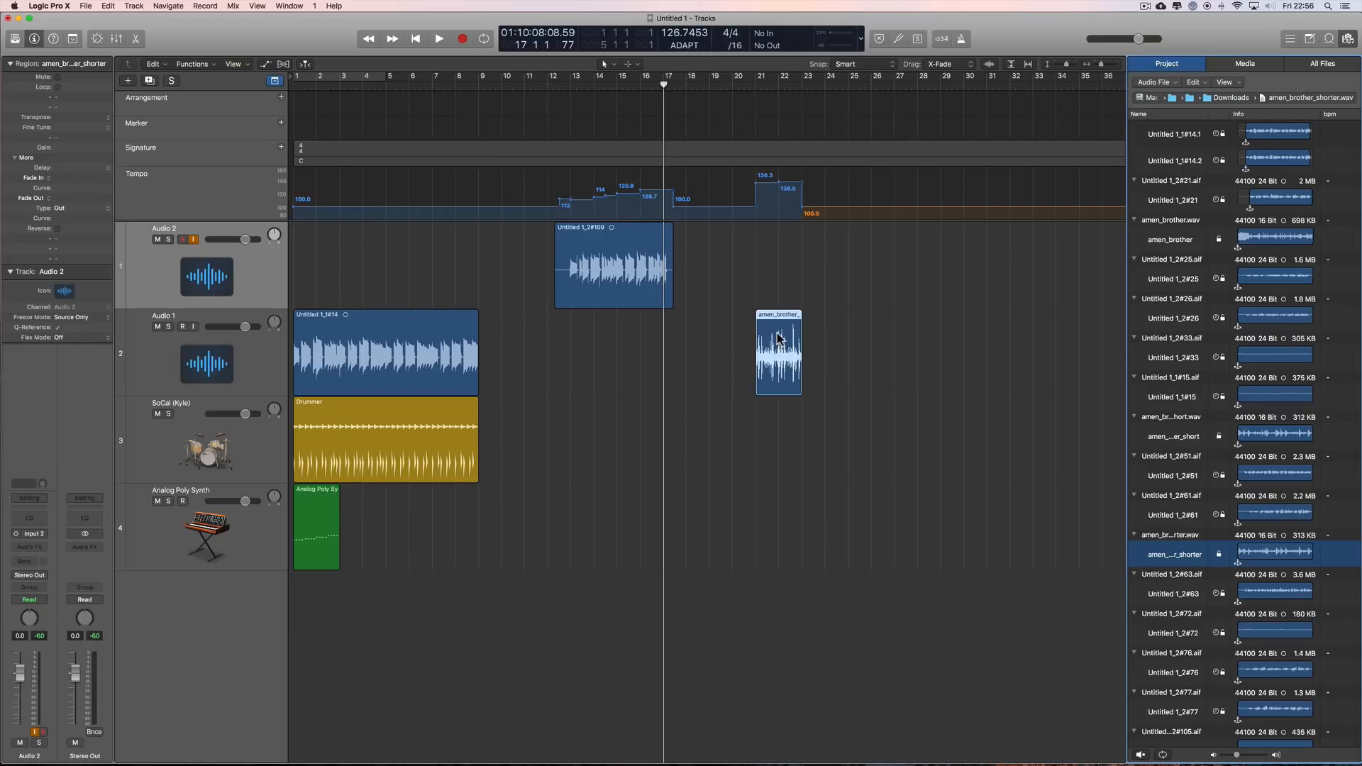
{"action": "key", "text": "super+z"}
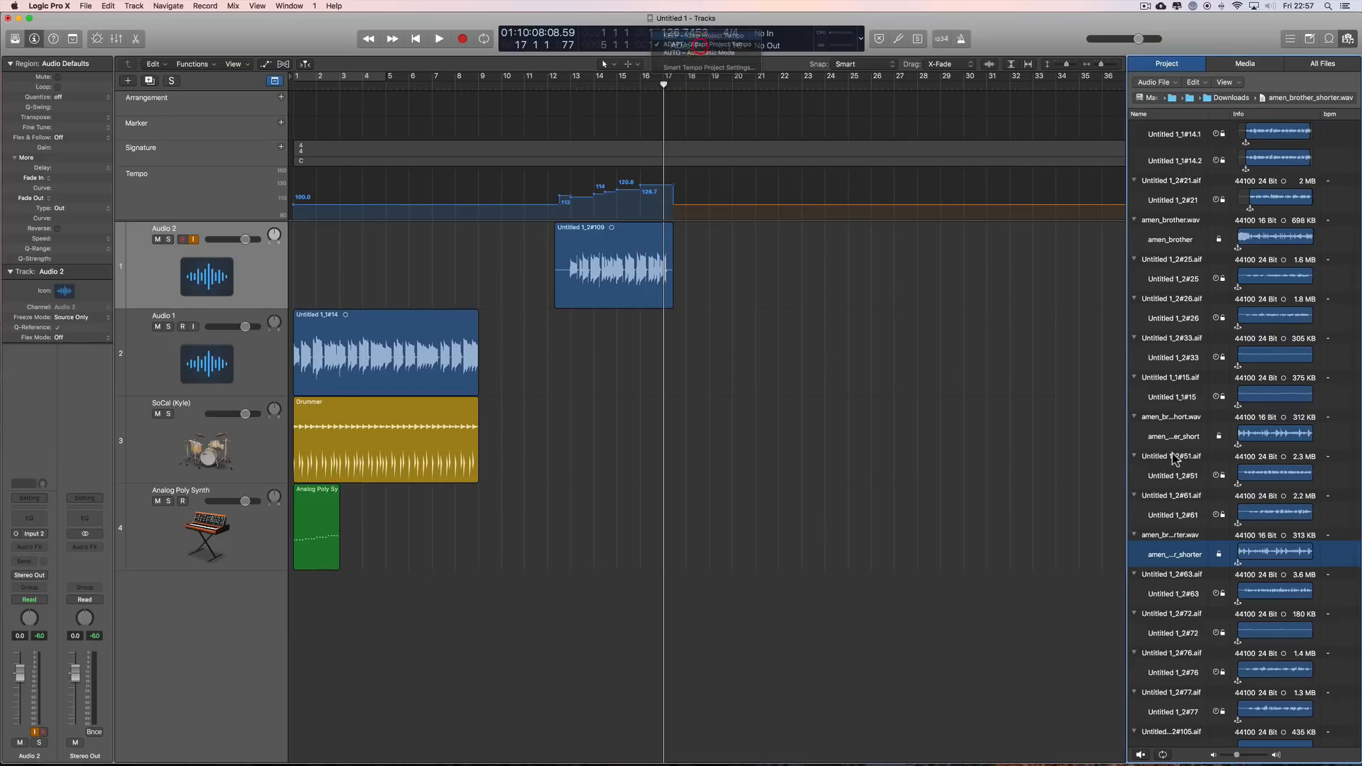
Step: Try amen_brother_shorter at bar 21 of Audio 1 in KEEP and again in ADAPT mode, undo each insertion, and close the browser
{"action": "left_click_drag", "start_coordinate": [1175, 555], "coordinate": [757, 355]}
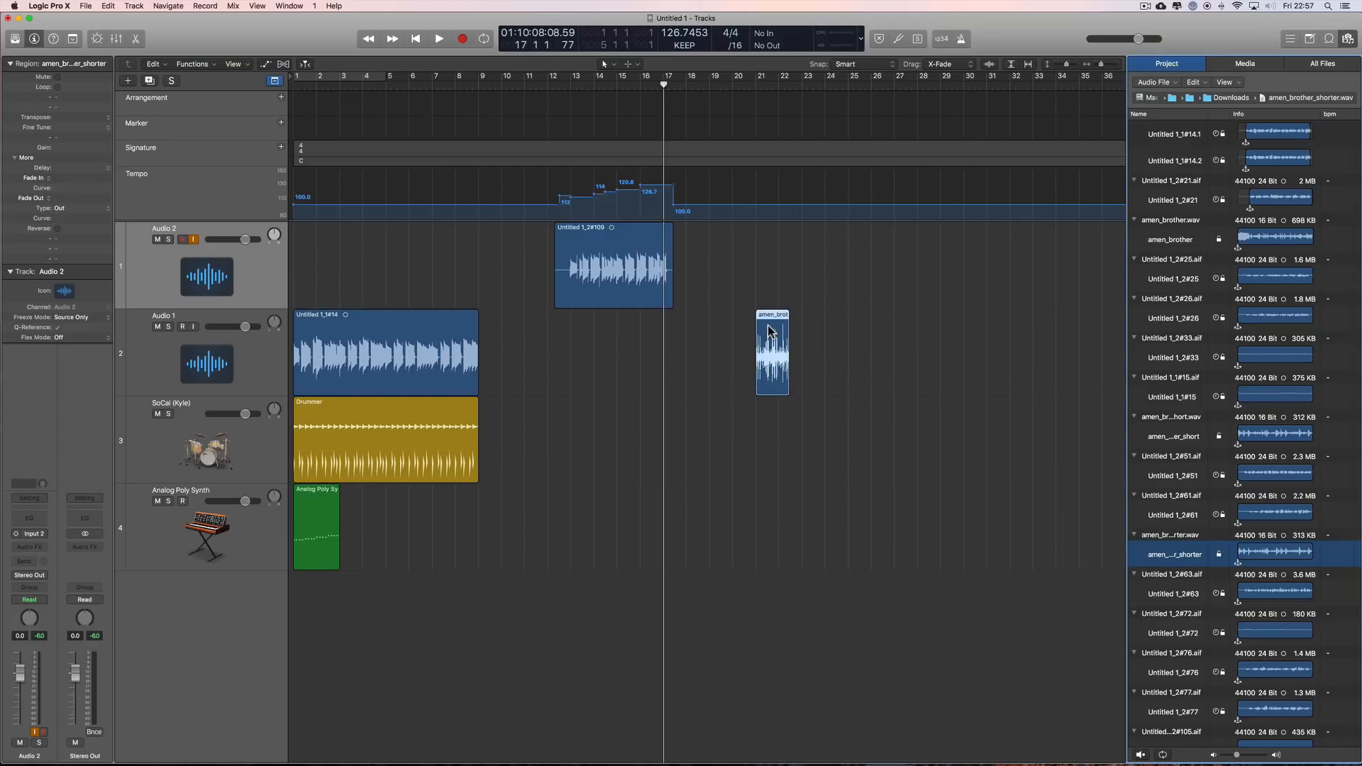
{"action": "key", "text": "super+z"}
{"action": "left_click", "coordinate": [684, 45]}
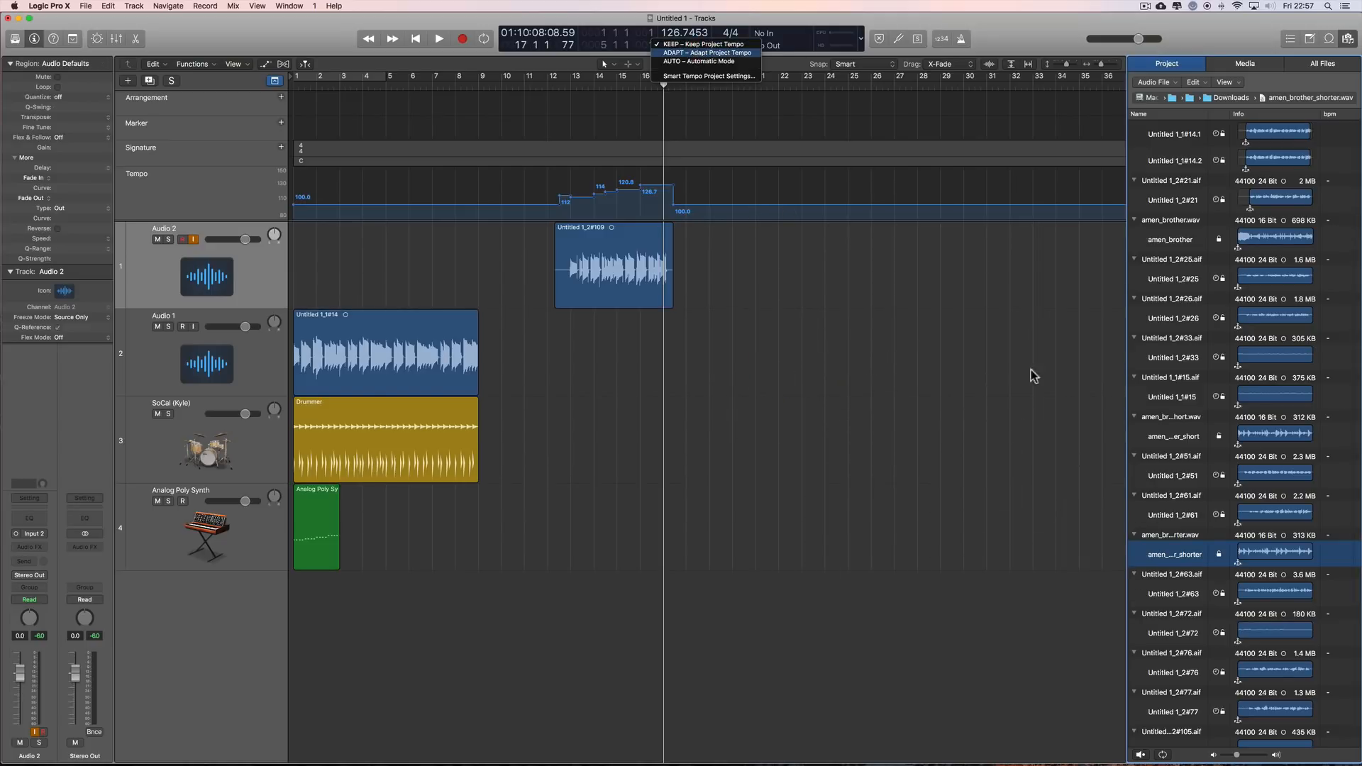
{"action": "key", "text": "Return"}
{"action": "left_click_drag", "start_coordinate": [1174, 554], "coordinate": [757, 347]}
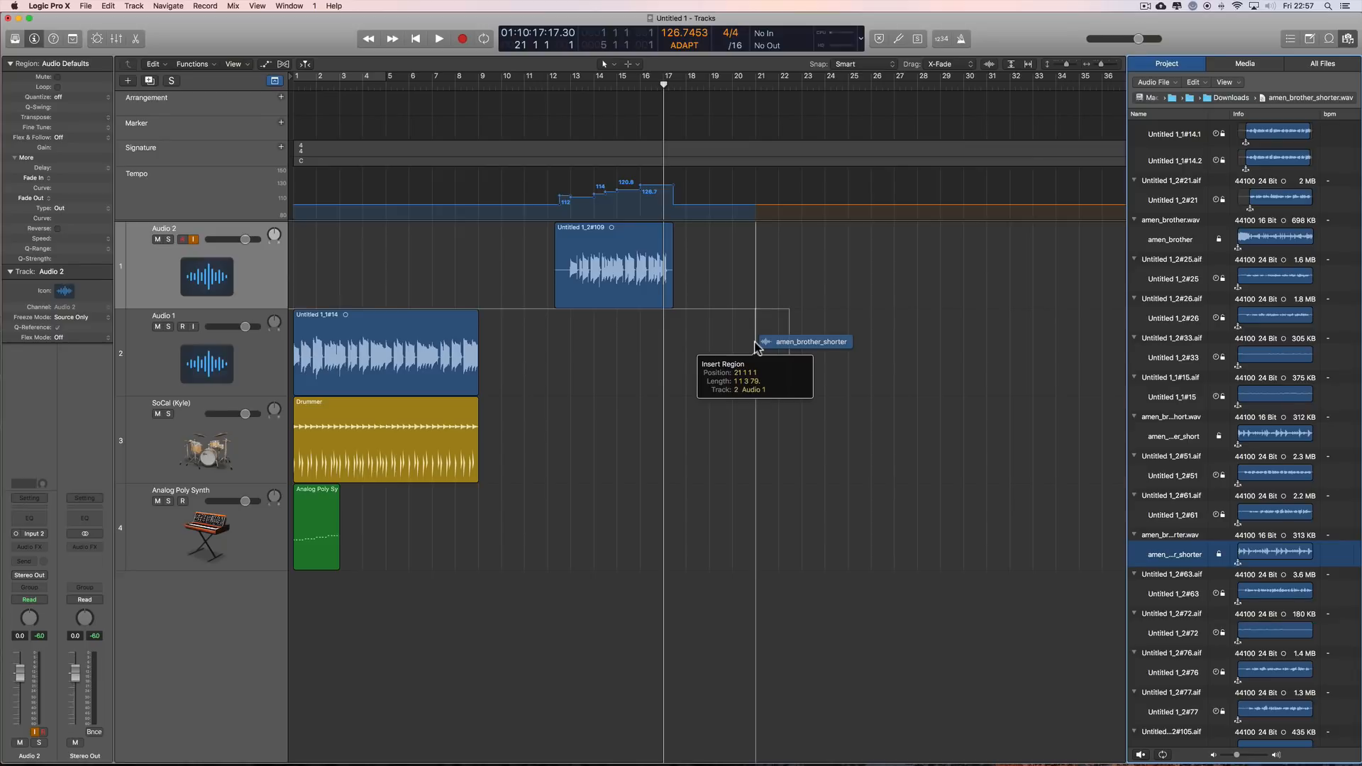
{"action": "left_click_drag", "start_coordinate": [756, 346], "coordinate": [757, 346]}
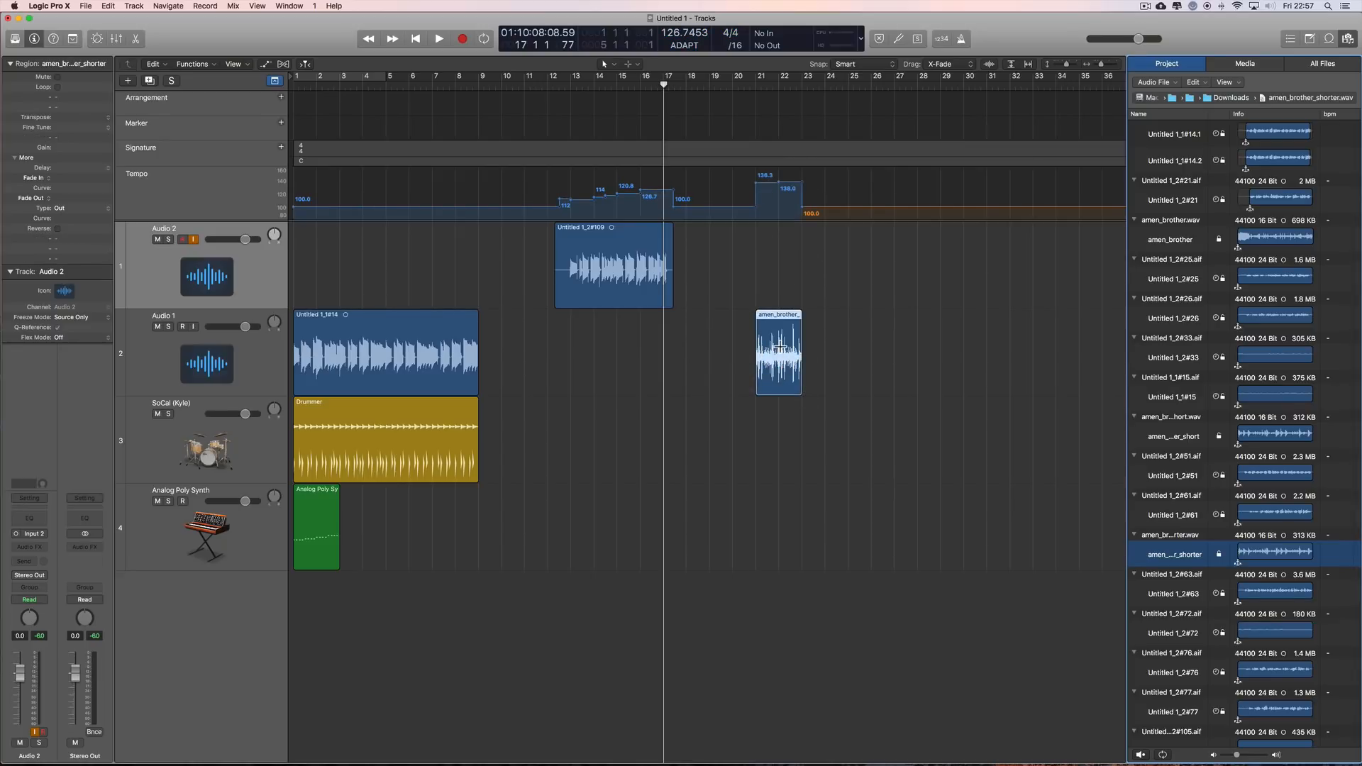
{"action": "key", "text": "super+z"}
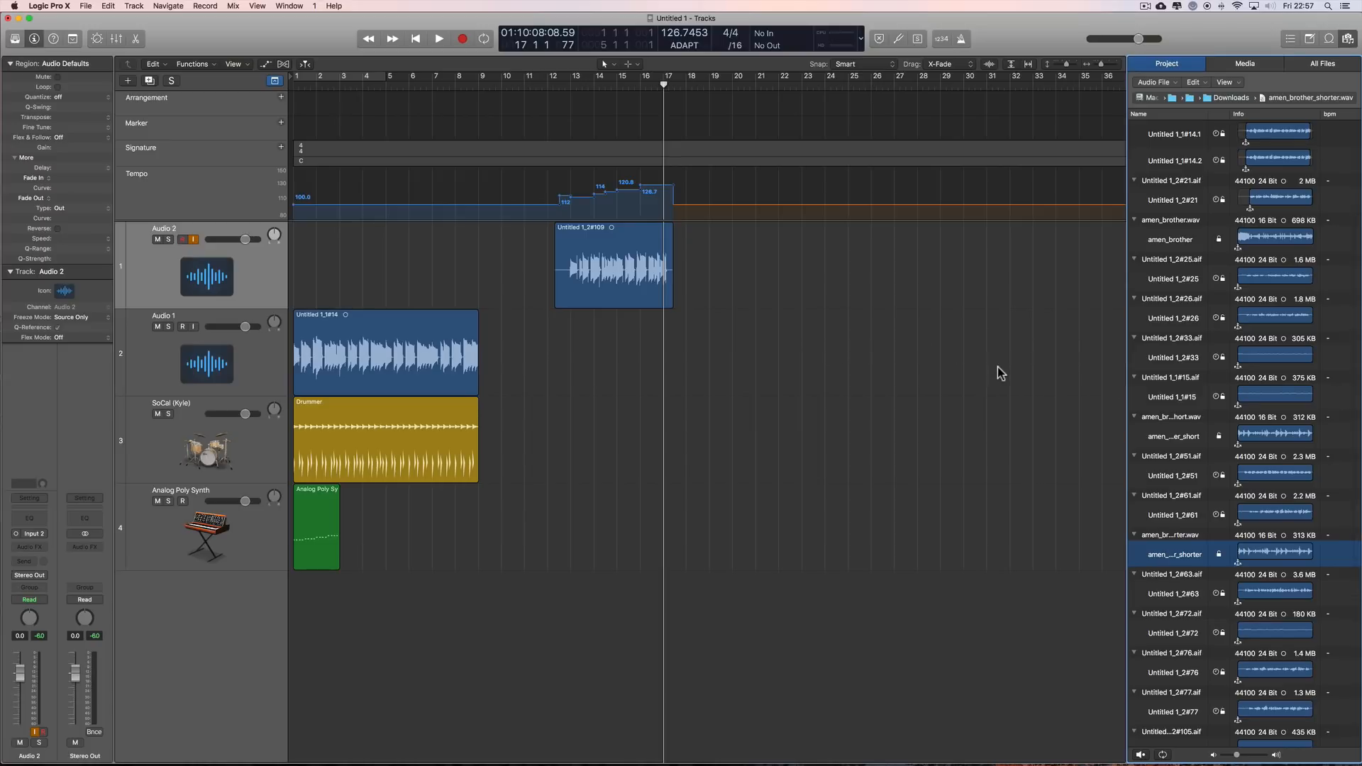
{"action": "left_click", "coordinate": [1350, 43]}
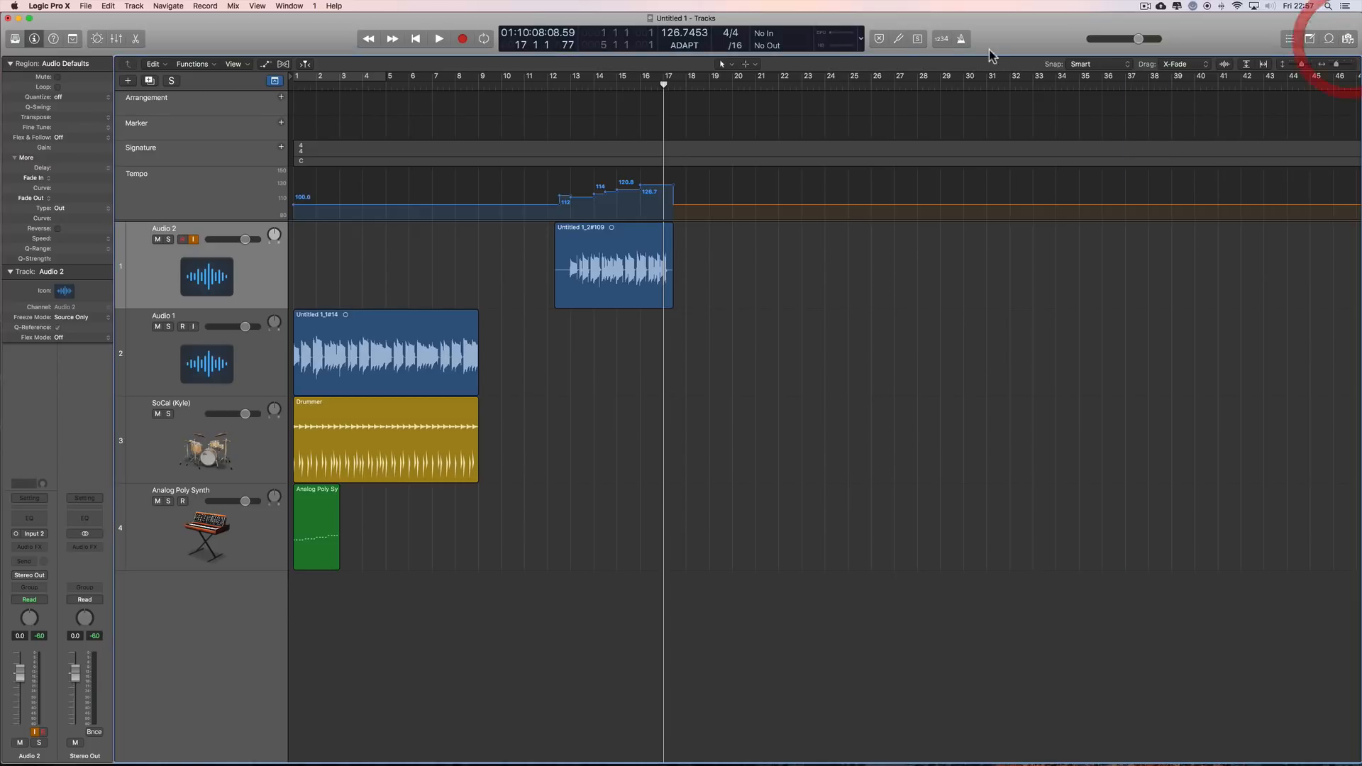
Step: Leave the project tempo mode on ADAPT and move the Audio 2 take to about bar 28
{"action": "left_click", "coordinate": [695, 47]}
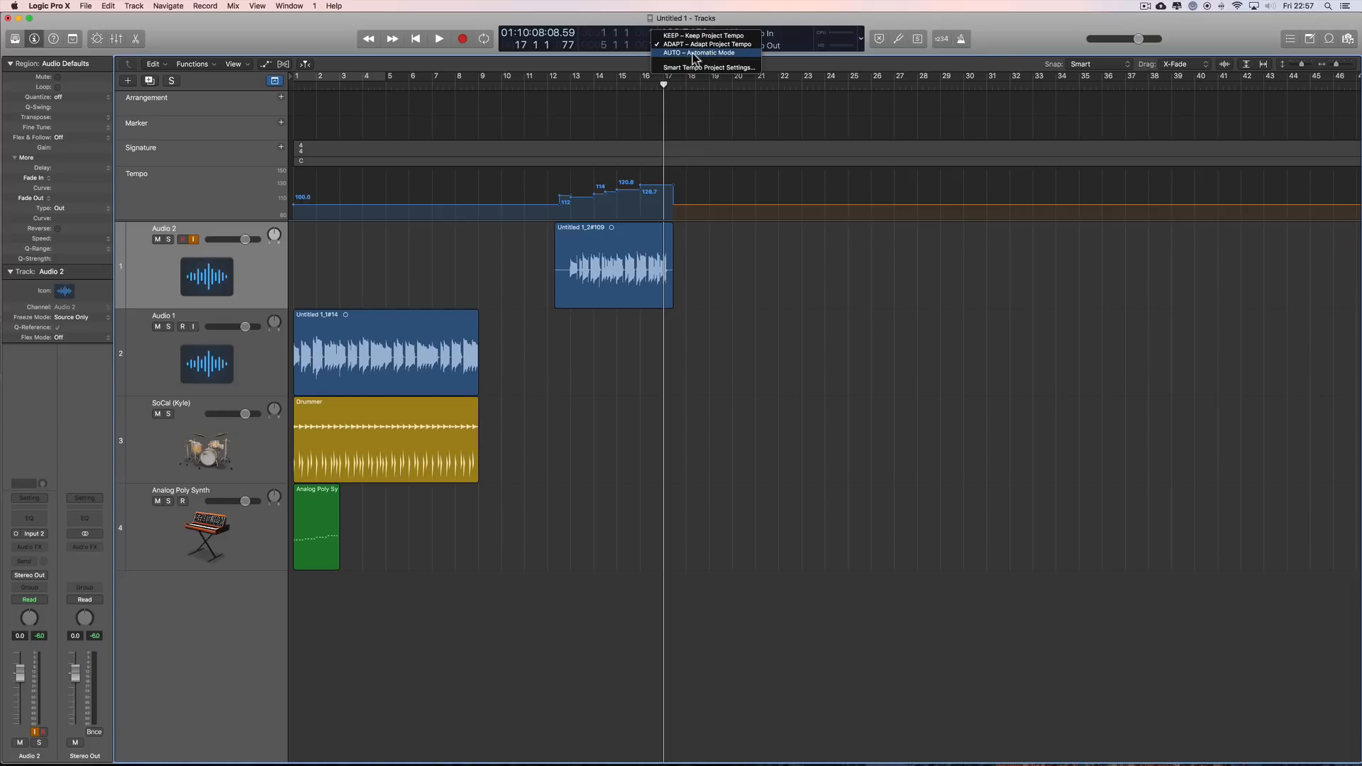
{"action": "left_click", "coordinate": [1002, 47]}
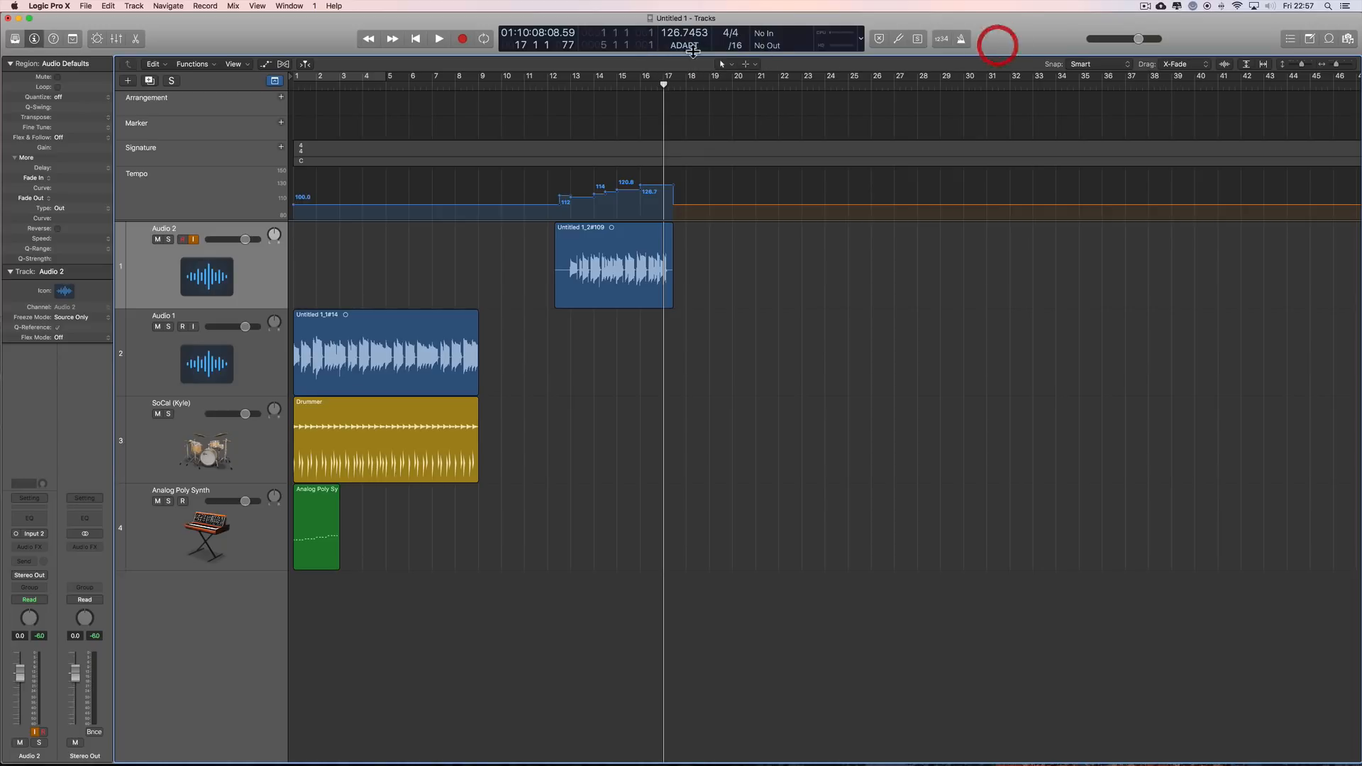
{"action": "left_click", "coordinate": [606, 230]}
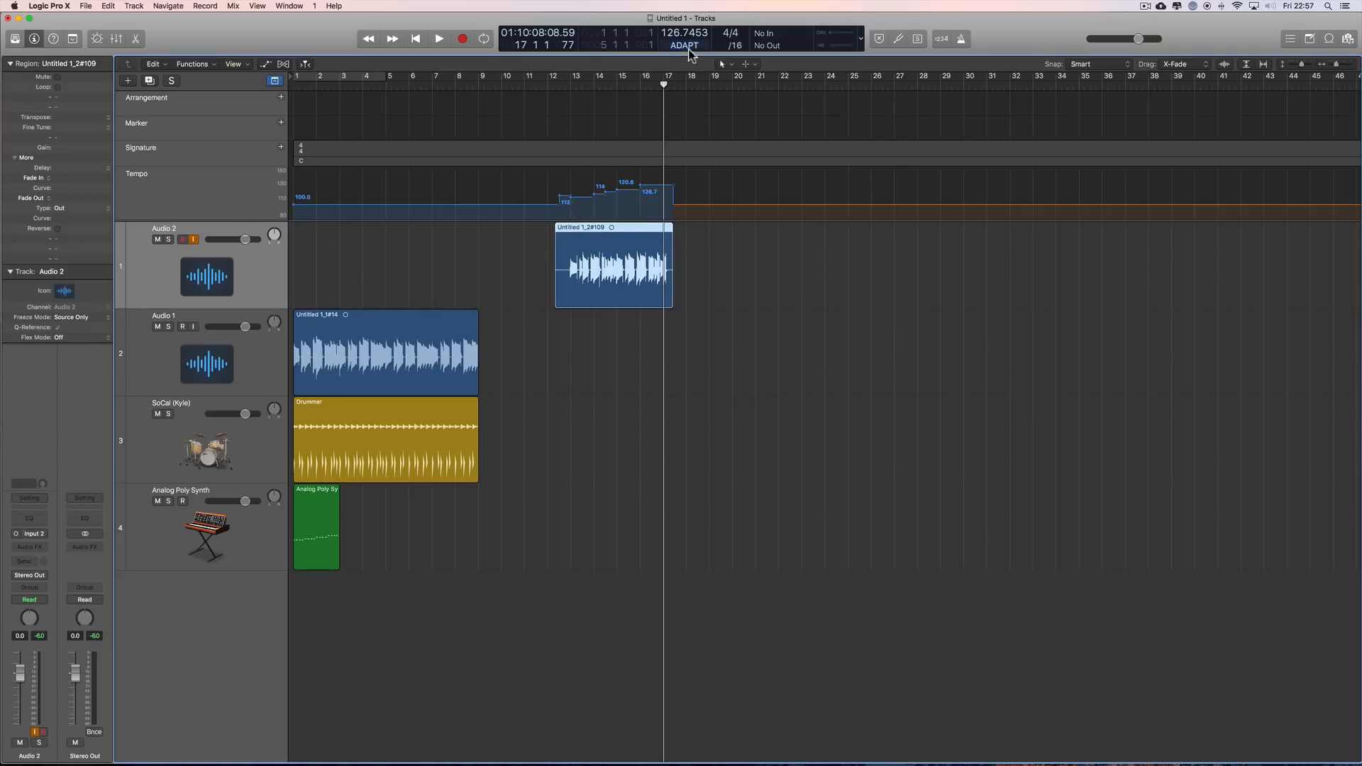
{"action": "left_click_drag", "start_coordinate": [635, 229], "coordinate": [998, 231]}
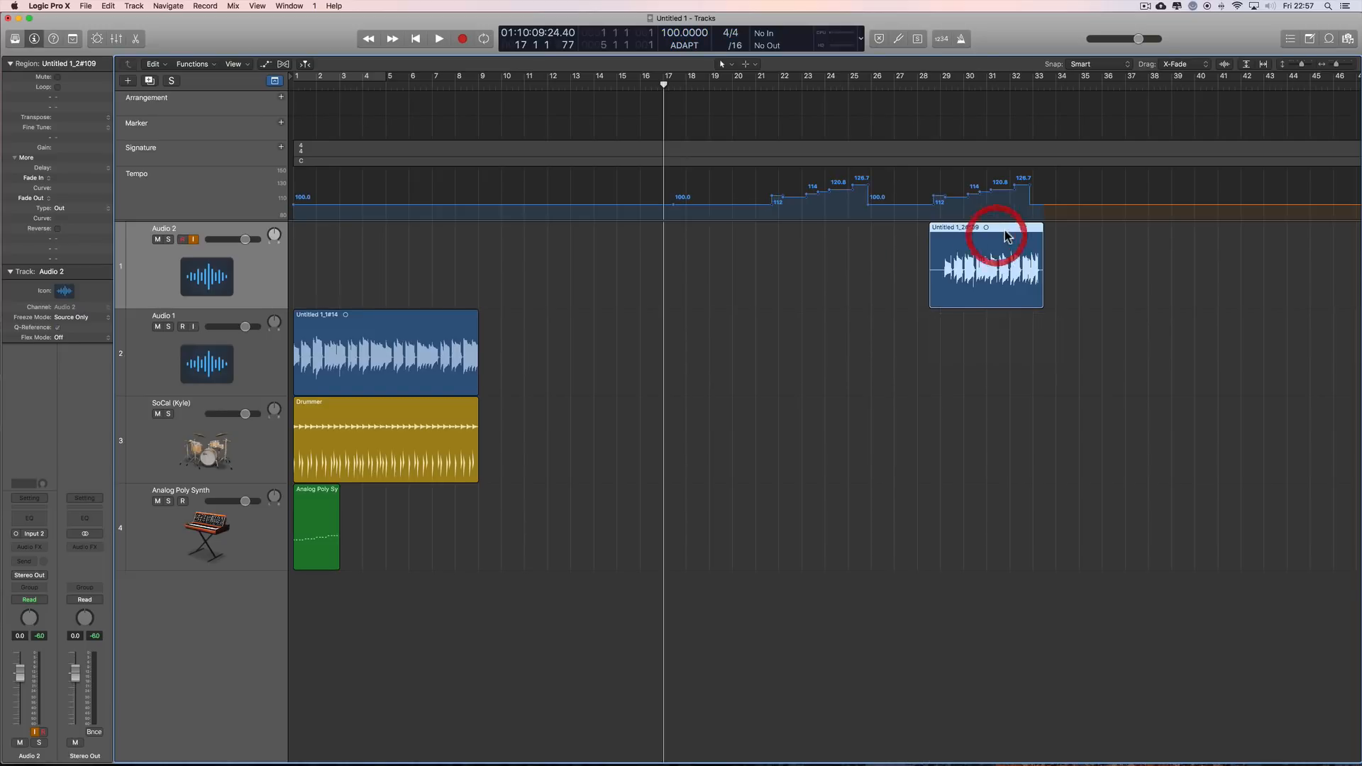
{"action": "left_click", "coordinate": [1002, 229]}
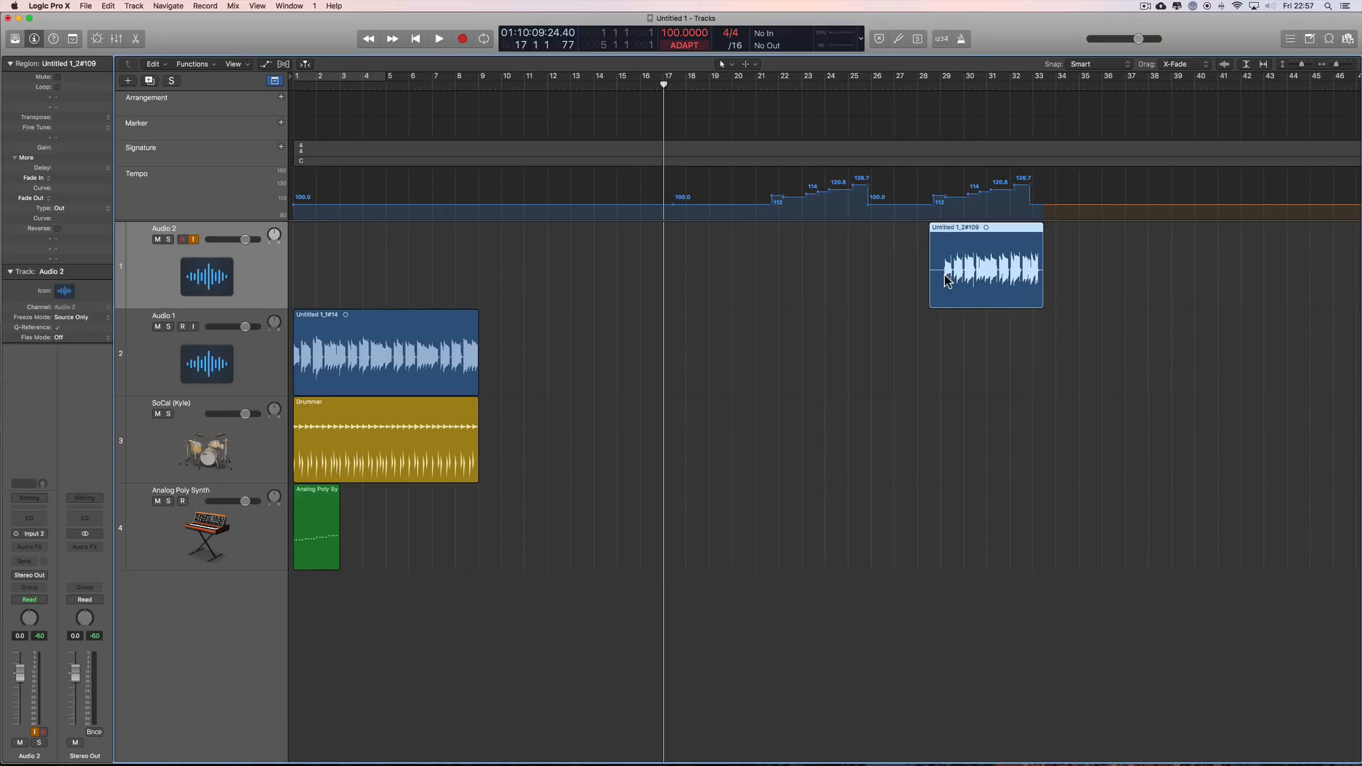
Step: Undo the last two moves of the Audio 2 take
{"action": "key", "text": "super+z"}
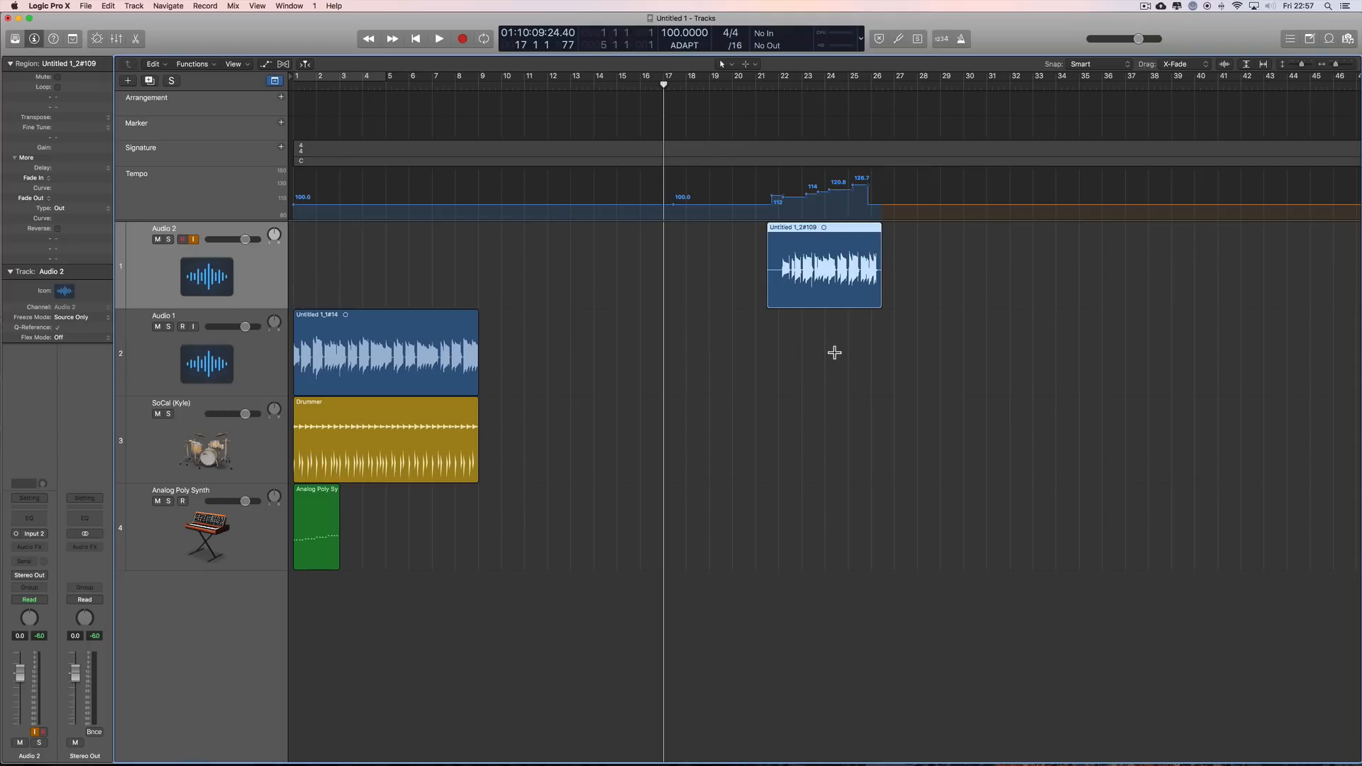
{"action": "key", "text": "super+z"}
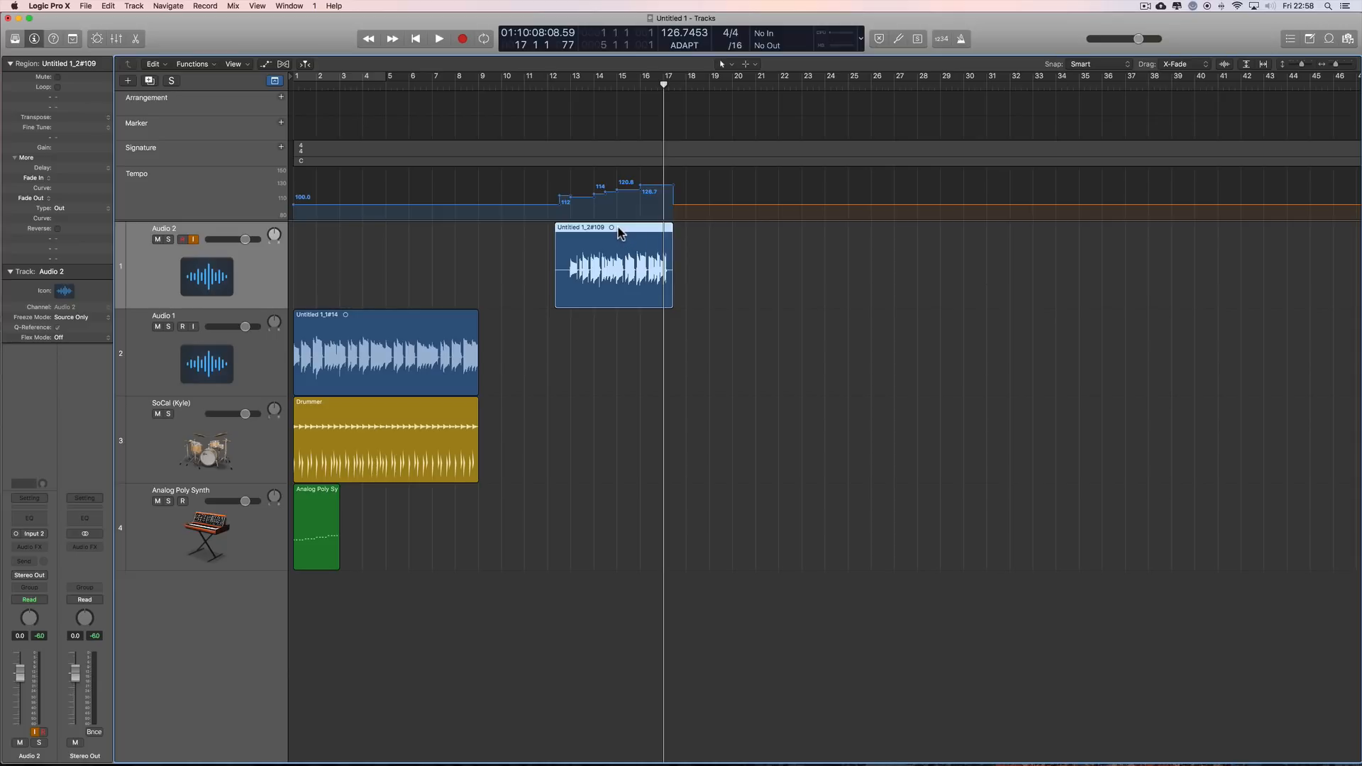
Step: Try moving the Audio 2 take to about bar 21 and on to about bar 28, and undo both moves
{"action": "left_click_drag", "start_coordinate": [618, 232], "coordinate": [827, 228]}
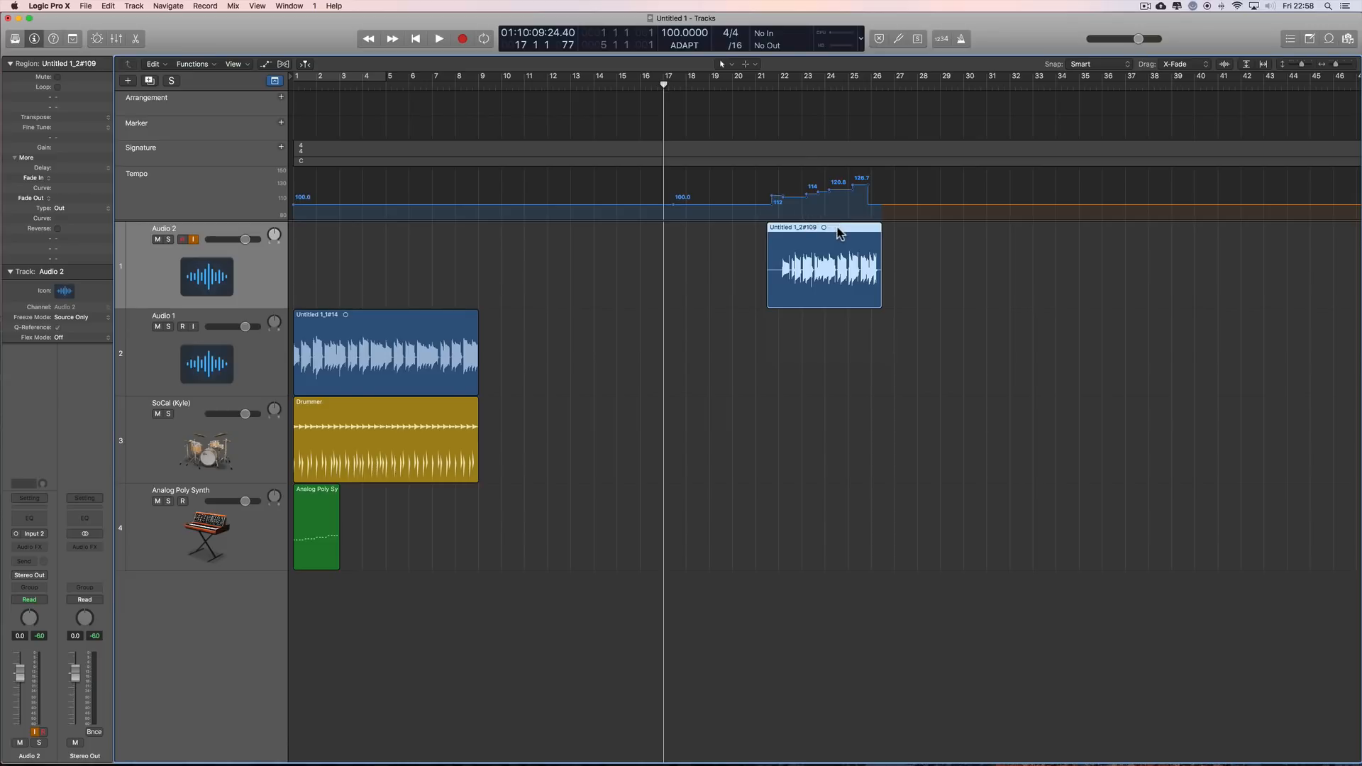
{"action": "left_click_drag", "start_coordinate": [830, 228], "coordinate": [994, 232]}
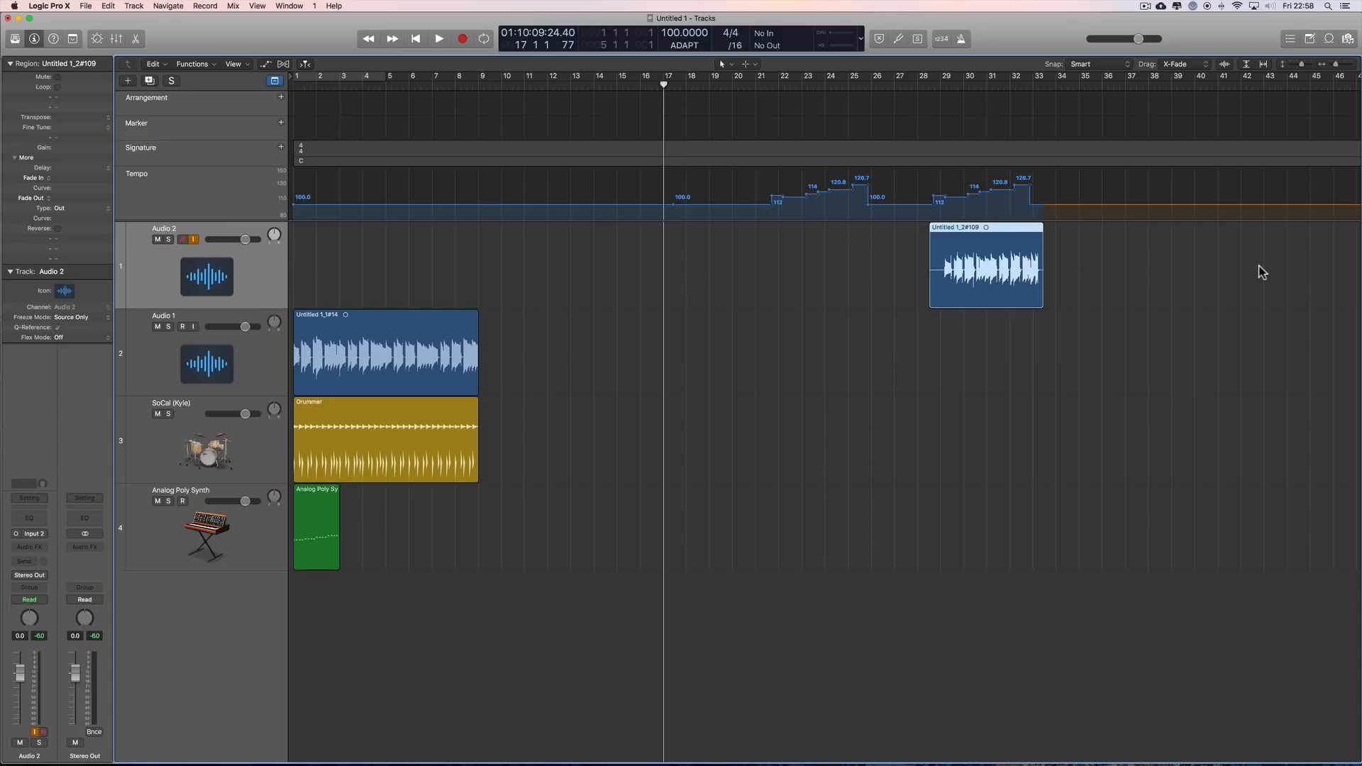
{"action": "key", "text": "super+z"}
{"action": "key", "text": "super+z"}
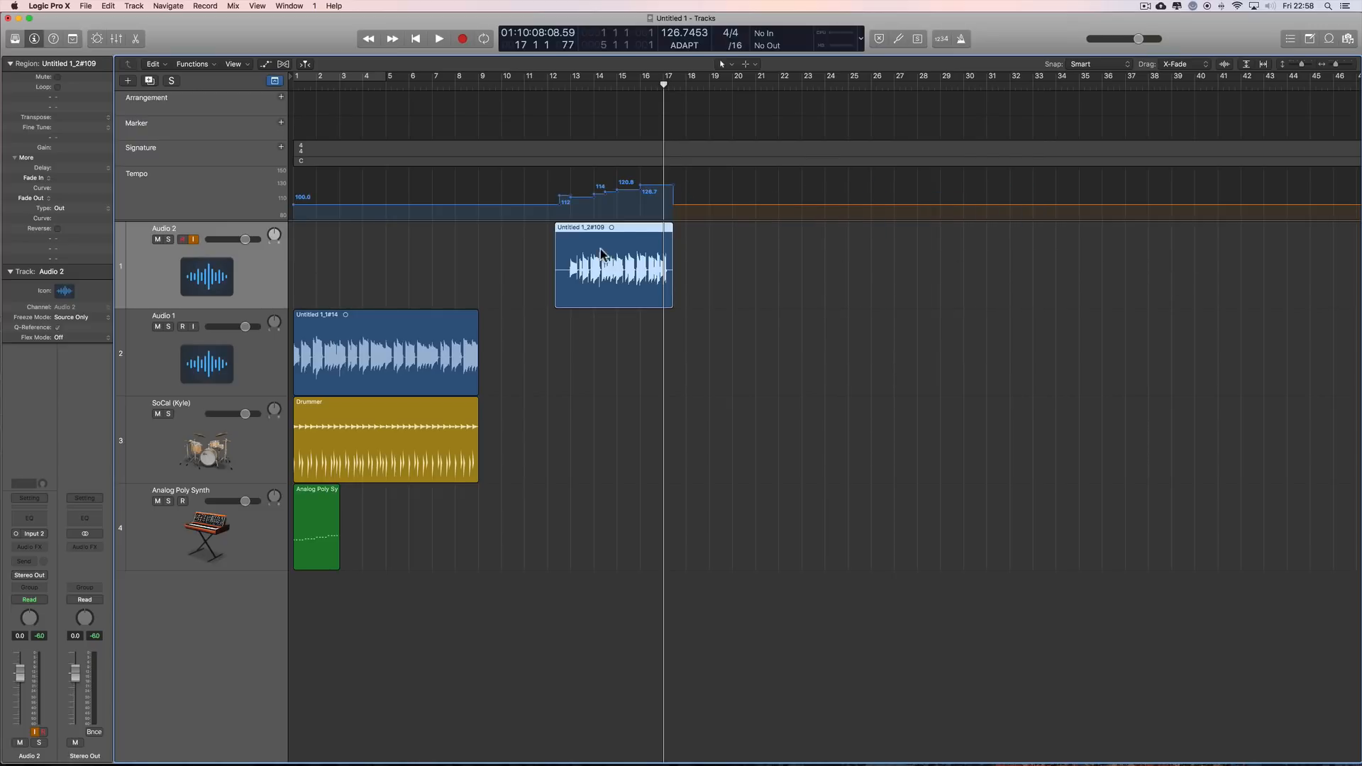
Step: Try the Audio 2 take at about bars 34, 26 and 21 in turn, undoing every move
{"action": "left_click_drag", "start_coordinate": [634, 234], "coordinate": [949, 227]}
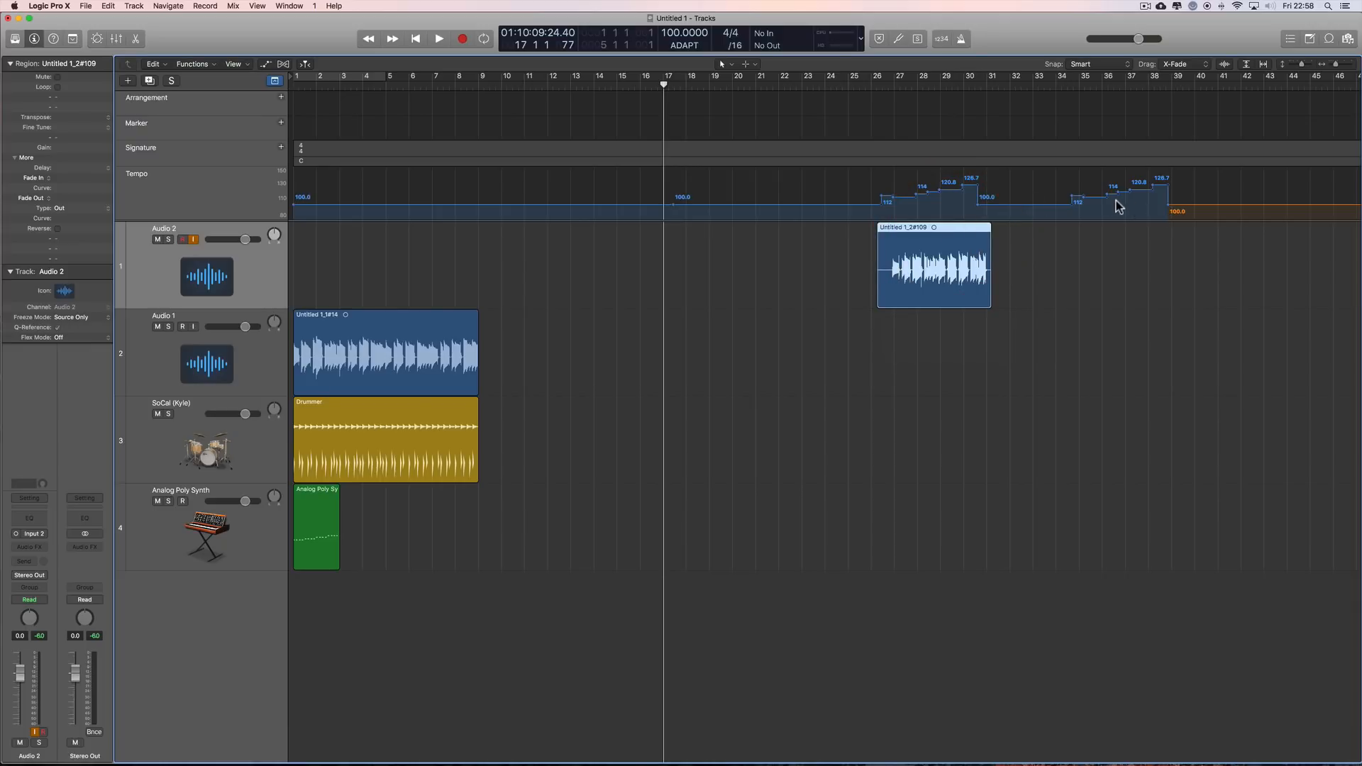
{"action": "key", "text": "super+z"}
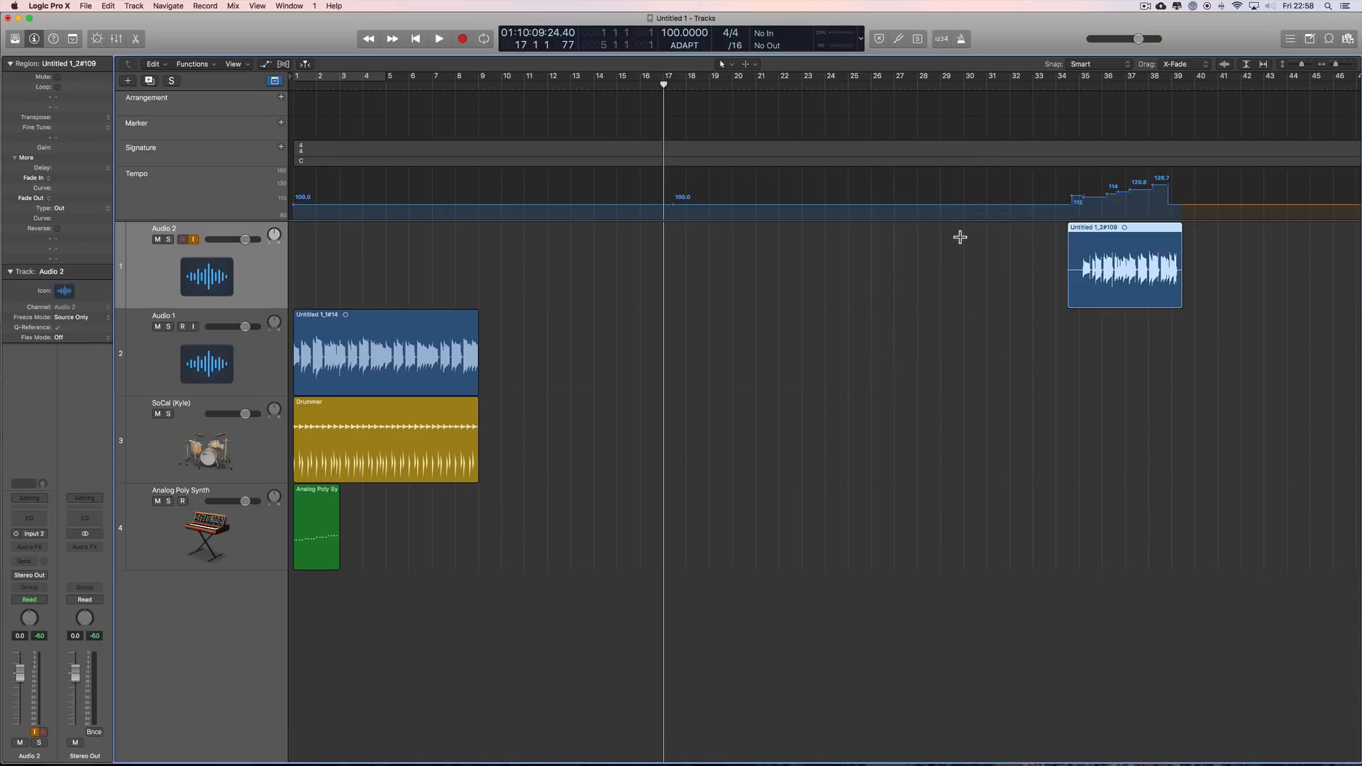
{"action": "key", "text": "super+z"}
{"action": "left_click_drag", "start_coordinate": [629, 227], "coordinate": [989, 227]}
{"action": "key", "text": "super+z"}
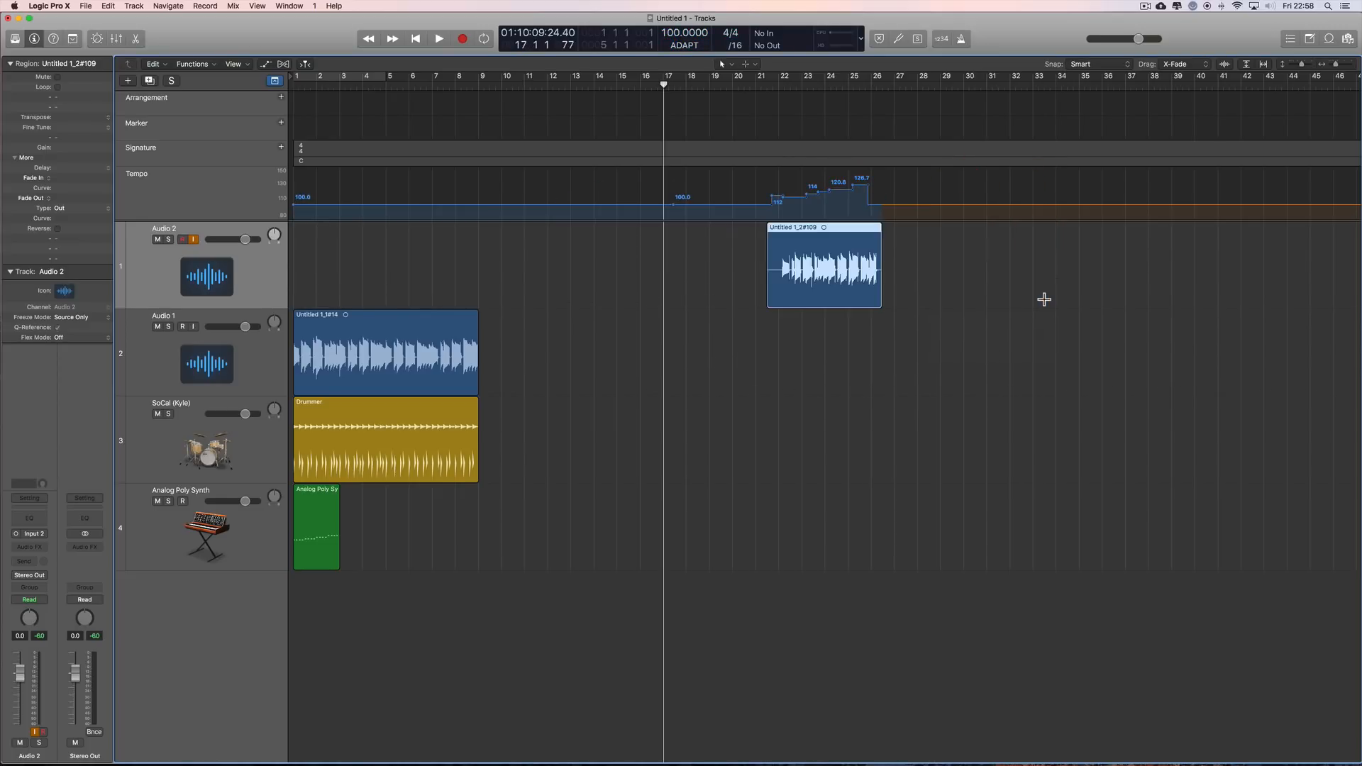
{"action": "key", "text": "super+z"}
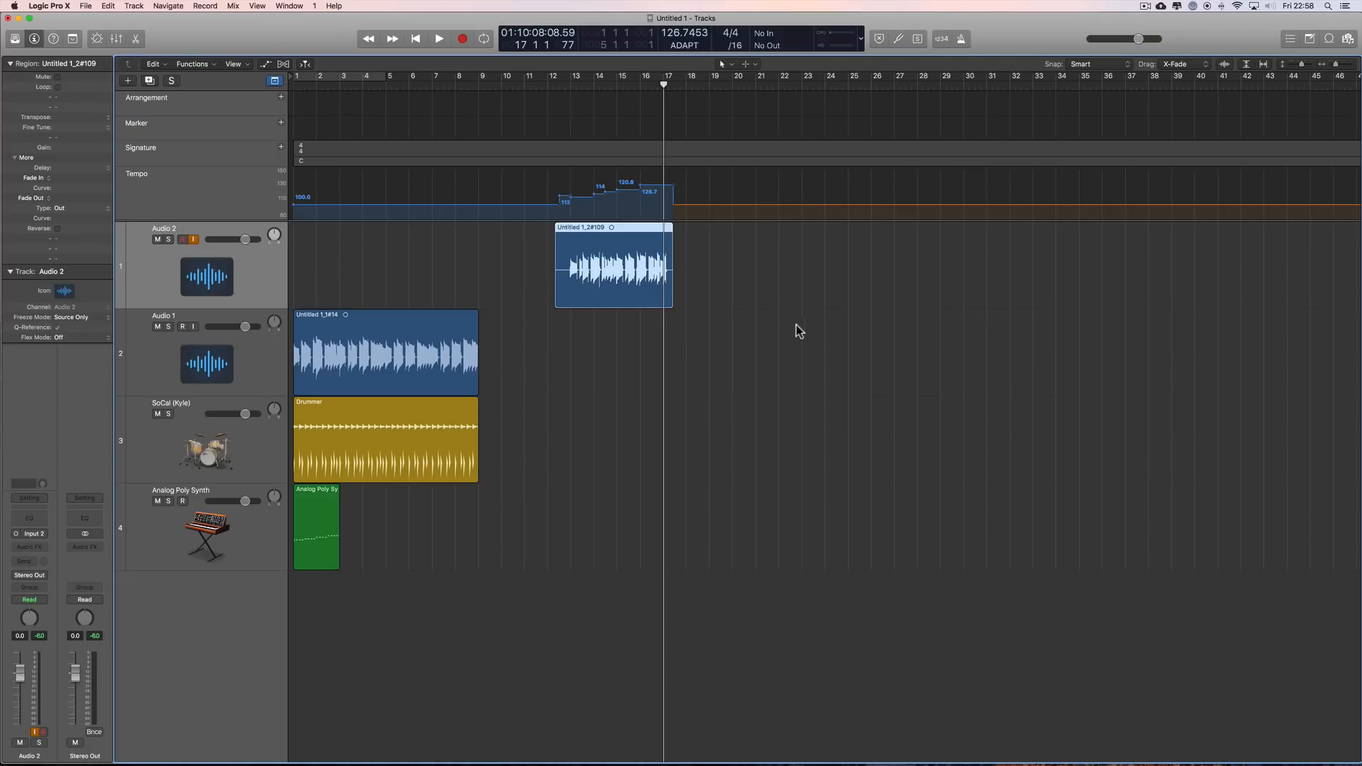
Step: Return the playhead to bar 1, examine the Audio 2 take's file tempo and the available tempo actions, and close the editor
{"action": "left_click_drag", "start_coordinate": [667, 88], "coordinate": [294, 112]}
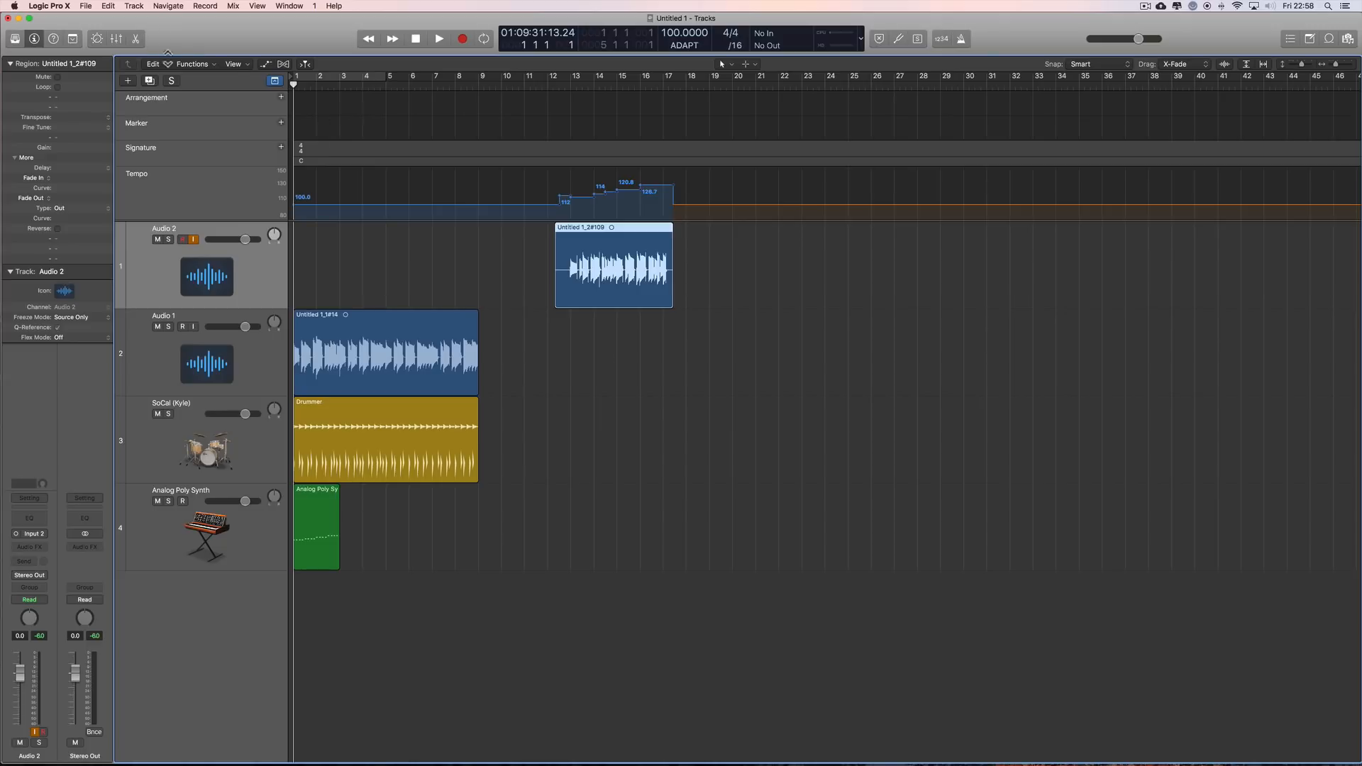
{"action": "double_click", "coordinate": [643, 304]}
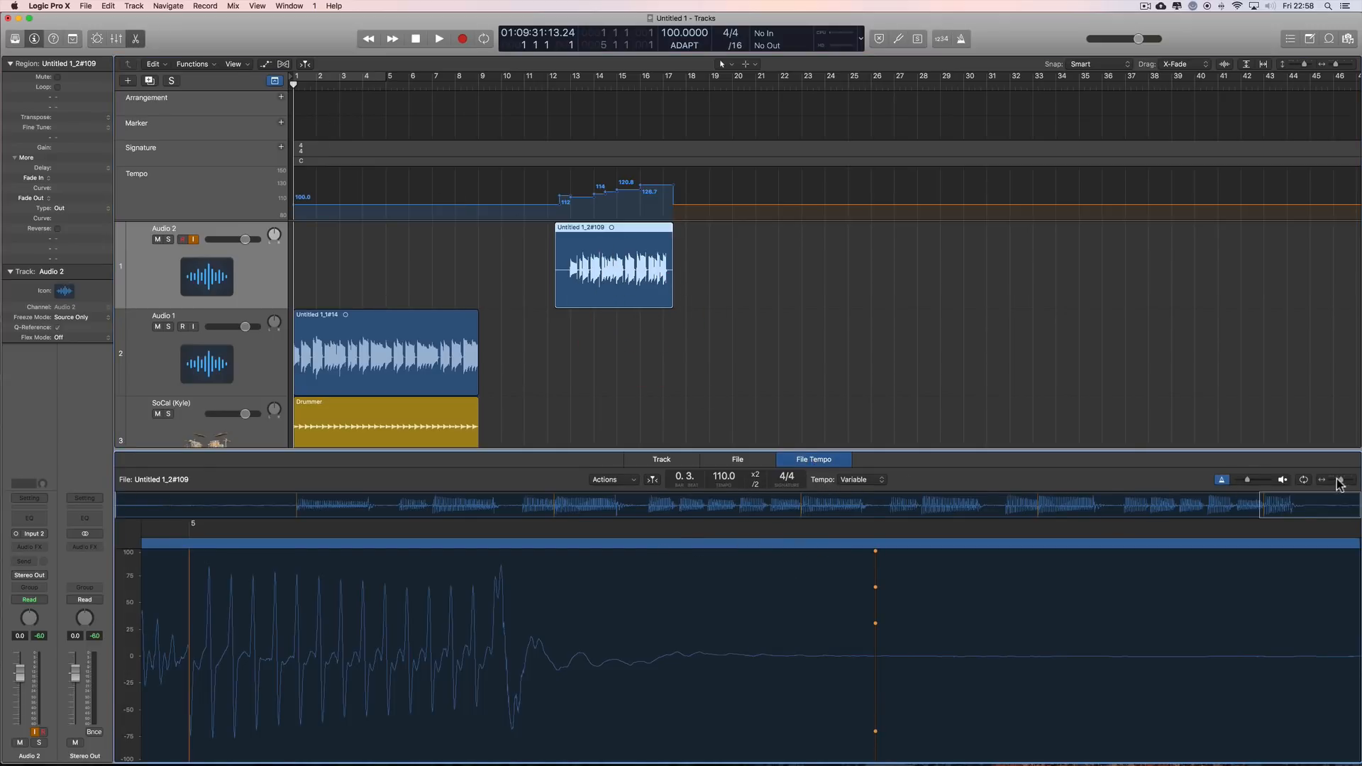
{"action": "left_click_drag", "start_coordinate": [1339, 483], "coordinate": [1329, 483]}
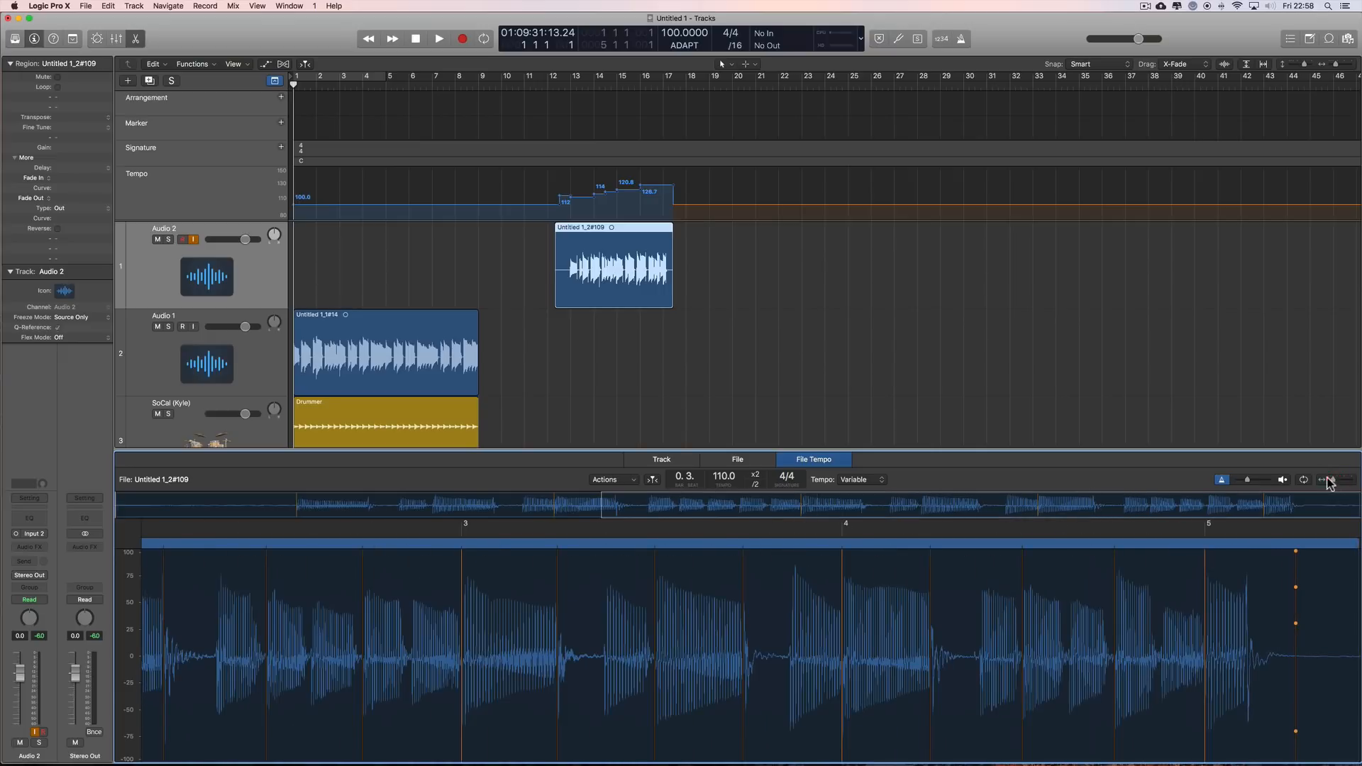
{"action": "left_click", "coordinate": [630, 480]}
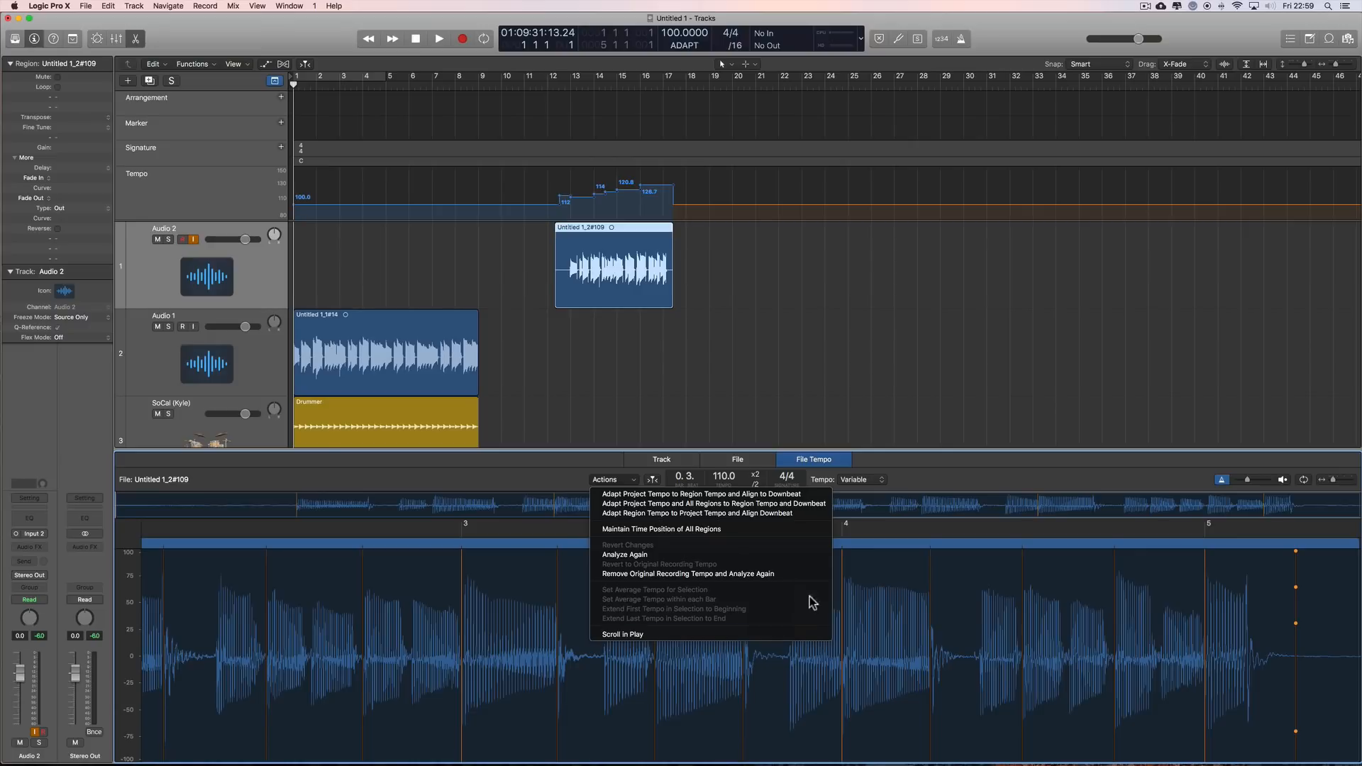
{"action": "left_click", "coordinate": [726, 276]}
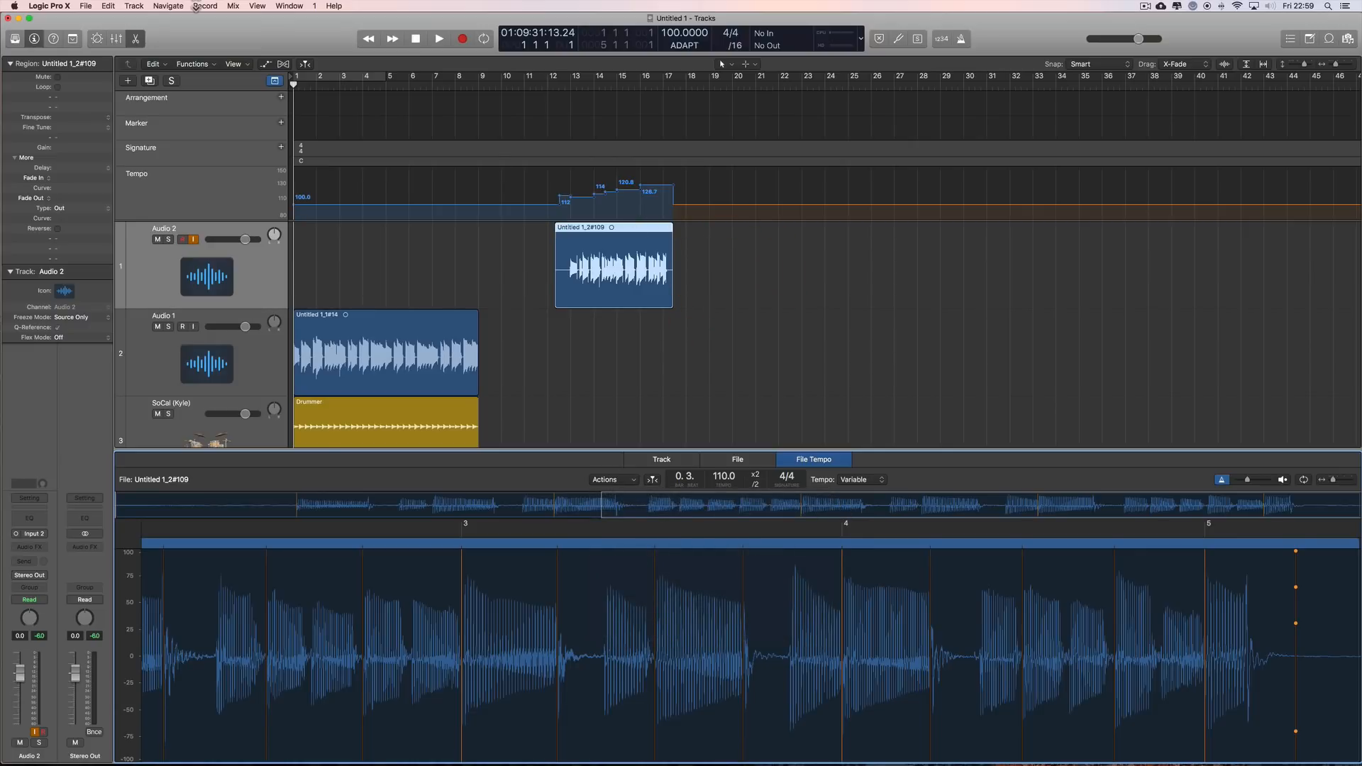
{"action": "left_click", "coordinate": [136, 38]}
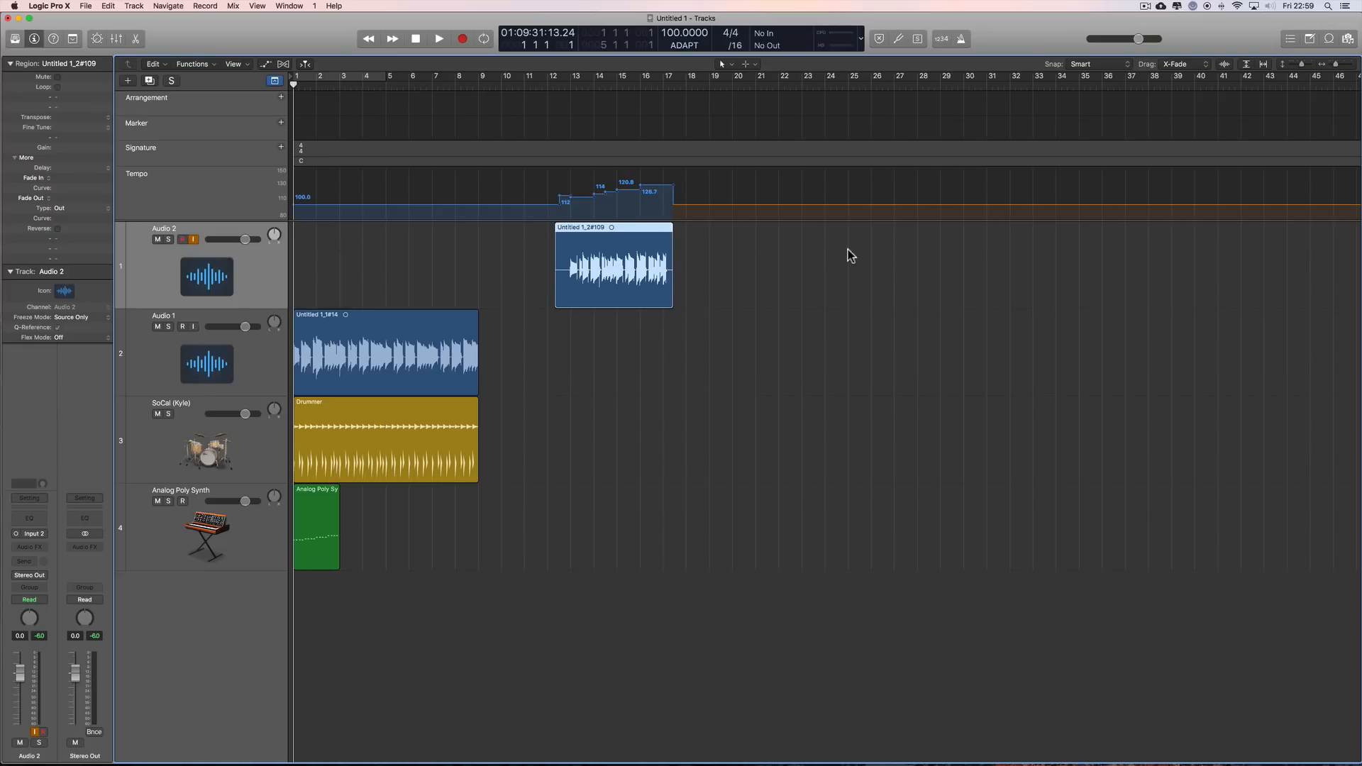
Step: Try moving the Audio 2 take to about bar 20 and on to about bar 26, and undo both moves
{"action": "left_click_drag", "start_coordinate": [628, 228], "coordinate": [956, 238]}
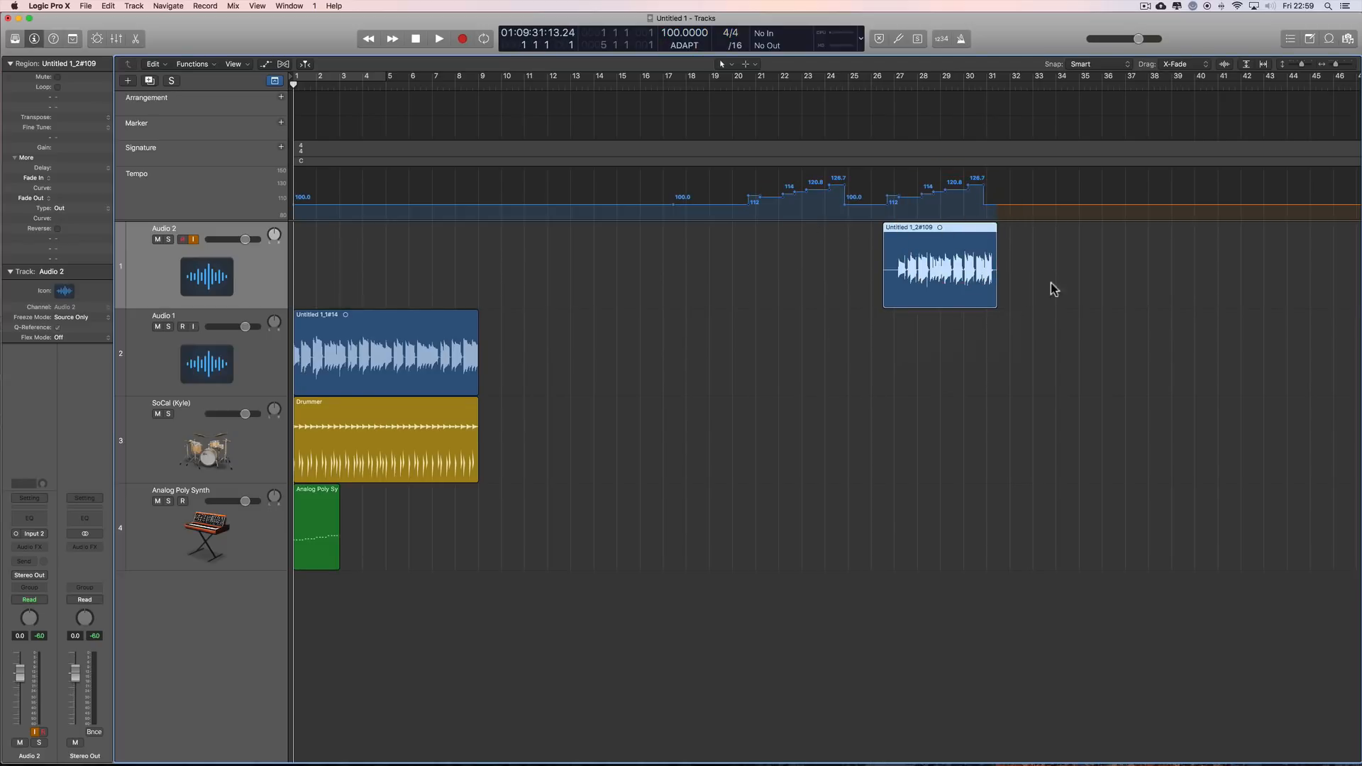
{"action": "key", "text": "super+z"}
{"action": "key", "text": "super+z"}
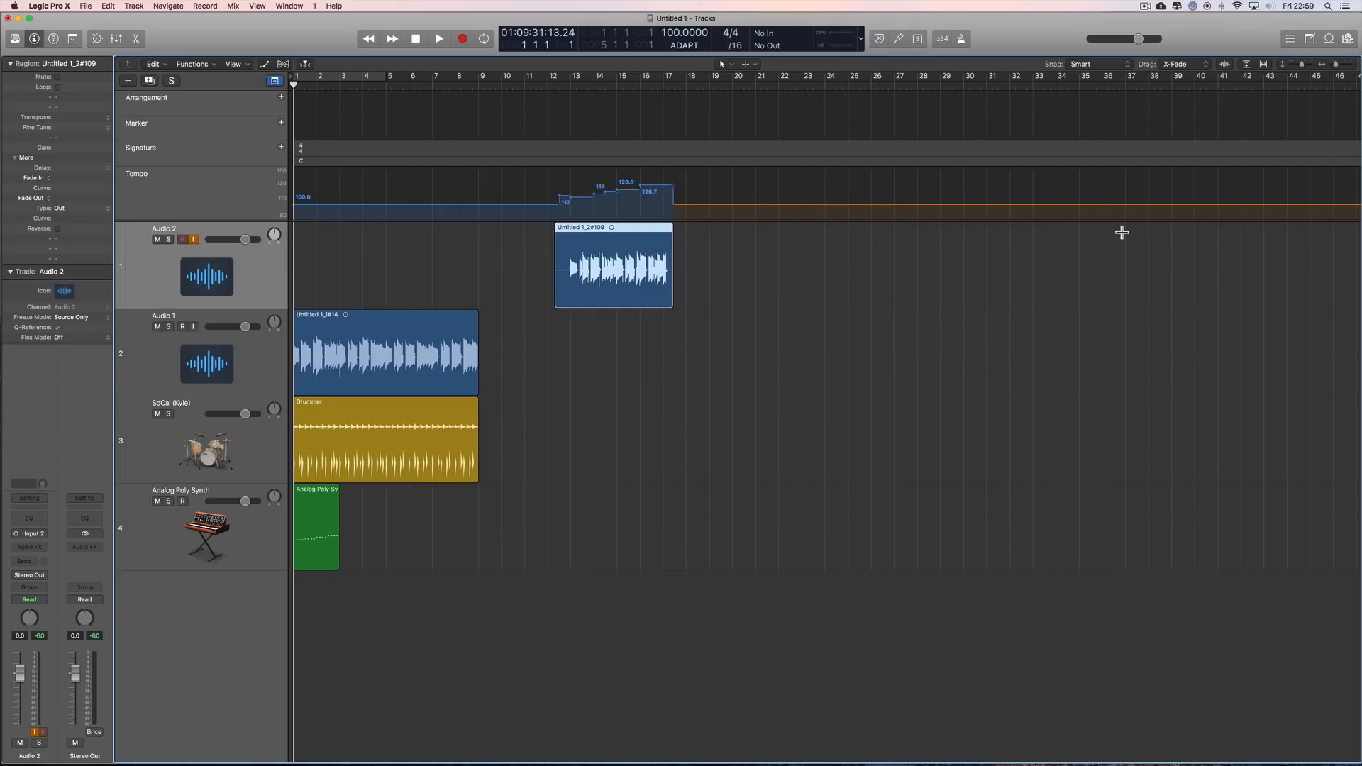
Step: Try inserting amen_brother_shorter from the project's audio files at about bar 22 of Audio 1, delete the region and close the browser
{"action": "left_click", "coordinate": [1348, 41]}
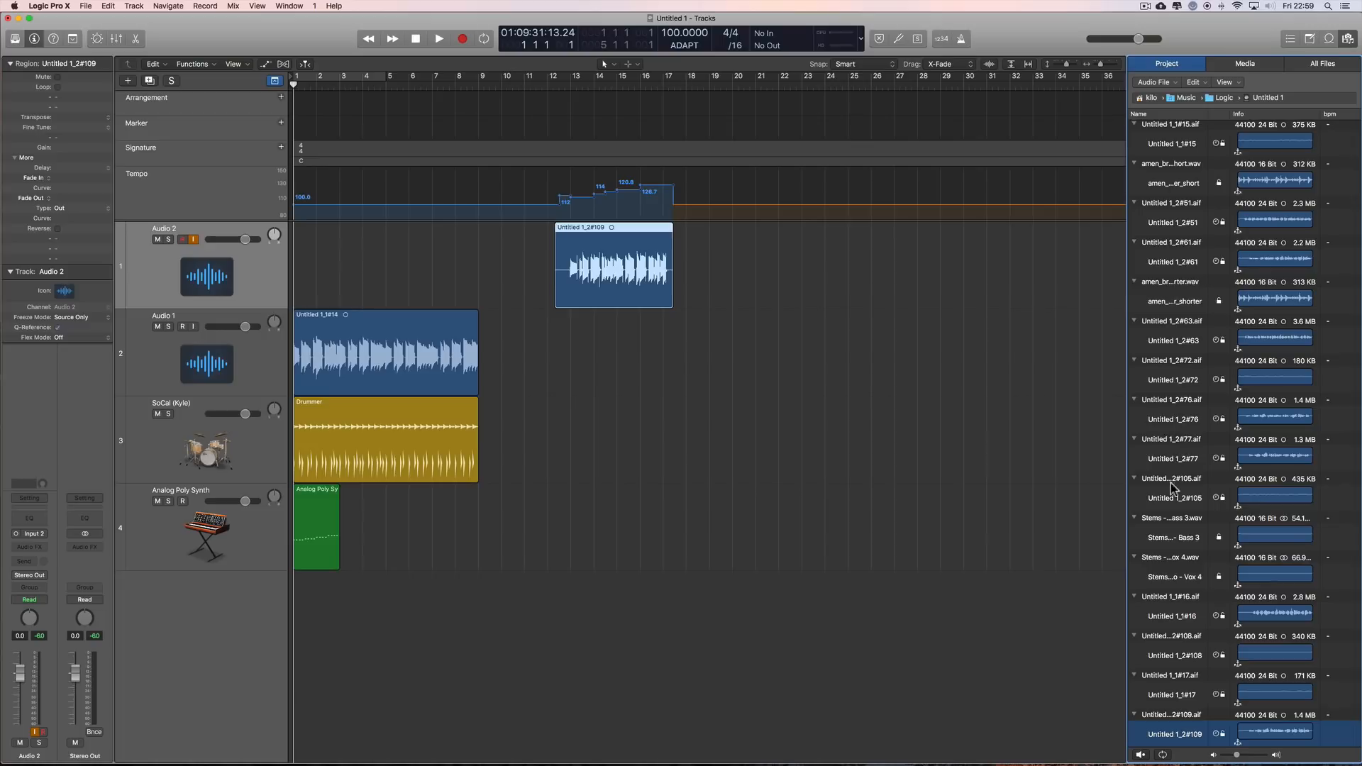
{"action": "left_click_drag", "start_coordinate": [1186, 306], "coordinate": [778, 335]}
{"action": "left_click", "coordinate": [807, 339]}
{"action": "key", "text": "Delete"}
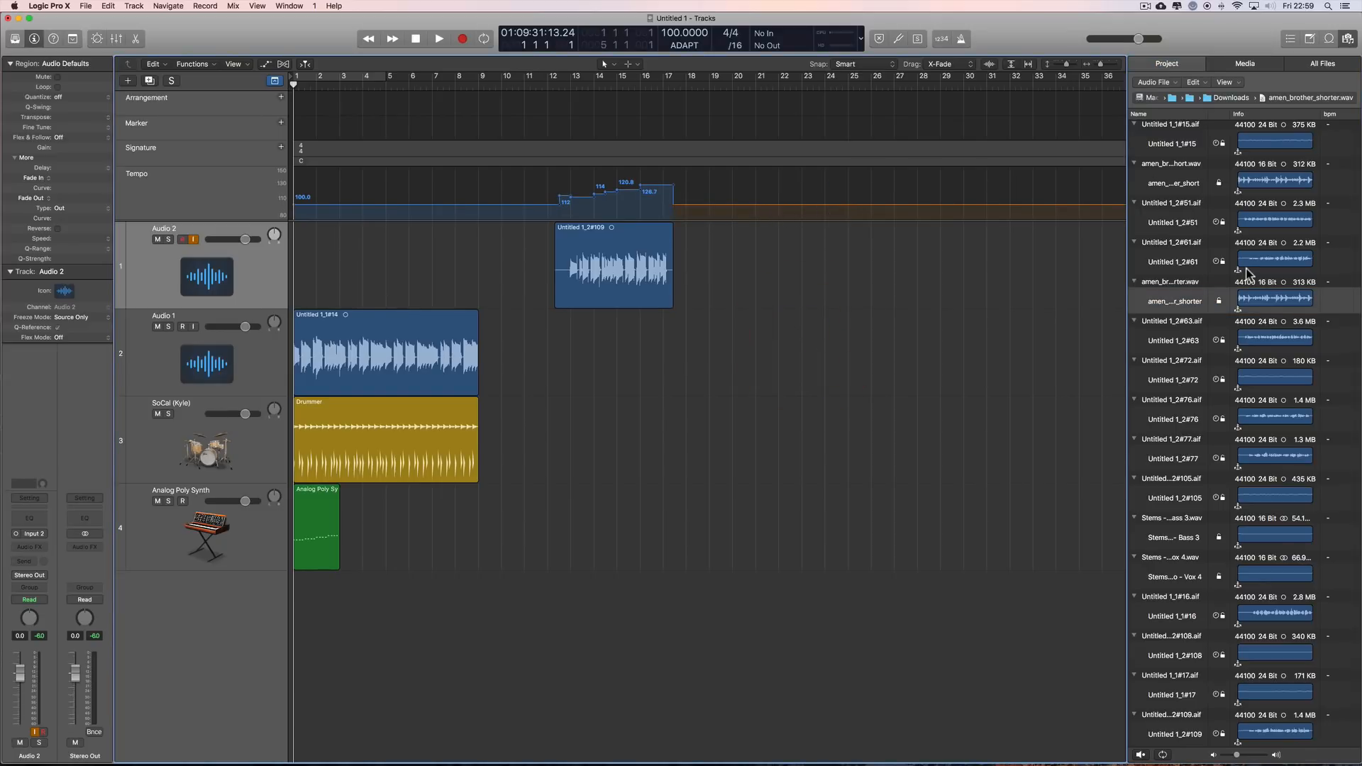
{"action": "left_click", "coordinate": [1348, 38]}
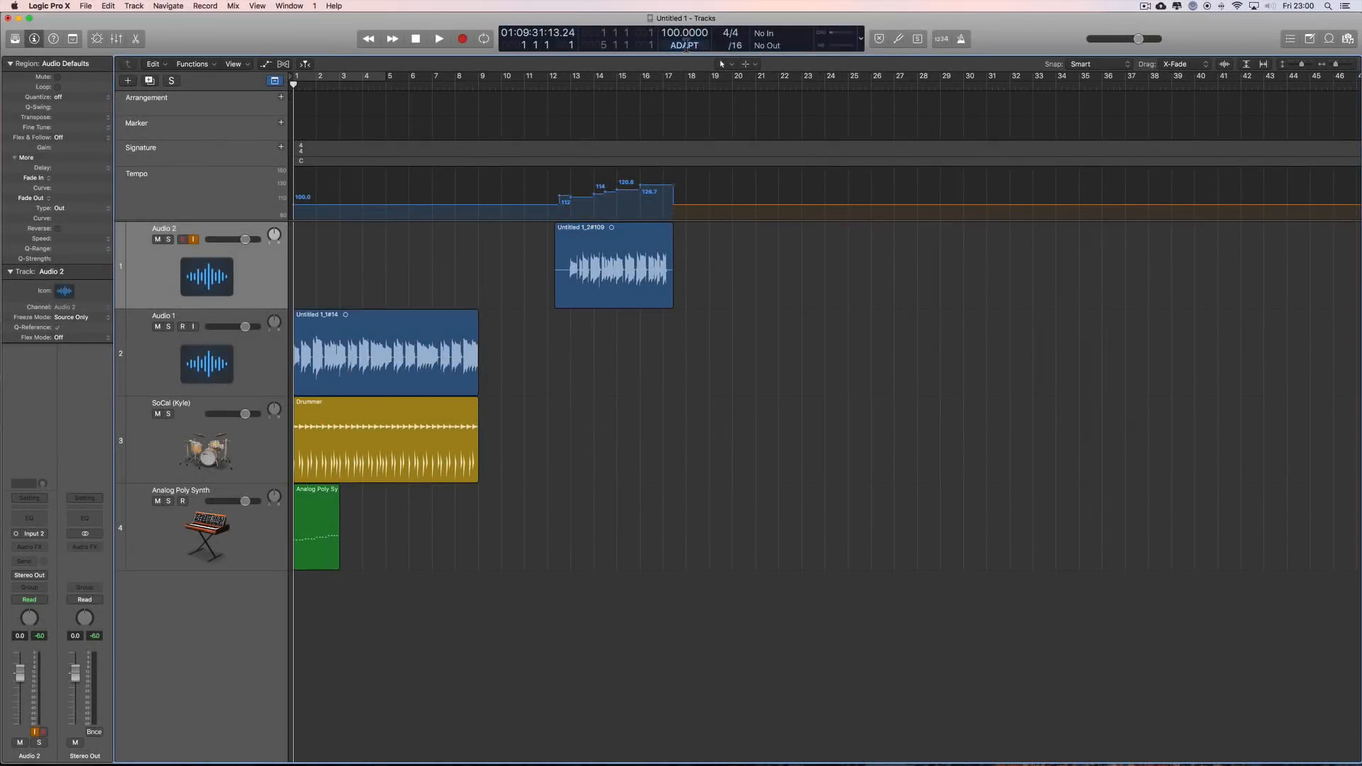
Step: Start a new project while keeping the current one open
{"action": "left_click", "coordinate": [686, 46]}
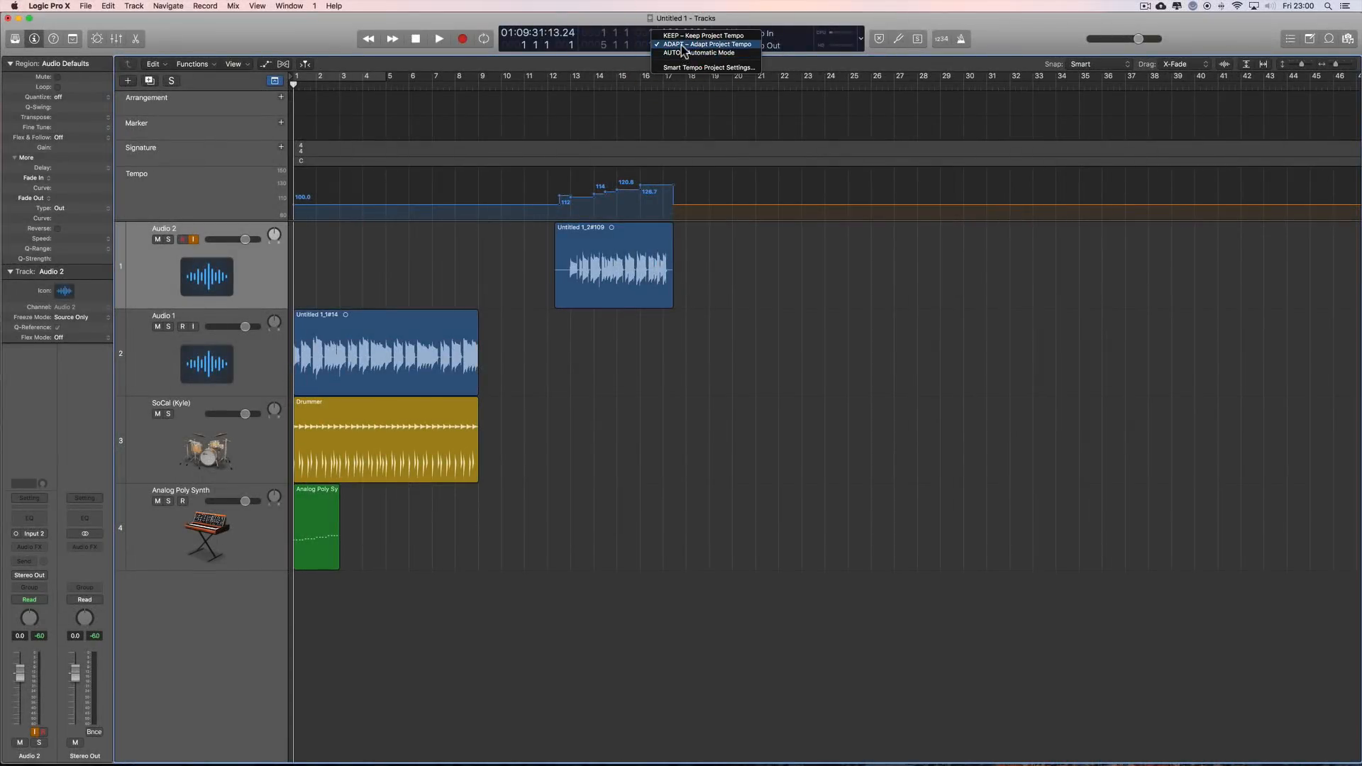
{"action": "left_click", "coordinate": [1000, 54]}
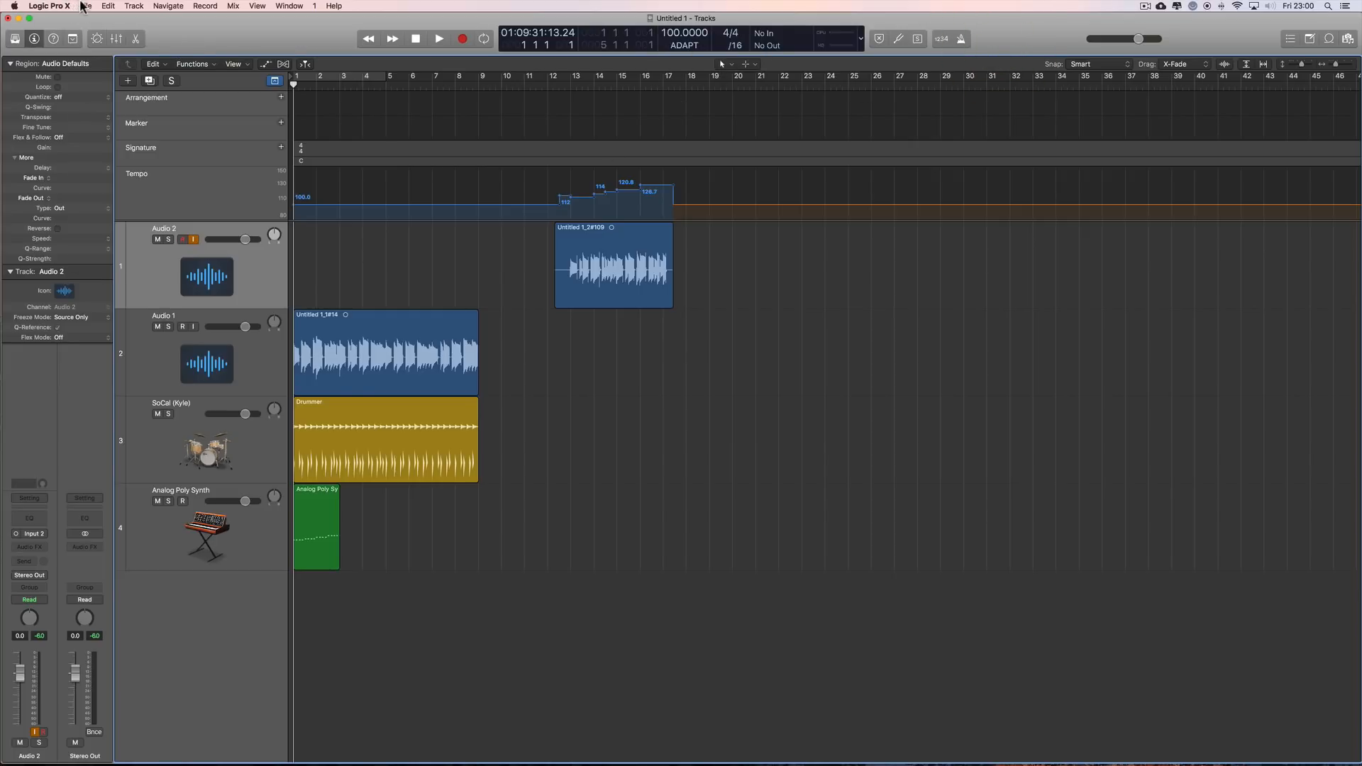
{"action": "left_click", "coordinate": [84, 6]}
{"action": "left_click", "coordinate": [92, 17]}
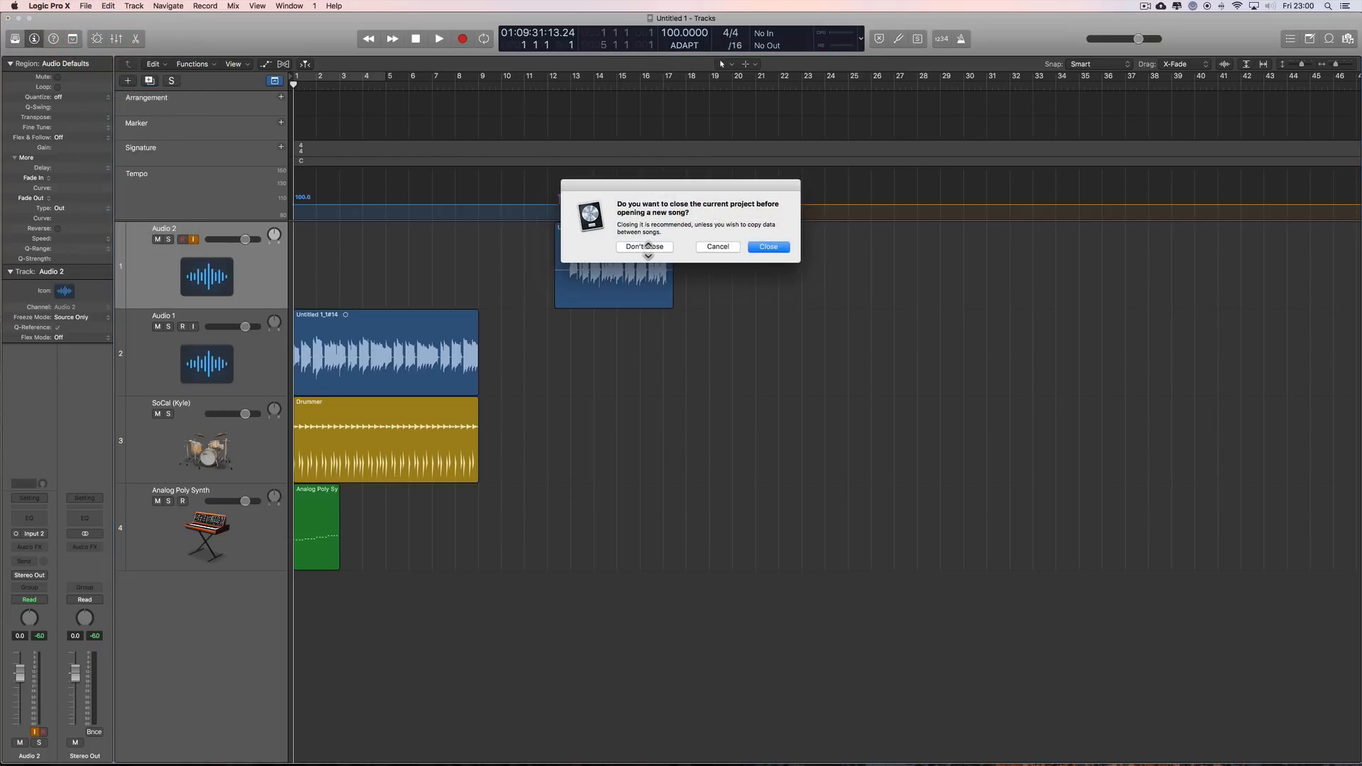
{"action": "left_click", "coordinate": [646, 247]}
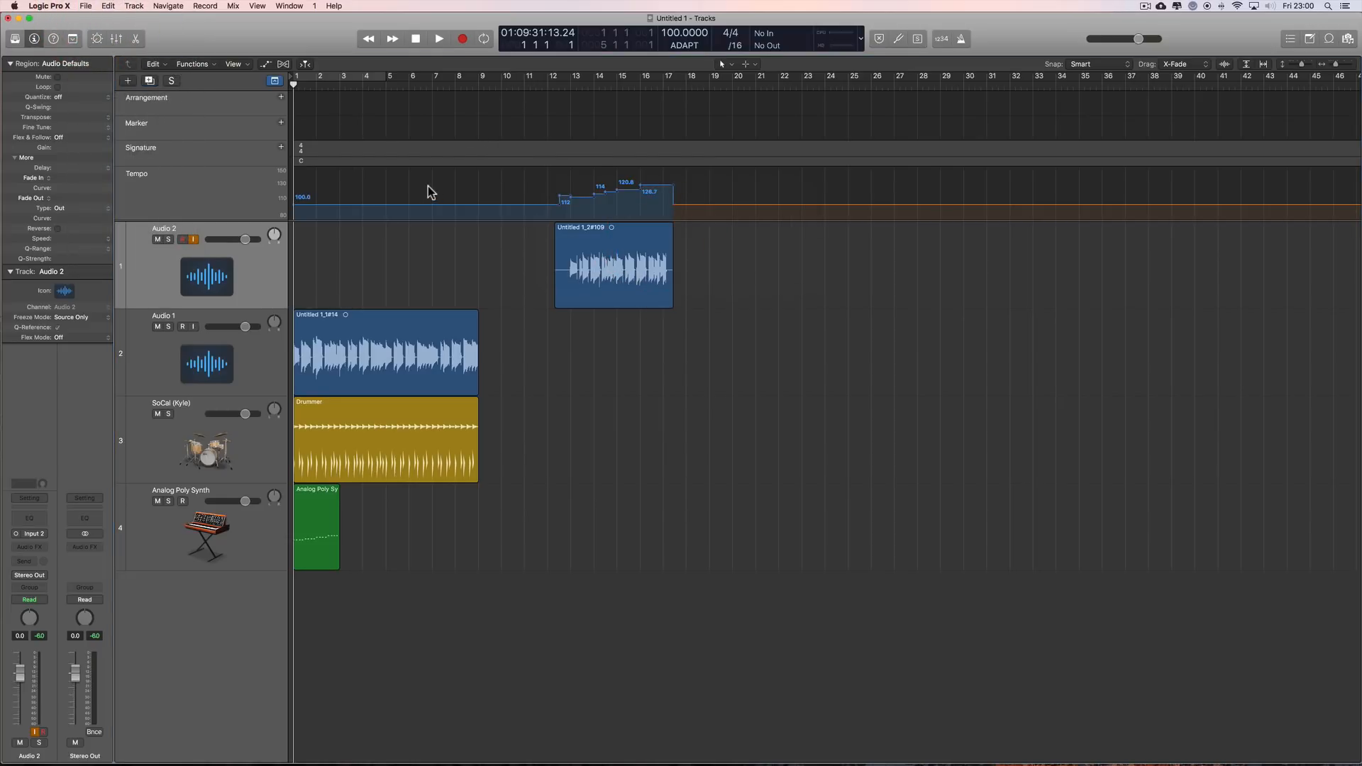
Step: Create one audio track with no input in the new project and enlarge the project window to fill the screen
{"action": "left_click", "coordinate": [306, 61]}
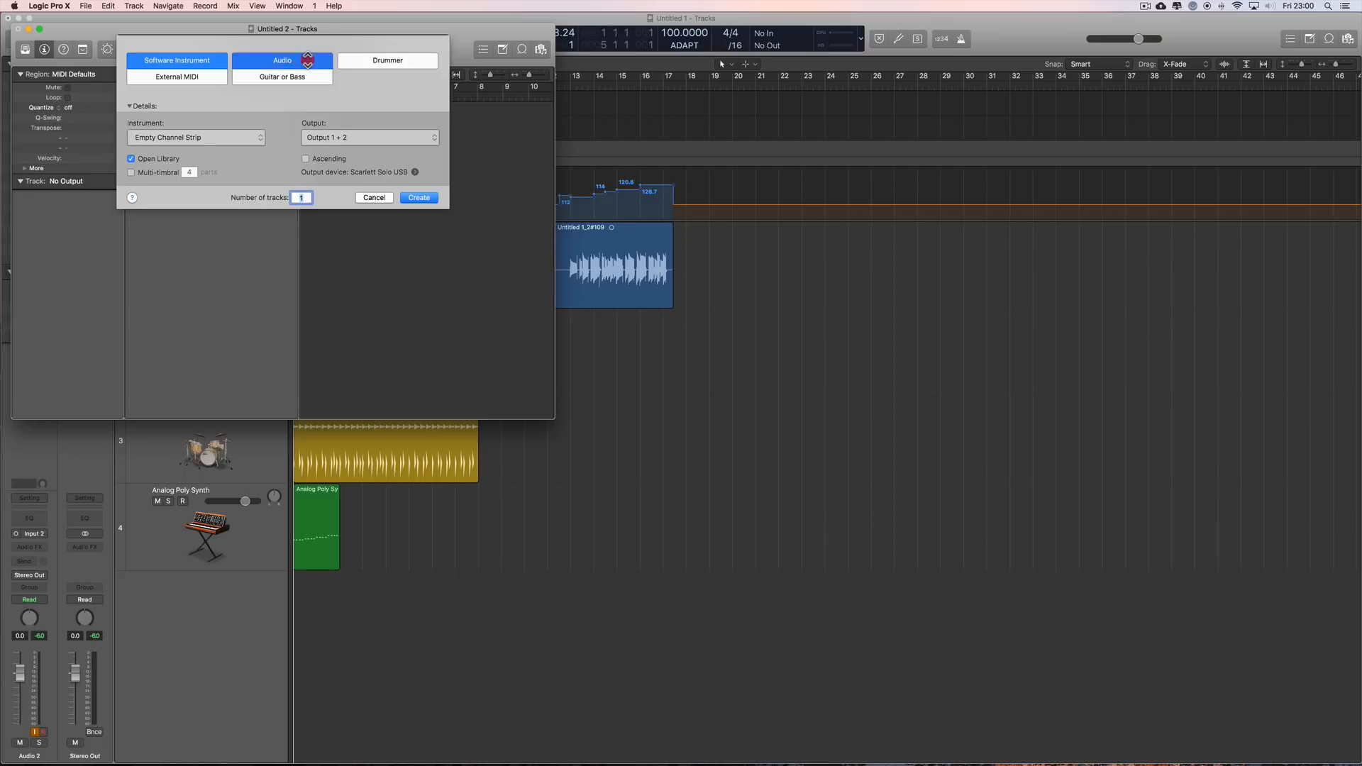
{"action": "left_click", "coordinate": [187, 135]}
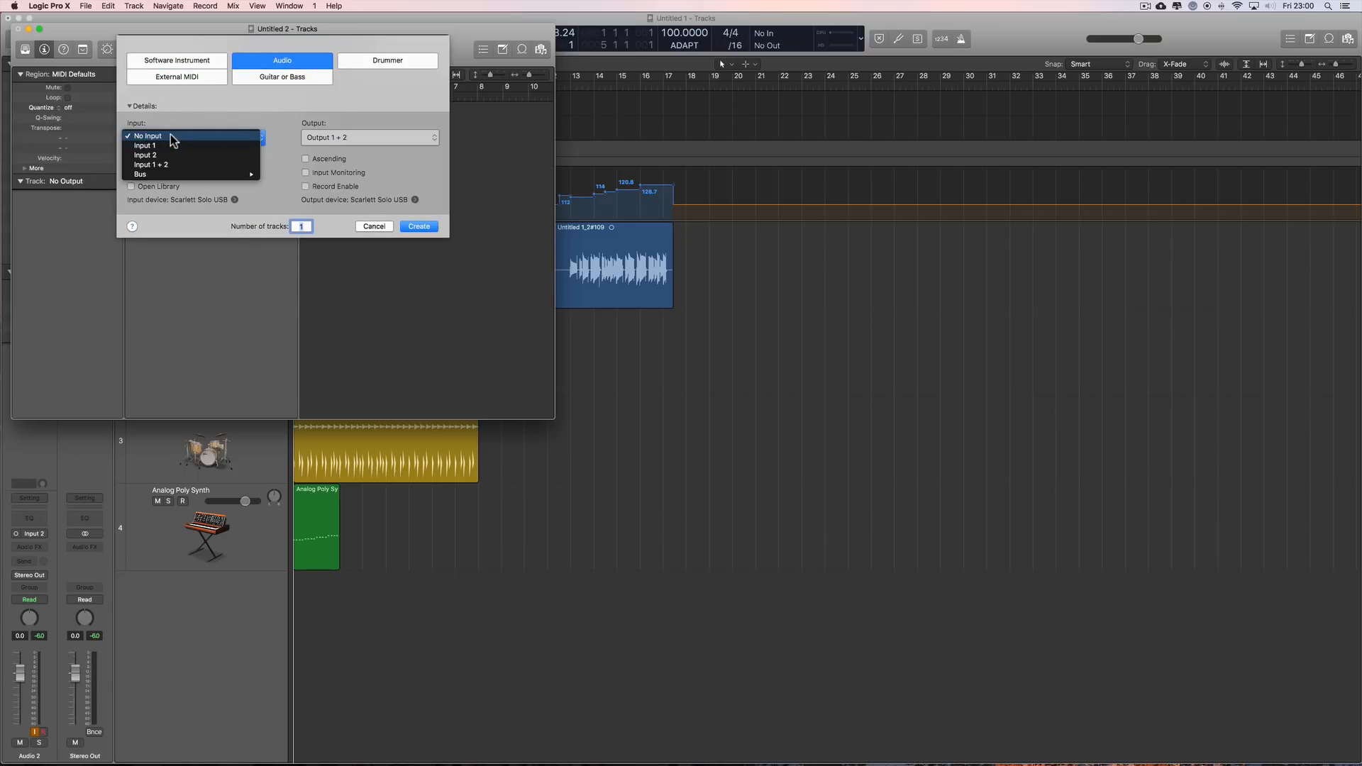
{"action": "left_click", "coordinate": [173, 136]}
{"action": "left_click", "coordinate": [419, 226]}
{"action": "left_click_drag", "start_coordinate": [108, 30], "coordinate": [100, 21]}
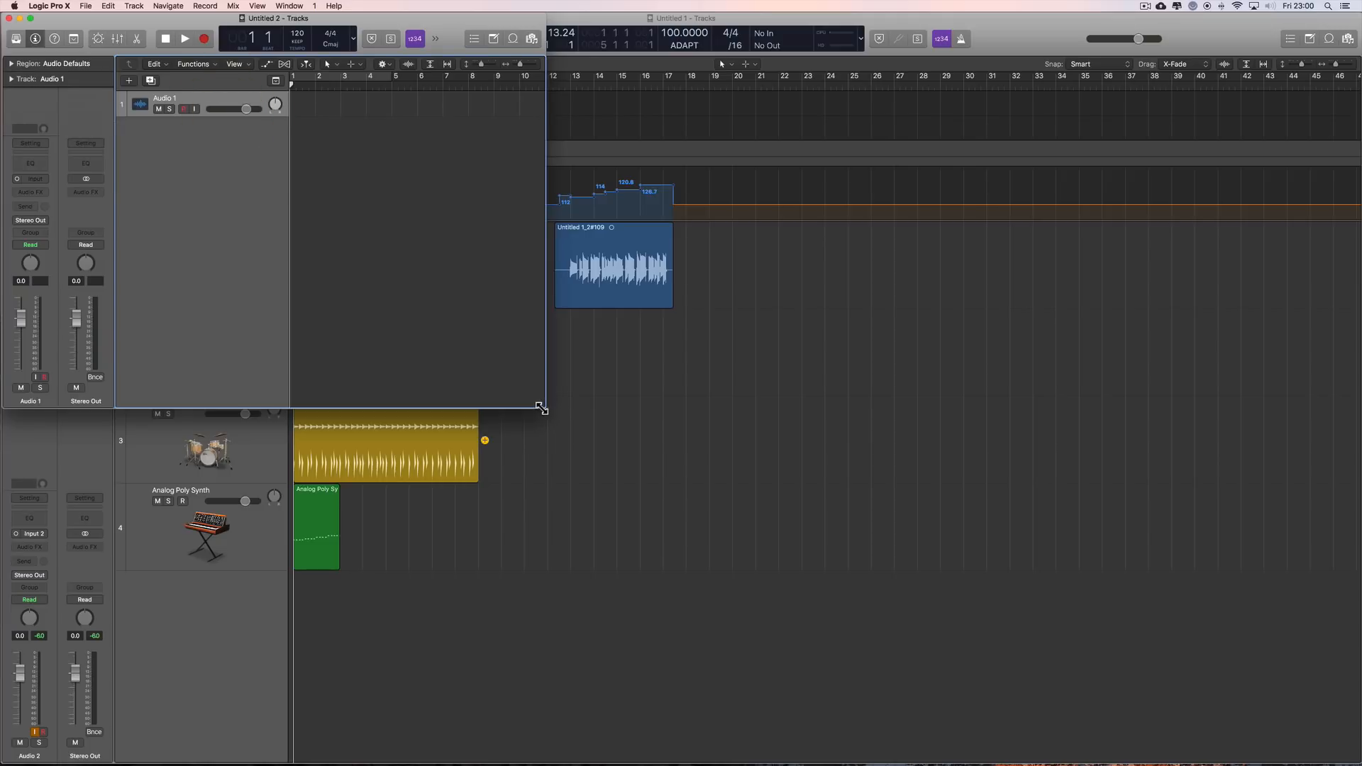
{"action": "left_click_drag", "start_coordinate": [541, 408], "coordinate": [1358, 762]}
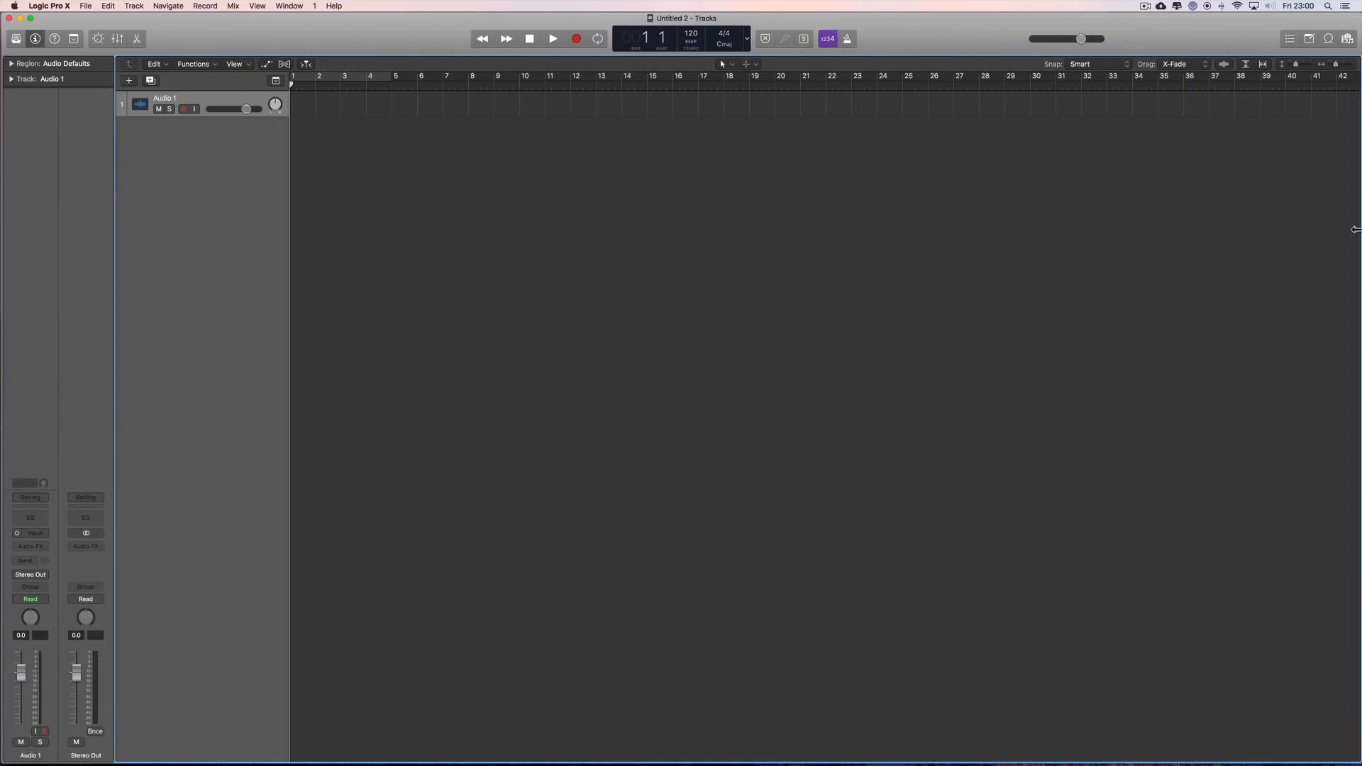
Step: Add the twelve files 01_Kick.wav to 12_LeadVox2.wav from the daisy_daisy folder in Finder to the project's audio file list
{"action": "left_click", "coordinate": [1347, 39]}
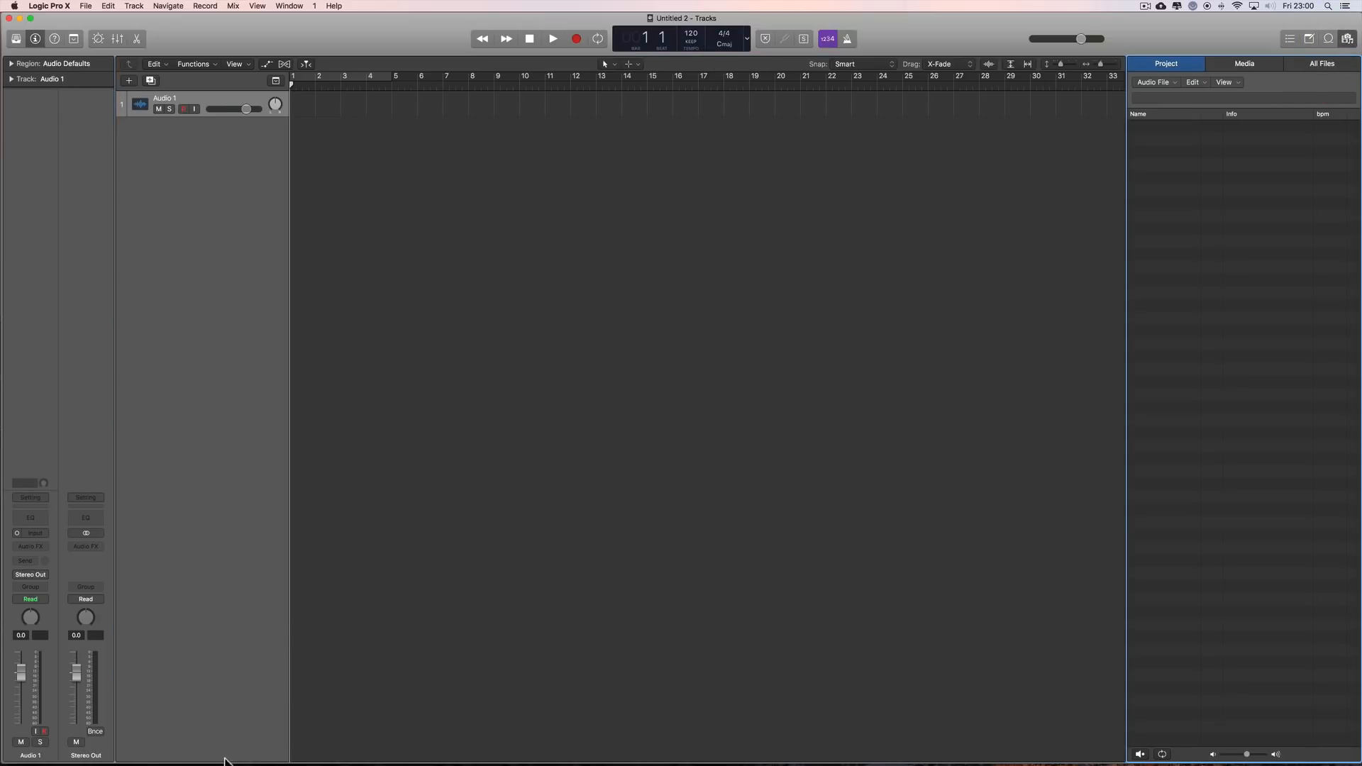
{"action": "left_click", "coordinate": [88, 734]}
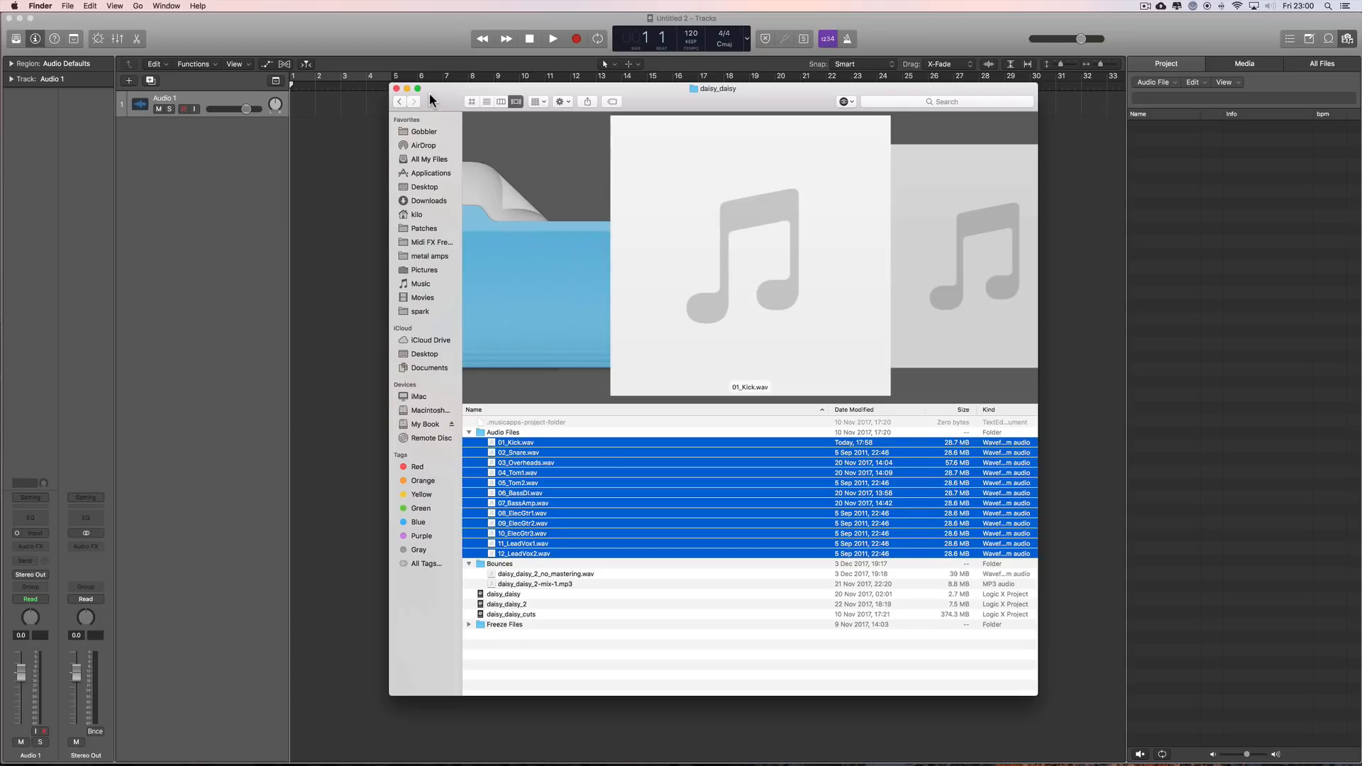
{"action": "left_click_drag", "start_coordinate": [429, 92], "coordinate": [273, 115]}
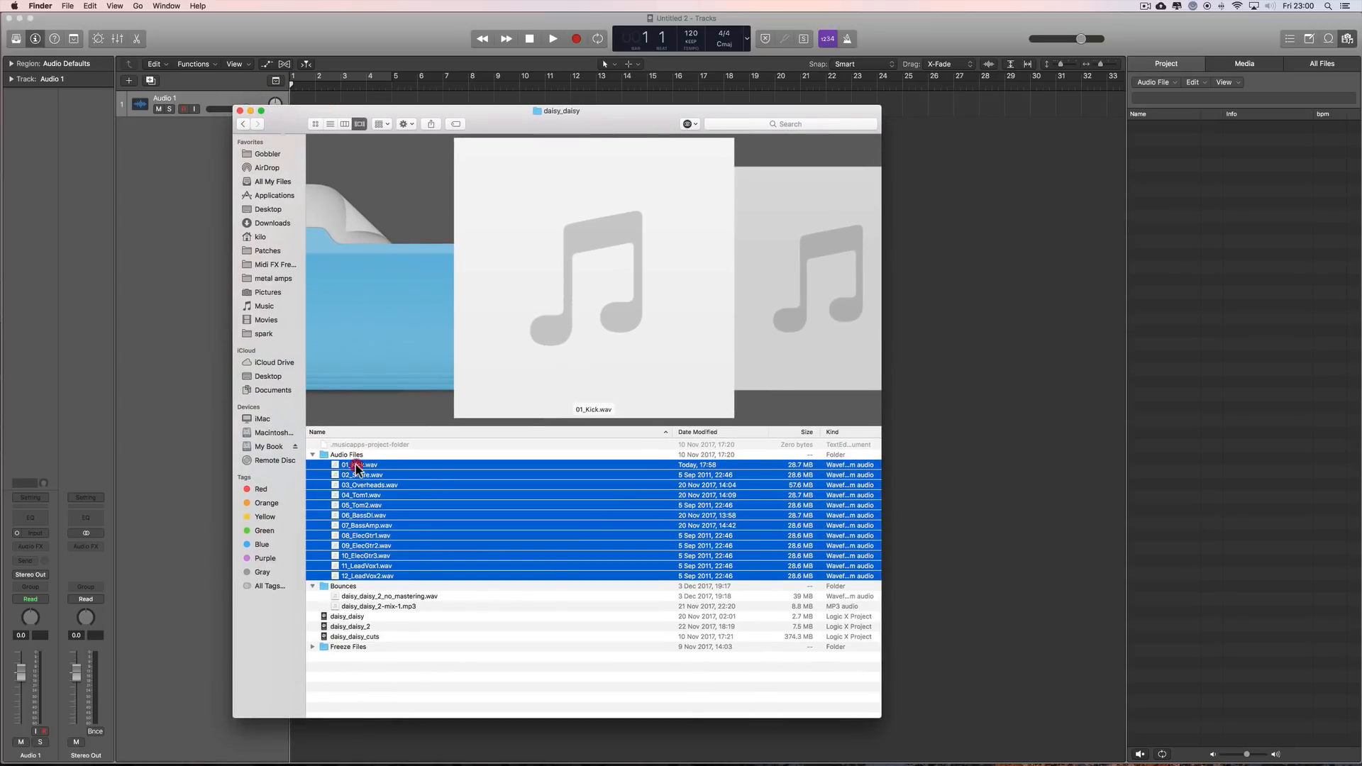
{"action": "left_click_drag", "start_coordinate": [356, 464], "coordinate": [1169, 268]}
{"action": "left_click", "coordinate": [250, 110]}
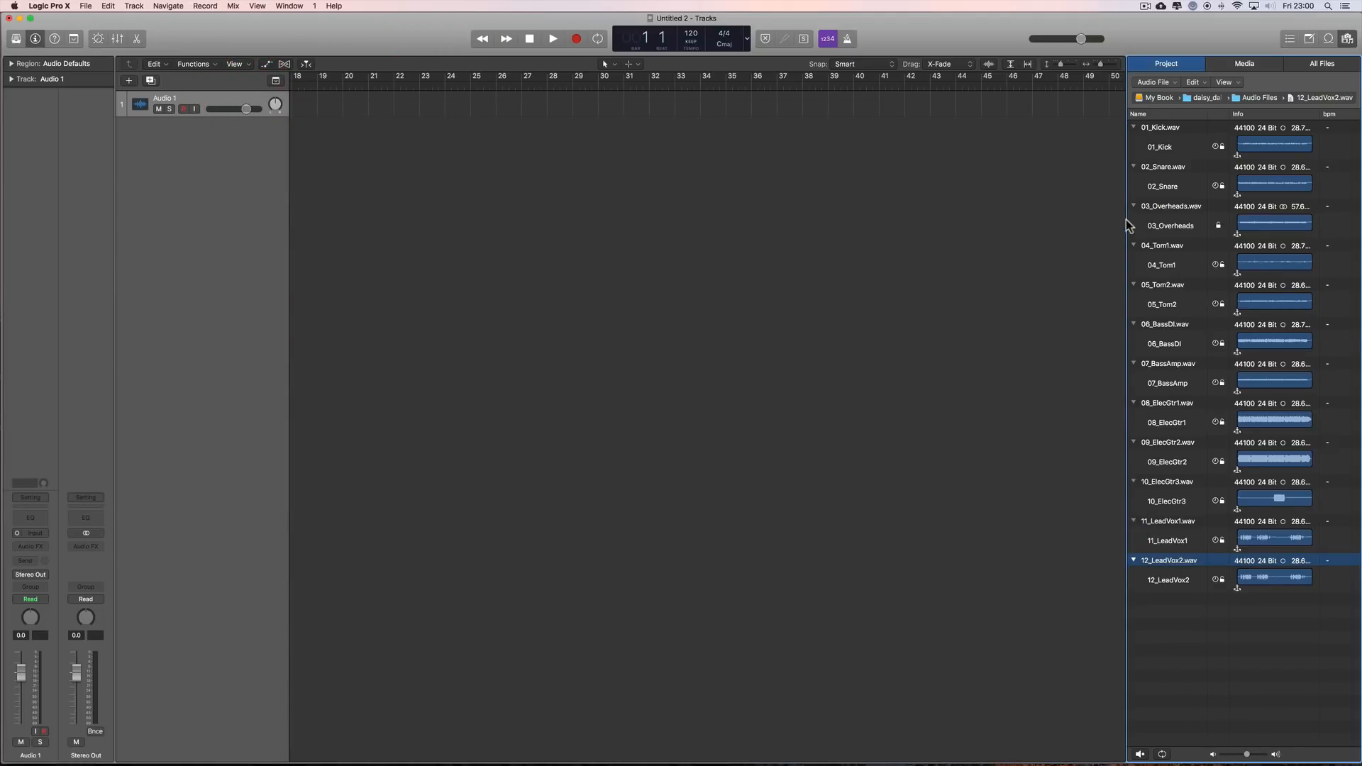
{"action": "left_click", "coordinate": [1159, 128]}
{"action": "left_click", "coordinate": [1181, 570], "text": "shift"}
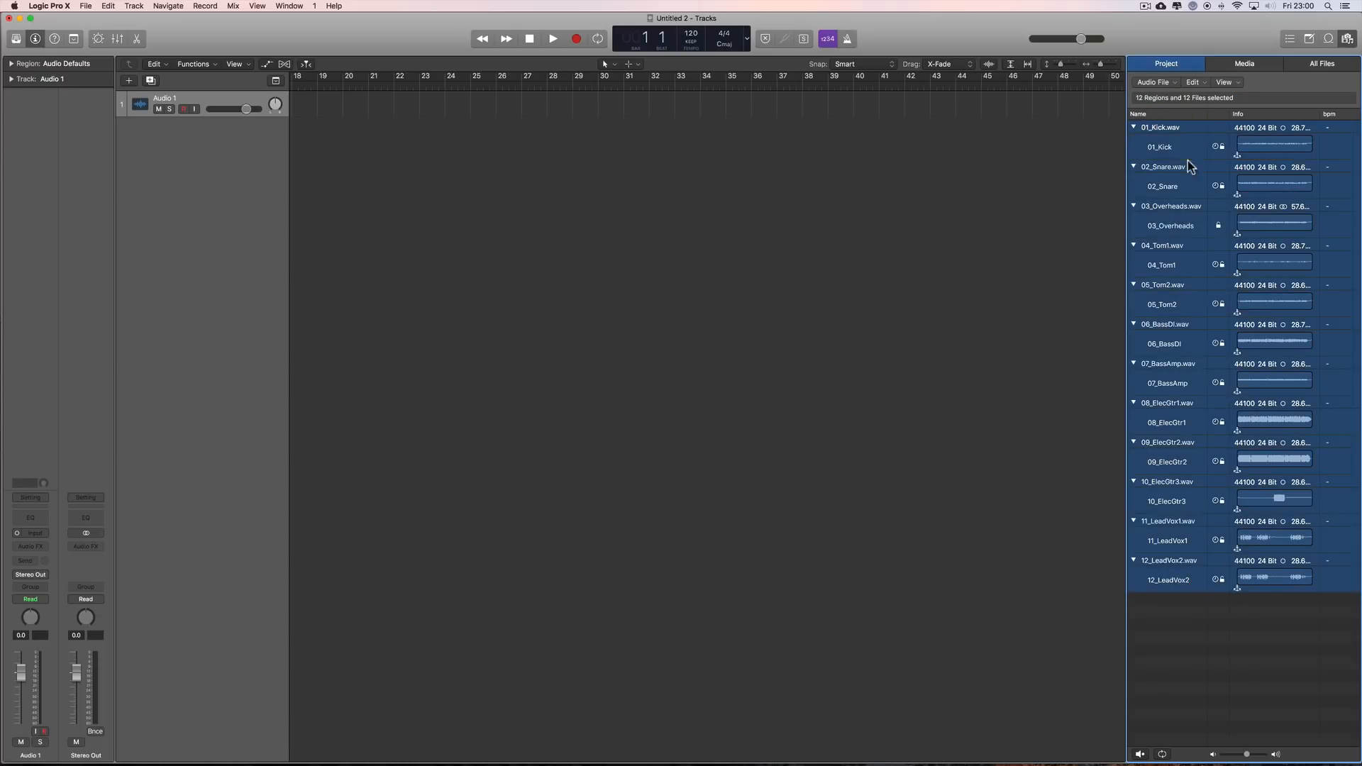
{"action": "left_click_drag", "start_coordinate": [1182, 134], "coordinate": [1200, 258]}
{"action": "scroll", "coordinate": [617, 228], "scroll_direction": "left", "scroll_amount": 15}
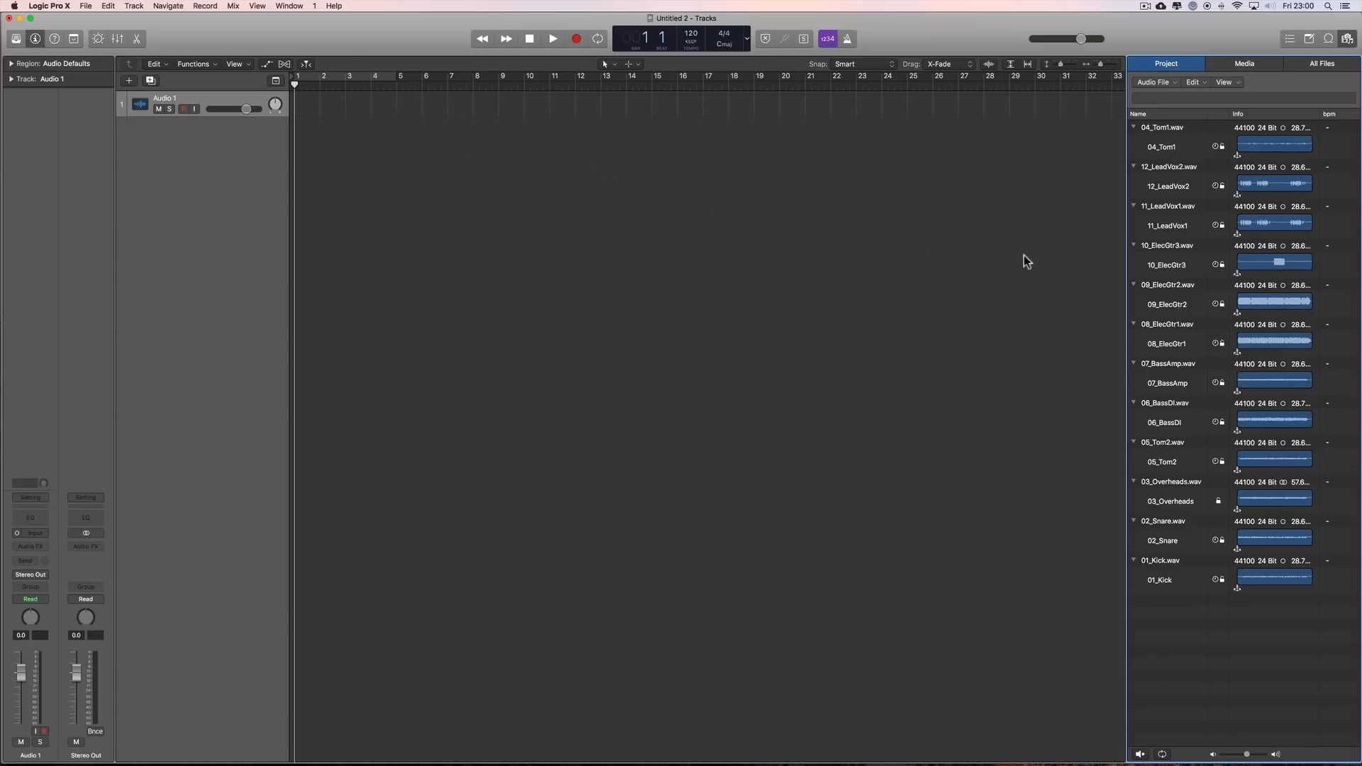
Step: Sort the project's audio files by name and place all twelve on new tracks at bar 5 without importing their tempo information
{"action": "left_click", "coordinate": [1165, 126]}
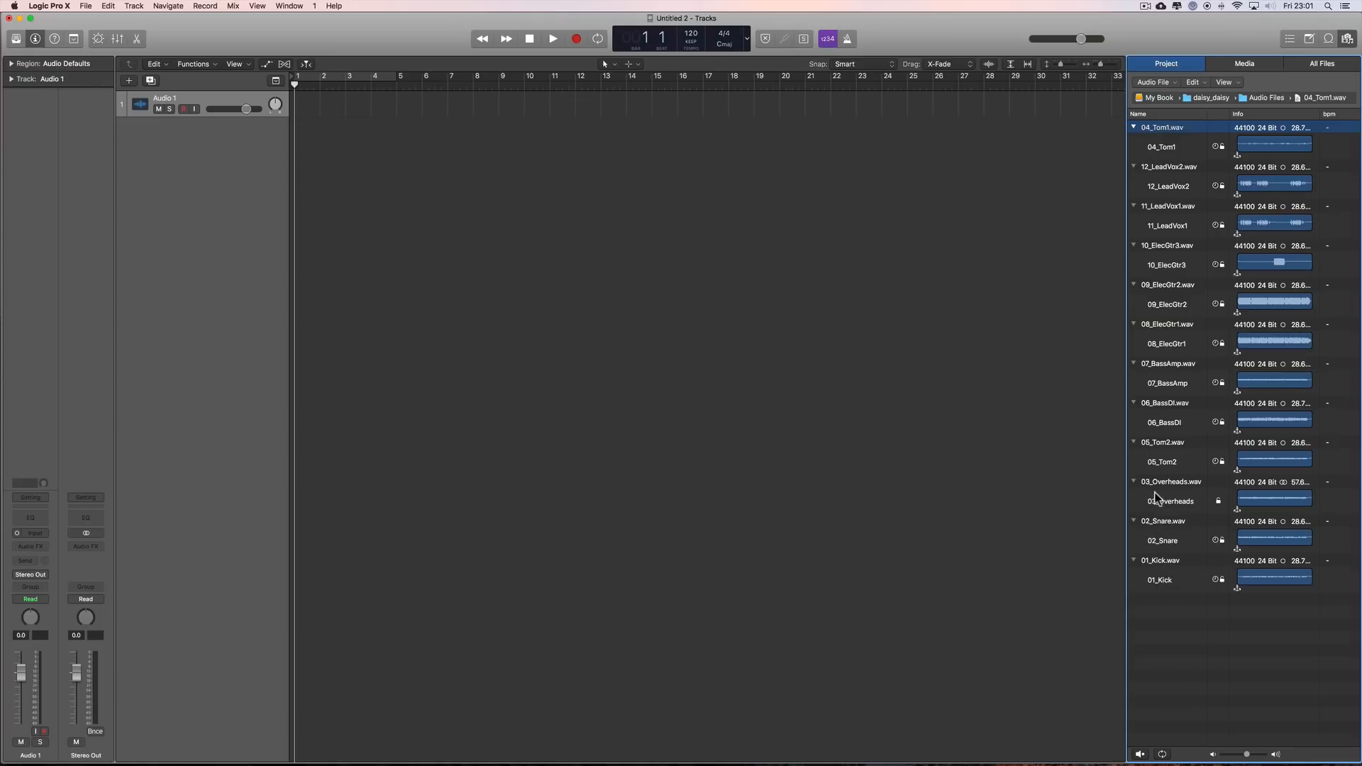
{"action": "left_click", "coordinate": [1150, 114]}
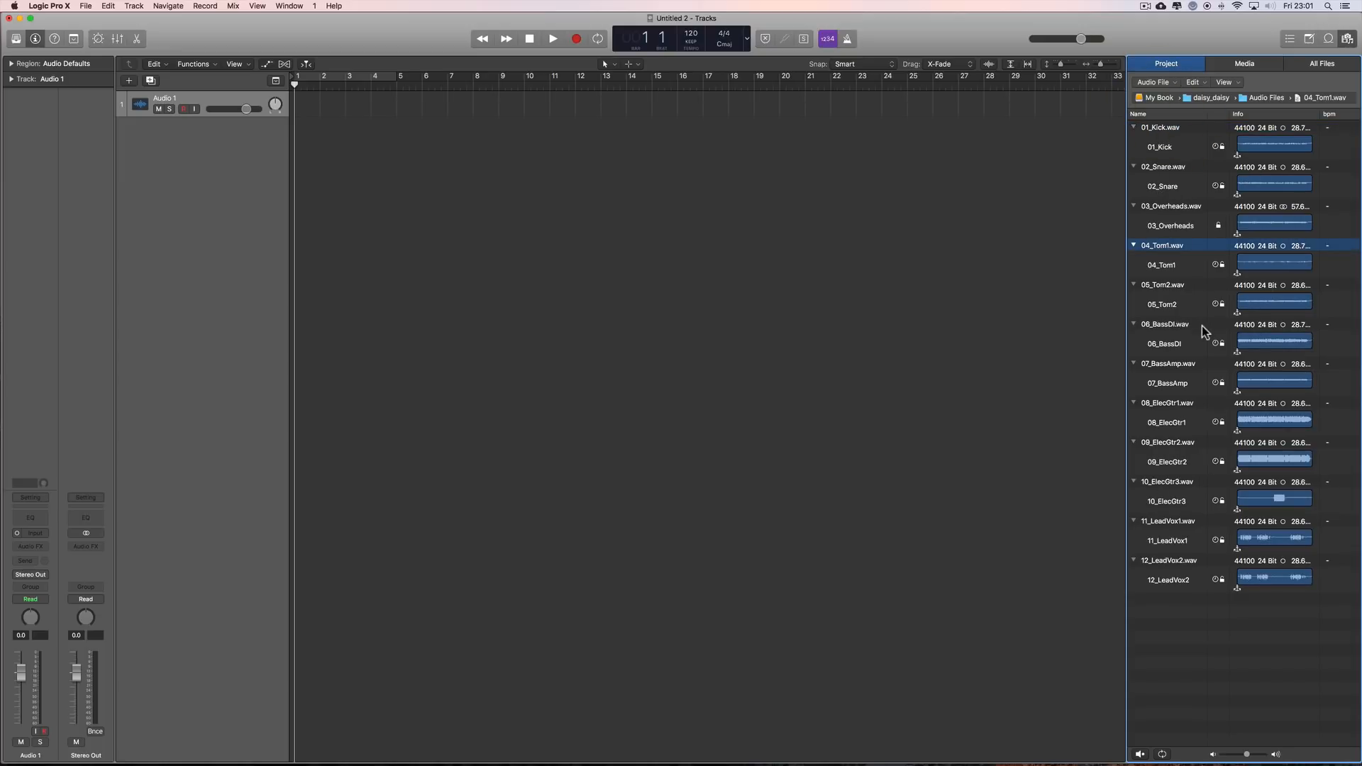
{"action": "left_click", "coordinate": [1155, 128]}
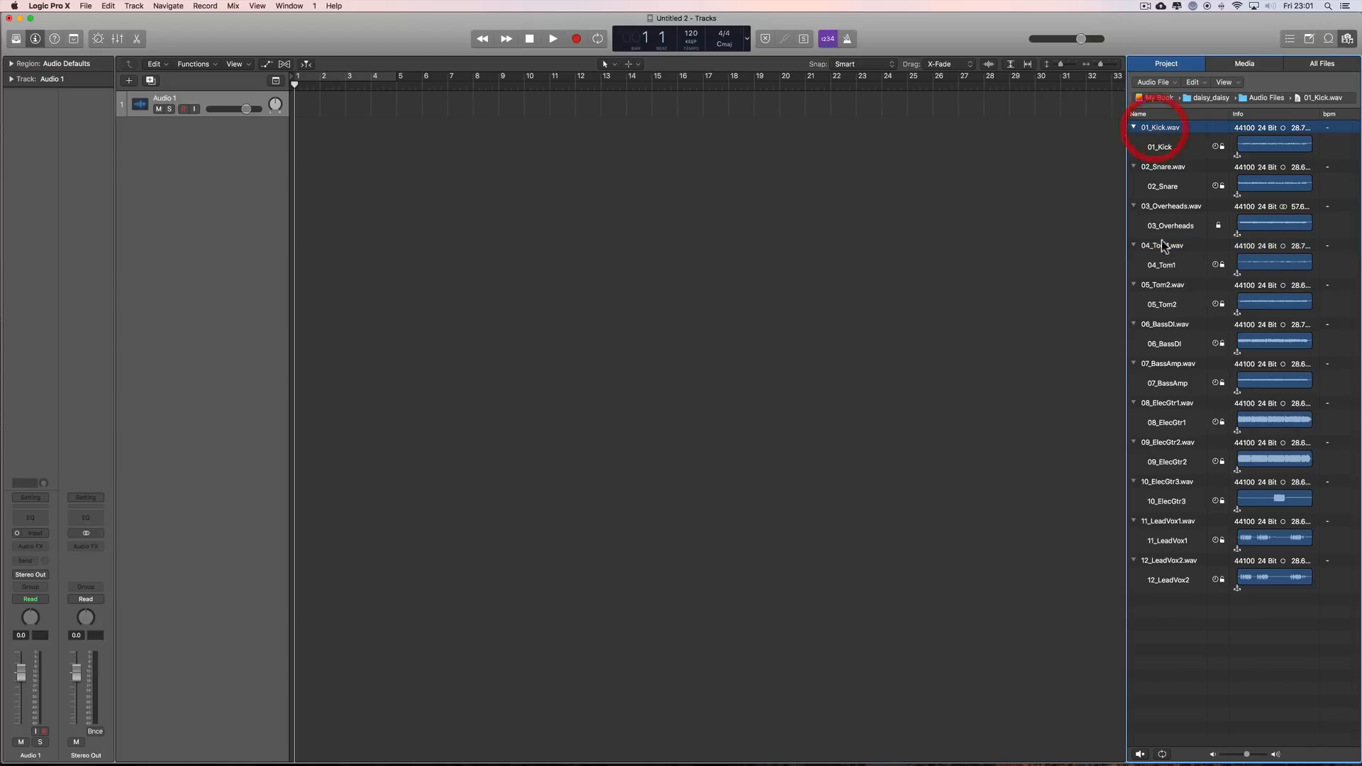
{"action": "left_click", "coordinate": [1164, 582], "text": "shift"}
{"action": "left_click_drag", "start_coordinate": [1187, 133], "coordinate": [396, 142]}
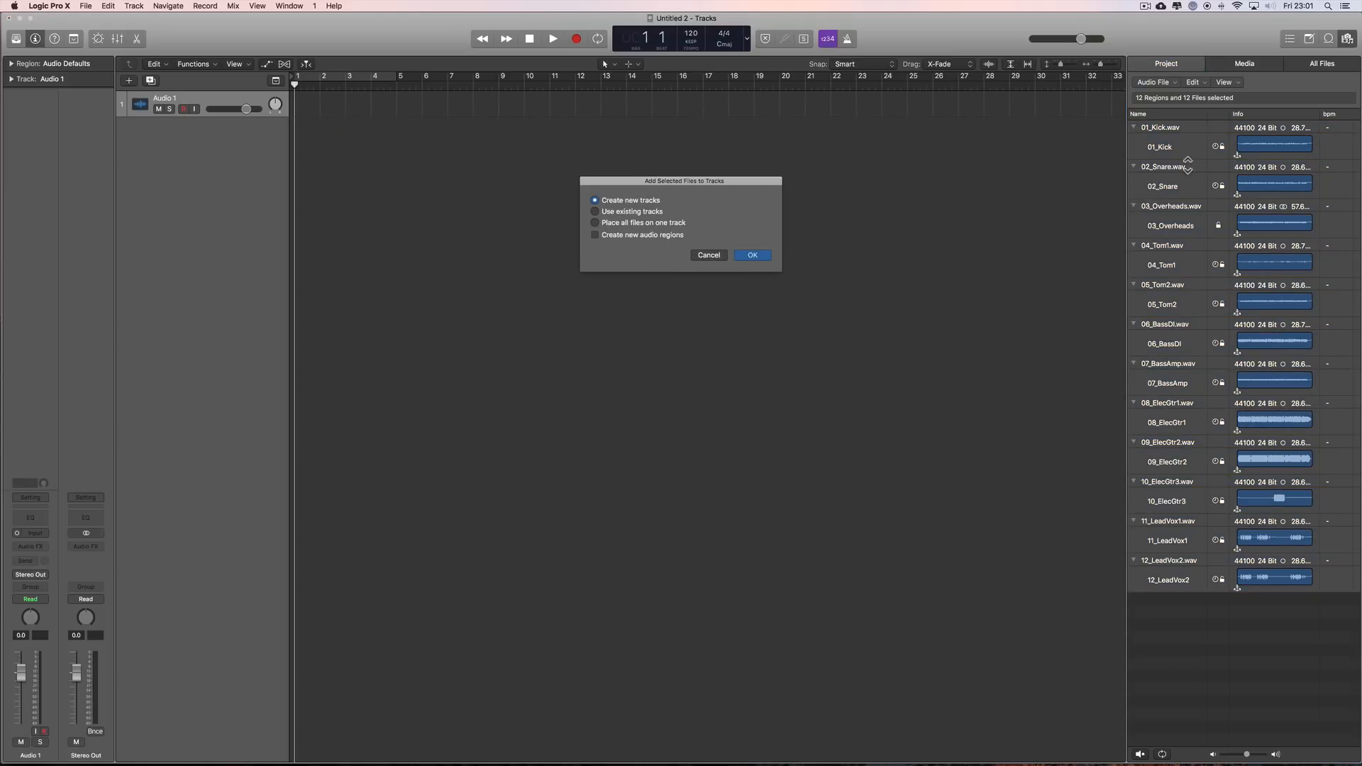
{"action": "left_click", "coordinate": [748, 255]}
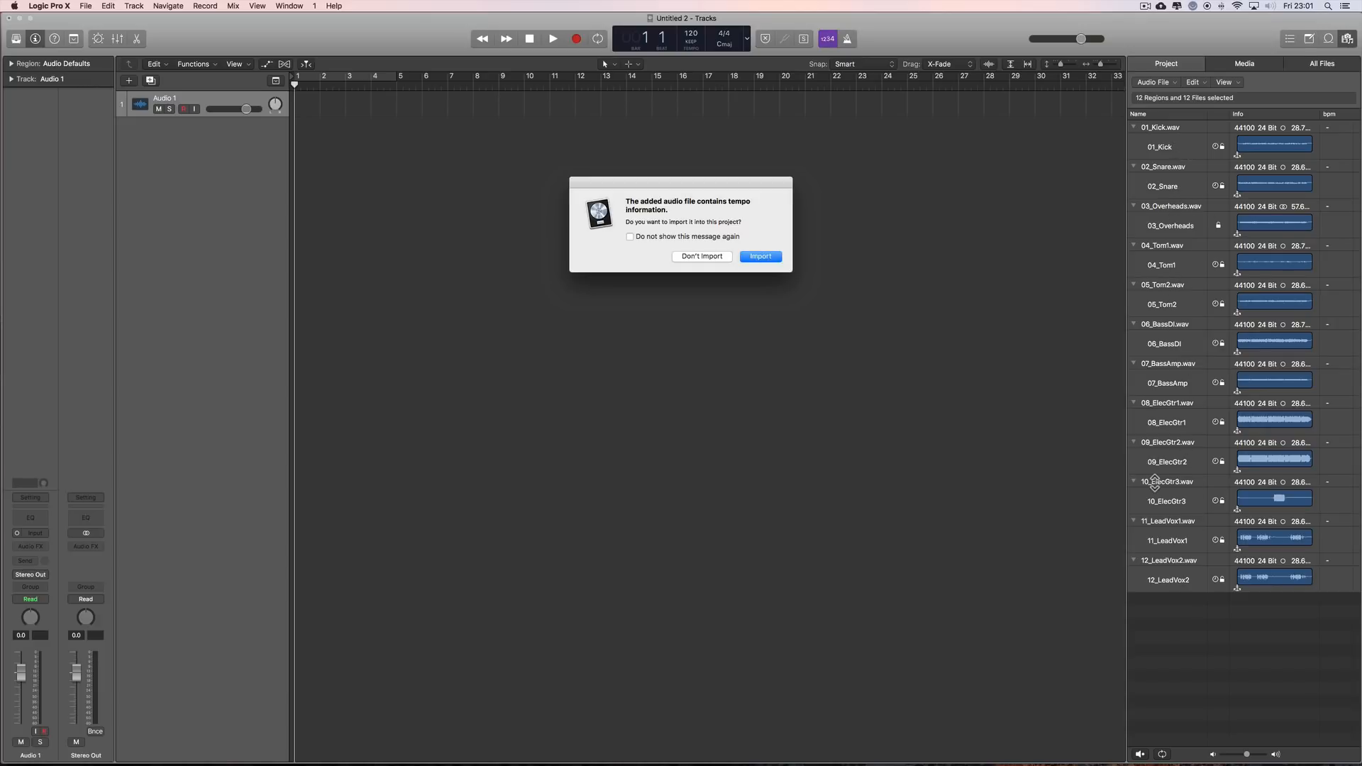
{"action": "left_click", "coordinate": [704, 256]}
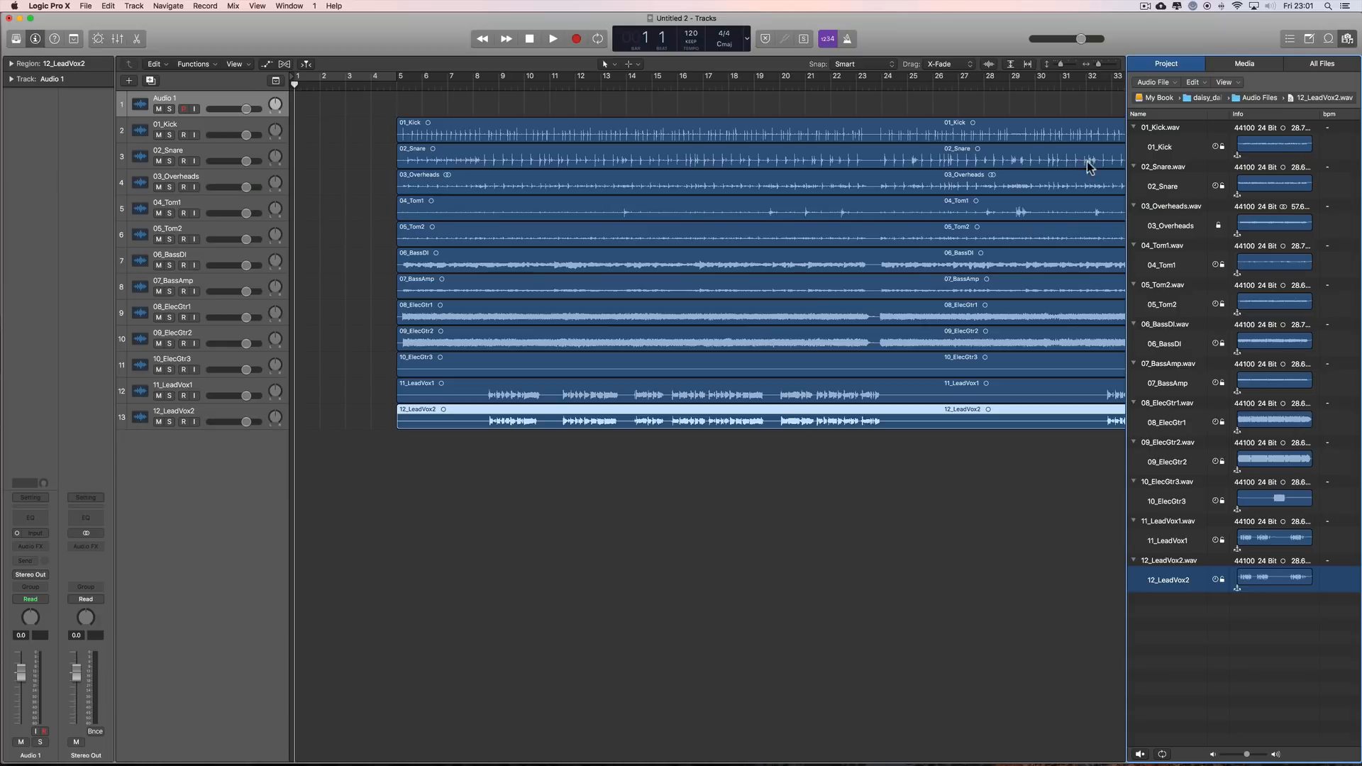
Step: Close the project audio browser and delete the empty Audio 1 track
{"action": "left_click", "coordinate": [1347, 39]}
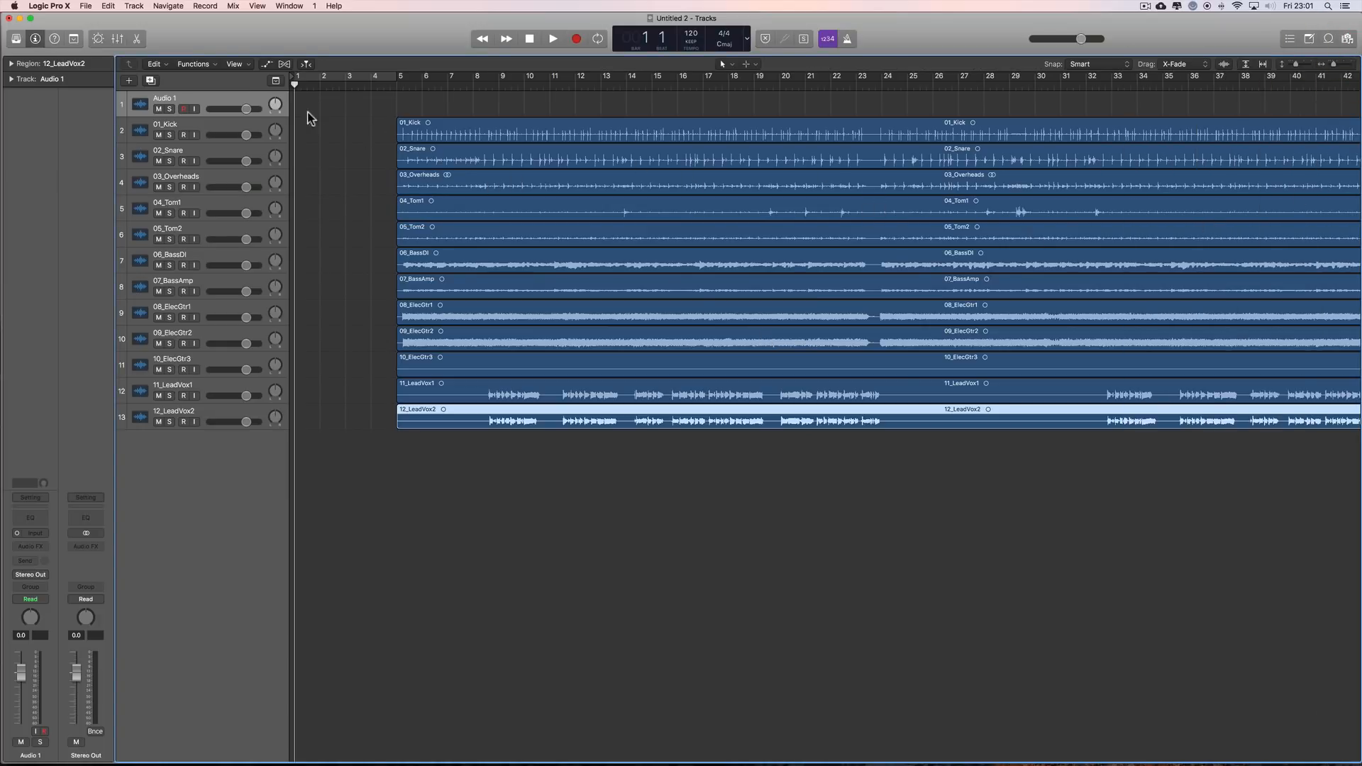
{"action": "left_click", "coordinate": [335, 169]}
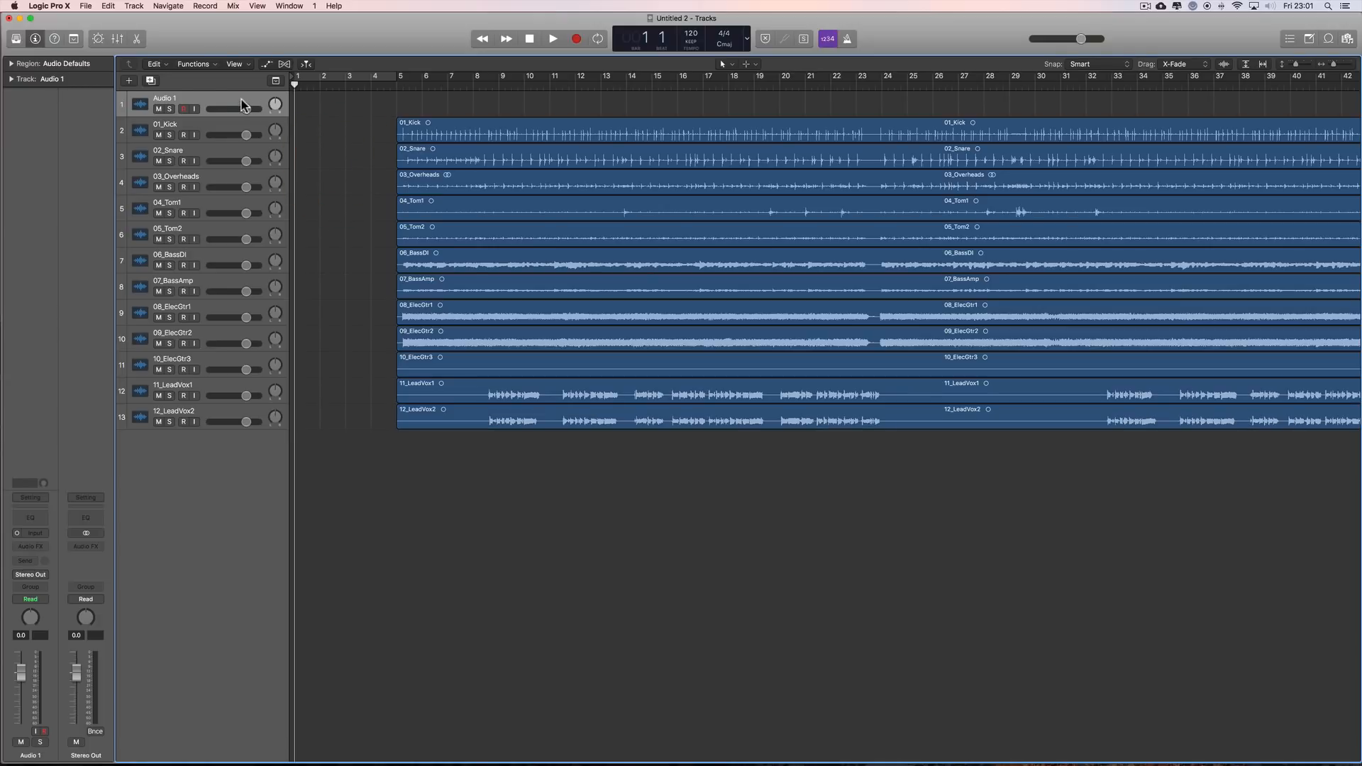
{"action": "left_click", "coordinate": [220, 100]}
{"action": "key", "text": "super+BackSpace"}
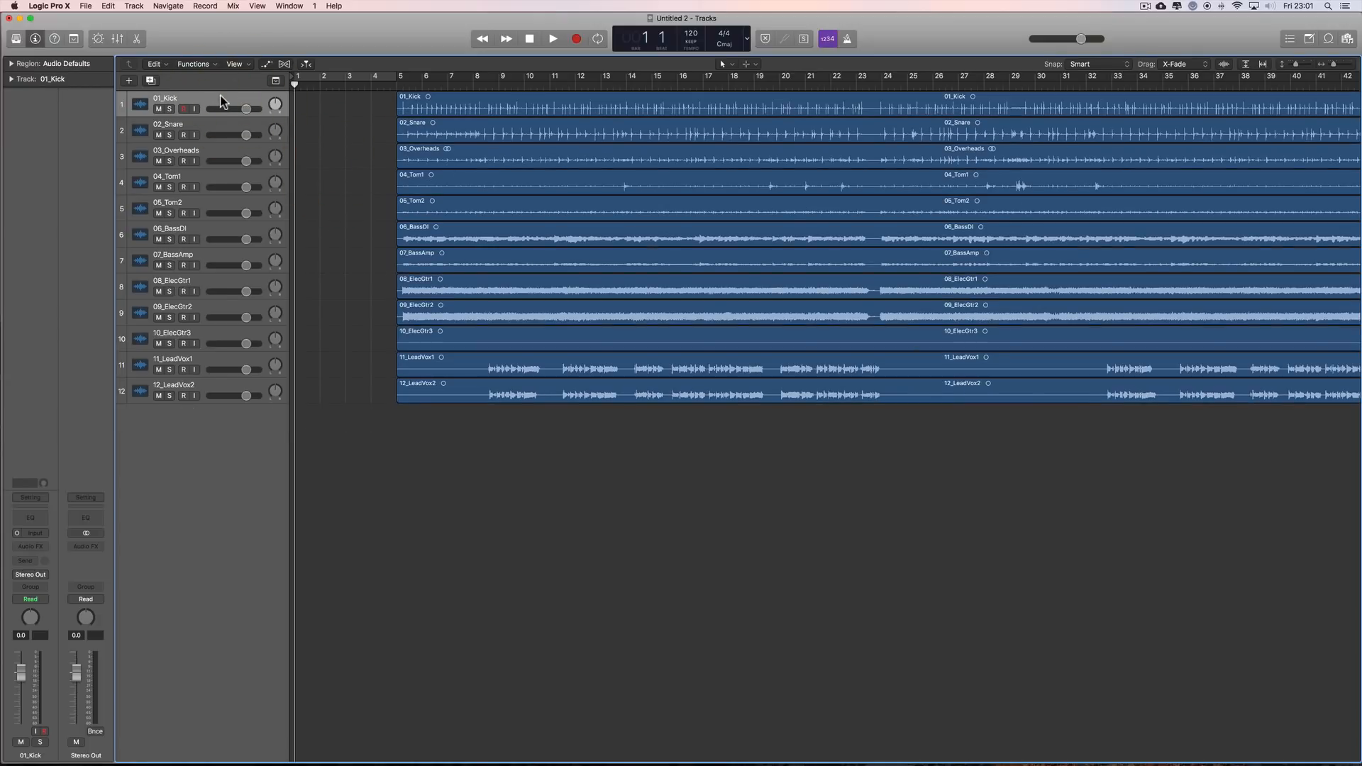
Step: Set the playhead to bar 5, lower tracks 04_Tom1 to 12_LeadVox2 together to about -17.6 dB, and slightly lower 03_Overheads
{"action": "left_click", "coordinate": [400, 86]}
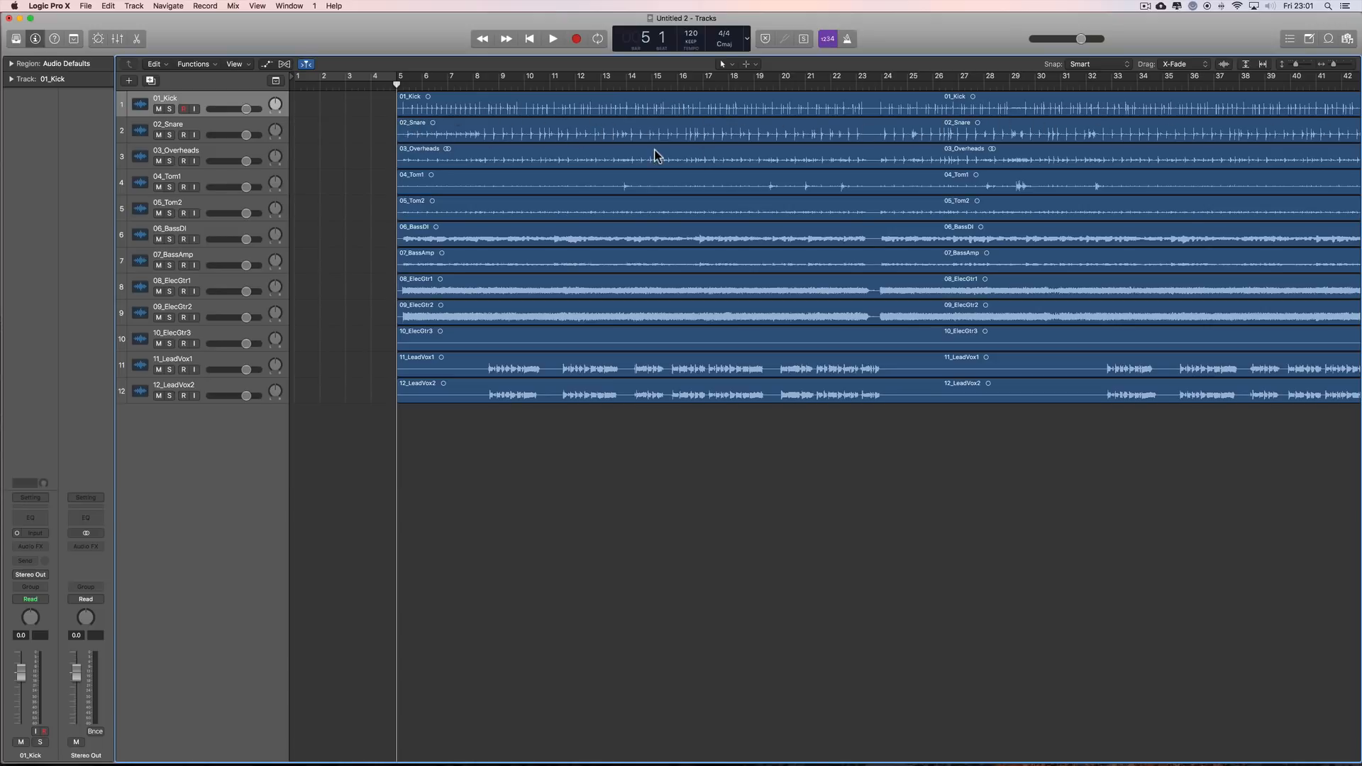
{"action": "left_click", "coordinate": [206, 177]}
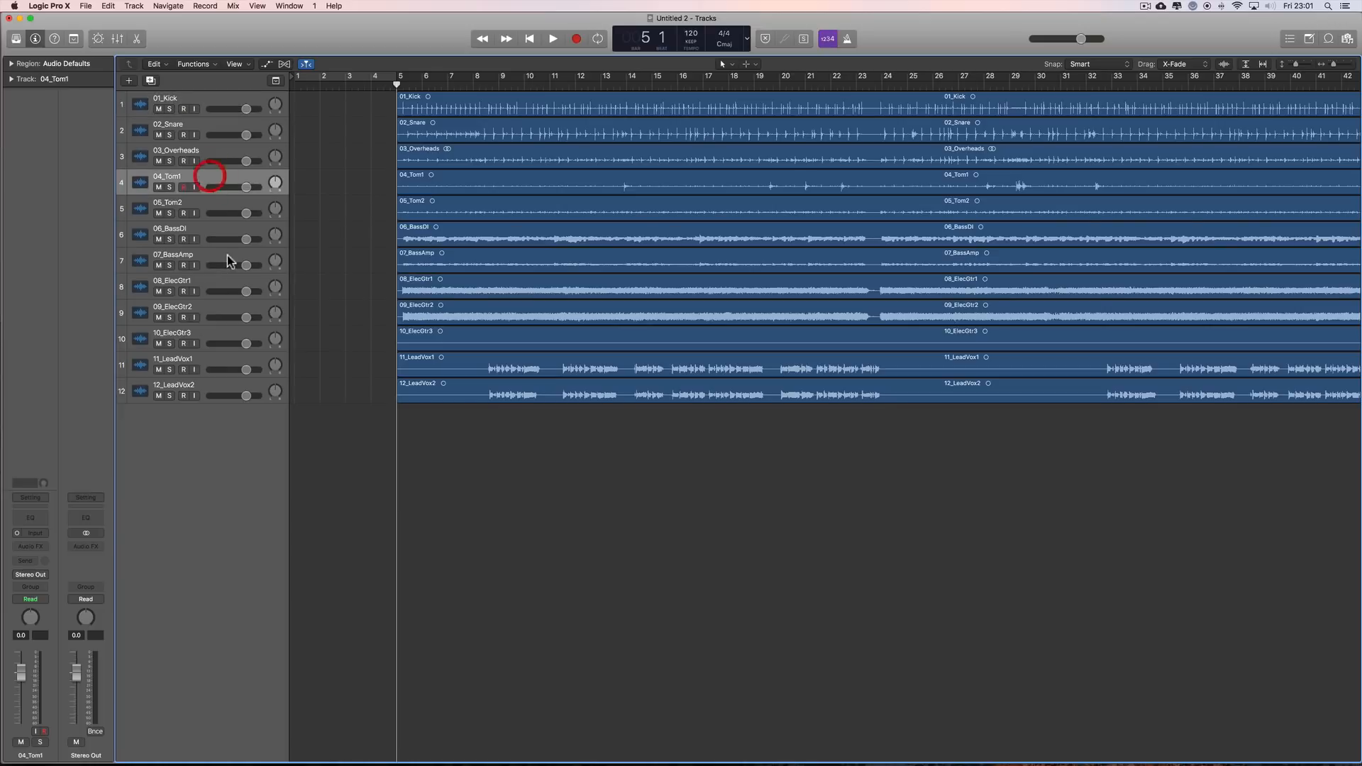
{"action": "left_click", "coordinate": [226, 389], "text": "shift"}
{"action": "left_click_drag", "start_coordinate": [246, 395], "coordinate": [186, 395]}
{"action": "left_click_drag", "start_coordinate": [246, 161], "coordinate": [283, 161]}
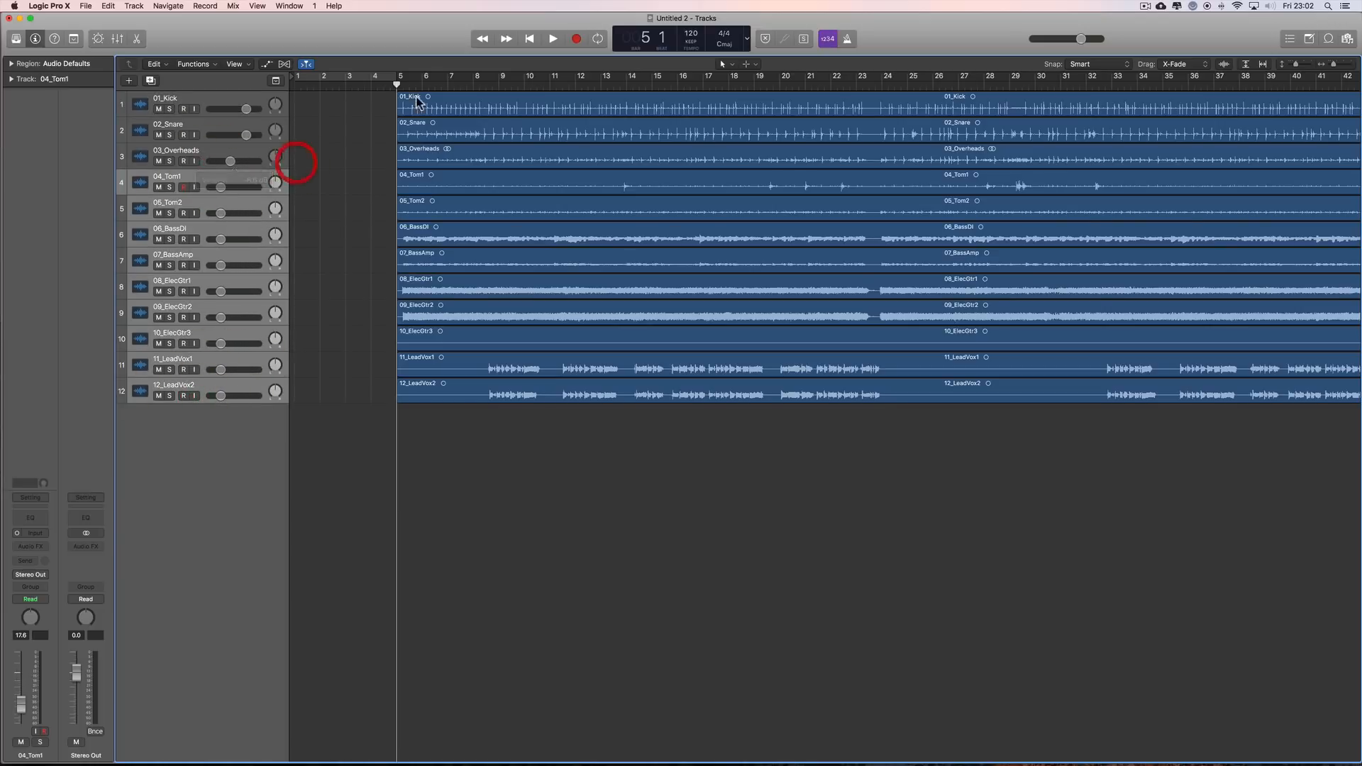
Step: Play the imported multitrack from bar 5 to about bar 8, stop it, and increase the track heights
{"action": "left_click", "coordinate": [553, 38]}
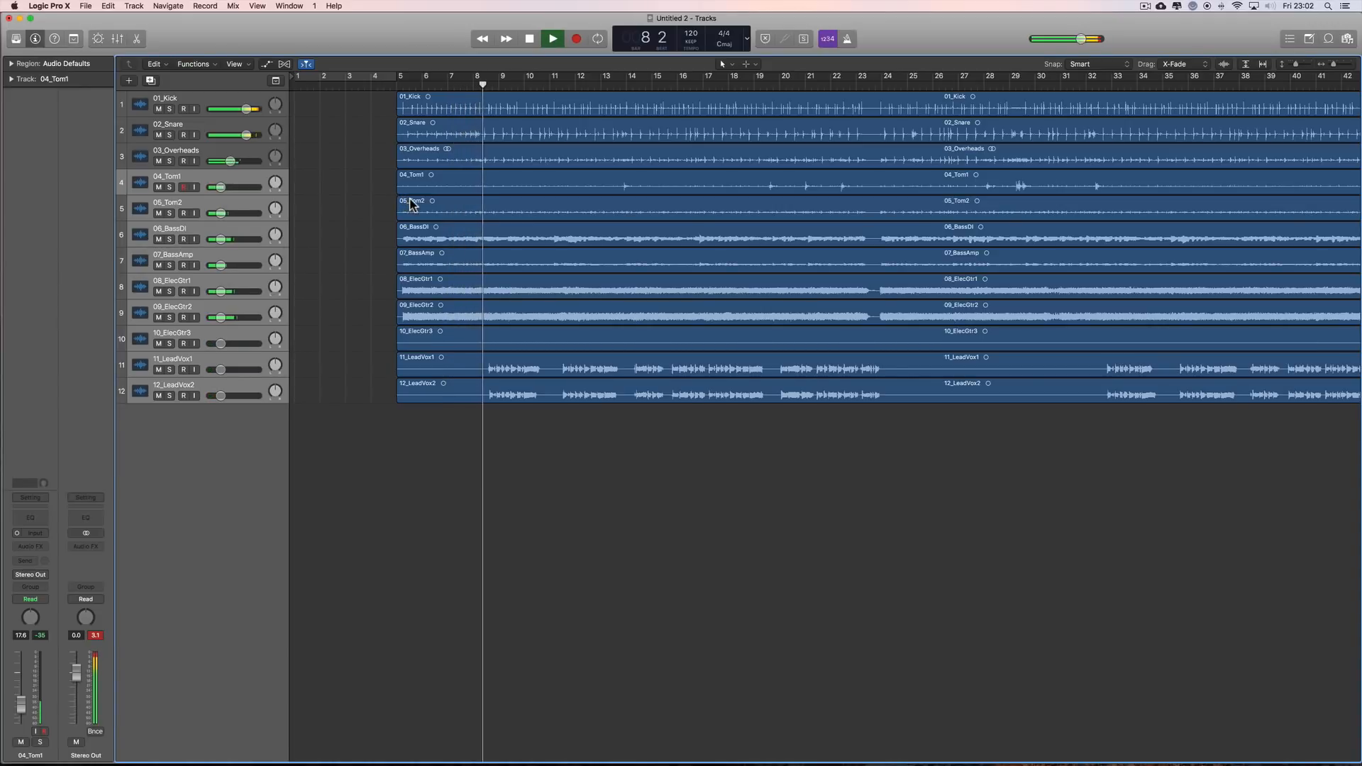
{"action": "key", "text": "space"}
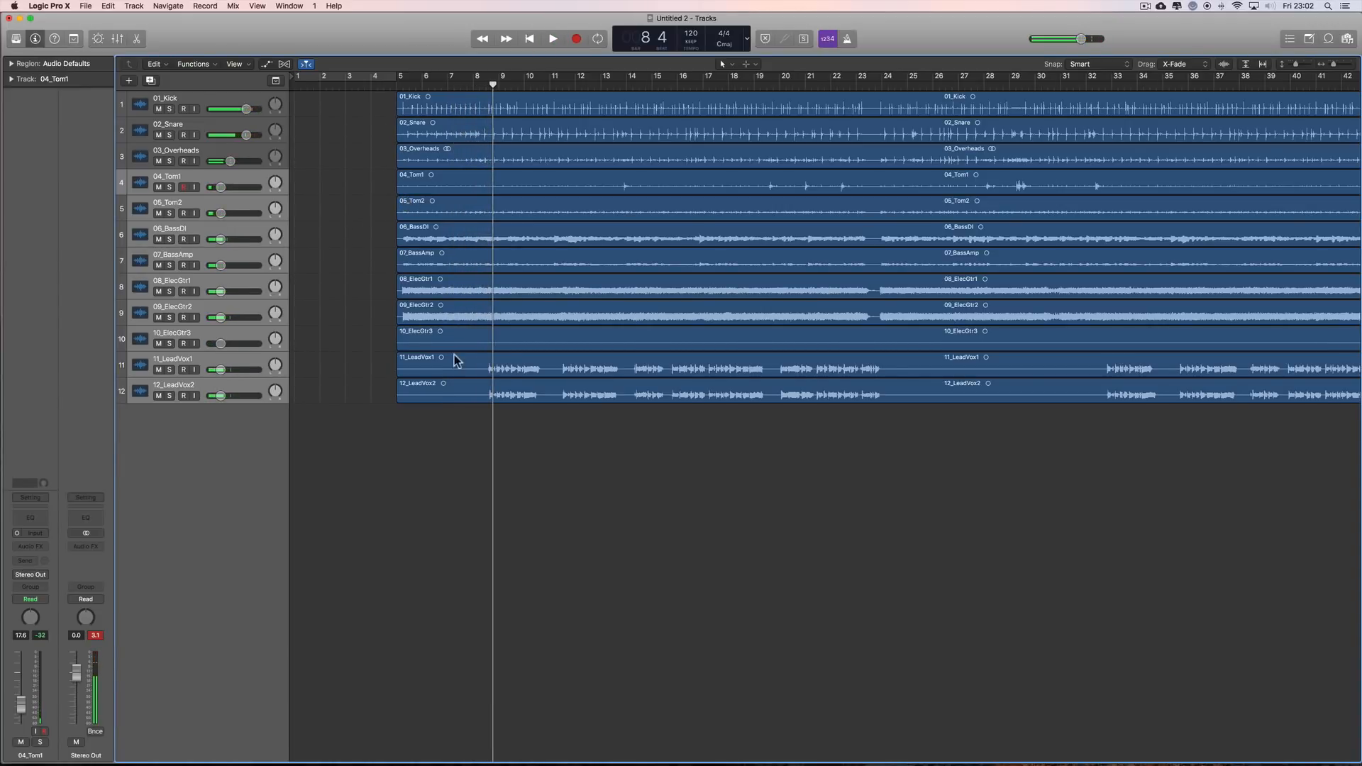
{"action": "left_click", "coordinate": [1309, 64]}
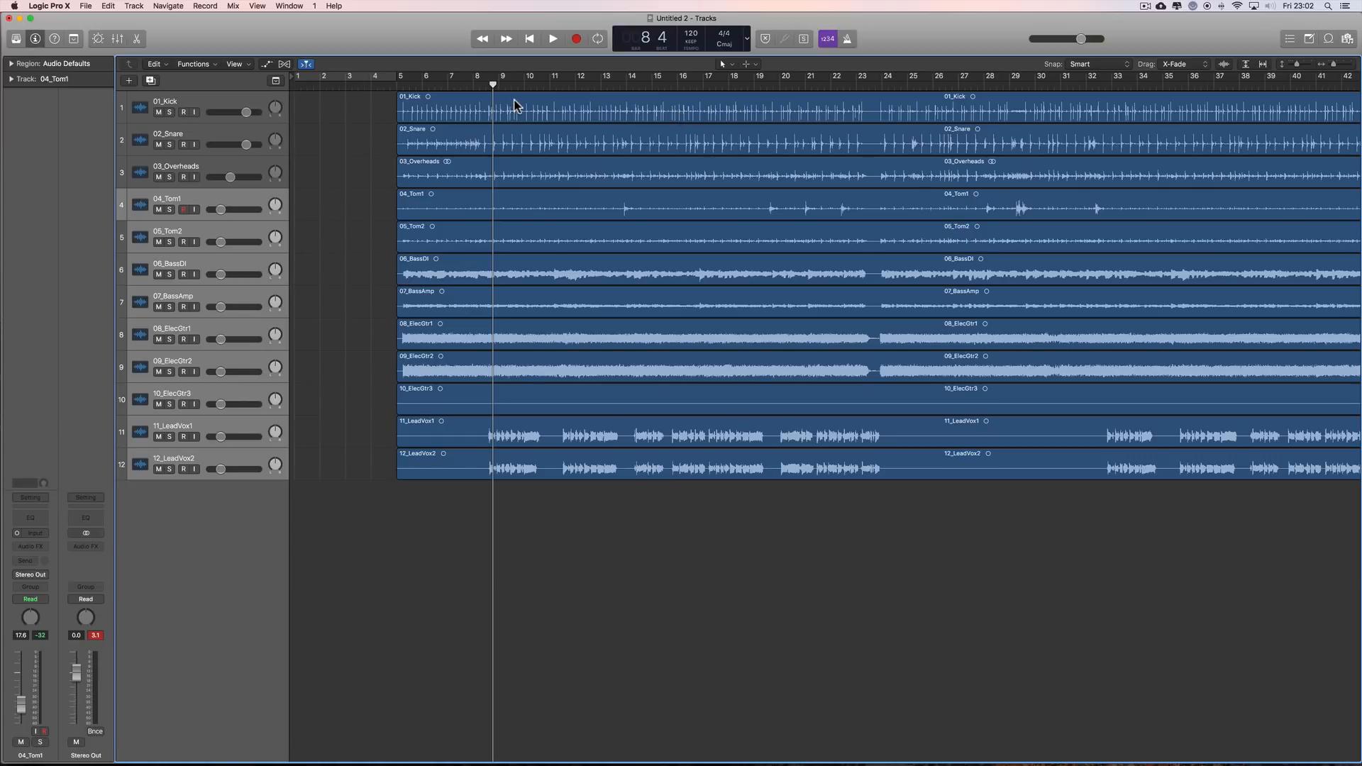
Step: Open the 01_Kick region's file tempo analysis in an enlarged editor and audition the file with its metronome click
{"action": "left_click", "coordinate": [438, 108]}
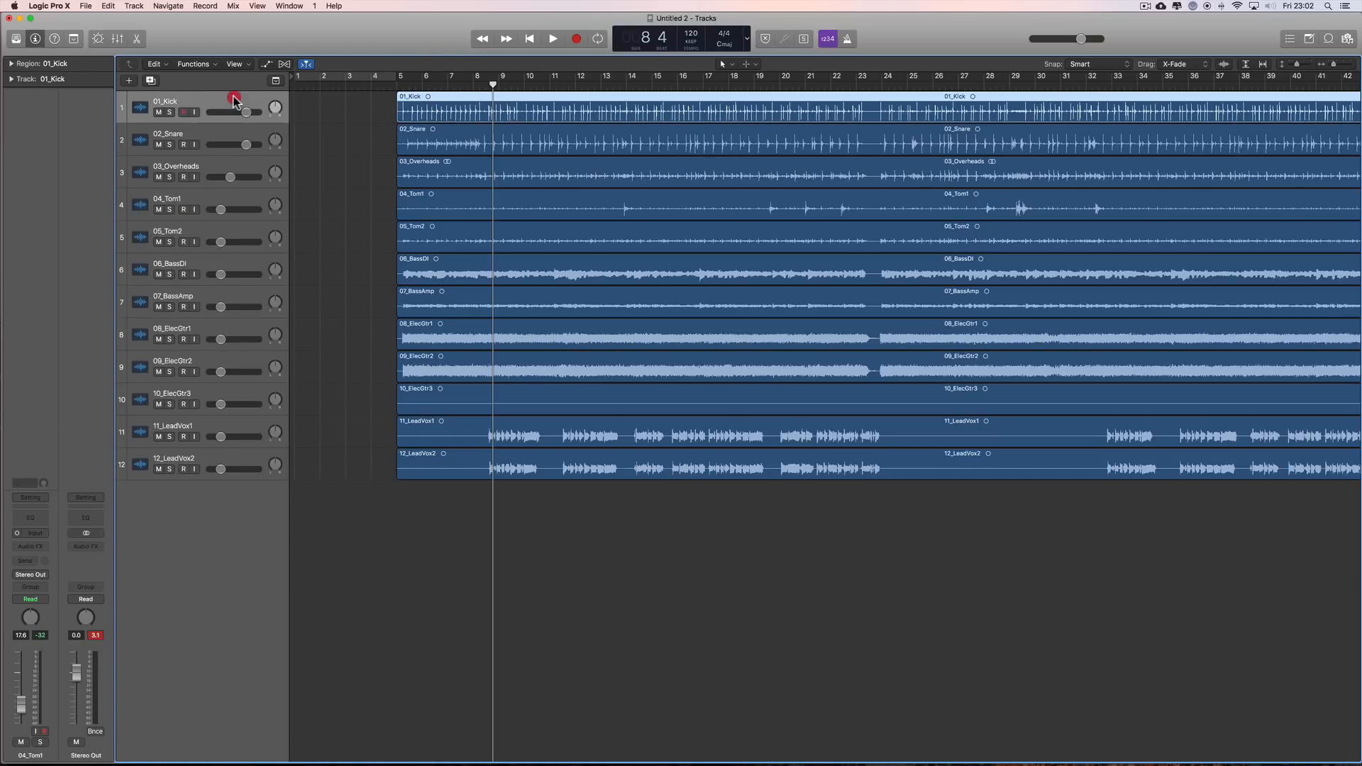
{"action": "double_click", "coordinate": [576, 113]}
{"action": "left_click", "coordinate": [809, 537]}
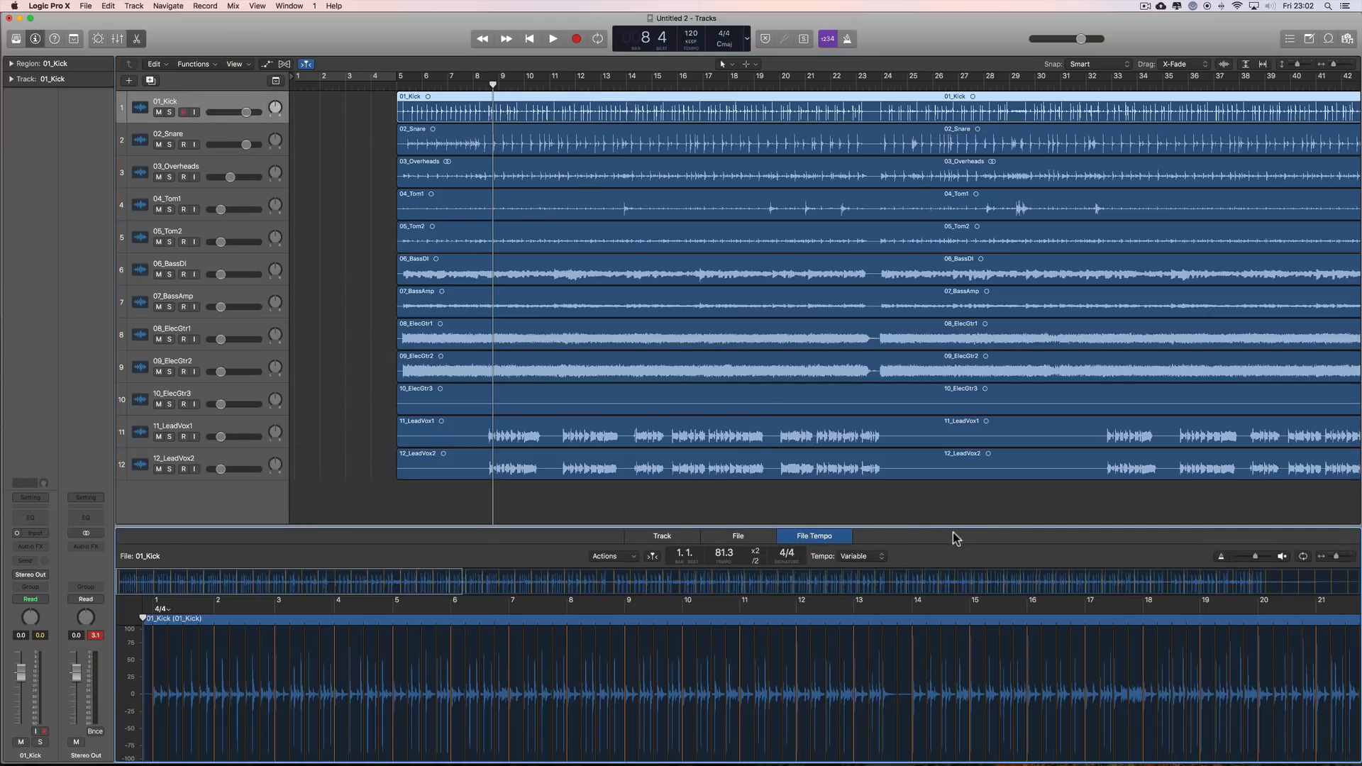
{"action": "left_click_drag", "start_coordinate": [927, 526], "coordinate": [930, 458]}
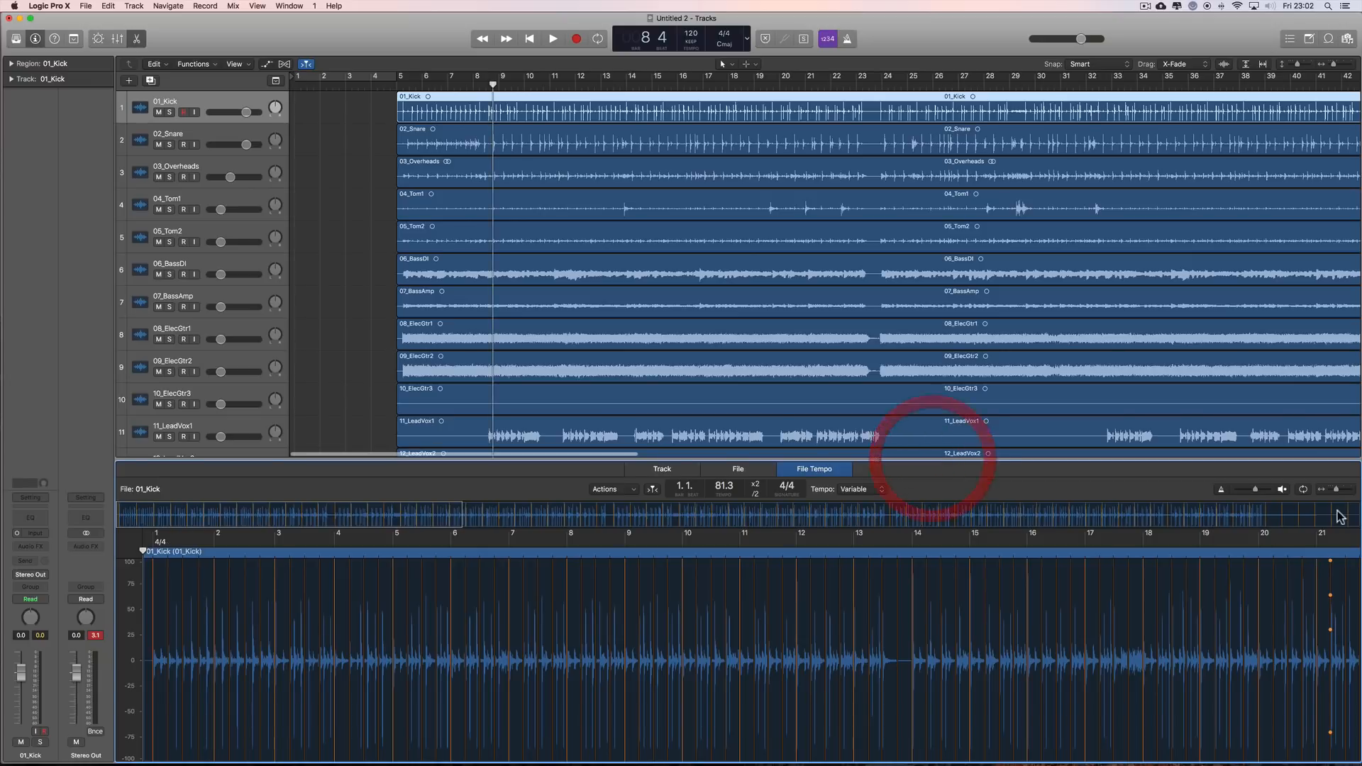
{"action": "left_click", "coordinate": [1350, 489]}
{"action": "left_click", "coordinate": [1350, 490]}
{"action": "left_click", "coordinate": [1350, 489]}
{"action": "left_click", "coordinate": [1350, 490]}
{"action": "left_click", "coordinate": [1350, 490]}
{"action": "left_click", "coordinate": [1350, 490]}
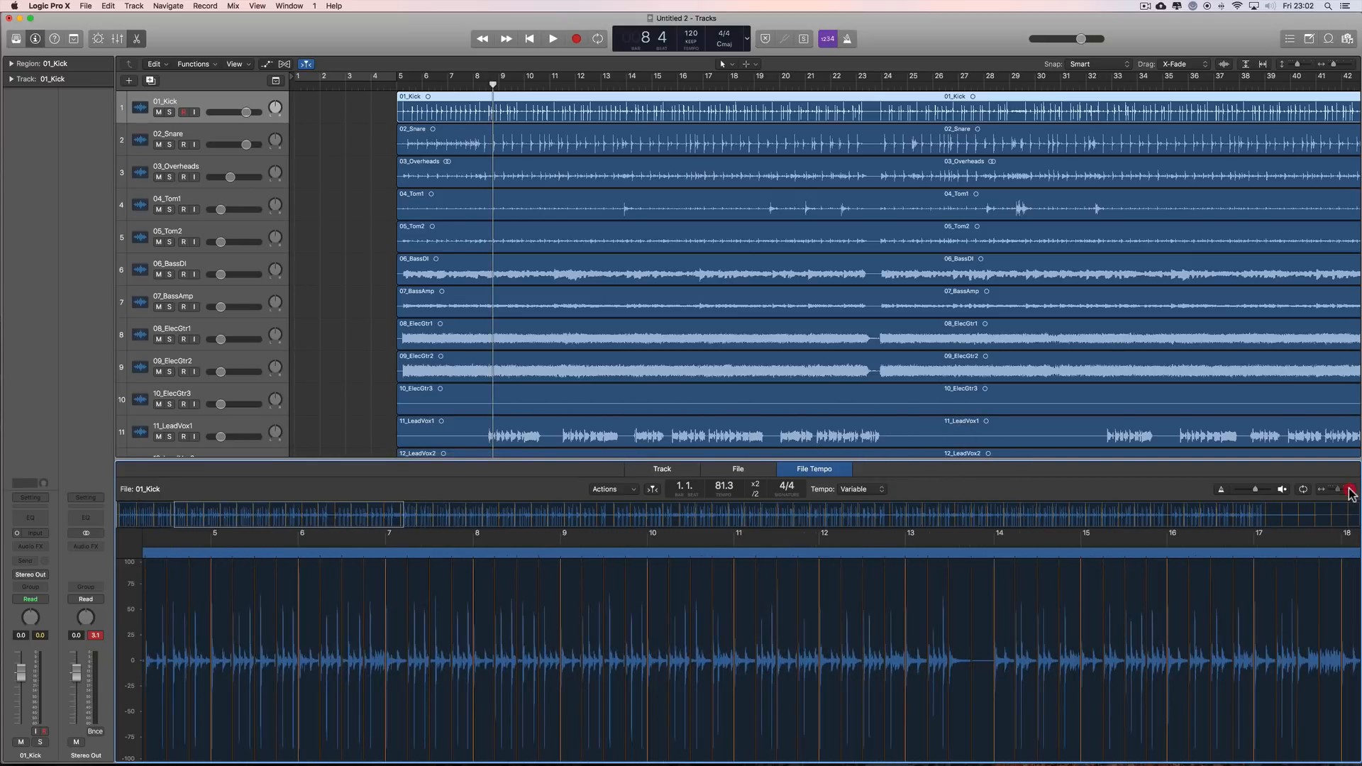
{"action": "left_click", "coordinate": [1350, 489]}
{"action": "left_click", "coordinate": [1350, 490]}
{"action": "left_click_drag", "start_coordinate": [392, 514], "coordinate": [227, 510]}
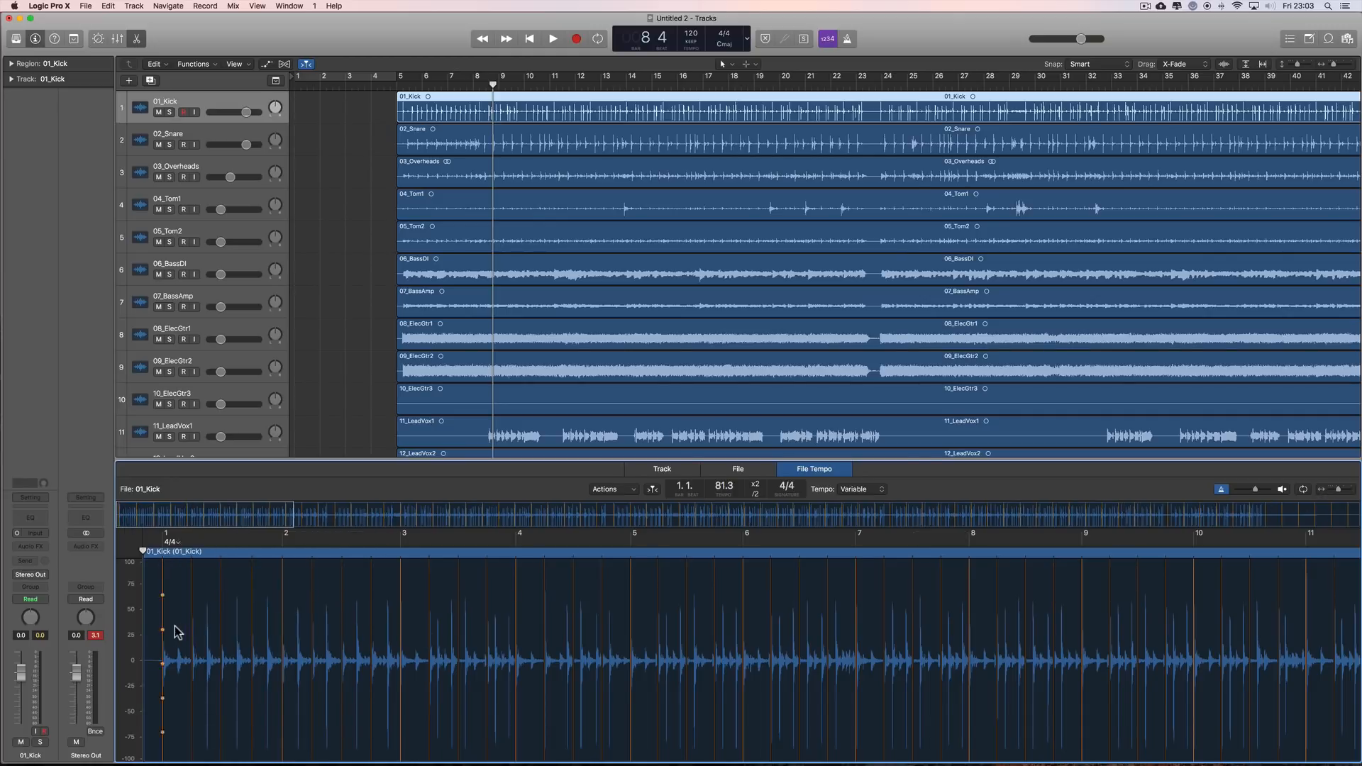
{"action": "left_click", "coordinate": [1284, 490]}
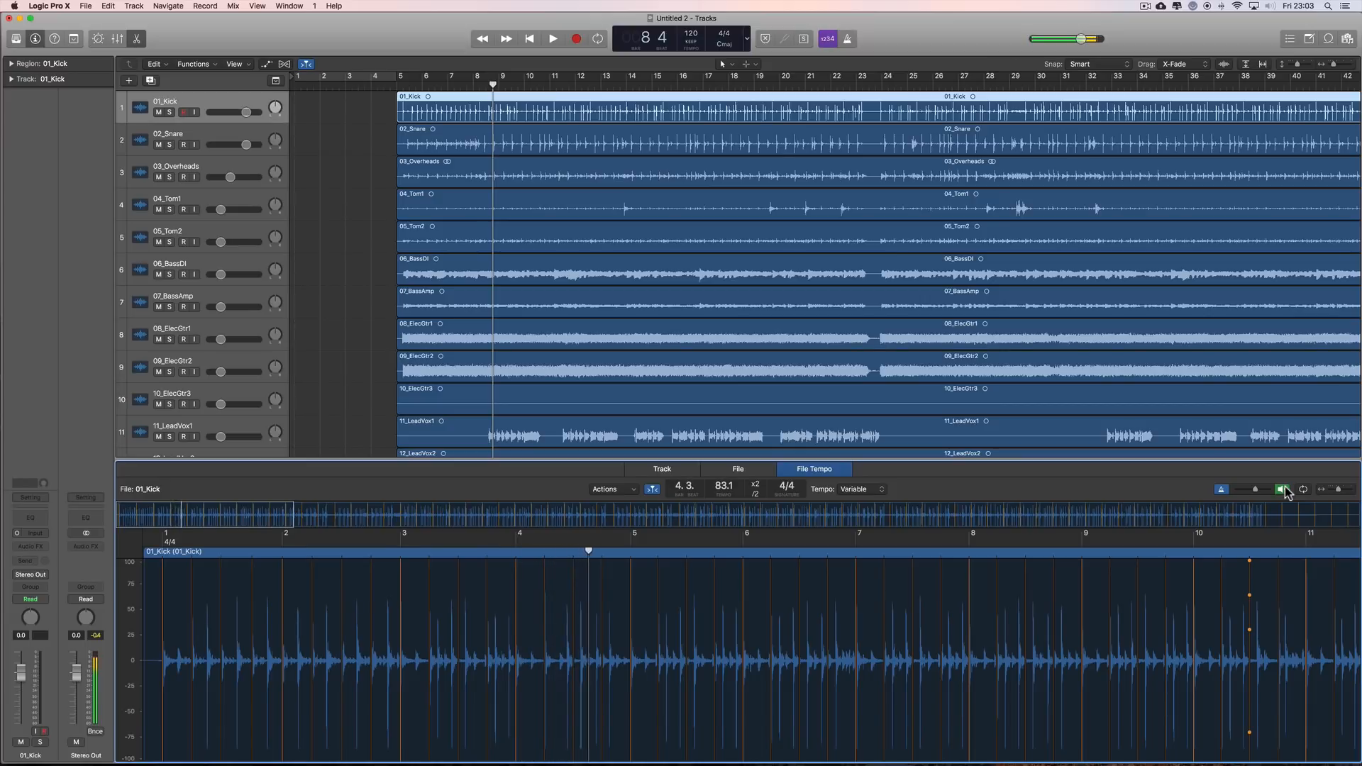
Step: Stop the 01_Kick file audition and show the global tracks with the project tempo above the regions
{"action": "left_click", "coordinate": [1286, 493]}
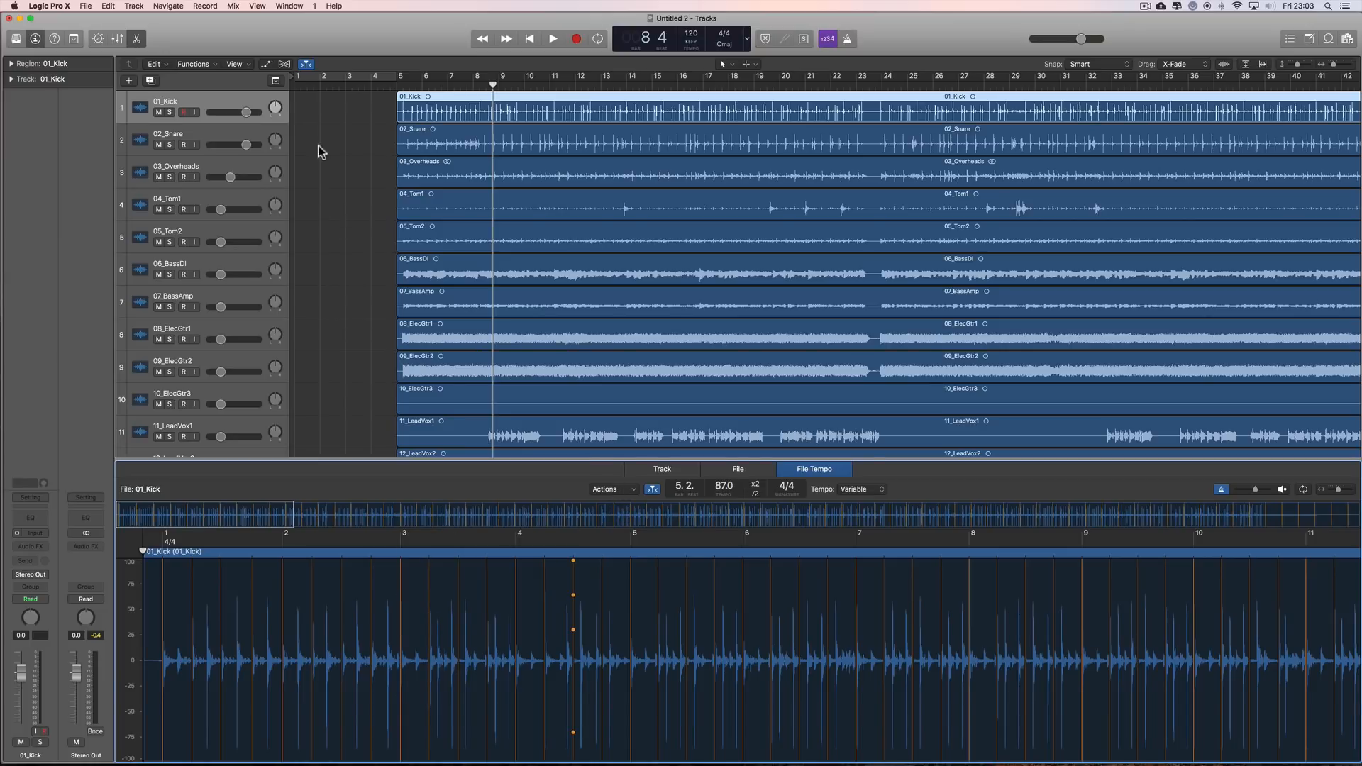
{"action": "left_click", "coordinate": [276, 81]}
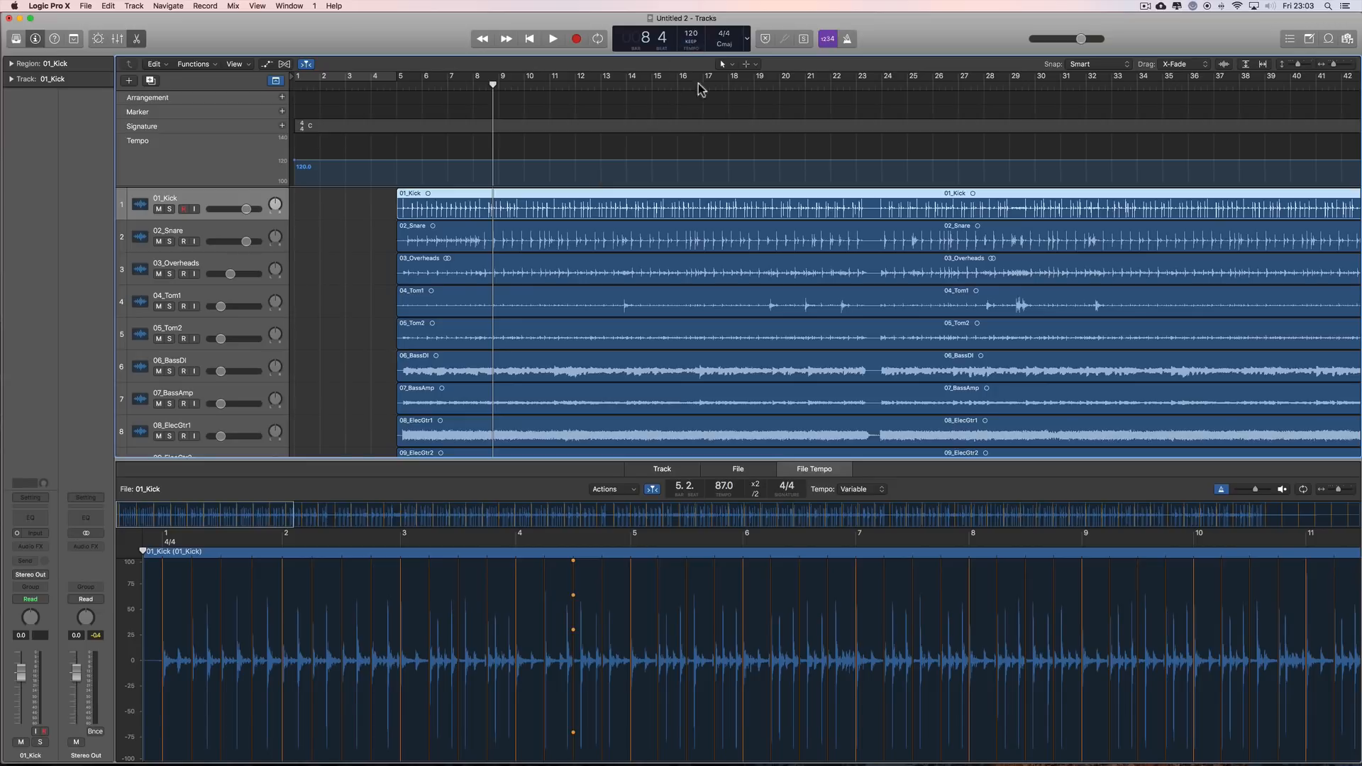
{"action": "left_click", "coordinate": [622, 491]}
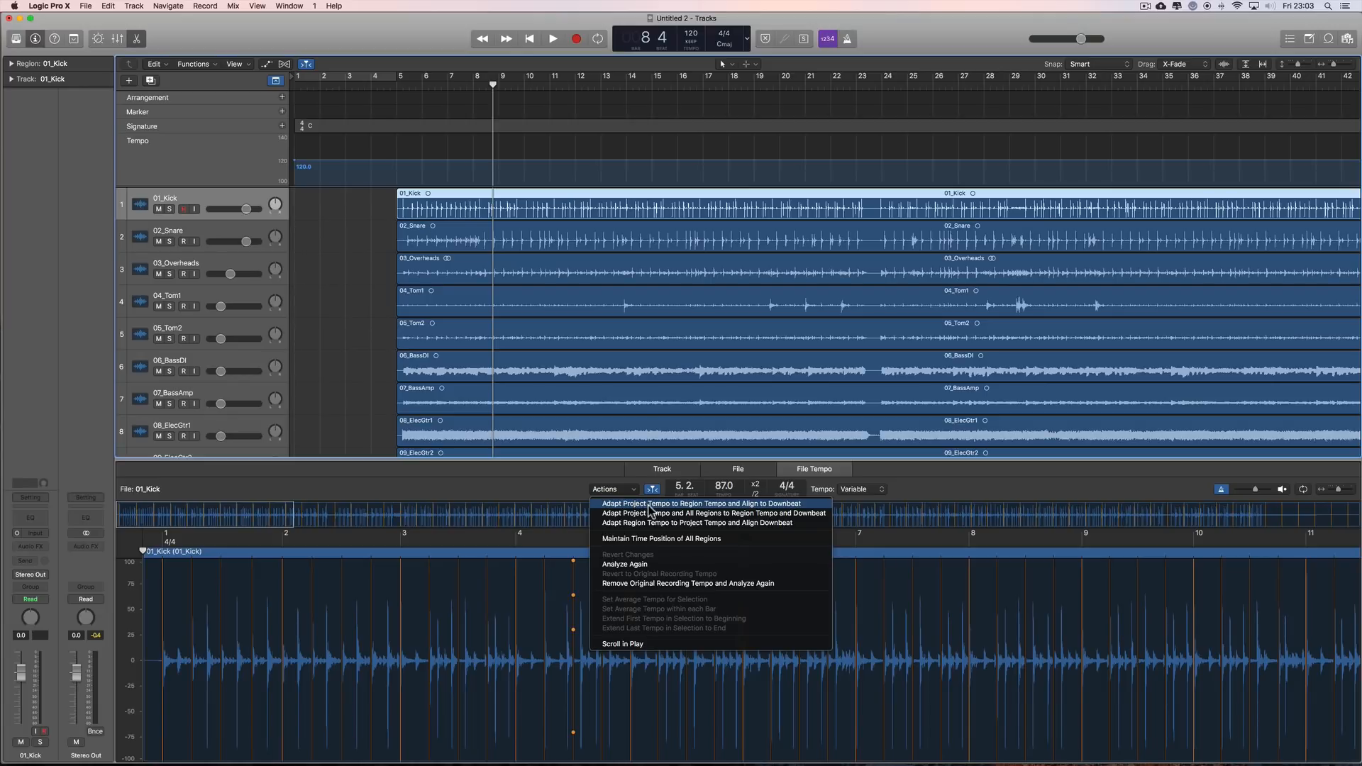
{"action": "left_click", "coordinate": [1347, 66]}
Step: Adapt the project tempo to the 01_Kick region's tempo and align it to the downbeat
{"action": "left_click", "coordinate": [868, 187]}
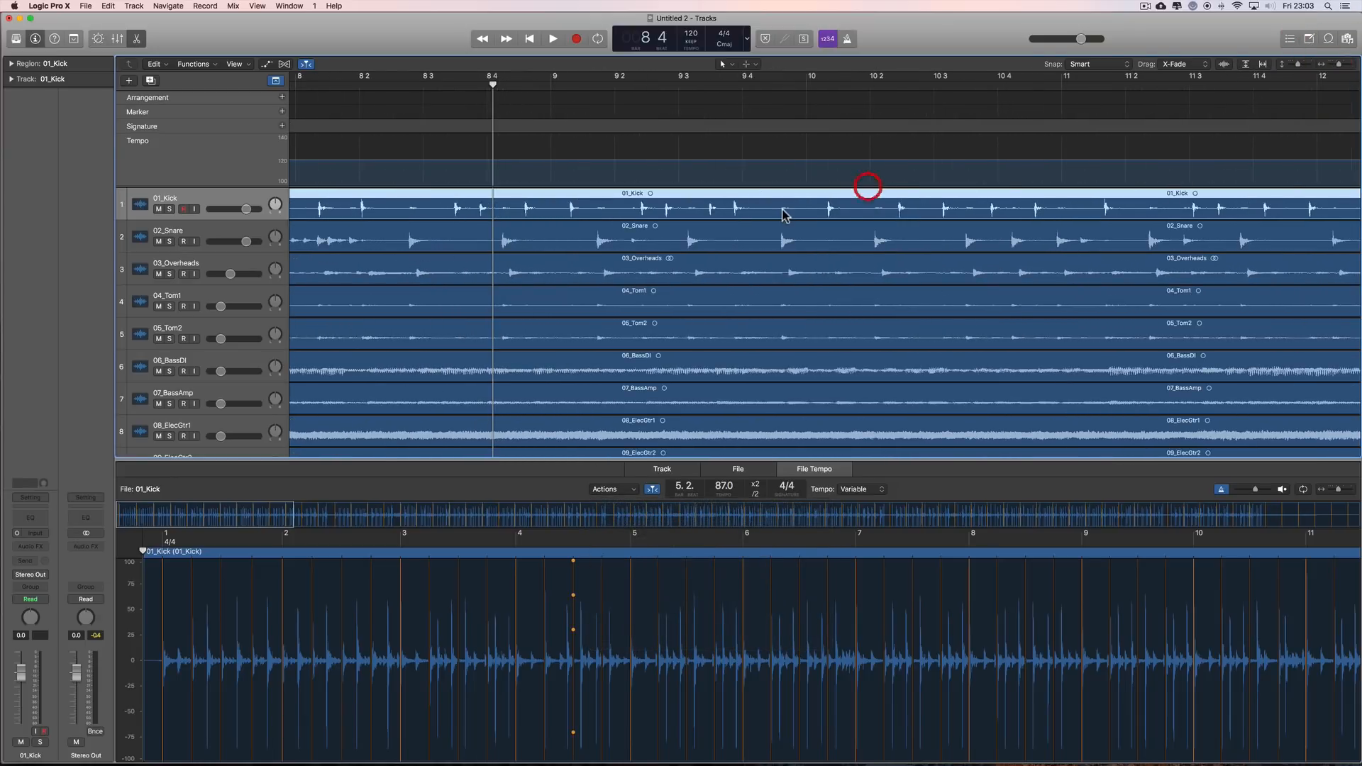
{"action": "scroll", "coordinate": [784, 215], "scroll_direction": "left", "scroll_amount": 10}
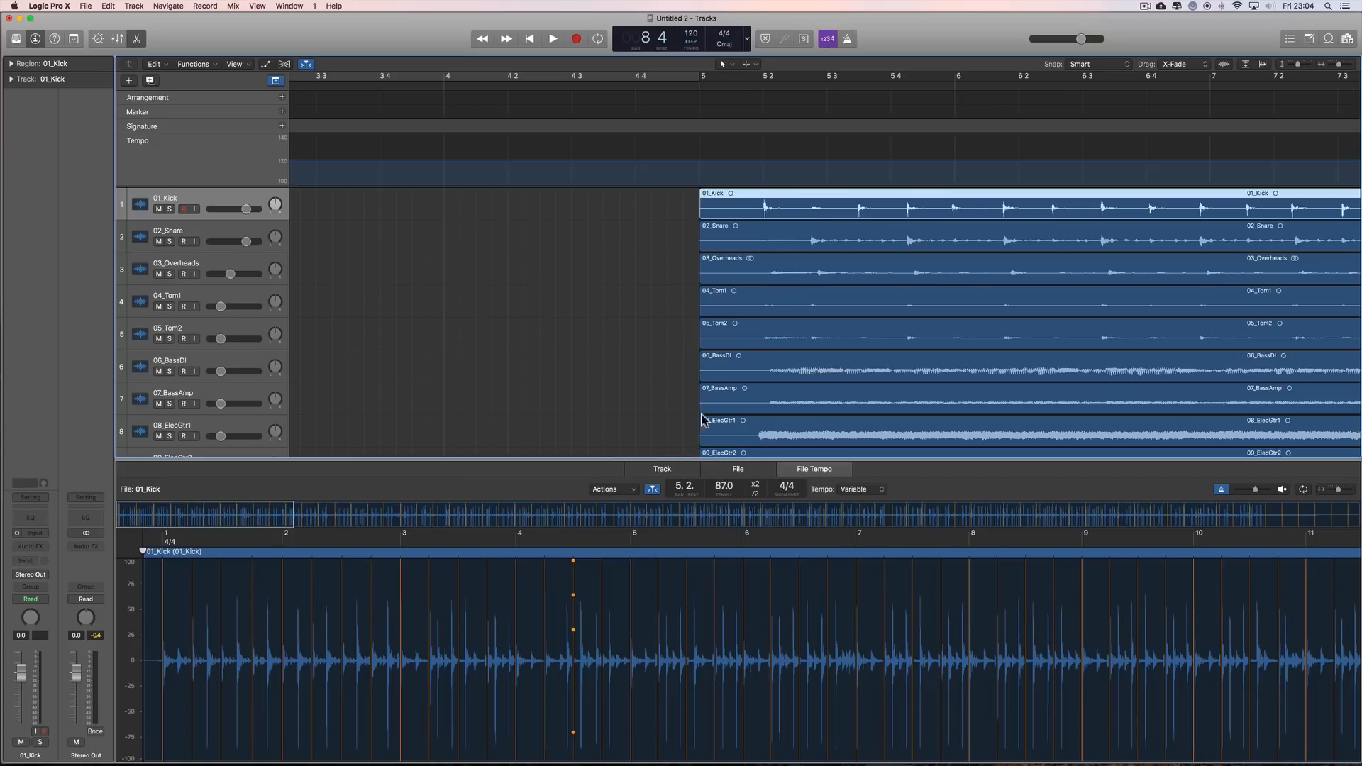
{"action": "left_click", "coordinate": [611, 490]}
{"action": "left_click", "coordinate": [636, 501]}
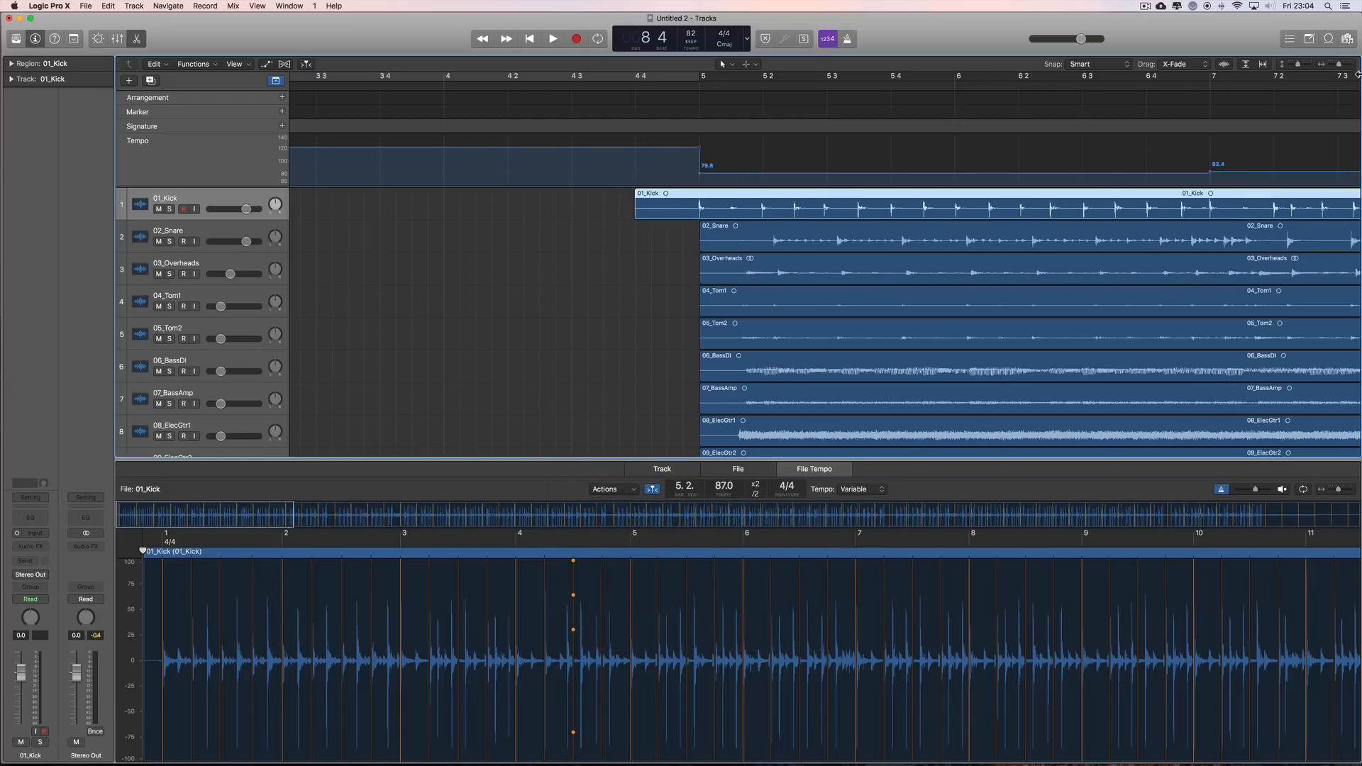
Step: Check the tempo changes across the song in the Tempo track and close the audio editor
{"action": "left_click_drag", "start_coordinate": [1339, 64], "coordinate": [1323, 64]}
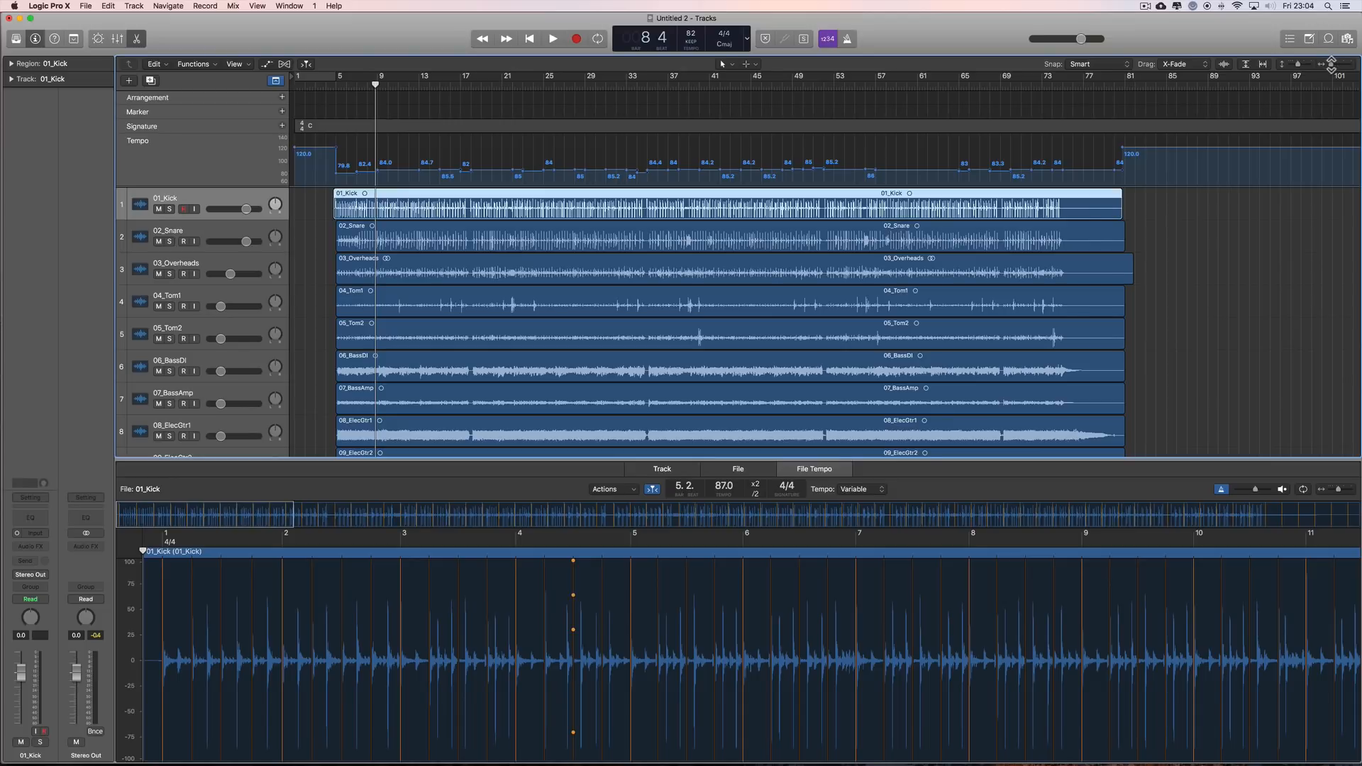
{"action": "left_click_drag", "start_coordinate": [1331, 65], "coordinate": [1334, 65]}
{"action": "scroll", "coordinate": [633, 83], "scroll_direction": "left", "scroll_amount": 2}
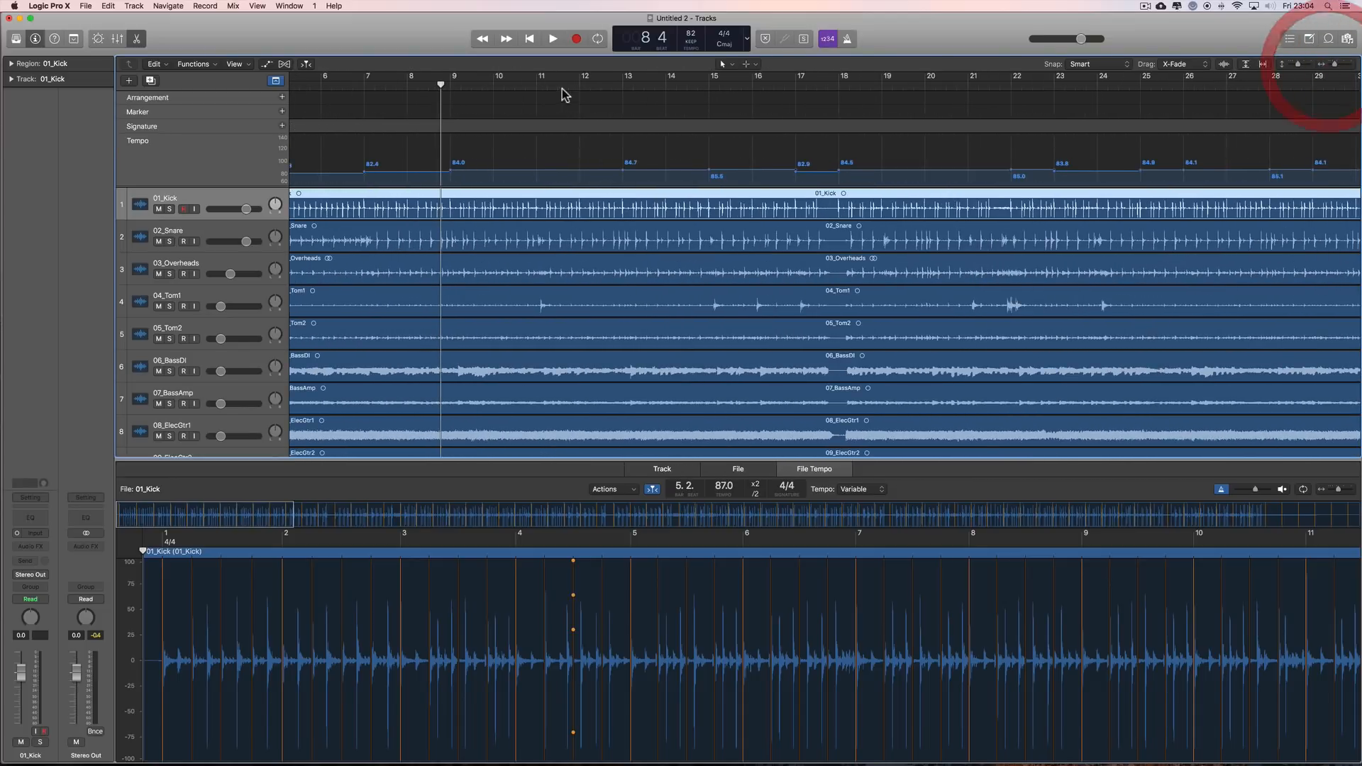
{"action": "scroll", "coordinate": [423, 187], "scroll_direction": "left", "scroll_amount": 5}
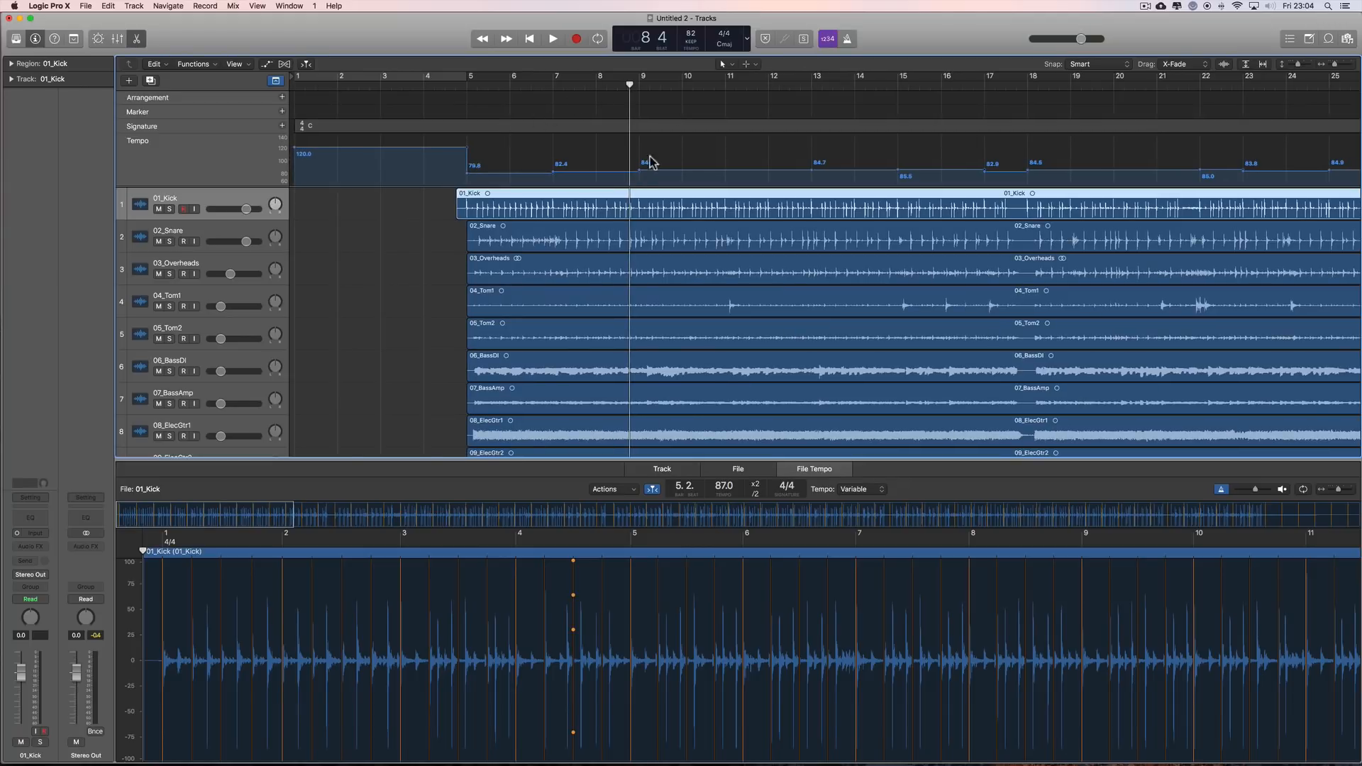
{"action": "scroll", "coordinate": [448, 245], "scroll_direction": "right", "scroll_amount": 2}
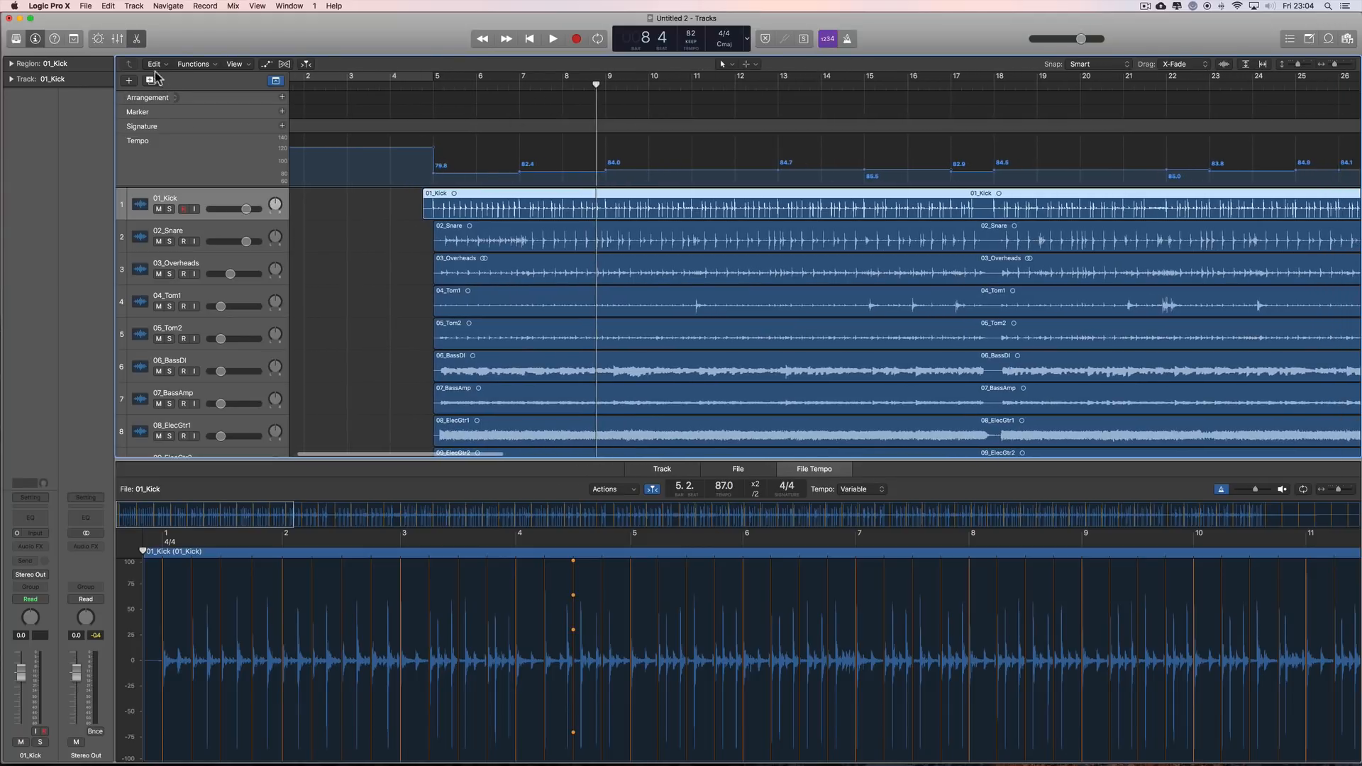
{"action": "left_click", "coordinate": [139, 39]}
Step: Set the playhead at the start of the 01_Kick region and move the regions of 02_Snare to 12_LeadVox2 together to that position
{"action": "left_click_drag", "start_coordinate": [419, 228], "coordinate": [587, 571]}
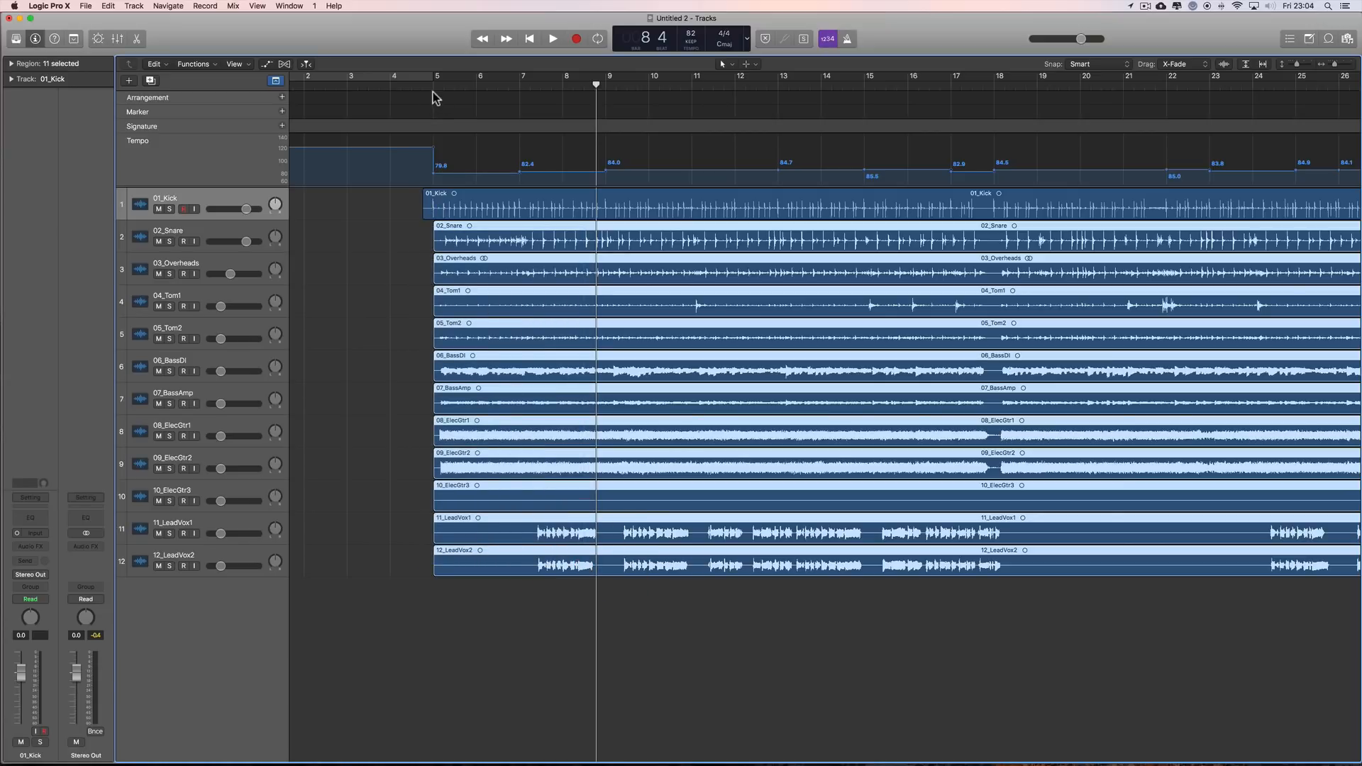
{"action": "left_click_drag", "start_coordinate": [431, 87], "coordinate": [423, 87]}
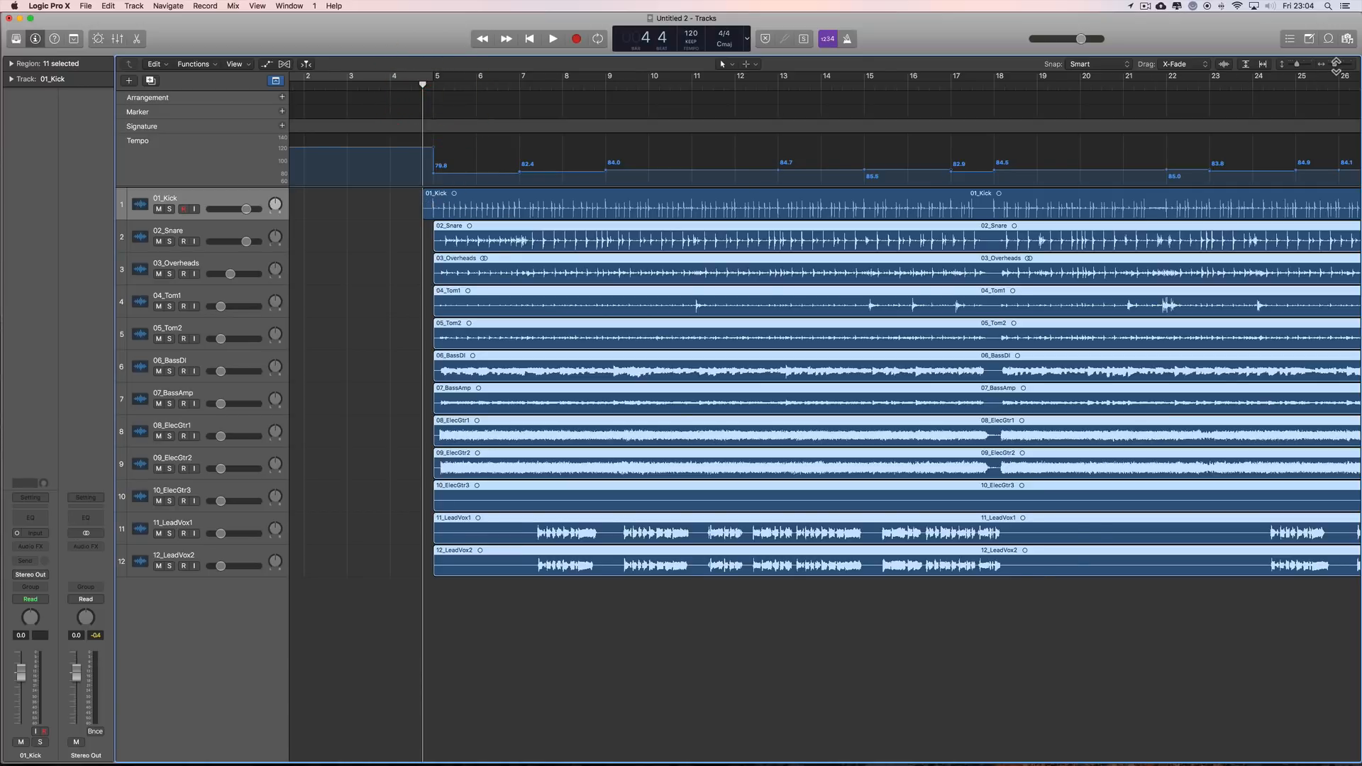
{"action": "left_click_drag", "start_coordinate": [1336, 66], "coordinate": [1348, 66]}
{"action": "scroll", "coordinate": [390, 278], "scroll_direction": "left", "scroll_amount": 5}
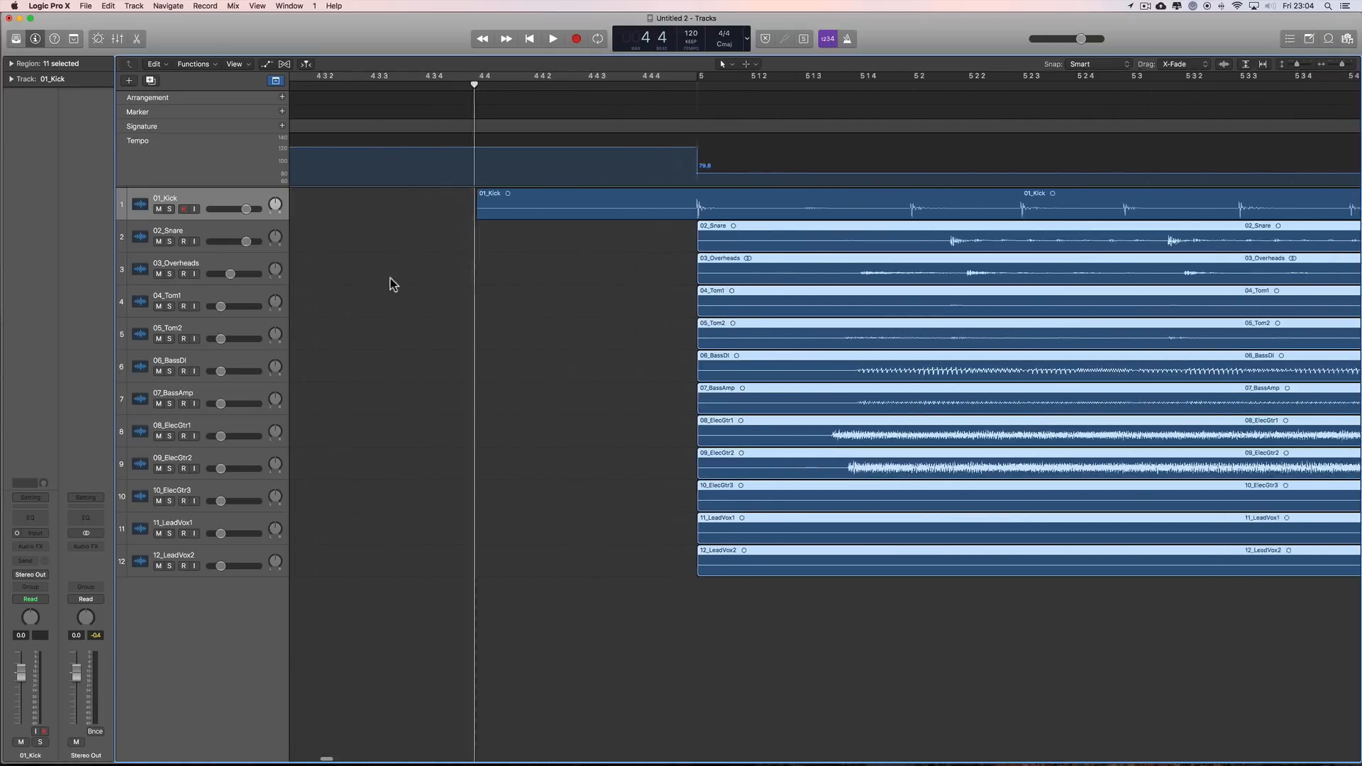
{"action": "scroll", "coordinate": [390, 278], "scroll_direction": "left", "scroll_amount": 3}
{"action": "left_click_drag", "start_coordinate": [754, 228], "coordinate": [873, 559]}
{"action": "left_click_drag", "start_coordinate": [885, 234], "coordinate": [664, 231]}
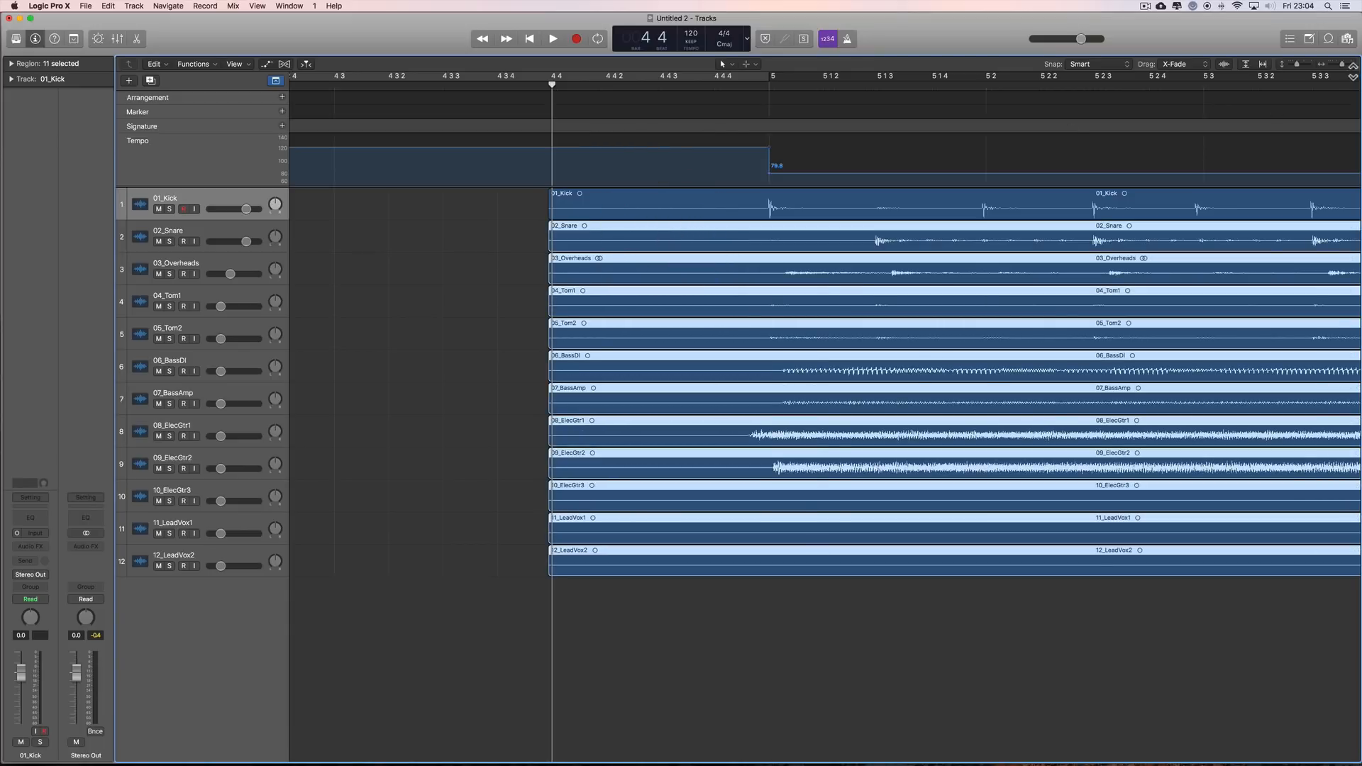
Step: Fine-align the regions of 02_Snare to 12_LeadVox2 exactly with the start of the 01_Kick region, and deselect them
{"action": "left_click_drag", "start_coordinate": [1341, 66], "coordinate": [1351, 66]}
{"action": "scroll", "coordinate": [986, 231], "scroll_direction": "left", "scroll_amount": 10}
{"action": "scroll", "coordinate": [581, 276], "scroll_direction": "left", "scroll_amount": 6}
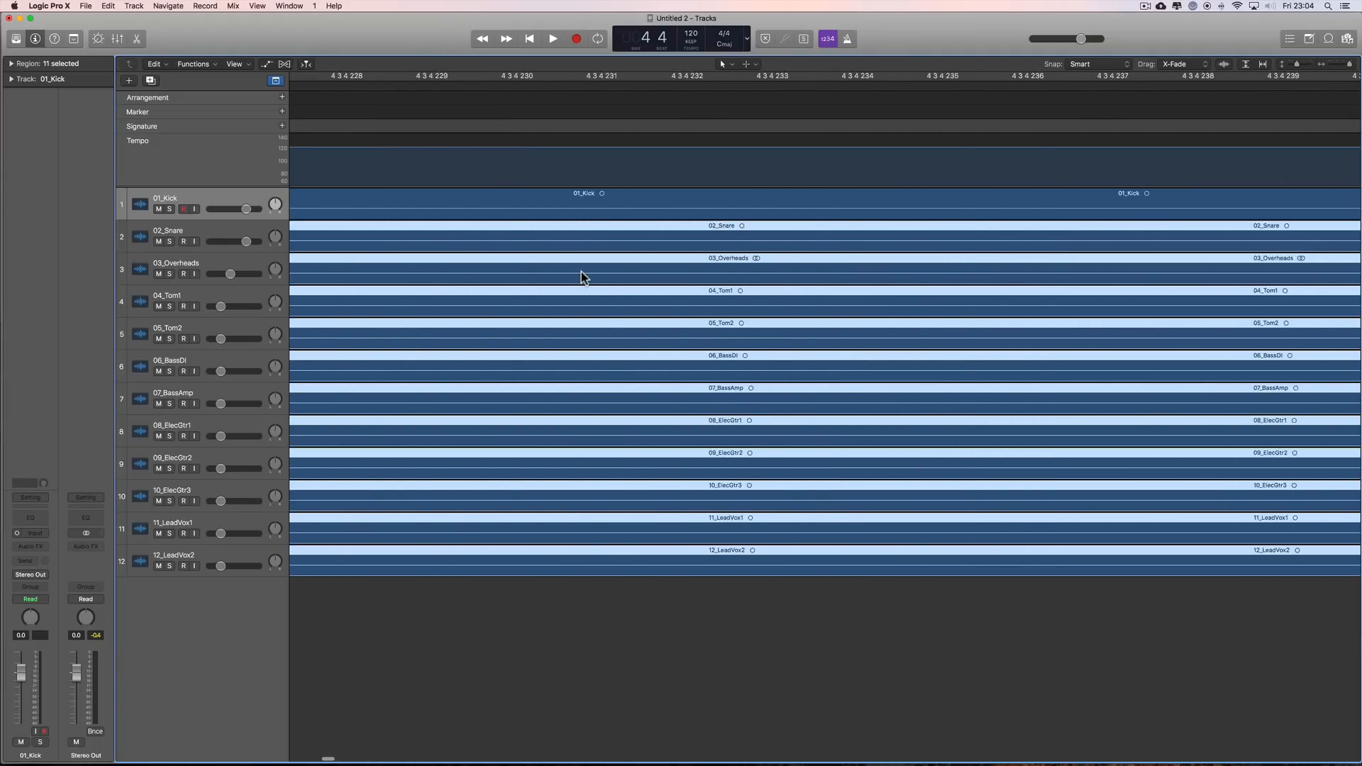
{"action": "scroll", "coordinate": [582, 271], "scroll_direction": "left", "scroll_amount": 1}
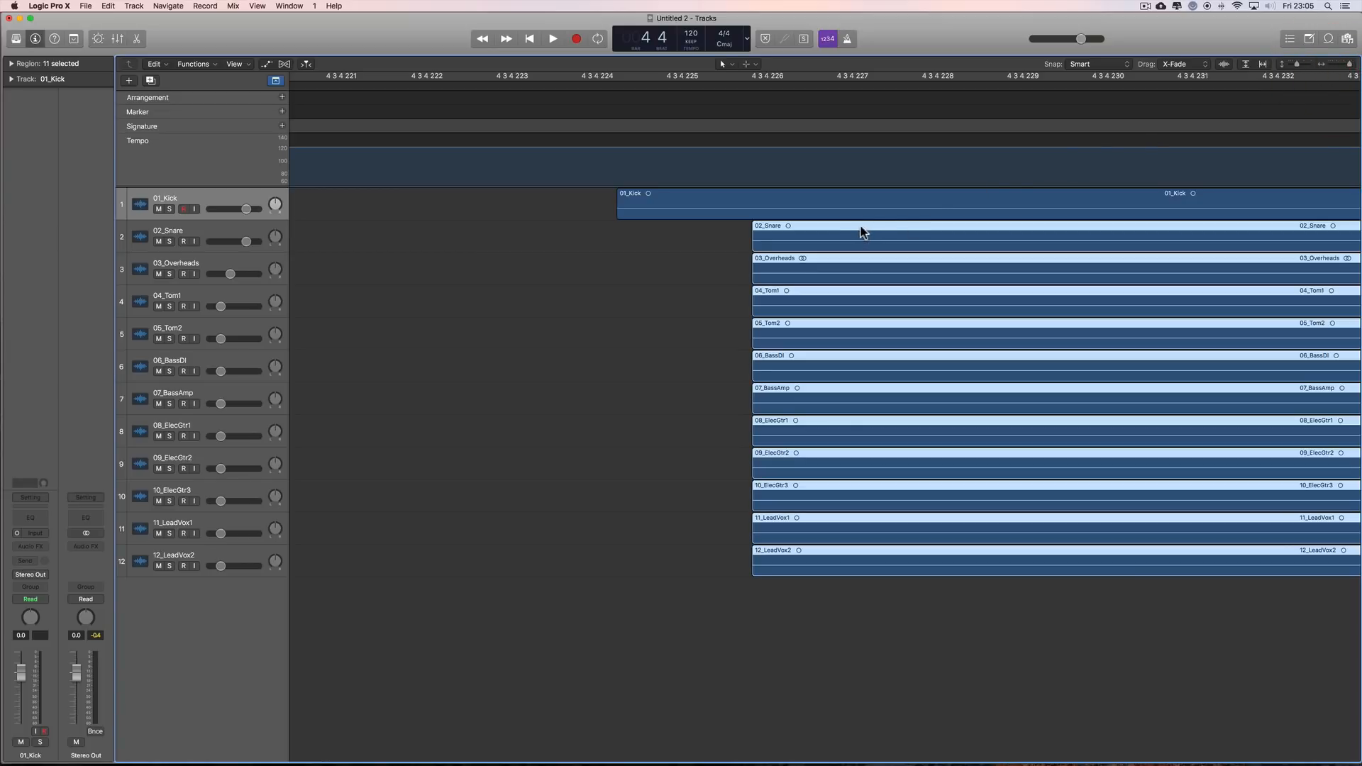
{"action": "left_click_drag", "start_coordinate": [861, 231], "coordinate": [725, 232]}
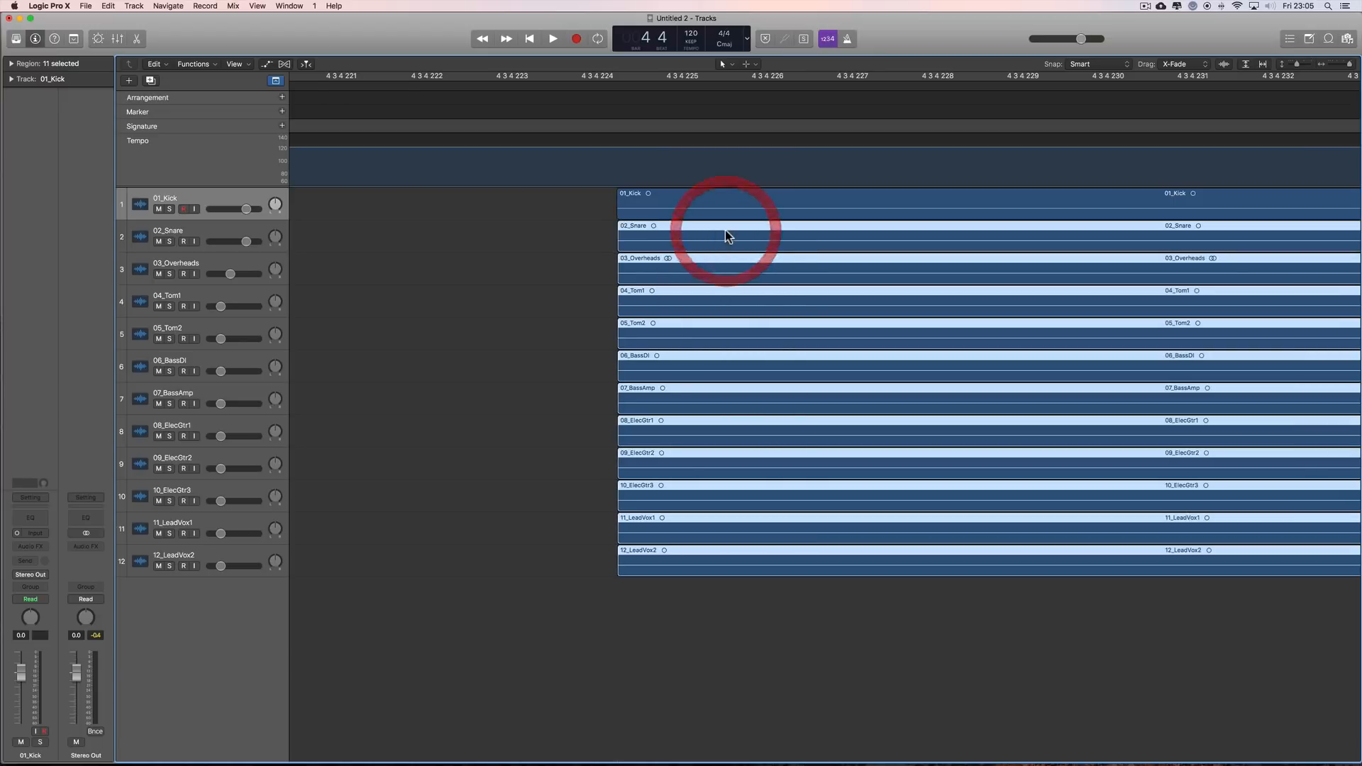
{"action": "left_click", "coordinate": [594, 210]}
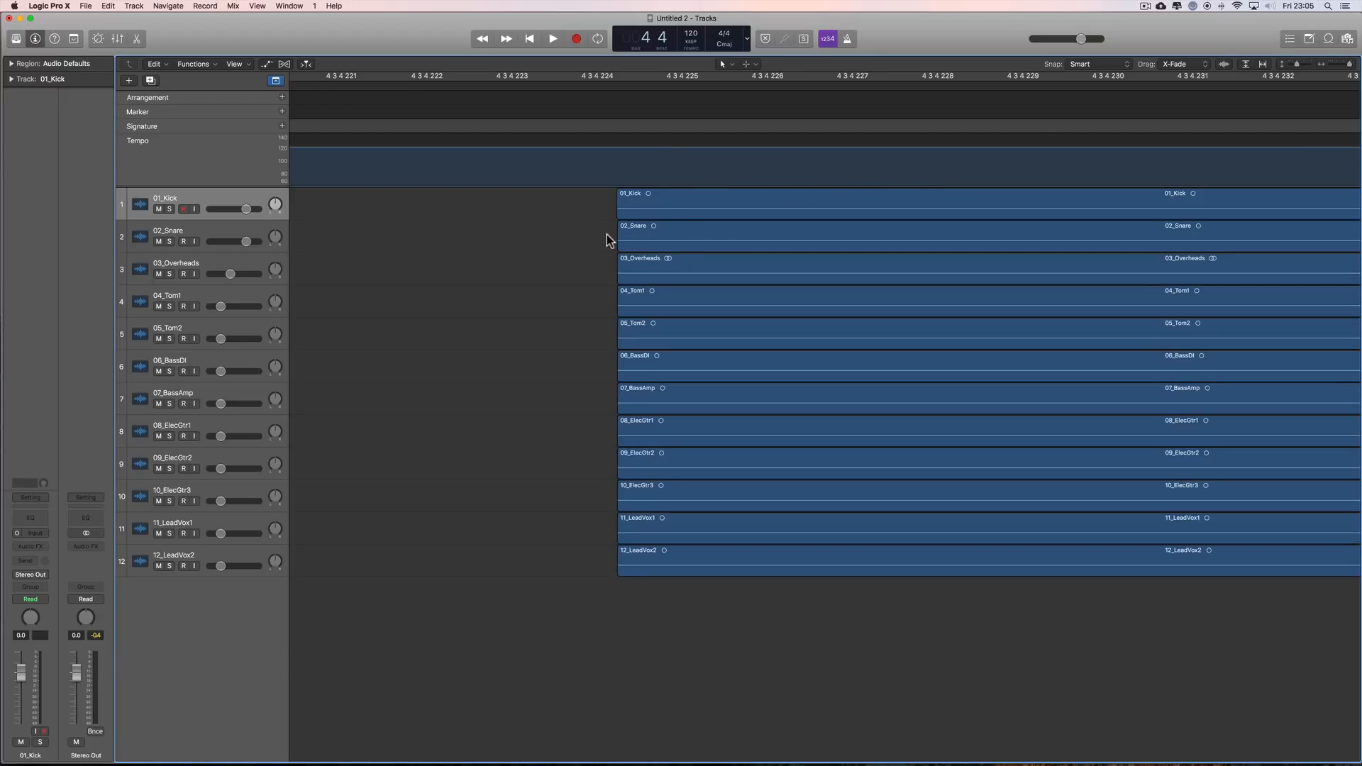
{"action": "left_click_drag", "start_coordinate": [606, 234], "coordinate": [736, 560]}
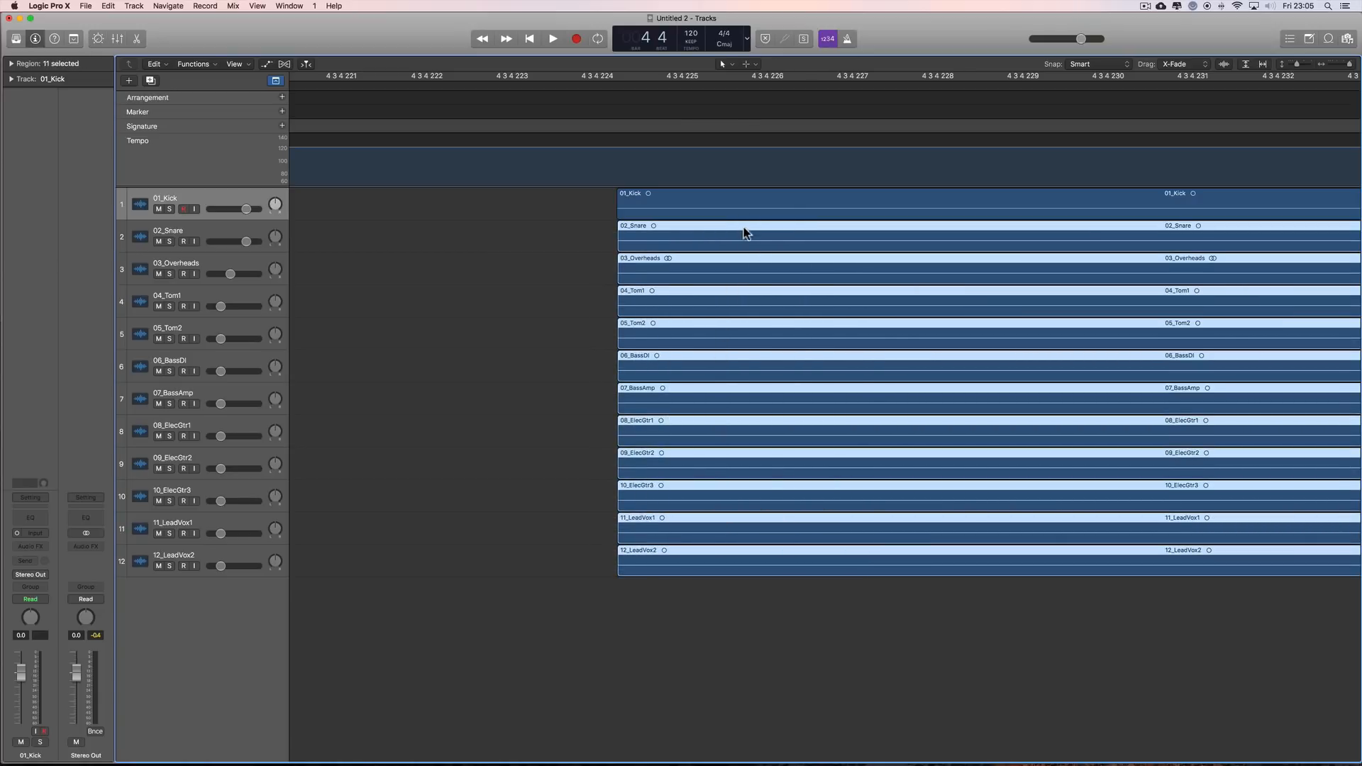
{"action": "left_click_drag", "start_coordinate": [742, 228], "coordinate": [742, 227]}
{"action": "left_click", "coordinate": [547, 265]}
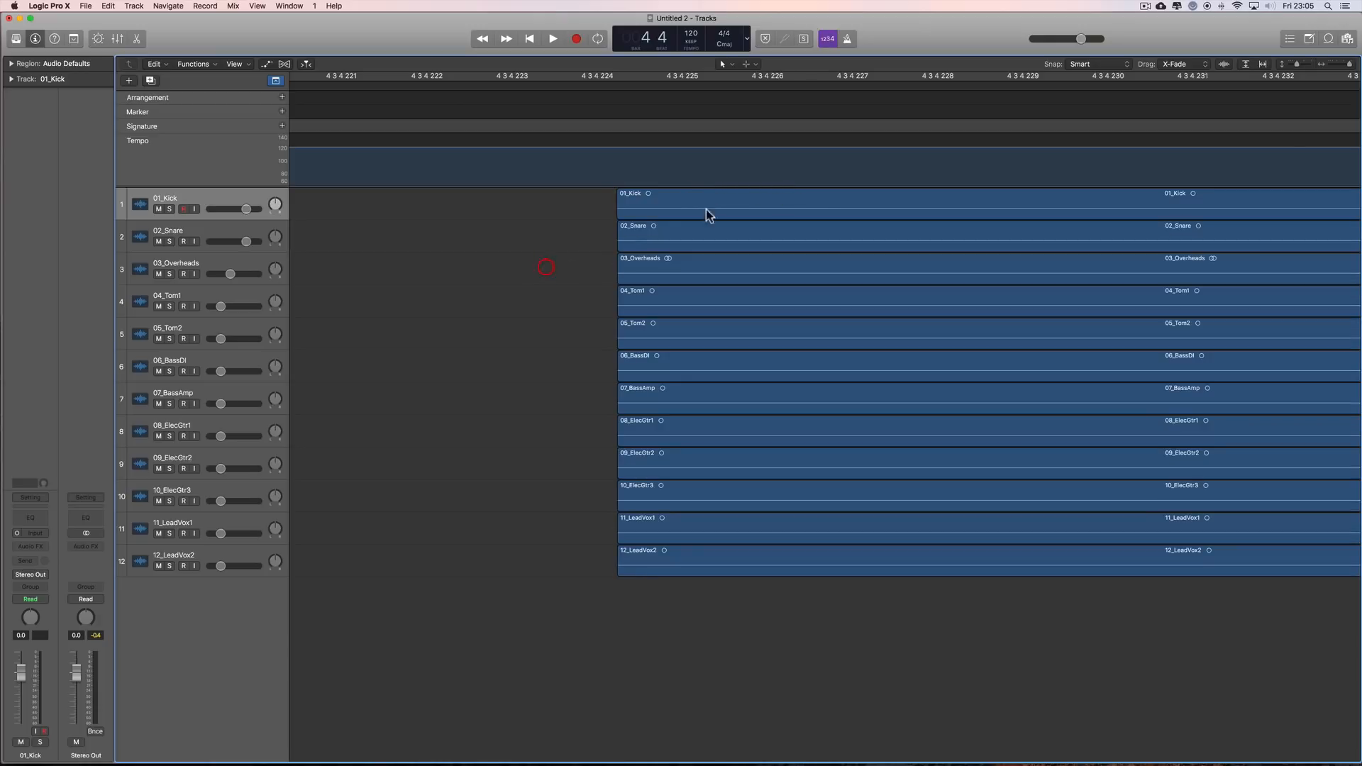
Step: Step the playhead through bars 9 to 12 and from bar 5 to bar 7 to compare the project tempo
{"action": "left_click_drag", "start_coordinate": [1352, 66], "coordinate": [1324, 66]}
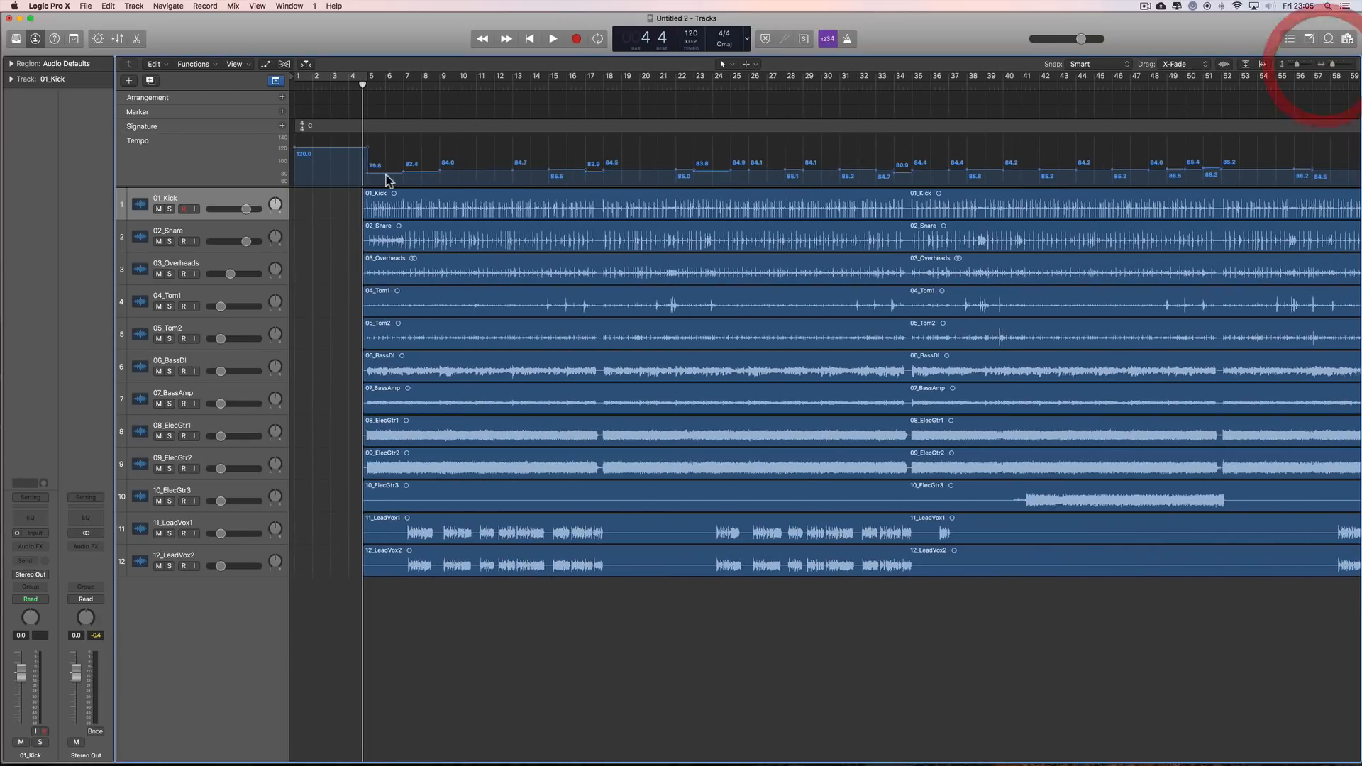
{"action": "left_click", "coordinate": [429, 90]}
{"action": "left_click", "coordinate": [444, 85]}
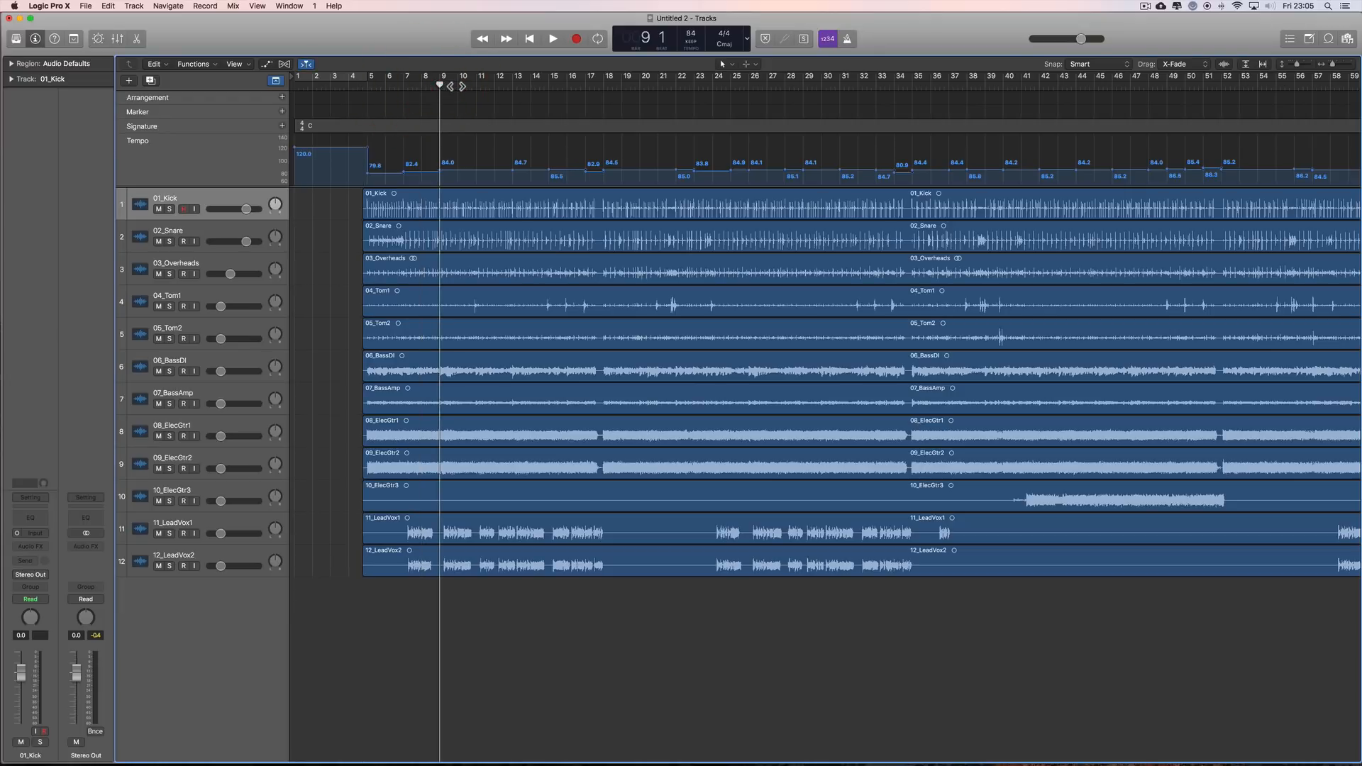
{"action": "left_click", "coordinate": [457, 85]}
{"action": "left_click", "coordinate": [476, 86]}
{"action": "left_click", "coordinate": [494, 86]}
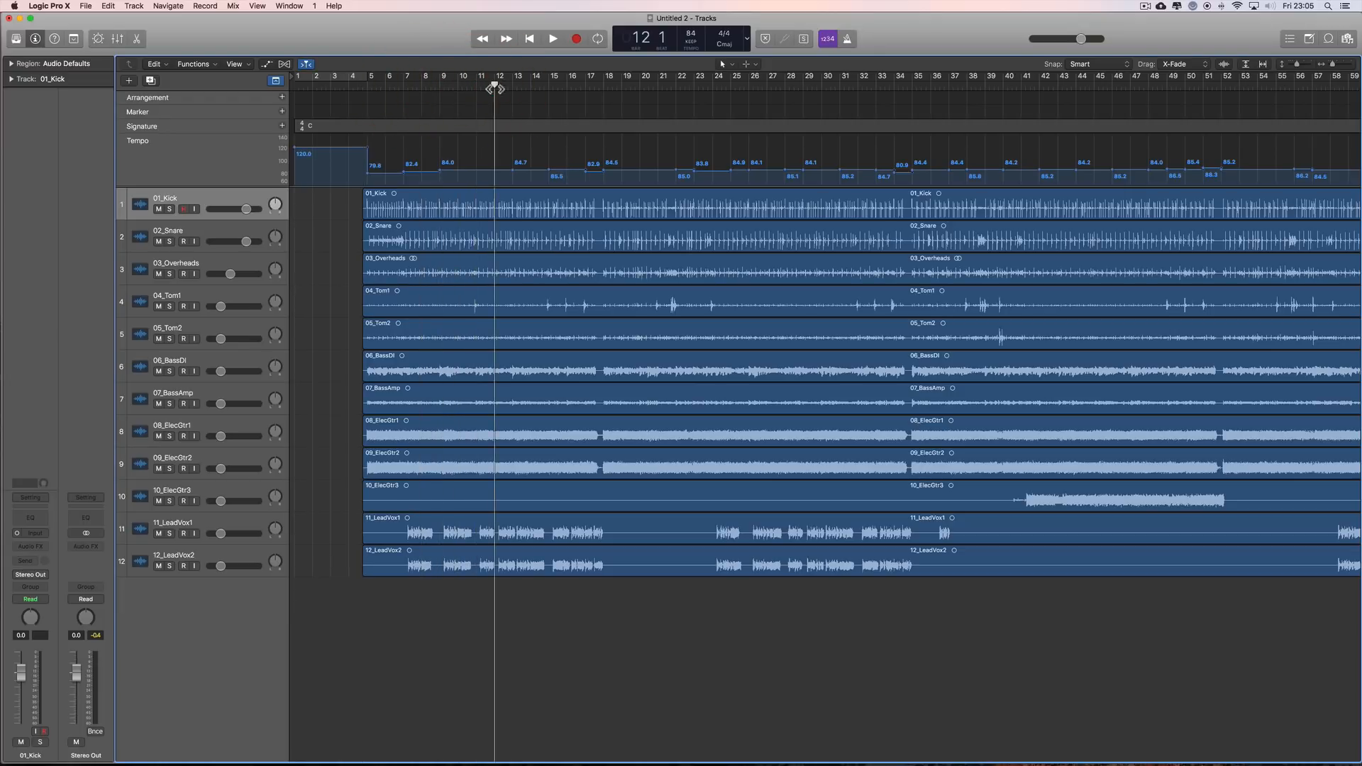
{"action": "left_click", "coordinate": [366, 85]}
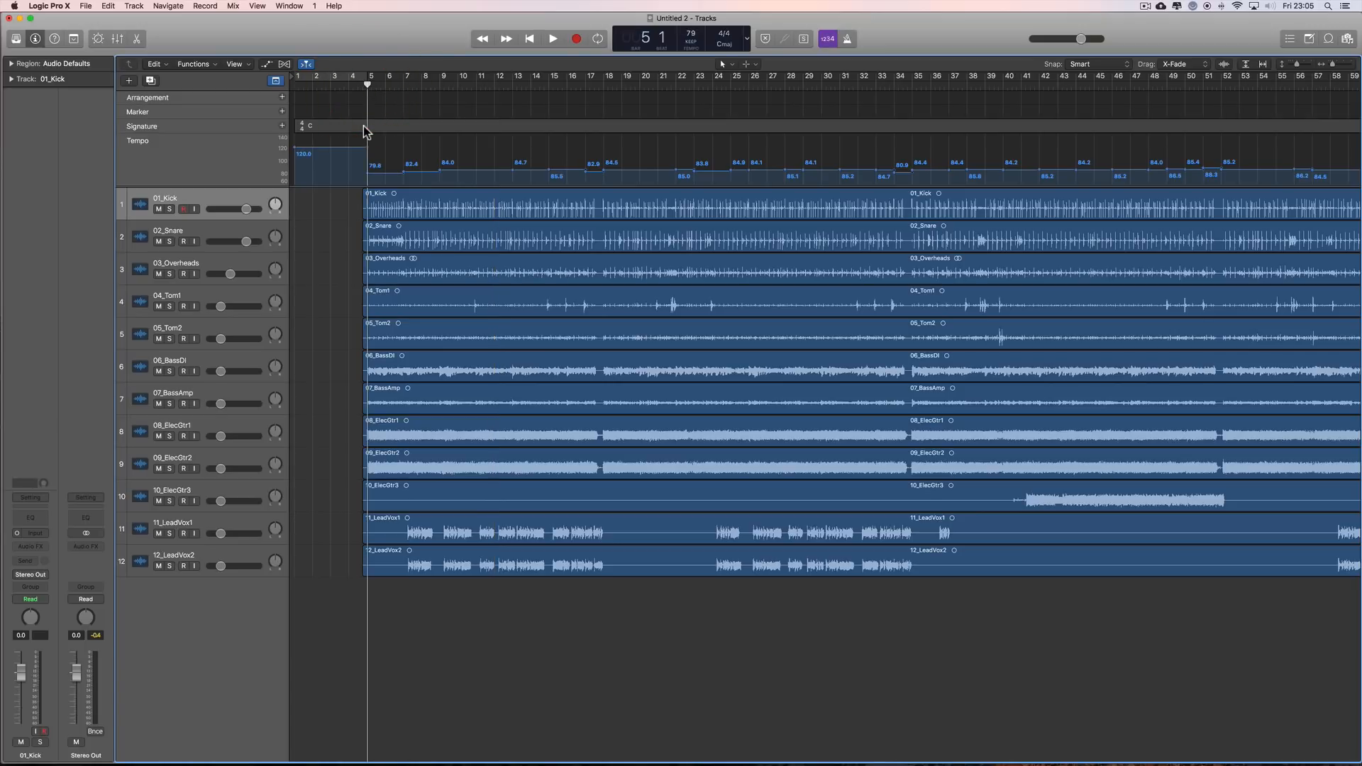
{"action": "left_click_drag", "start_coordinate": [365, 84], "coordinate": [384, 83]}
{"action": "left_click_drag", "start_coordinate": [396, 83], "coordinate": [404, 83]}
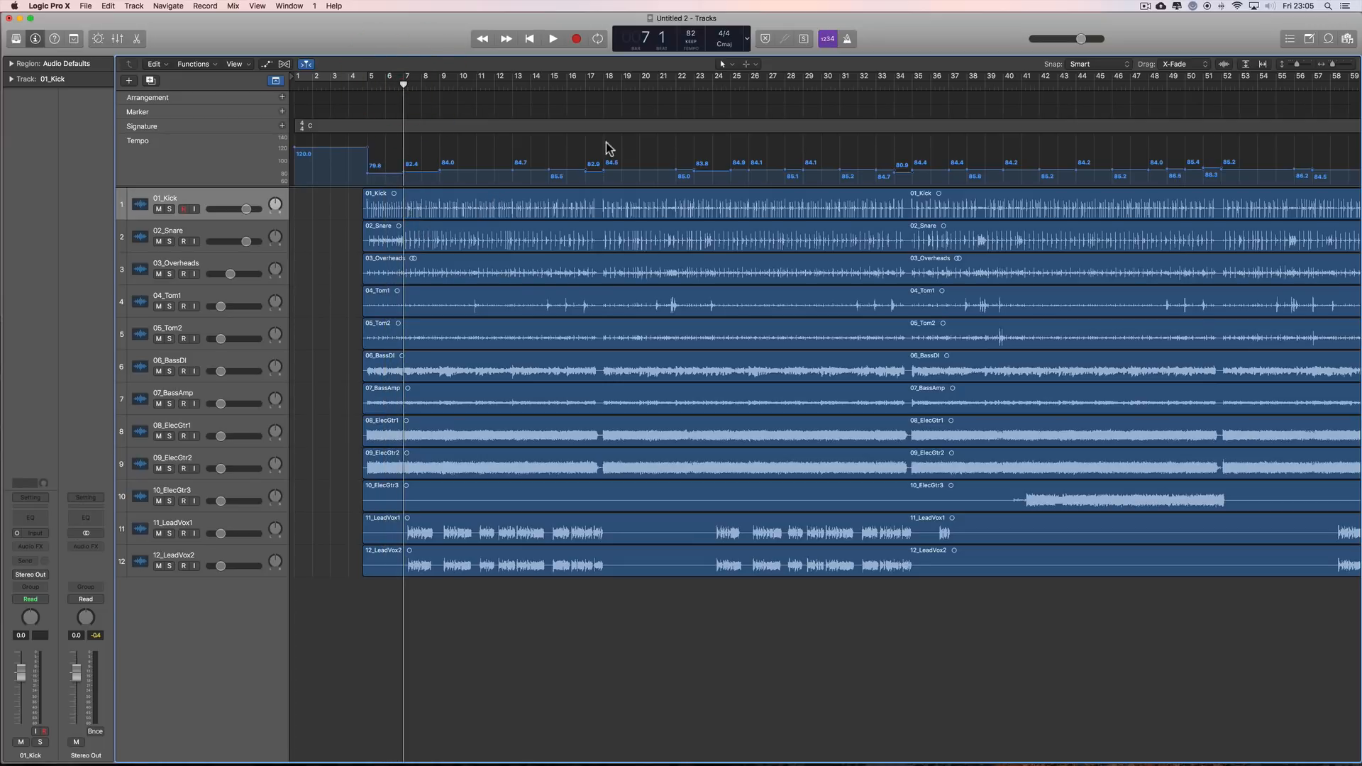
Step: Play the song briefly from bar 7, stop it, and turn on the metronome click
{"action": "key", "text": "space"}
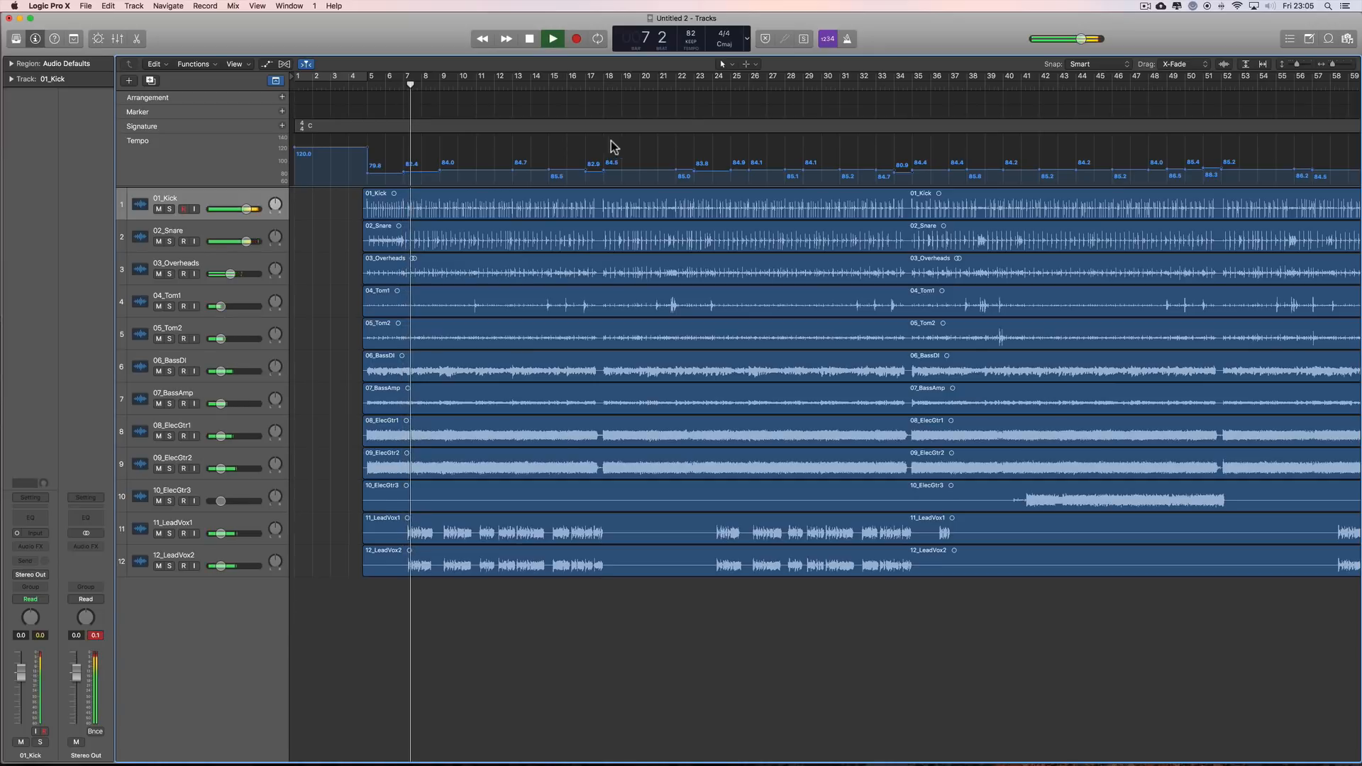
{"action": "key", "text": "space"}
{"action": "left_click", "coordinate": [847, 38]}
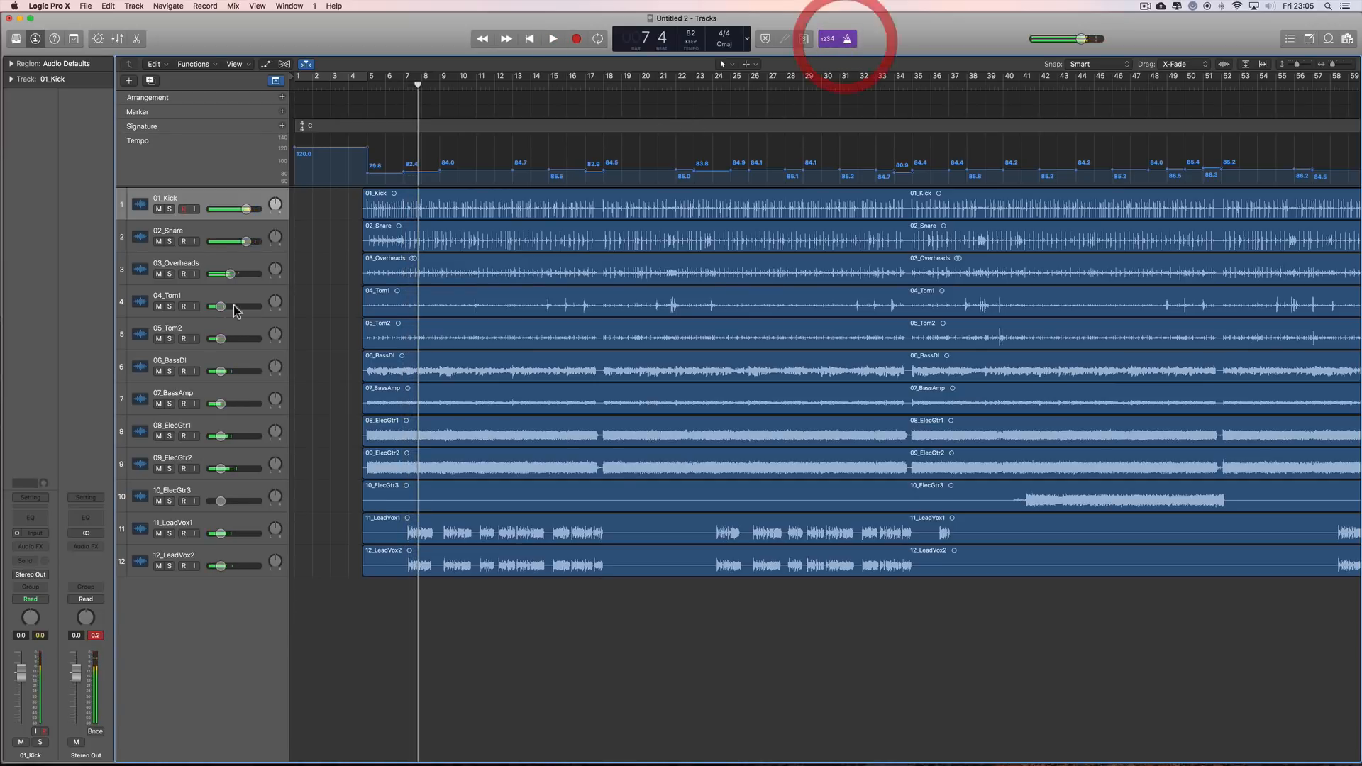
Step: Play the song over the click to bar 11 with all tracks lowered, 01_Kick at -19.0 dB, and raise them together until 01_Kick is at -2.1 dB
{"action": "left_click", "coordinate": [239, 560], "text": "shift"}
{"action": "left_click_drag", "start_coordinate": [247, 242], "coordinate": [201, 242]}
{"action": "key", "text": "space"}
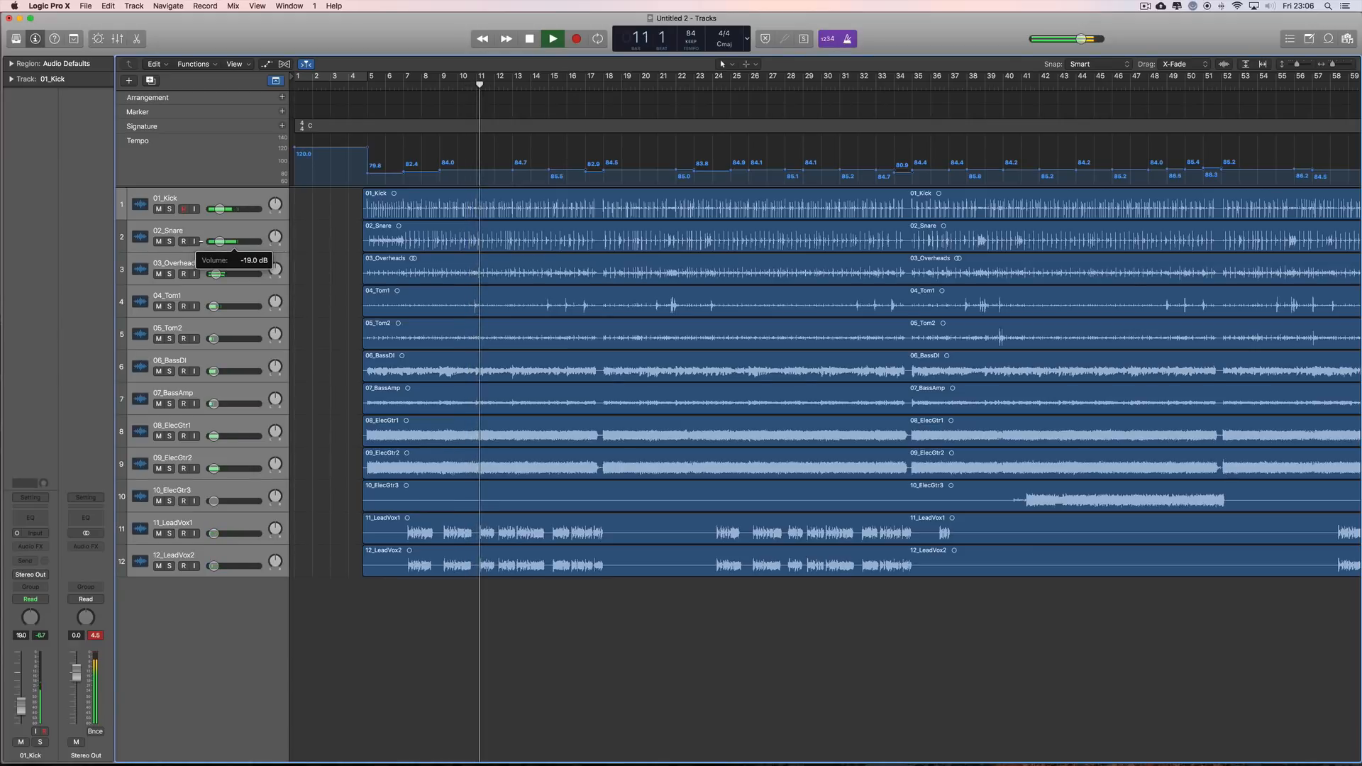
{"action": "key", "text": "space"}
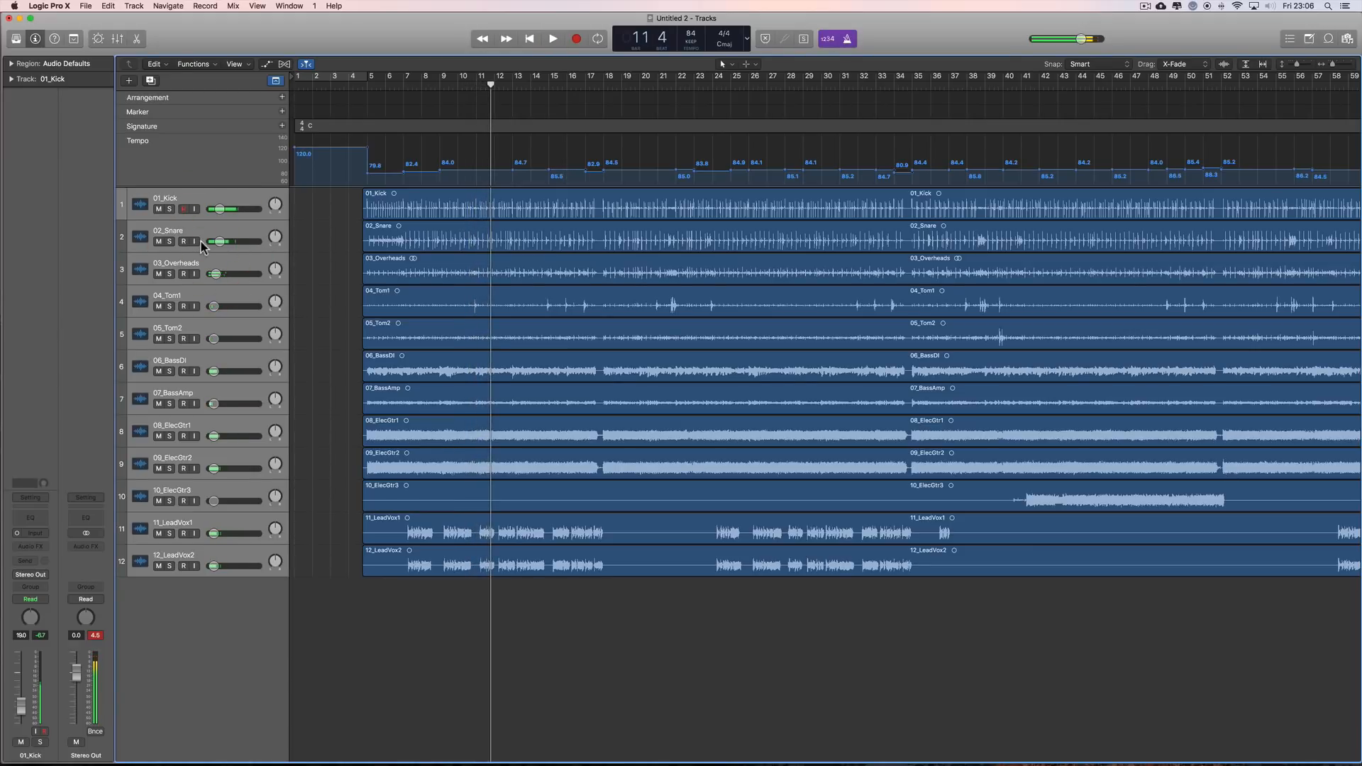
{"action": "left_click_drag", "start_coordinate": [220, 213], "coordinate": [273, 210]}
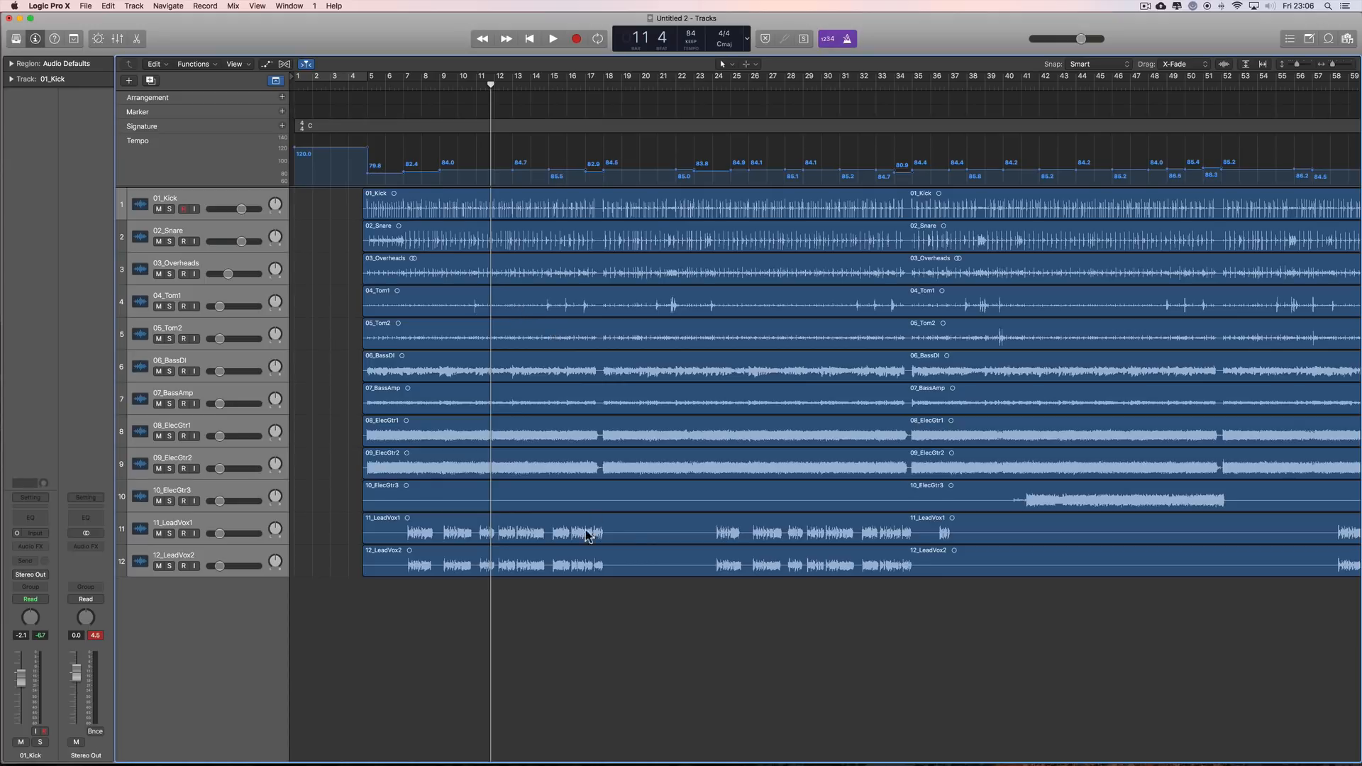
{"action": "left_click", "coordinate": [636, 586]}
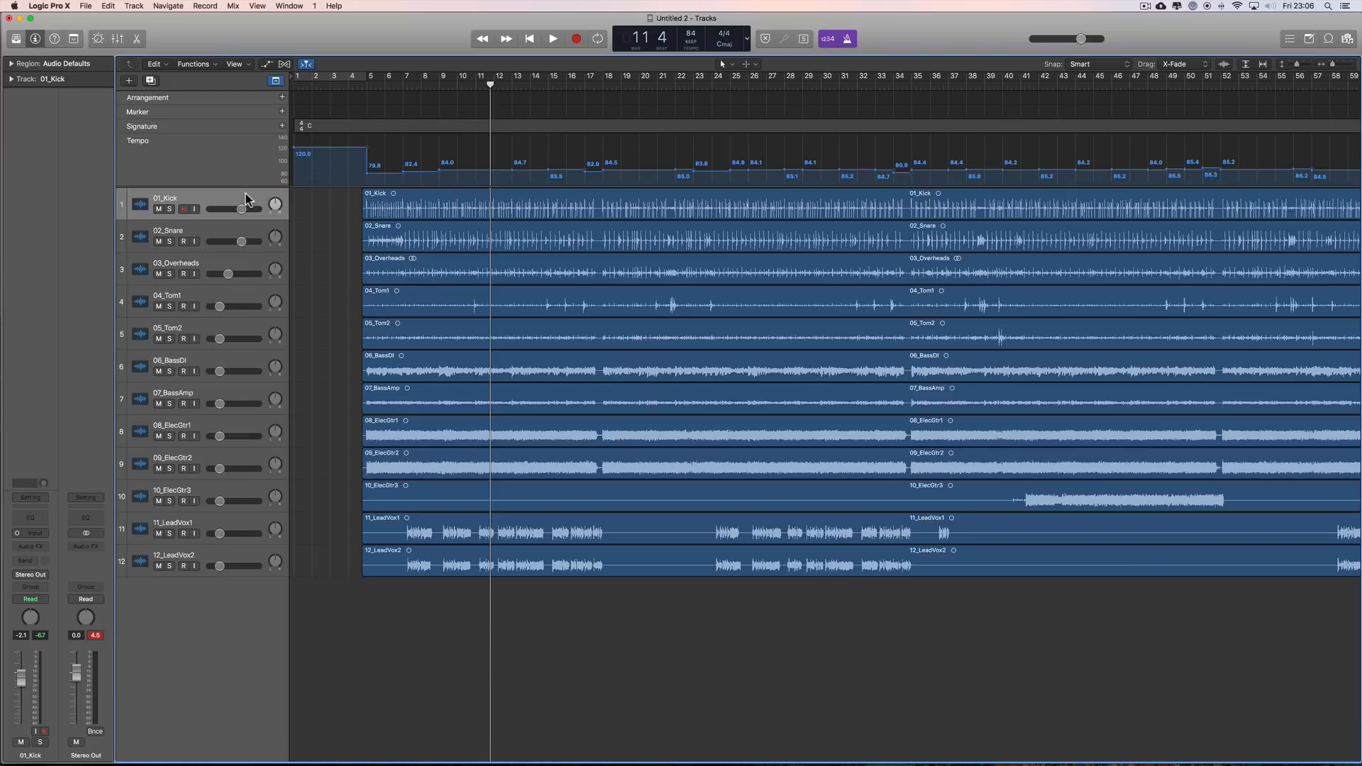
Step: Create one software instrument track and place it above 01_Kick
{"action": "left_click", "coordinate": [128, 80]}
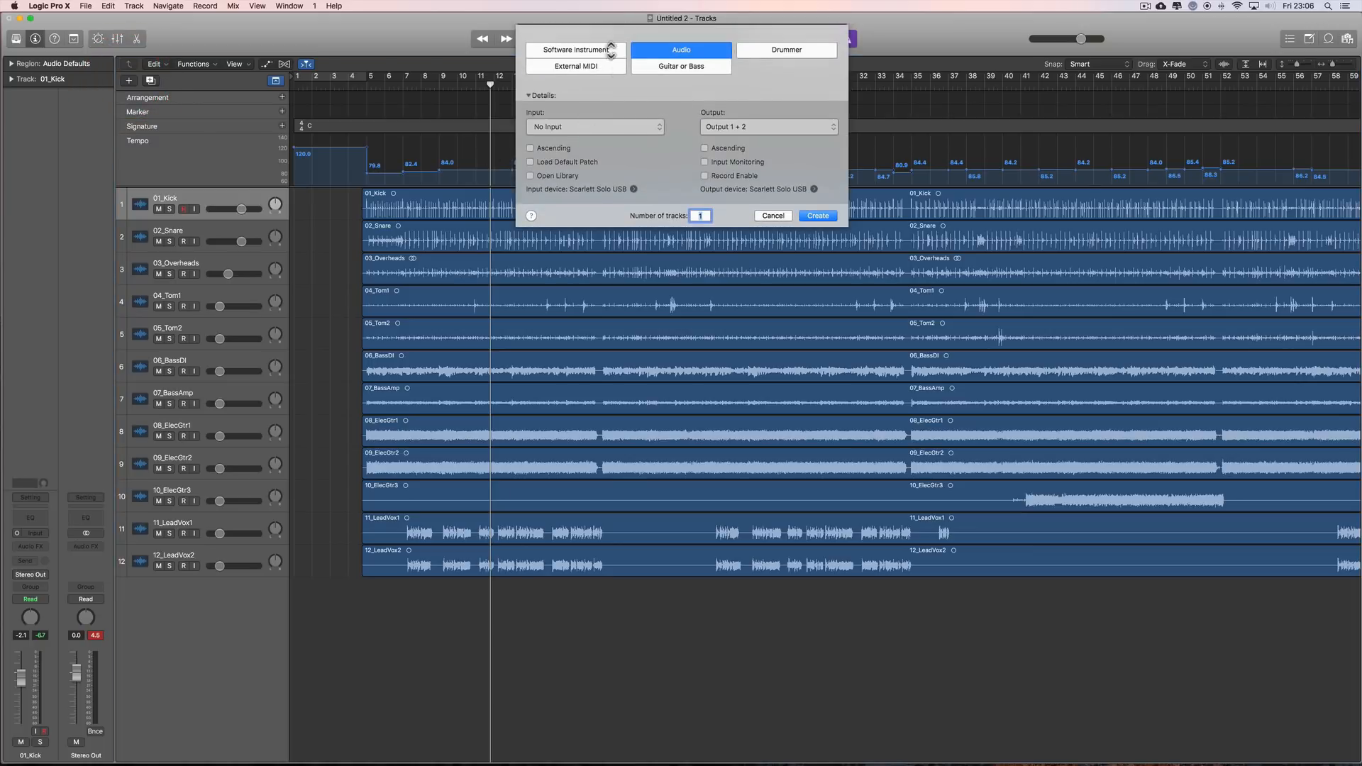
{"action": "left_click", "coordinate": [576, 50]}
{"action": "left_click", "coordinate": [818, 187]}
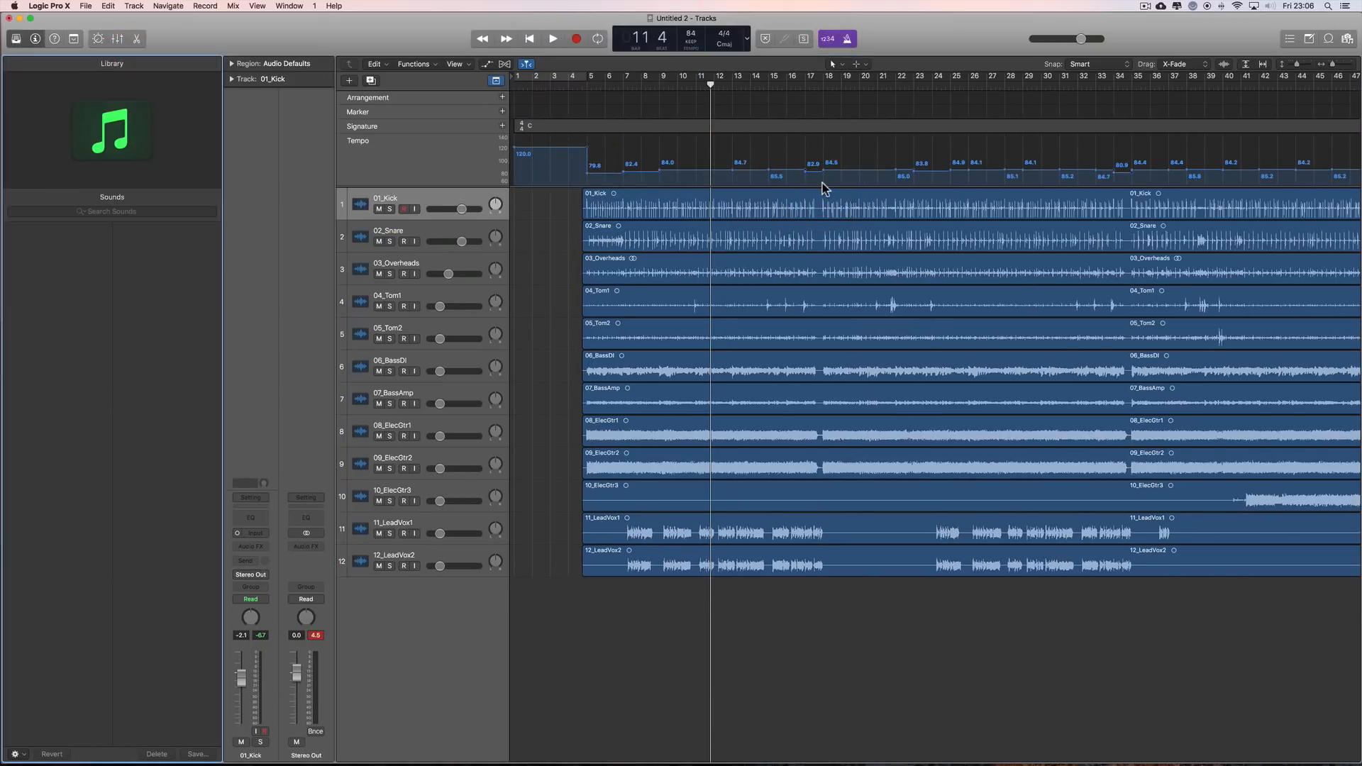
{"action": "left_click_drag", "start_coordinate": [429, 221], "coordinate": [429, 199]}
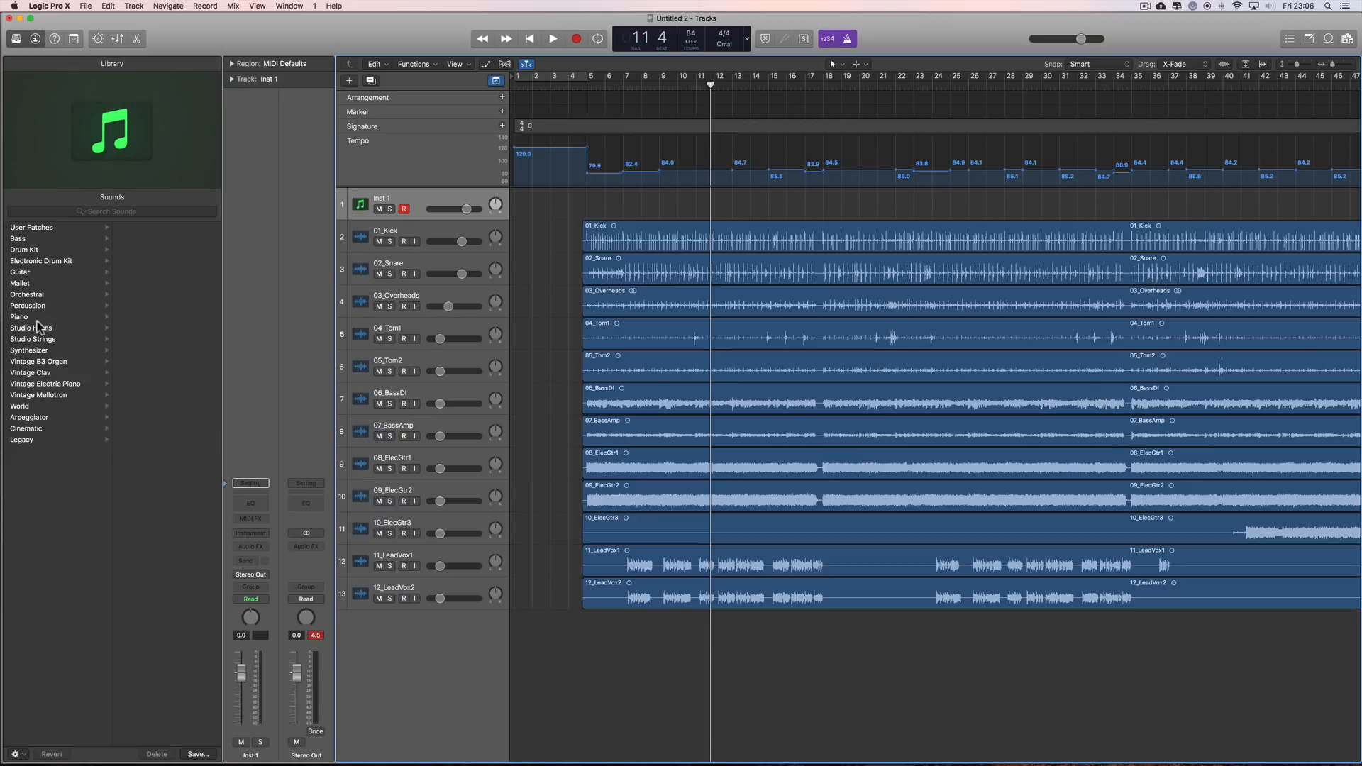
Step: Load the Analog Poly Synth patch from the Synthesizer Classics sounds on the new instrument track and hide the Library
{"action": "left_click", "coordinate": [29, 350]}
{"action": "left_click", "coordinate": [149, 274]}
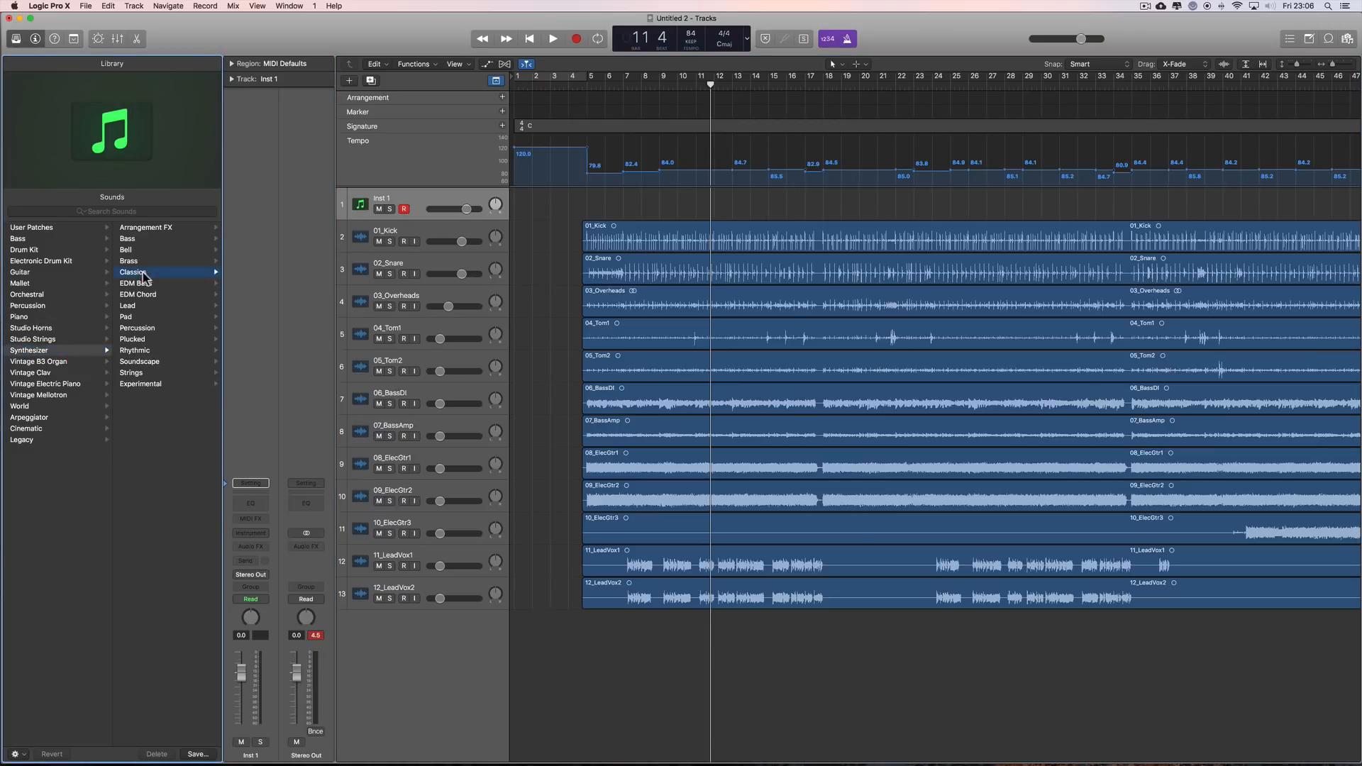
{"action": "left_click", "coordinate": [163, 284]}
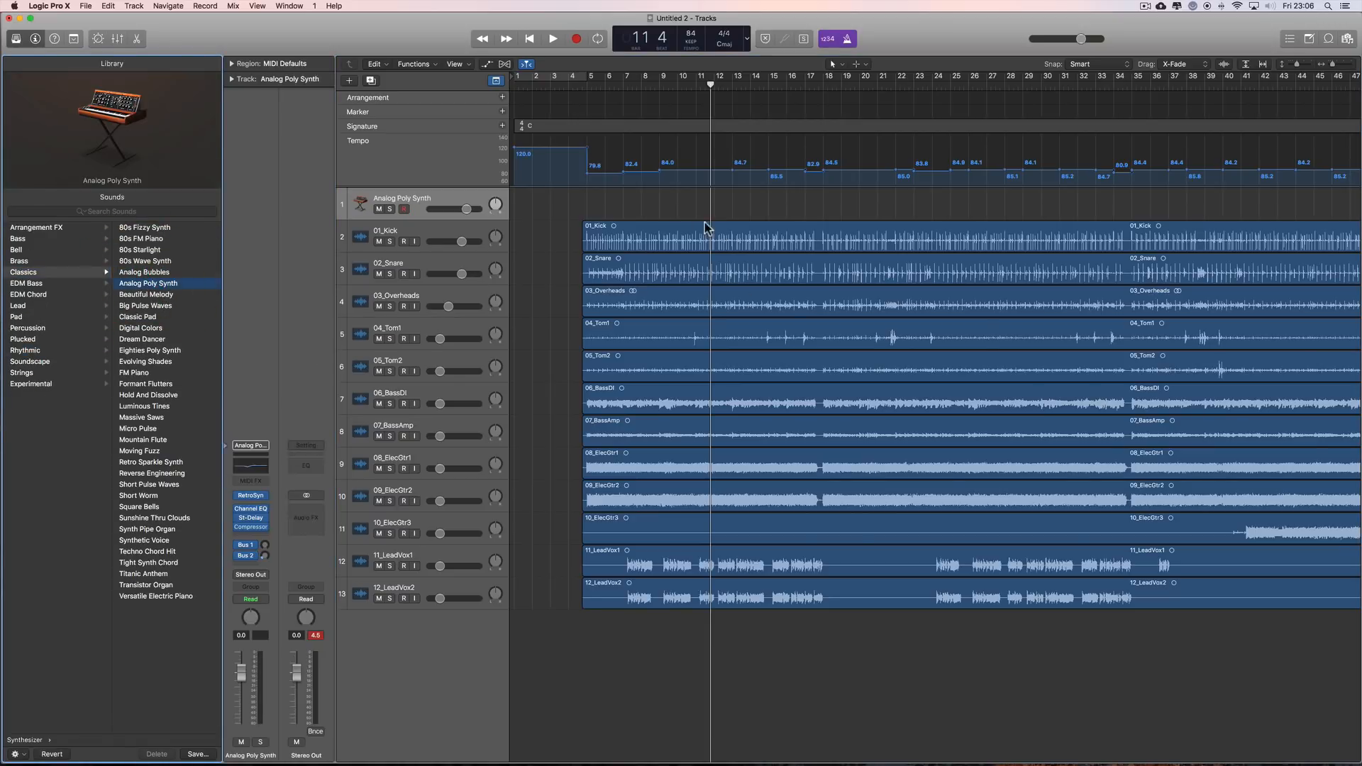
{"action": "left_click_drag", "start_coordinate": [1333, 64], "coordinate": [1338, 63]}
{"action": "left_click", "coordinate": [16, 40]}
Step: Create an empty one-bar MIDI region at bar 7 on the Analog Poly Synth track with the Pencil tool, then restore the Pointer tool
{"action": "scroll", "coordinate": [527, 254], "scroll_direction": "left", "scroll_amount": 10}
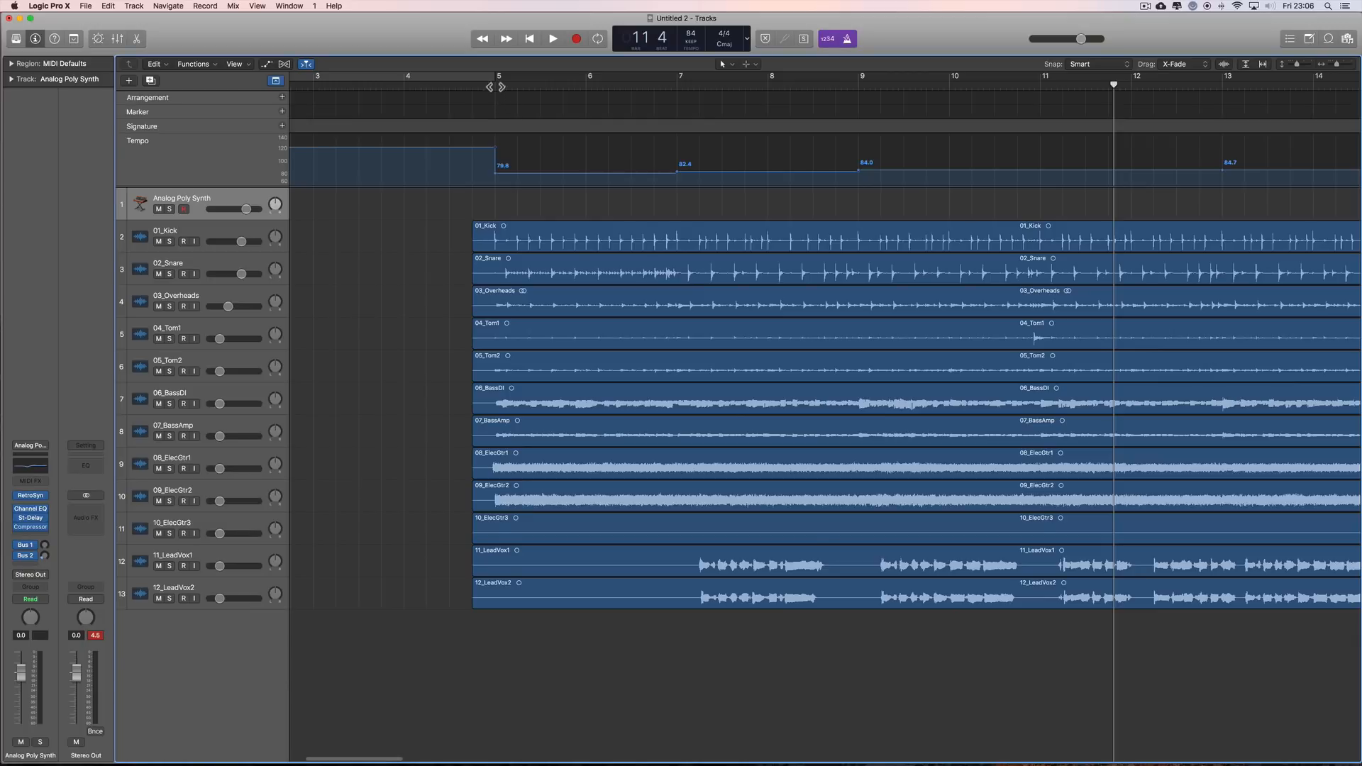
{"action": "left_click_drag", "start_coordinate": [500, 85], "coordinate": [677, 90]}
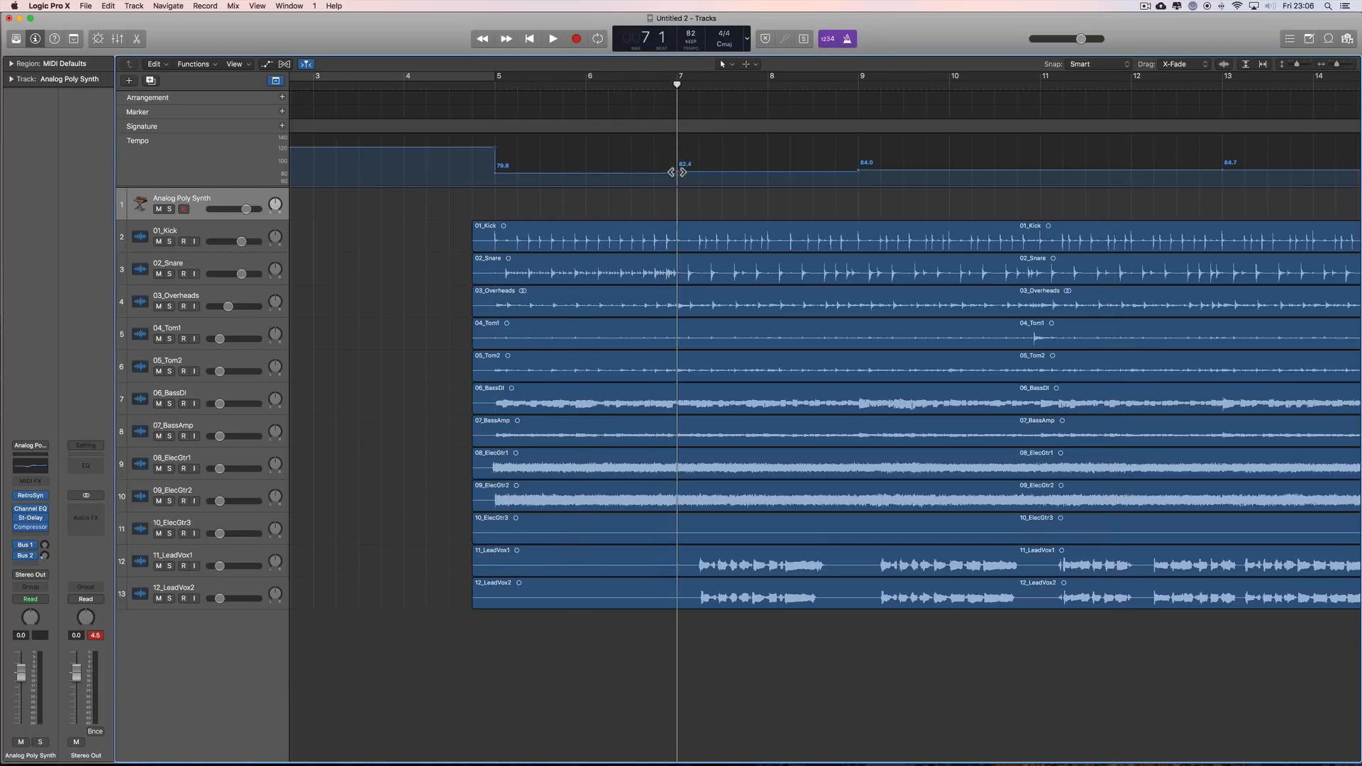
{"action": "right_click", "coordinate": [681, 206]}
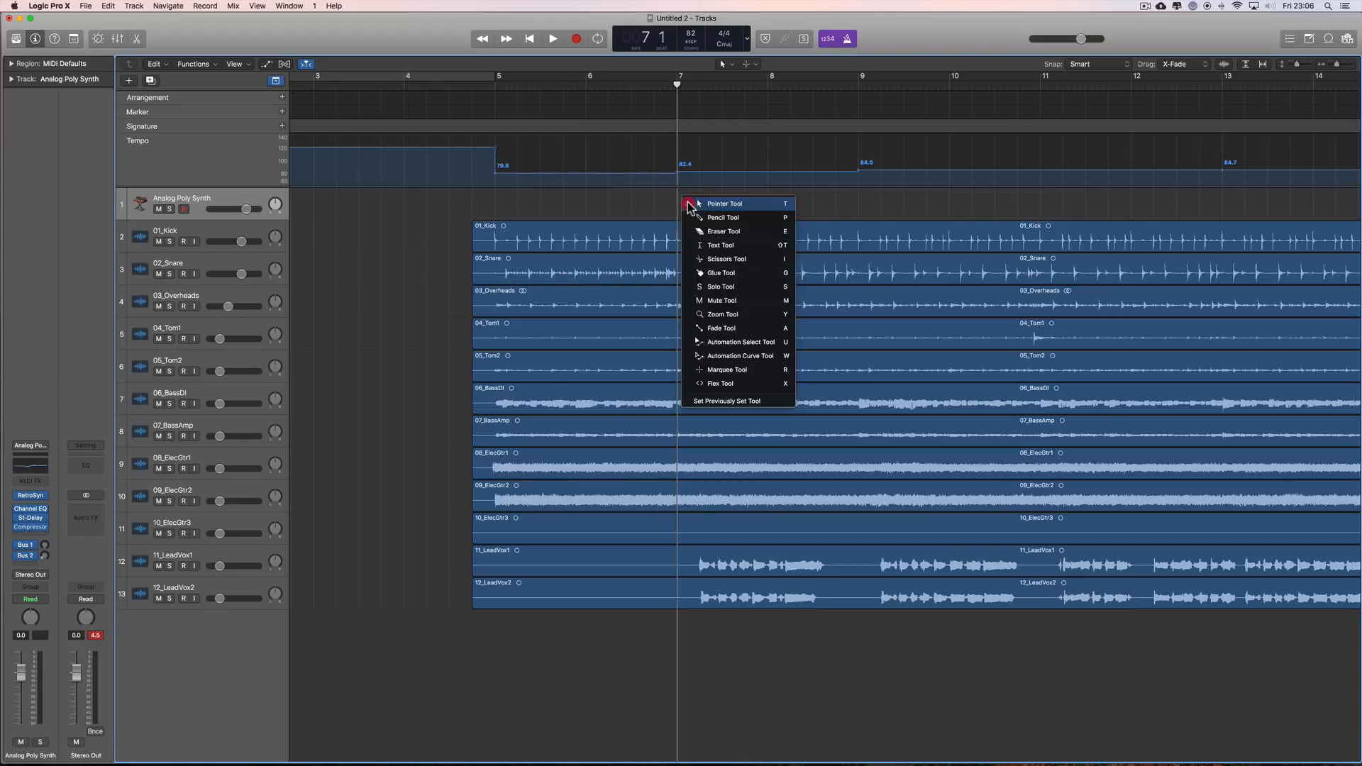
{"action": "left_click", "coordinate": [704, 221]}
{"action": "left_click", "coordinate": [691, 207]}
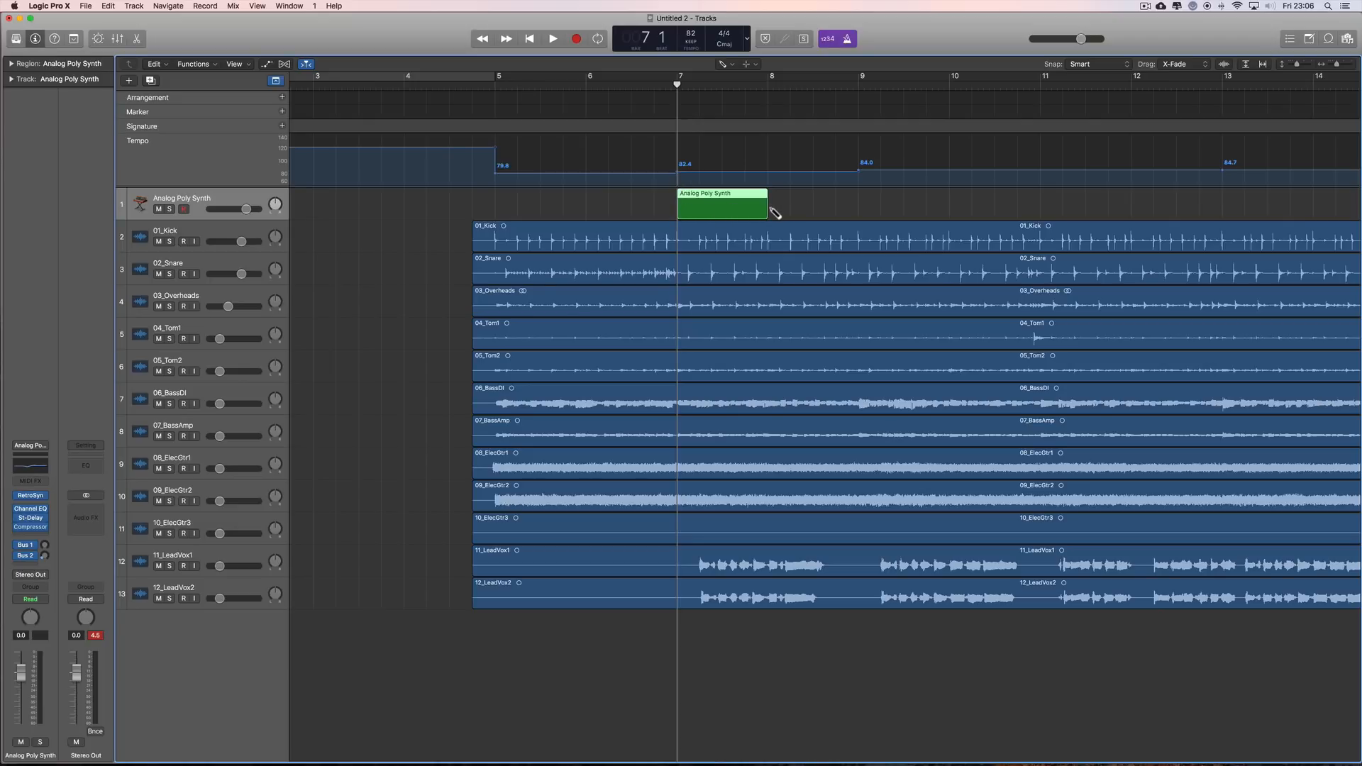
{"action": "right_click", "coordinate": [331, 308]}
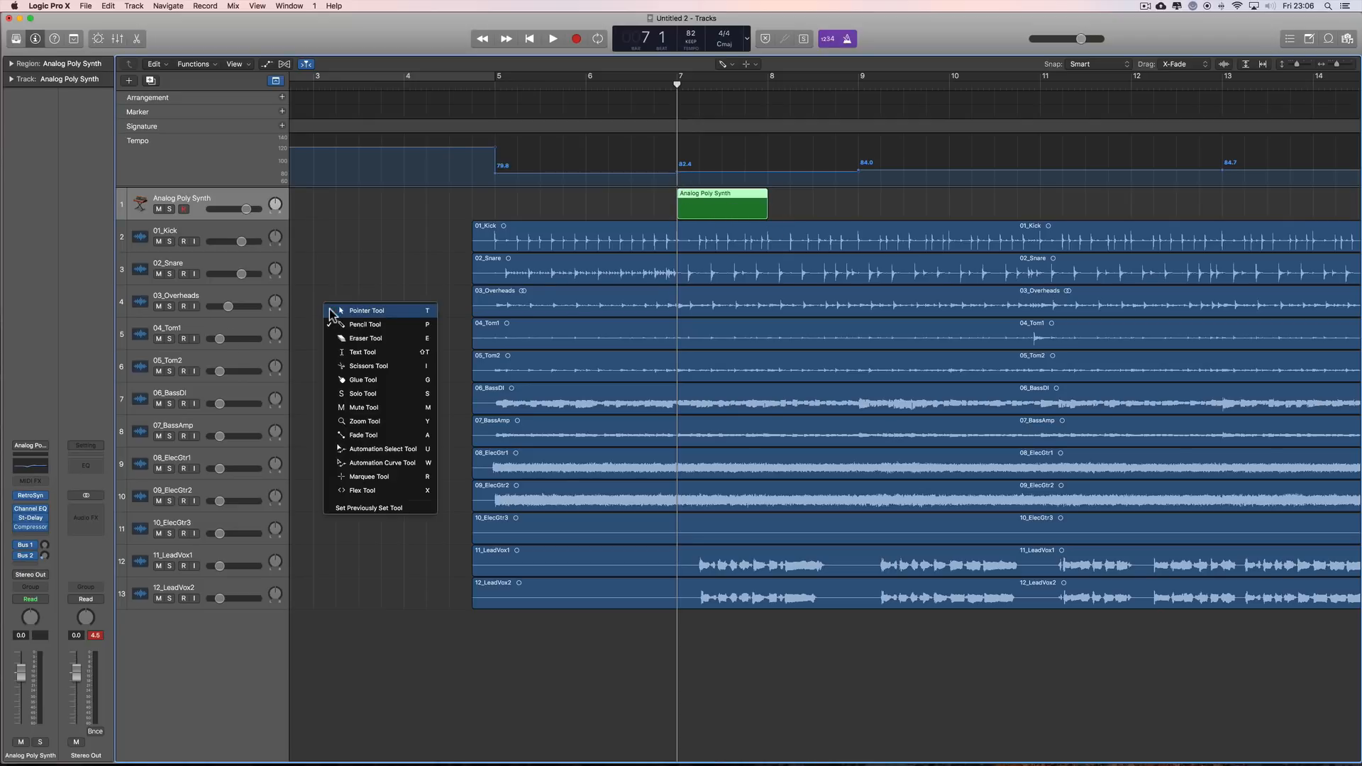
{"action": "left_click", "coordinate": [356, 313]}
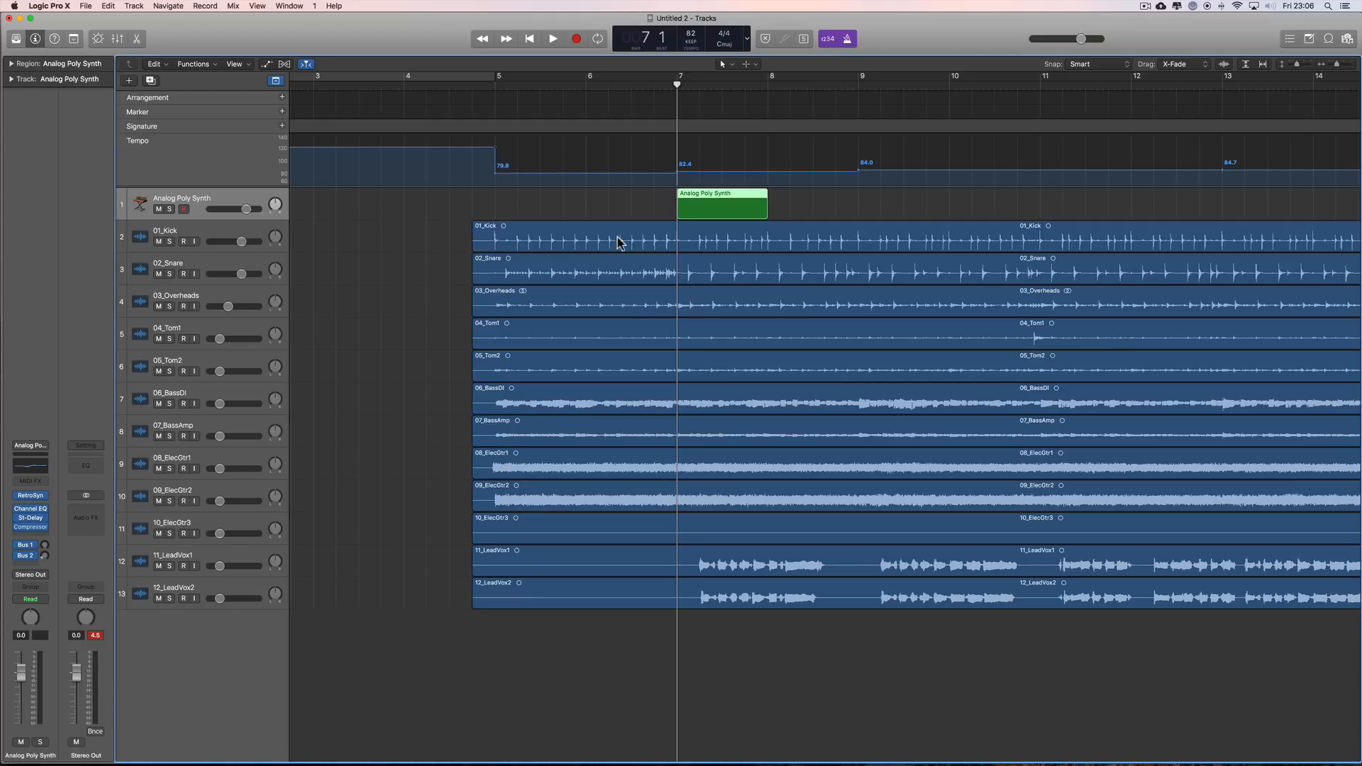
Step: Open the bar 7 synth region in the Piano Roll and paint sixteenth notes on B2 across the whole bar with the Brush tool
{"action": "double_click", "coordinate": [729, 207]}
{"action": "scroll", "coordinate": [895, 521], "scroll_direction": "right", "scroll_amount": 6}
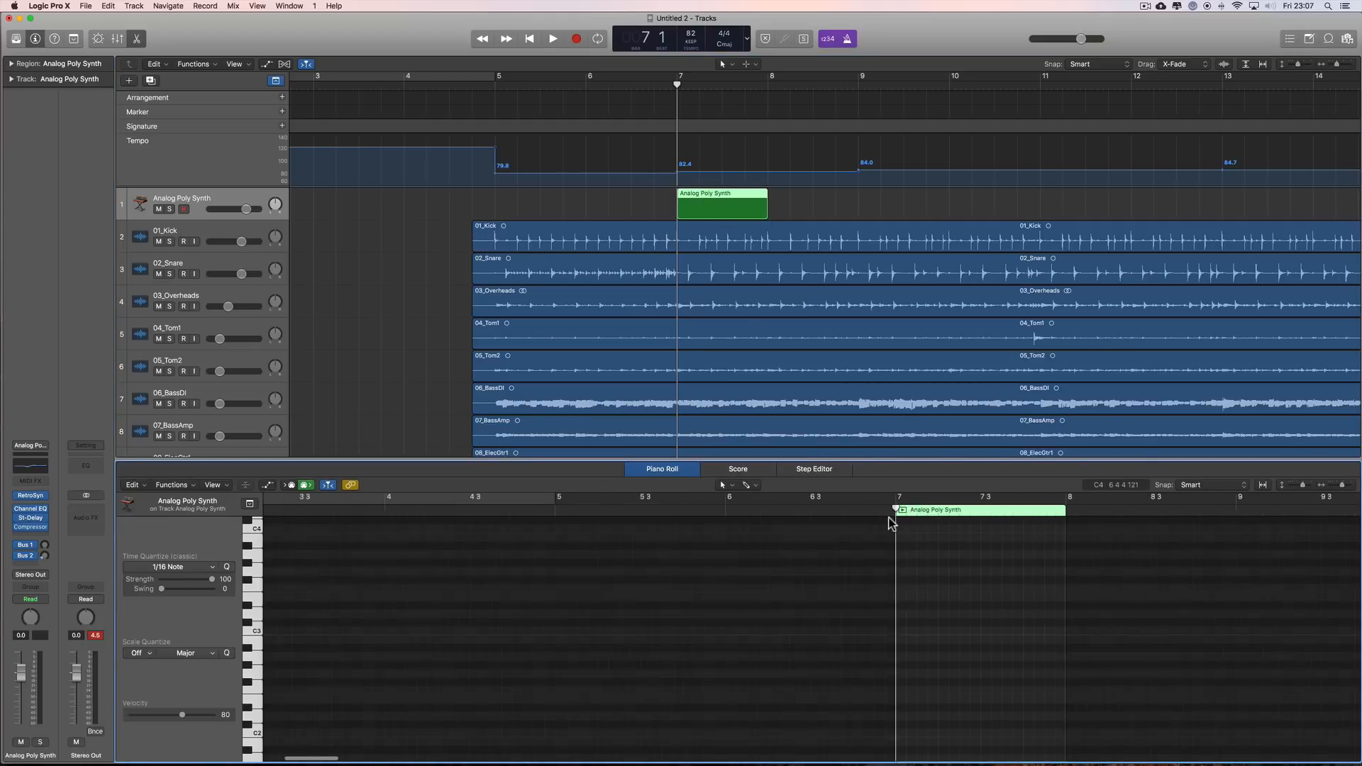
{"action": "left_click", "coordinate": [1353, 486]}
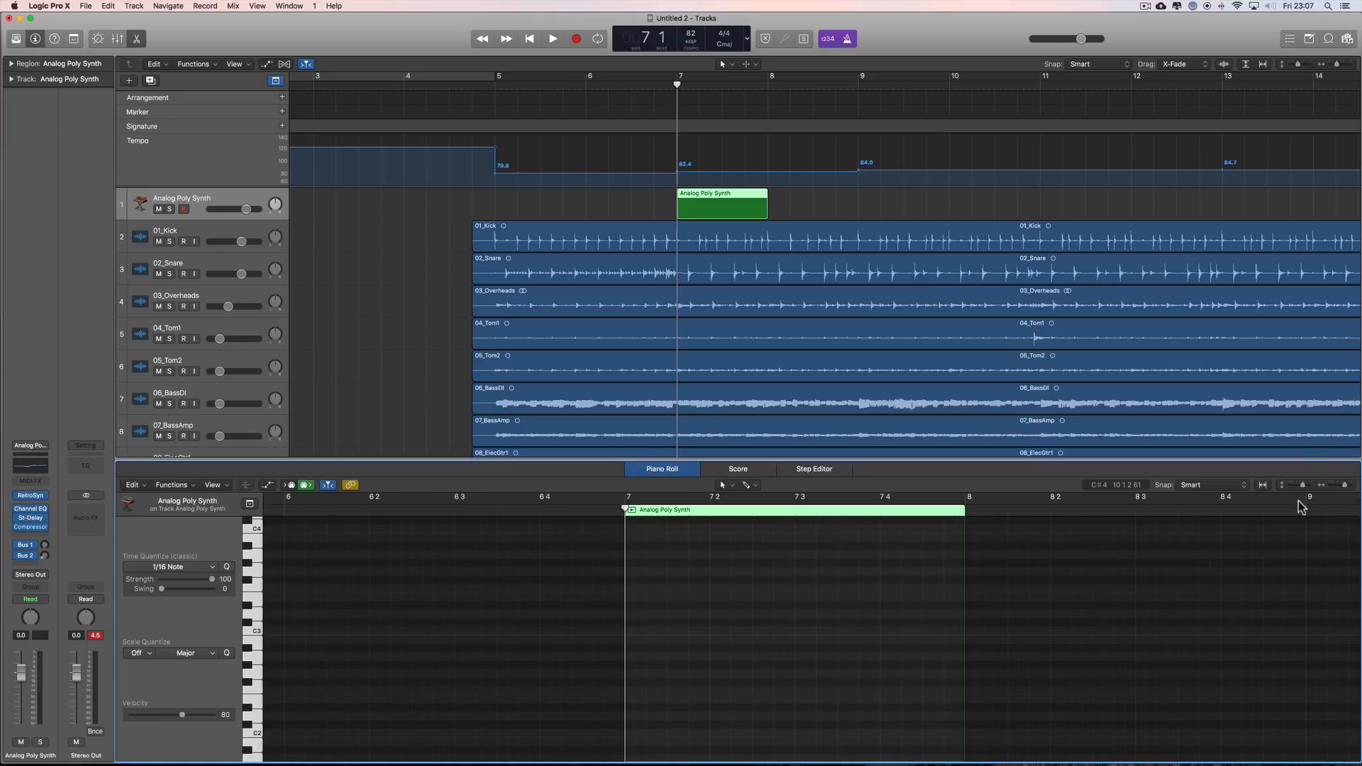
{"action": "scroll", "coordinate": [817, 594], "scroll_direction": "down", "scroll_amount": 1}
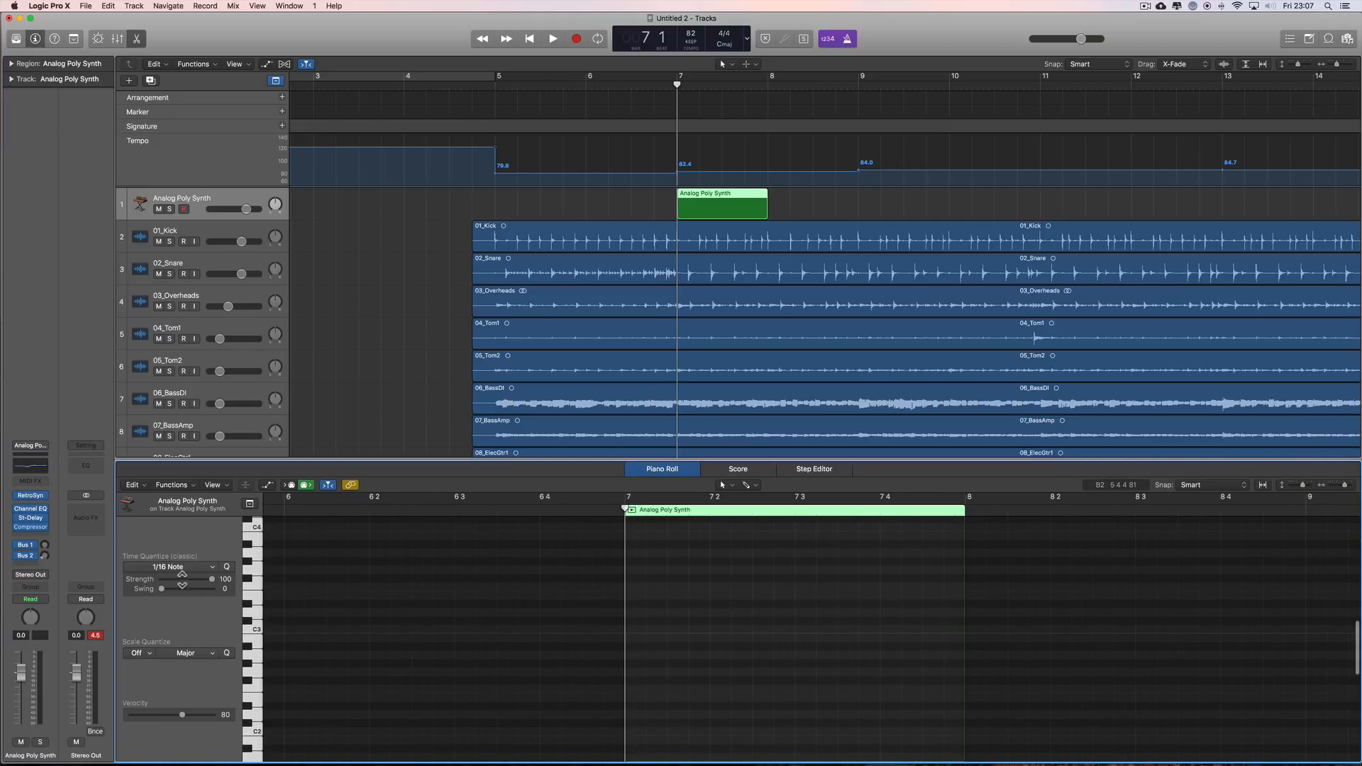
{"action": "key", "text": "t"}
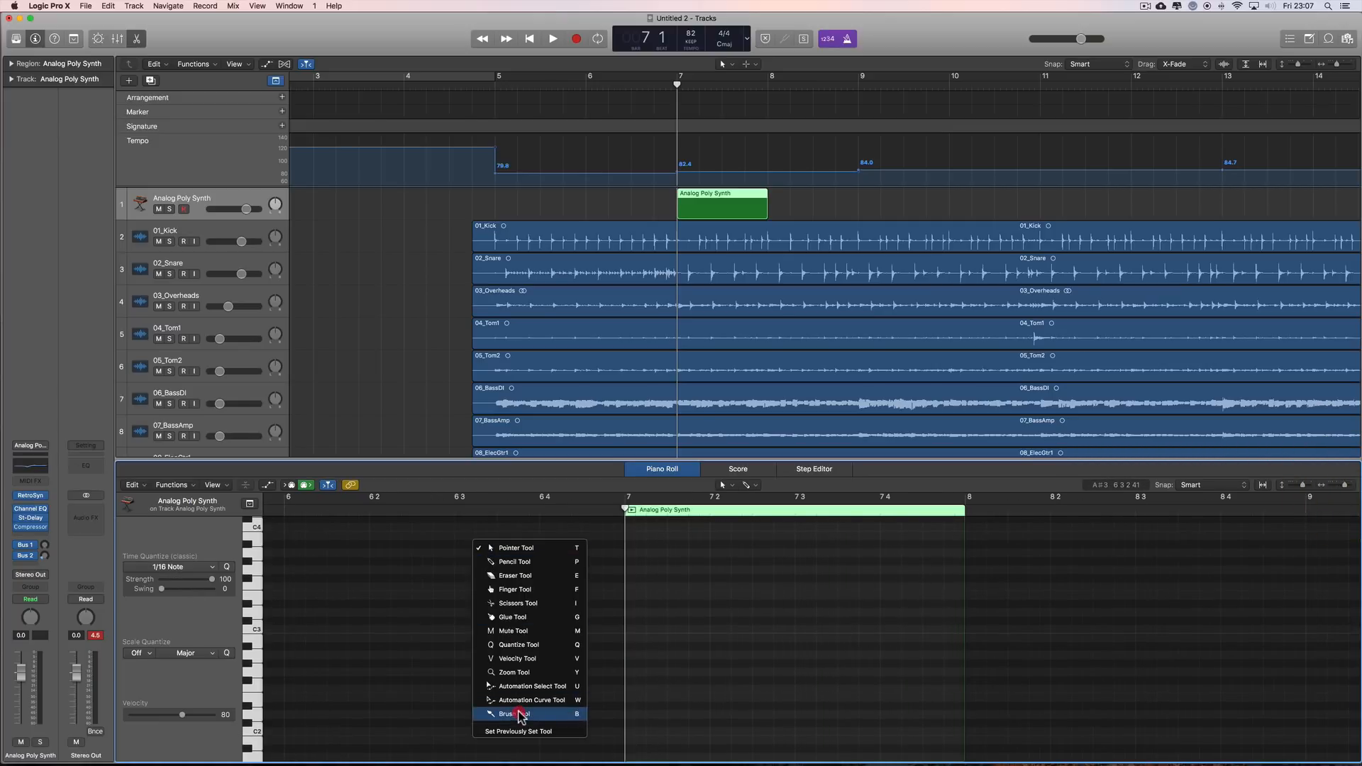
{"action": "left_click", "coordinate": [520, 707]}
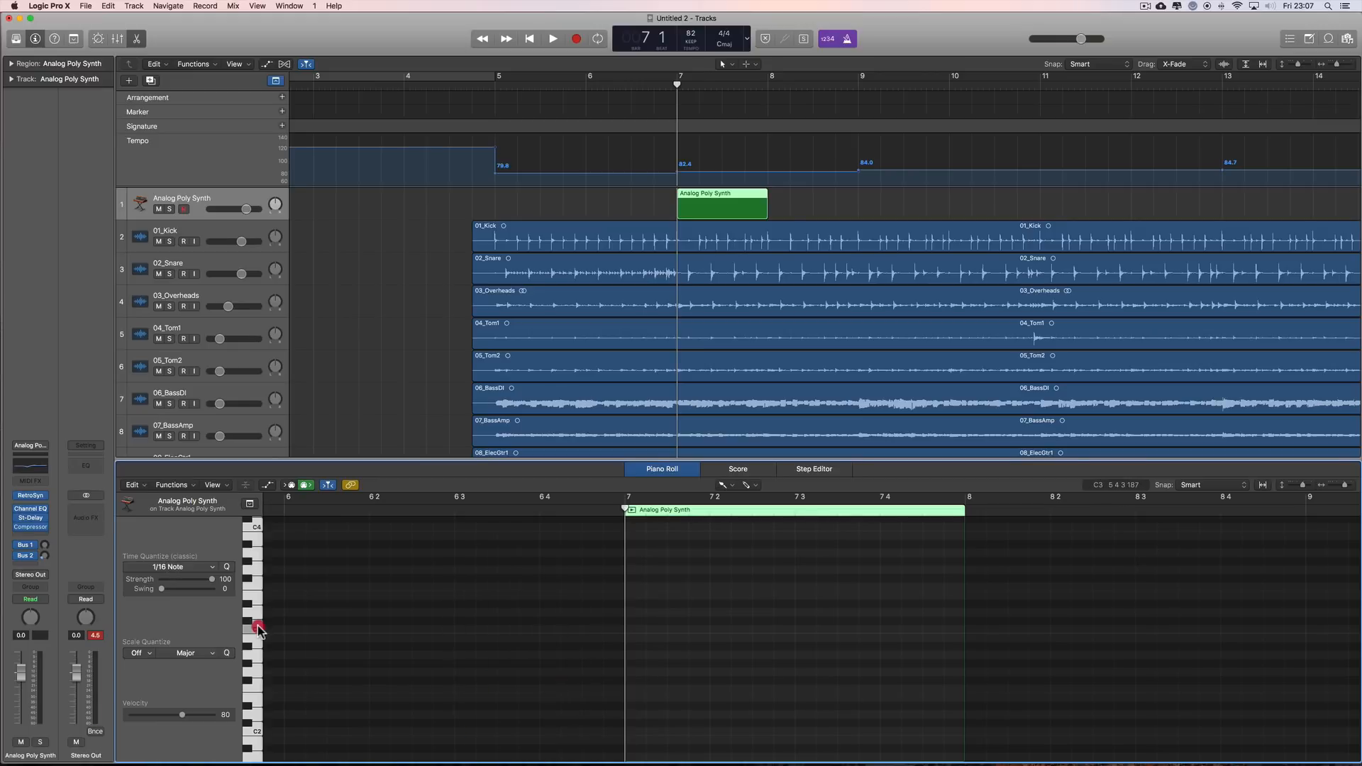
{"action": "left_click", "coordinate": [634, 647]}
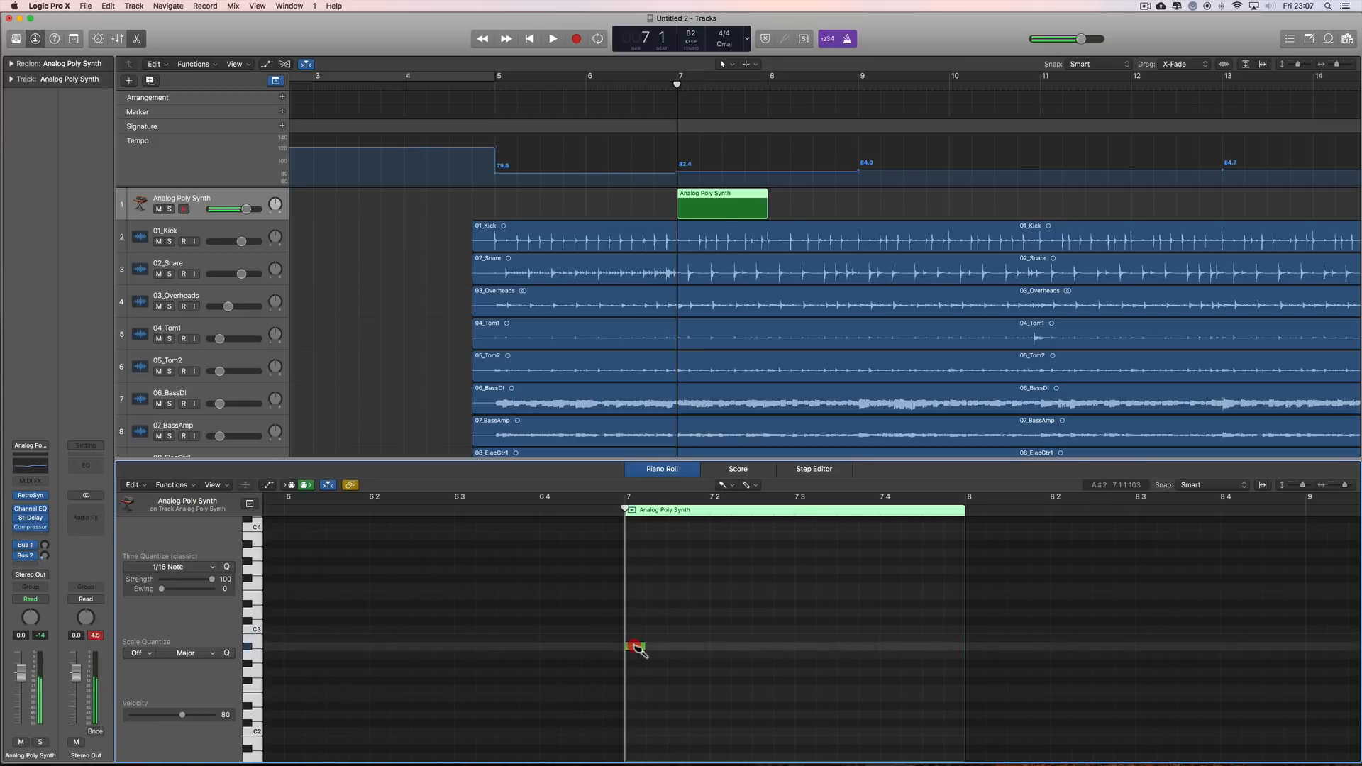
{"action": "mouse_move", "coordinate": [636, 647]}
{"action": "left_mouse_down"}
{"action": "mouse_move", "coordinate": [940, 644]}
{"action": "mouse_move", "coordinate": [891, 638]}
{"action": "left_mouse_up"}
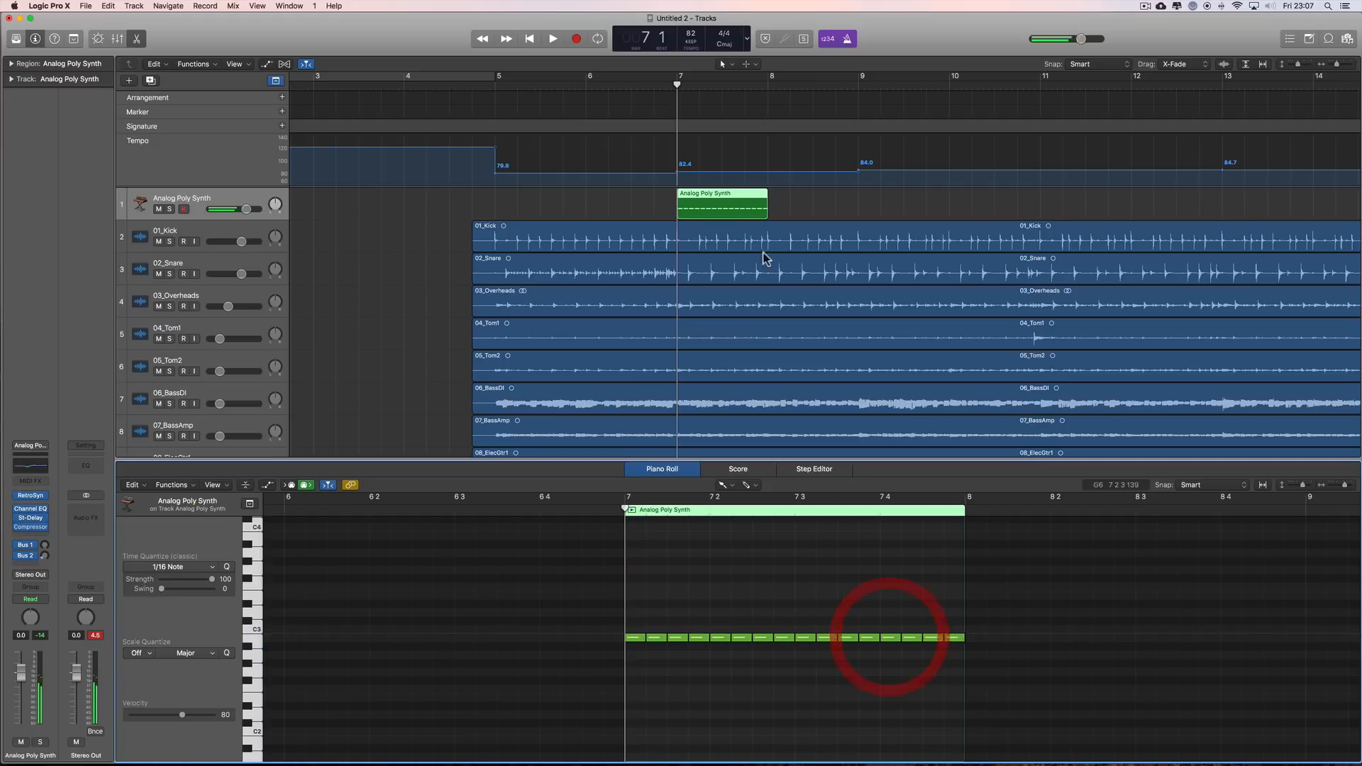
Step: Copy the synth region to bar 8 and lower the synth track to -3.7 dB while cycling bars 7 and 8
{"action": "left_click_drag", "start_coordinate": [717, 195], "coordinate": [812, 204]}
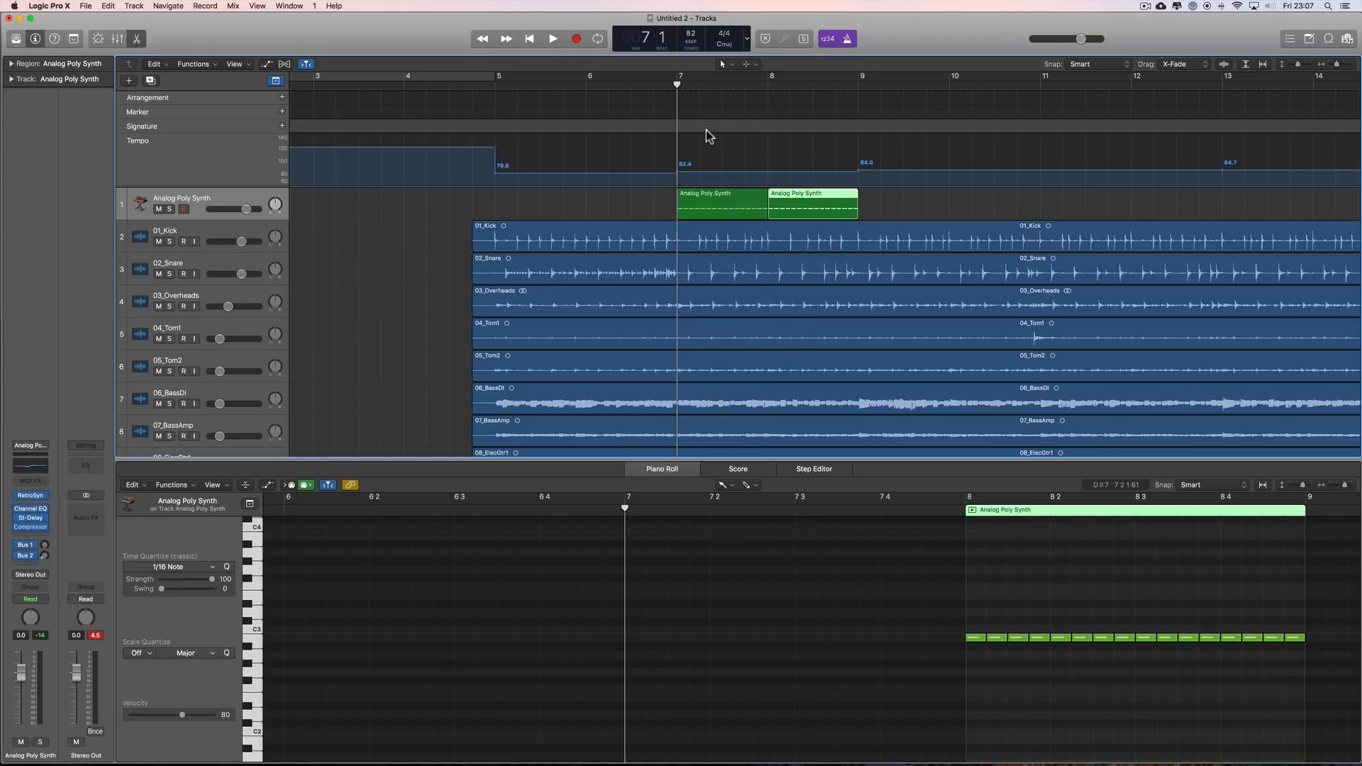
{"action": "left_click_drag", "start_coordinate": [679, 81], "coordinate": [848, 76]}
{"action": "key", "text": "space"}
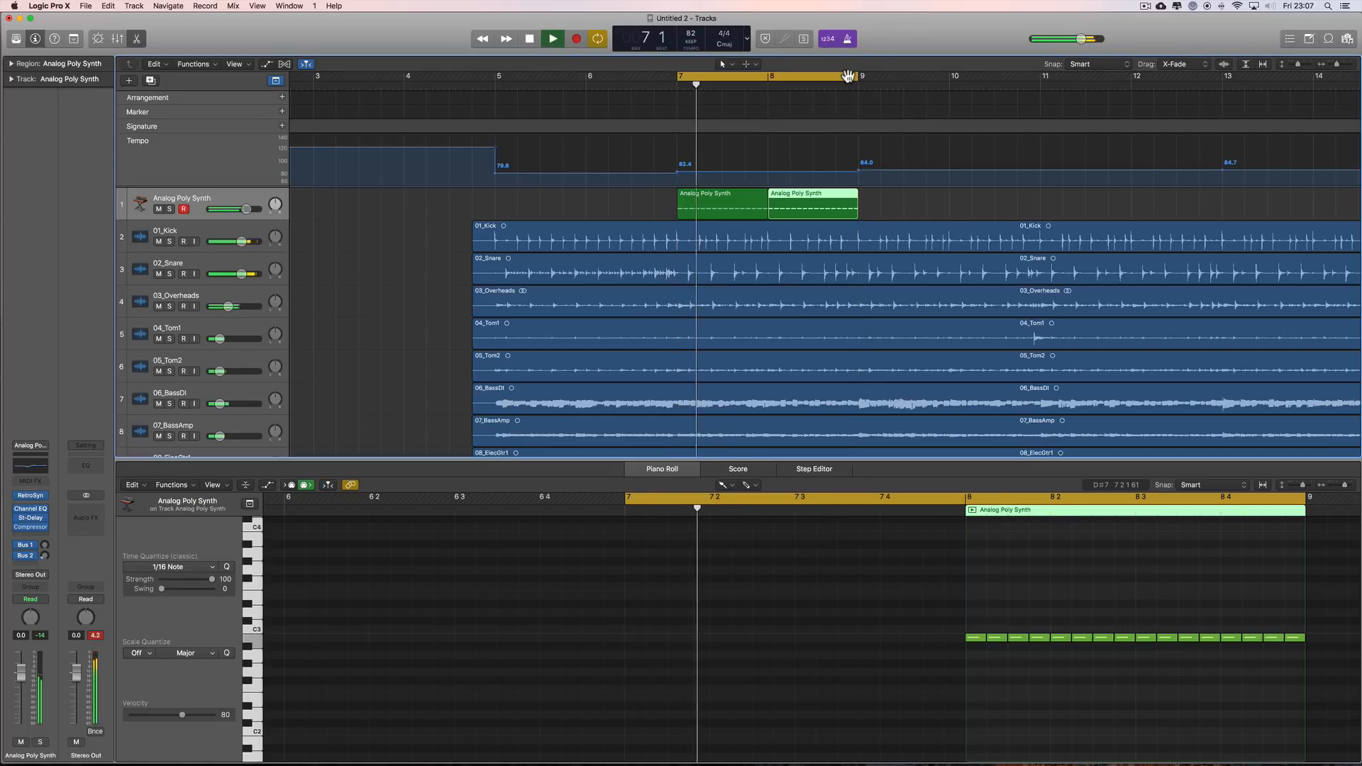
{"action": "left_click_drag", "start_coordinate": [243, 217], "coordinate": [237, 216]}
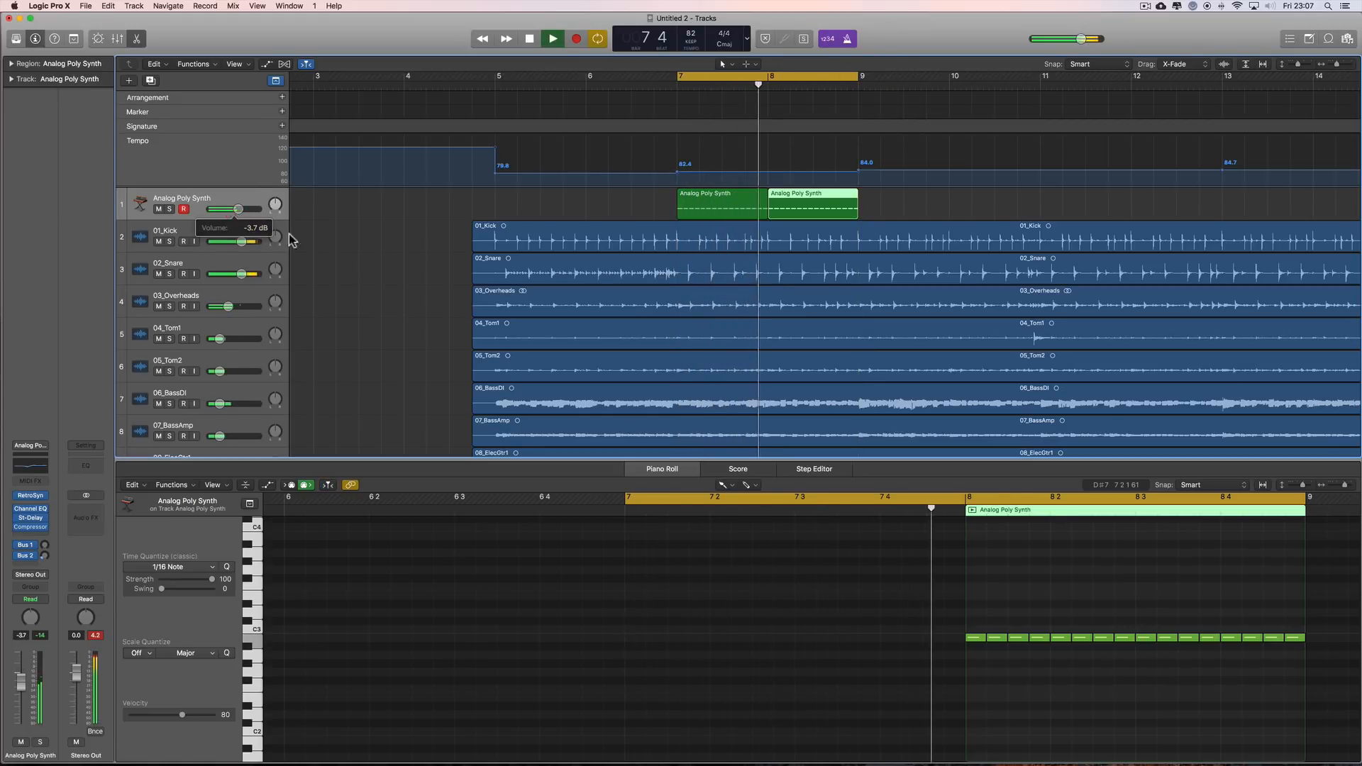
Step: Stop playback and move all sixteen notes of the bar 8 synth region up to E3 with the Pointer tool
{"action": "right_click", "coordinate": [695, 546]}
{"action": "left_click", "coordinate": [714, 542]}
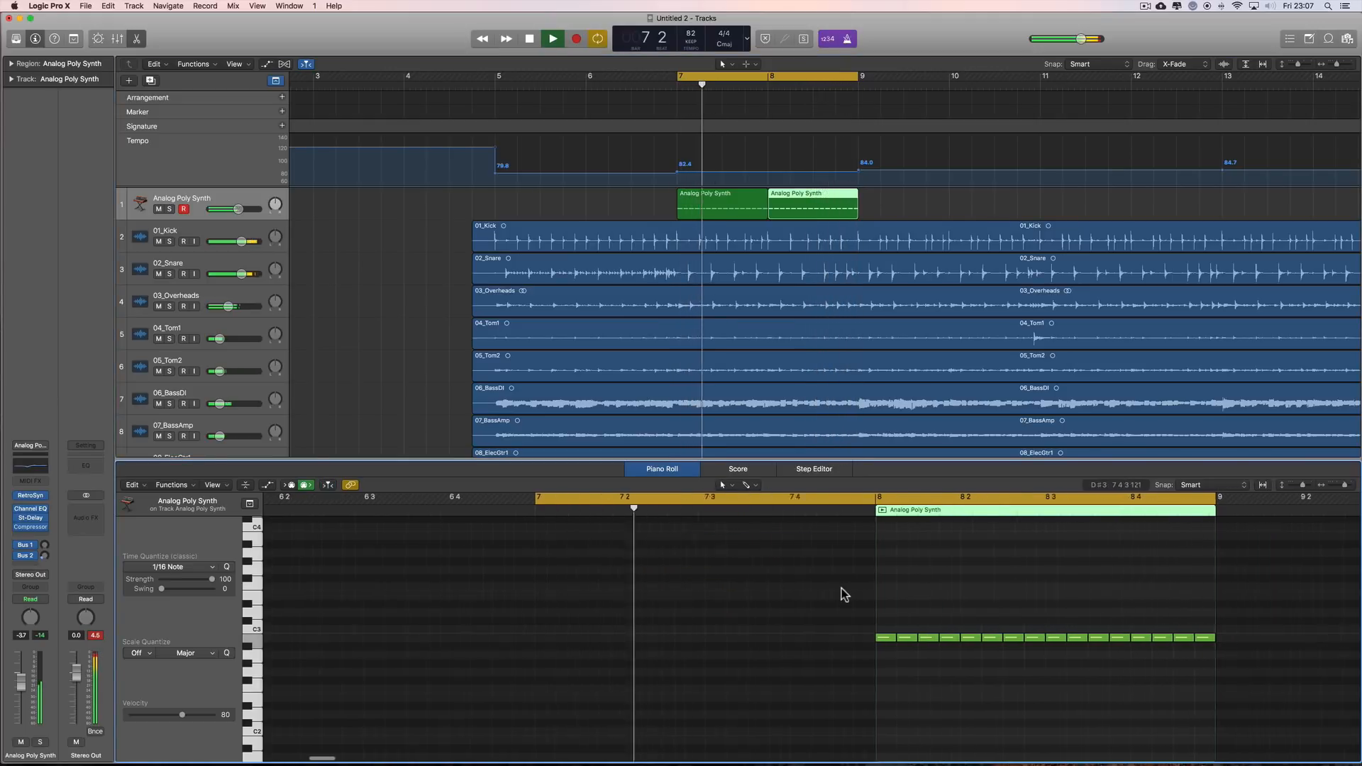
{"action": "key", "text": "space"}
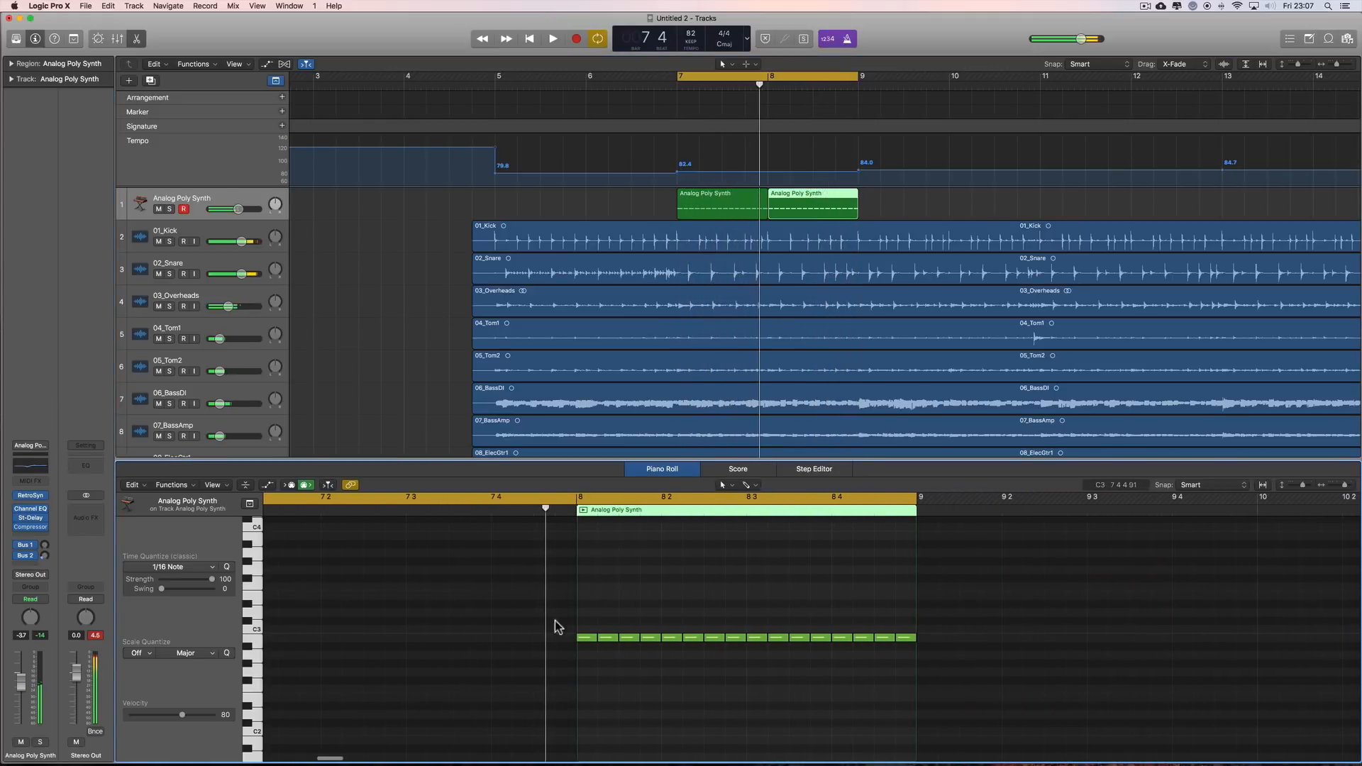
{"action": "left_click_drag", "start_coordinate": [555, 620], "coordinate": [864, 655]}
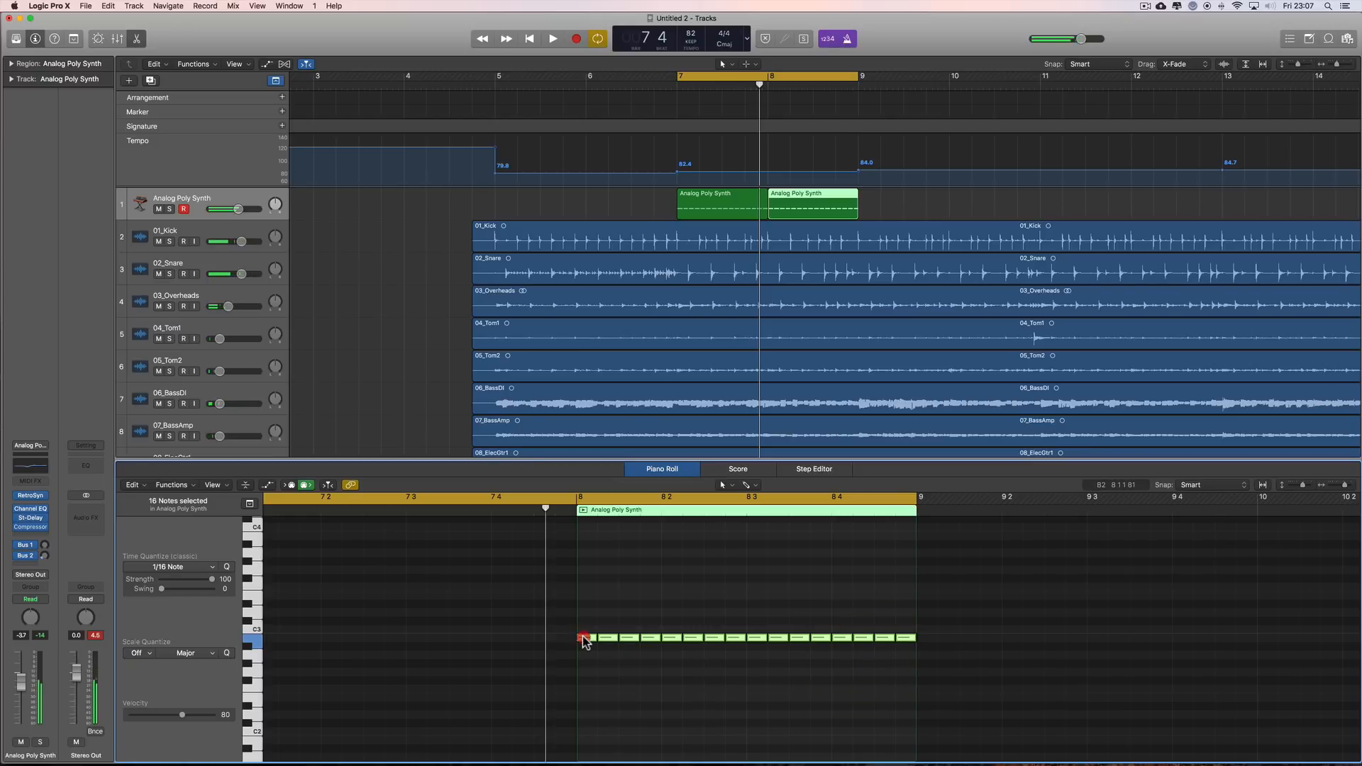
{"action": "left_click_drag", "start_coordinate": [583, 641], "coordinate": [582, 598]}
{"action": "left_click", "coordinate": [718, 626]}
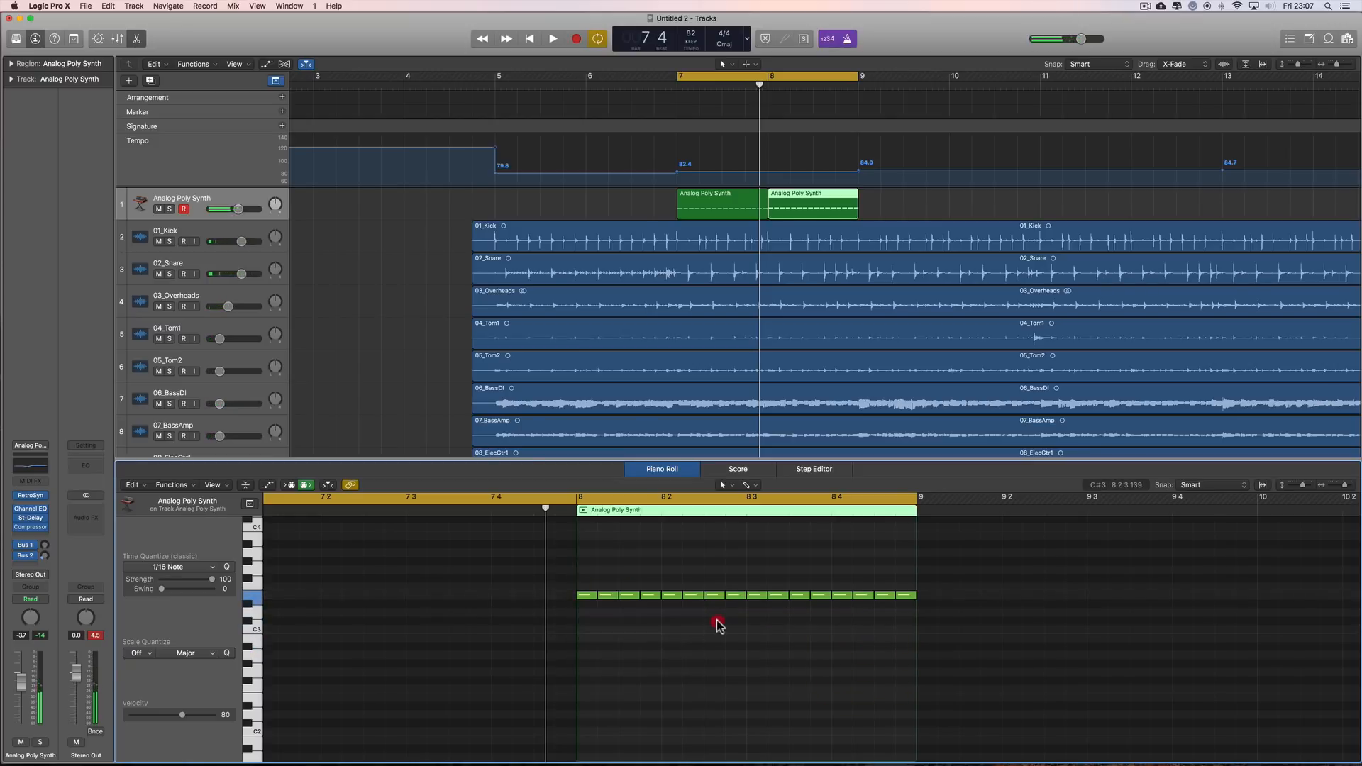
Step: Lower the notes on beats 3 and 4 by one semitone in both the bar 8 and bar 7 synth regions
{"action": "left_click_drag", "start_coordinate": [754, 598], "coordinate": [754, 607]}
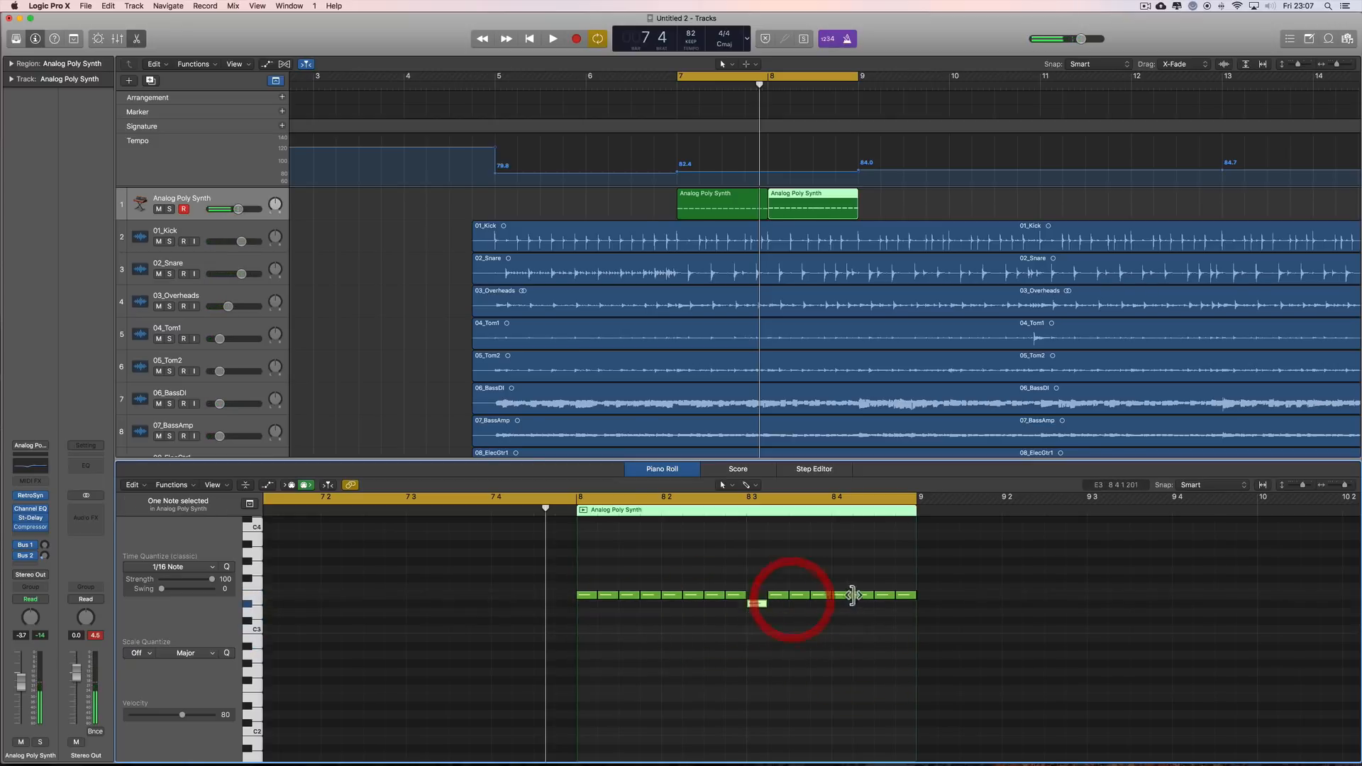
{"action": "left_click_drag", "start_coordinate": [844, 596], "coordinate": [844, 607]}
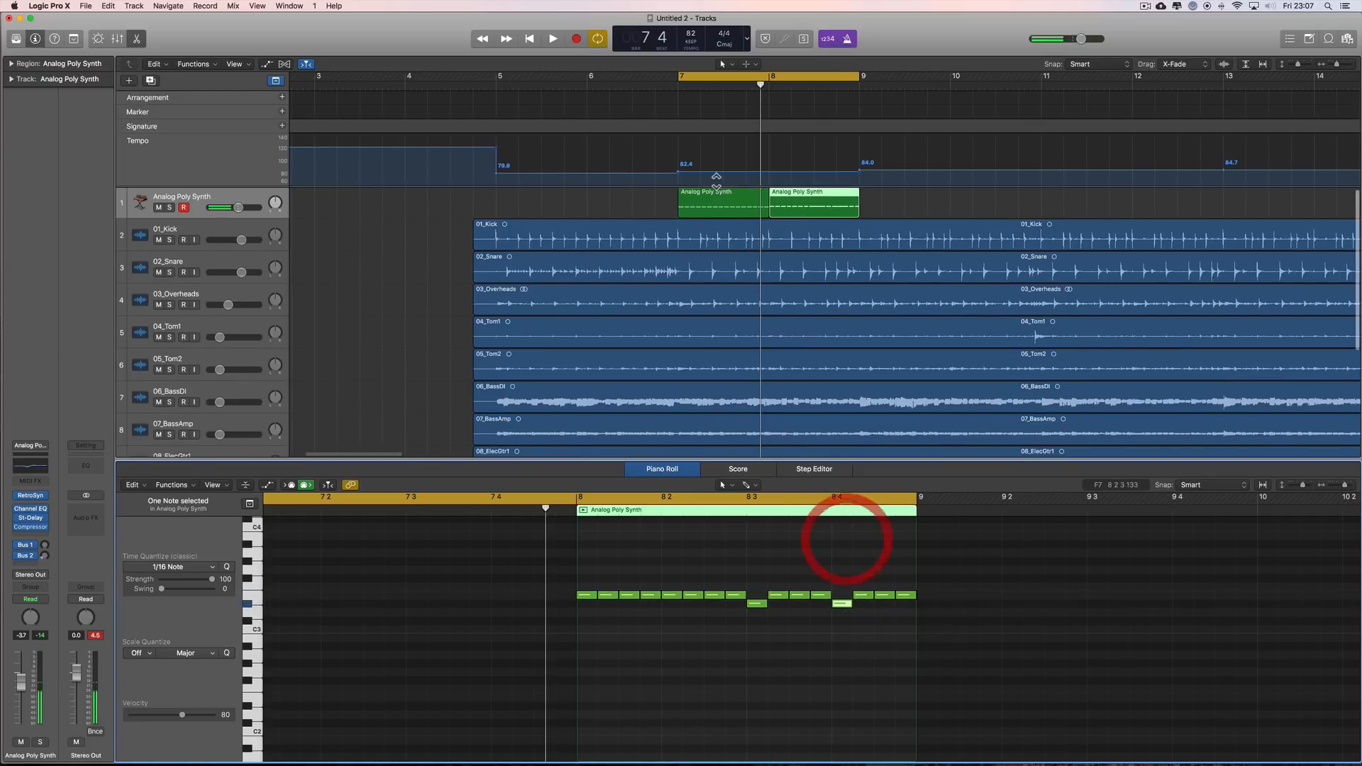
{"action": "left_click", "coordinate": [738, 198]}
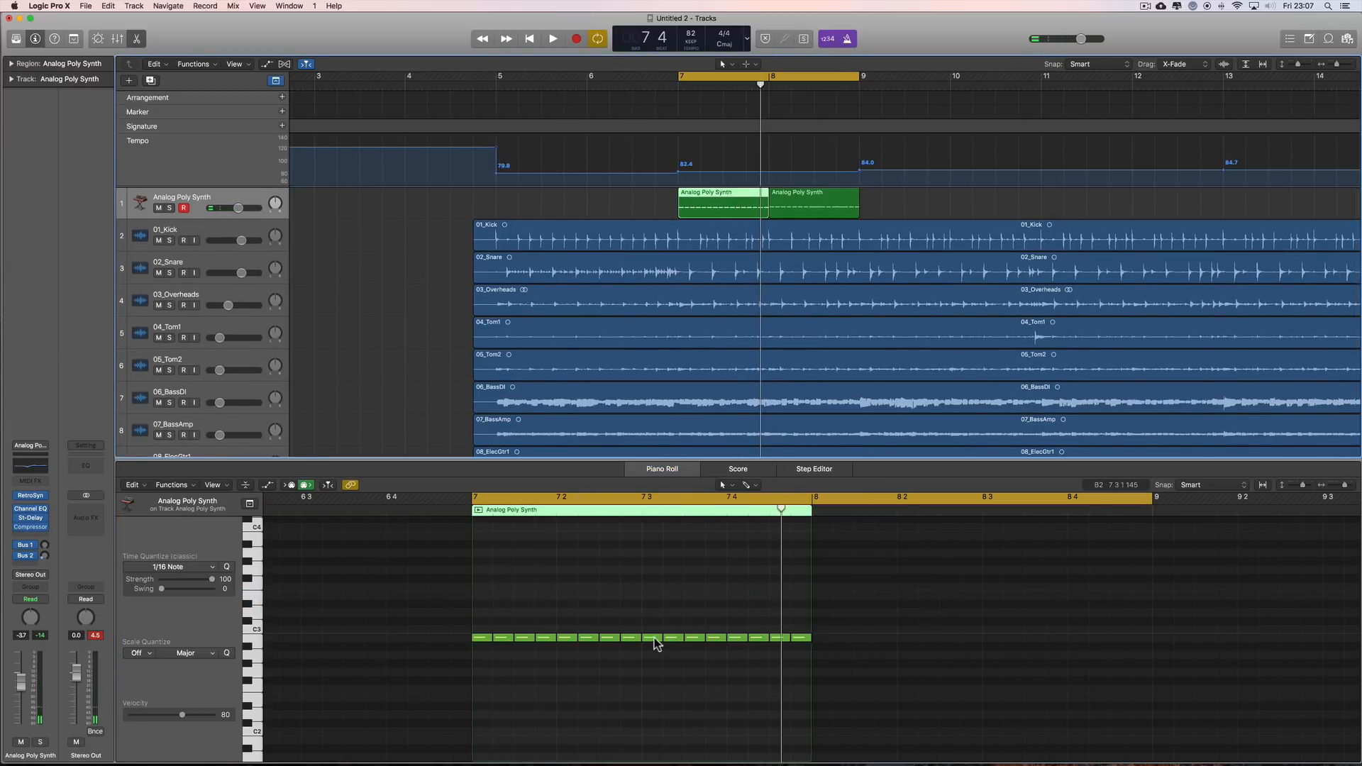
{"action": "left_click_drag", "start_coordinate": [654, 644], "coordinate": [654, 651]}
{"action": "left_click_drag", "start_coordinate": [736, 642], "coordinate": [738, 649]}
Step: Play the cycled synth part with the band, show both regions' notes together in the Piano Roll, and stop playback
{"action": "key", "text": "space"}
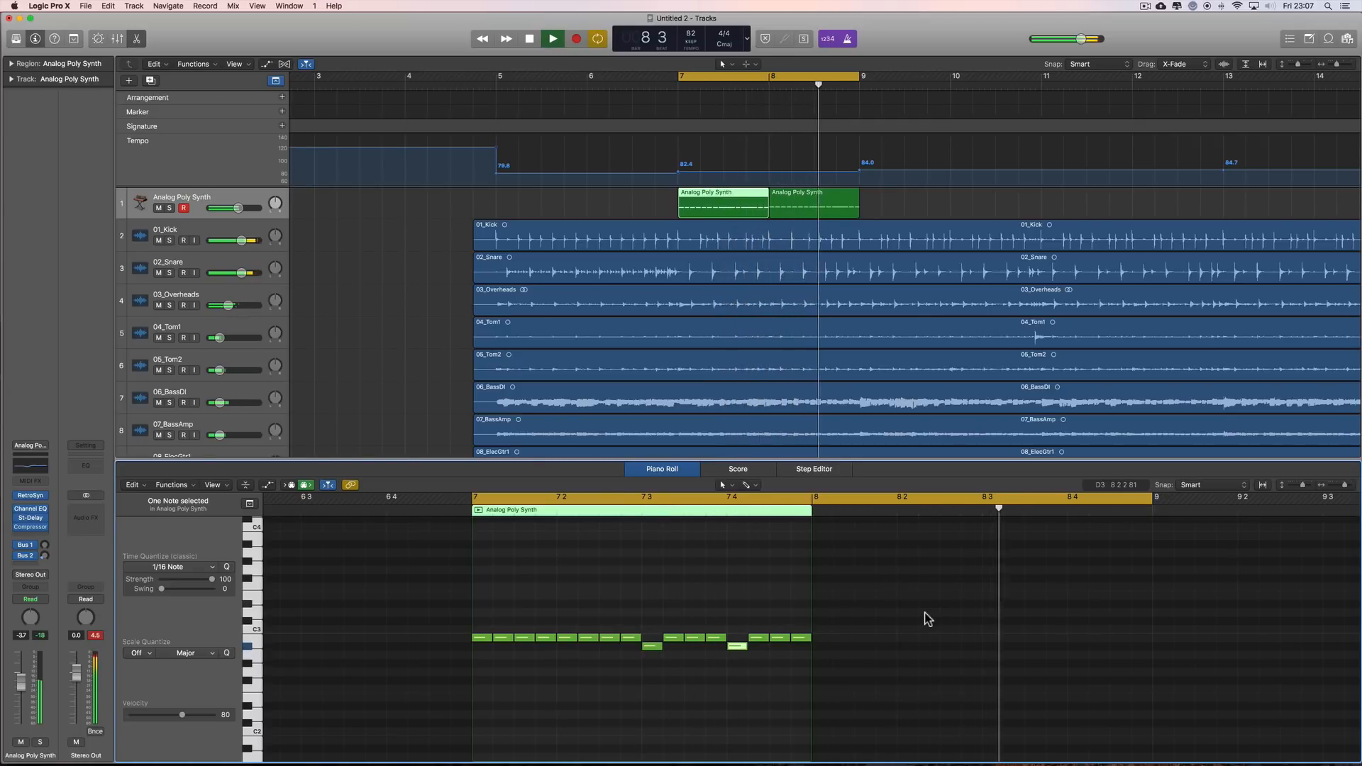
{"action": "left_click", "coordinate": [806, 206], "text": "shift"}
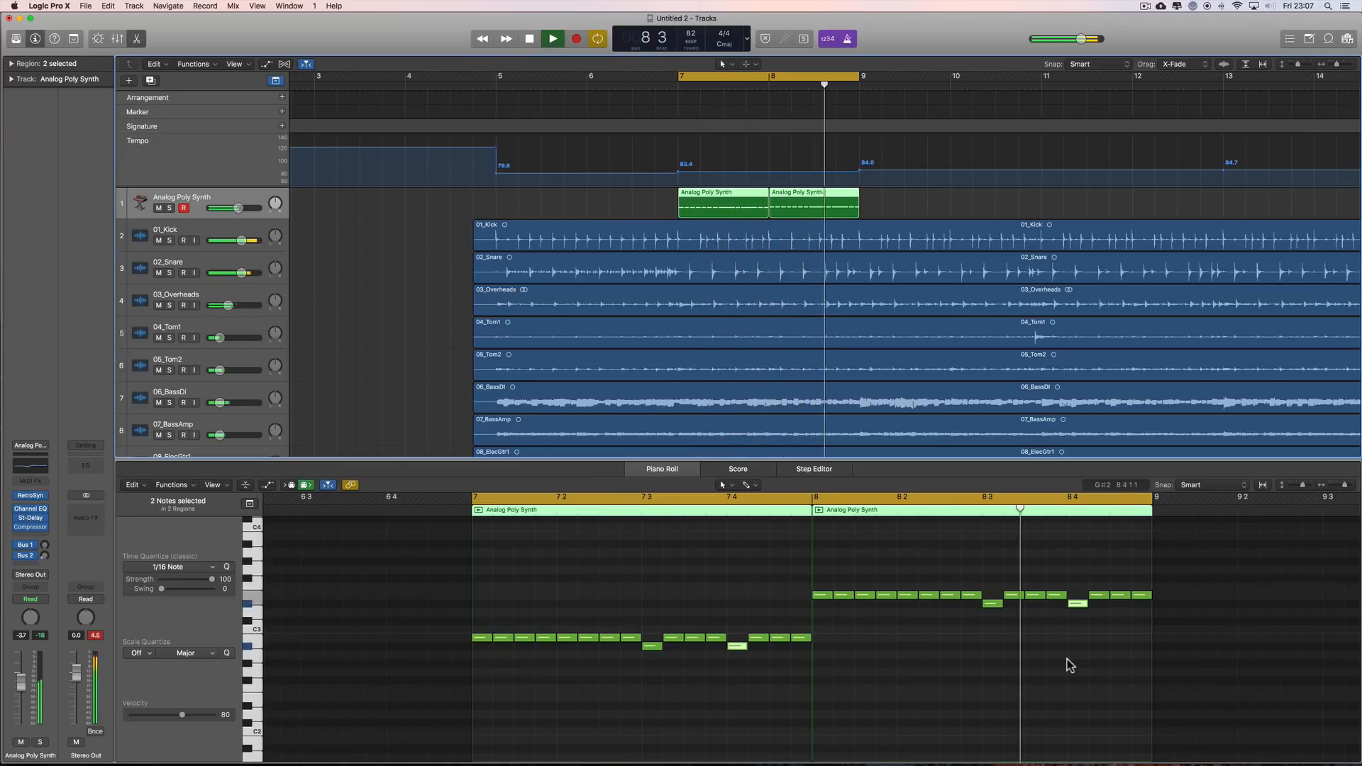
{"action": "key", "text": "space"}
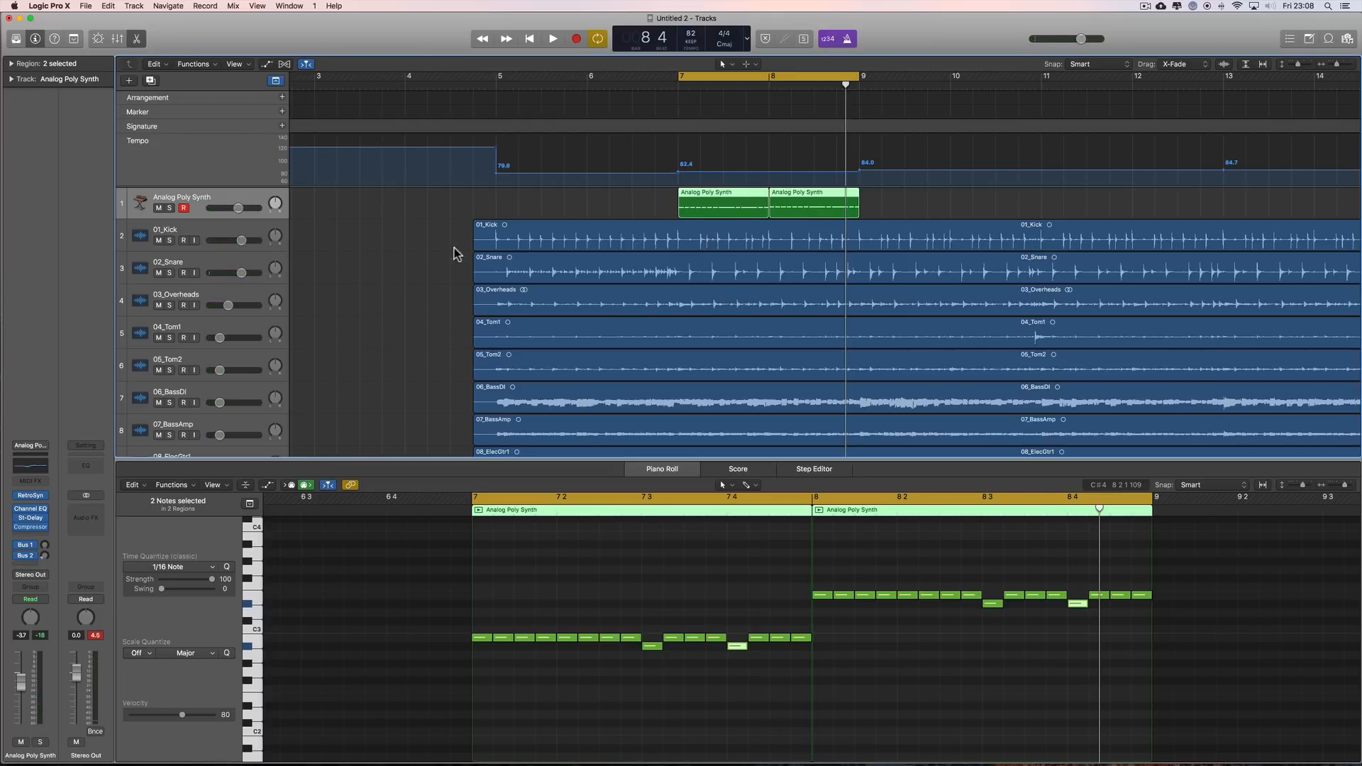
Step: Highlight the recorded audio regions from 01_Kick downward, clear the selection and close the editor
{"action": "left_click_drag", "start_coordinate": [454, 247], "coordinate": [782, 429]}
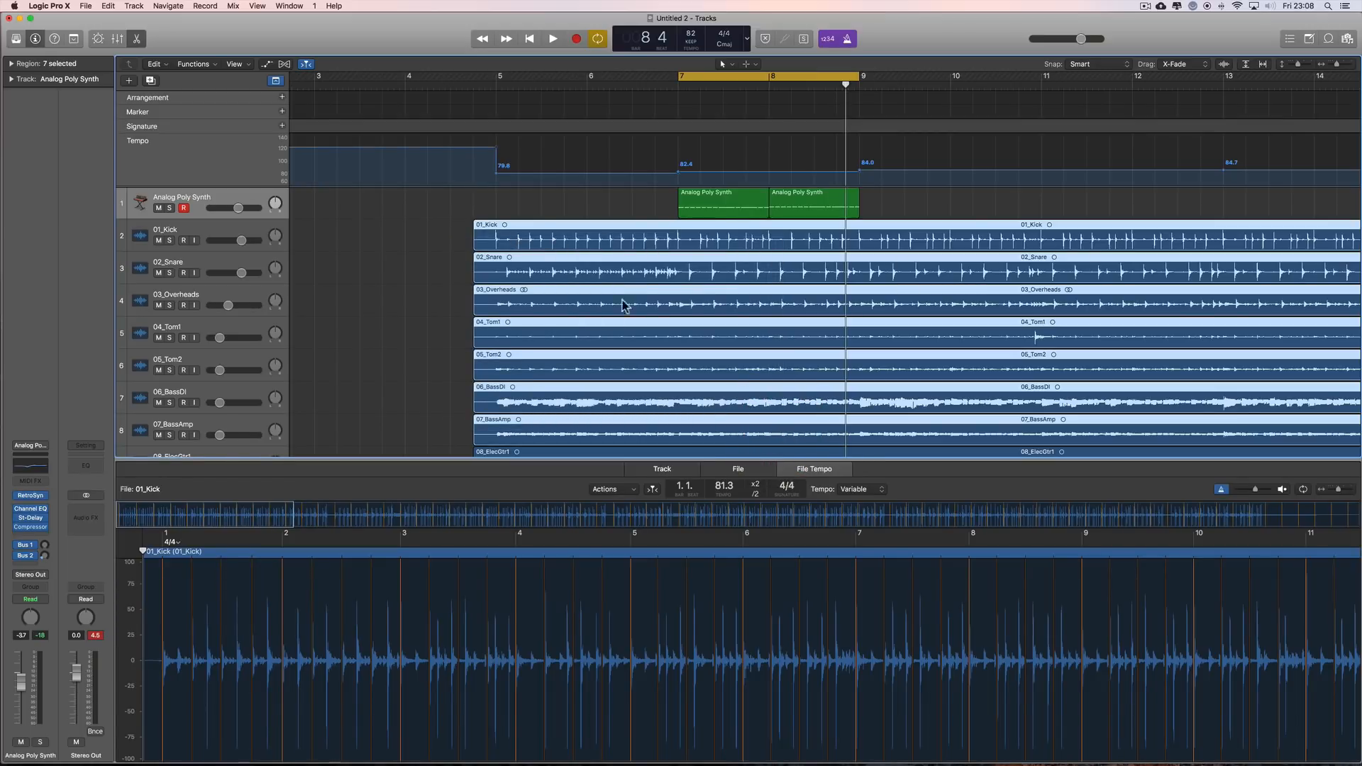
{"action": "left_click", "coordinate": [415, 269]}
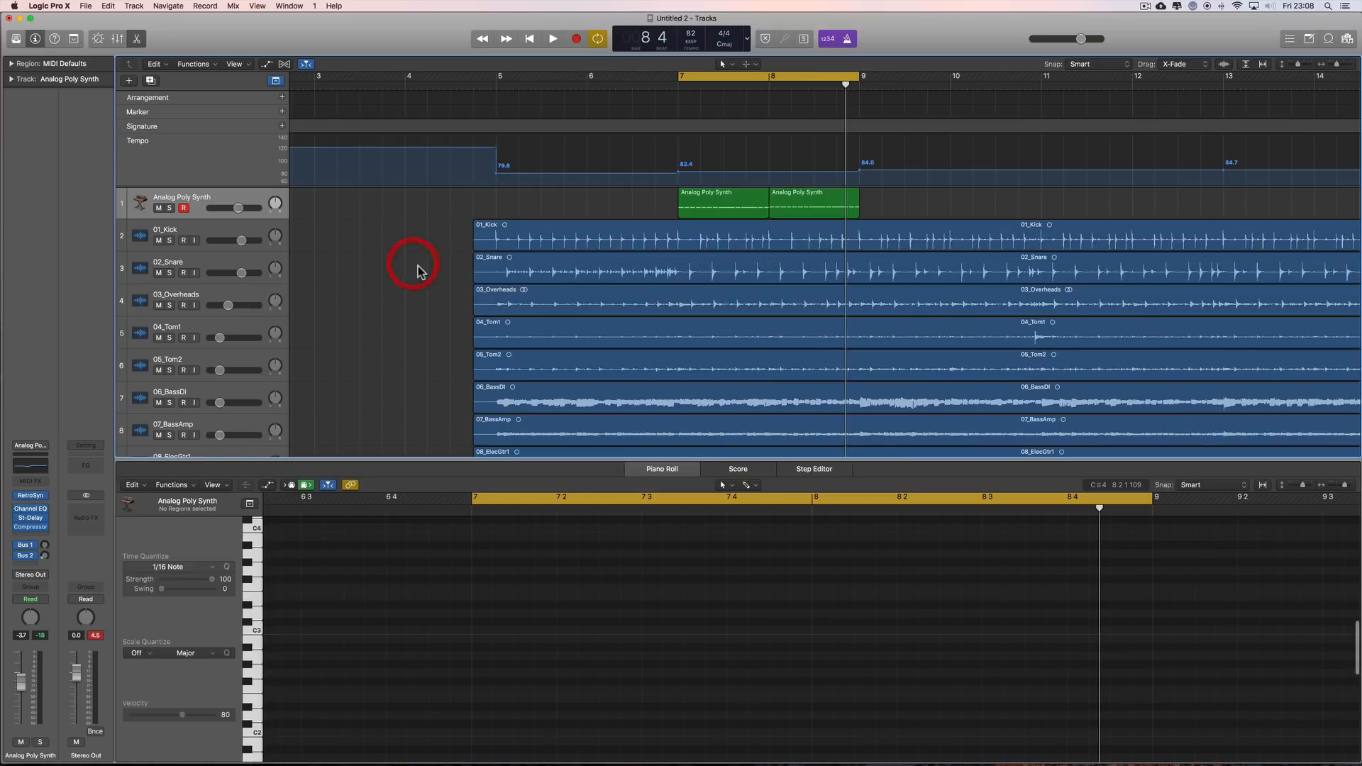
{"action": "left_click", "coordinate": [137, 40]}
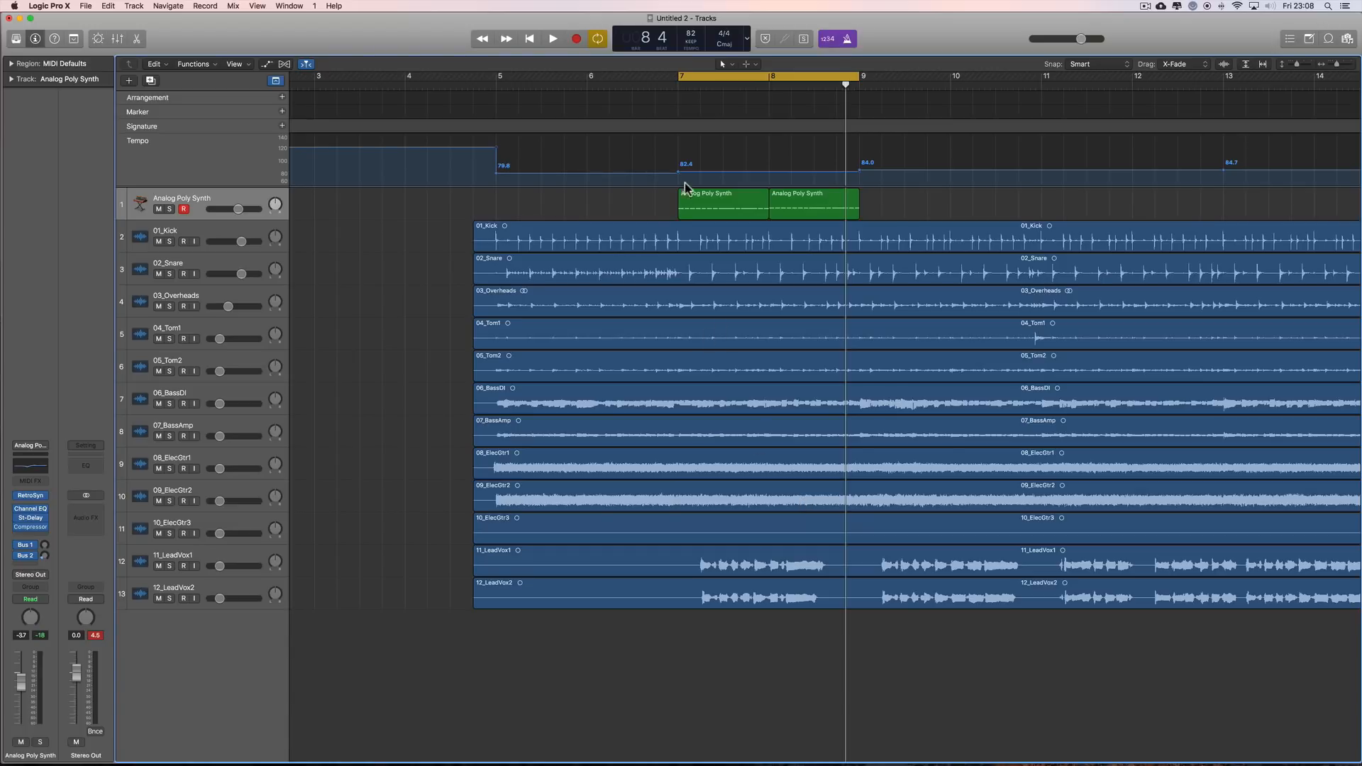
Step: Raise 11_LeadVox1 to -10.2 dB and turn 12_LeadVox2 all the way down
{"action": "left_click", "coordinate": [242, 563]}
{"action": "left_click_drag", "start_coordinate": [220, 566], "coordinate": [210, 599]}
Step: Insert a Stereo Delay on the 11_LeadVox1 track and reposition its plug-in window
{"action": "left_click", "coordinate": [43, 546]}
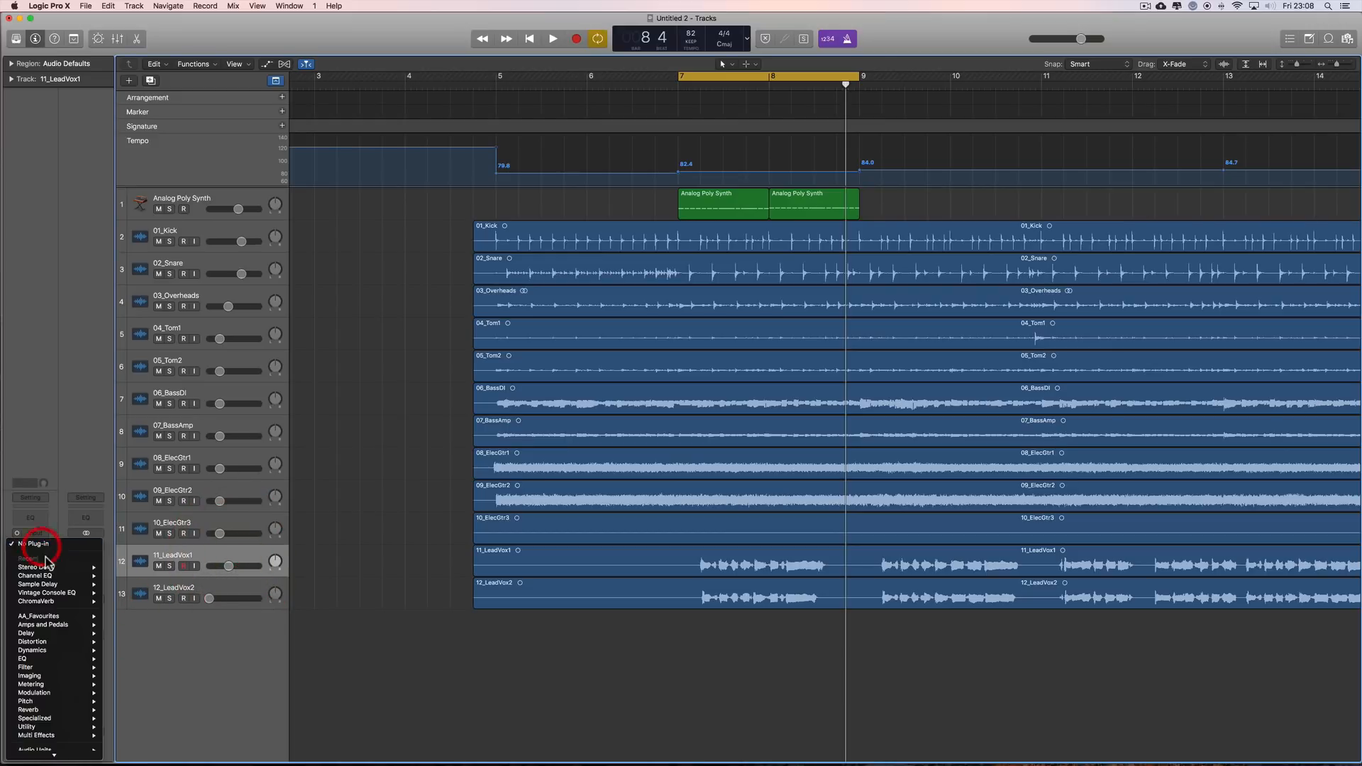
{"action": "mouse_move", "coordinate": [46, 567]}
{"action": "left_click", "coordinate": [134, 567]}
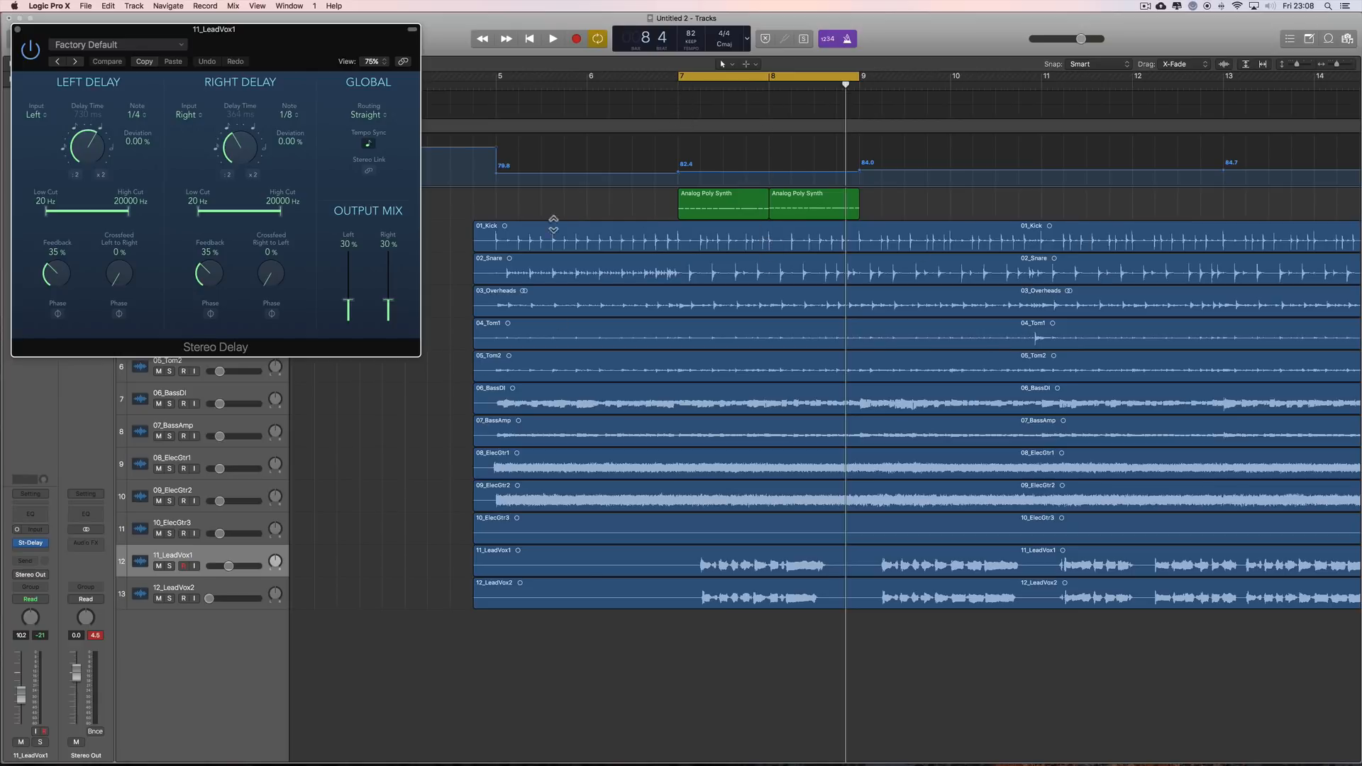
{"action": "left_click_drag", "start_coordinate": [266, 29], "coordinate": [305, 75]}
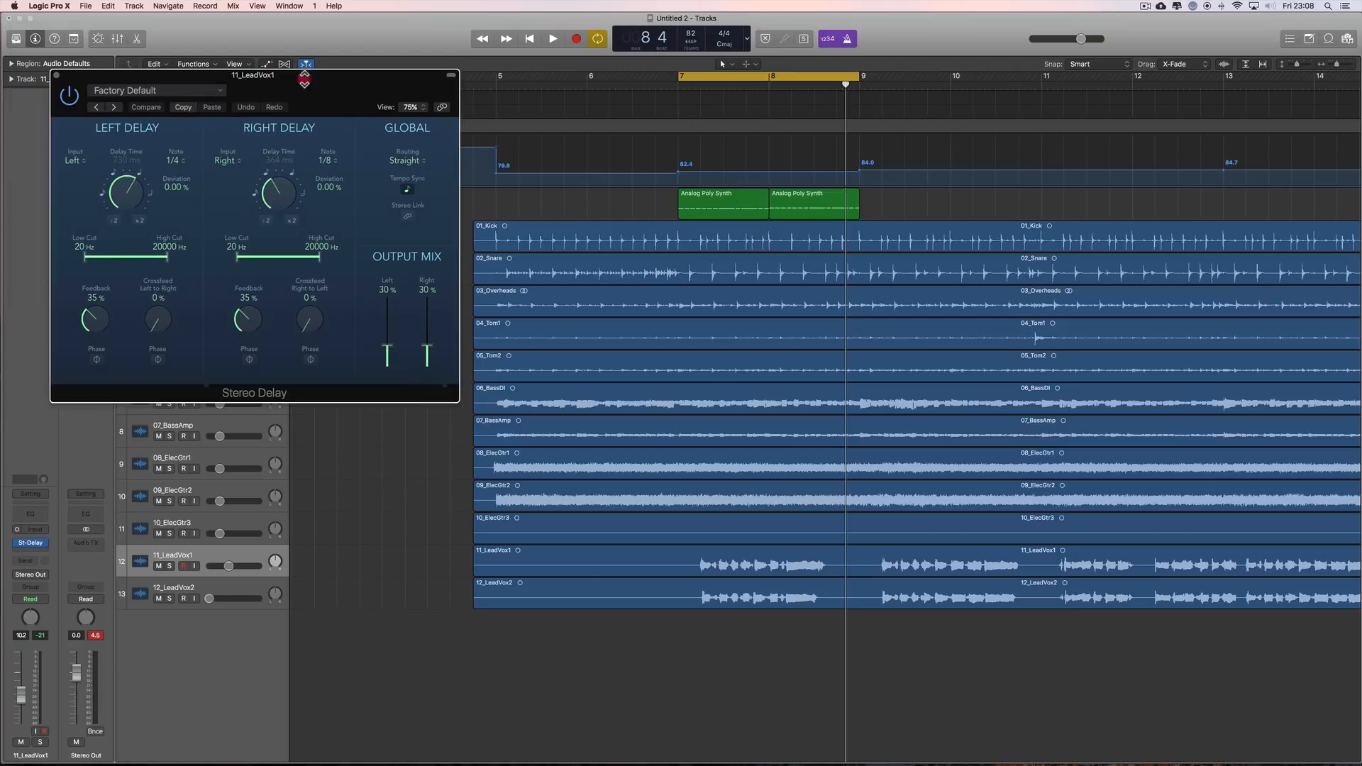
Step: Review the left delay's note divisions and shorten its delay time to about a 1/4 triplet
{"action": "left_click", "coordinate": [177, 162]}
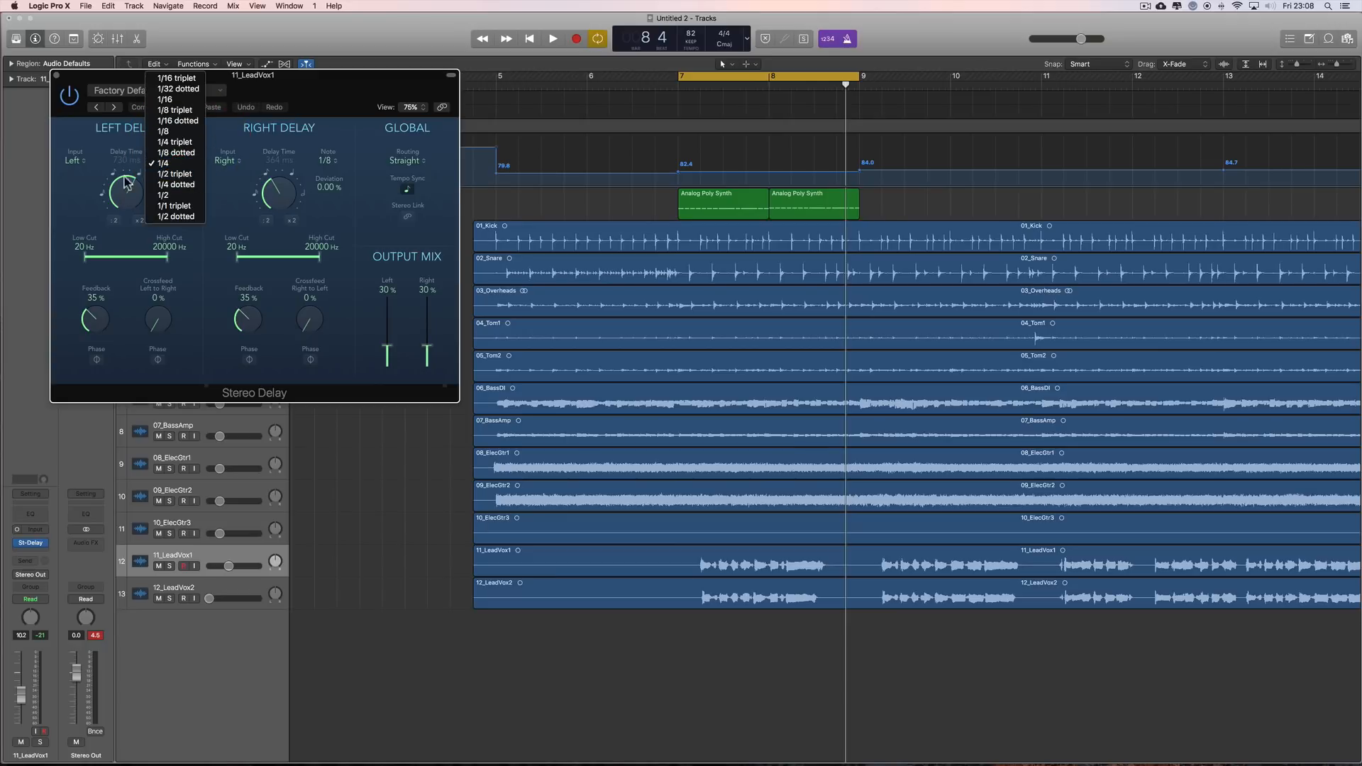
{"action": "left_click", "coordinate": [76, 185]}
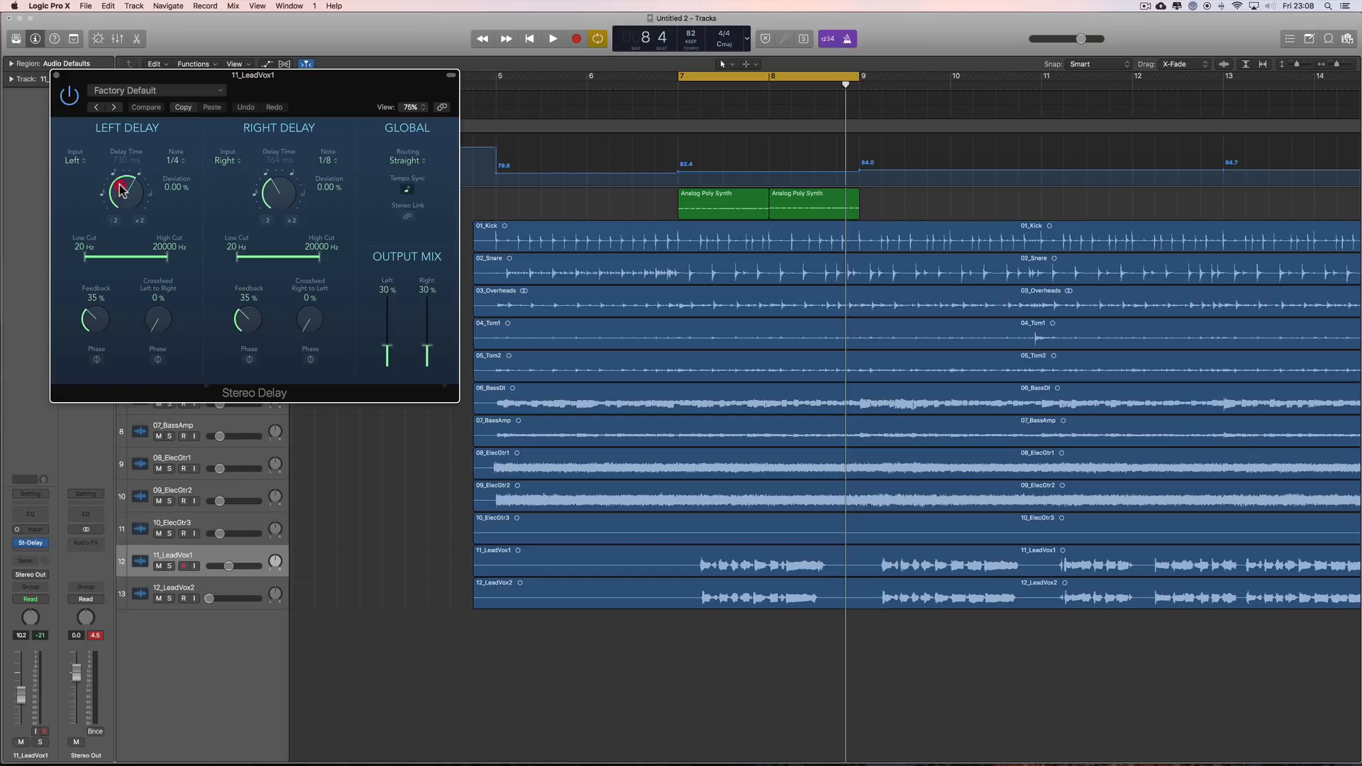
{"action": "left_click_drag", "start_coordinate": [121, 189], "coordinate": [125, 213]}
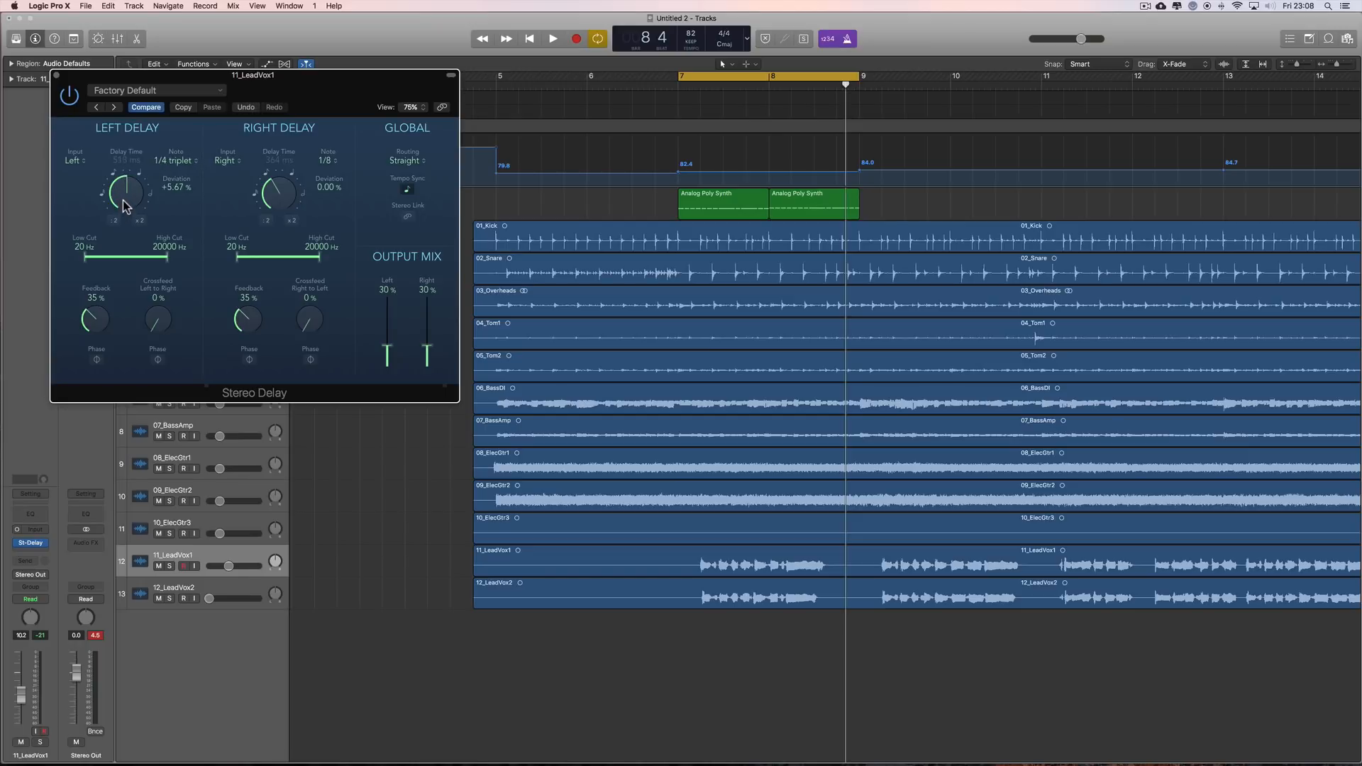
{"action": "left_click", "coordinate": [188, 168]}
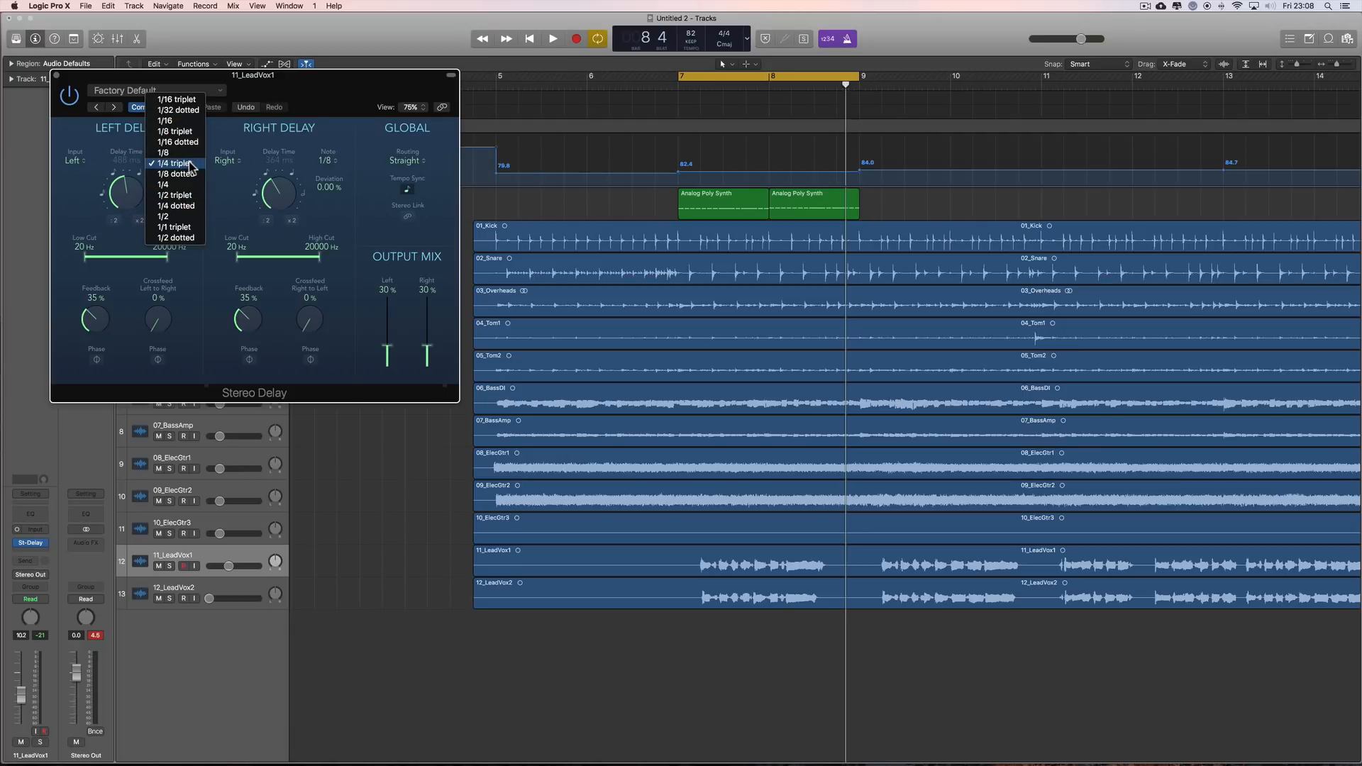
{"action": "left_click", "coordinate": [213, 136]}
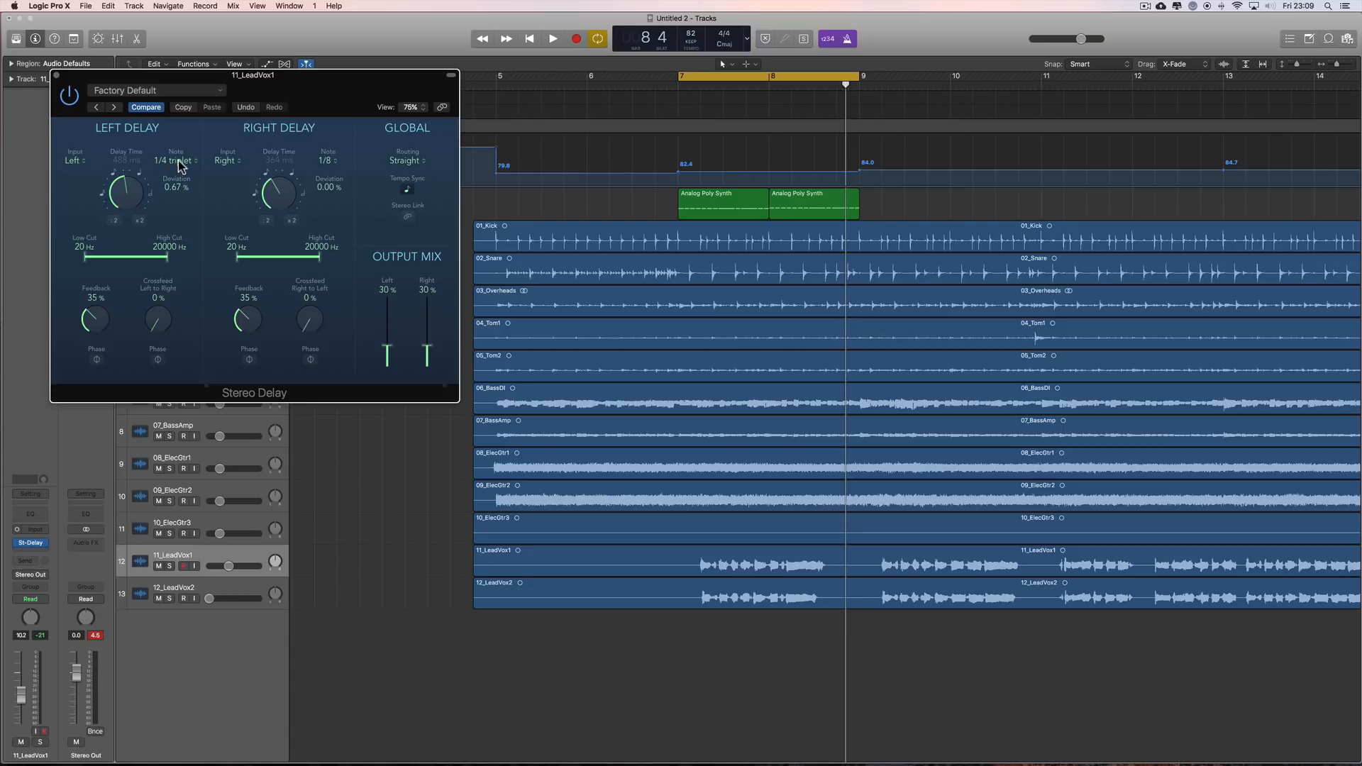
Step: Lower the left delay time to about 302 ms with Tempo Sync off, and switch Tempo Sync back on
{"action": "left_click", "coordinate": [408, 193]}
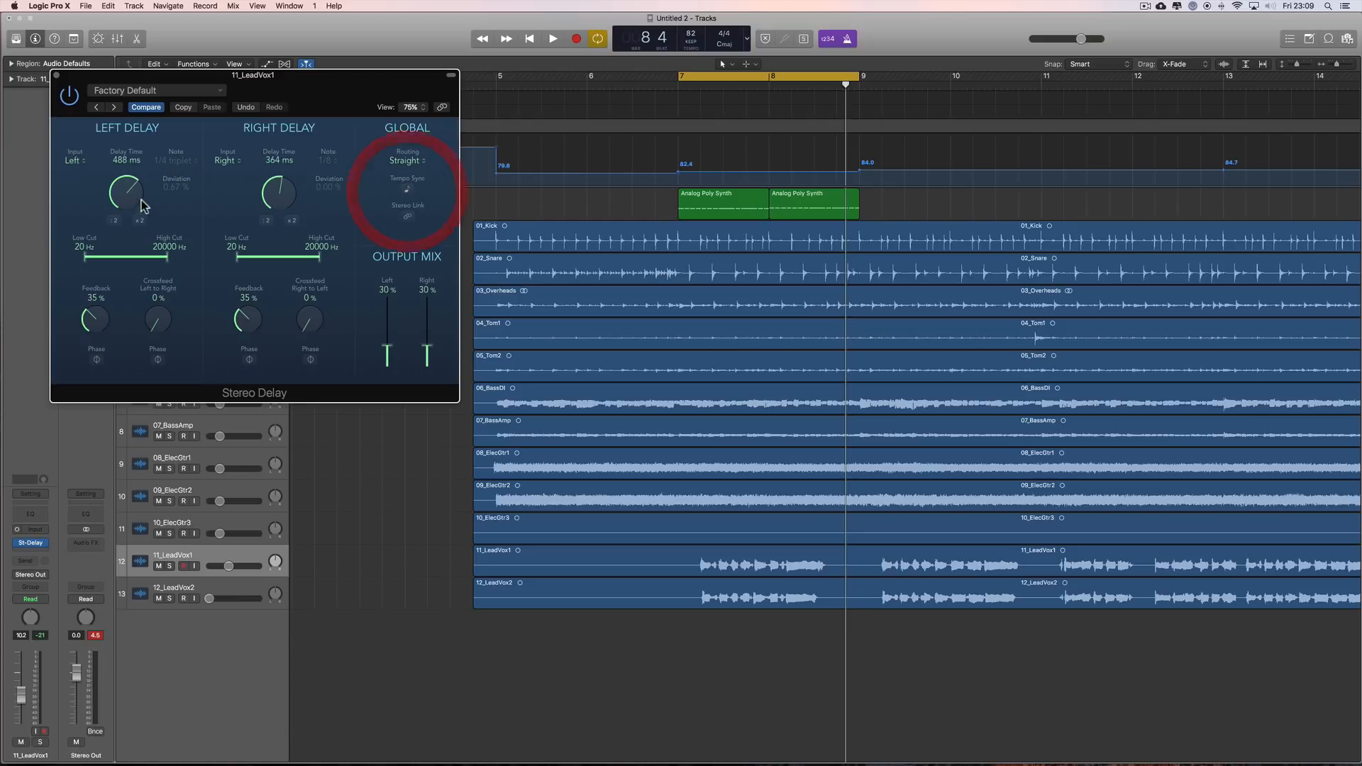
{"action": "left_click_drag", "start_coordinate": [128, 191], "coordinate": [128, 217]}
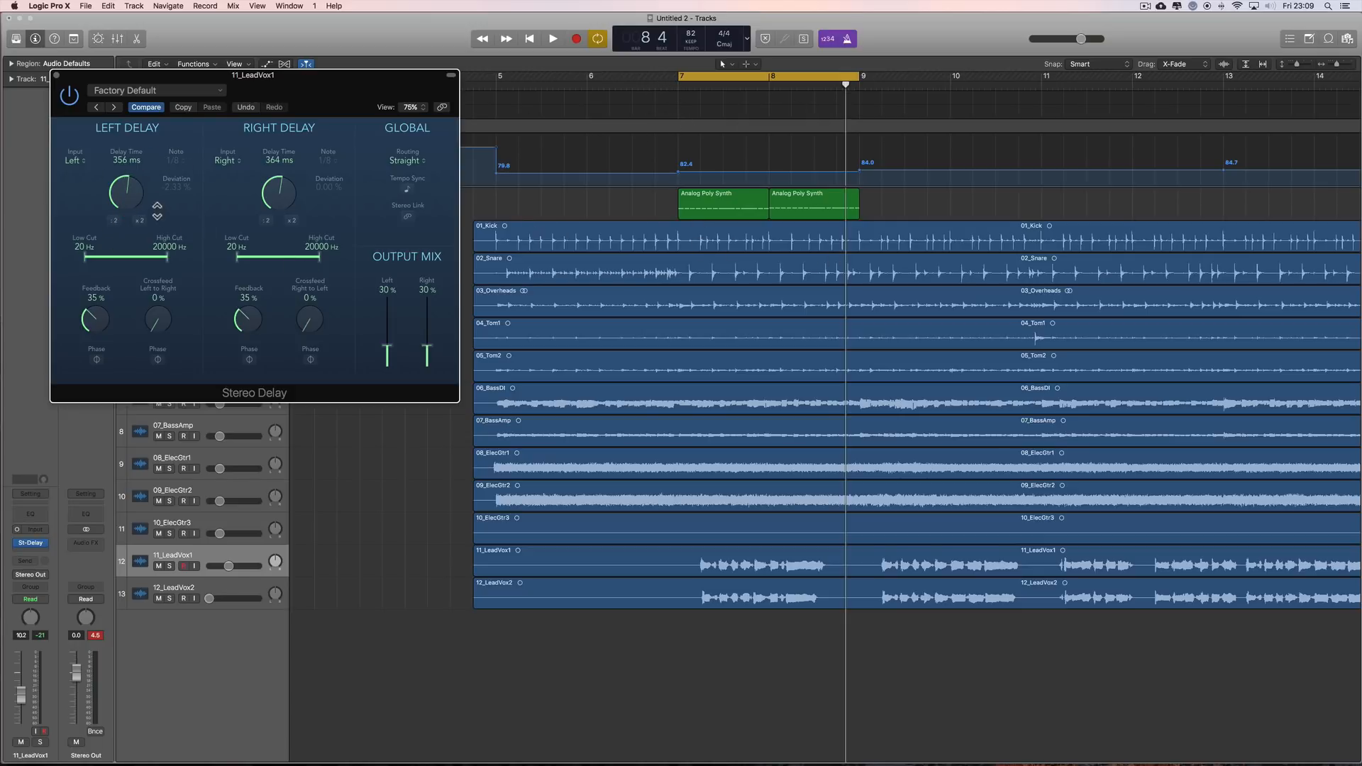
{"action": "left_click_drag", "start_coordinate": [138, 199], "coordinate": [137, 208]}
{"action": "left_click", "coordinate": [404, 188]}
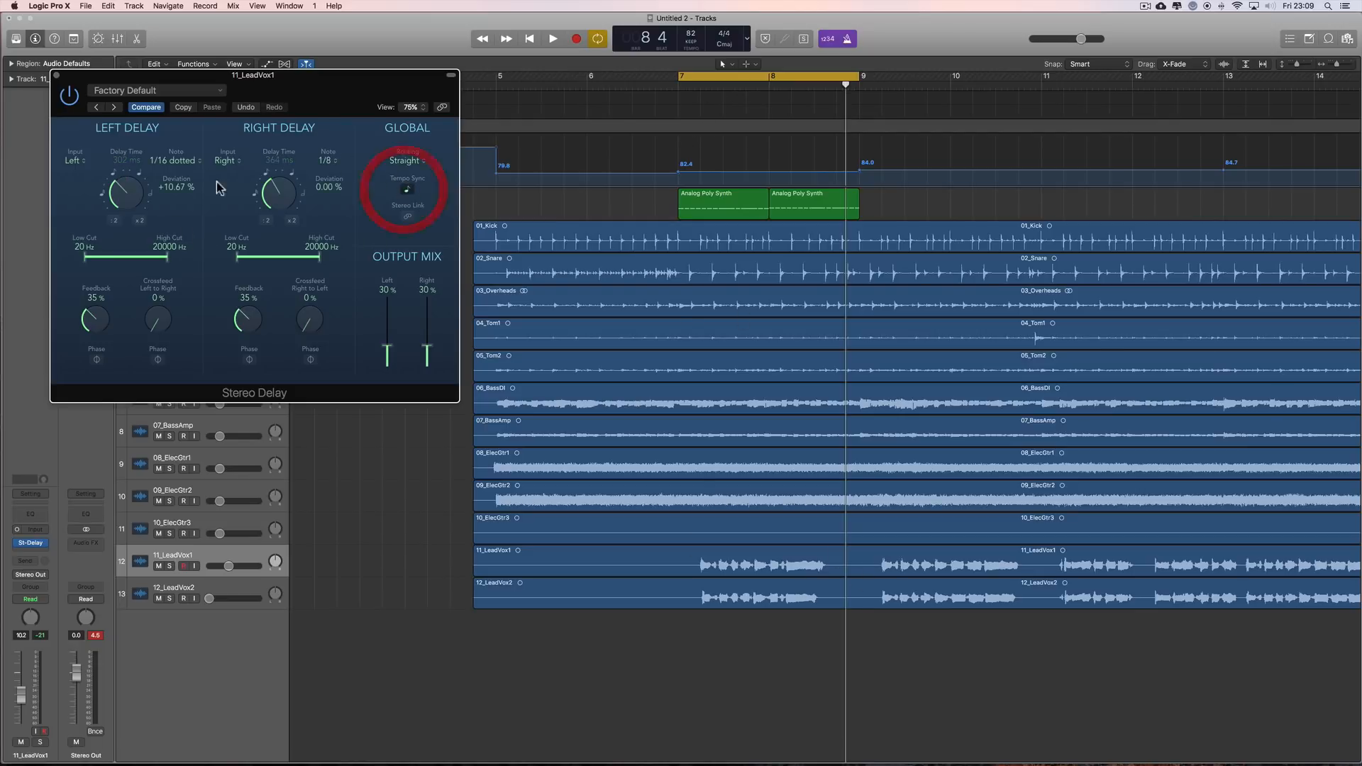
Step: Set the left delay to 1/8 and lower the output mix to 23% left and 25% right
{"action": "left_click", "coordinate": [193, 161]}
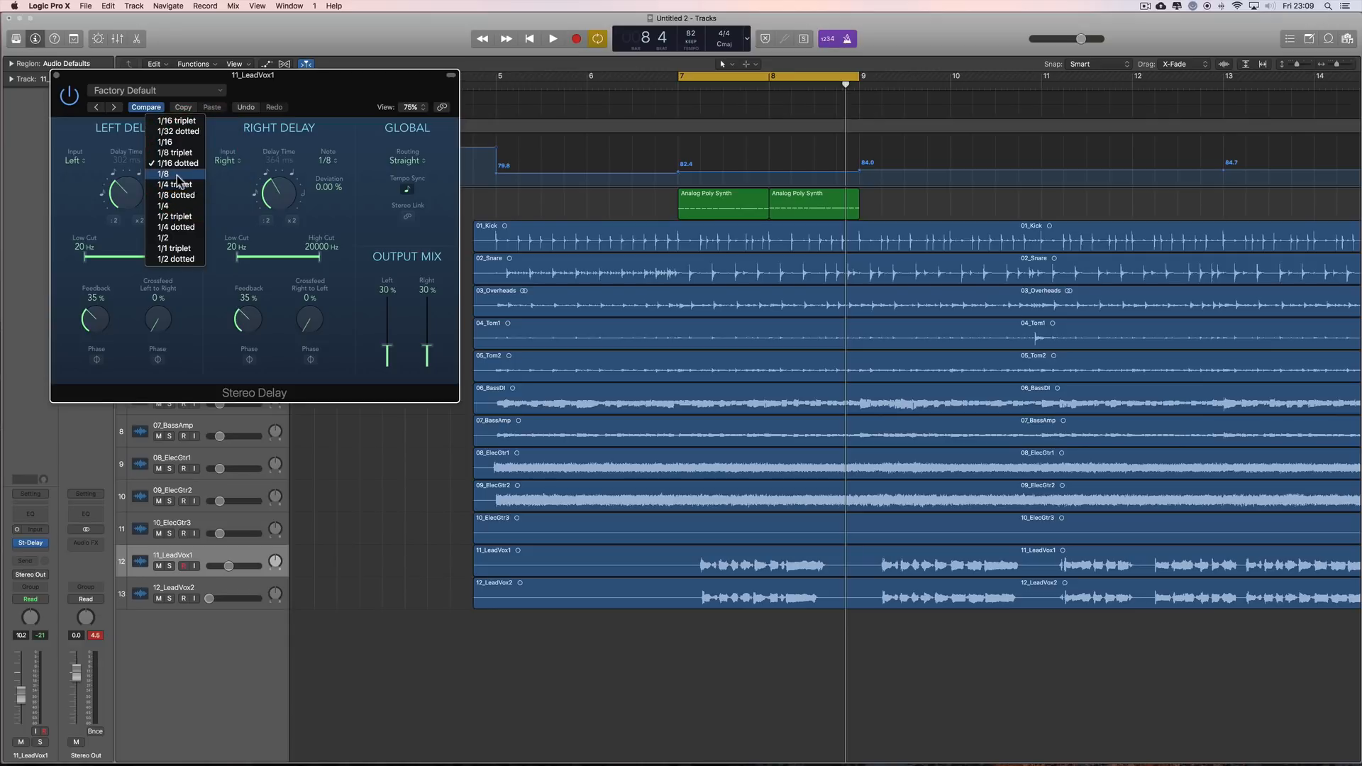
{"action": "left_click", "coordinate": [170, 177]}
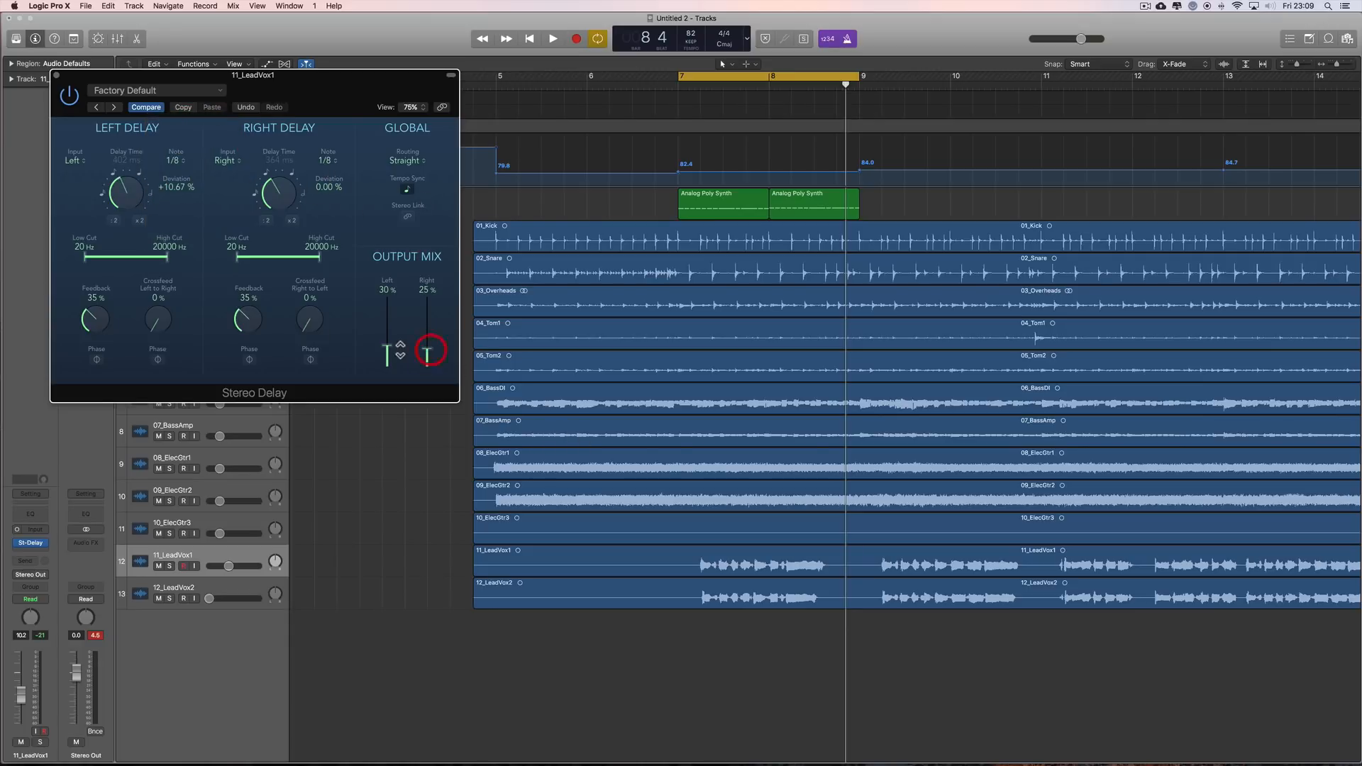
{"action": "left_click_drag", "start_coordinate": [400, 347], "coordinate": [400, 357]}
Step: During playback from bar 7, raise 11_LeadVox1 to -5.2 dB and the delay's output mix to 41% left and 37% right
{"action": "left_click", "coordinate": [678, 85]}
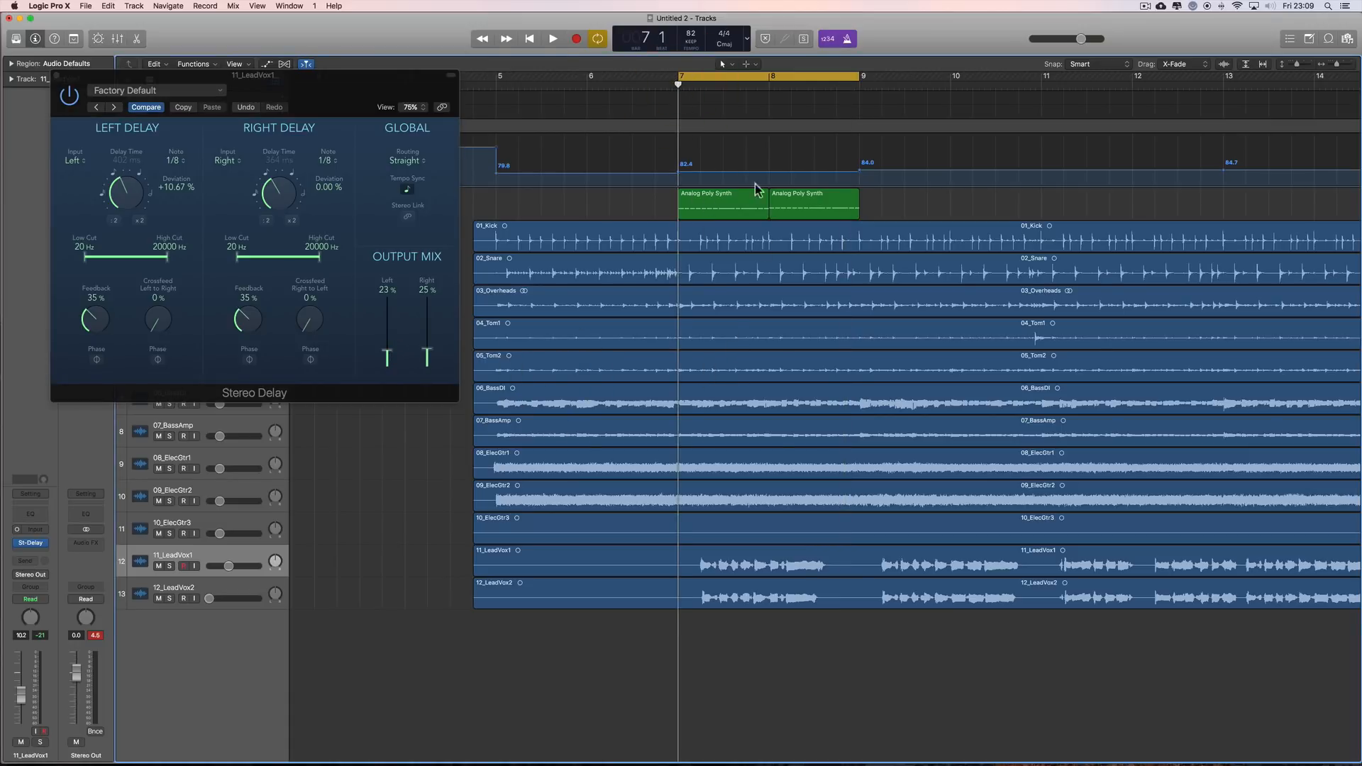
{"action": "key", "text": "space"}
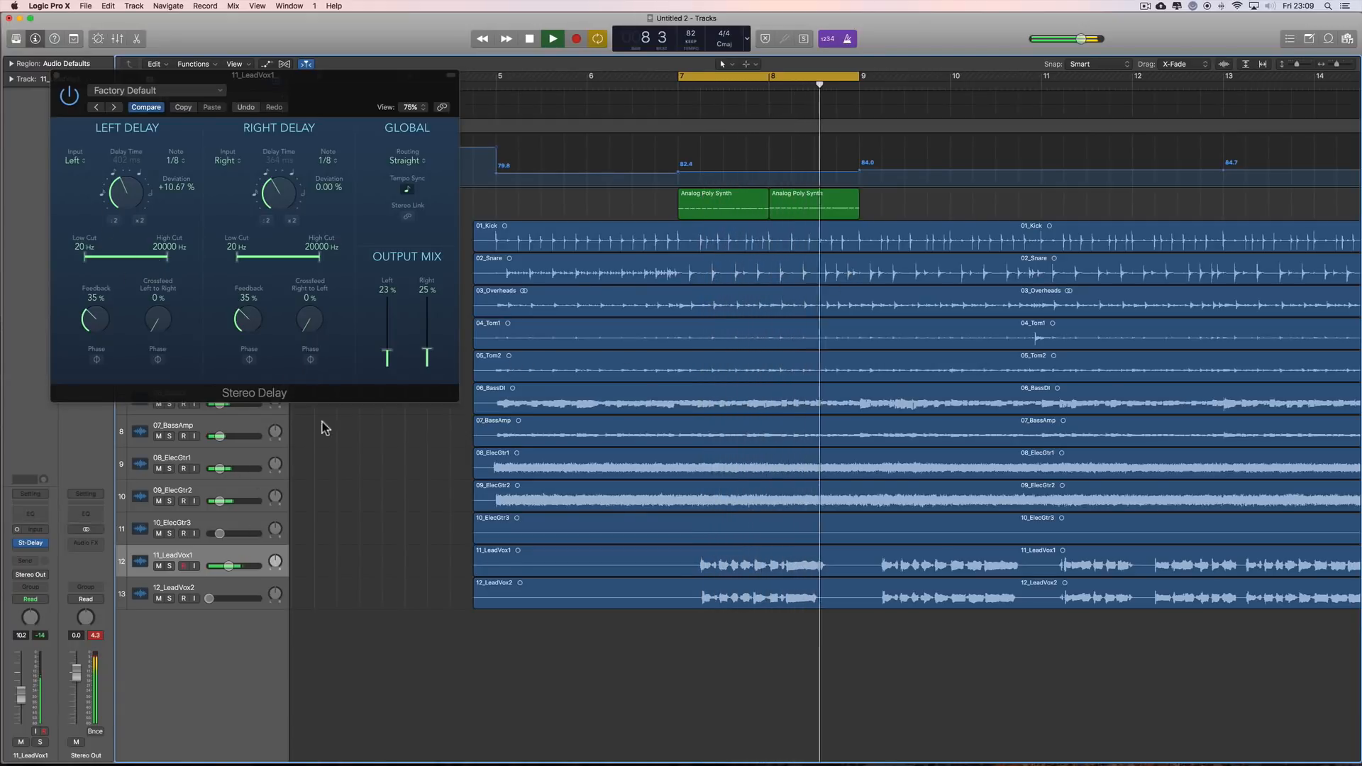
{"action": "left_click_drag", "start_coordinate": [229, 565], "coordinate": [235, 566]}
{"action": "mouse_move", "coordinate": [428, 350]}
{"action": "left_mouse_down"}
{"action": "mouse_move", "coordinate": [388, 335]}
{"action": "mouse_move", "coordinate": [427, 342]}
{"action": "left_mouse_up"}
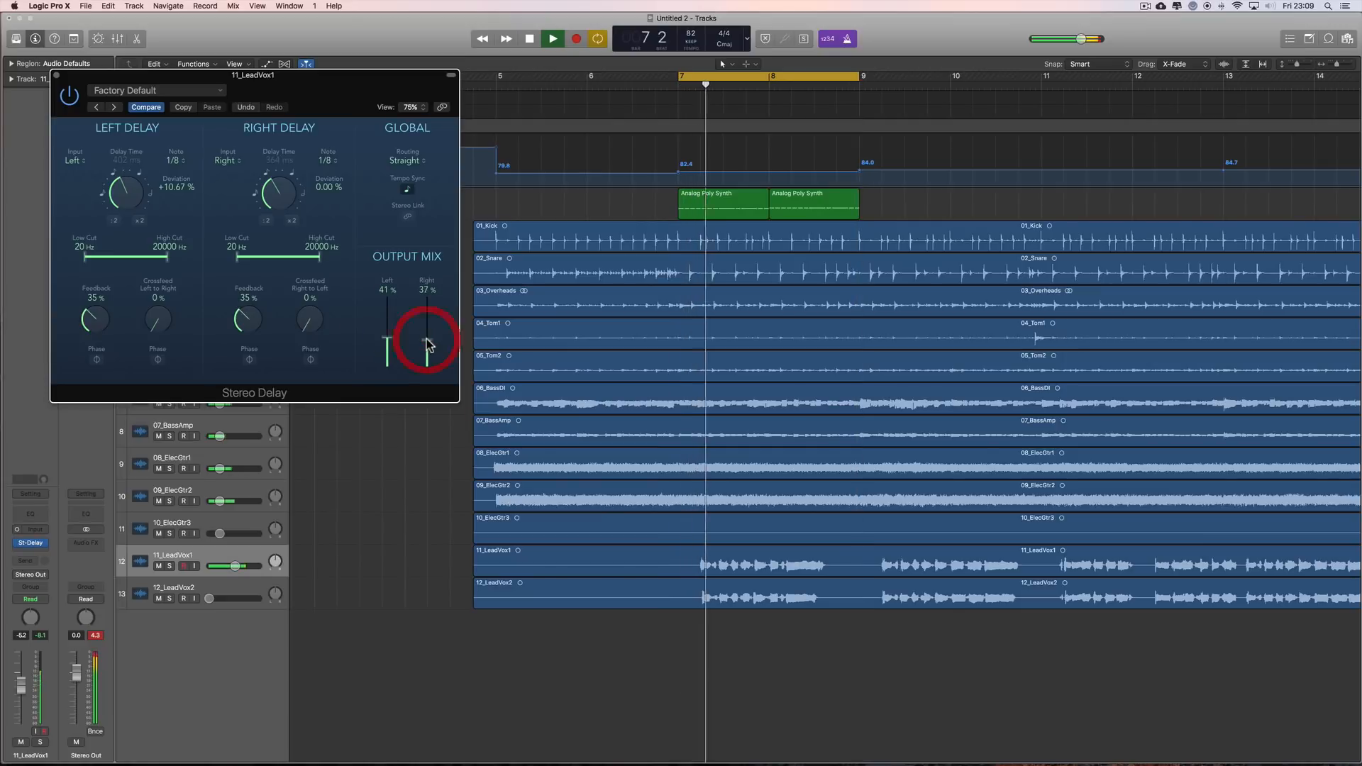
{"action": "key", "text": "space"}
Step: Set both the left and right delays to 1/4 and audition the delayed vocal in the cycle
{"action": "left_click", "coordinate": [325, 161]}
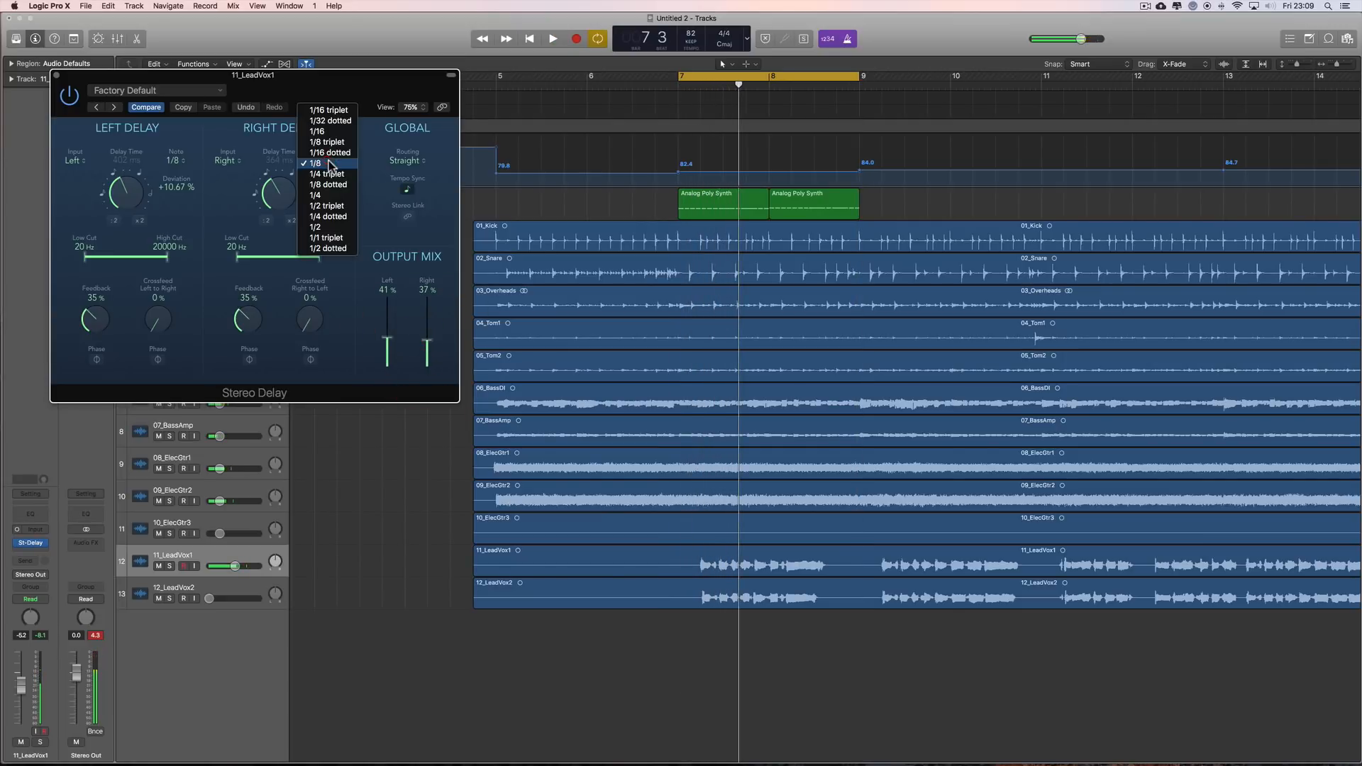
{"action": "left_click", "coordinate": [323, 196]}
{"action": "left_click", "coordinate": [173, 160]}
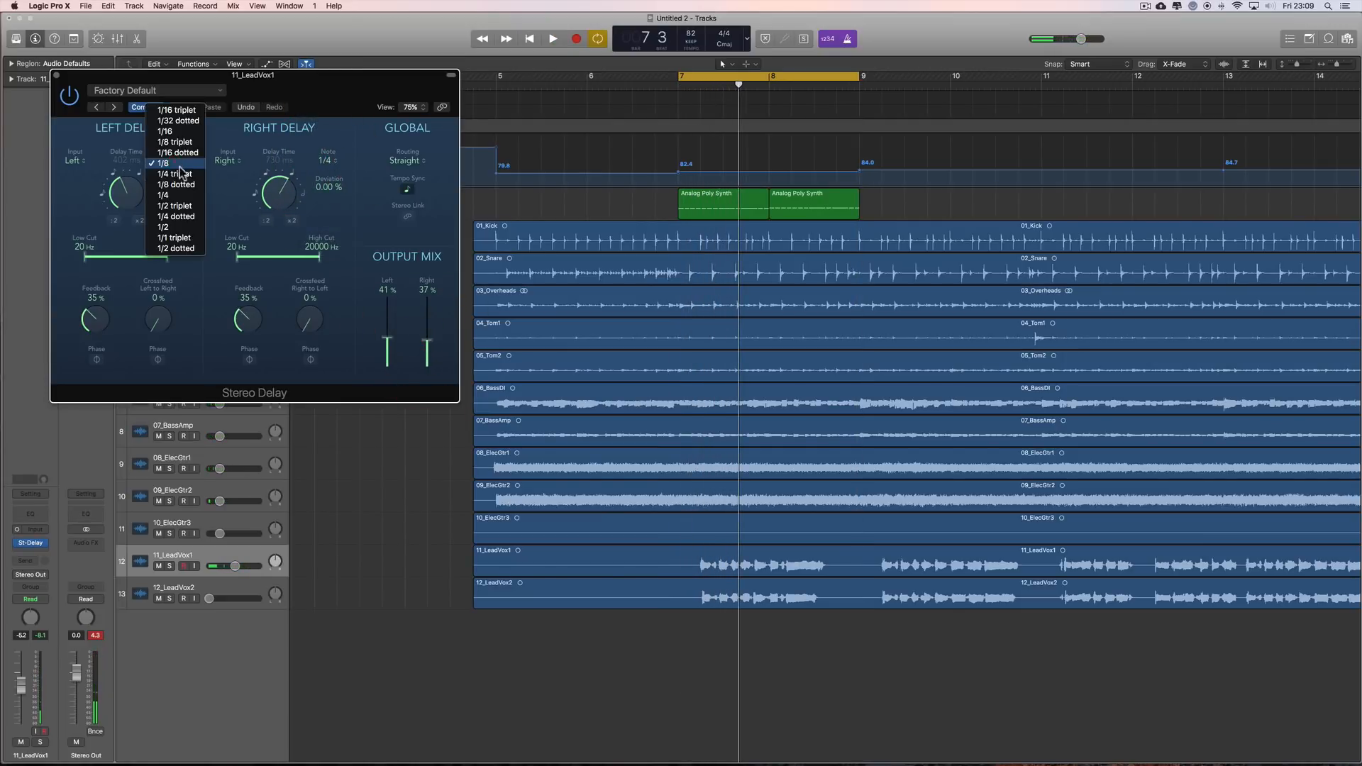
{"action": "left_click", "coordinate": [173, 196]}
{"action": "key", "text": "space"}
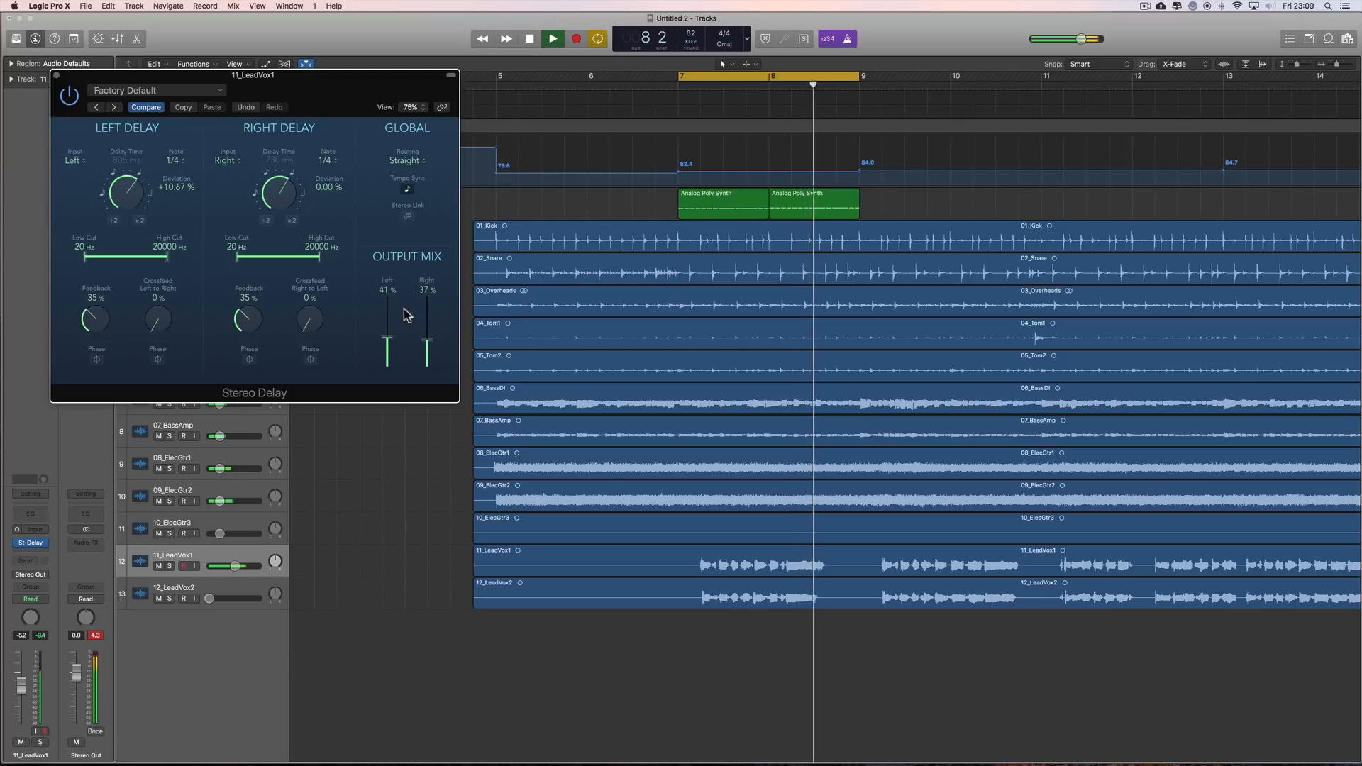
{"action": "key", "text": "space"}
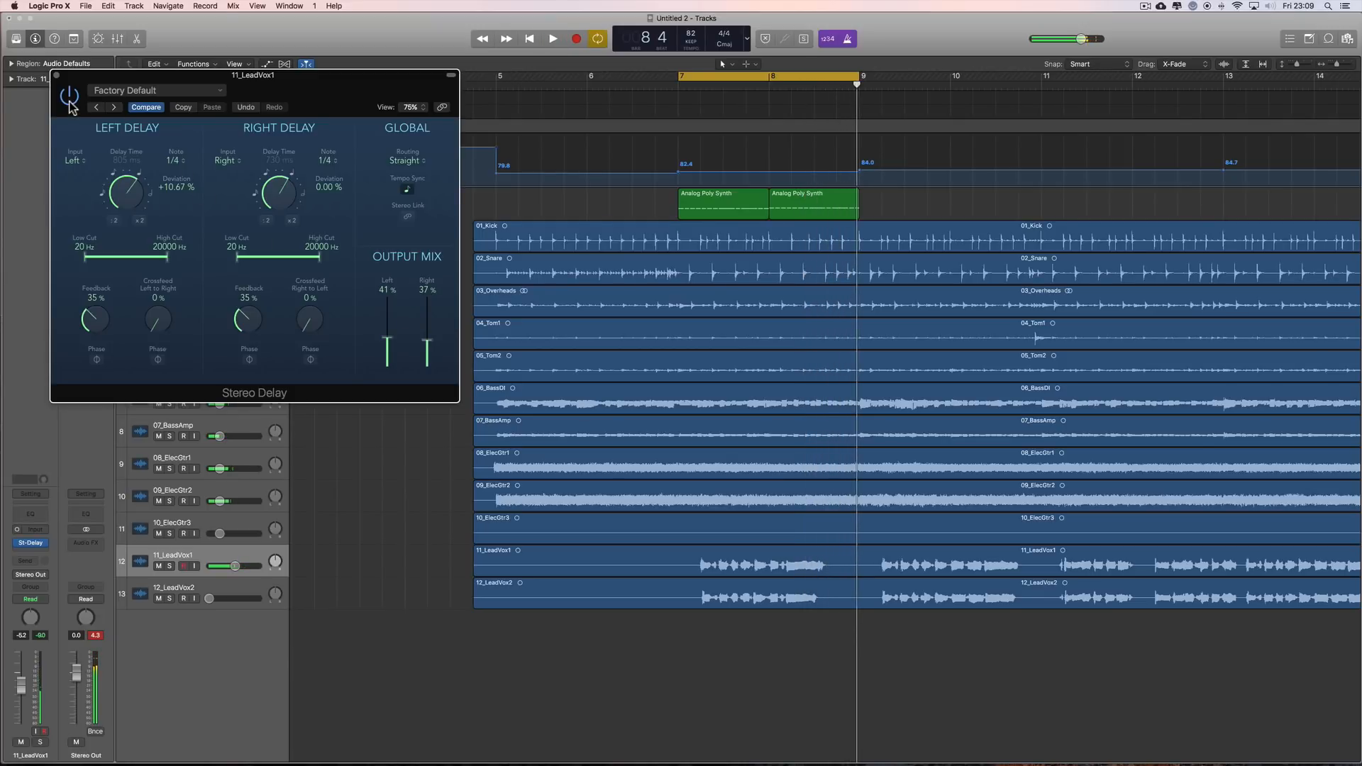
Step: Compare the vocal with the Stereo Delay bypassed and active, leave the delay bypassed and close its window
{"action": "key", "text": "space"}
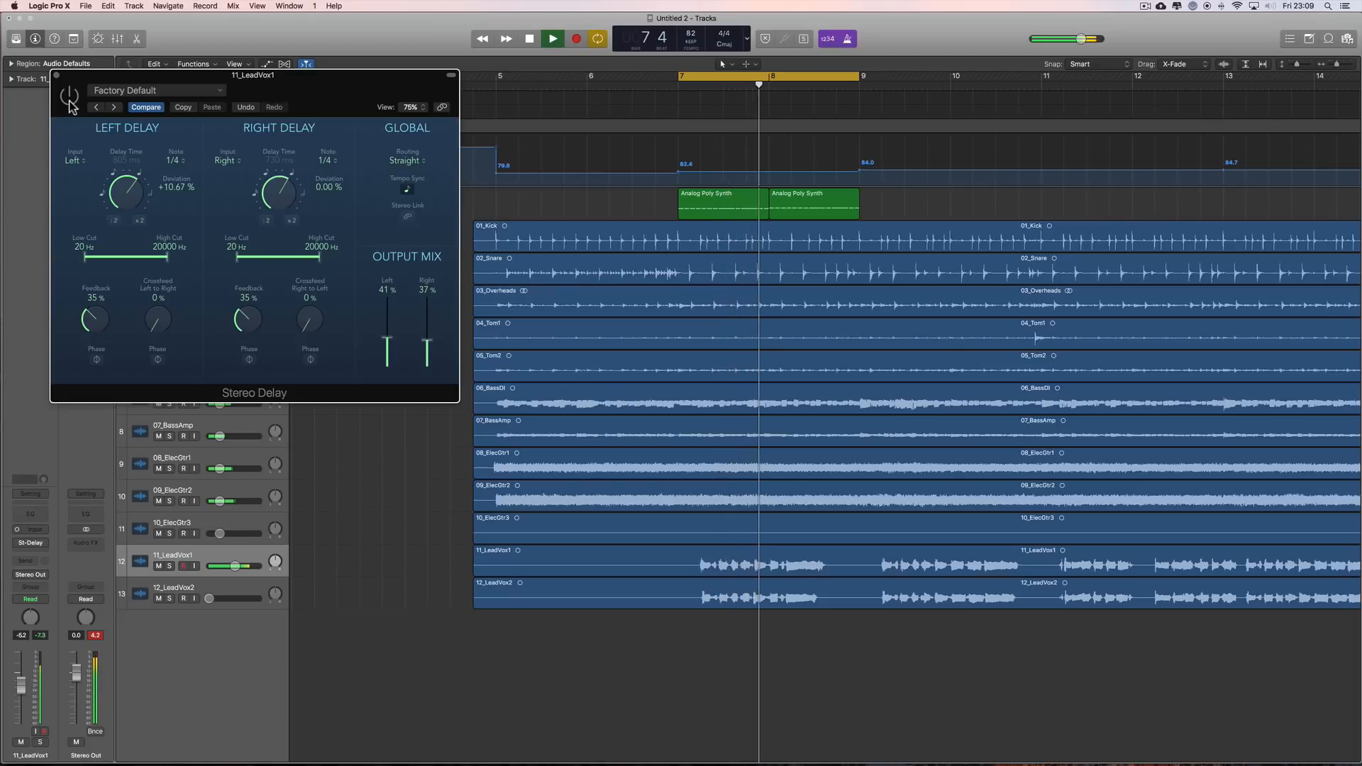
{"action": "left_click", "coordinate": [69, 96]}
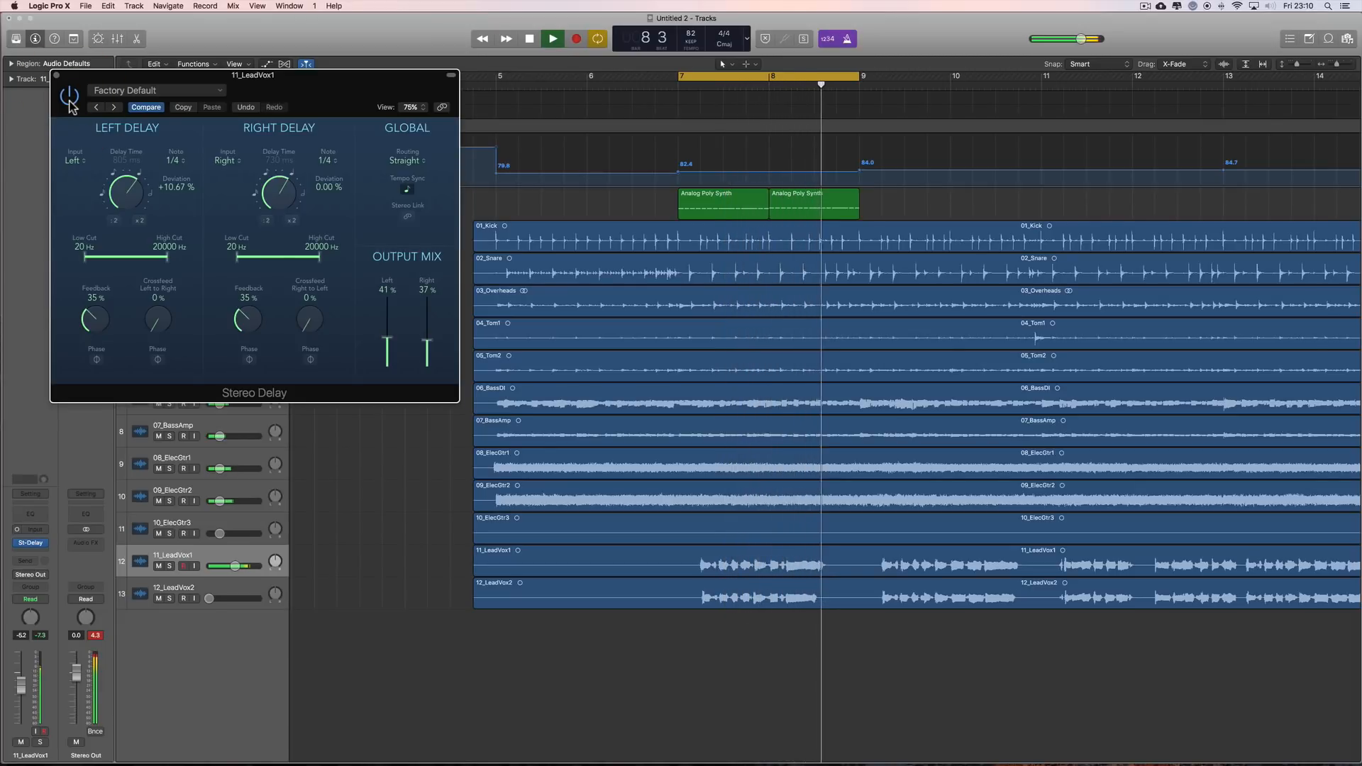
{"action": "key", "text": "space"}
{"action": "left_click", "coordinate": [69, 96]}
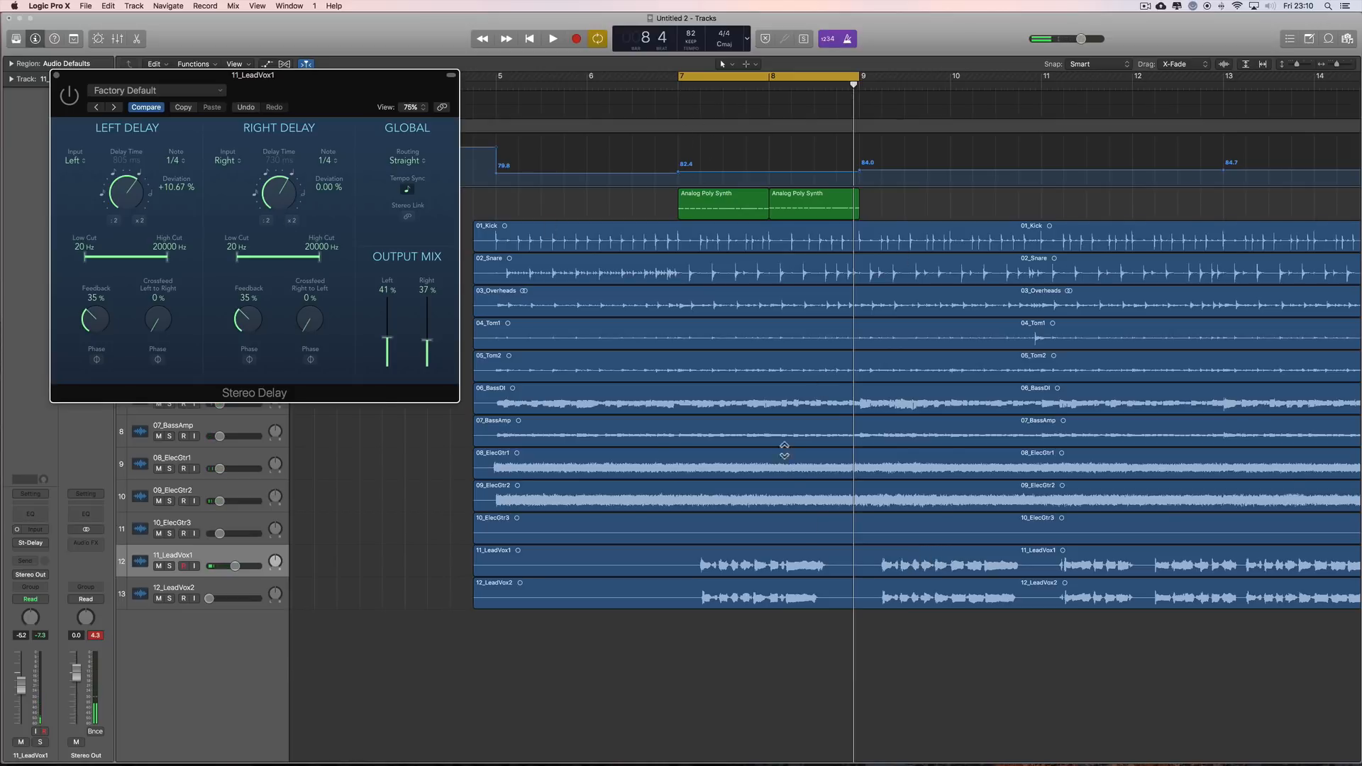
{"action": "left_click", "coordinate": [56, 77]}
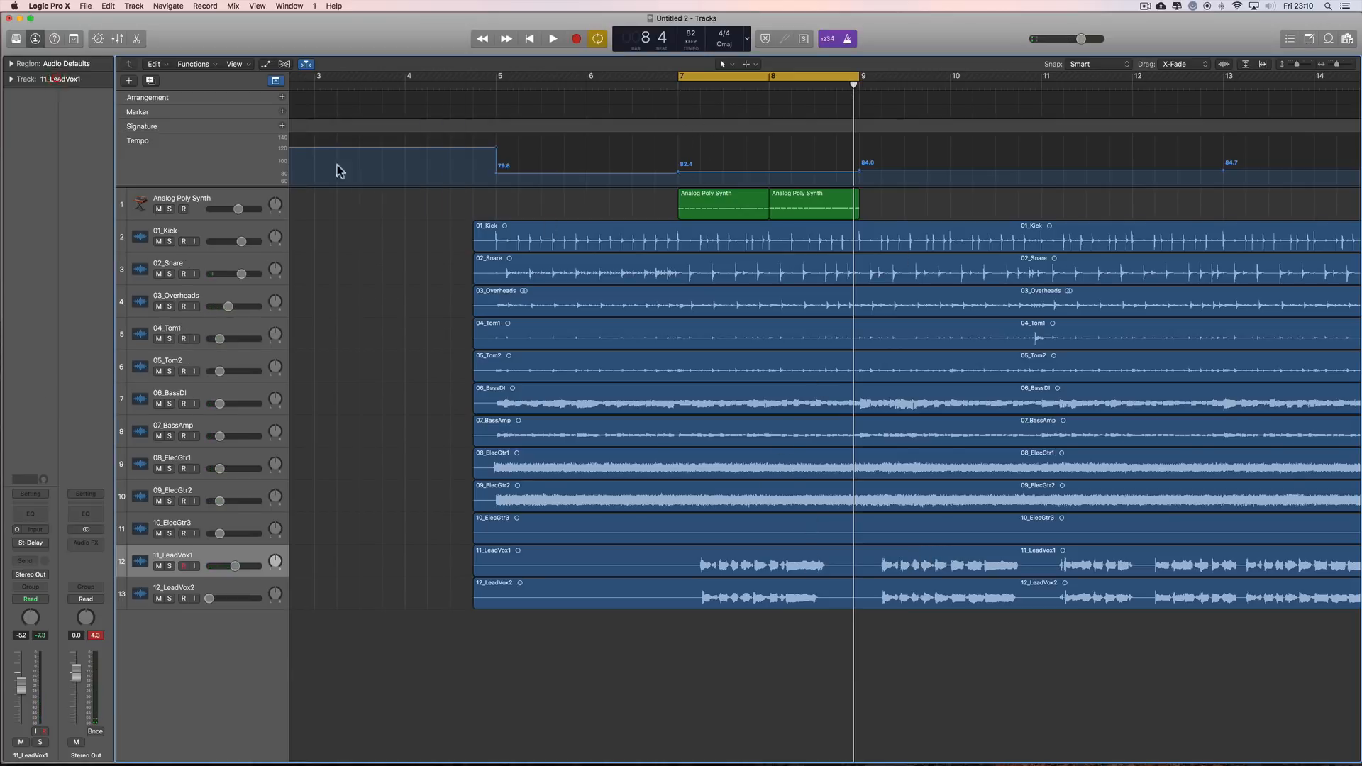
Step: Switch to the Untitled 1 project's Tracks window and view the Smart Tempo mode options without changing the mode
{"action": "left_click_drag", "start_coordinate": [1336, 65], "coordinate": [1331, 65]}
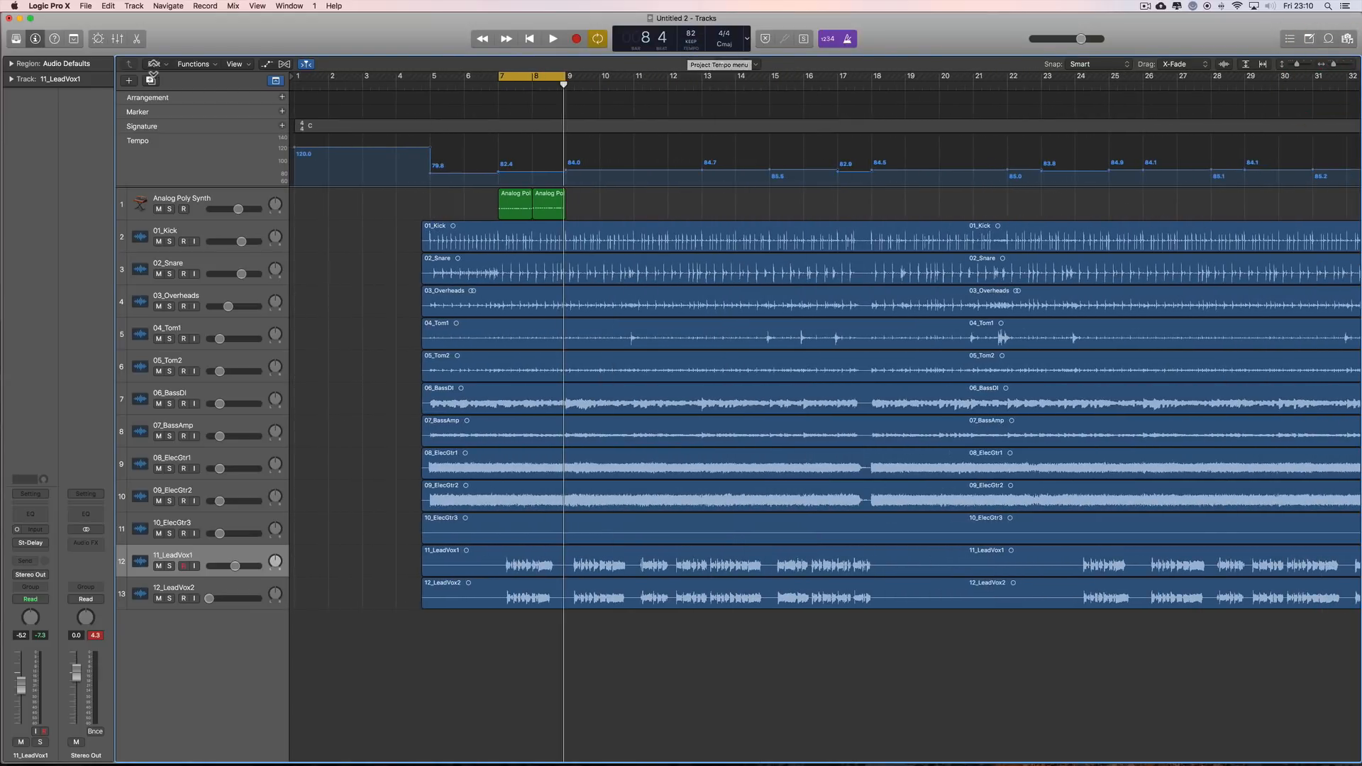
{"action": "left_click", "coordinate": [290, 6]}
{"action": "left_click", "coordinate": [336, 360]}
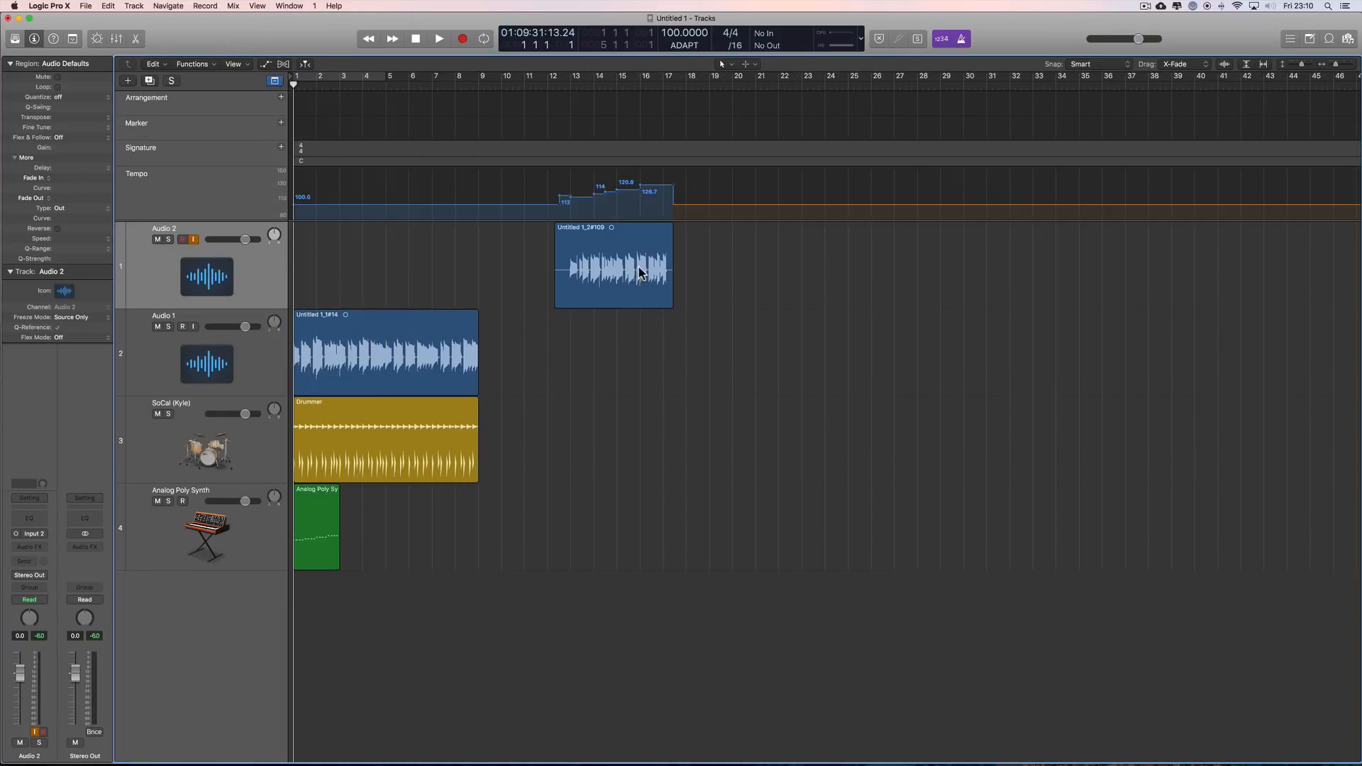
{"action": "left_click", "coordinate": [685, 45]}
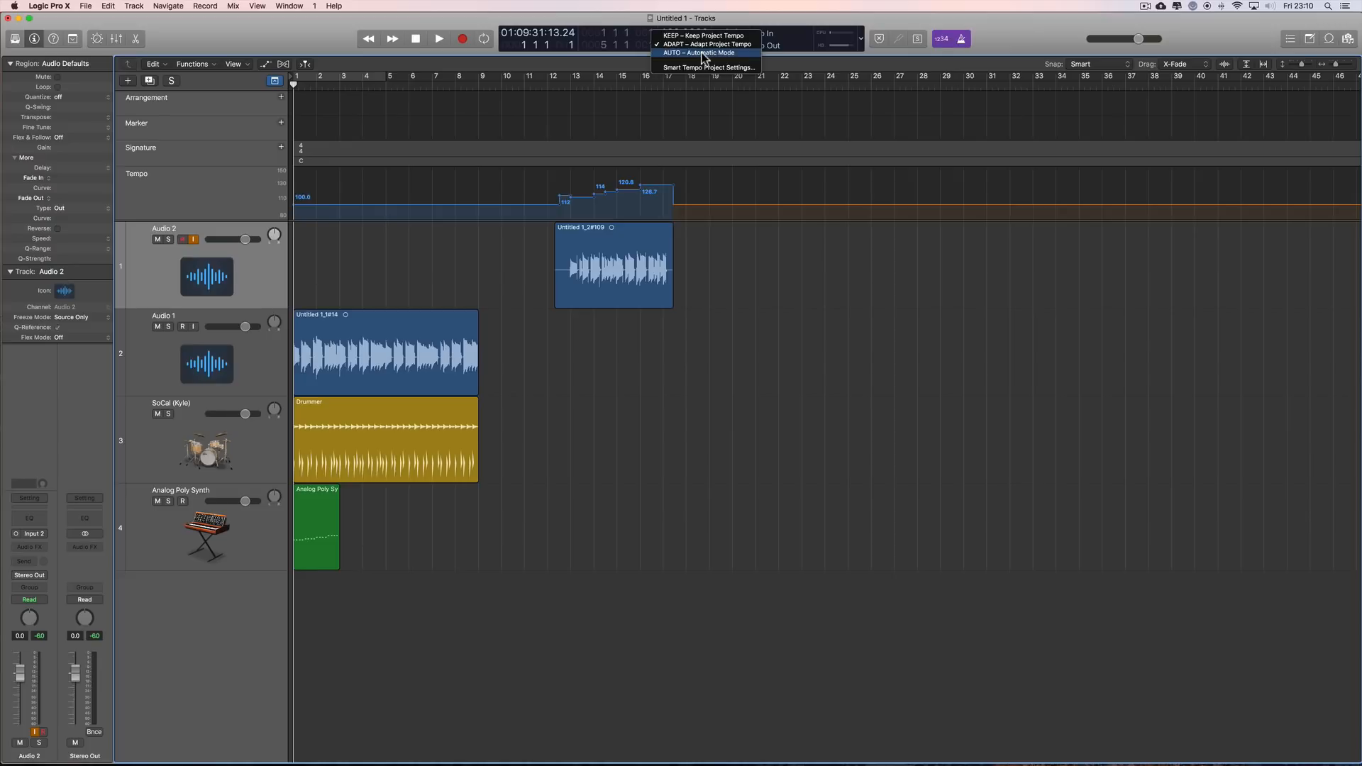
{"action": "left_click", "coordinate": [1043, 30]}
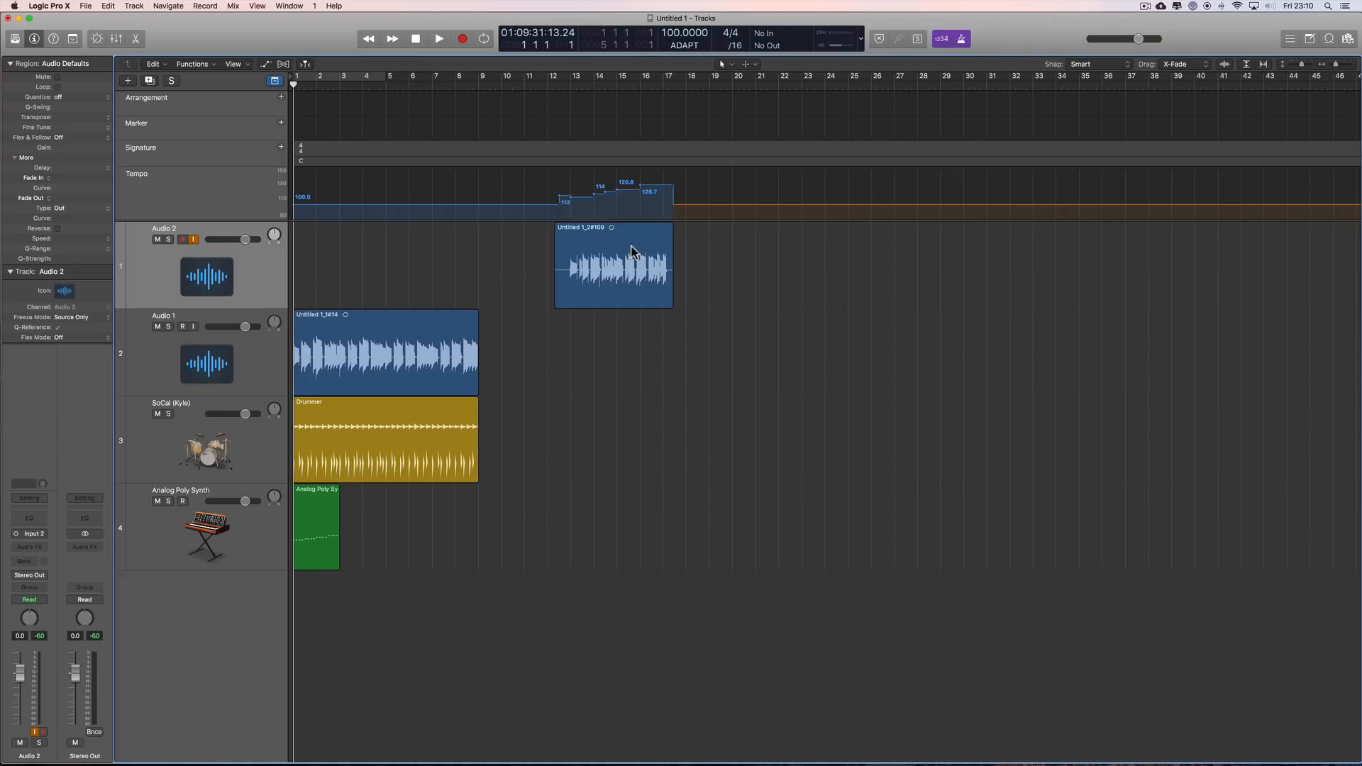
Step: Try moving the Audio 2 region to about bar 29 in ADAPT mode, and undo the move
{"action": "left_click_drag", "start_coordinate": [603, 230], "coordinate": [995, 232]}
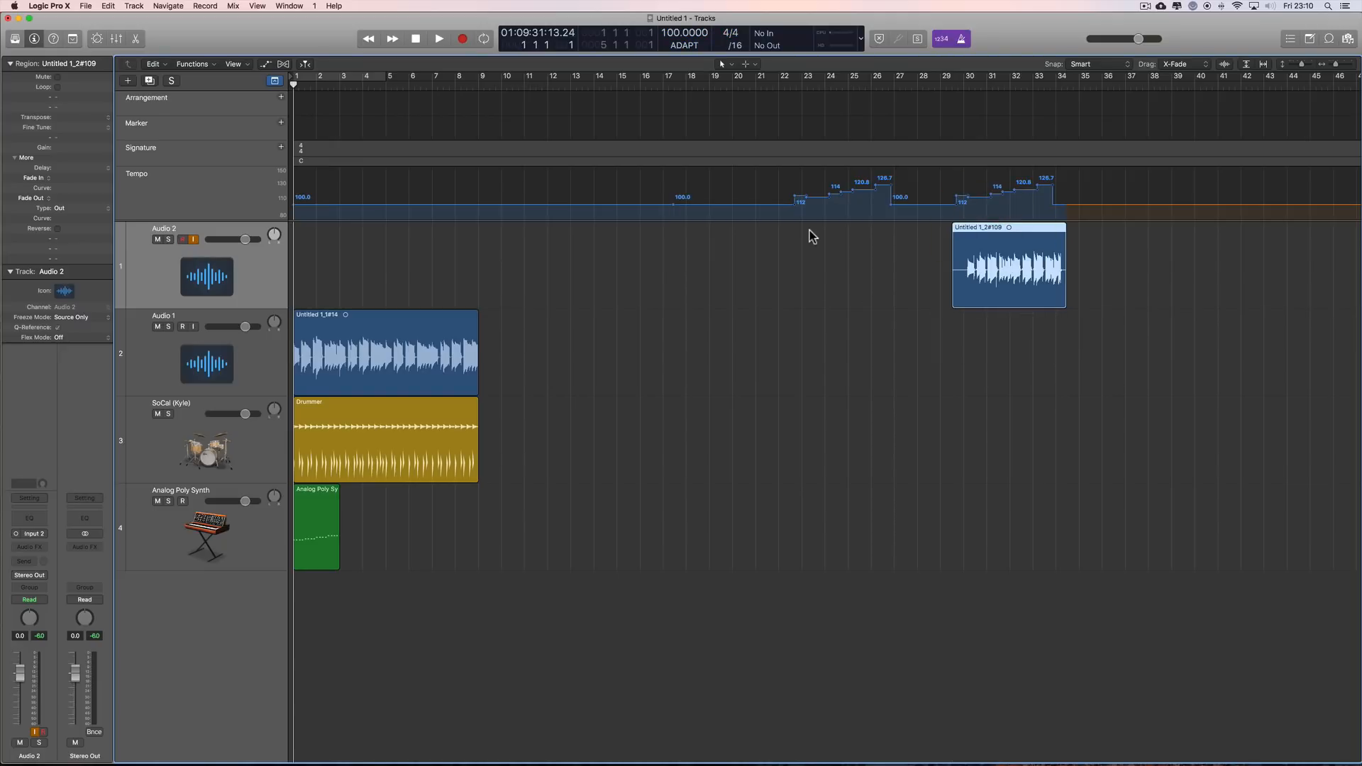
{"action": "key", "text": "super+z"}
{"action": "key", "text": "super+z"}
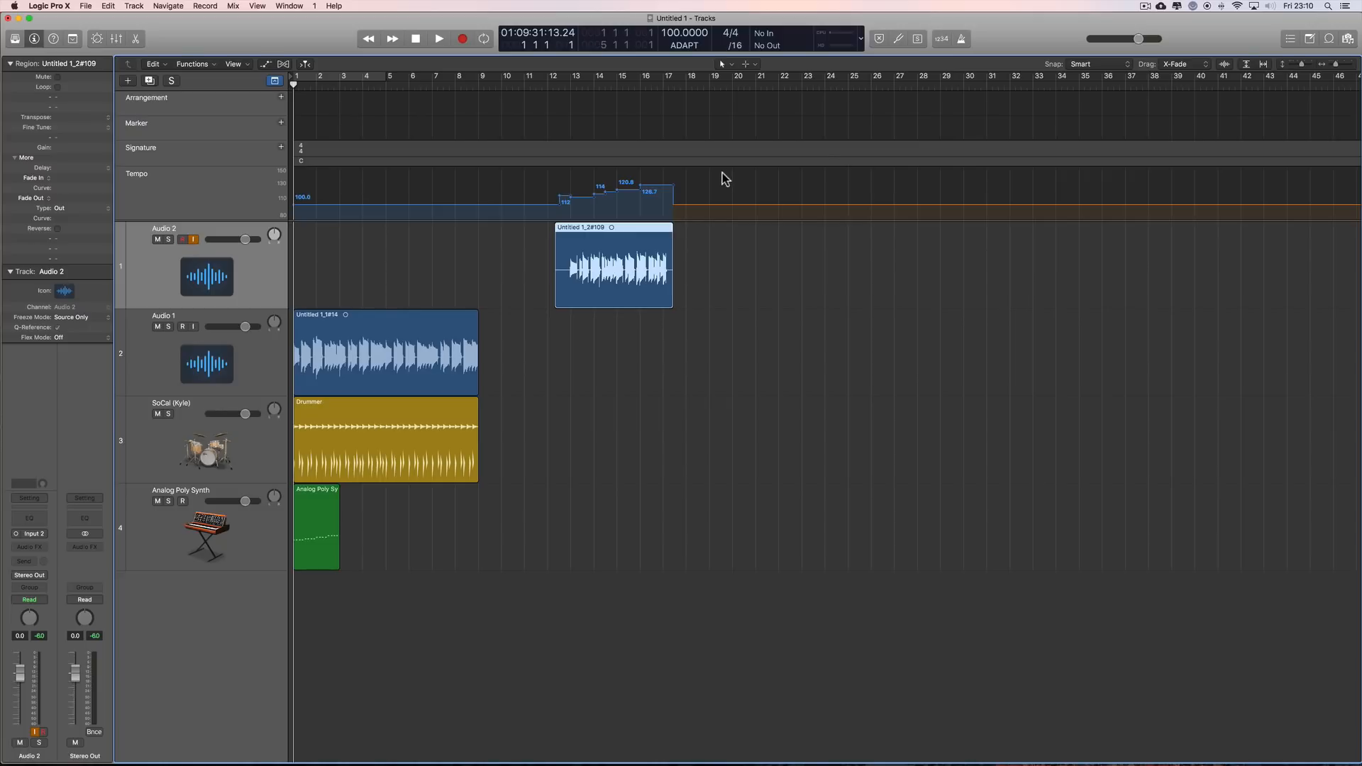
Step: Set the project tempo mode to KEEP, try the Audio 2 region at about bar 23, and undo the move
{"action": "left_click", "coordinate": [683, 46]}
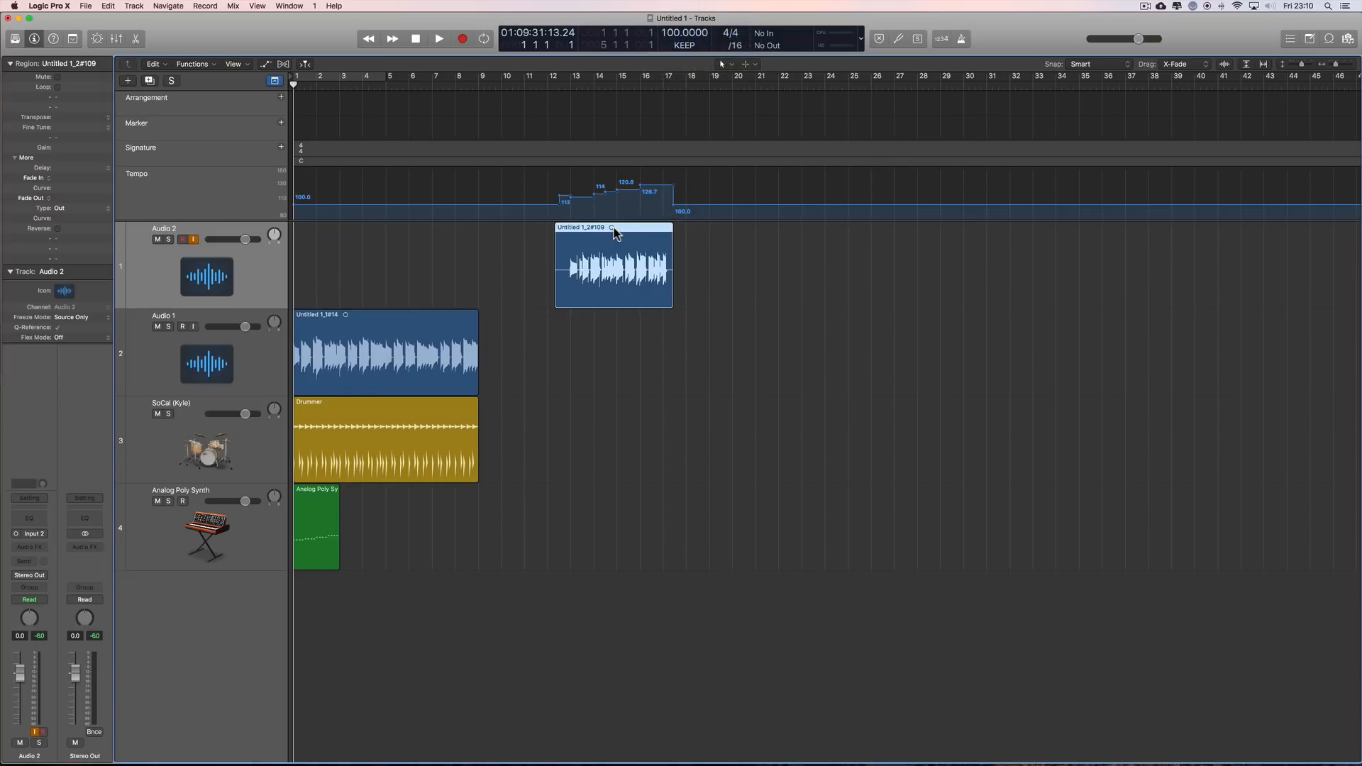
{"action": "left_click_drag", "start_coordinate": [612, 228], "coordinate": [883, 231]}
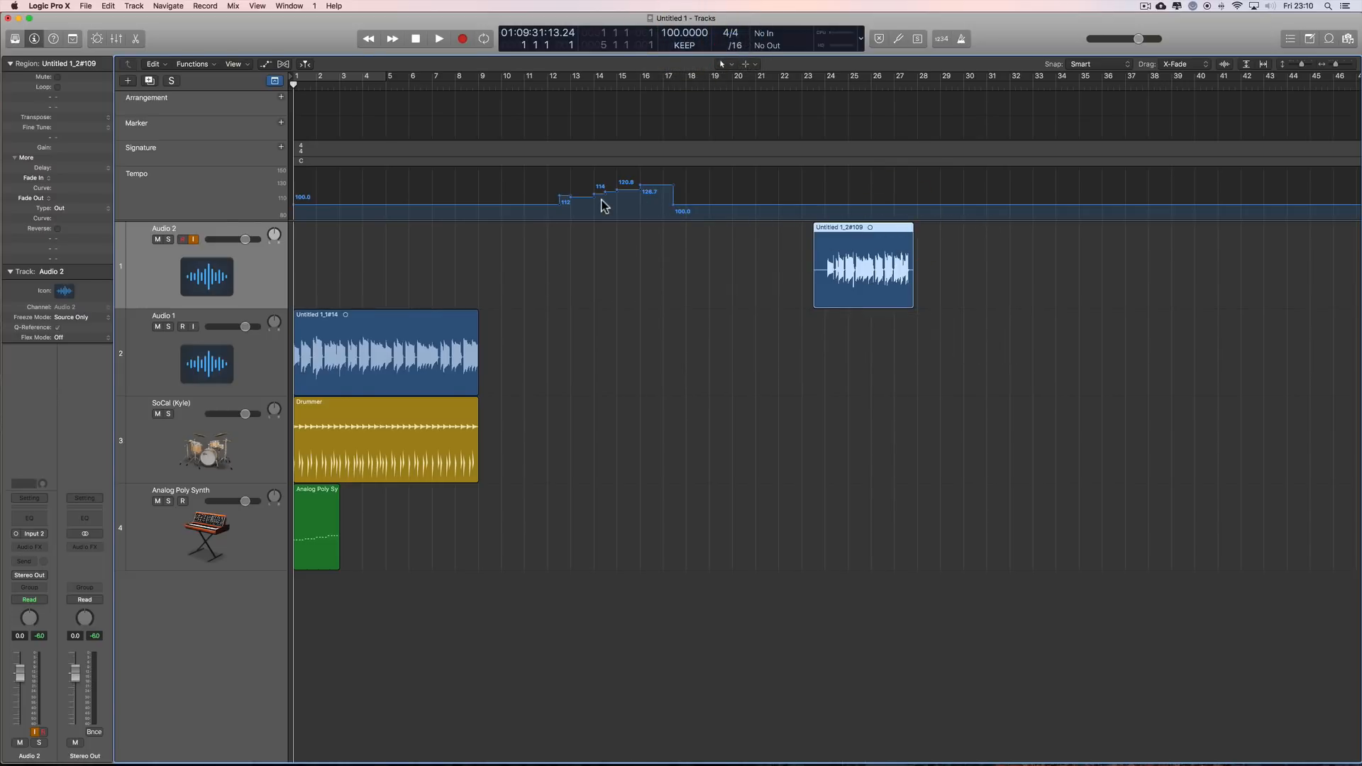
{"action": "key", "text": "super+z"}
Step: Try the Audio 1 region under the tempo changes from about bar 11, and return it to bar 1
{"action": "left_click_drag", "start_coordinate": [413, 332], "coordinate": [642, 334]}
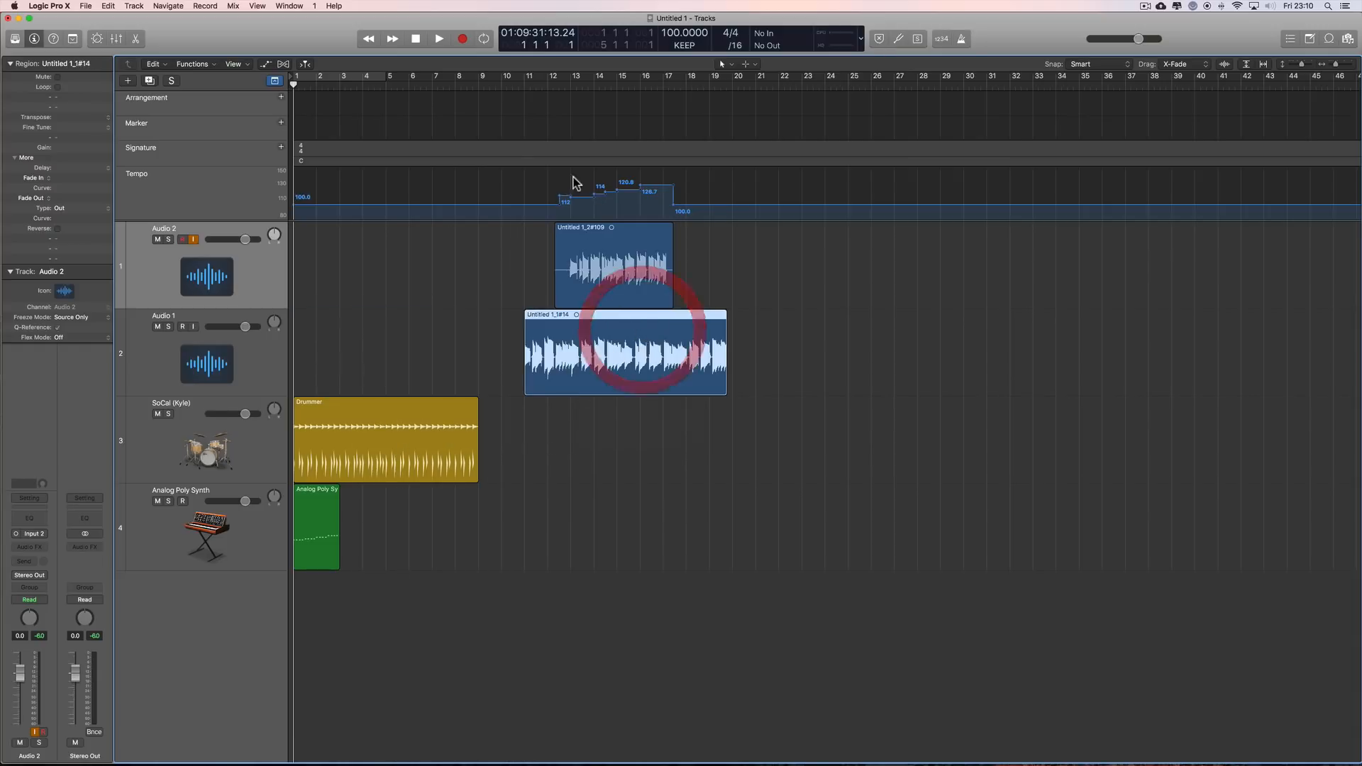
{"action": "left_click", "coordinate": [608, 249]}
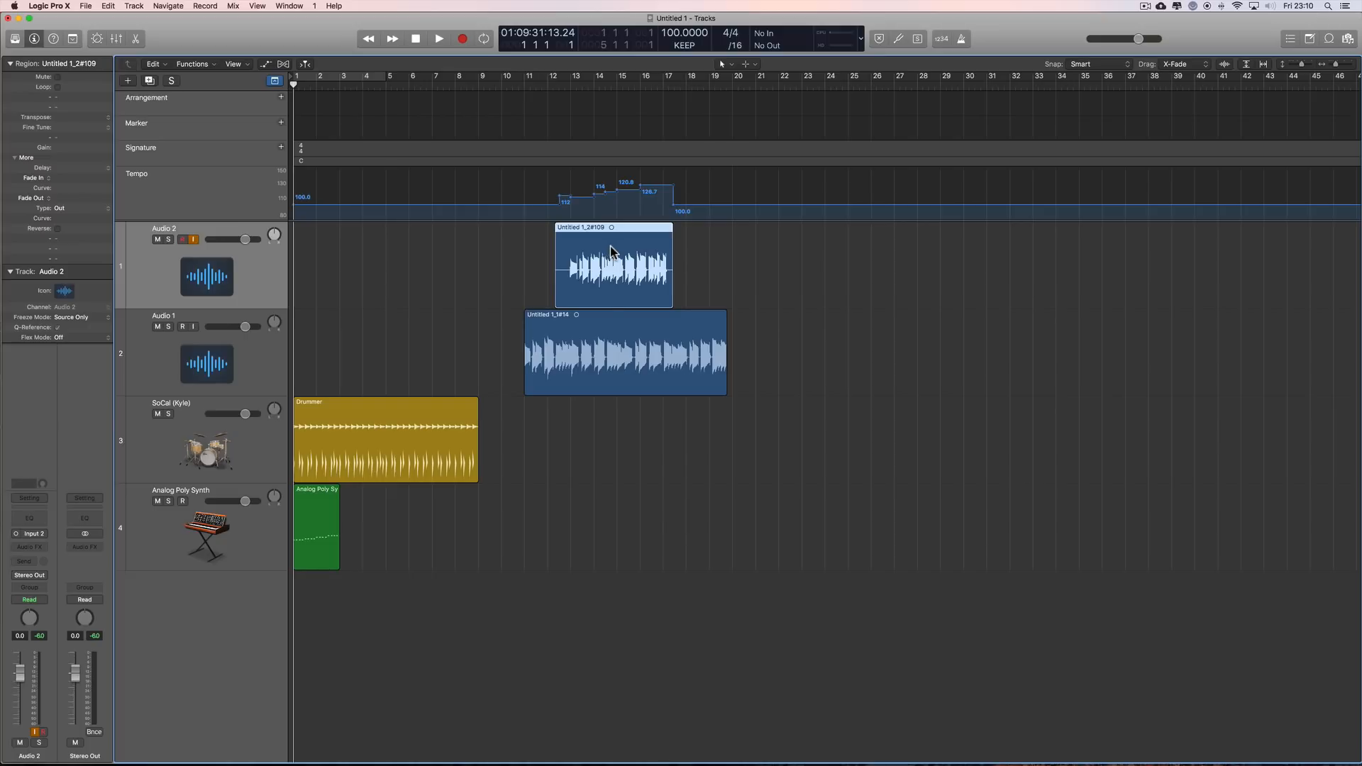
{"action": "left_click", "coordinate": [658, 351]}
{"action": "key", "text": "semicolon"}
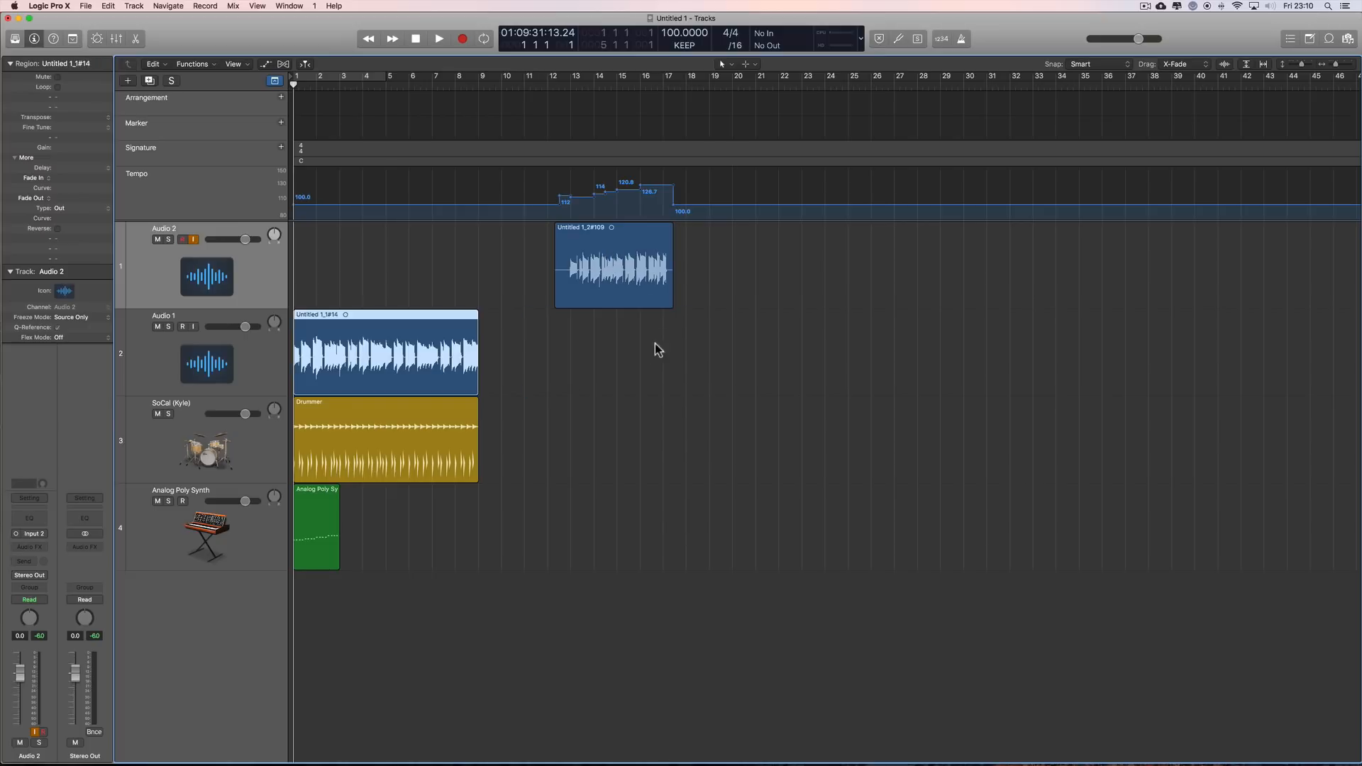
Step: Try the Audio 2 region in the constant-tempo section at about bar 3, and undo the move
{"action": "left_click", "coordinate": [587, 277]}
{"action": "left_click_drag", "start_coordinate": [587, 277], "coordinate": [421, 282]}
{"action": "left_click", "coordinate": [384, 366]}
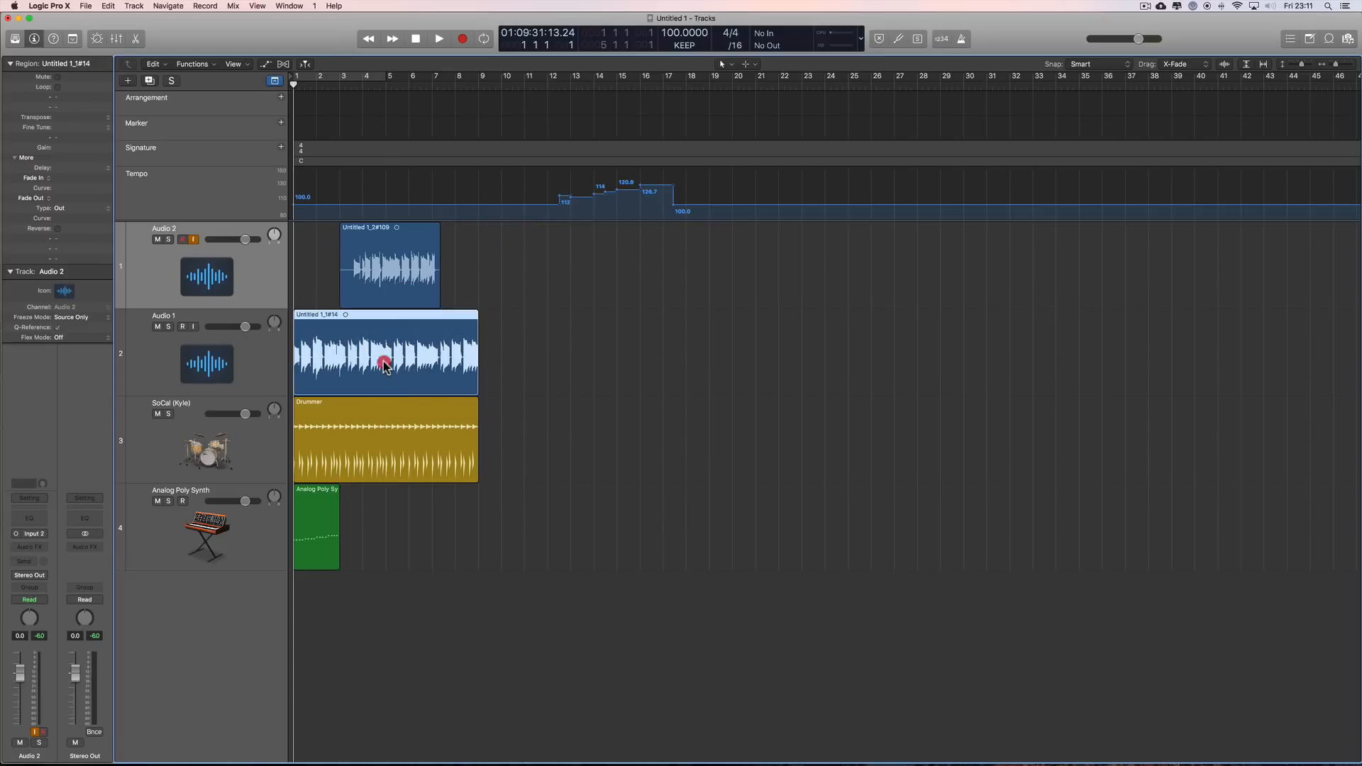
{"action": "key", "text": "super+z"}
Step: Move the Audio 1 region beneath the Audio 2 region, starting at about bar 11
{"action": "left_click", "coordinate": [384, 365]}
{"action": "left_click_drag", "start_coordinate": [383, 366], "coordinate": [648, 357]}
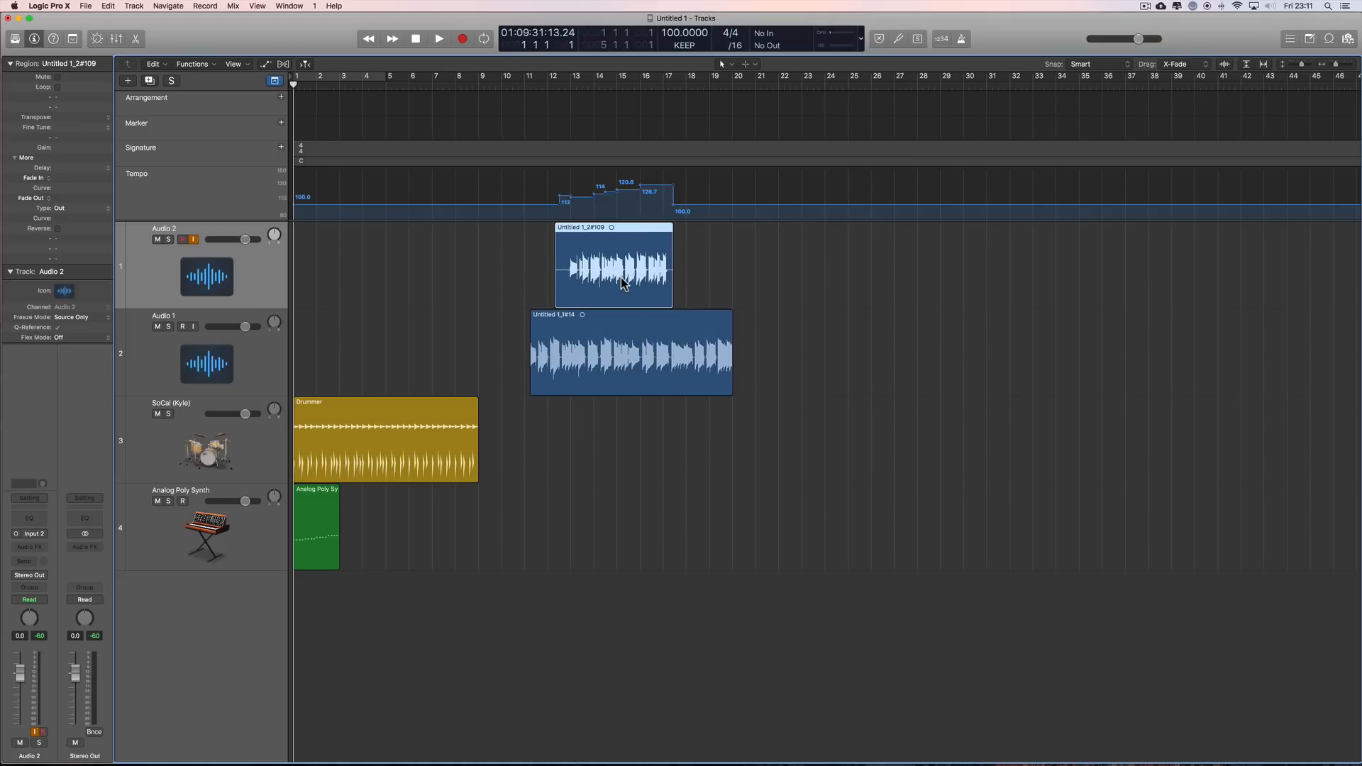
Step: Undo the last move of the Audio 1 region and set the project tempo mode to ADAPT
{"action": "key", "text": "super+z"}
{"action": "left_click", "coordinate": [684, 45]}
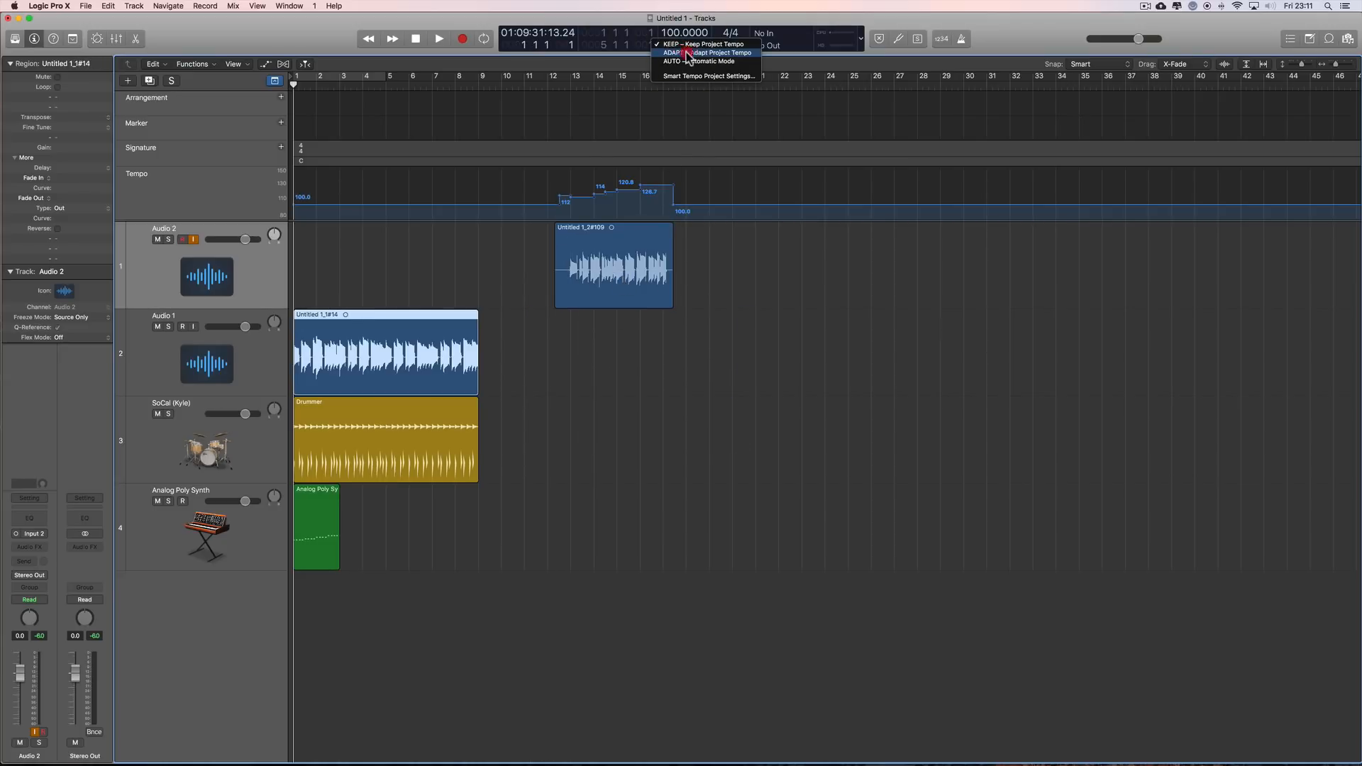
{"action": "left_click", "coordinate": [685, 57]}
Step: Try the Audio 2 region nearer the project start and the Audio 1 region at about bar 11, undoing each move
{"action": "left_click_drag", "start_coordinate": [578, 243], "coordinate": [386, 247]}
{"action": "key", "text": "super+z"}
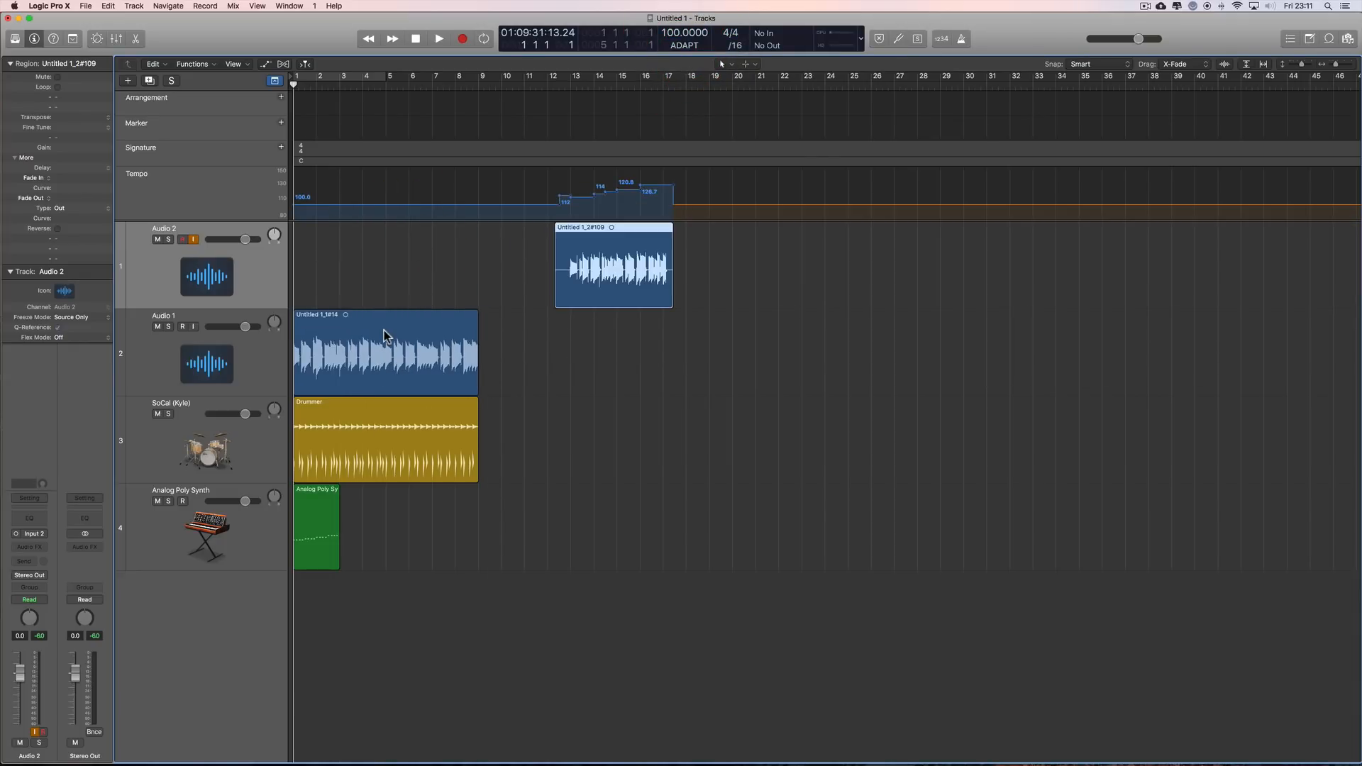
{"action": "left_click_drag", "start_coordinate": [387, 347], "coordinate": [613, 347]}
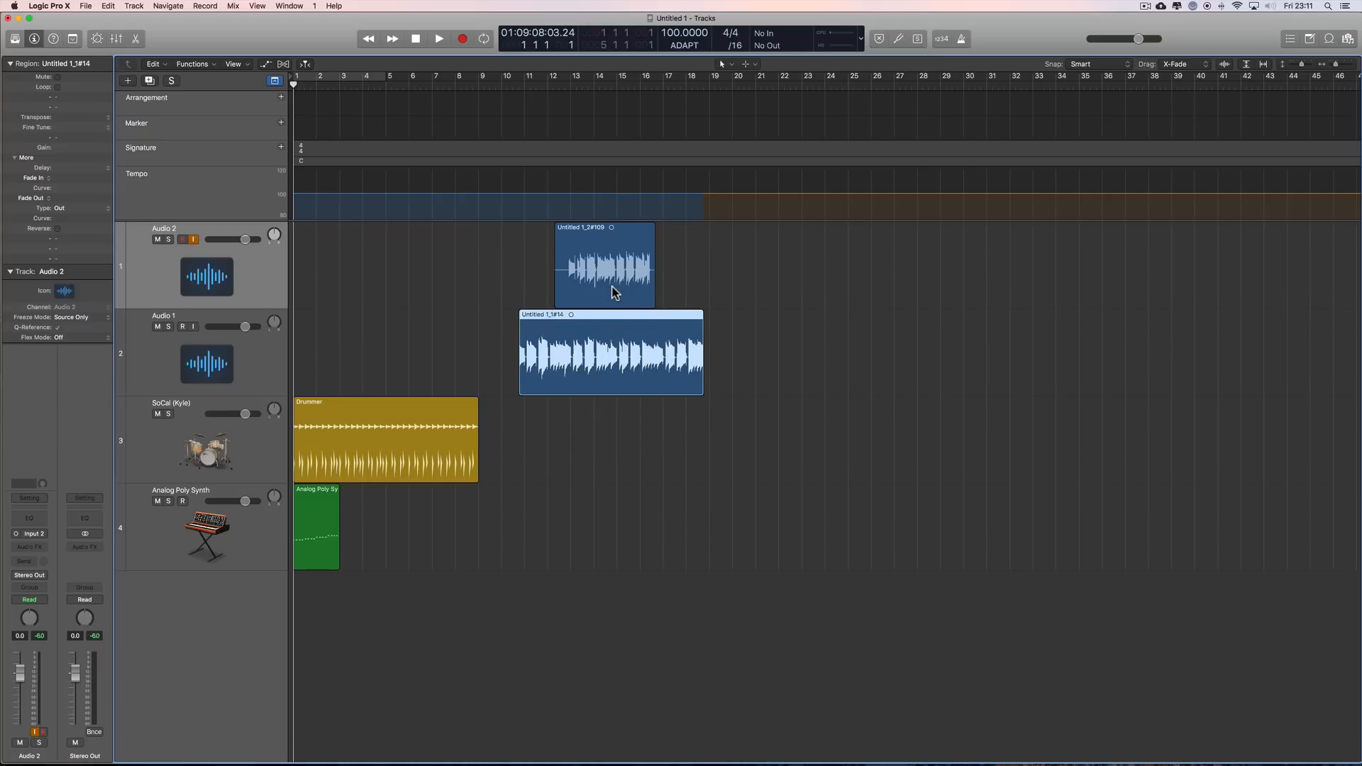
{"action": "key", "text": "super+z"}
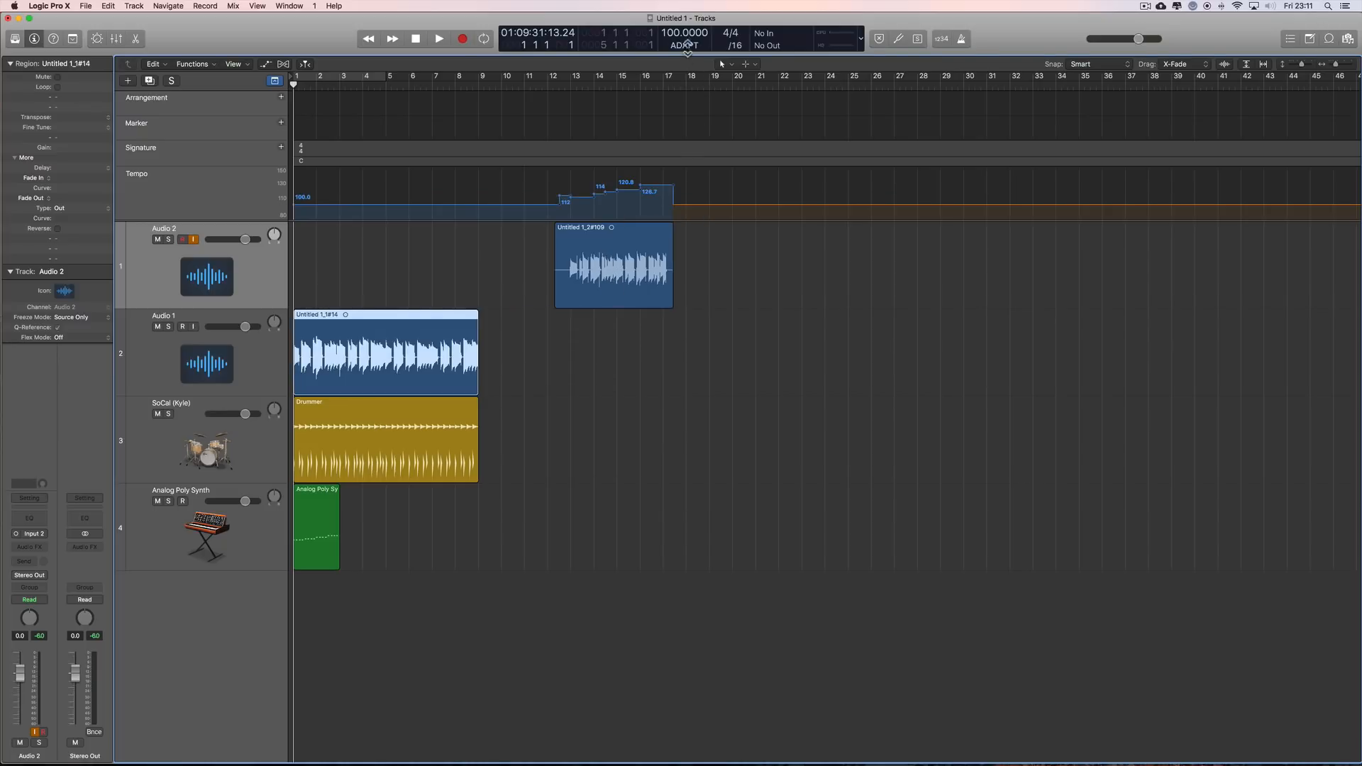
Step: Try the Audio 2 region farther along at about bars 20 and 26, and return it to about bar 12
{"action": "left_click_drag", "start_coordinate": [625, 228], "coordinate": [953, 236]}
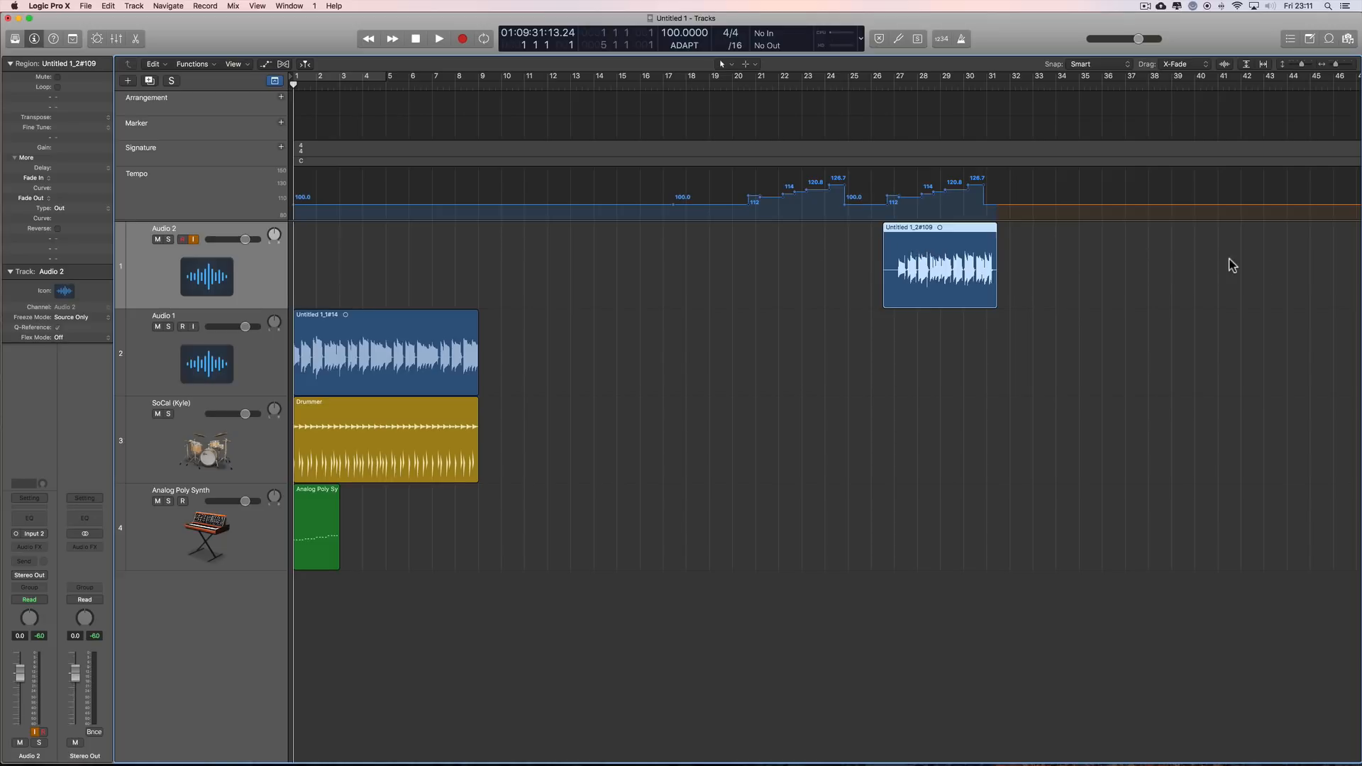
{"action": "key", "text": "super+z"}
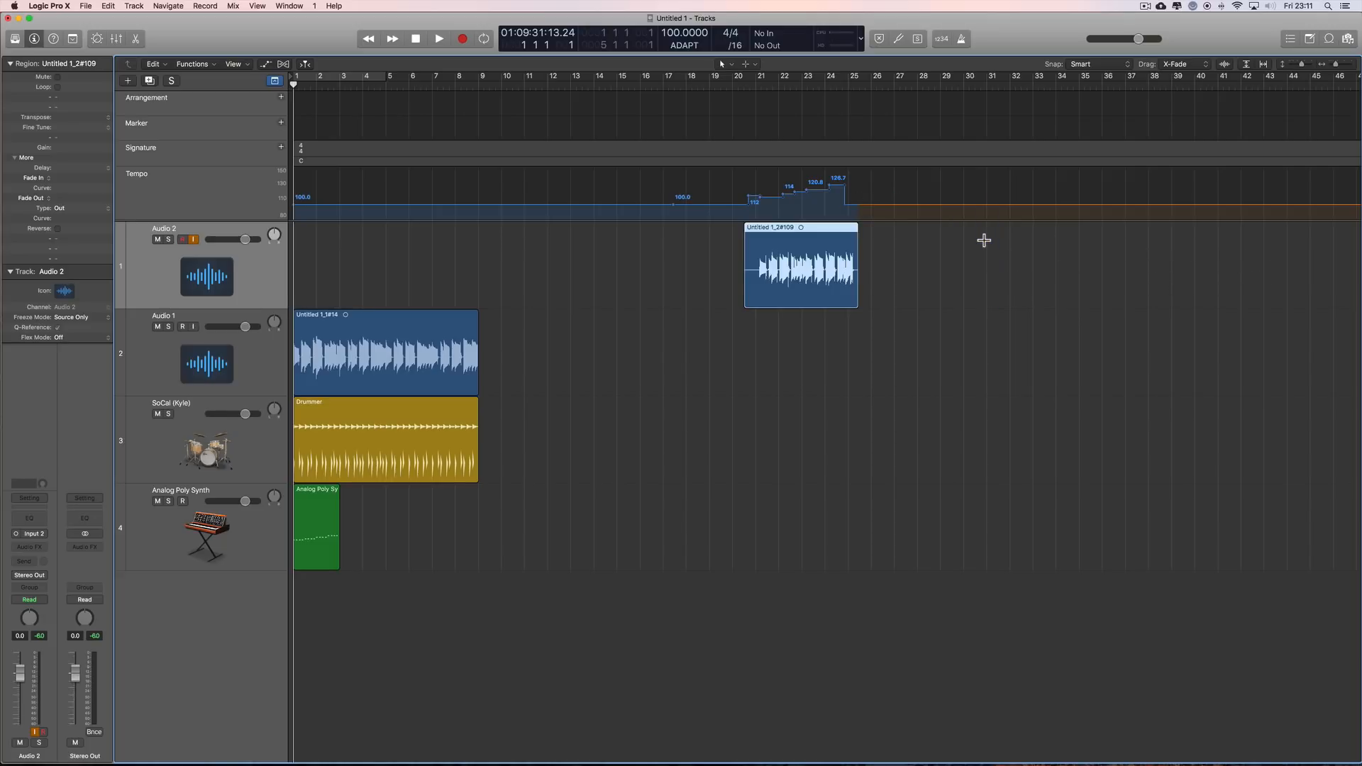
{"action": "left_click_drag", "start_coordinate": [820, 231], "coordinate": [659, 231]}
{"action": "key", "text": "super+z"}
{"action": "key", "text": "super+shift+z"}
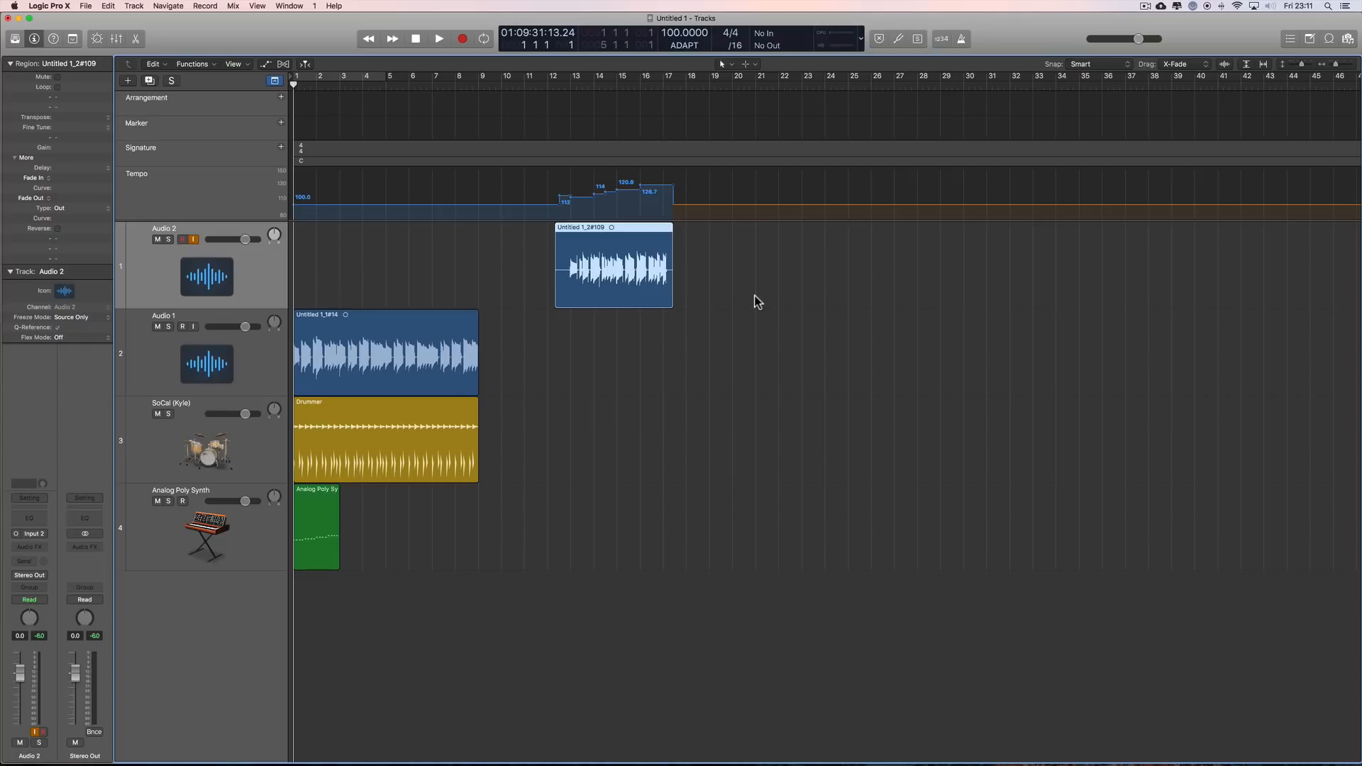
Step: Open the Smart Tempo project settings and move the window clear of the Audio 2 region
{"action": "left_click", "coordinate": [689, 45]}
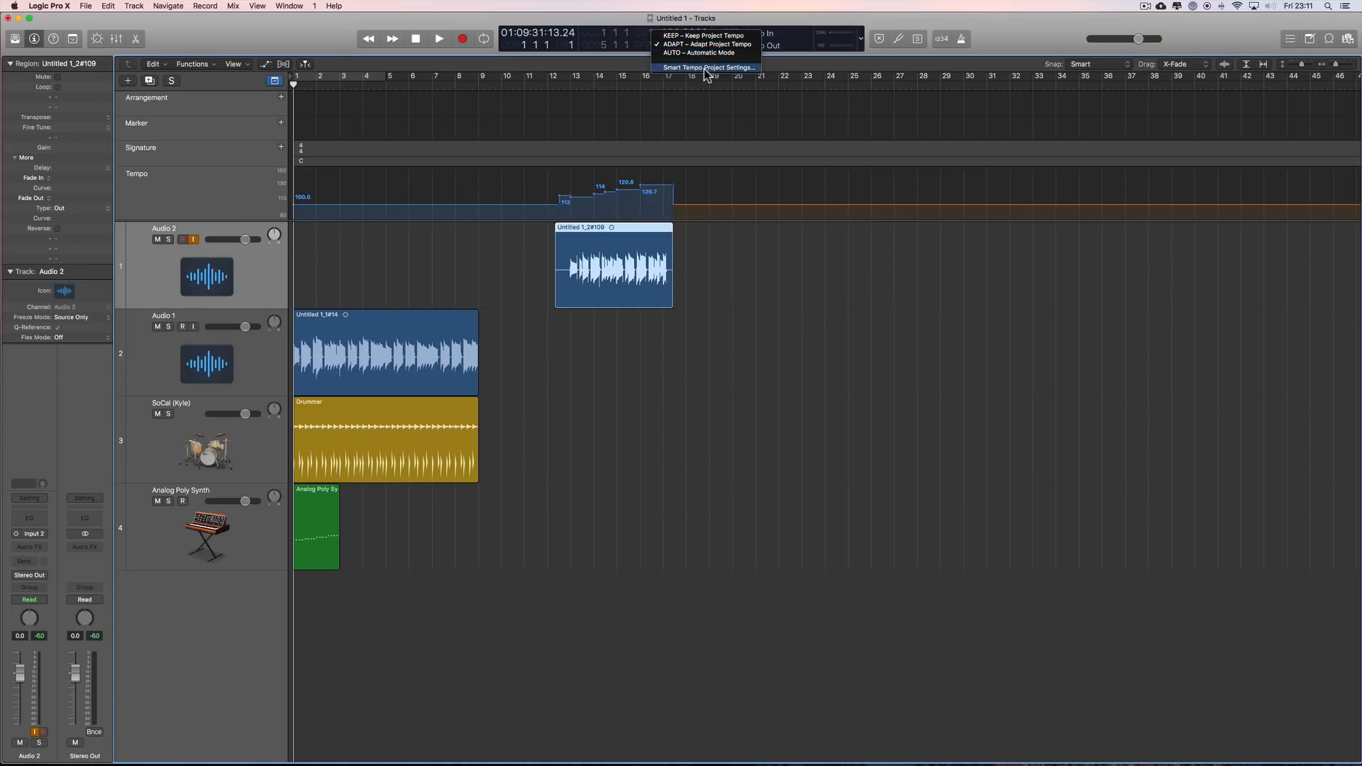
{"action": "left_click", "coordinate": [707, 68]}
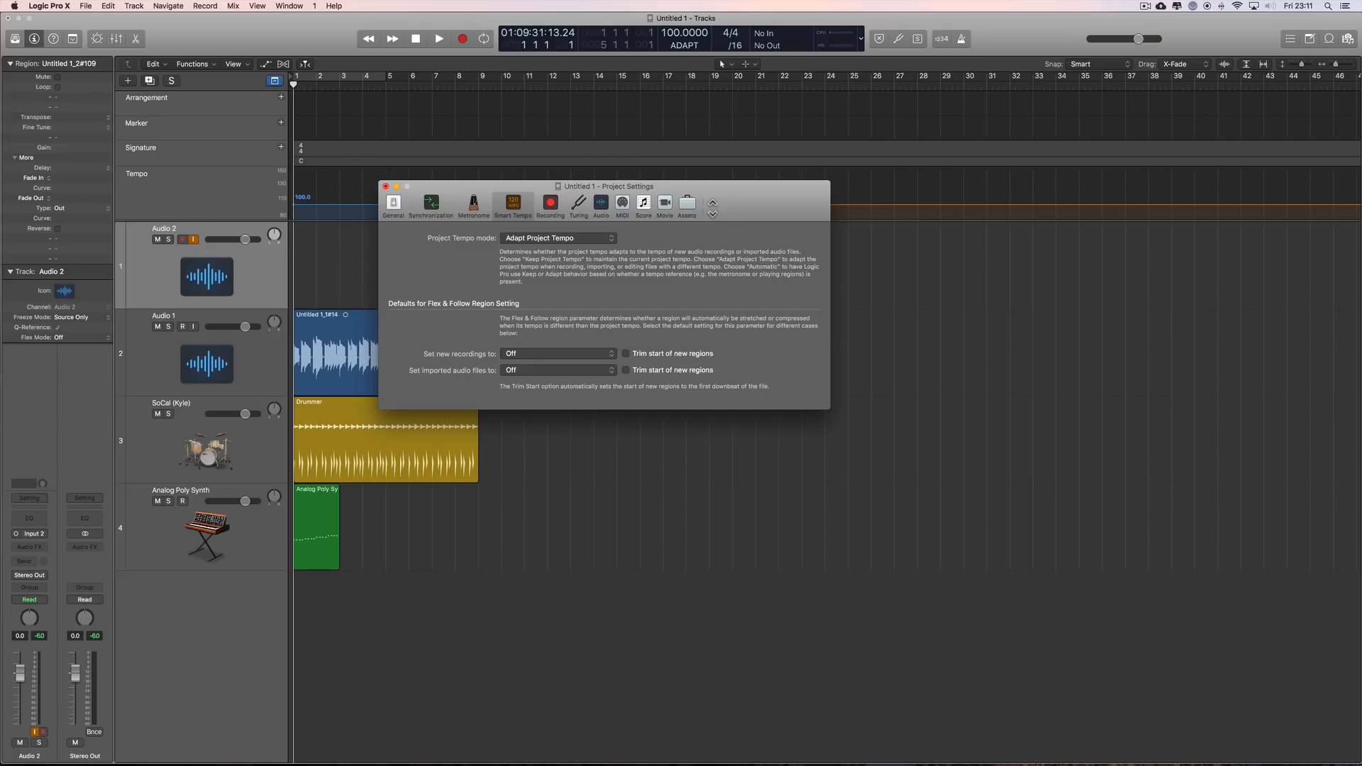
{"action": "left_click_drag", "start_coordinate": [708, 205], "coordinate": [838, 357]}
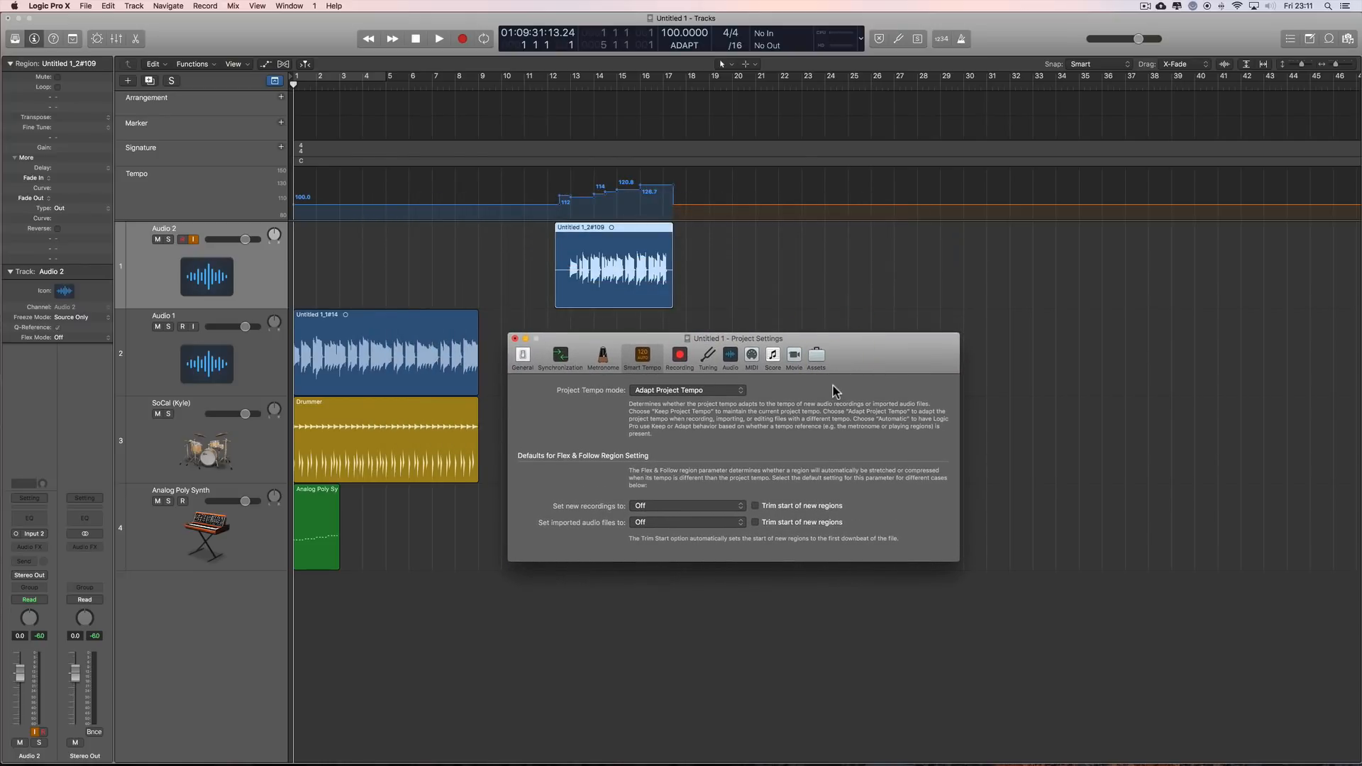
Step: Switch the Project Tempo mode to Keep Project Tempo and back to Adapt Project Tempo, and close the project settings
{"action": "left_click", "coordinate": [720, 388]}
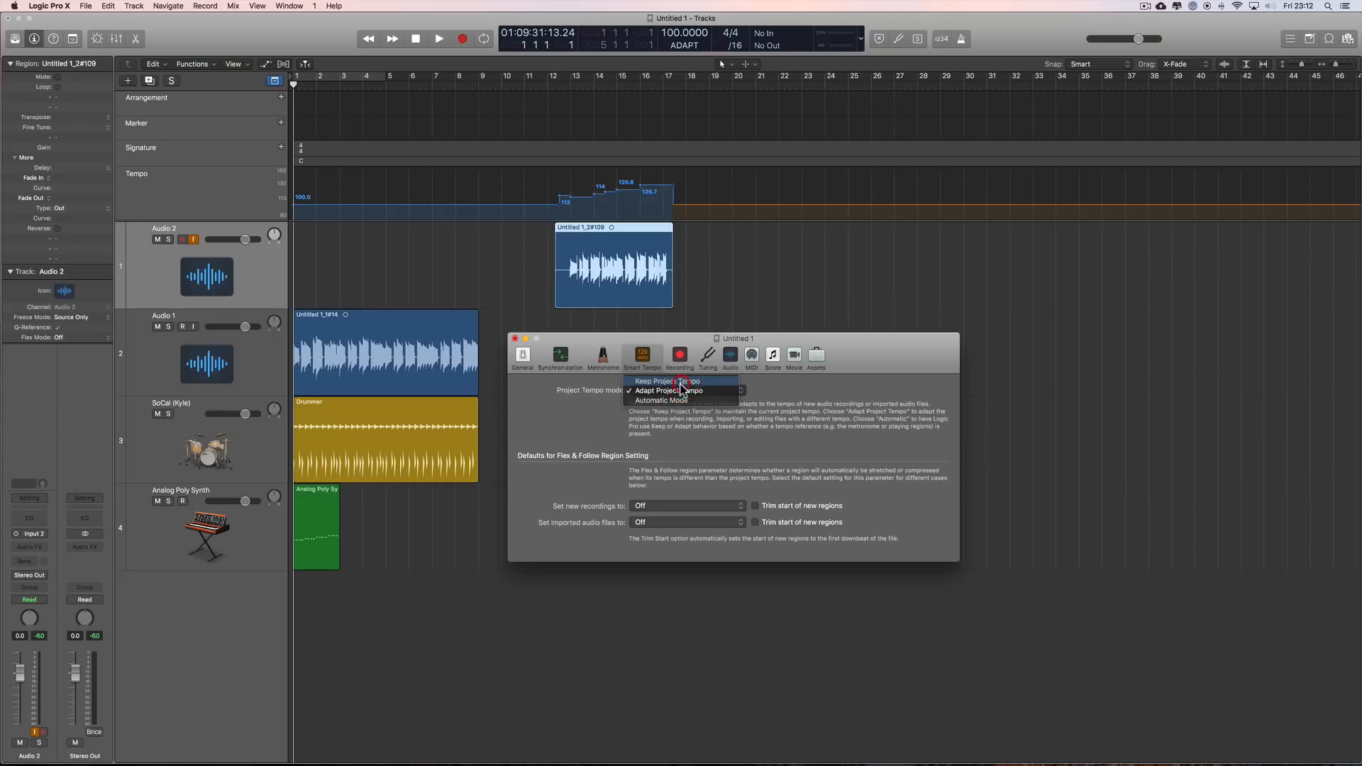
{"action": "left_click", "coordinate": [680, 382]}
{"action": "left_click", "coordinate": [676, 389]}
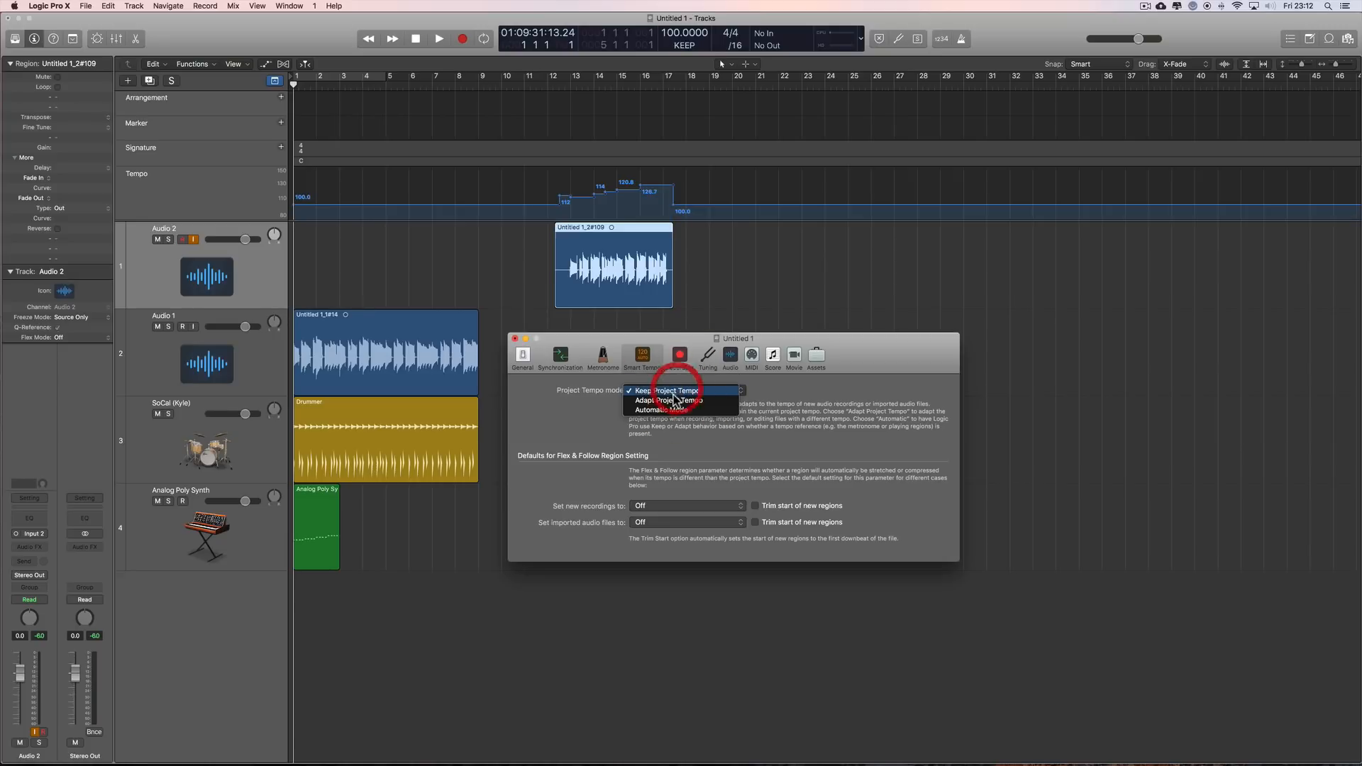
{"action": "left_click", "coordinate": [674, 399]}
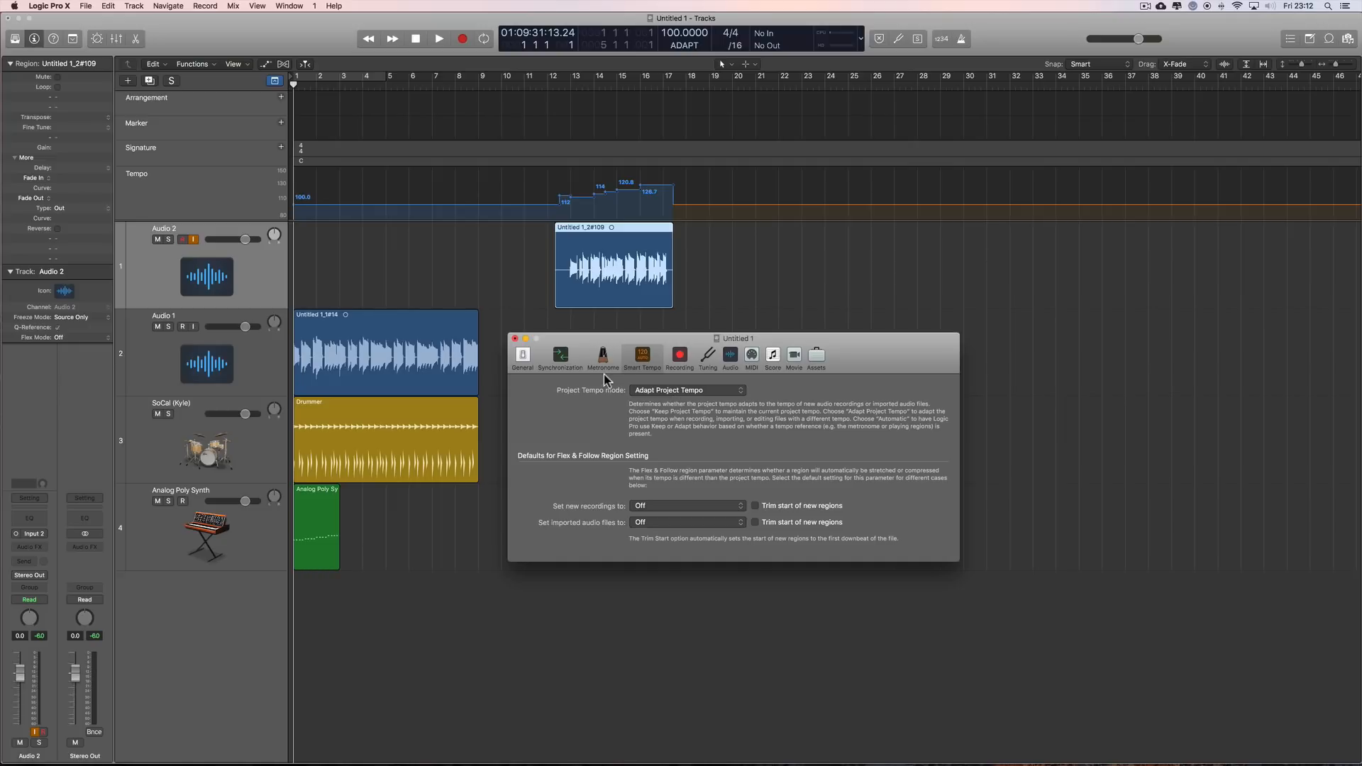
{"action": "left_click", "coordinate": [684, 391]}
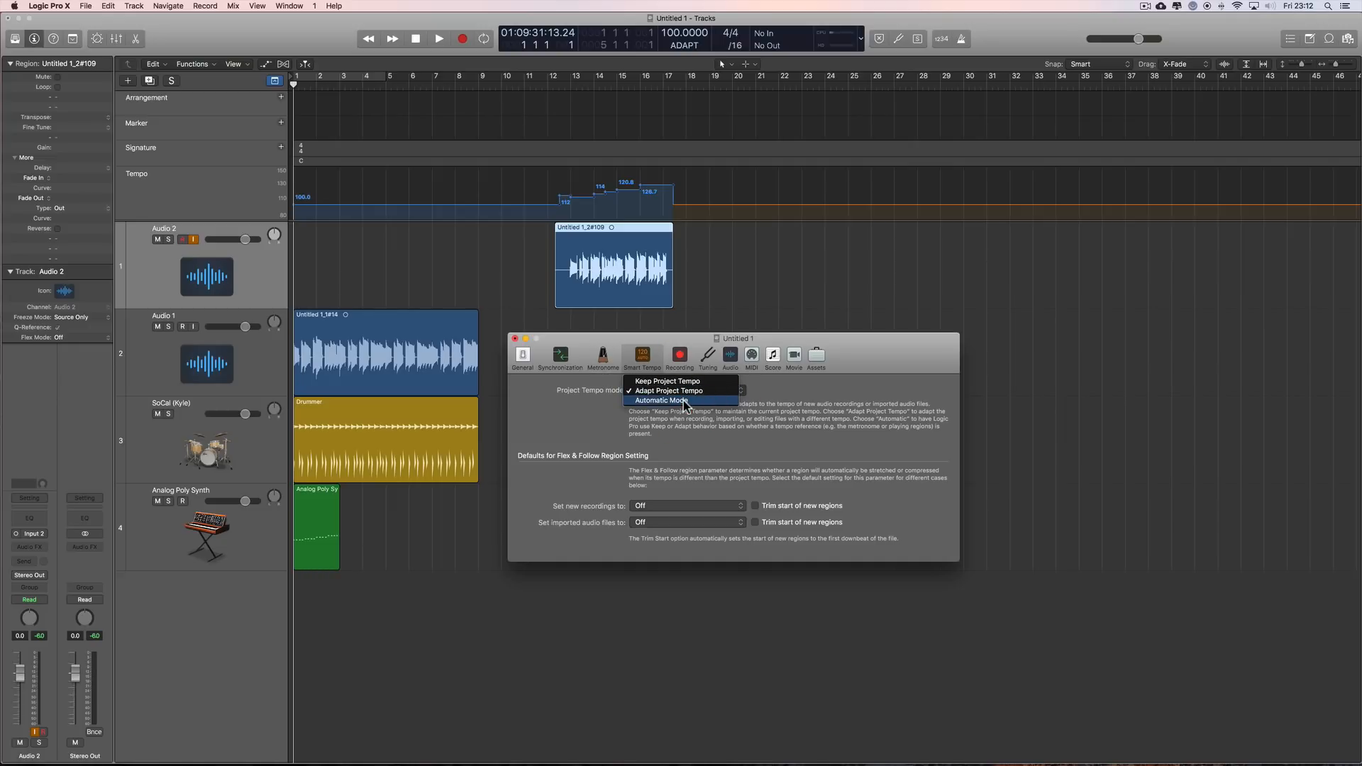
{"action": "left_click", "coordinate": [853, 355]}
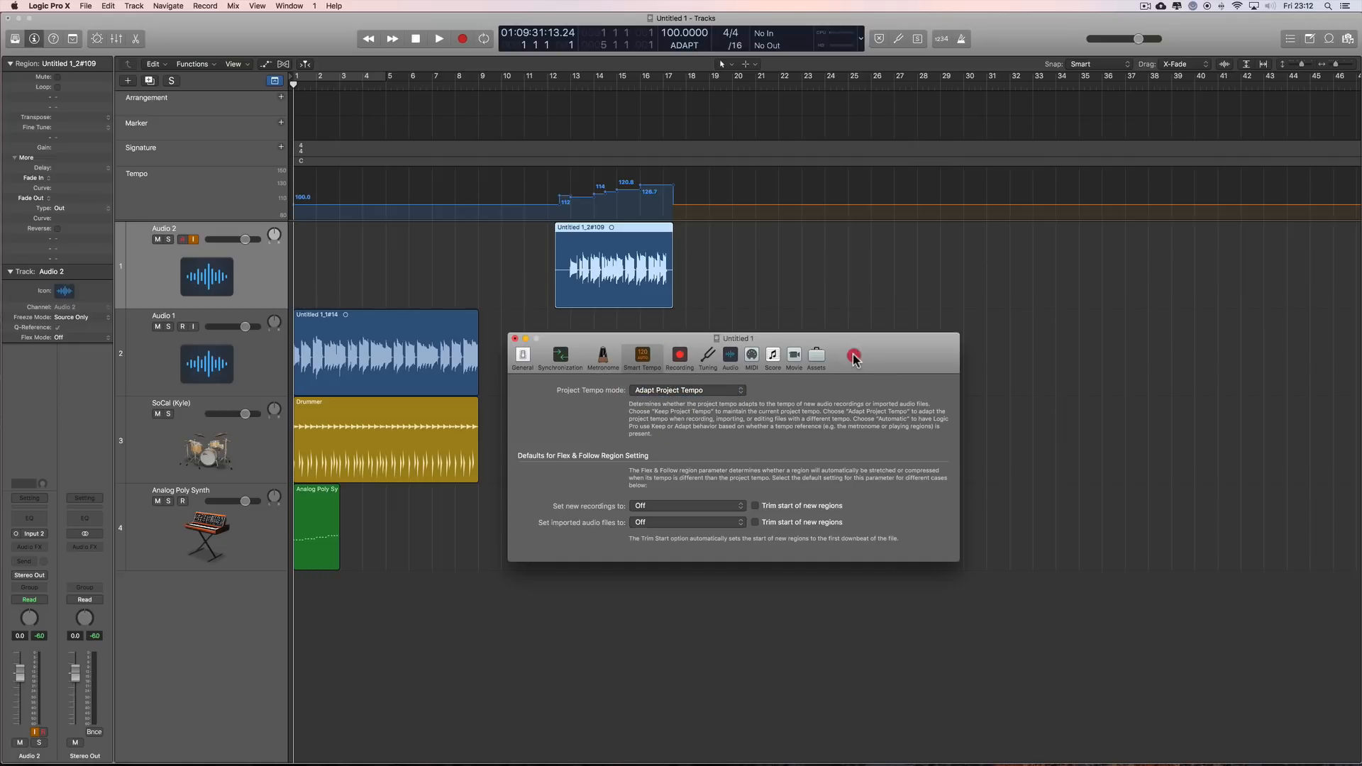
{"action": "left_click", "coordinate": [514, 338]}
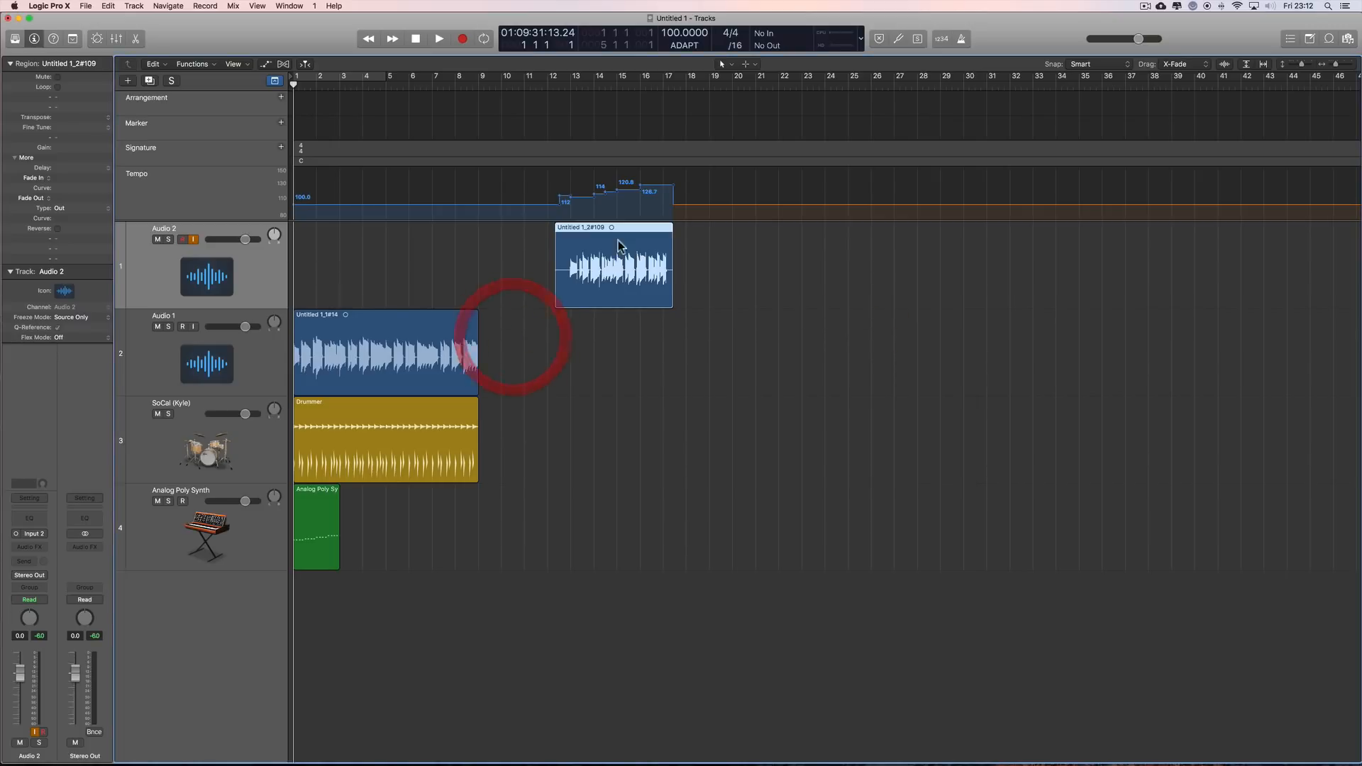
Step: Switch the project tempo mode to KEEP and back to ADAPT directly in the transport display
{"action": "left_click", "coordinate": [684, 45]}
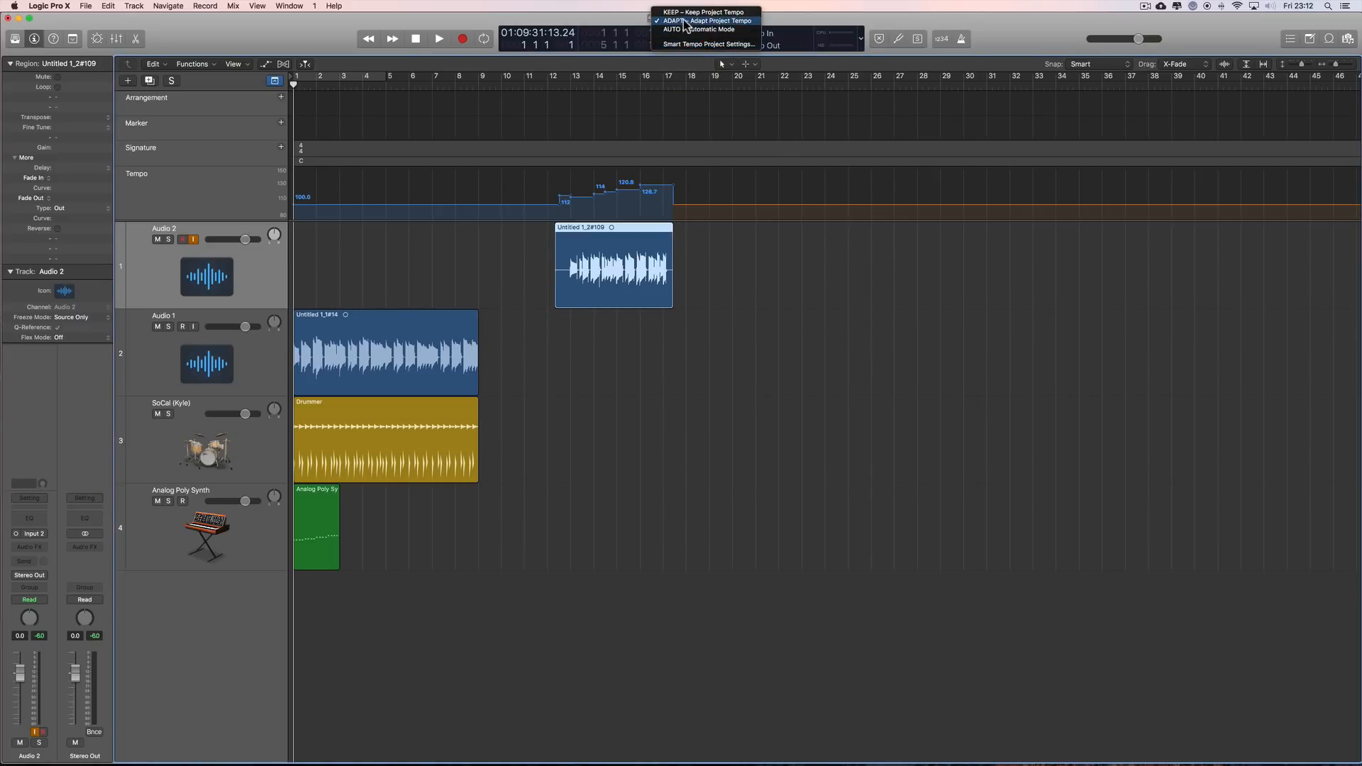
{"action": "left_click", "coordinate": [706, 12]}
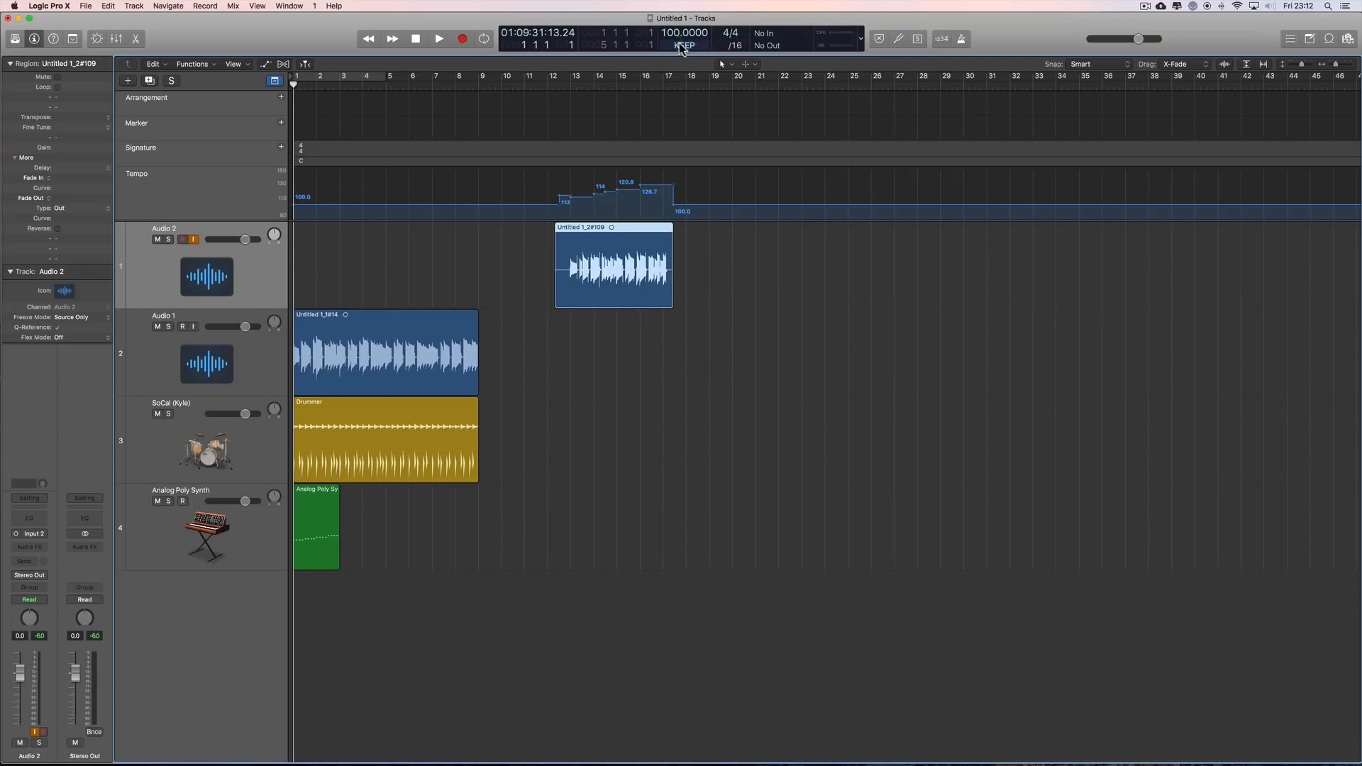
{"action": "left_click", "coordinate": [684, 46]}
{"action": "left_click", "coordinate": [685, 57]}
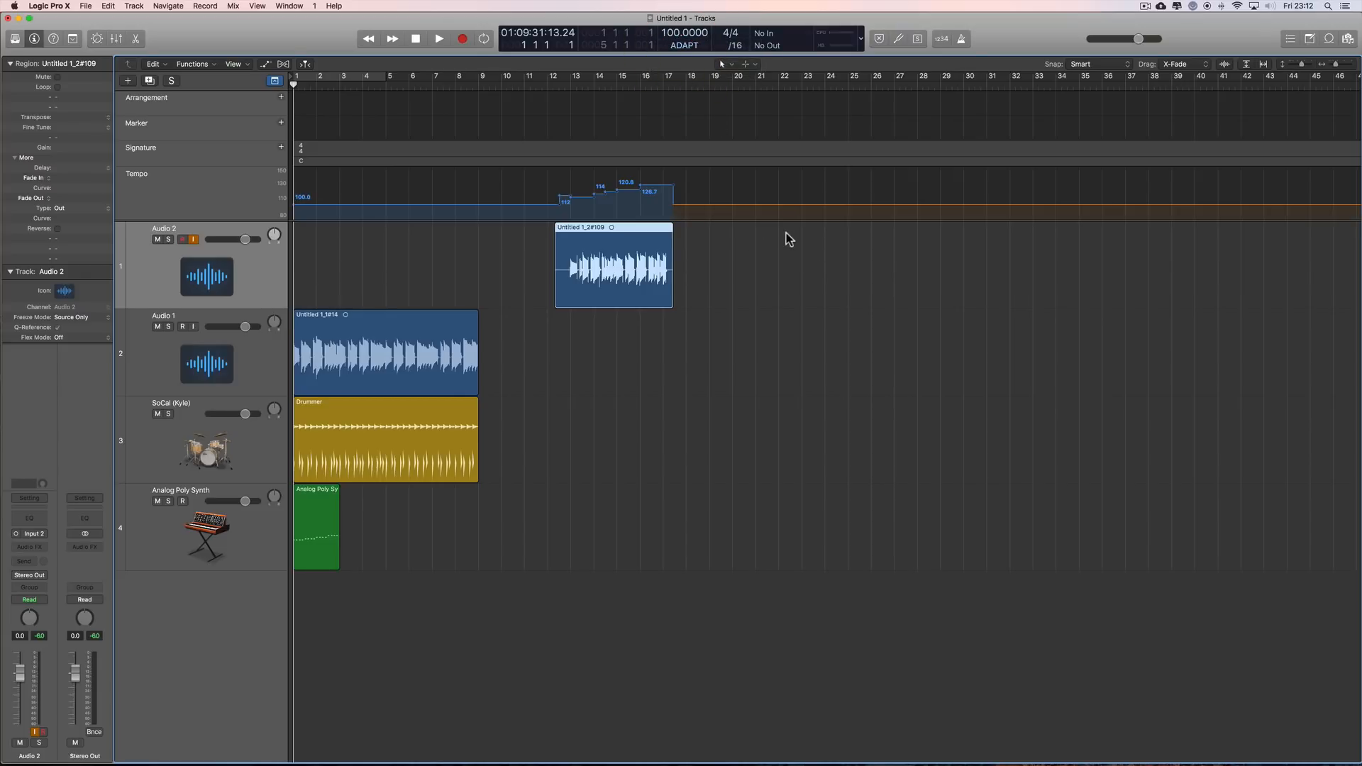
Step: Review the available tempo modes and the Smart Tempo project settings, and close the settings window
{"action": "left_click", "coordinate": [685, 45]}
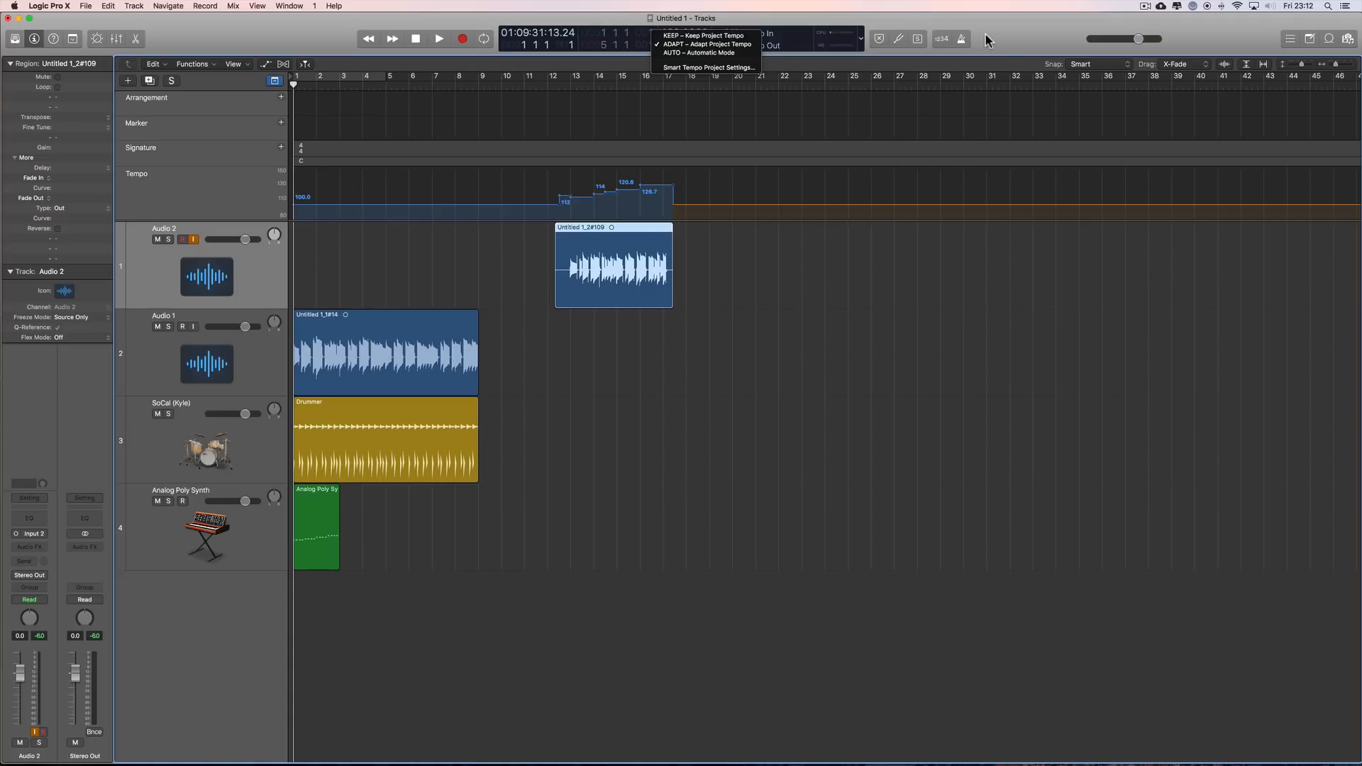
{"action": "left_click", "coordinate": [720, 67]}
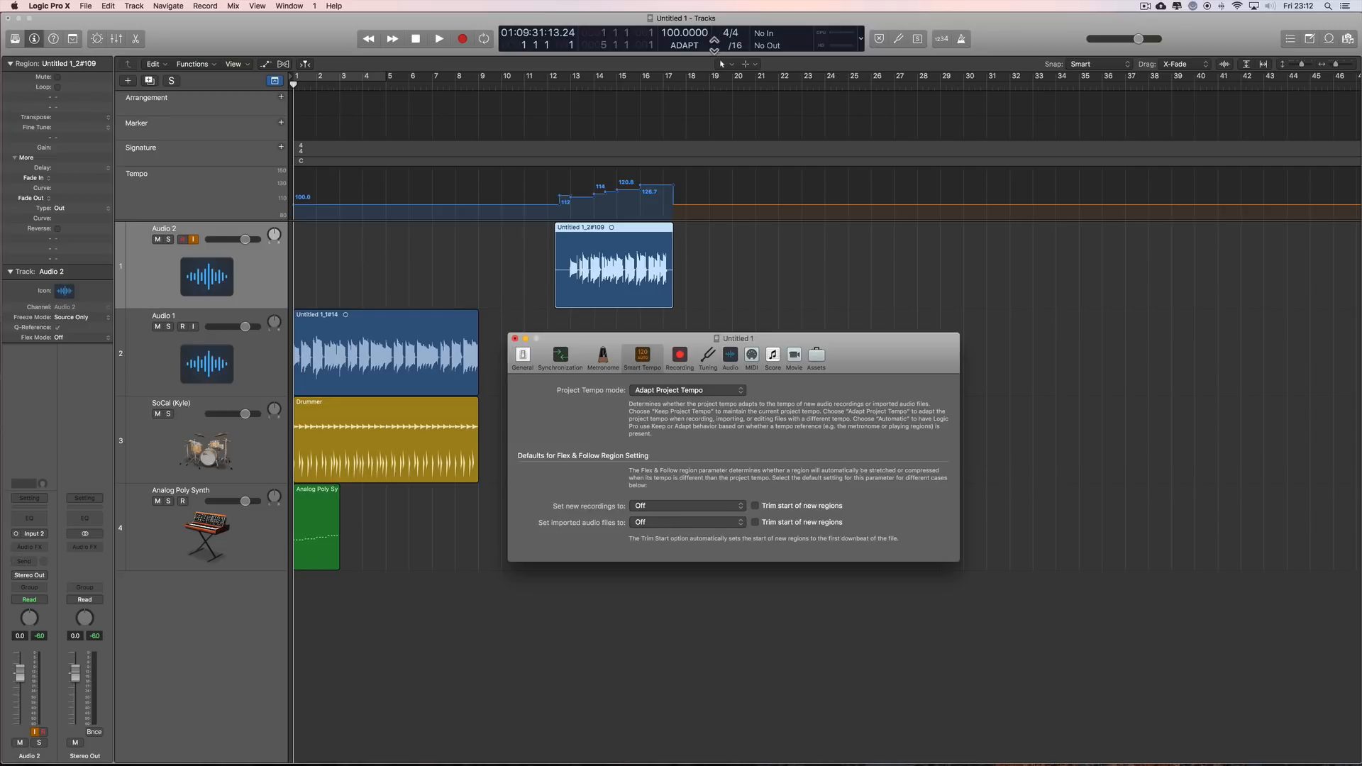
{"action": "left_click", "coordinate": [686, 45]}
{"action": "left_click", "coordinate": [982, 41]}
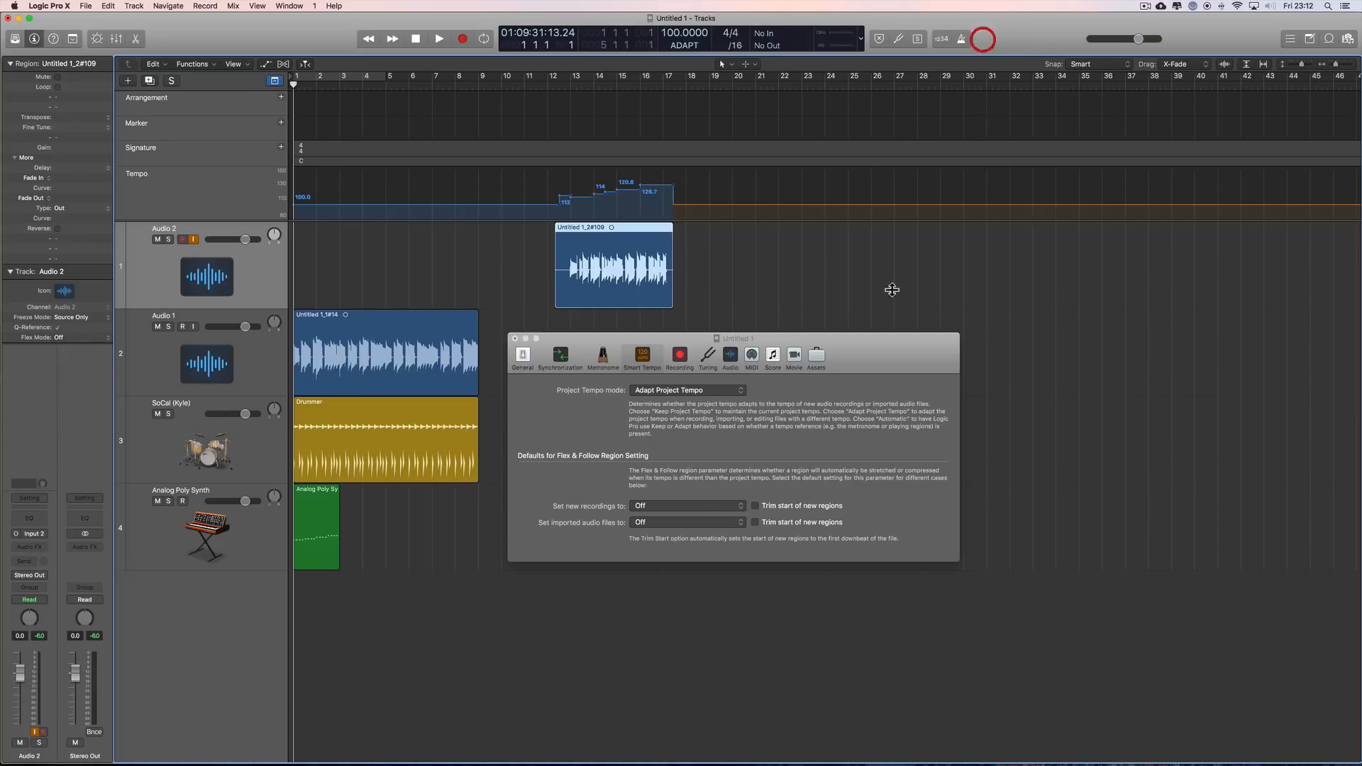
{"action": "left_click", "coordinate": [515, 338]}
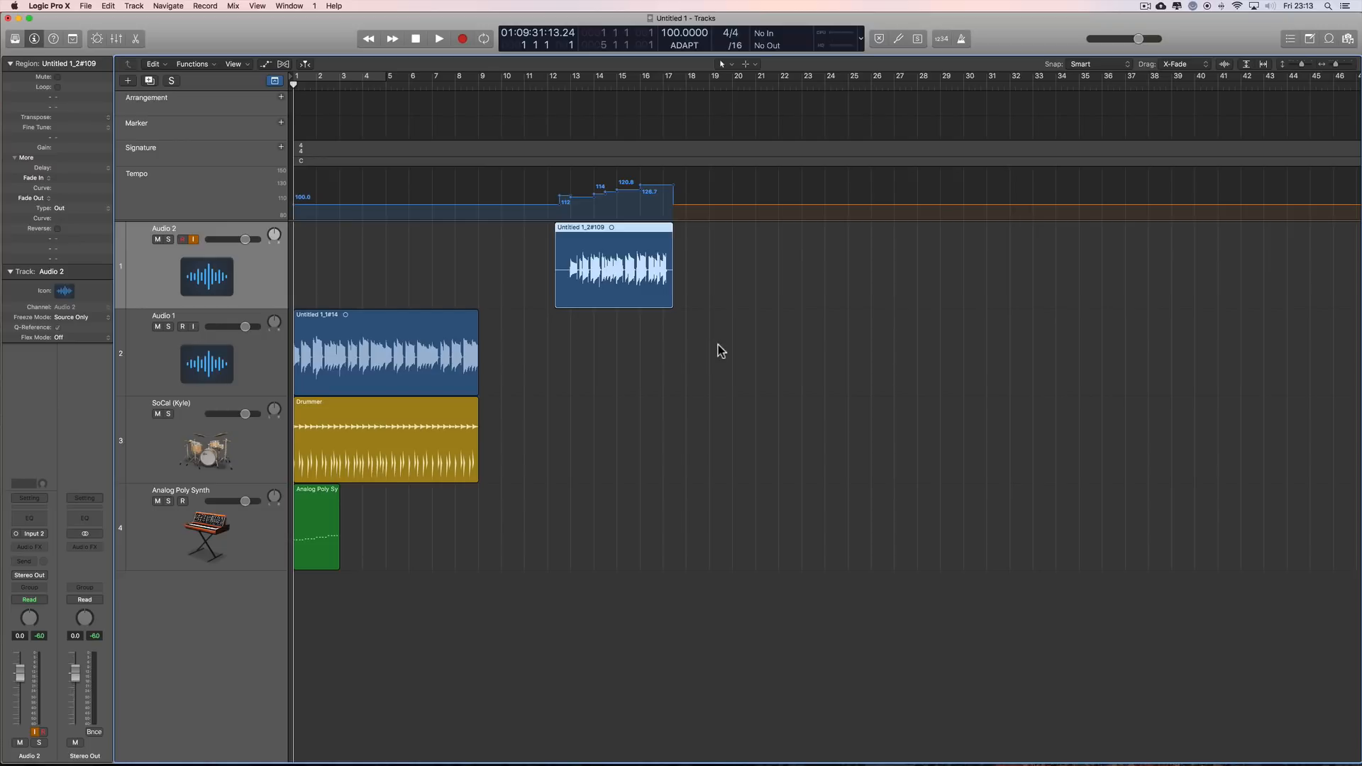
{"action": "scroll", "coordinate": [704, 225], "scroll_direction": "right", "scroll_amount": 1}
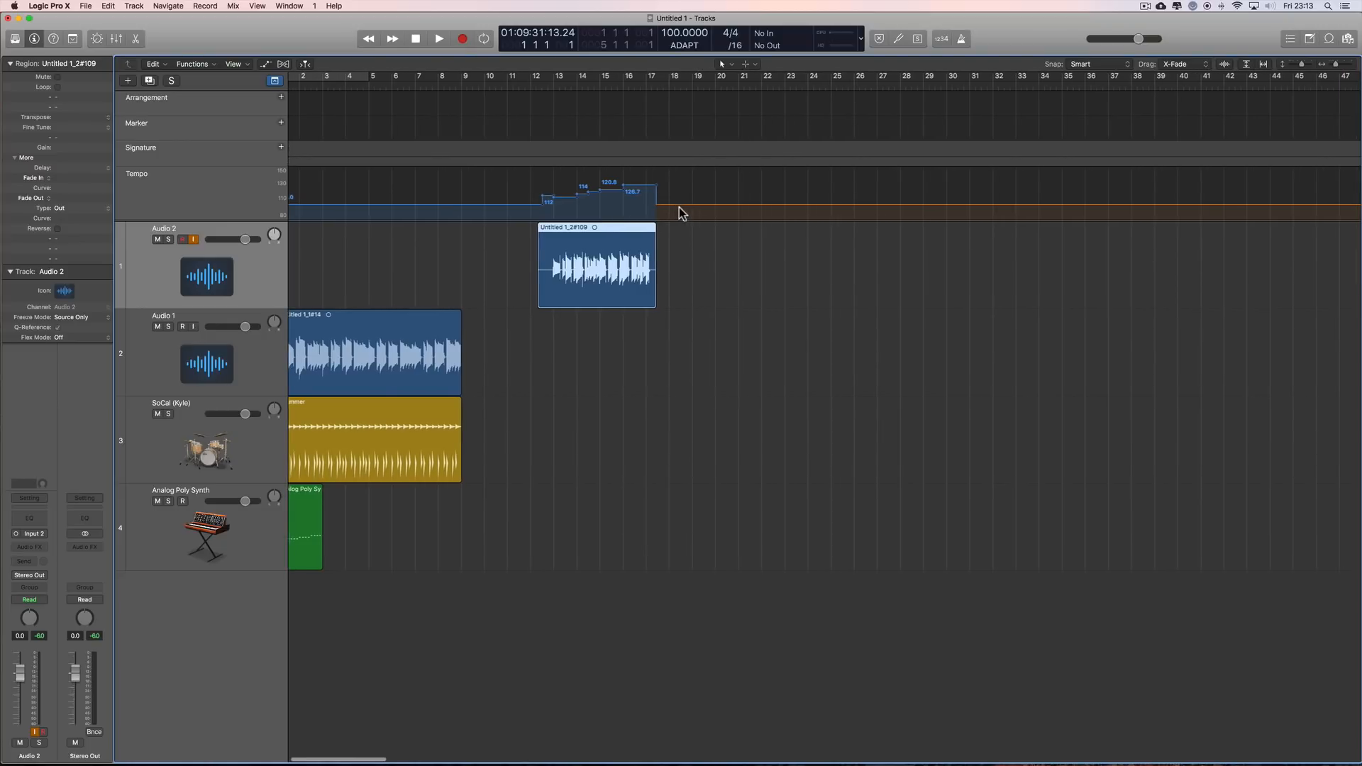
{"action": "scroll", "coordinate": [680, 207], "scroll_direction": "left", "scroll_amount": 1}
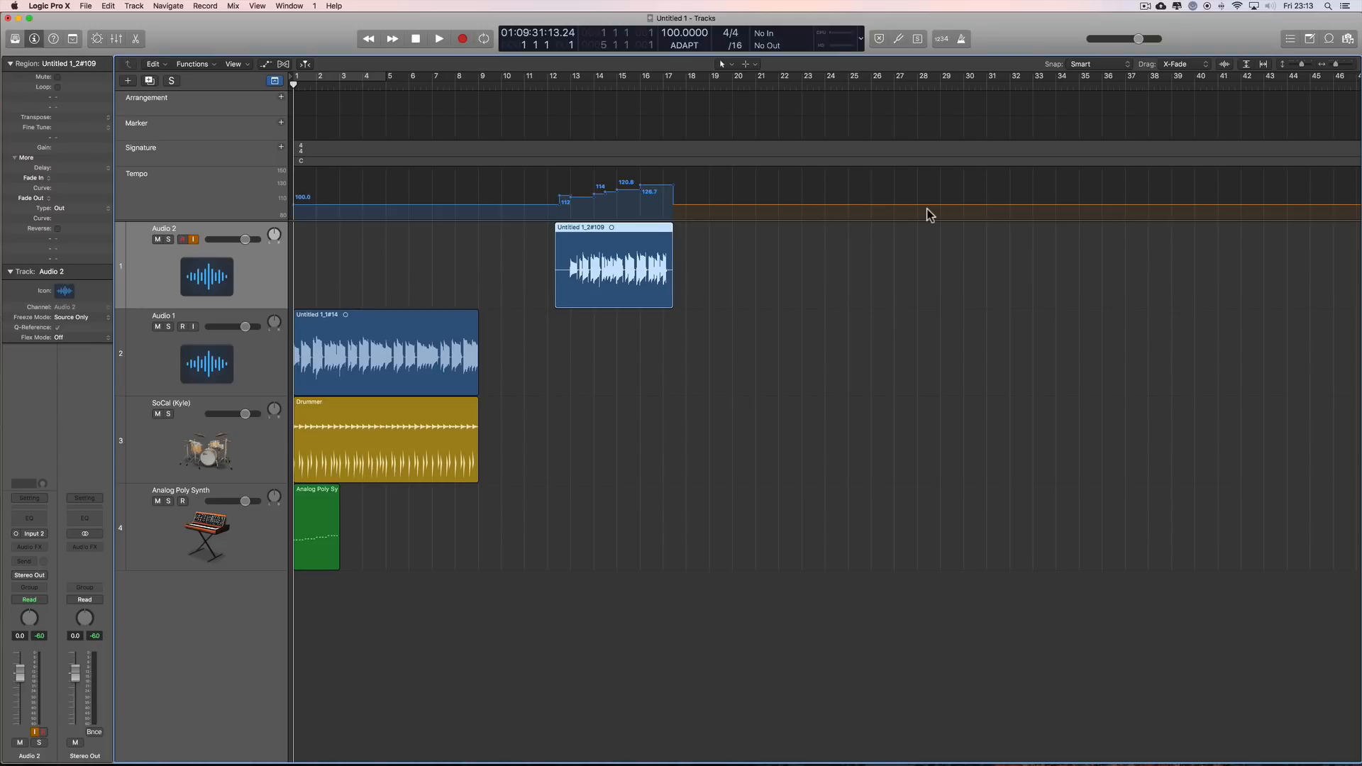
{"action": "scroll", "coordinate": [916, 236], "scroll_direction": "right", "scroll_amount": 1}
{"action": "scroll", "coordinate": [933, 244], "scroll_direction": "left", "scroll_amount": 1}
Step: Turn on the recording count-in and check the project tempo mode options without changing the mode
{"action": "left_click", "coordinate": [941, 39]}
{"action": "left_click", "coordinate": [687, 49]}
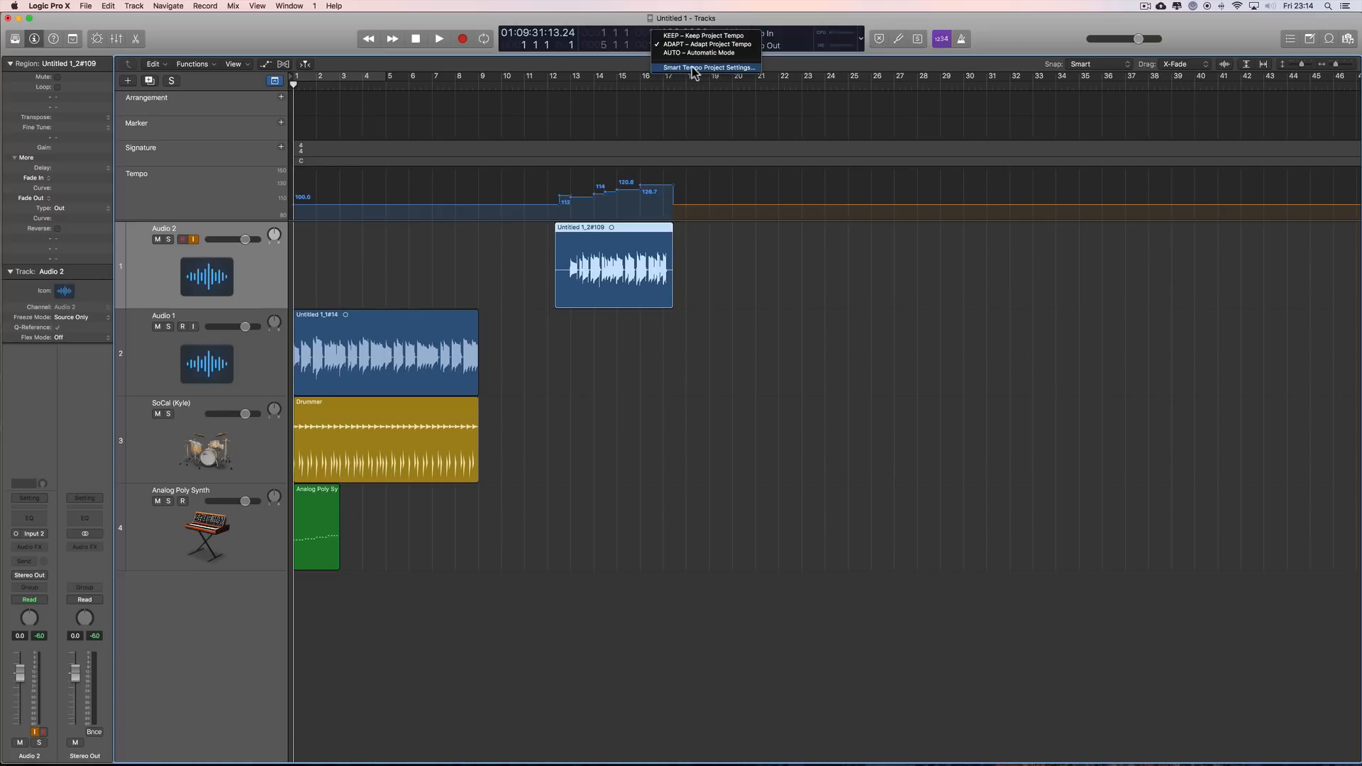
{"action": "left_click", "coordinate": [980, 44]}
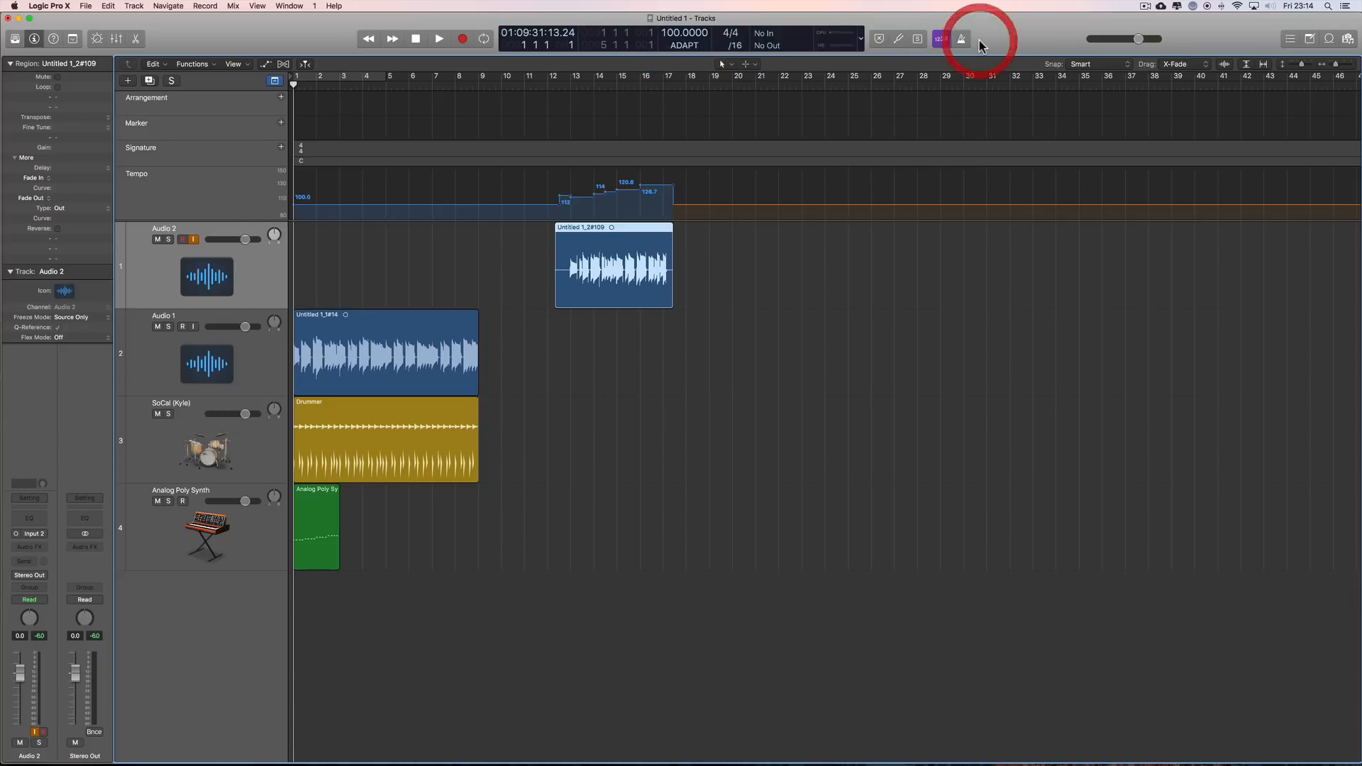